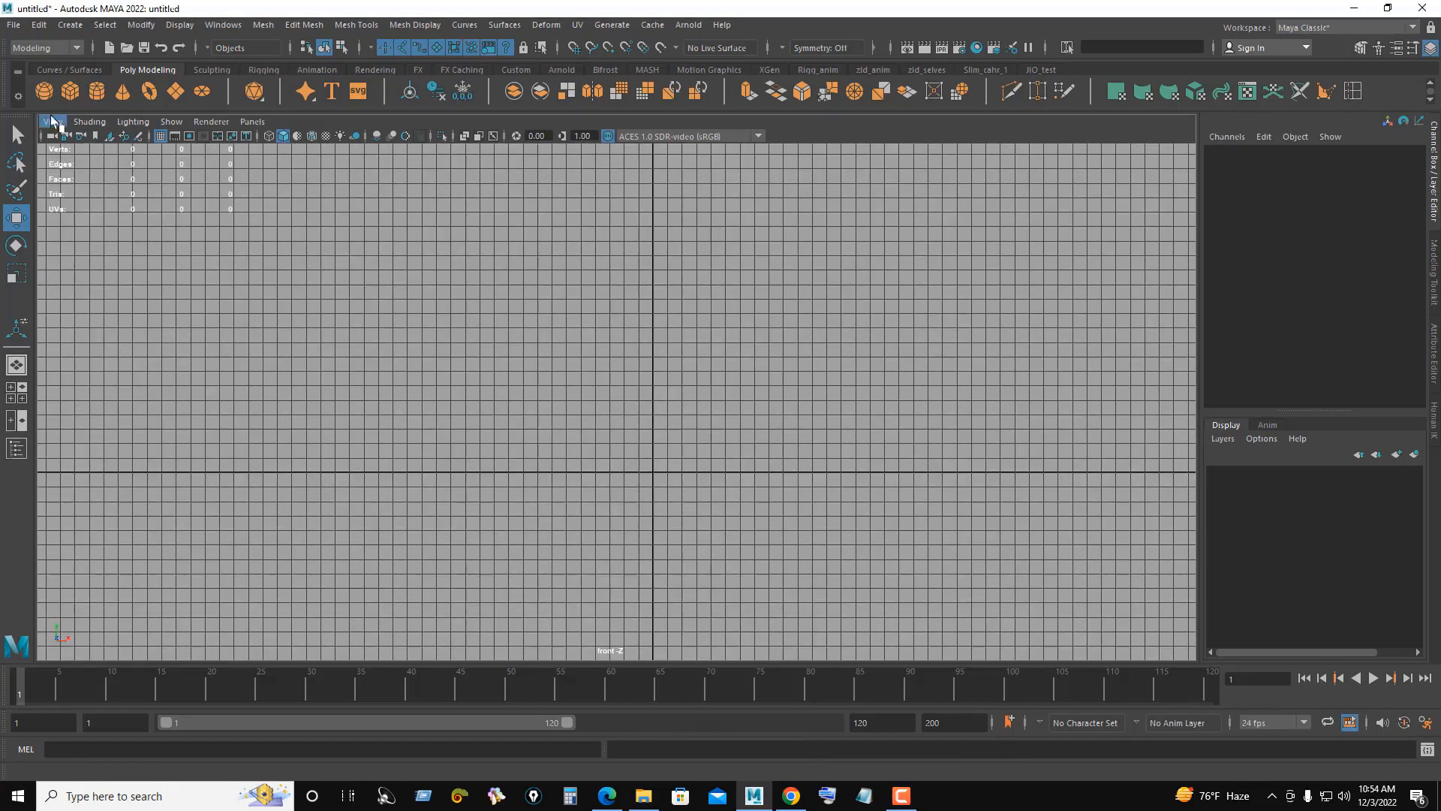
Step: Import model_blue_print.jpg from the Desktop as an image plane in the front view
left_click(52, 121)
mouse_move(131, 454)
left_click(298, 457)
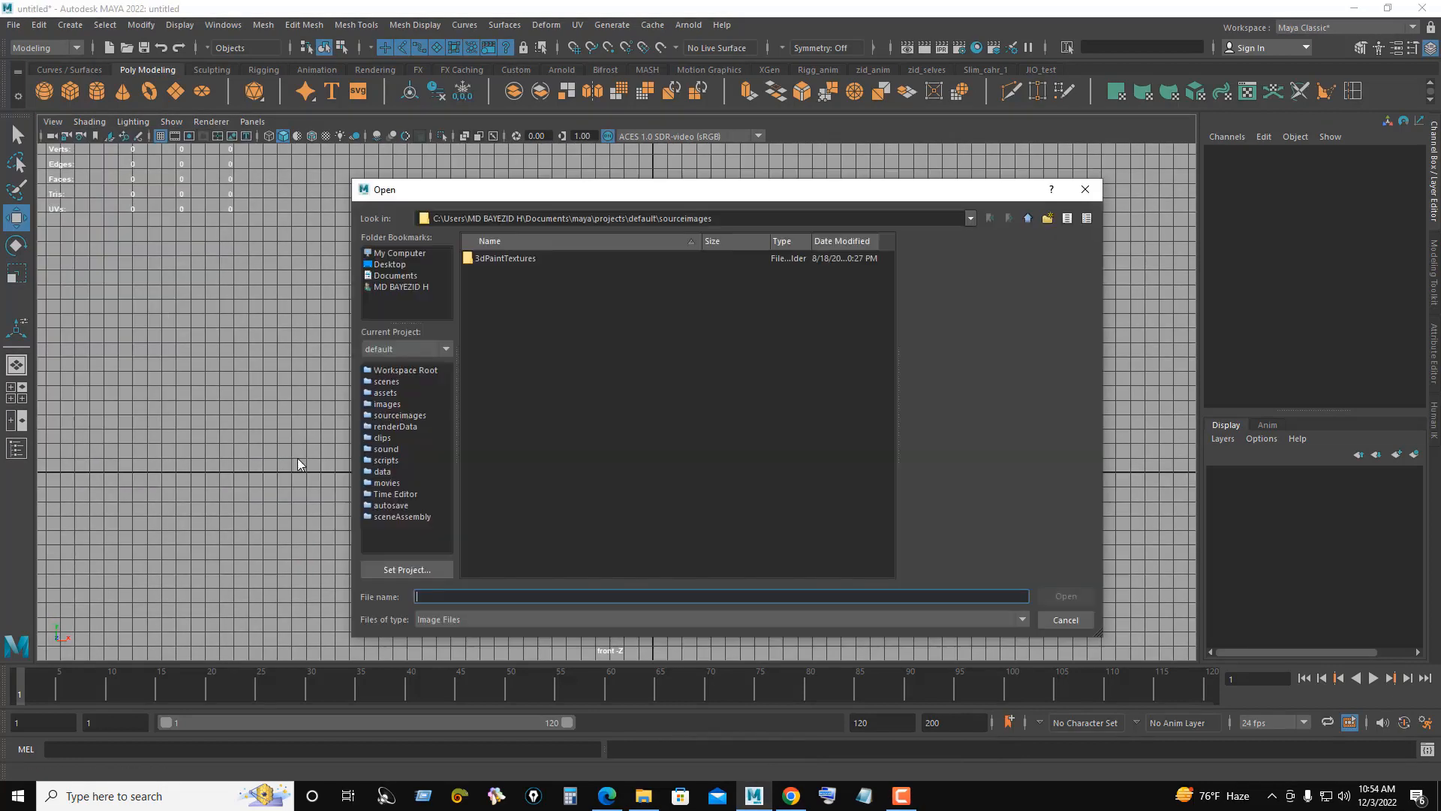
left_click(389, 264)
left_click(525, 285)
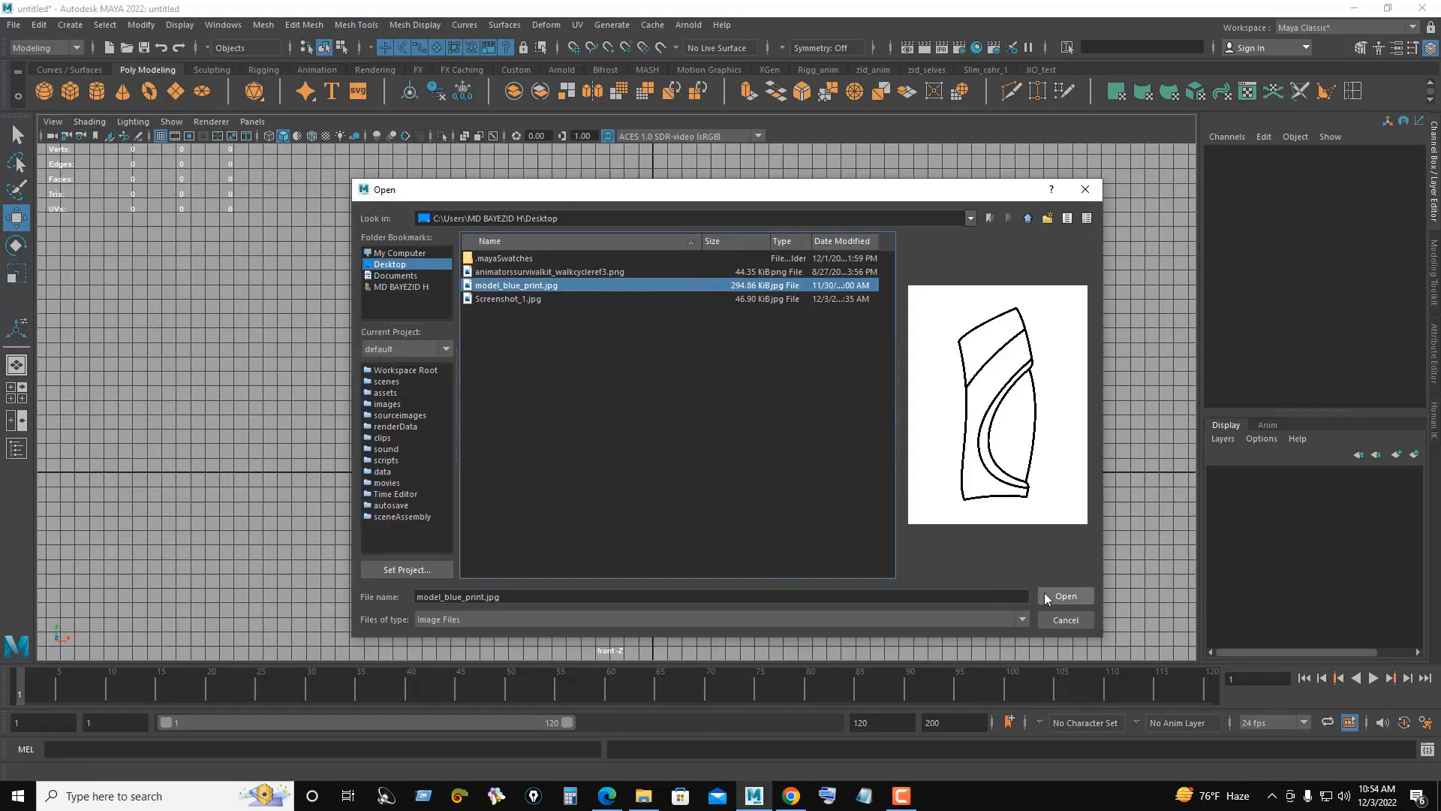
left_click(1064, 596)
Step: Raise the blueprint image plane to about 16.2 units on Y and hide the front view's grid
left_click_drag(647, 403, 643, 169)
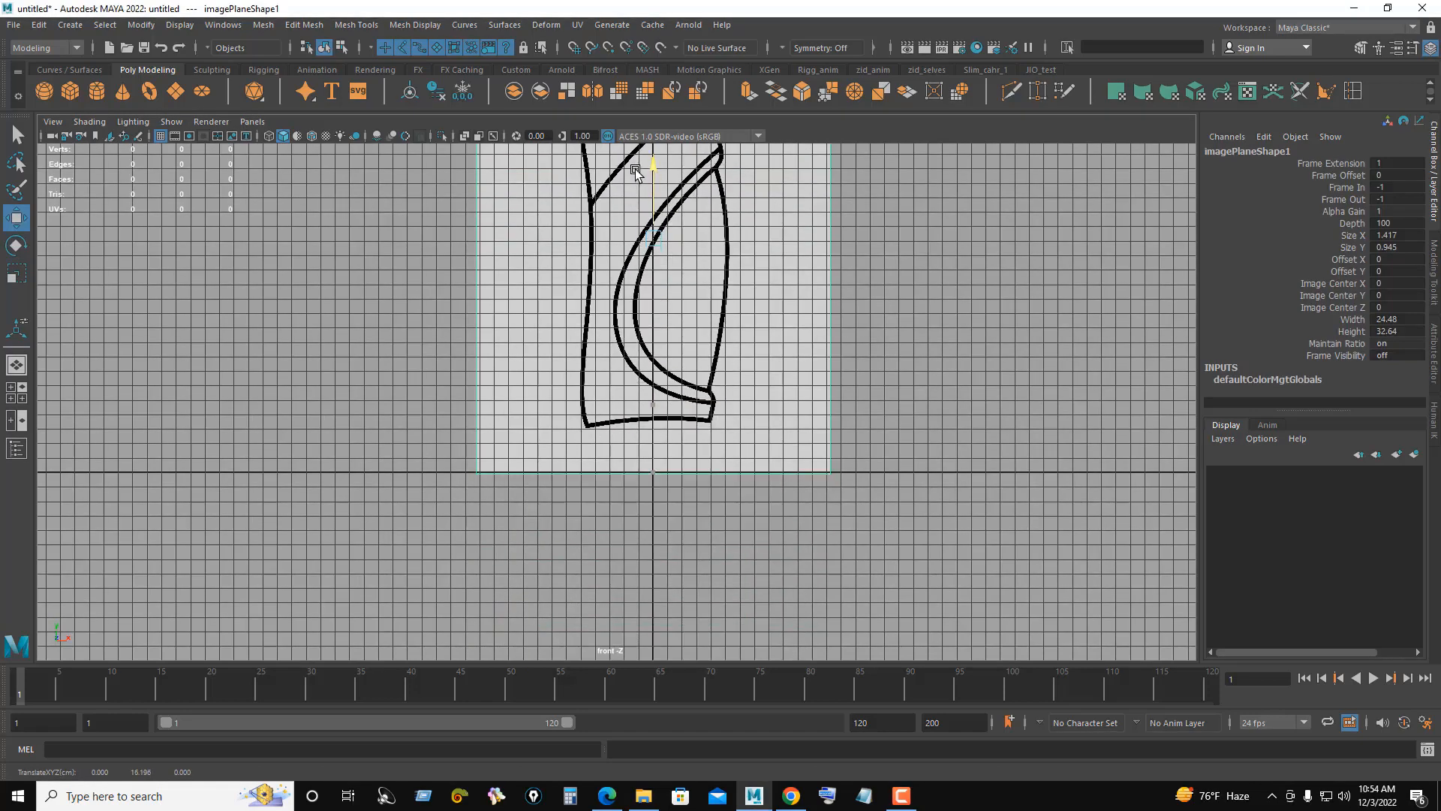
scroll(718, 370, "down", 2)
middle_click_drag(718, 370, 697, 518, "alt")
left_click(160, 136)
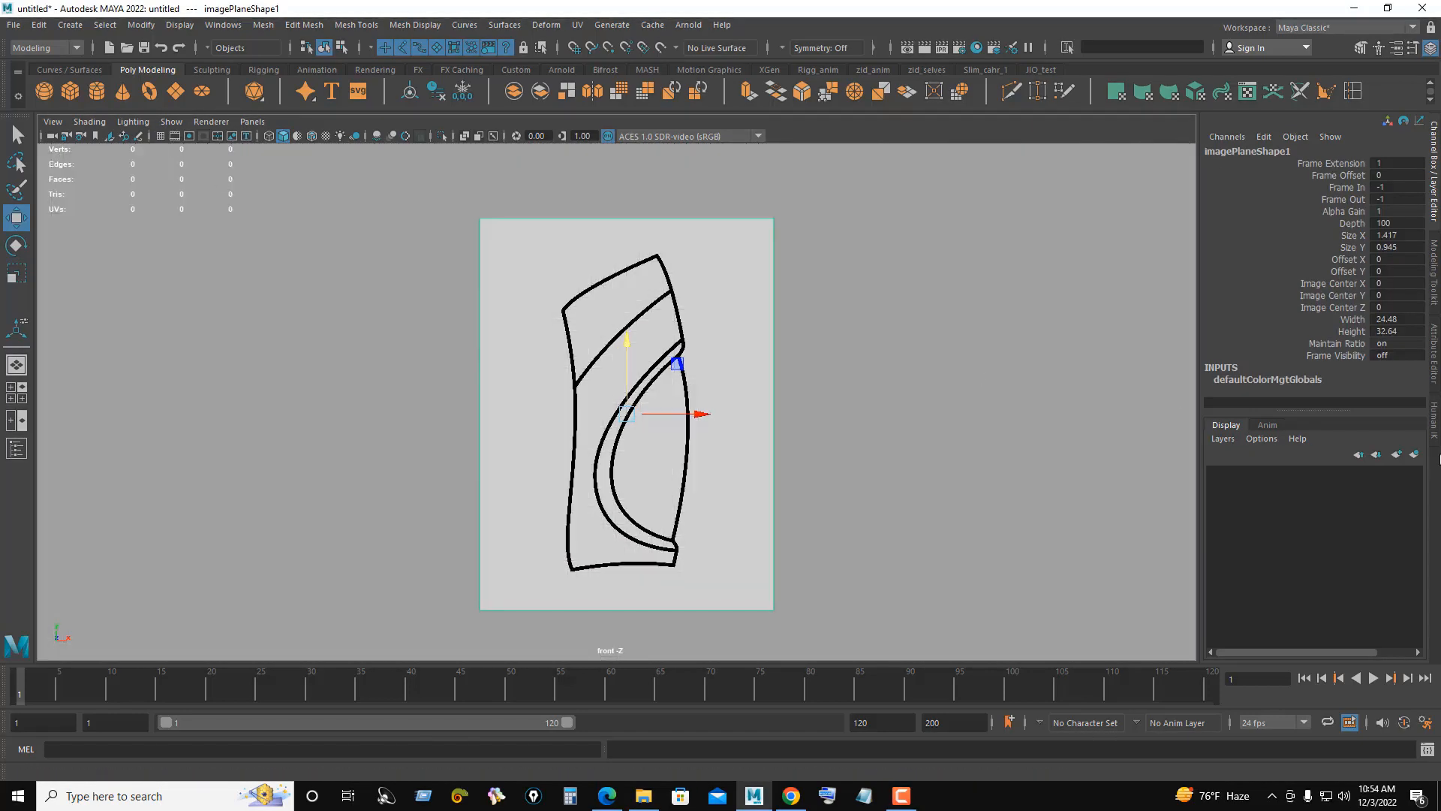
Step: Add the image plane to a new display layer named ref_image, coloured red, and set that layer to reference mode
left_click(1416, 455)
double_click(1304, 477)
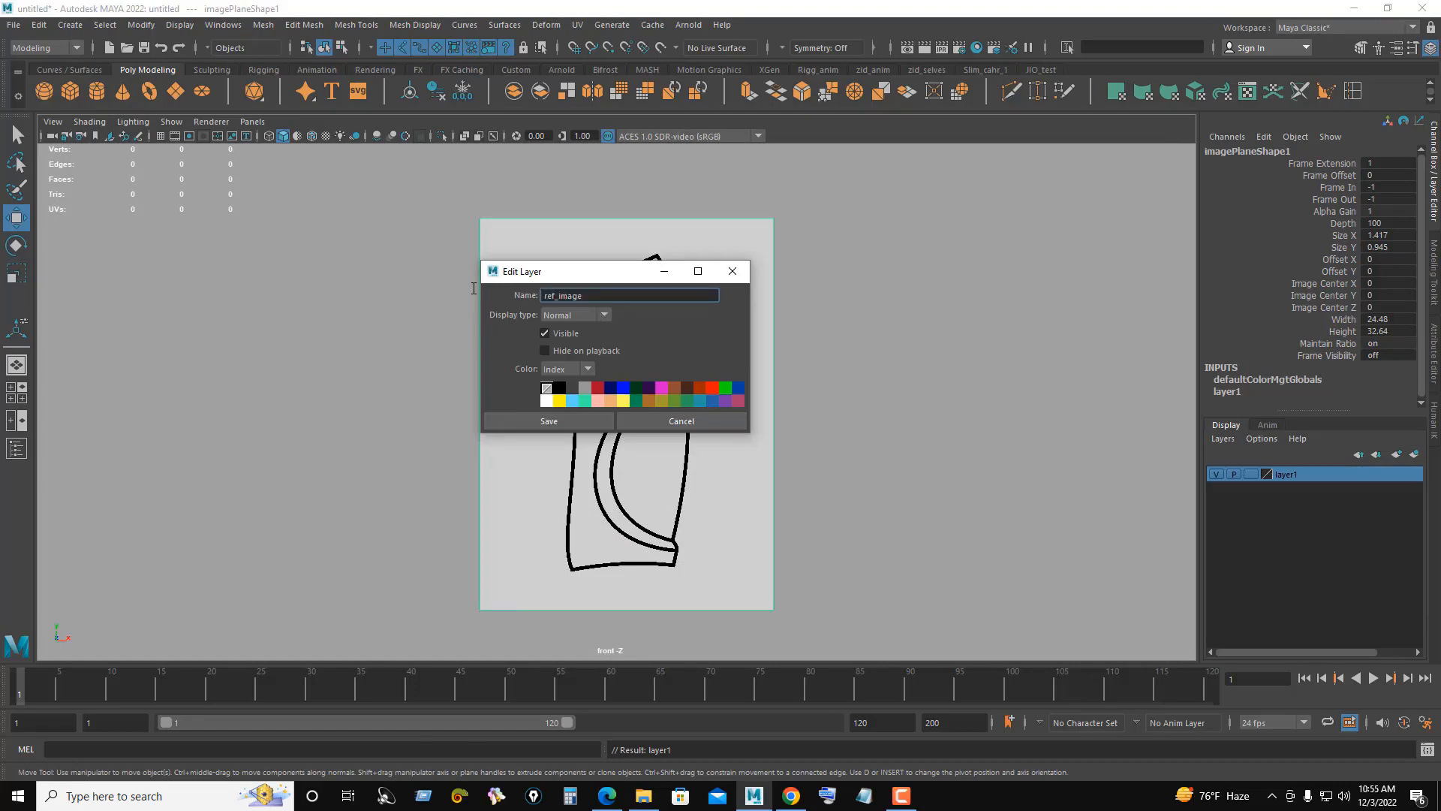
left_click(557, 423)
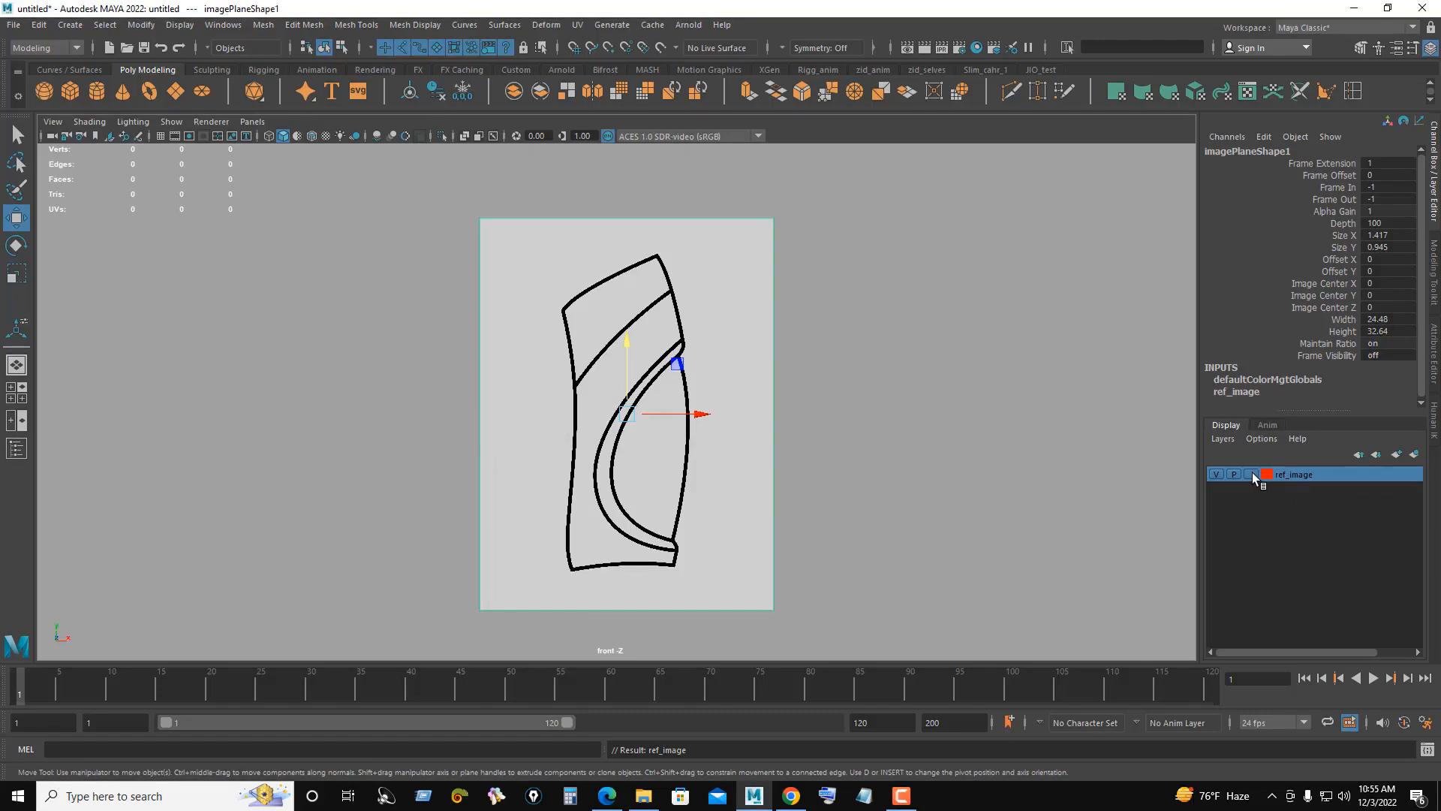
left_click(1252, 475)
left_click(1252, 474)
left_click_drag(869, 311, 683, 398)
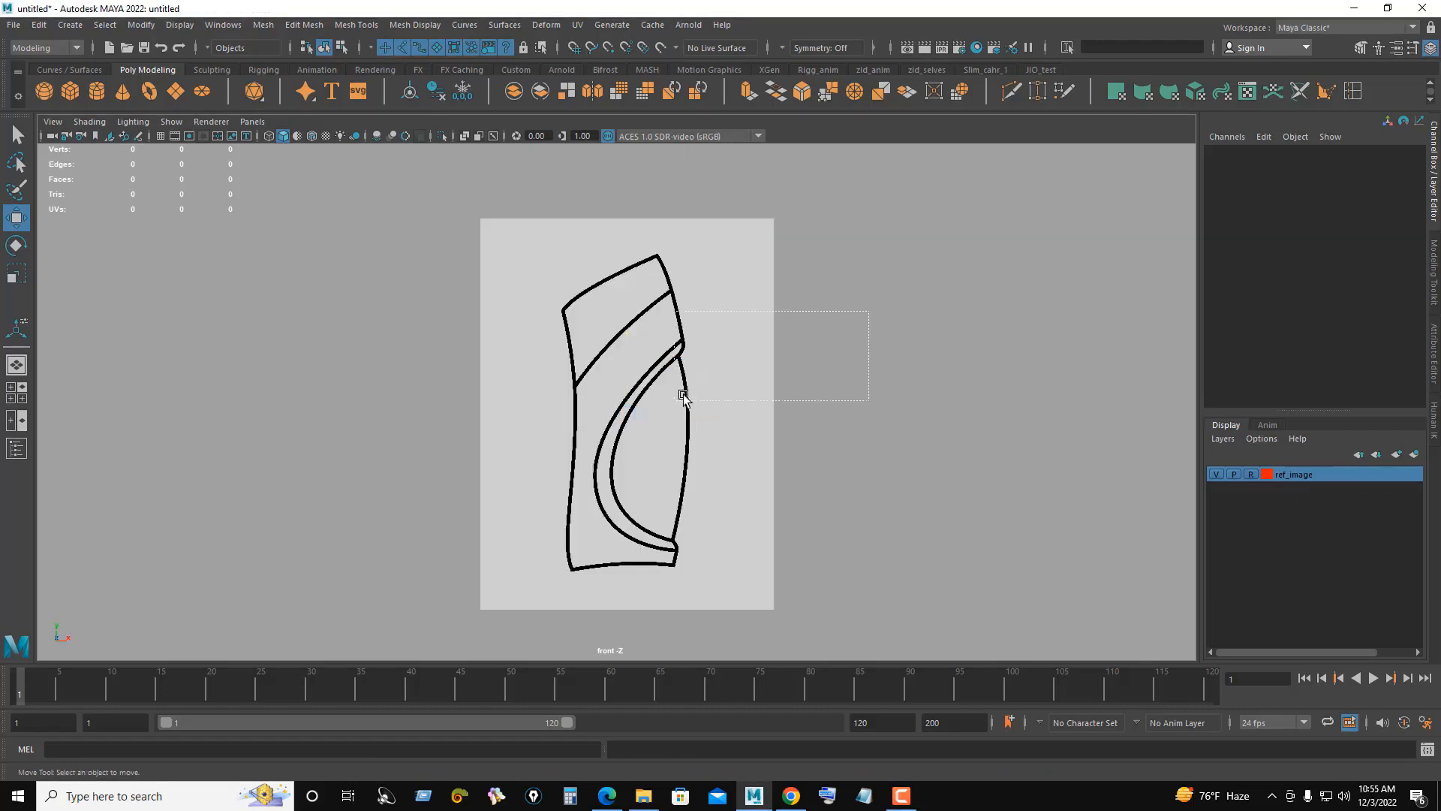
Step: Create a polygon cylinder and raise it about 4.4 units on Y to the foot of the blueprint outline
right_click_drag(674, 359, 654, 368, "alt")
middle_click_drag(654, 368, 657, 332, "alt")
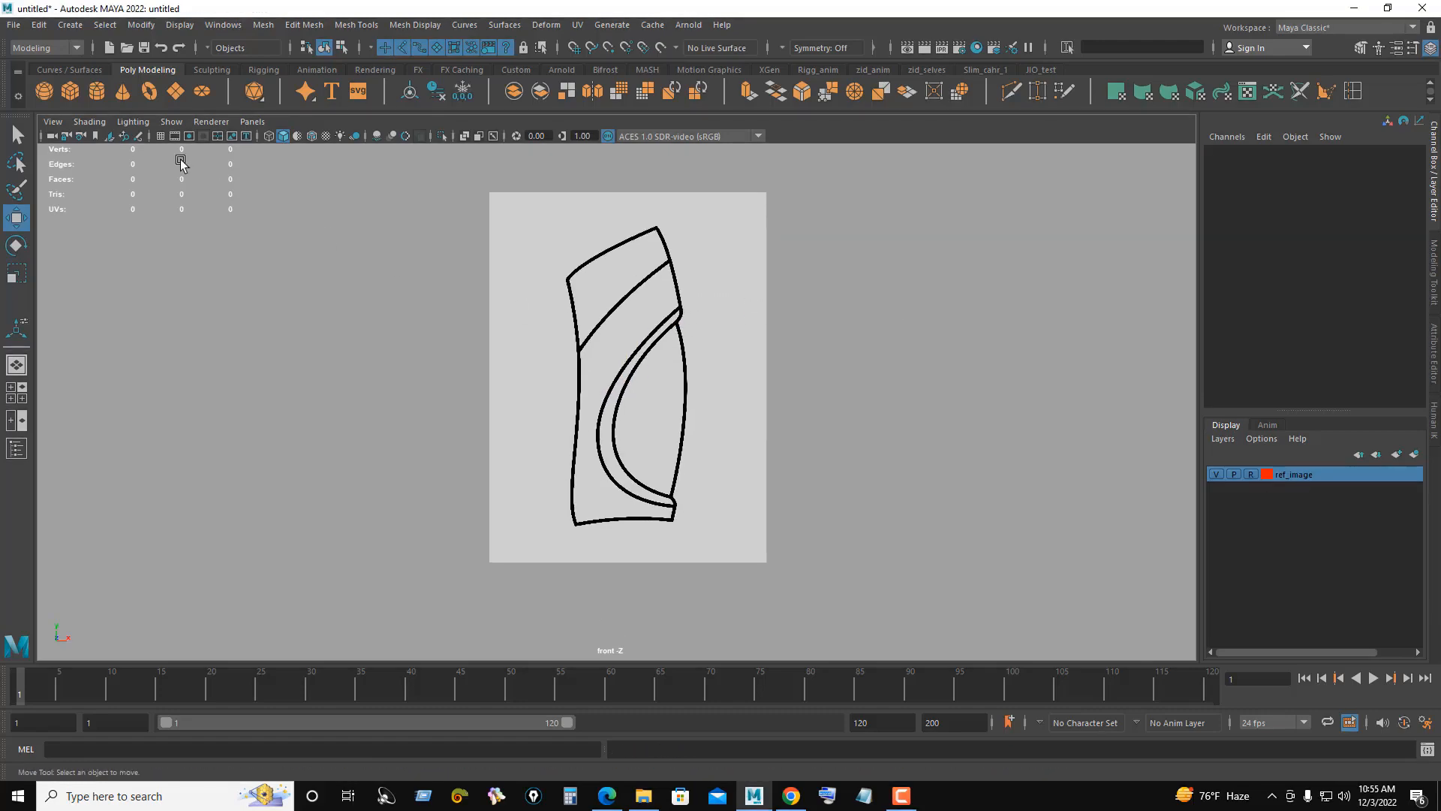
left_click(101, 93)
left_click_drag(627, 492, 617, 441)
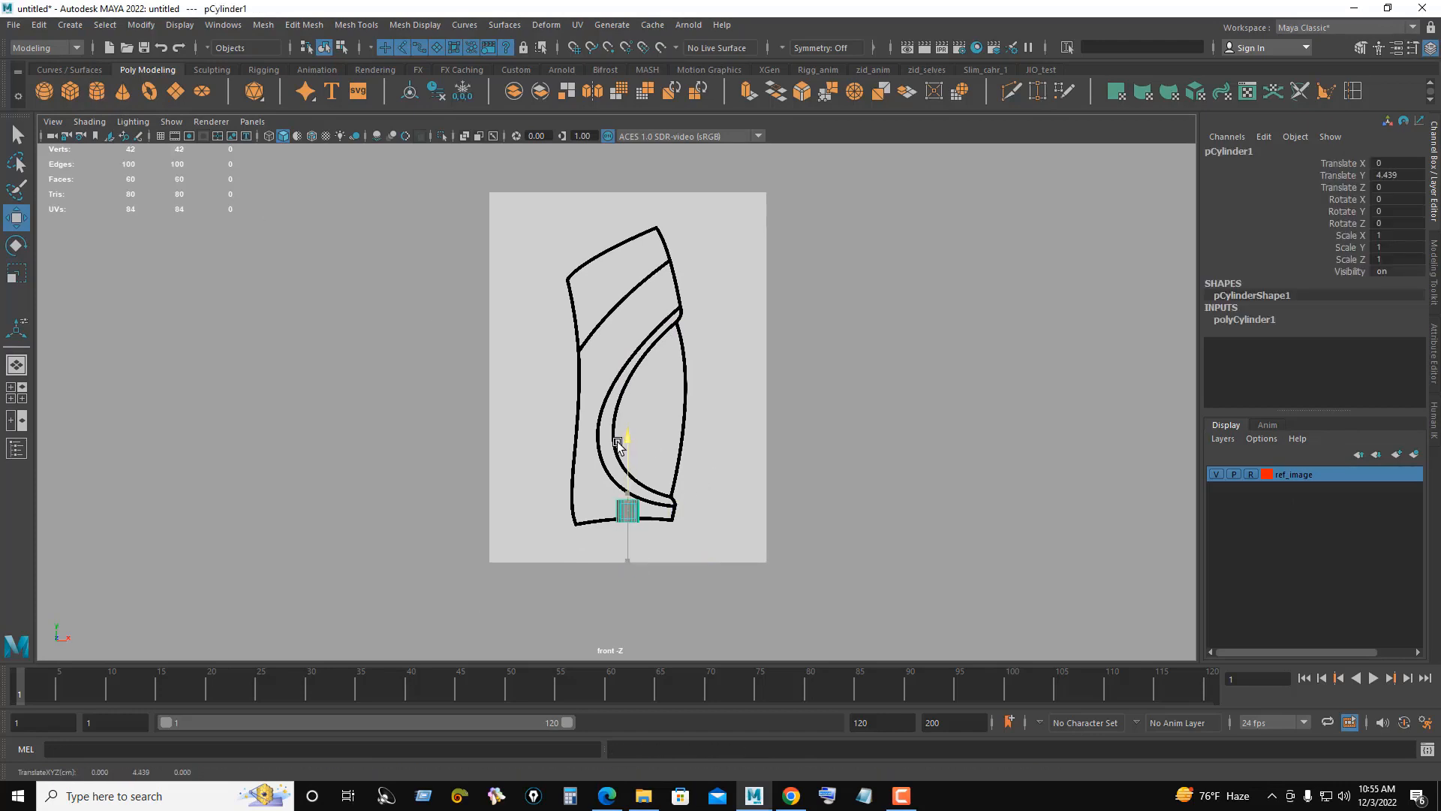
scroll(856, 535, "up", 2)
Step: Set the cylinder's radius to 4.75, height to 25 and cap subdivisions to 0, and raise it to about 15.8 on Y
left_click(1371, 318)
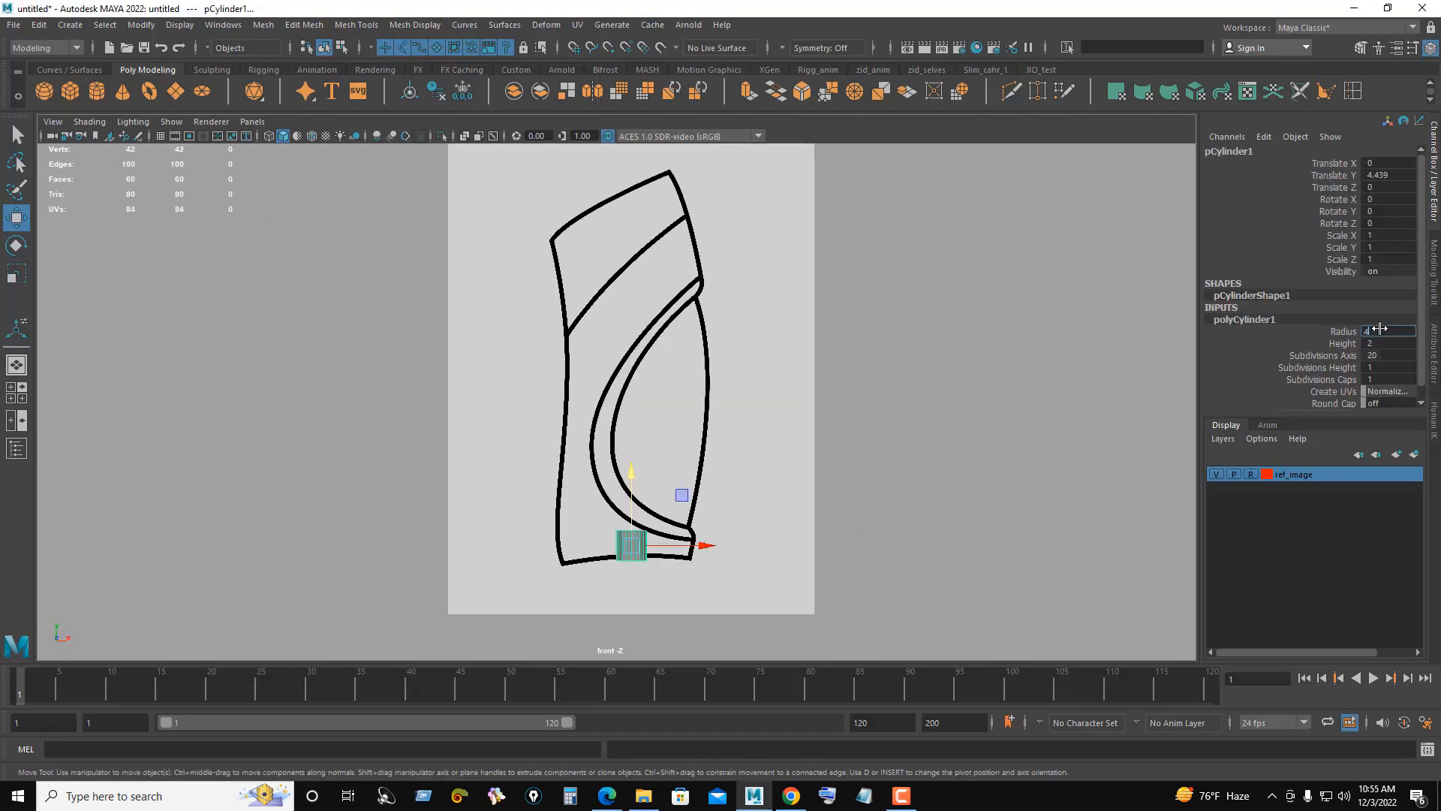
key("Return")
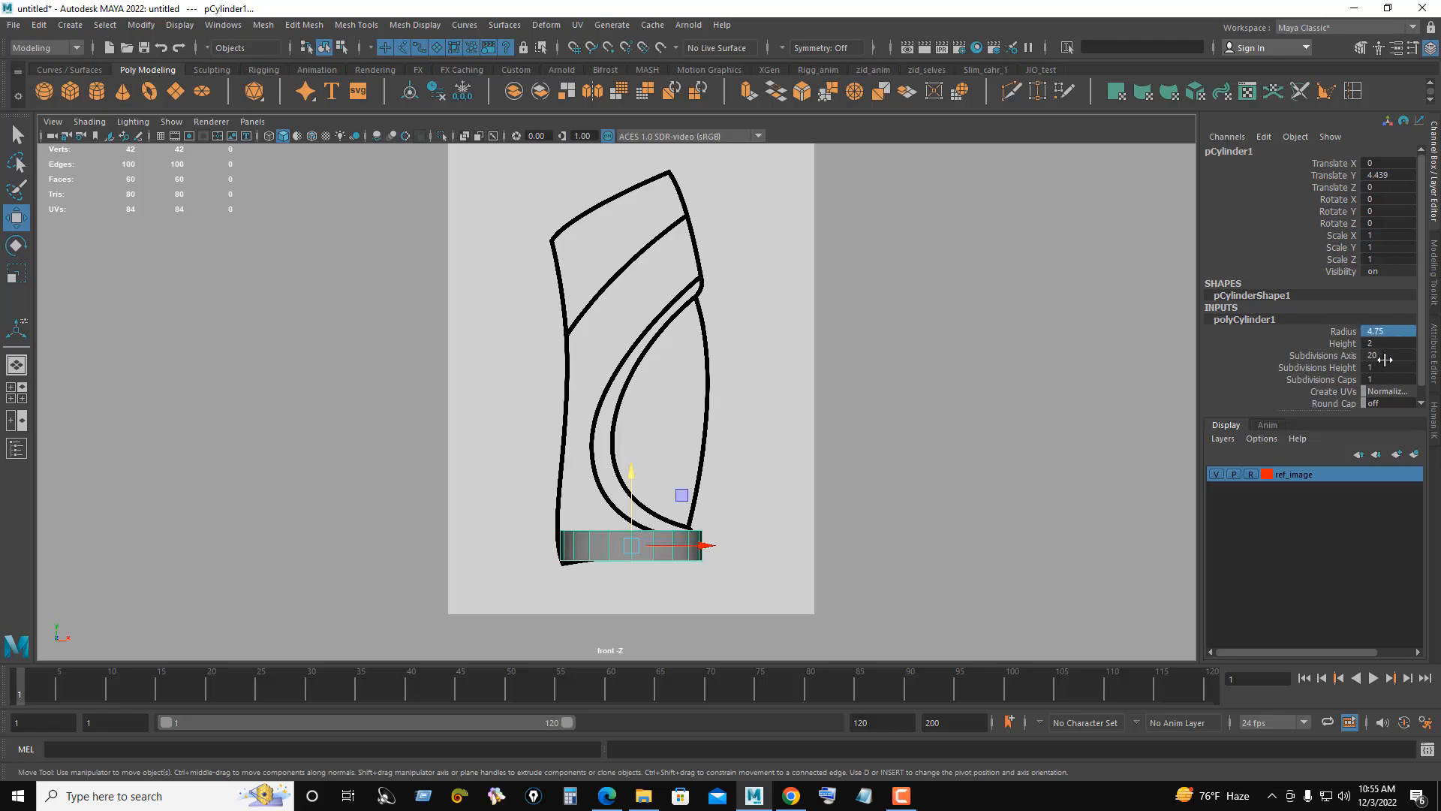
key("Return")
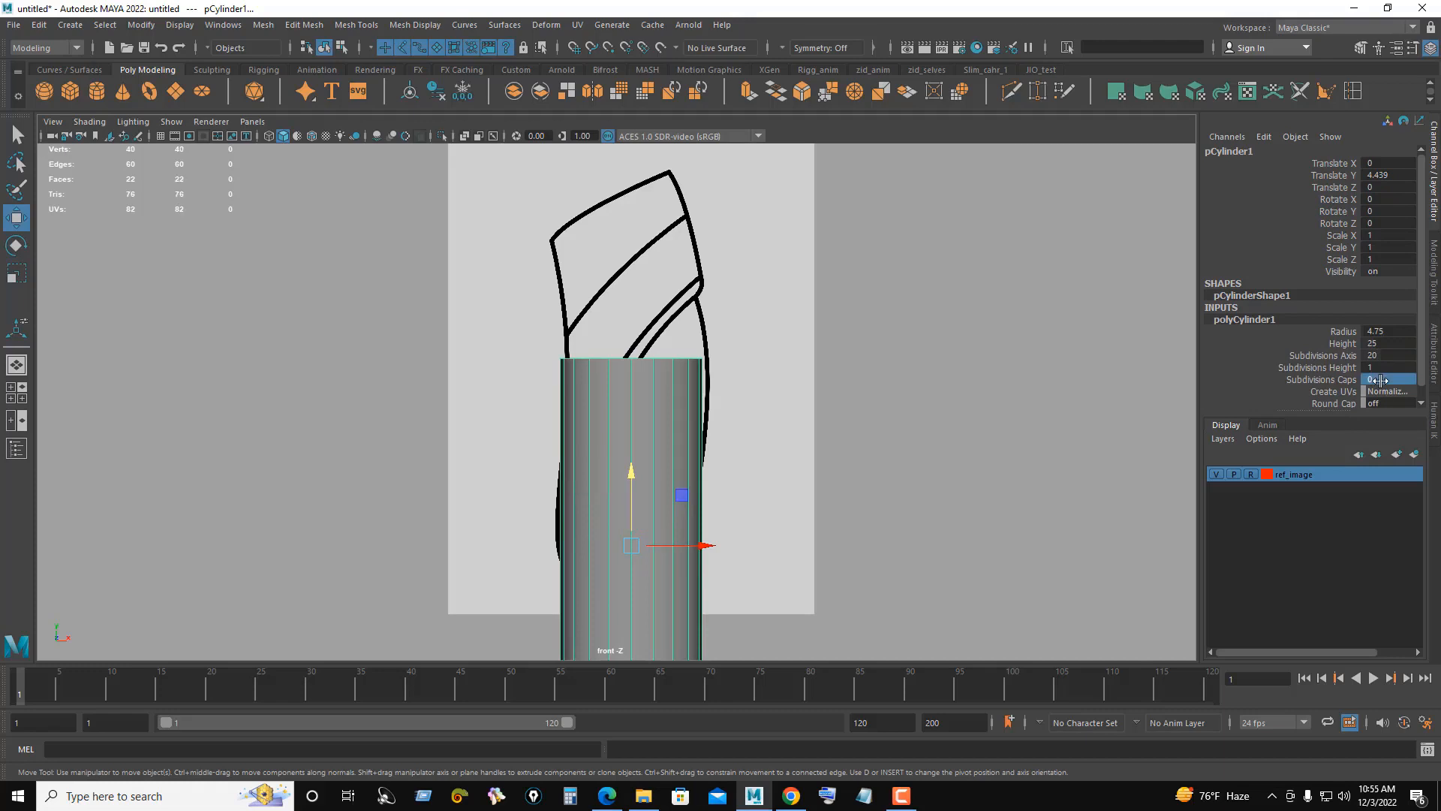
middle_click_drag(614, 435, 638, 298)
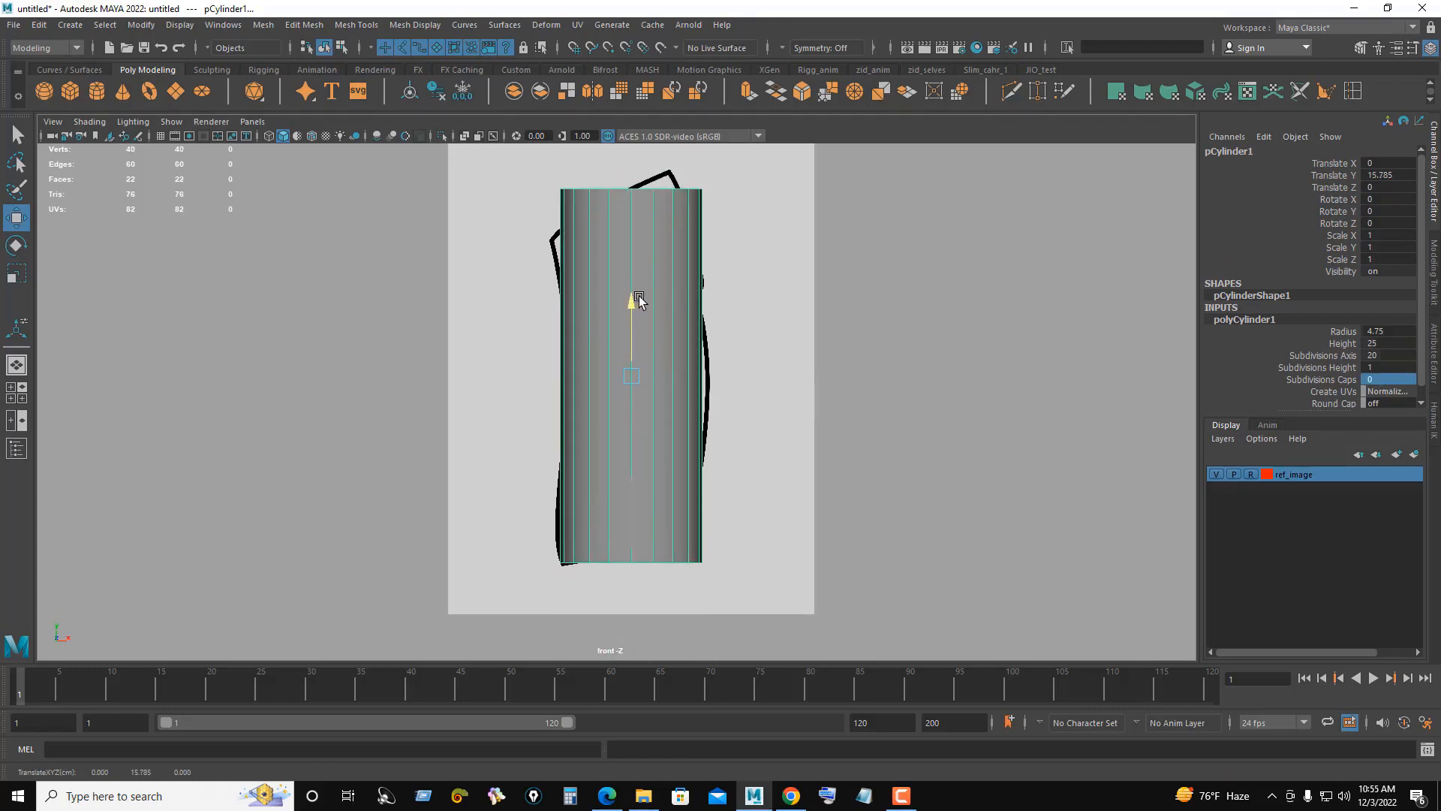
Step: Turn on X-ray and wireframe-on-shaded display in the front view so the blueprint shows through the cylinder
left_click(465, 136)
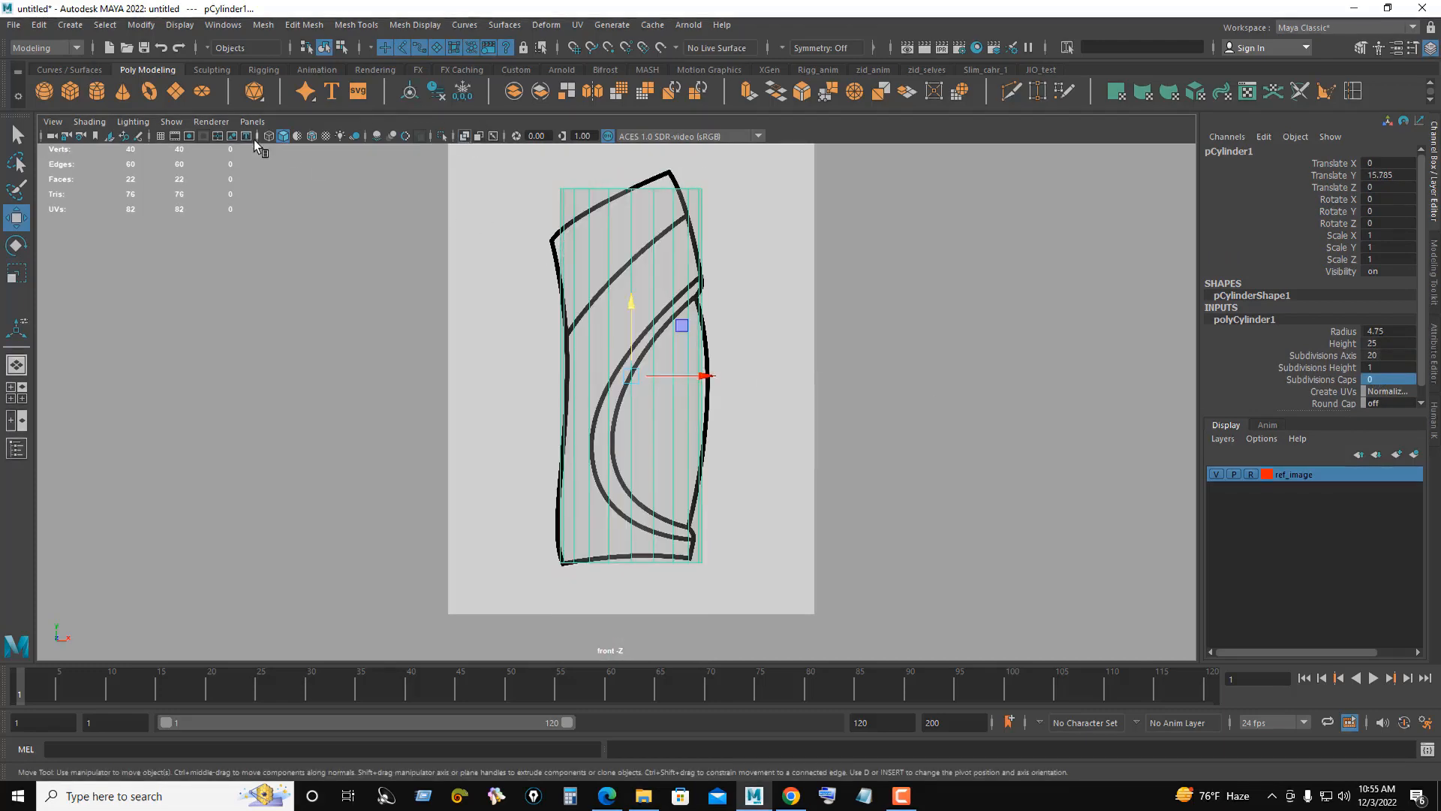
left_click(317, 137)
left_click(776, 306)
mouse_move(507, 385)
left_mouse_down()
mouse_move(735, 366)
mouse_move(704, 379)
left_mouse_up()
left_click(773, 367)
left_click(652, 411)
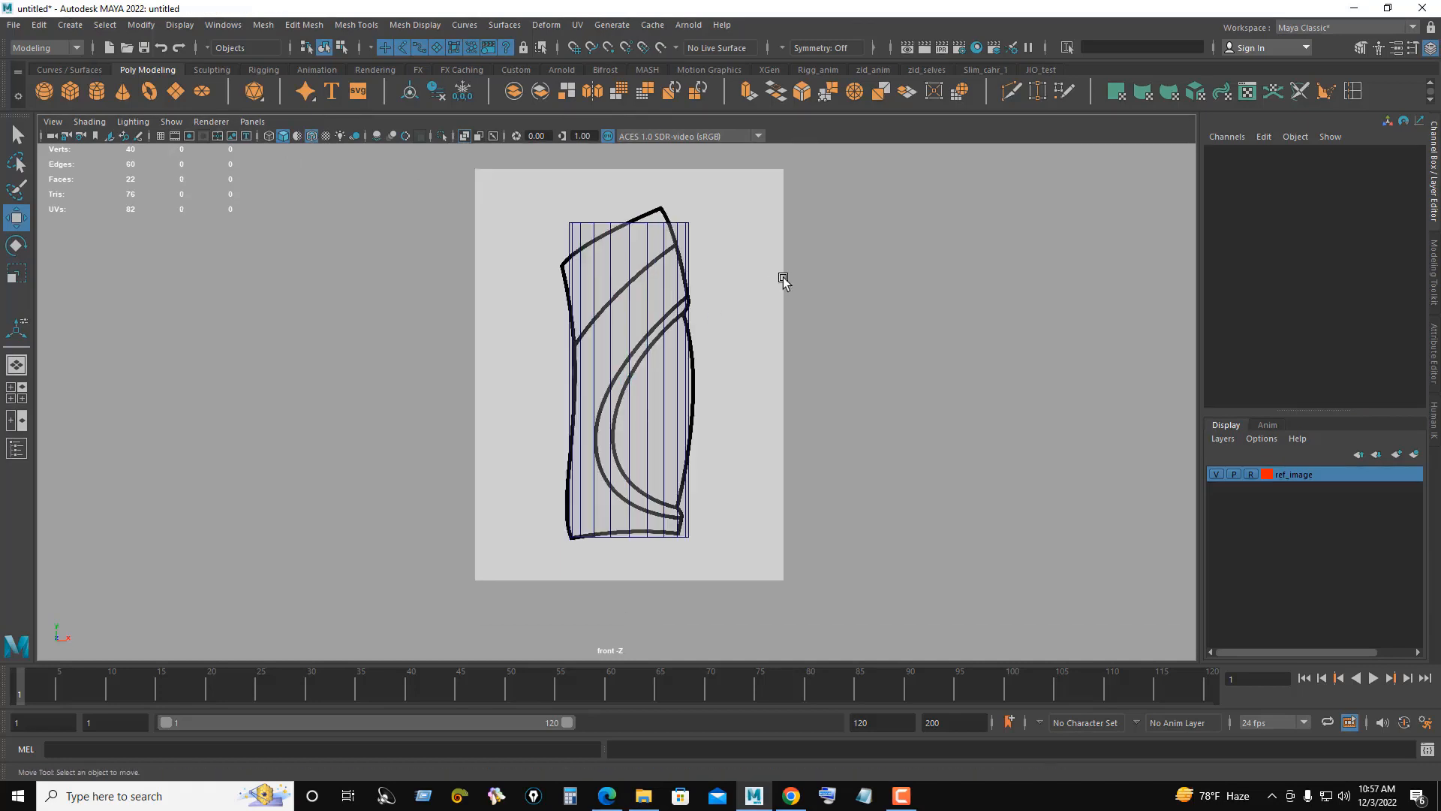
Step: Move the blueprint image plane behind the cylinder to about -10.9 on Z and set the ref_image layer back to reference
key("space")
left_click(1007, 398)
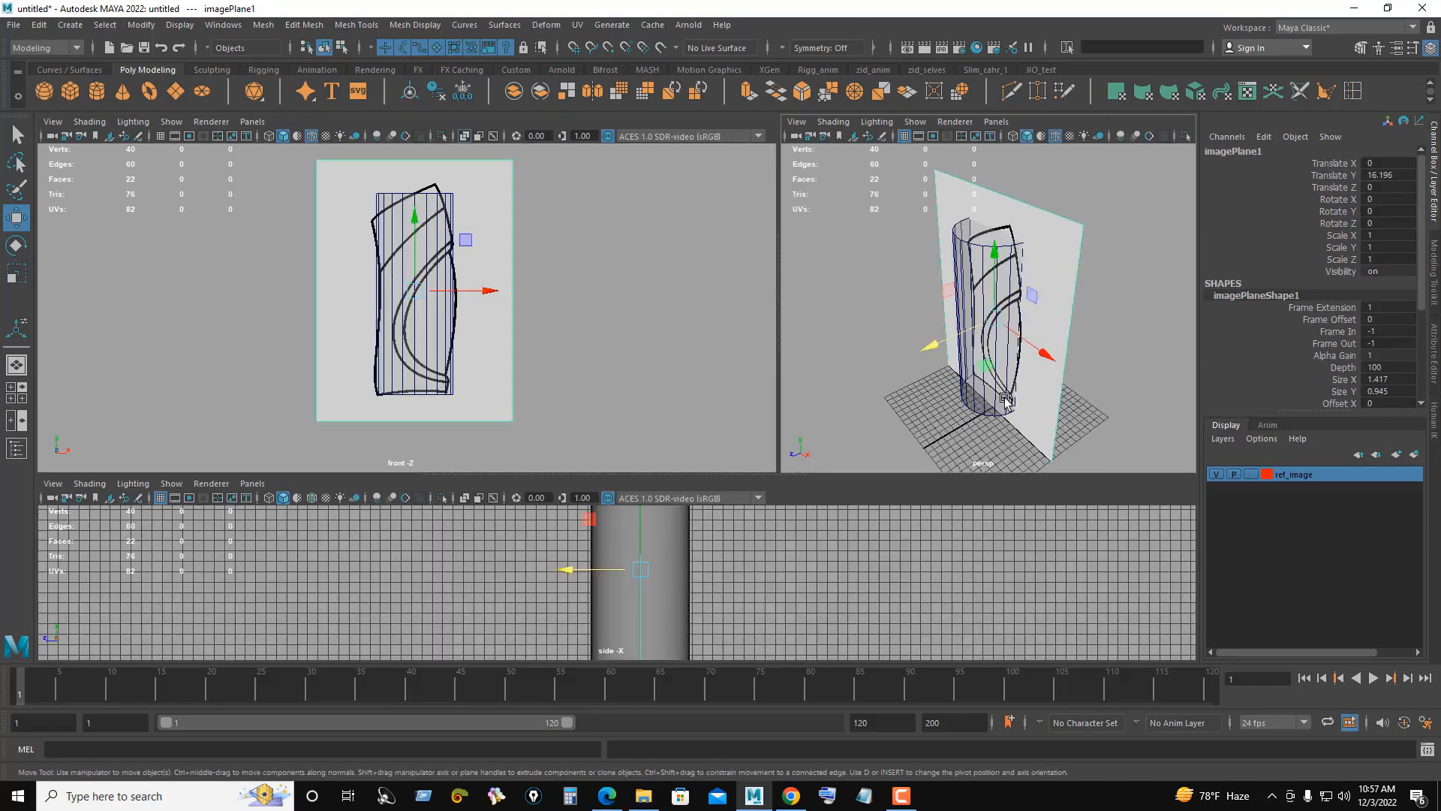
left_click_drag(925, 344, 1088, 373)
left_click(1251, 475)
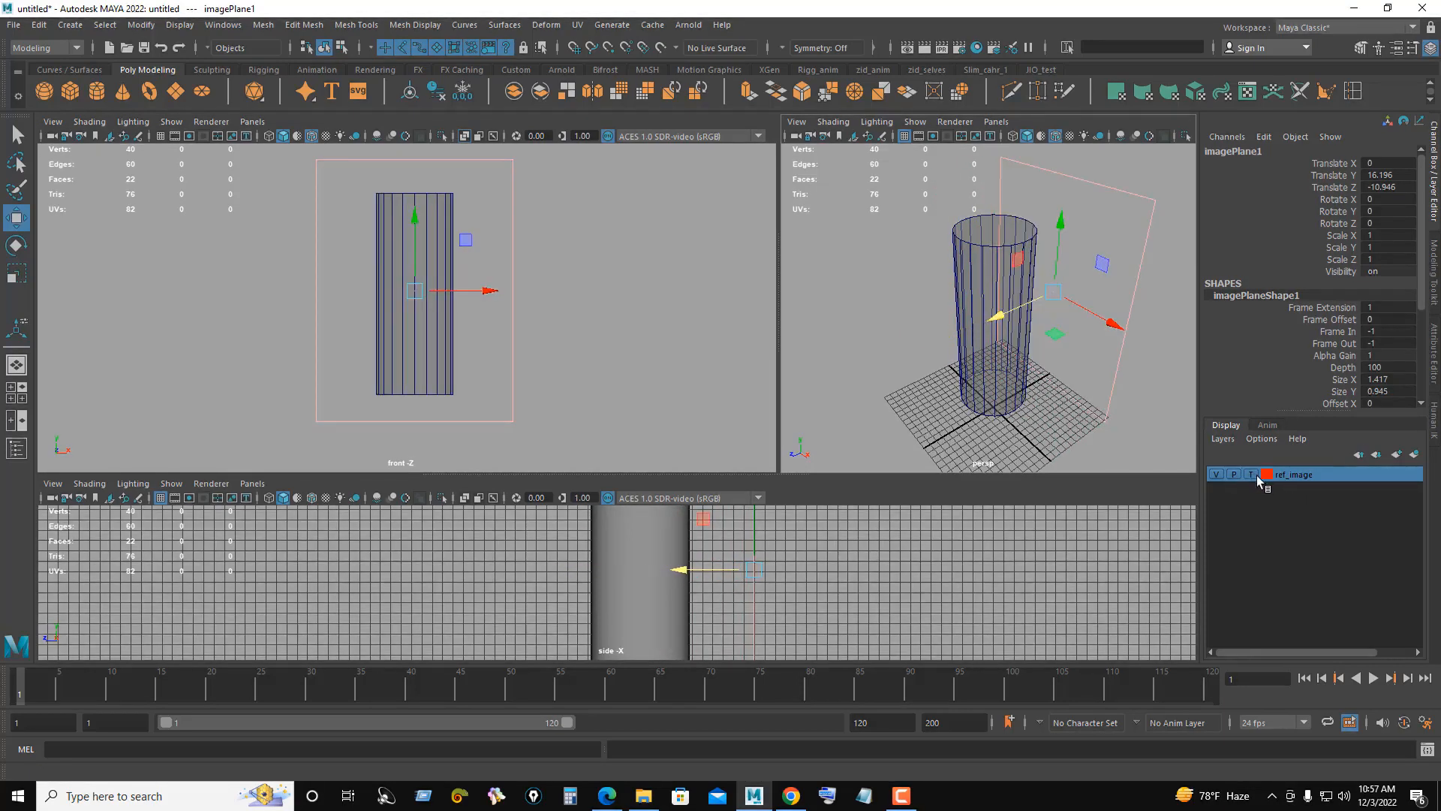
left_click(1252, 475)
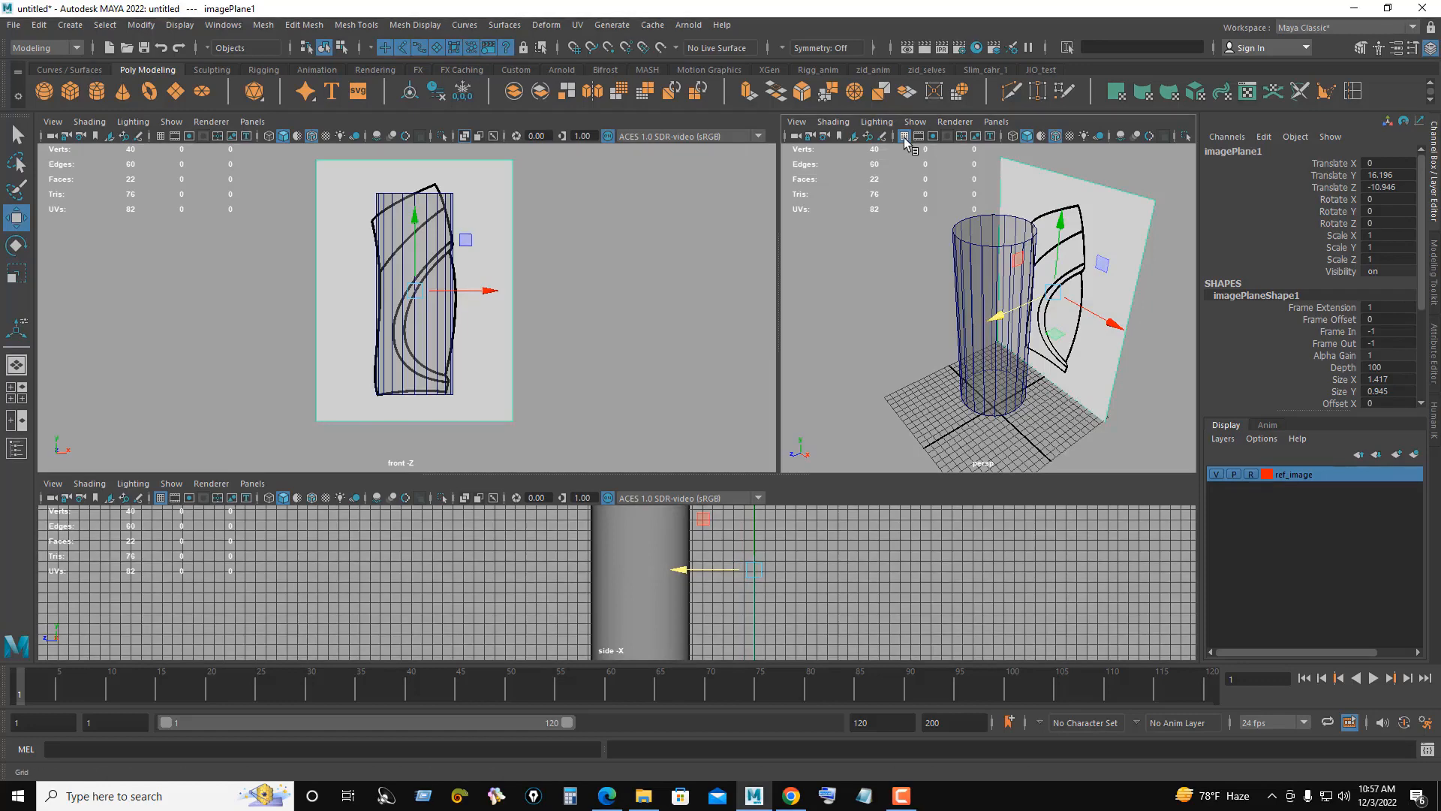
Step: Hide the perspective view's grid and show the selected cylinder in shaded display
left_click(921, 306)
left_click(950, 217)
key("5")
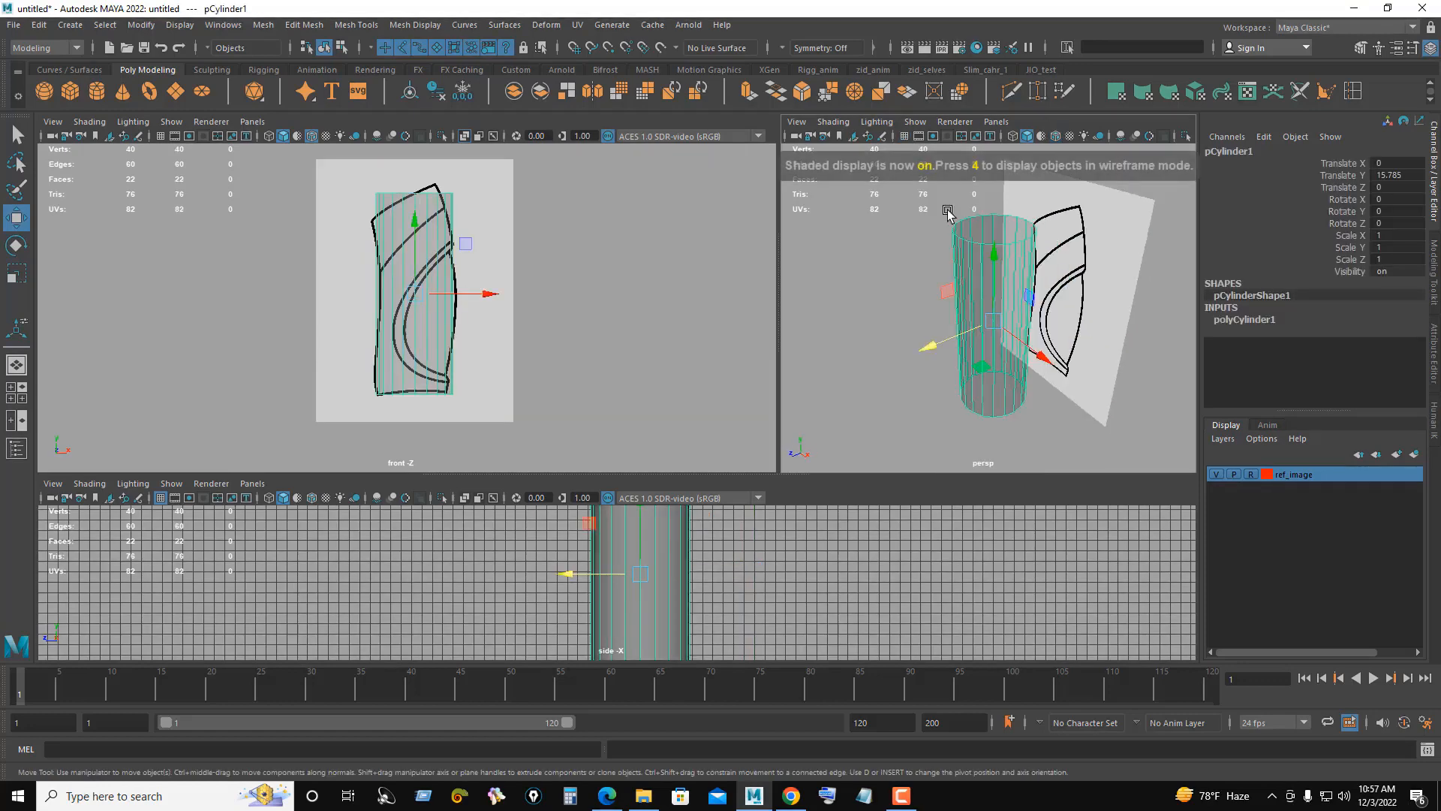
Step: Turn off X-ray display in the maximized perspective view and return to the multi-view layout
key("space")
right_click_drag(773, 309, 600, 357, "alt")
left_click_drag(601, 356, 728, 332, "alt")
left_click(919, 329)
left_click_drag(919, 330, 630, 405, "alt")
left_click(620, 376)
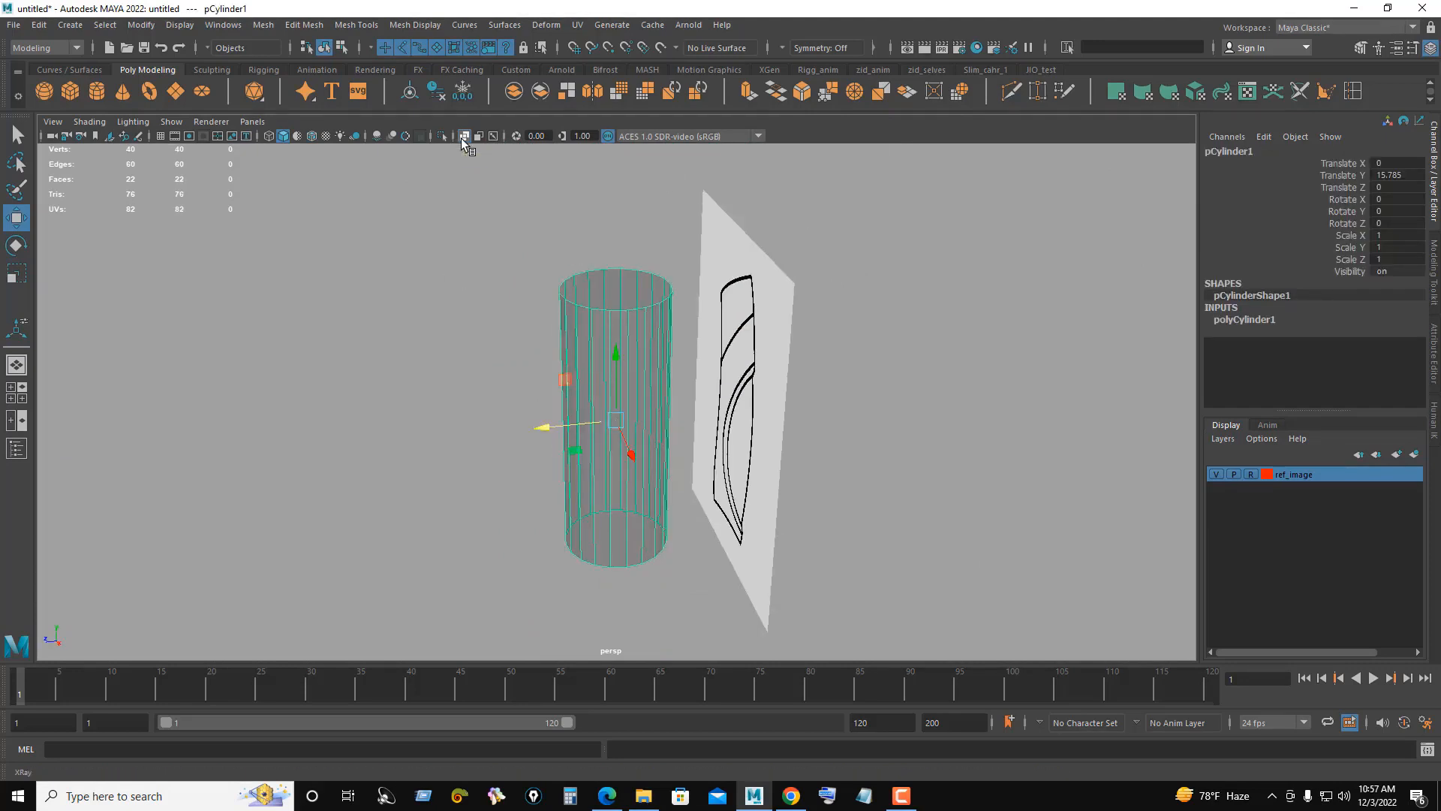
left_click(463, 139)
left_click(511, 305)
scroll(685, 344, "down", 1)
left_click_drag(686, 344, 790, 337, "alt")
key("space")
key("ctrl+z")
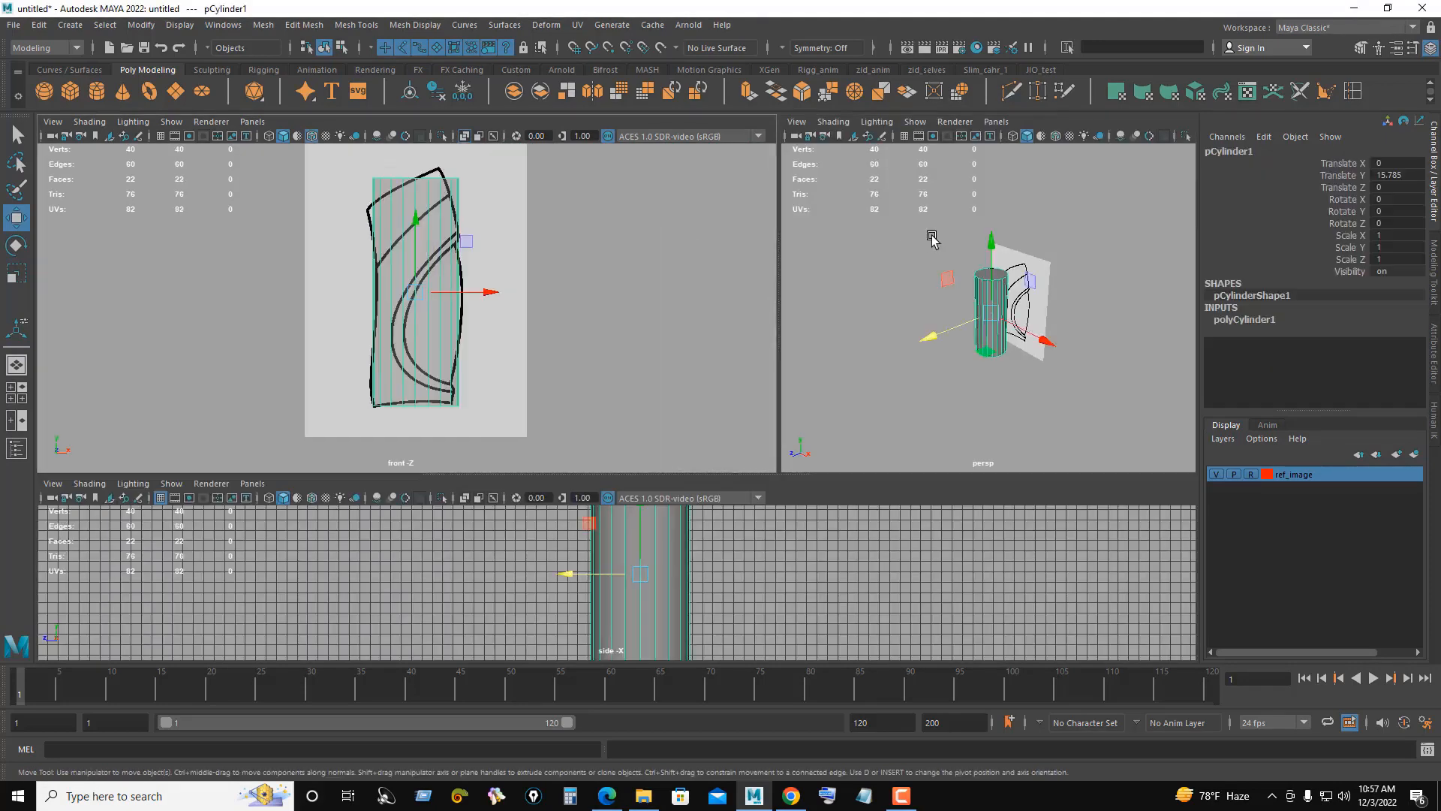
Step: Hide the channel box and rotate the cylinder's top cap face to match the blueprint's slanted upper edge
right_click_drag(907, 284, 939, 295, "alt")
left_click(1433, 172)
right_click_drag(1043, 286, 1173, 322, "alt")
right_click(1088, 246)
right_click_drag(1088, 245, 1092, 291)
left_click(1181, 221)
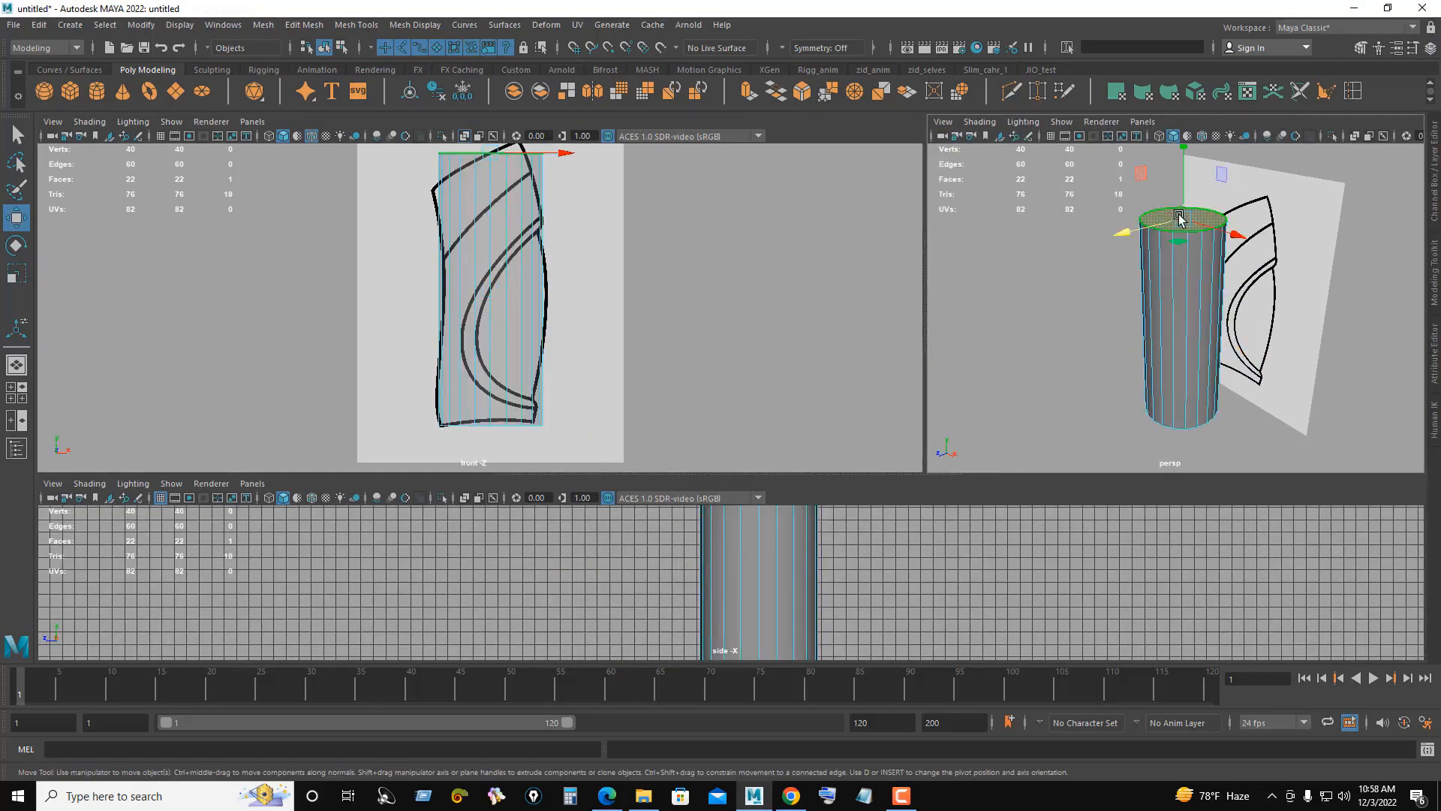
middle_click_drag(598, 298, 640, 361, "alt")
key("e")
left_click_drag(588, 176, 572, 149)
key("w")
Step: Move the top cap face sideways and vertically to line up with the blueprint's upper outline
middle_click_drag(596, 257, 643, 283, "alt")
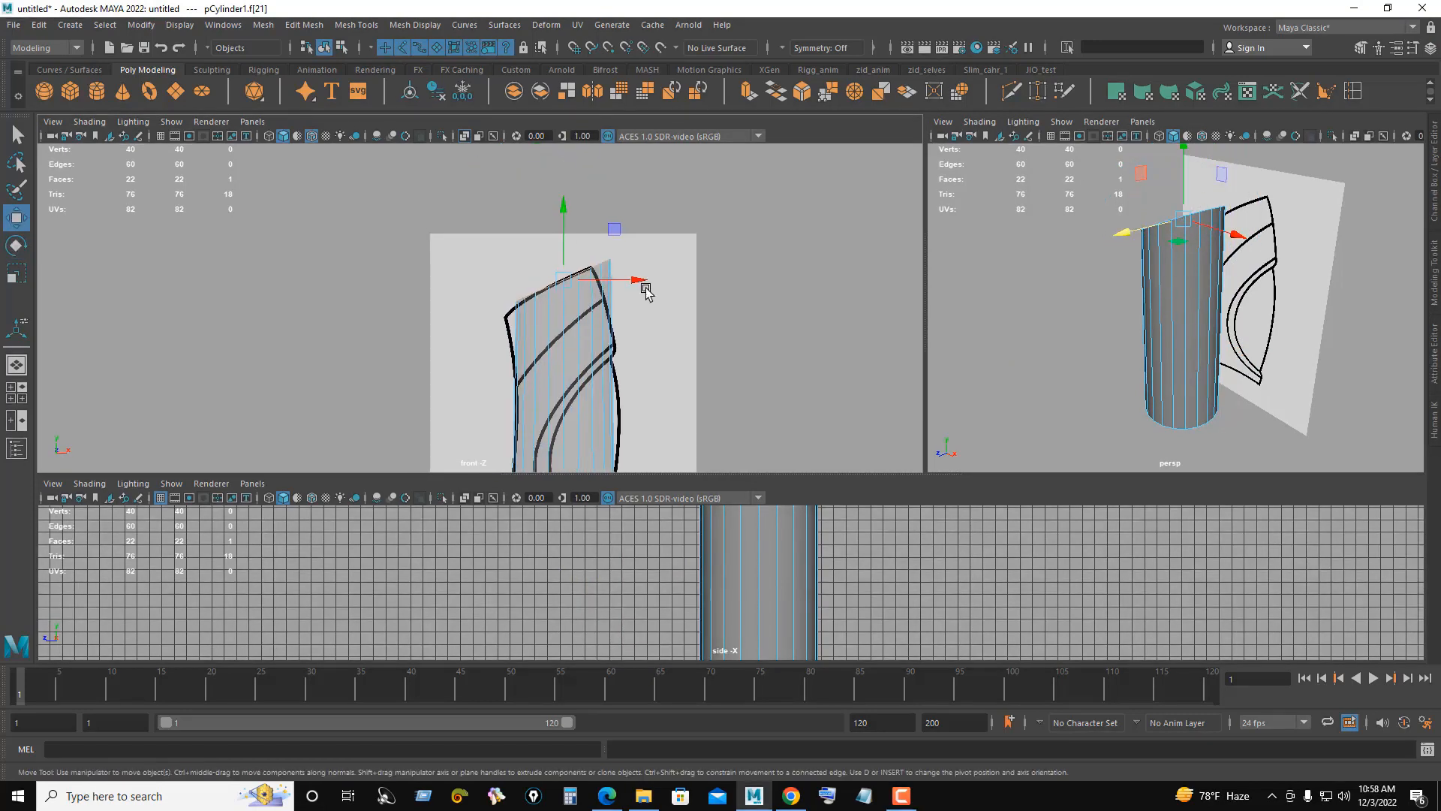
left_click_drag(644, 283, 624, 284)
left_click_drag(550, 202, 554, 214)
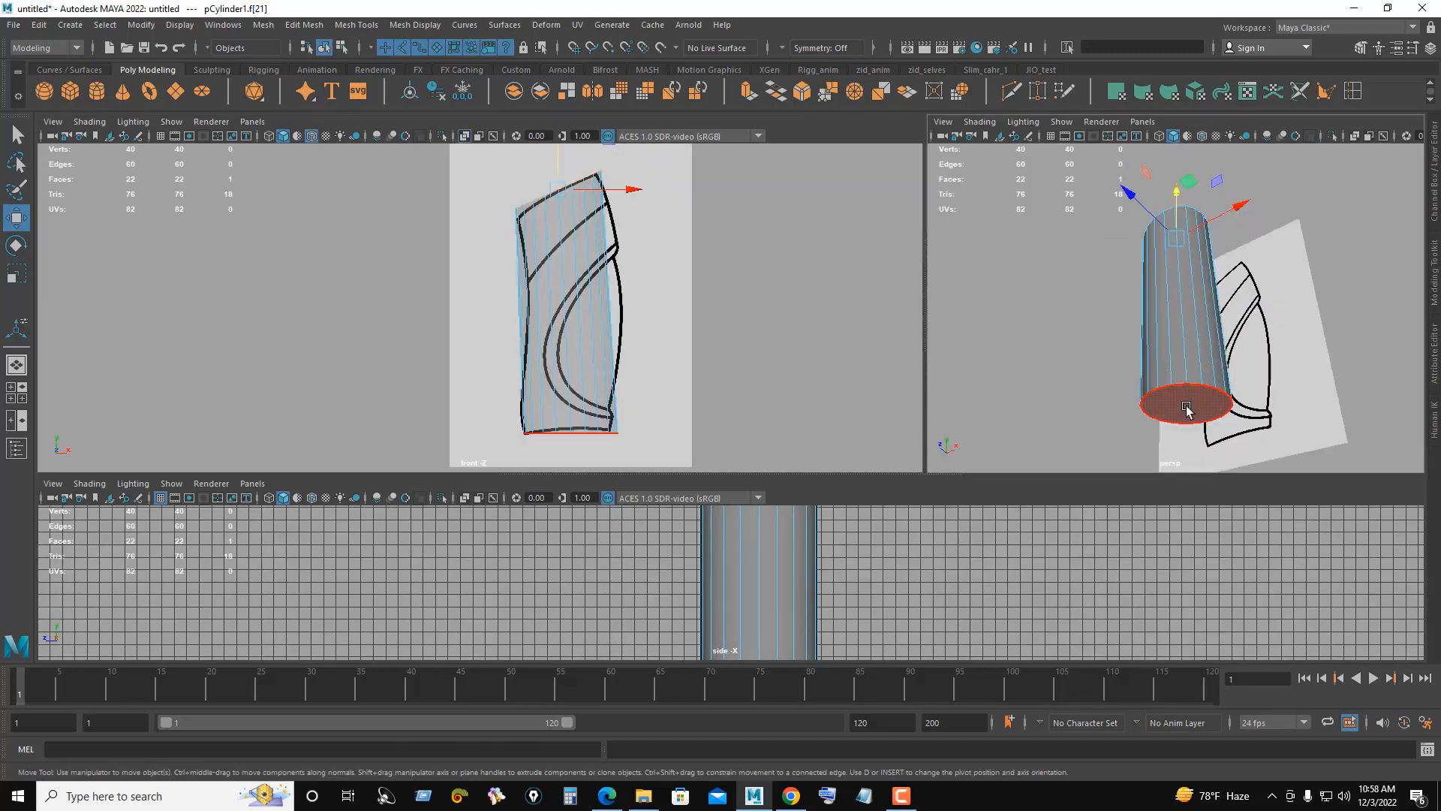
Step: Select the cylinder's bottom cap face and align it with the lower edge of the blueprint
left_click(1187, 409)
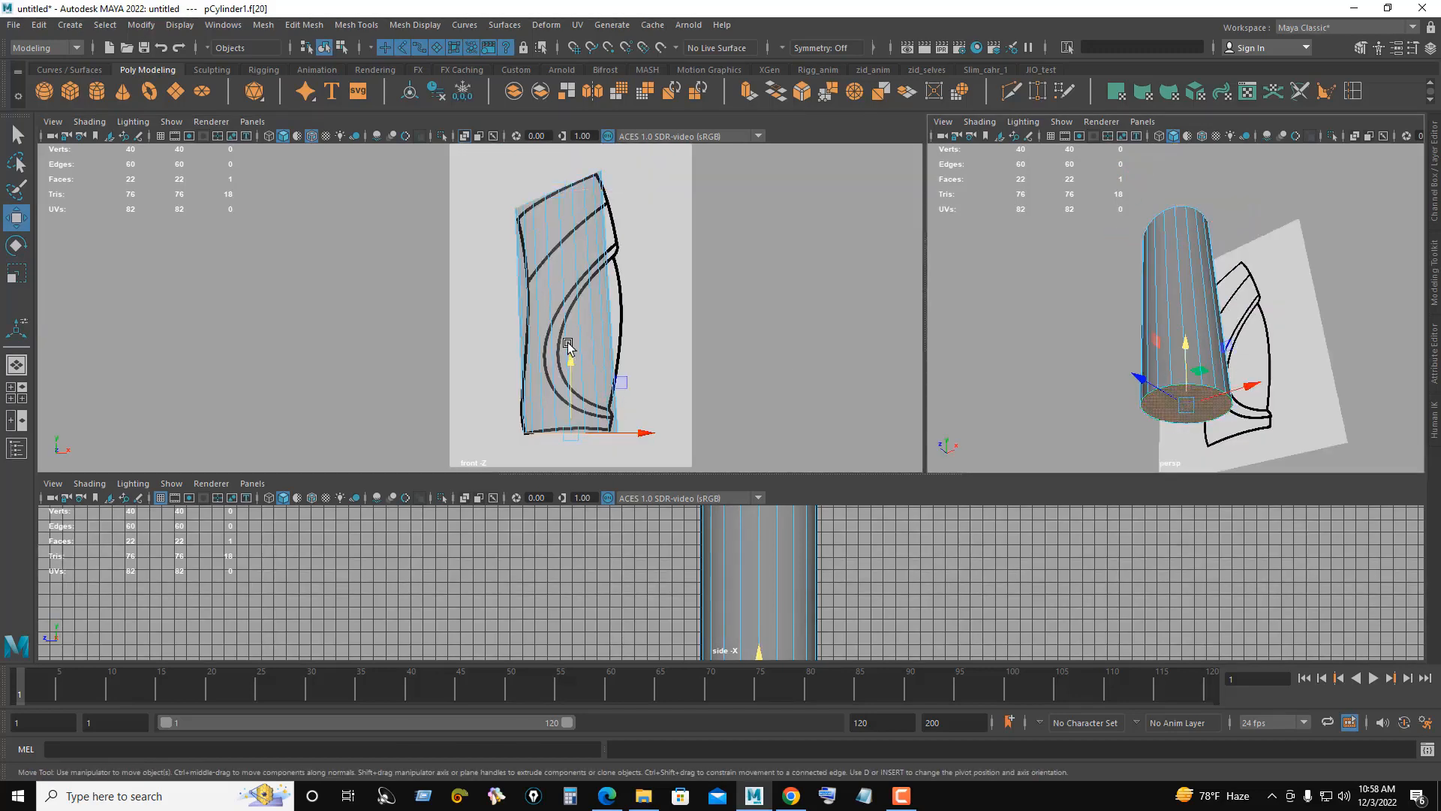
middle_click_drag(569, 344, 569, 316, "alt")
right_click_drag(698, 383, 772, 421, "alt")
middle_click_drag(687, 426, 683, 414, "alt")
left_click_drag(660, 409, 653, 412)
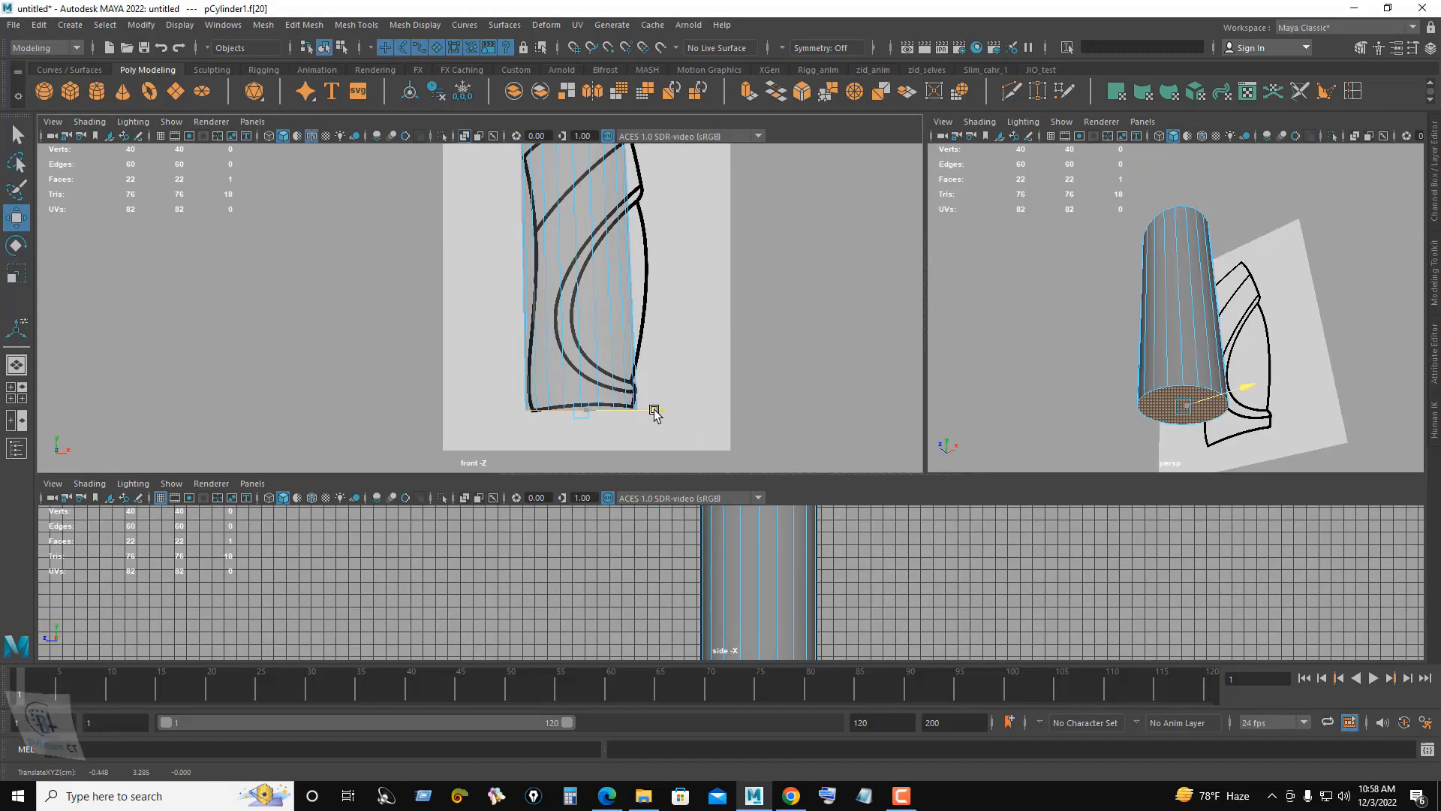
Step: Scale the bottom cap face down to the width of the blueprint's base
right_click_drag(614, 409, 651, 418, "alt")
middle_click_drag(627, 406, 598, 332, "alt")
key("r")
key("w")
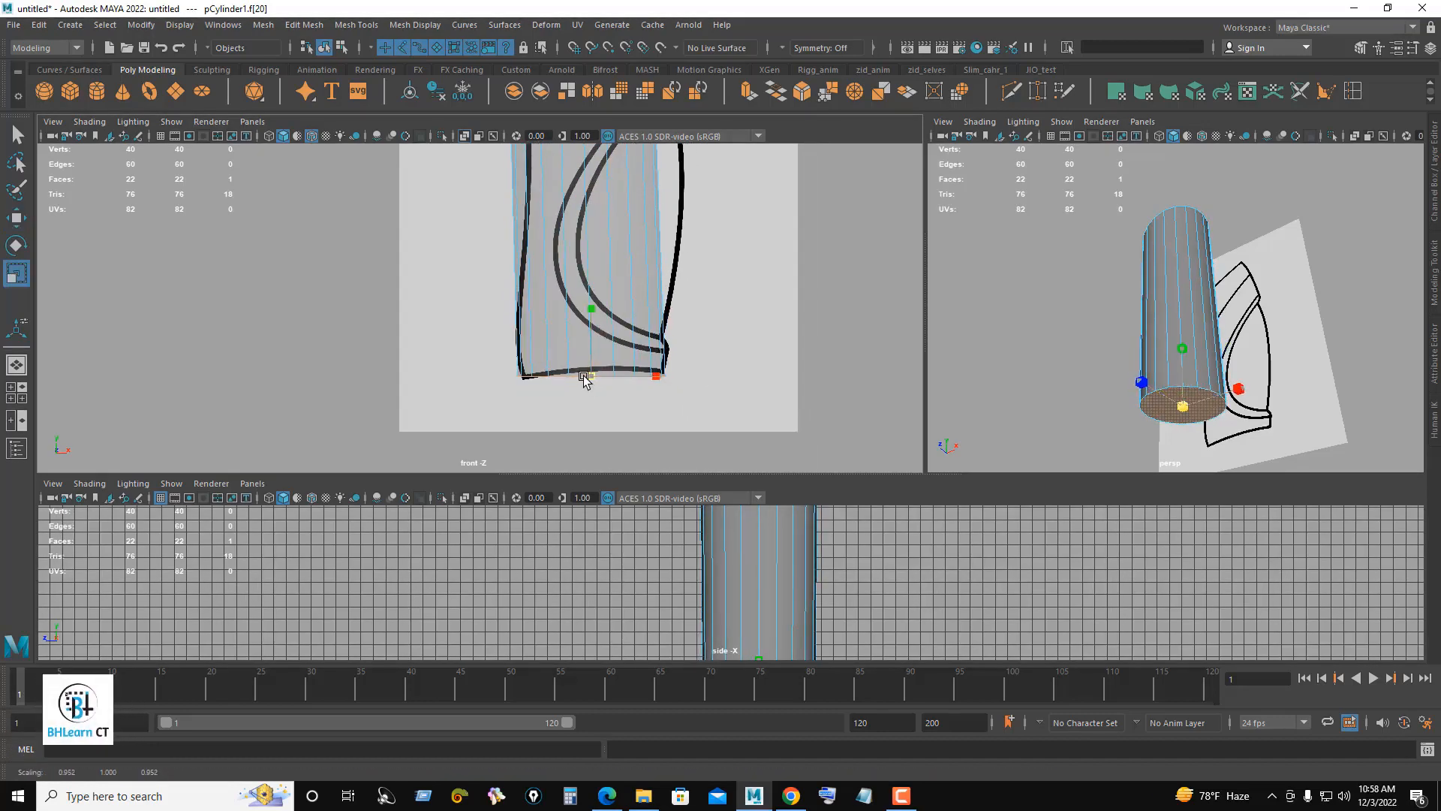
Step: Insert a horizontal edge loop around the middle of the cylinder
right_click_drag(583, 364, 565, 331, "alt")
middle_click_drag(602, 318, 605, 415, "alt")
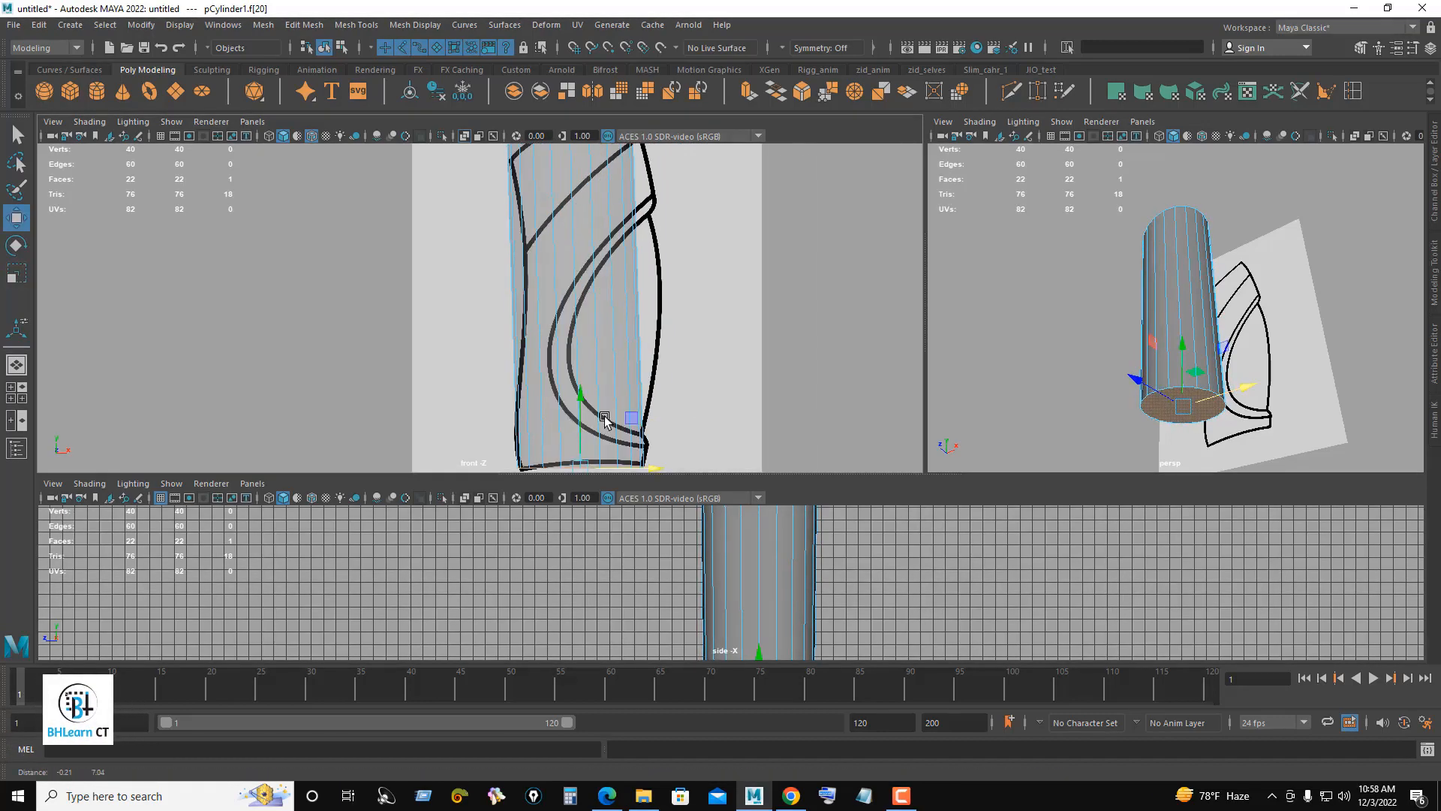
right_click_drag(605, 415, 593, 398, "alt")
middle_click_drag(654, 372, 660, 408, "alt")
right_click_drag(659, 408, 589, 368, "alt")
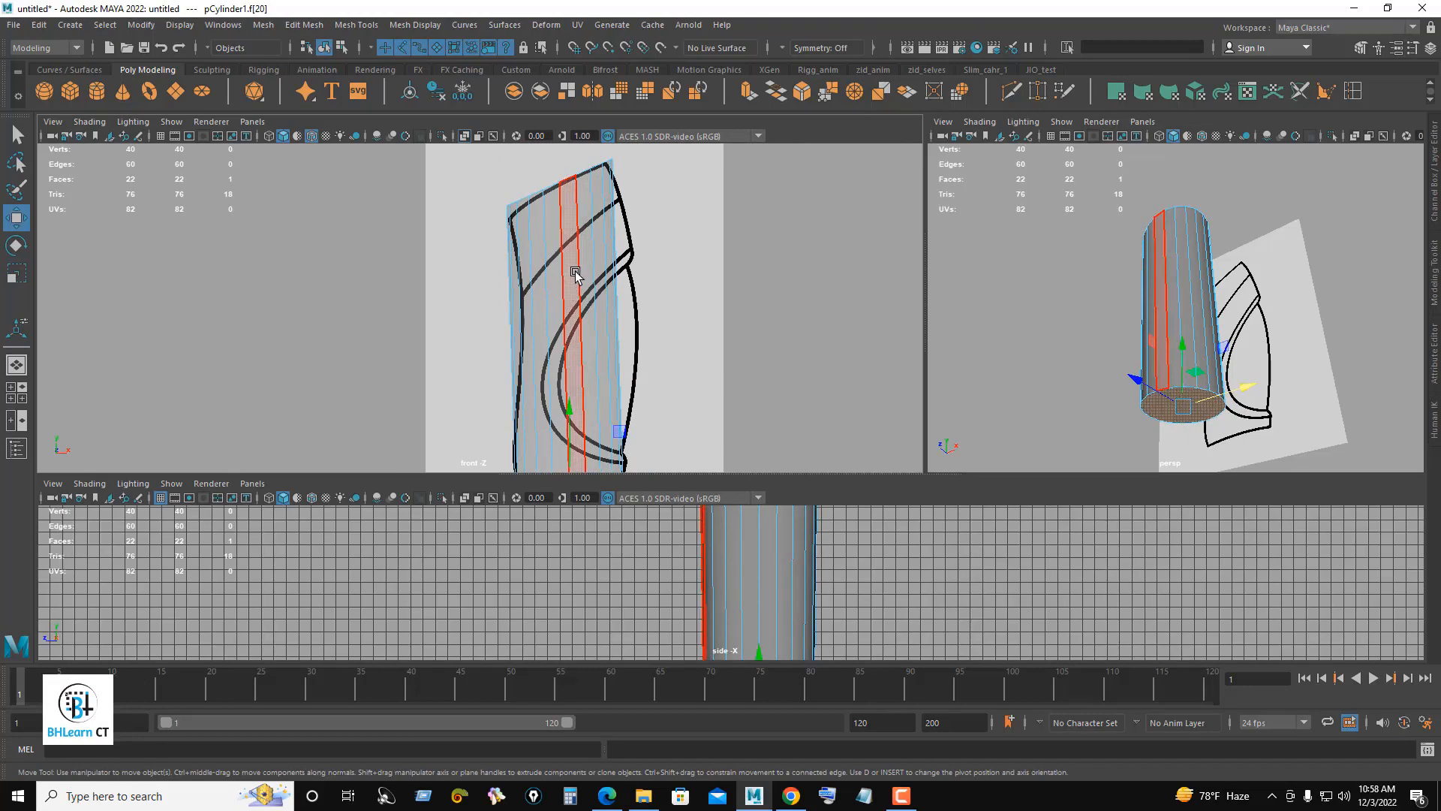
mouse_move(651, 317)
right_mouse_down("alt")
mouse_move(629, 305)
mouse_move(653, 239)
mouse_move(661, 323)
mouse_move(642, 333)
right_mouse_up("alt")
left_click(572, 328)
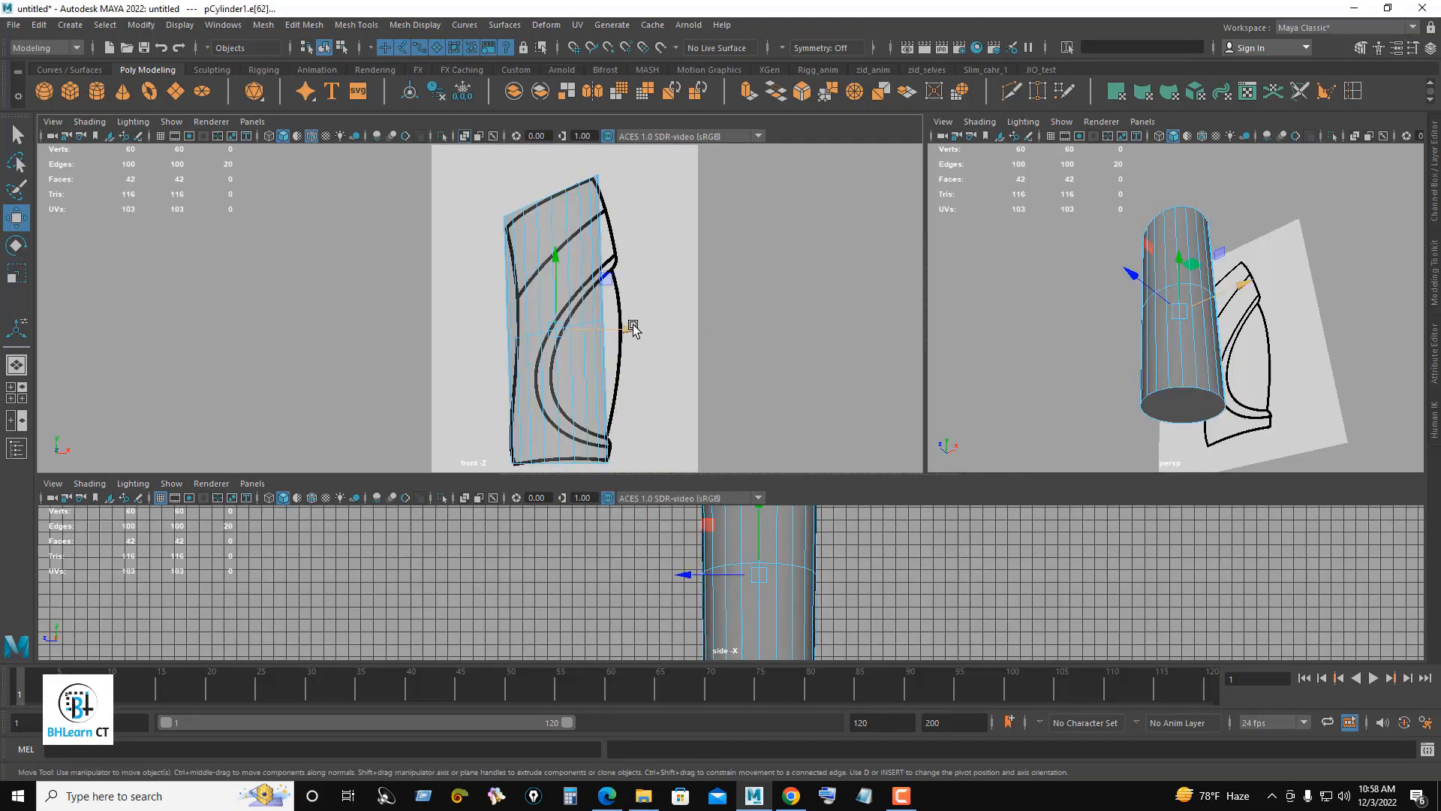
Step: Move the middle edge loop along X so the cylinder follows the blueprint's bulging side
right_click(651, 317)
left_click_drag(634, 330, 654, 332)
scroll(676, 353, "up", 2)
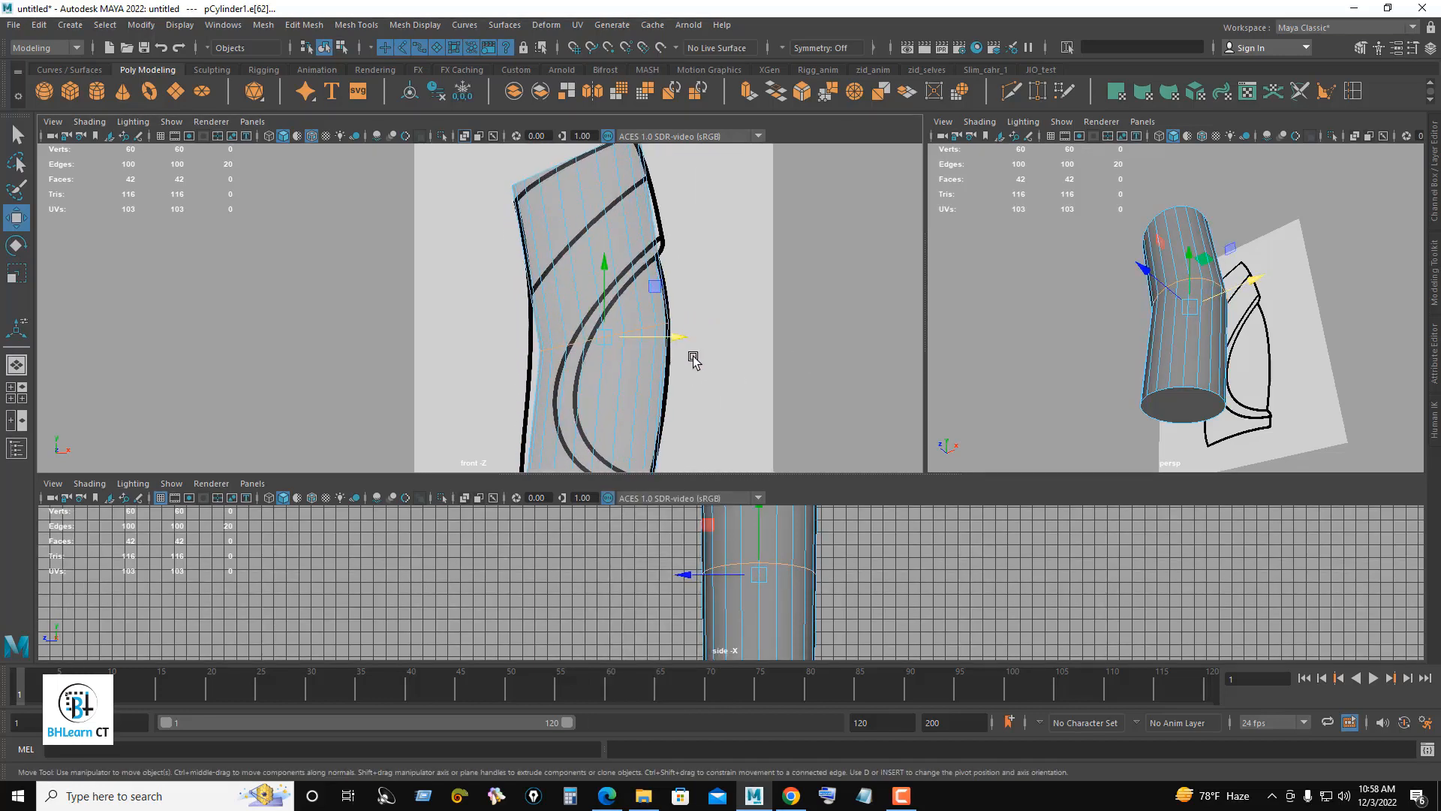
Step: Insert a second edge loop between the middle loop and the cylinder's slanted top
middle_click_drag(654, 375, 647, 315, "alt")
left_click_drag(1193, 318, 1354, 360, "alt")
right_click(717, 274)
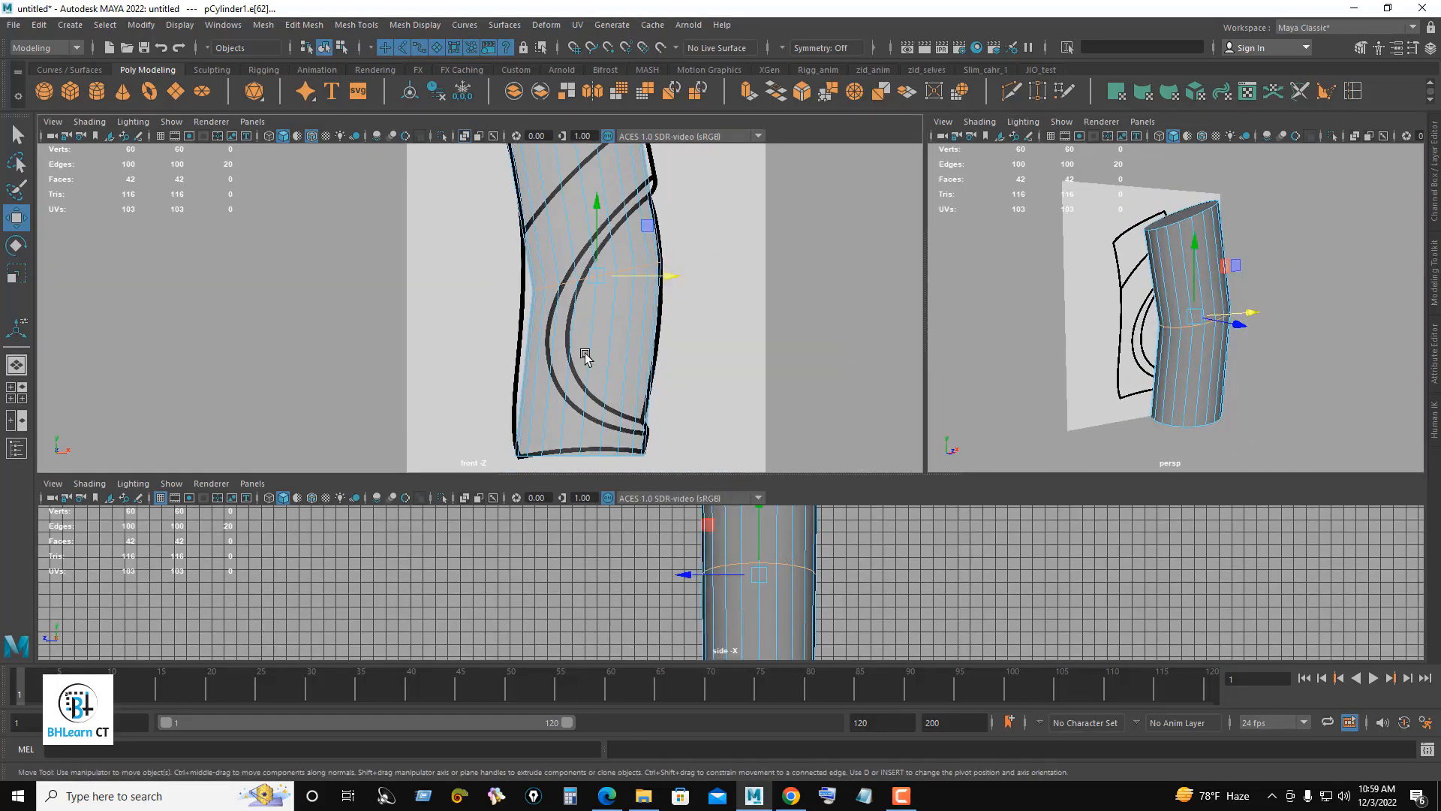
left_click(612, 347)
middle_click_drag(717, 262, 741, 351, "alt")
right_click_drag(773, 225, 765, 272, "shift")
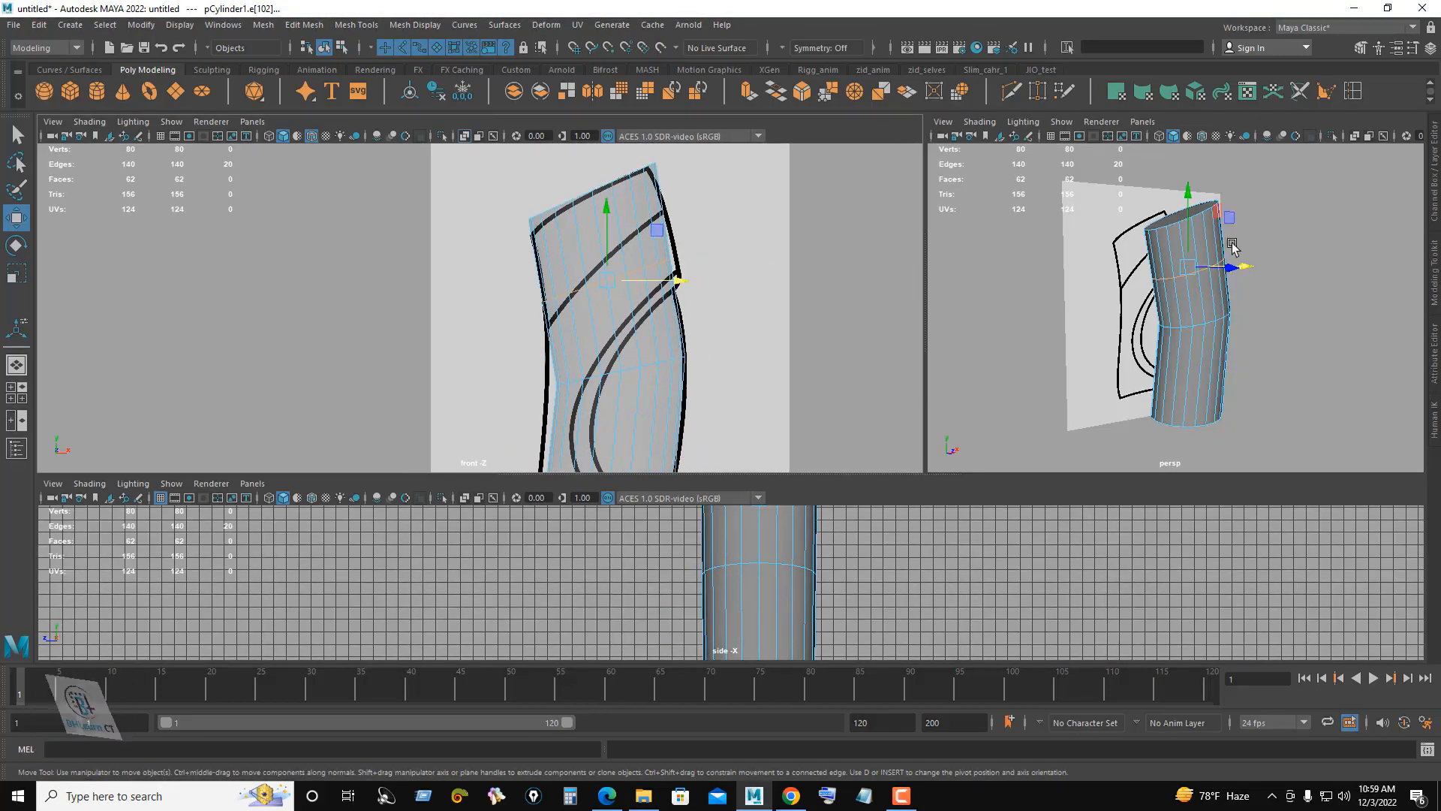
Step: Show the Modeling Toolkit and set the transform constraint to Edge Slide for the upper edge loop
left_click(1436, 312)
left_click(1331, 367)
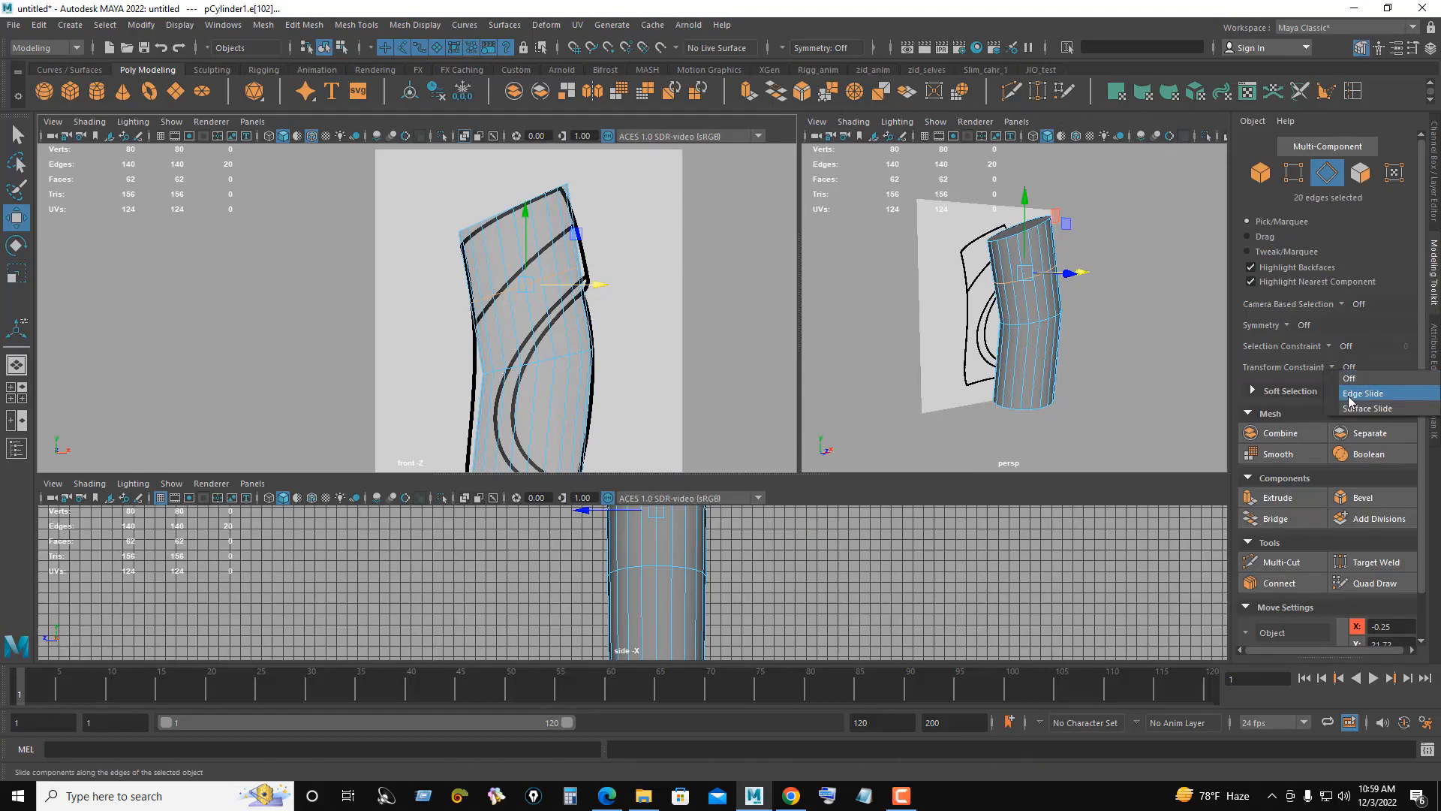
left_click(1350, 393)
scroll(647, 271, "up", 2)
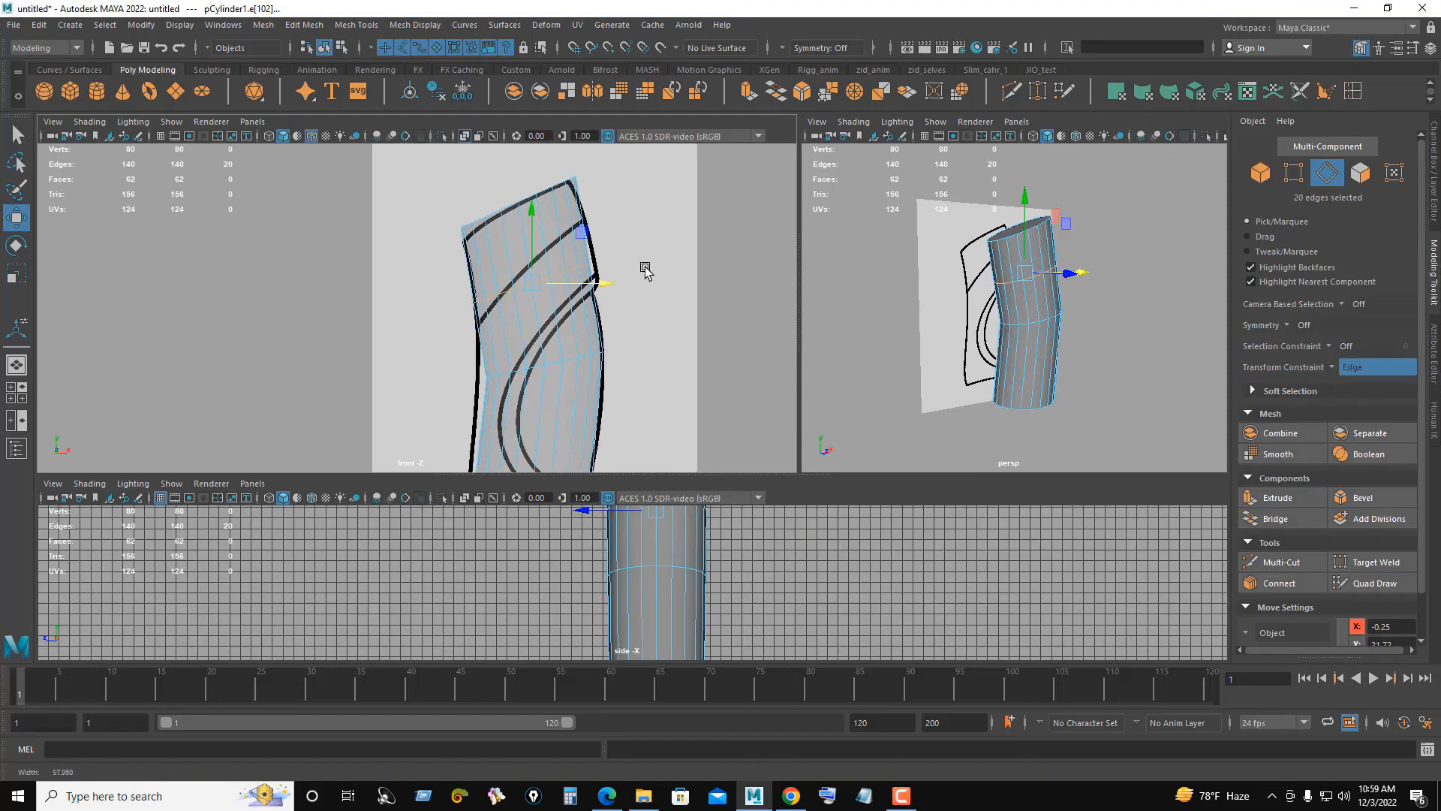
Step: Rotate the upper edge loop towards the slant of the cylinder's top and slide it upward along Y
key("e")
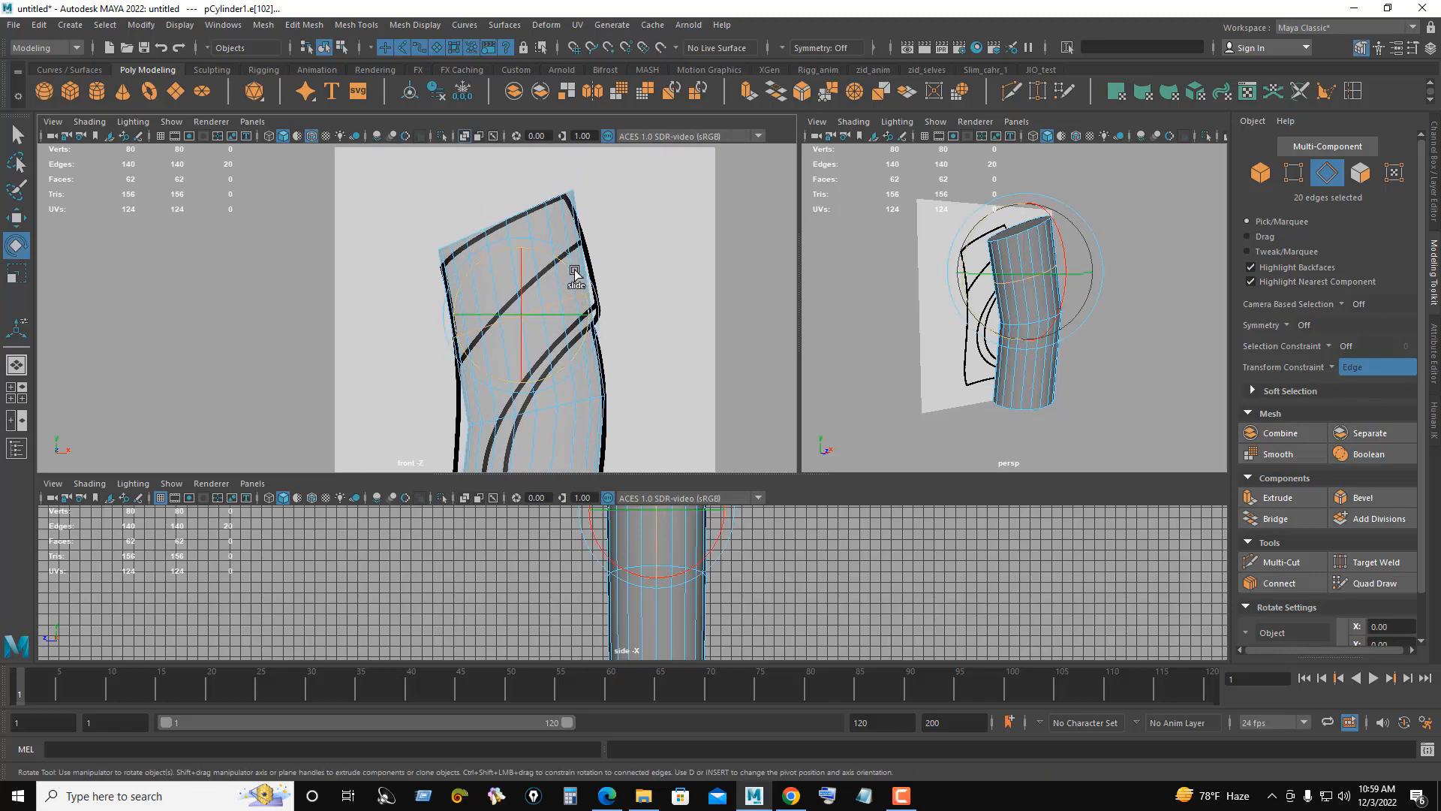
left_click_drag(1139, 277, 1111, 261, "alt")
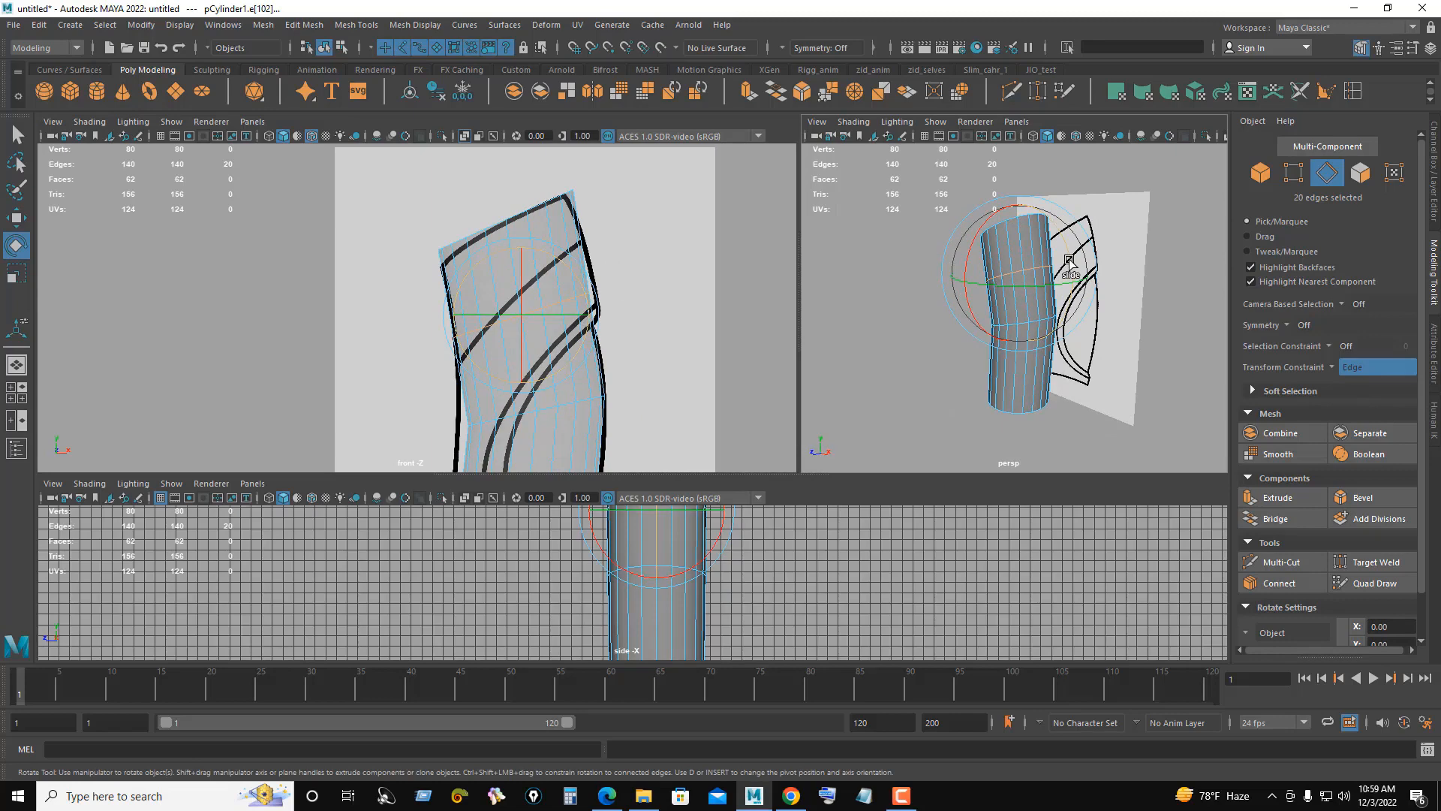
left_click_drag(575, 270, 568, 257)
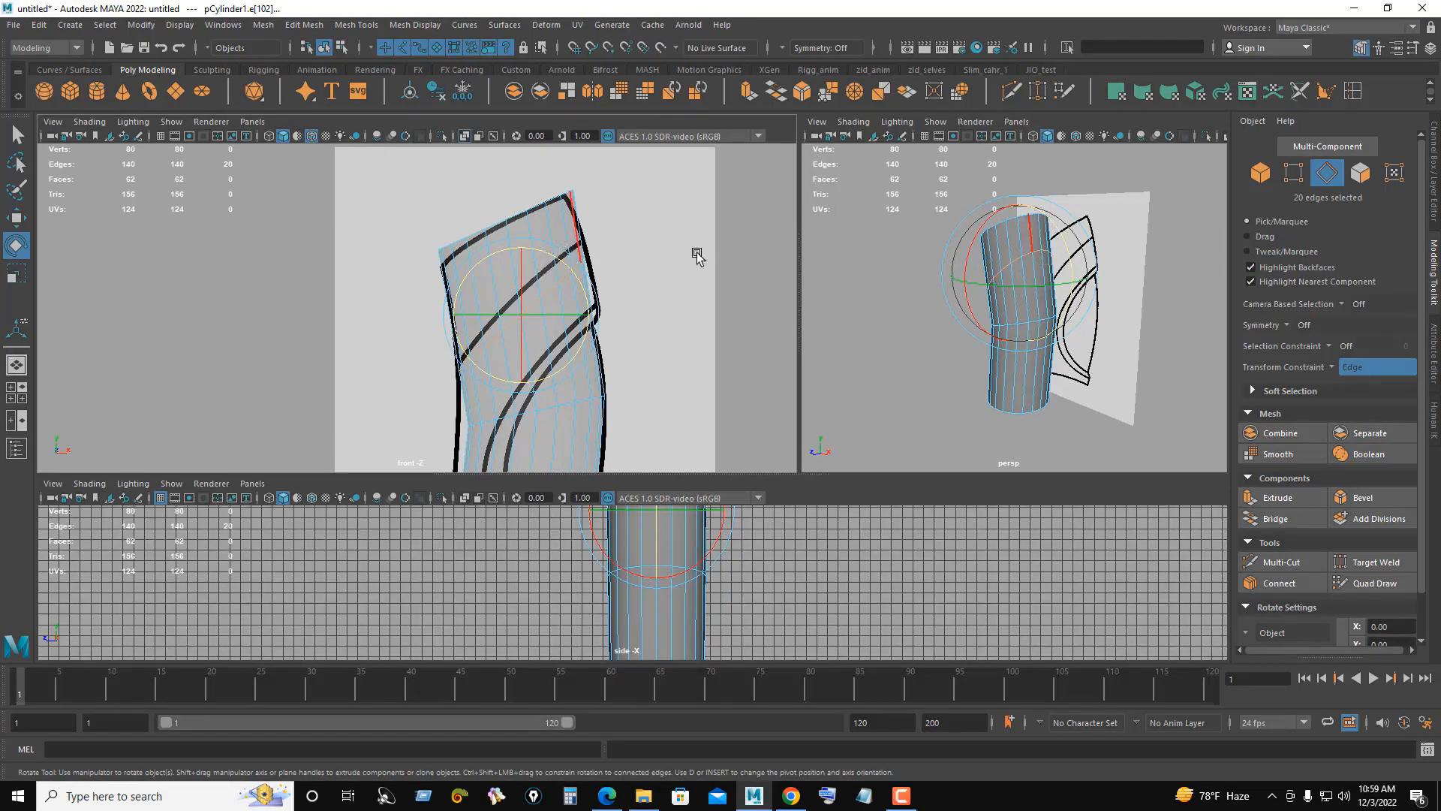
left_click_drag(901, 278, 1224, 281, "alt")
key("w")
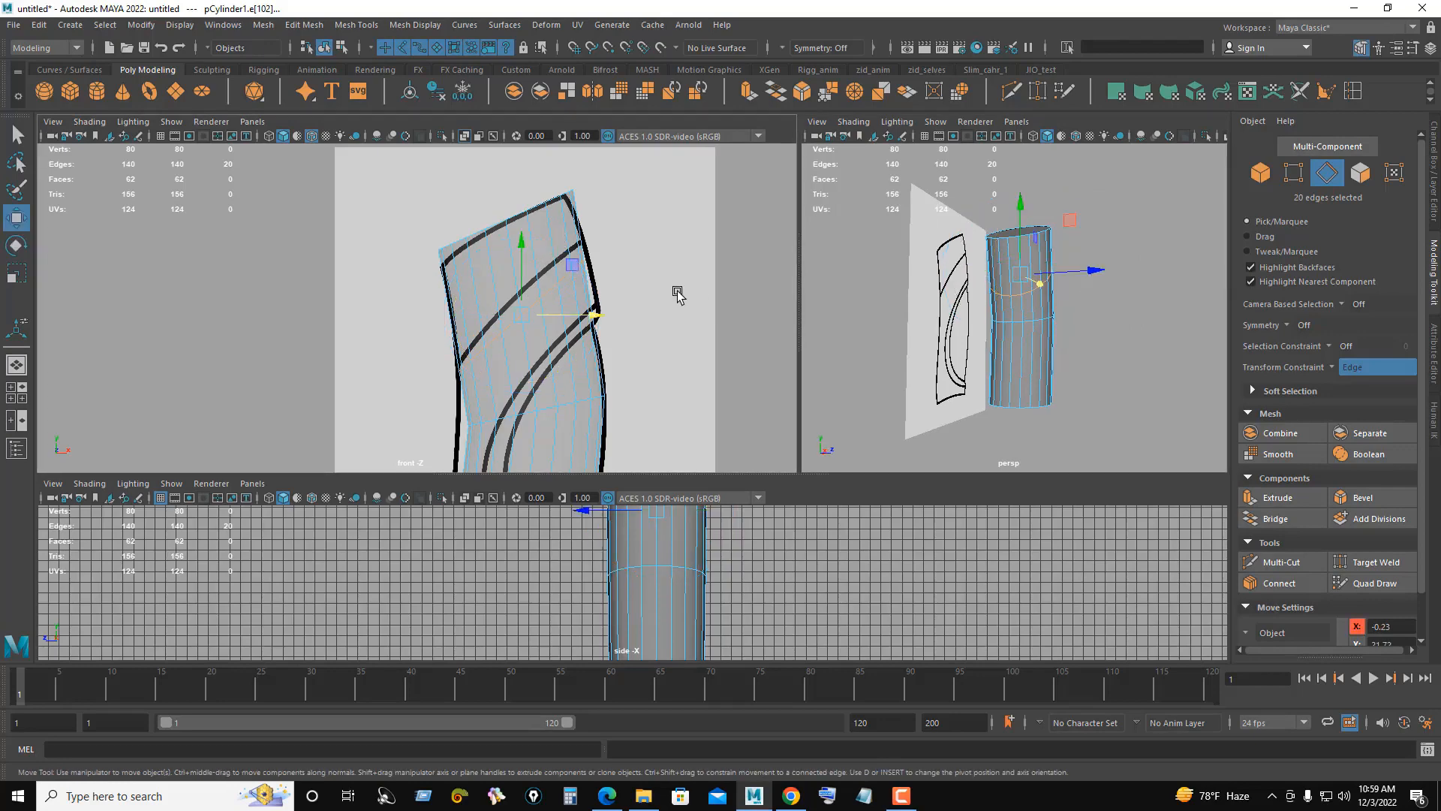
left_click_drag(522, 239, 519, 230)
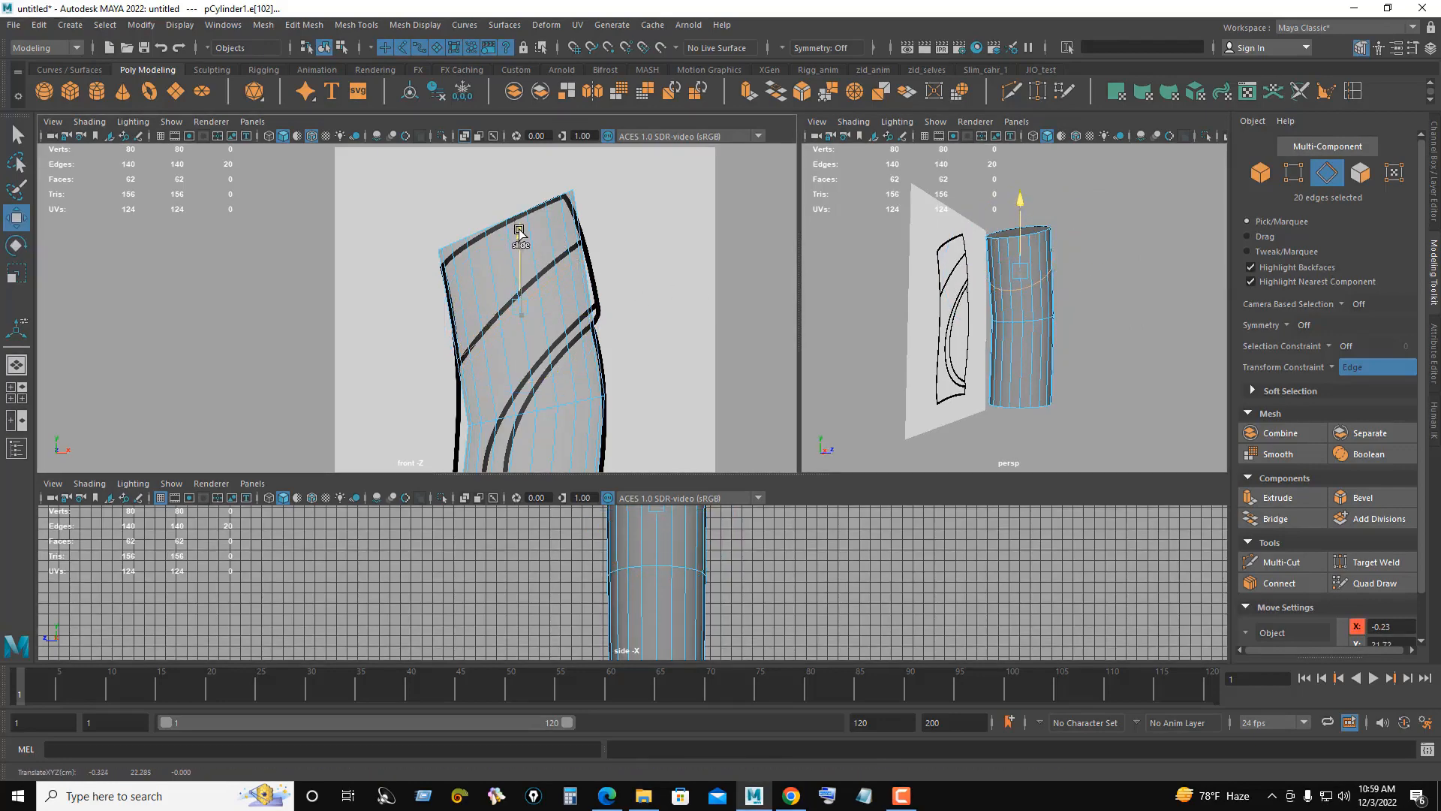
left_click_drag(922, 339, 962, 312, "alt")
left_click_drag(522, 237, 521, 234)
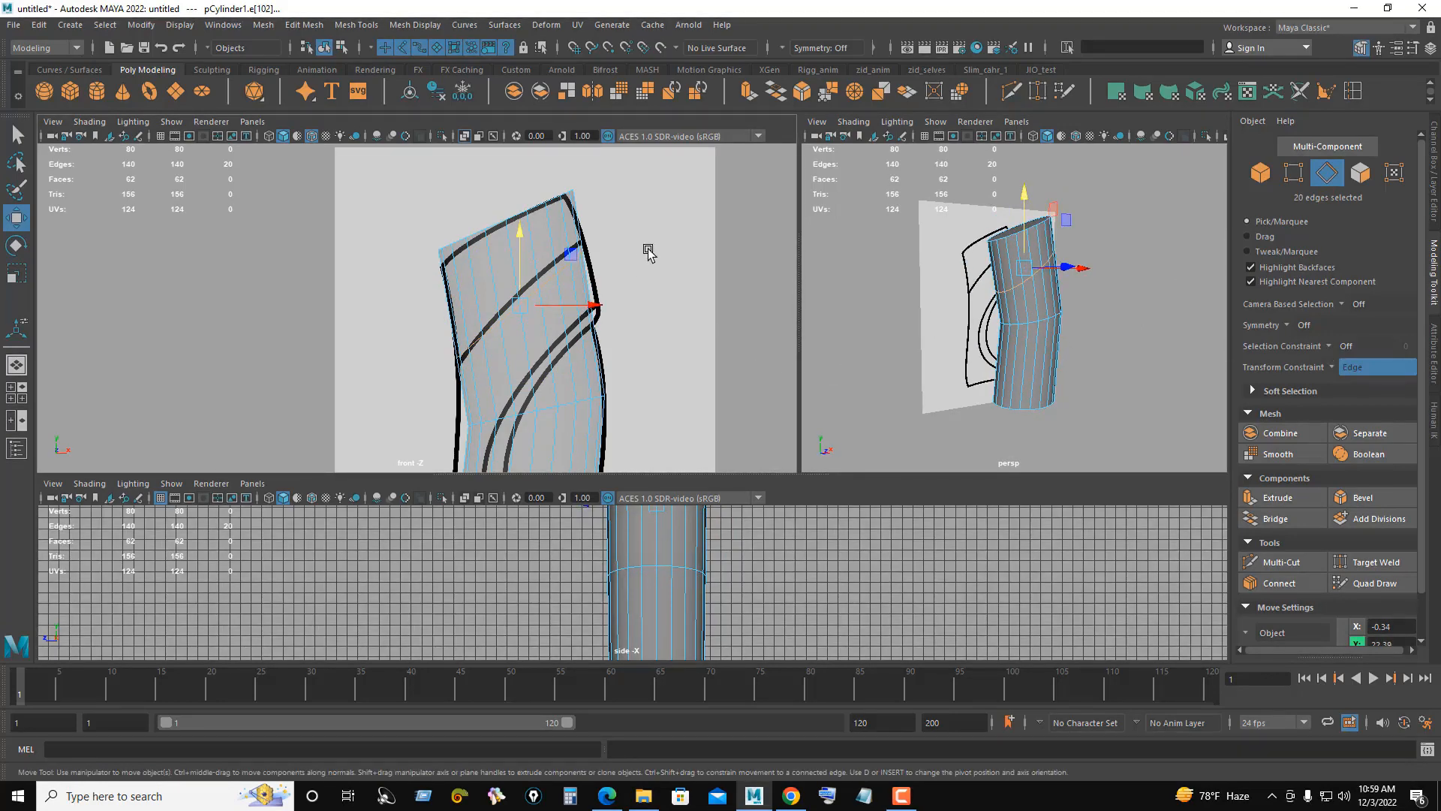
Step: Return the cylinder to object mode and set the transform constraint to Off
key("F8")
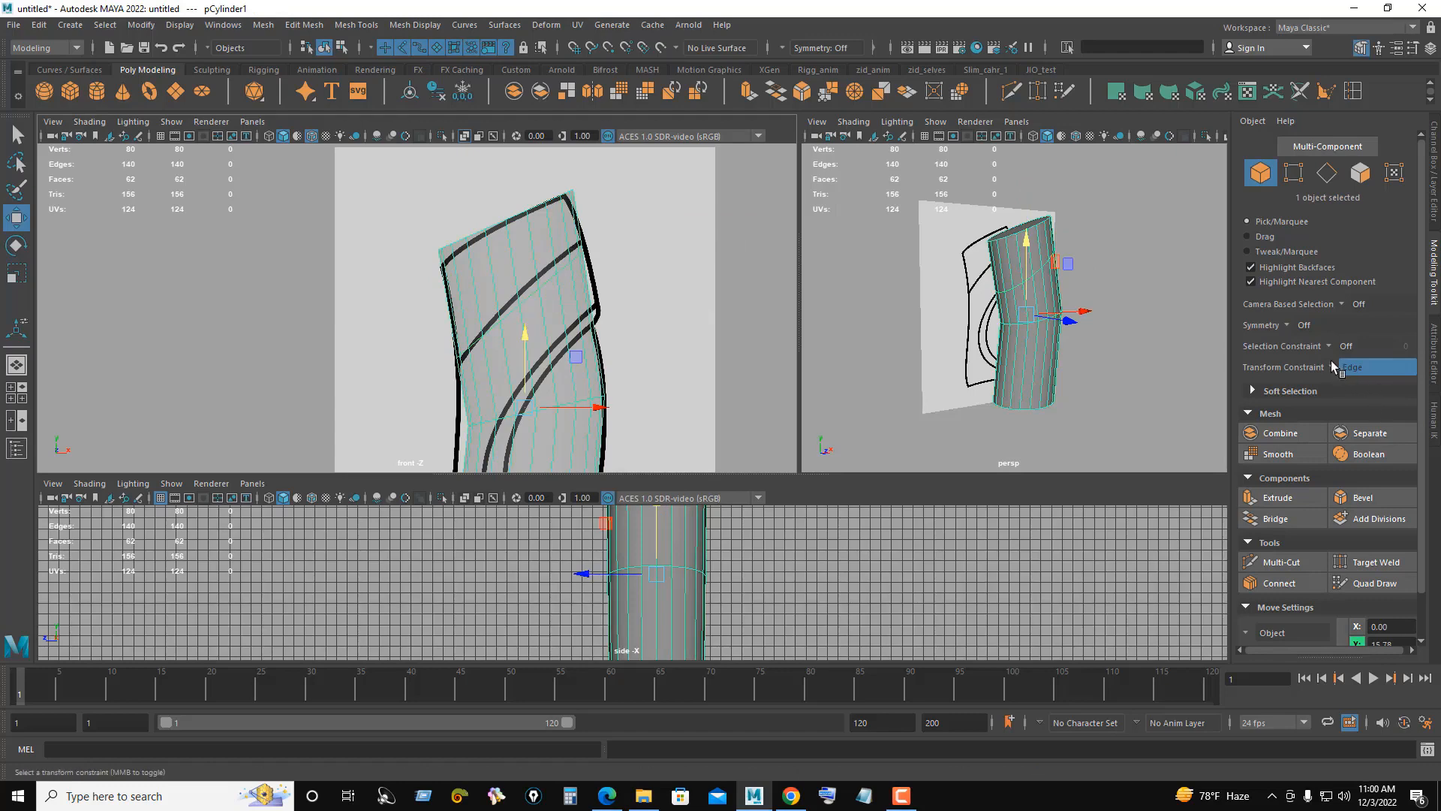
left_click(1331, 366)
left_click(1351, 375)
Step: Insert an edge loop across the lower half of the cylinder with To Edge Ring and Split
scroll(650, 343, "down", 1)
middle_click_drag(620, 427, 674, 324, "alt")
right_click(683, 276)
right_click_drag(683, 276, 682, 233)
left_click(644, 337)
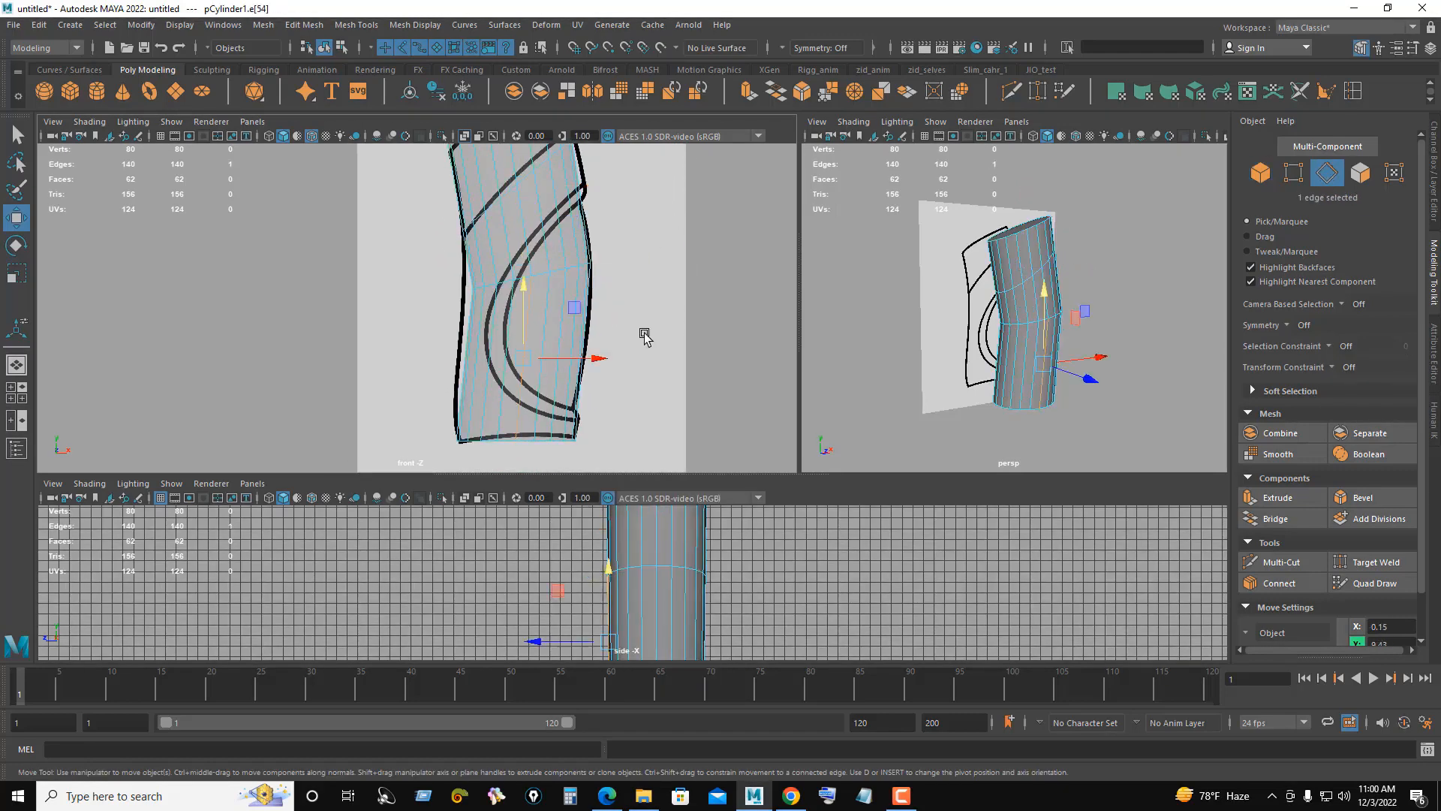
right_click(700, 286, "ctrl")
mouse_move(616, 308)
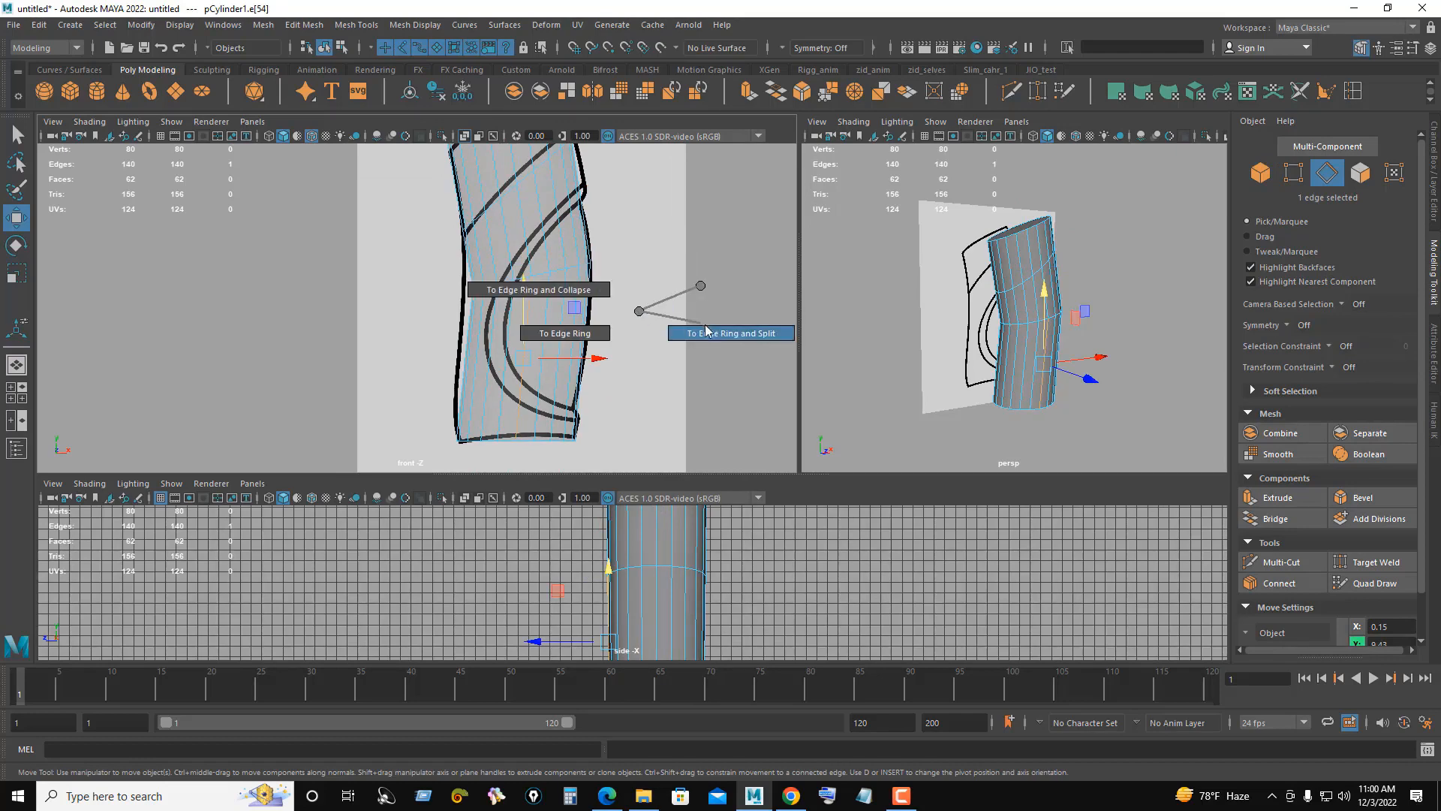
left_click(740, 328)
Step: Scale the lower edge loop and the middle edge loop to widen the body to the blueprint outline
mouse_move(1081, 316)
left_mouse_down("alt")
mouse_move(1098, 324)
mouse_move(1065, 319)
left_mouse_up("alt")
scroll(529, 337, "up", 1)
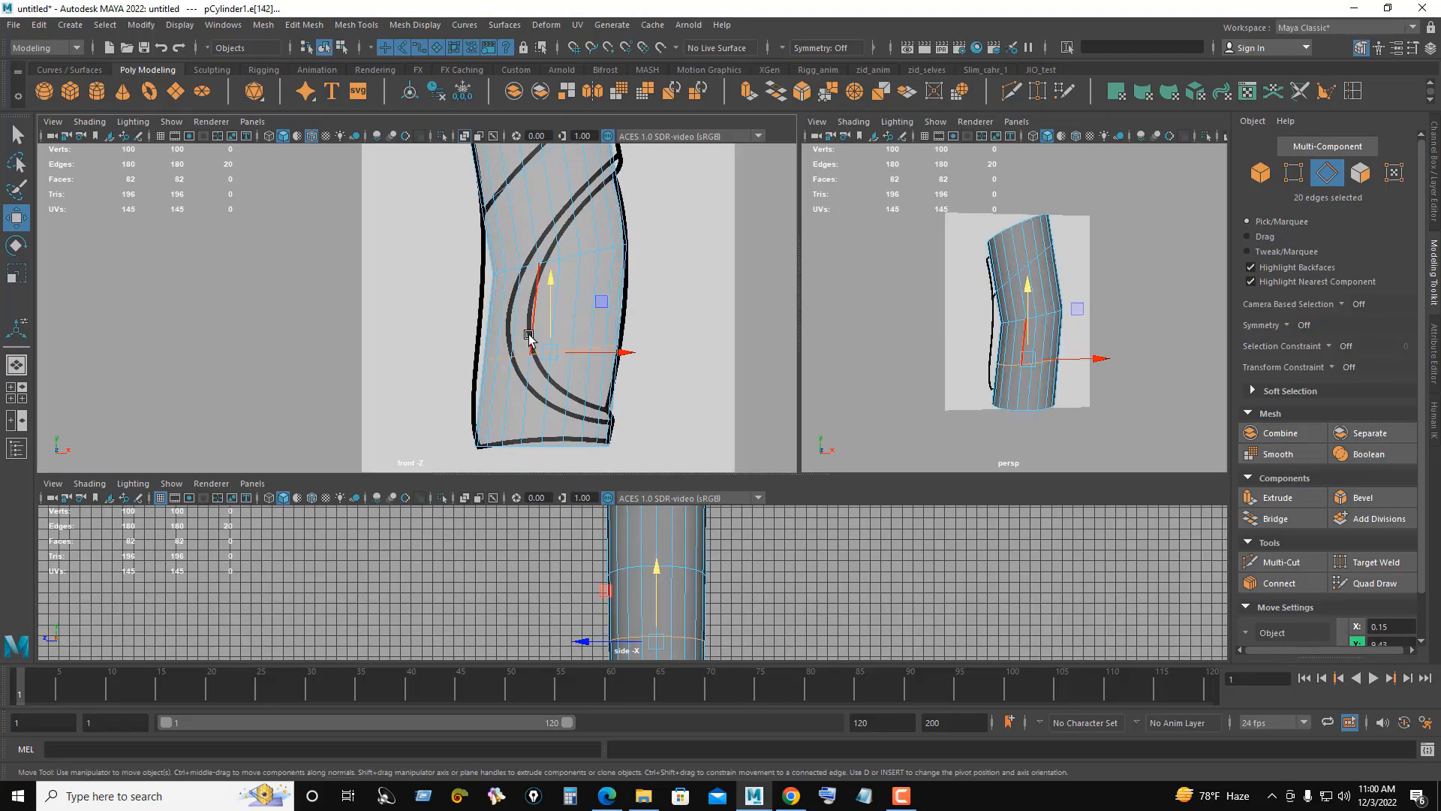
key("r")
left_click_drag(553, 353, 557, 357)
right_click_drag(584, 365, 683, 363, "alt")
mouse_move(684, 362)
middle_mouse_down("alt")
mouse_move(673, 318)
mouse_move(671, 365)
middle_mouse_up("alt")
double_click(618, 241)
left_click_drag(585, 246, 652, 246)
key("w")
Step: Insert an edge loop between the middle loop and the upper loop of the cylinder
scroll(611, 343, "down", 2)
middle_click_drag(605, 332, 622, 450, "alt")
left_click_drag(966, 315, 917, 299, "alt")
middle_click_drag(614, 300, 605, 412, "alt")
left_click(586, 268)
right_click_drag(716, 201, 732, 236, "ctrl")
scroll(726, 313, "up", 2)
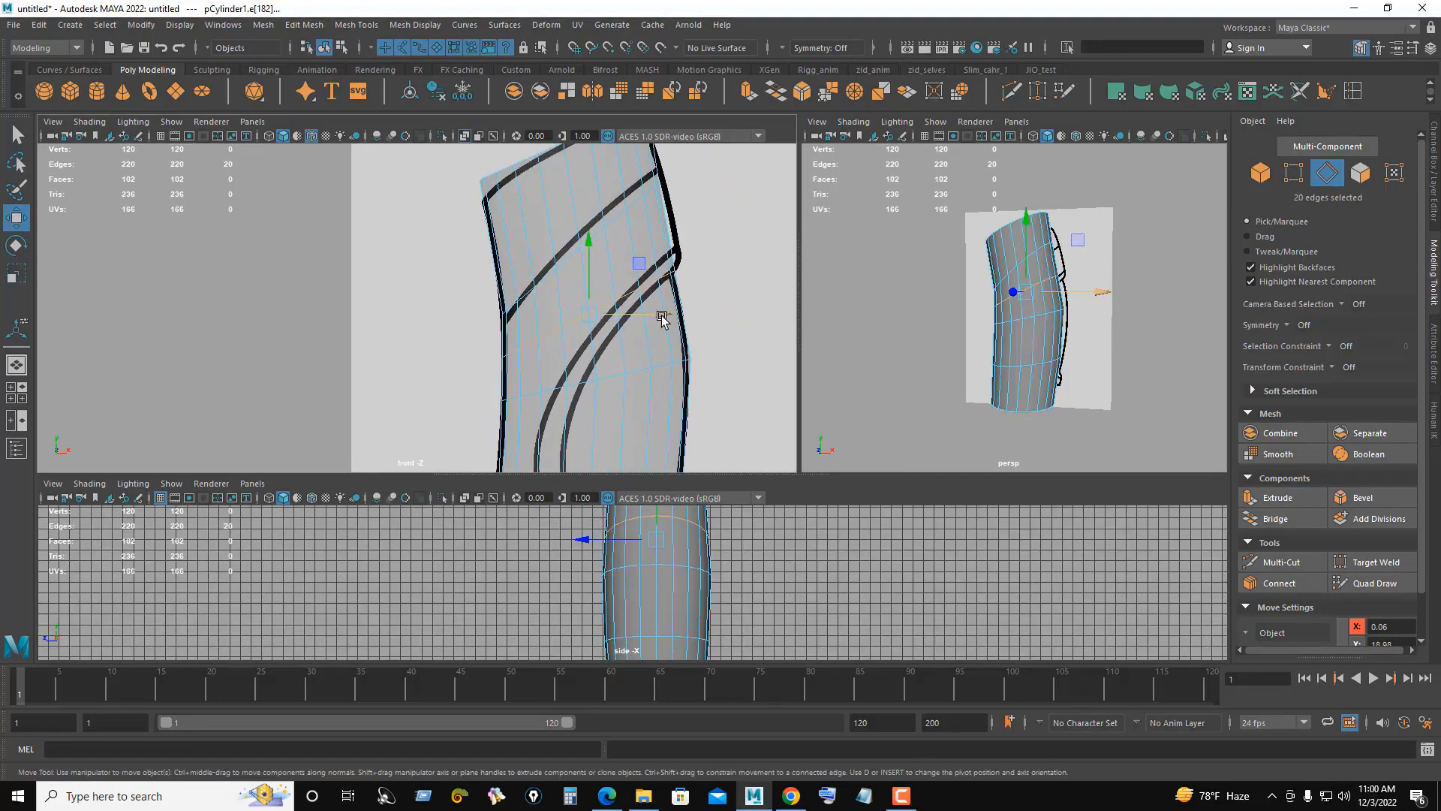
Step: Scale up the new loop above the middle slightly and shift it along X to follow the blueprint outline
key("r")
left_click_drag(591, 311, 596, 313)
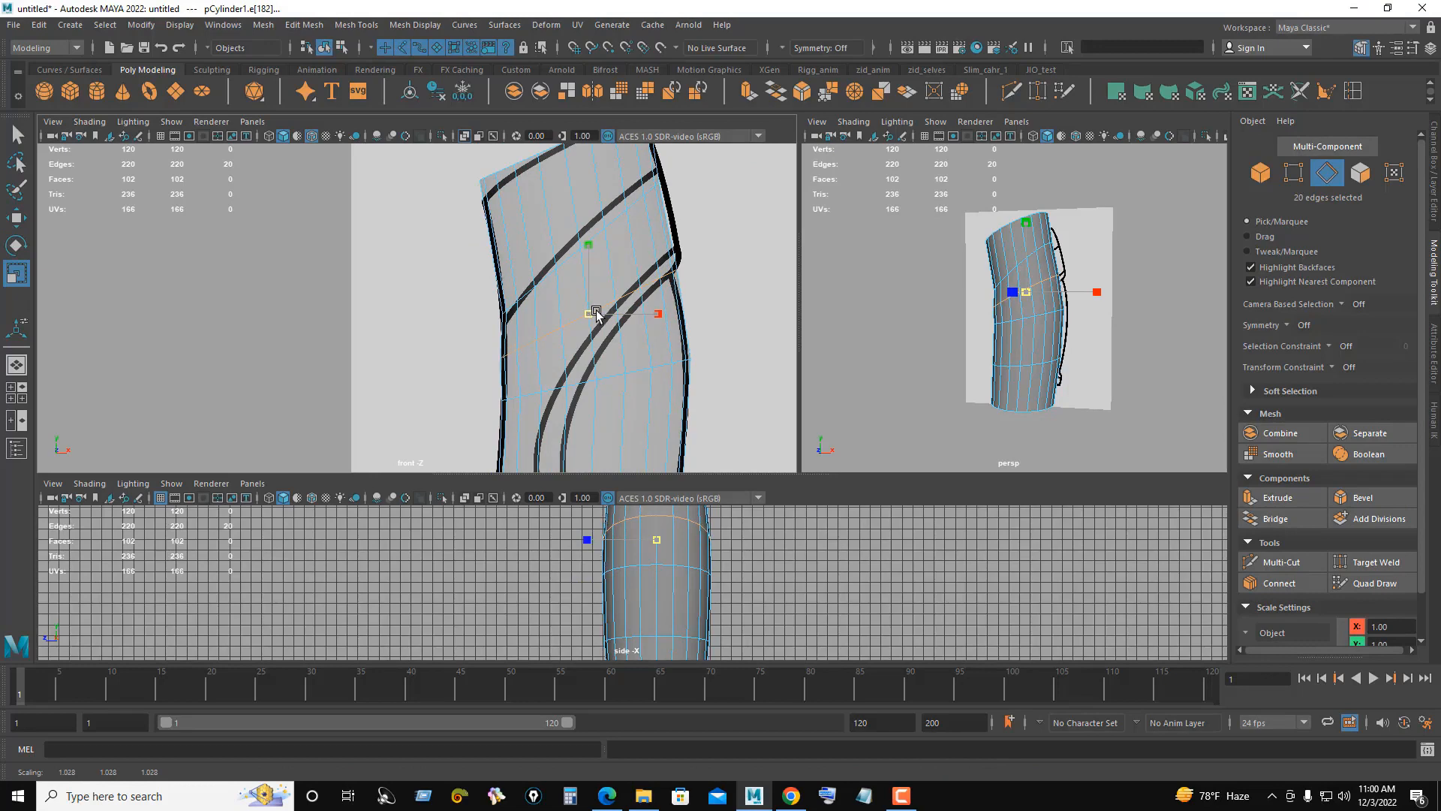
key("w")
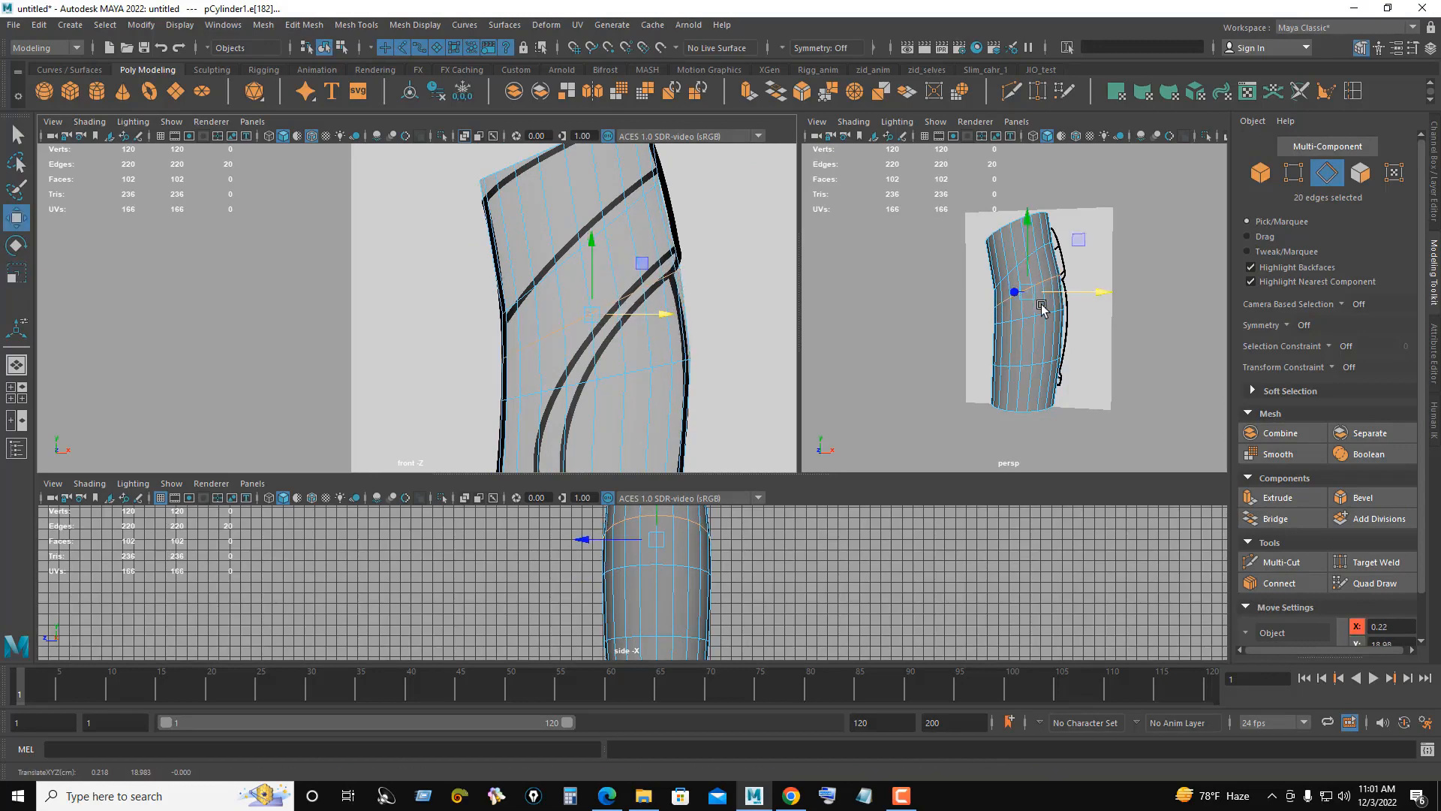
mouse_move(1042, 308)
left_mouse_down("alt")
mouse_move(1155, 293)
mouse_move(1043, 300)
left_mouse_up("alt")
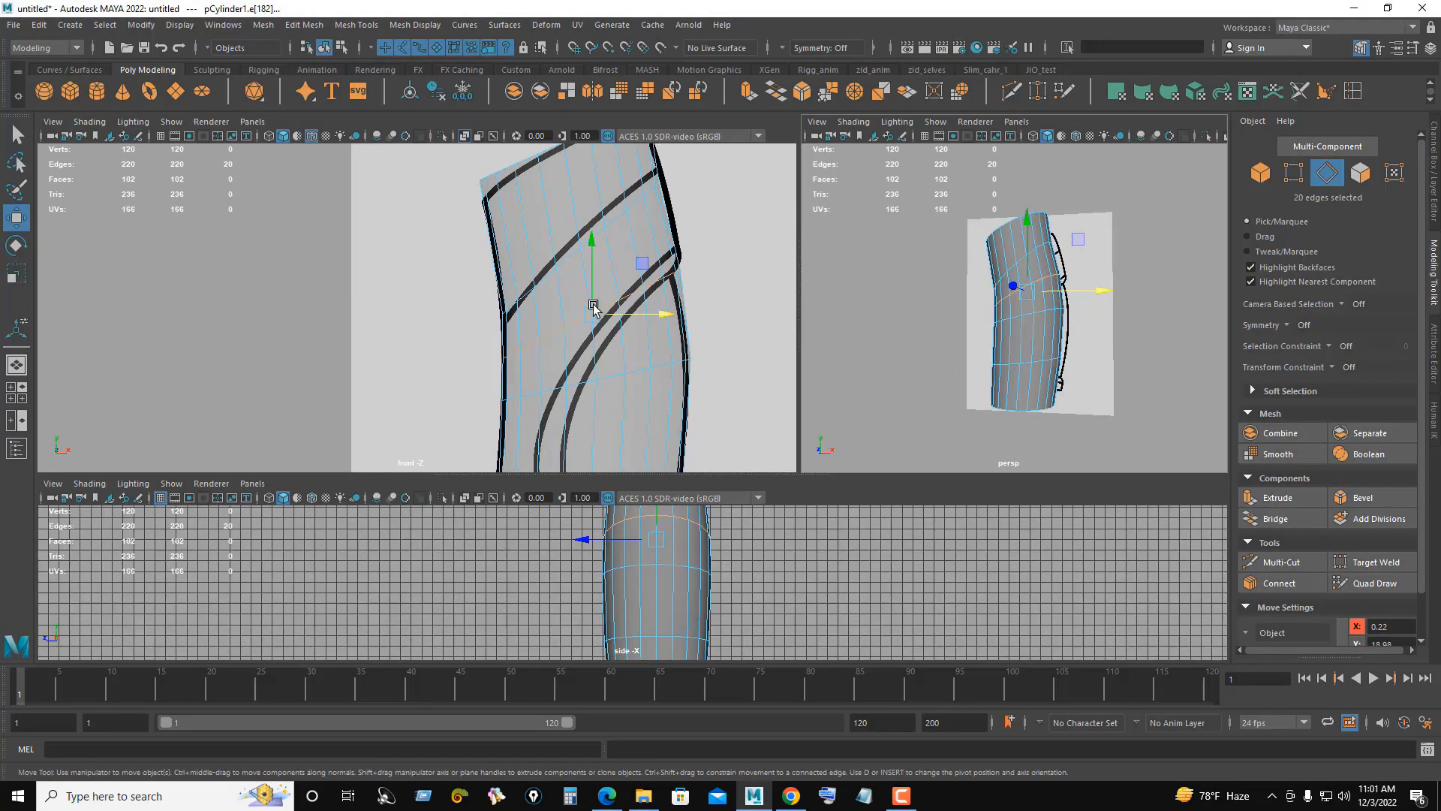
key("r")
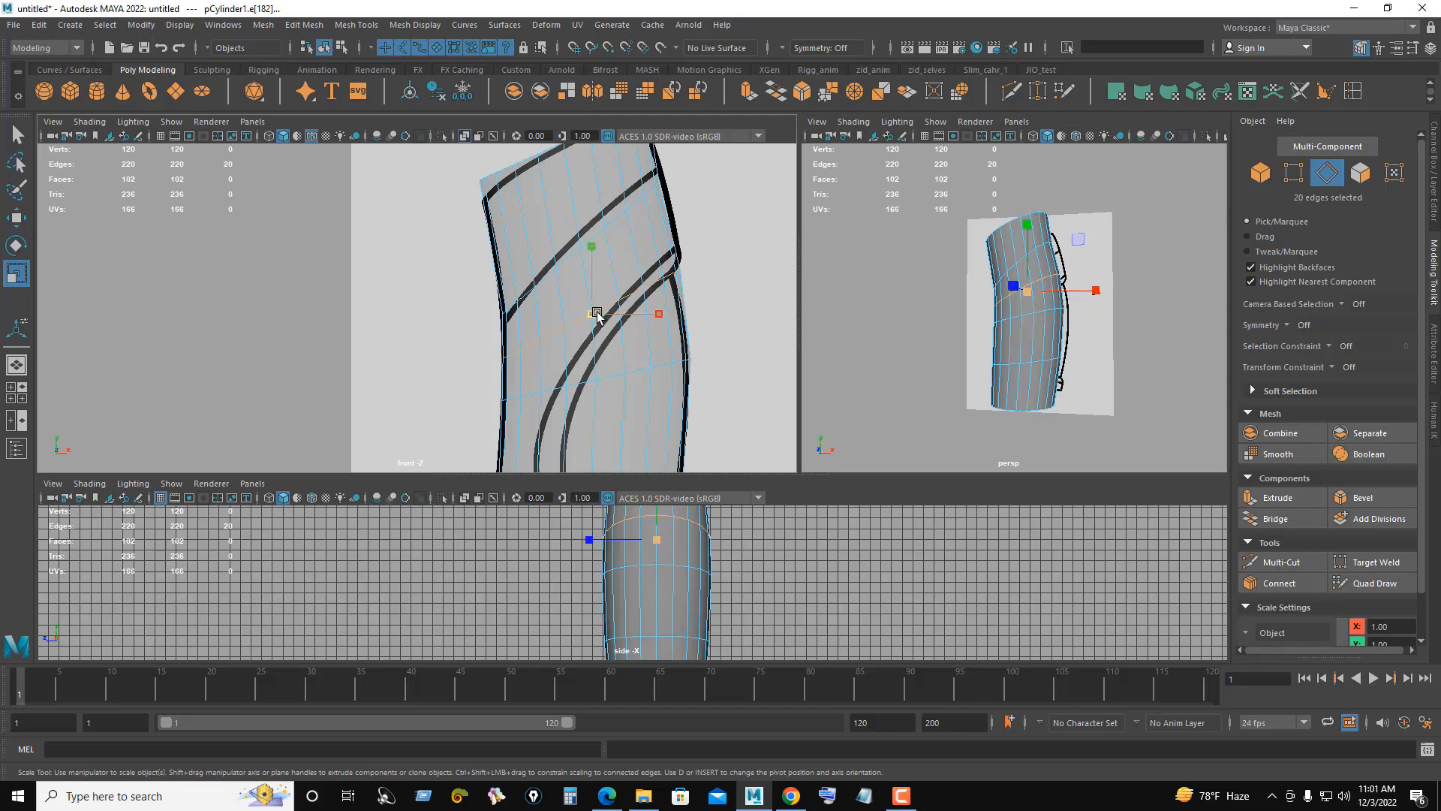
left_click_drag(596, 313, 670, 318)
key("w")
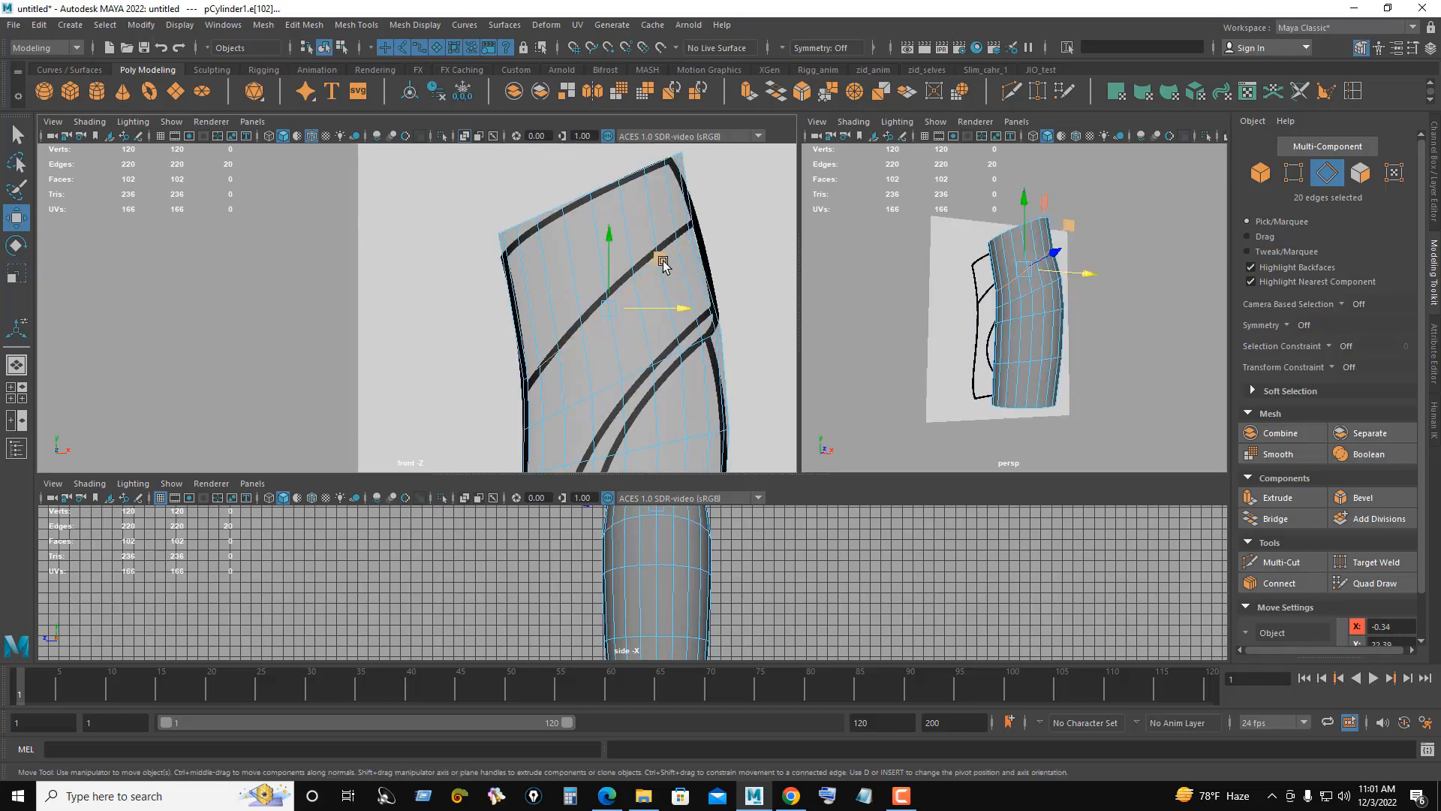
Step: Scale the upper edge loop and move it along X to fit the blueprint outline
key("r")
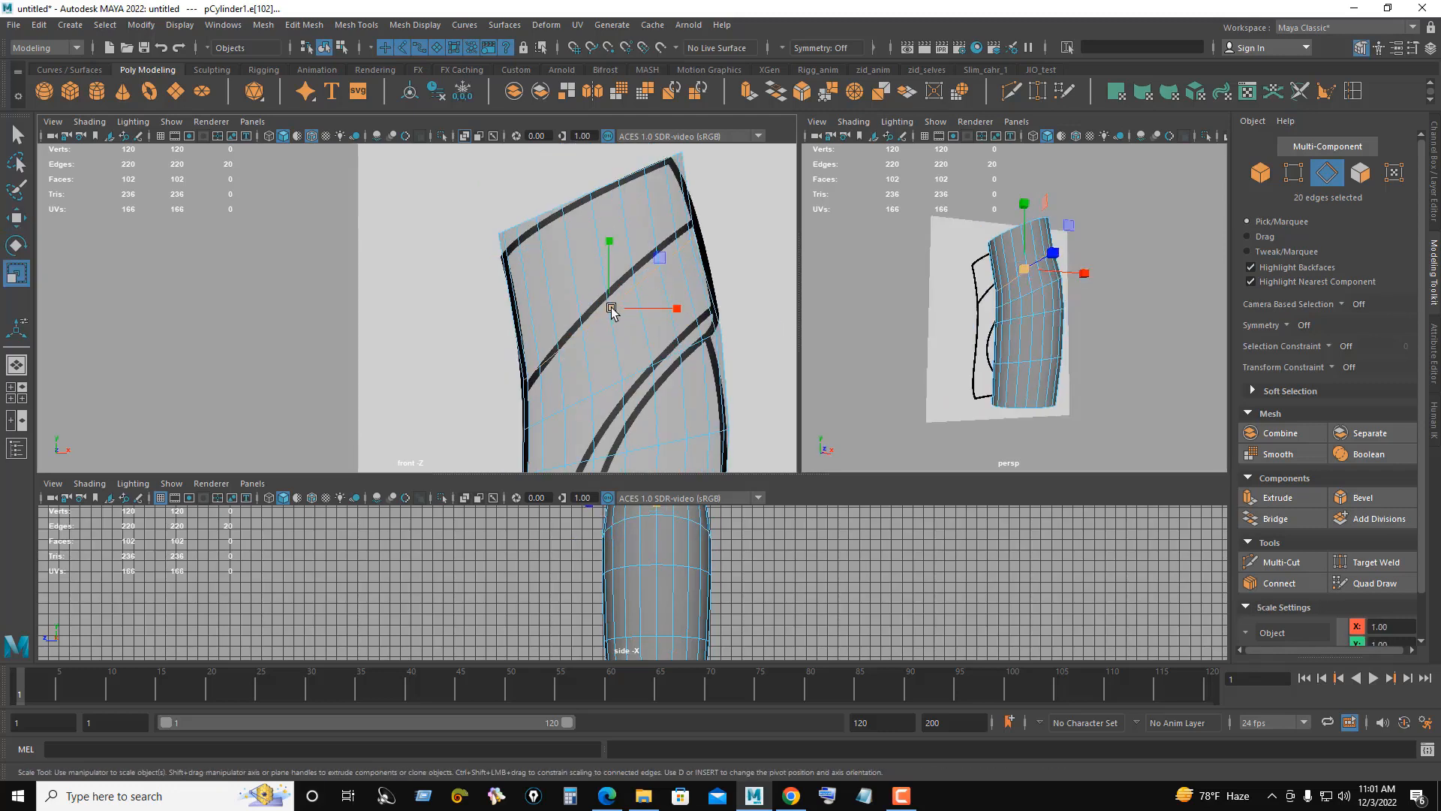
left_click_drag(611, 308, 689, 307)
key("w")
Step: Select the cylinder's slanted top face and scale it down slightly to the blueprint's top edge
left_click_drag(1110, 327, 1047, 329, "alt")
middle_click_drag(703, 191, 703, 243, "alt")
scroll(704, 243, "down", 3)
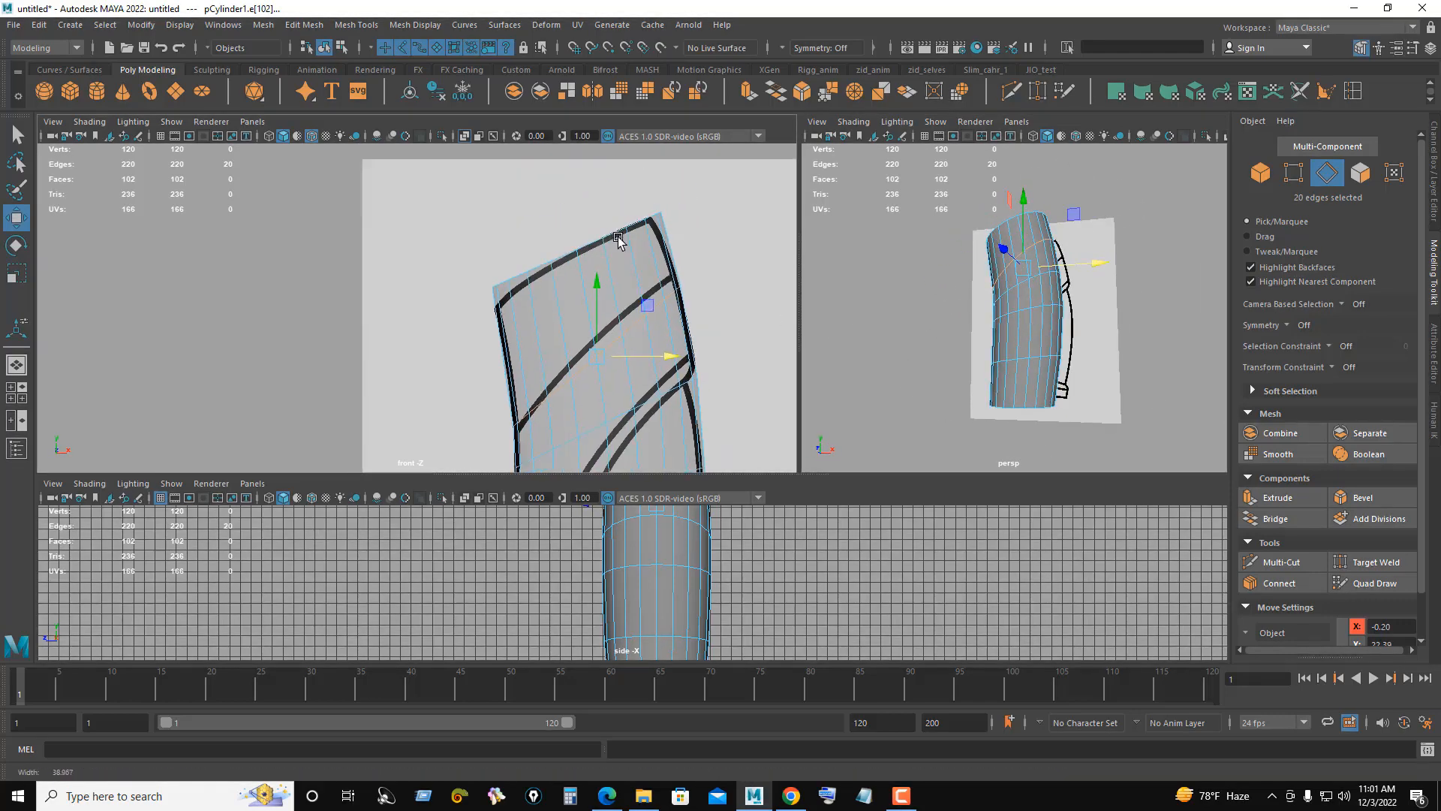
left_click_drag(1050, 257, 1156, 280, "alt")
right_click(1111, 192)
left_click(1111, 230)
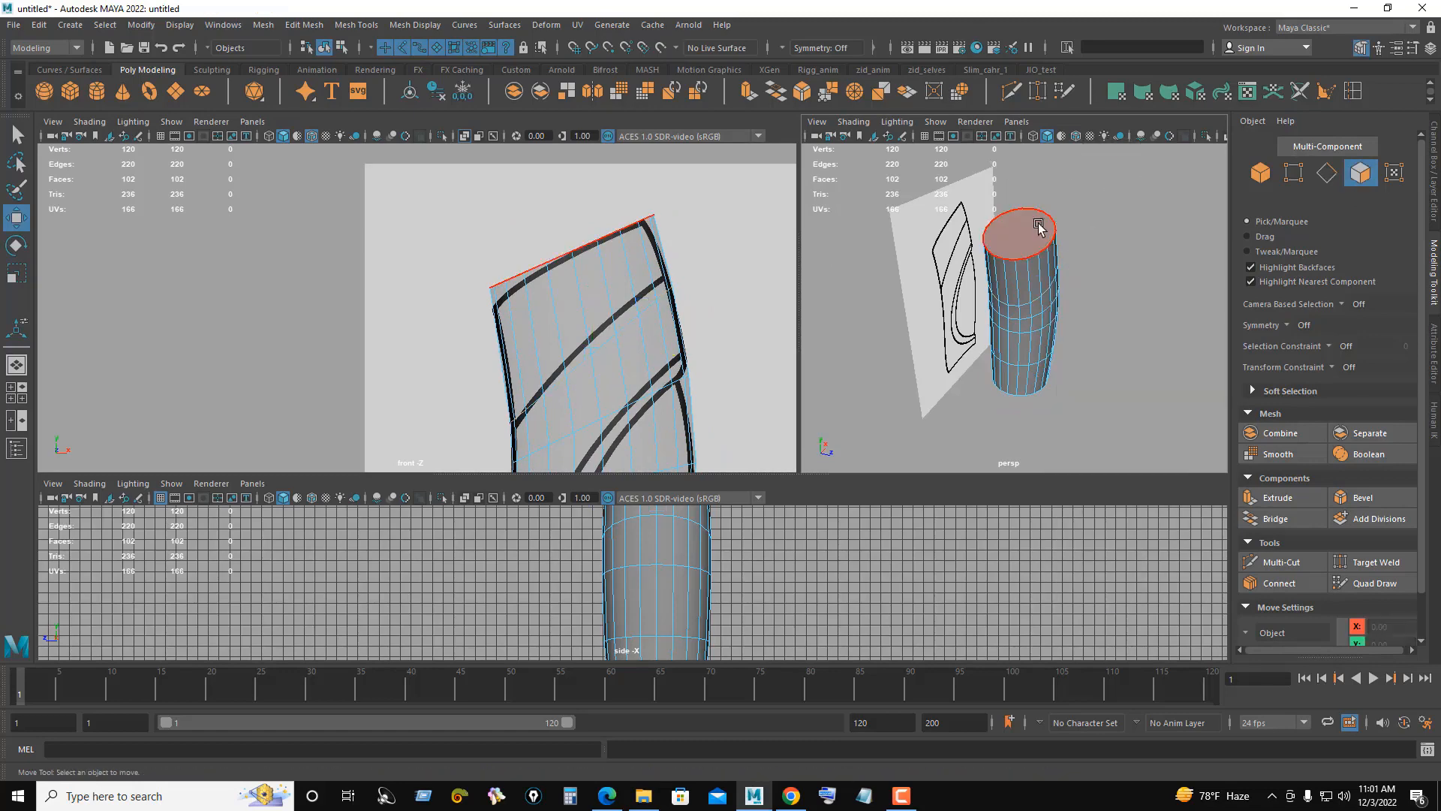
left_click(1019, 233)
key("r")
left_click_drag(575, 254, 564, 253)
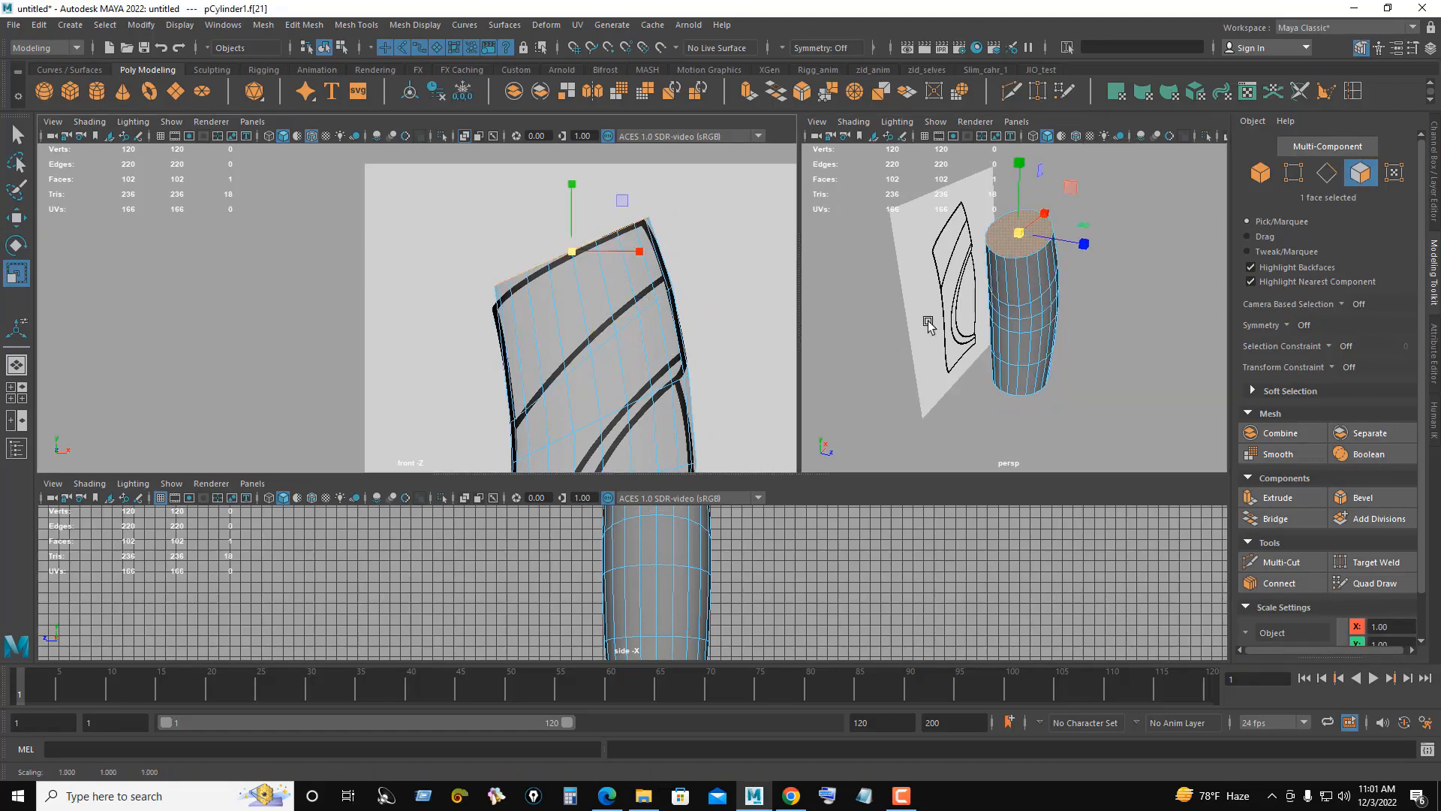
Step: Examine the cylinder's silhouette against the blueprint from several angles and in object mode
left_click_drag(931, 325, 835, 302, "alt")
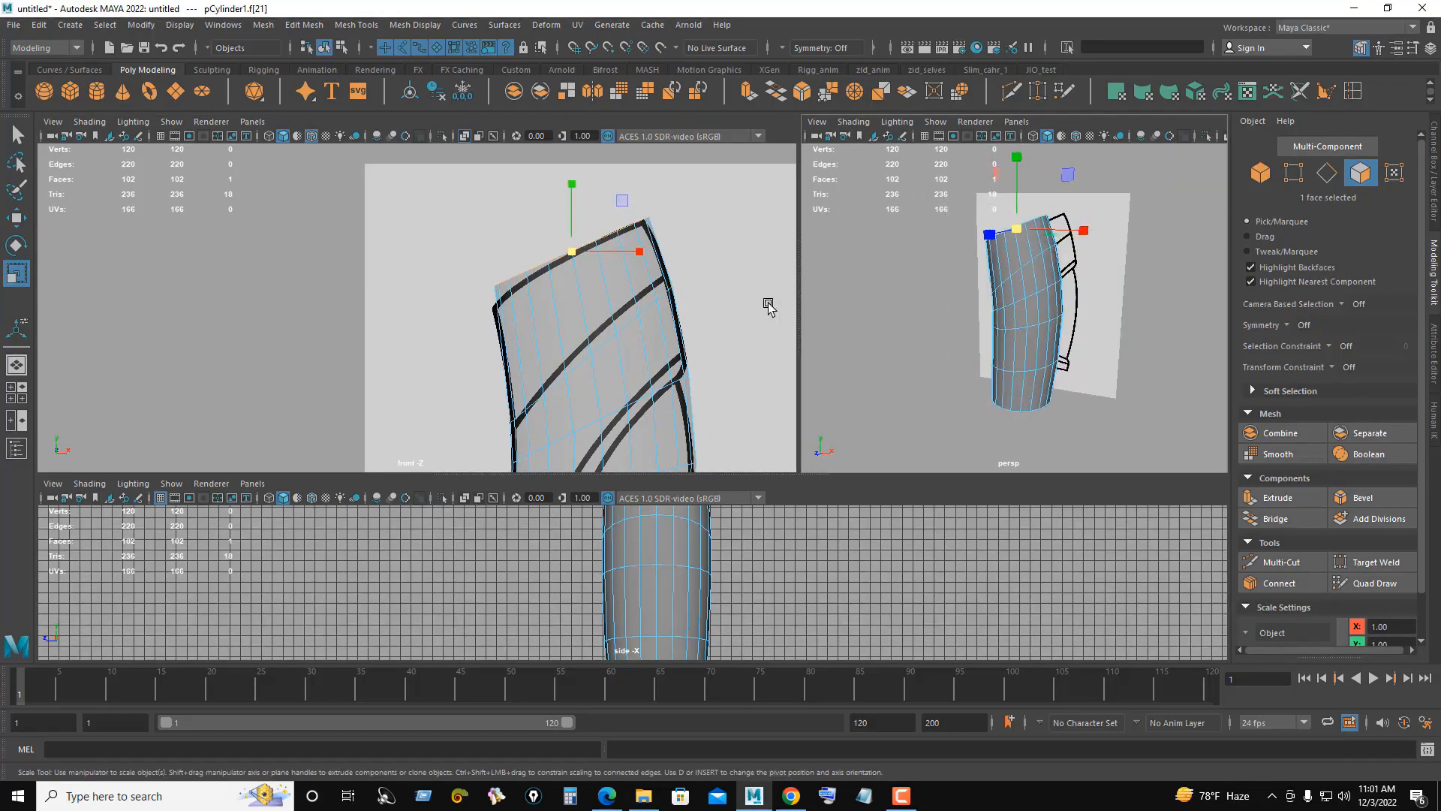
scroll(588, 325, "down", 3)
middle_click_drag(589, 325, 605, 423, "alt")
scroll(658, 350, "down", 2)
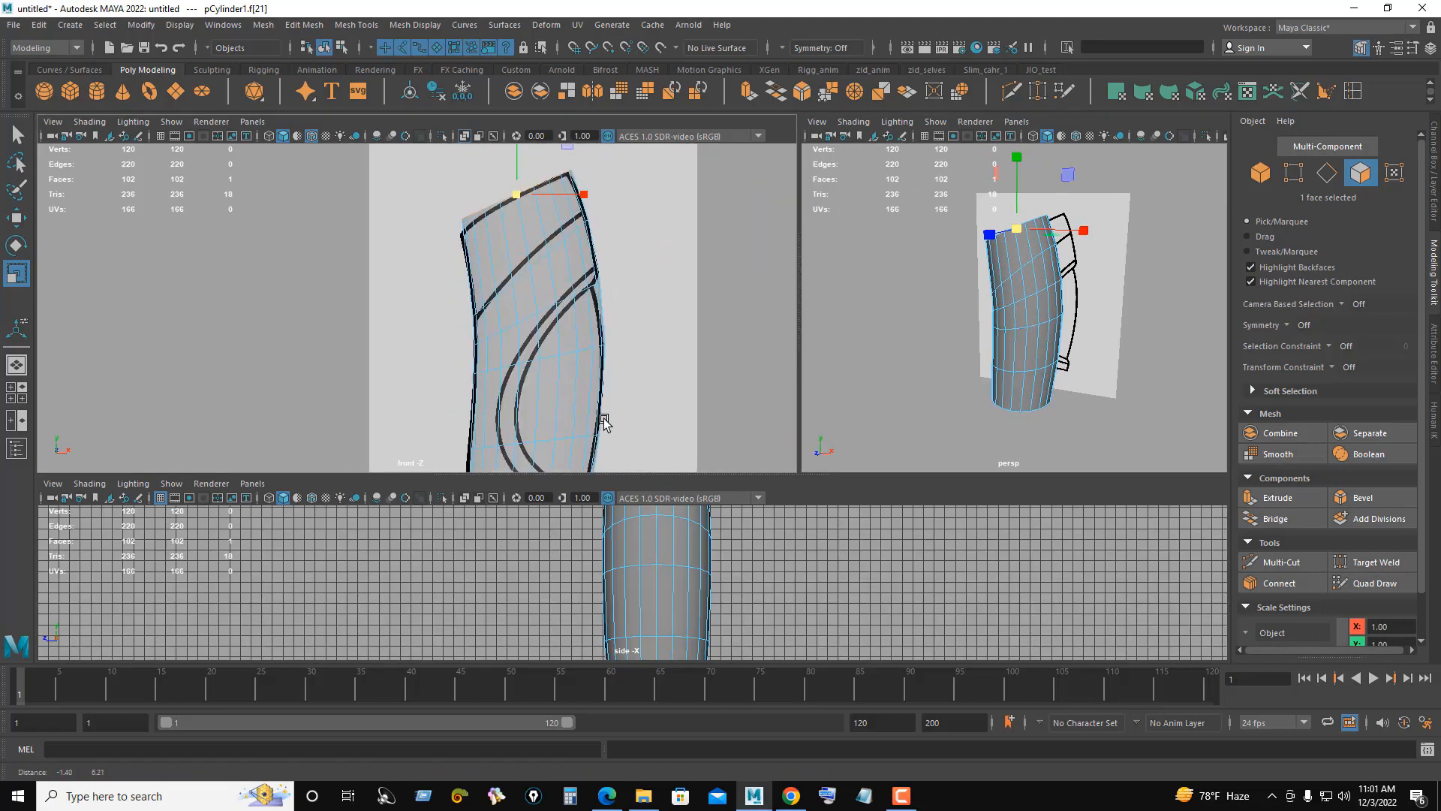
scroll(946, 300, "up", 4)
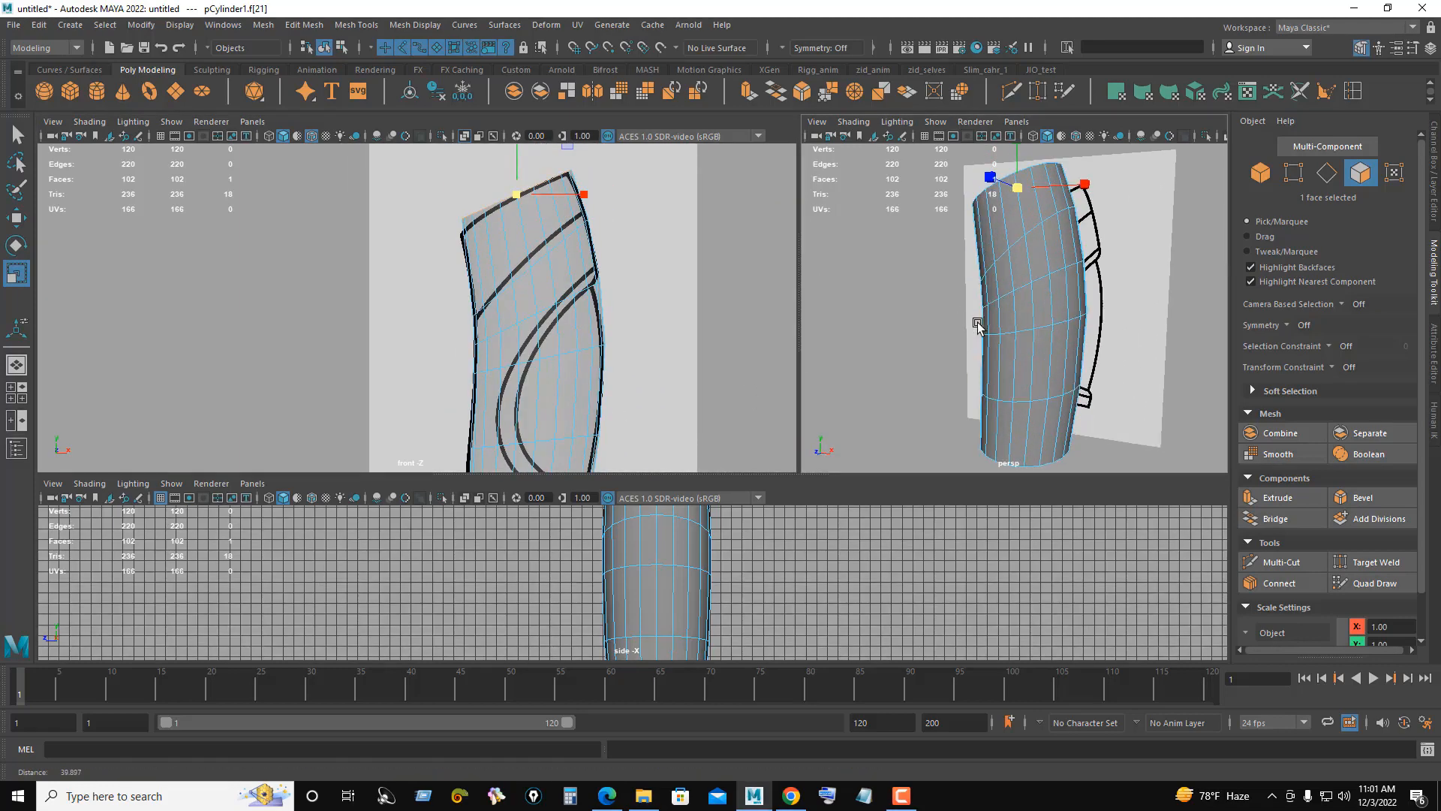
scroll(864, 297, "down", 4)
left_click_drag(840, 286, 870, 277, "alt")
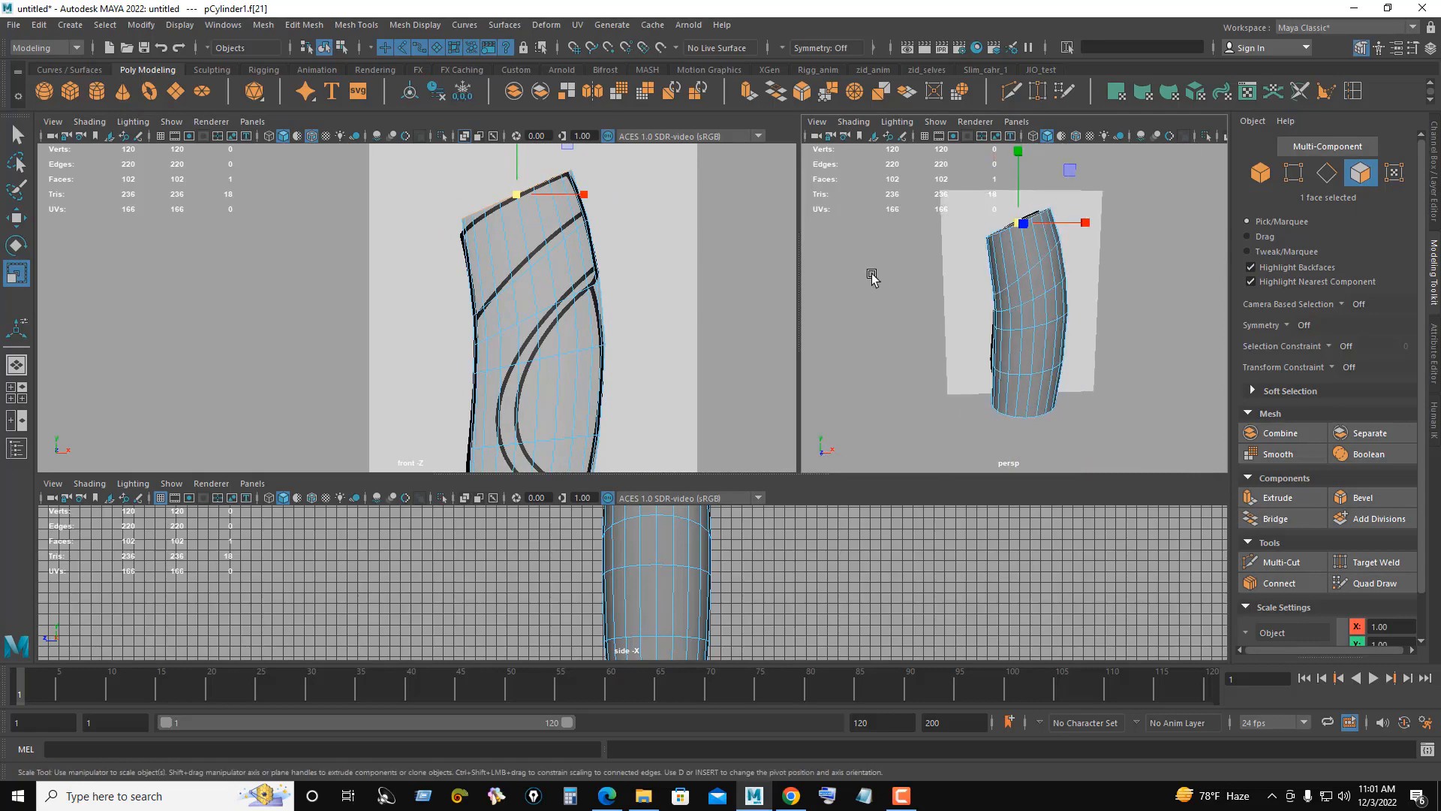
right_click_drag(872, 277, 925, 258)
left_click(927, 292)
left_click_drag(947, 356, 1142, 358, "alt")
left_click(995, 345)
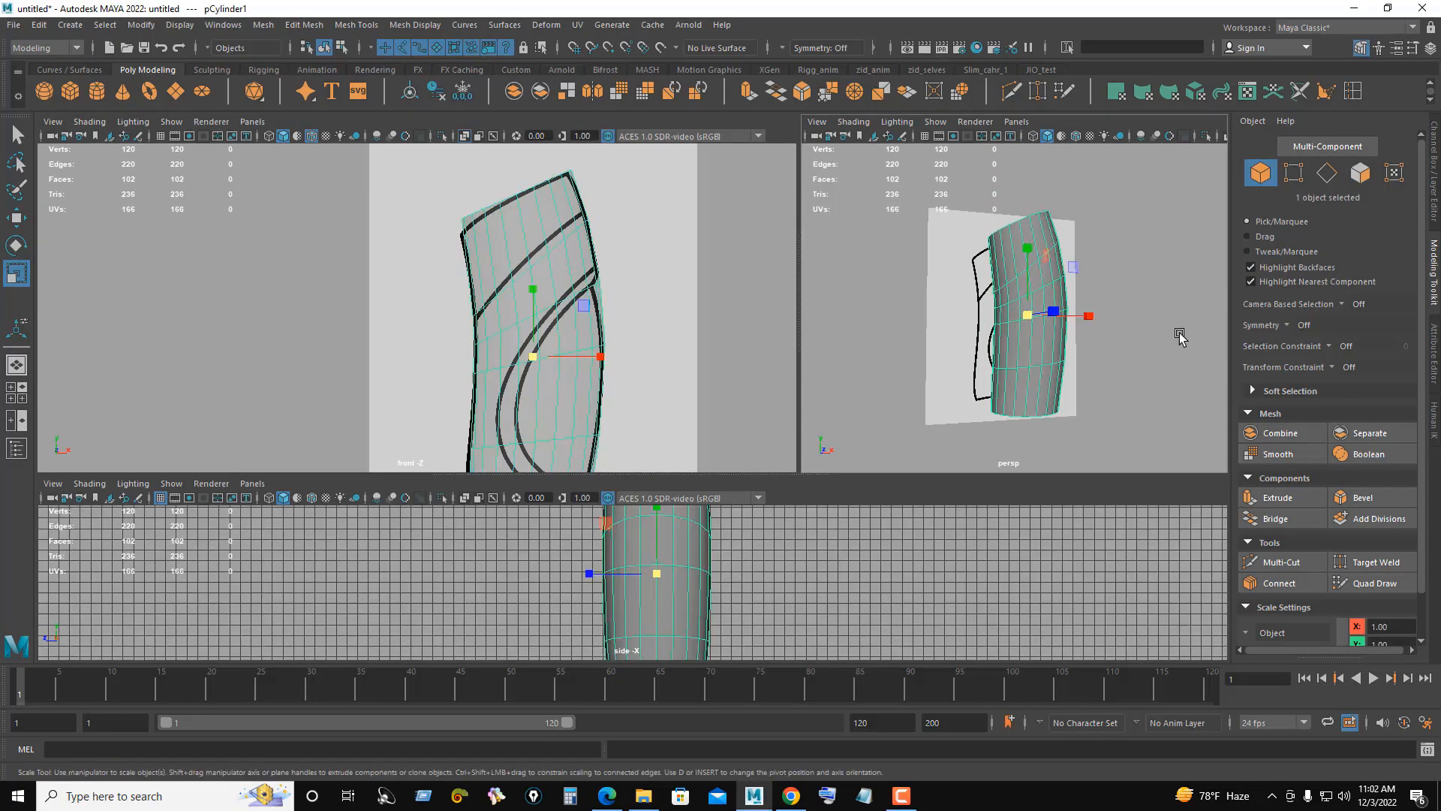
left_click(1181, 335)
scroll(643, 294, "up", 2)
middle_click_drag(611, 250, 615, 328, "alt")
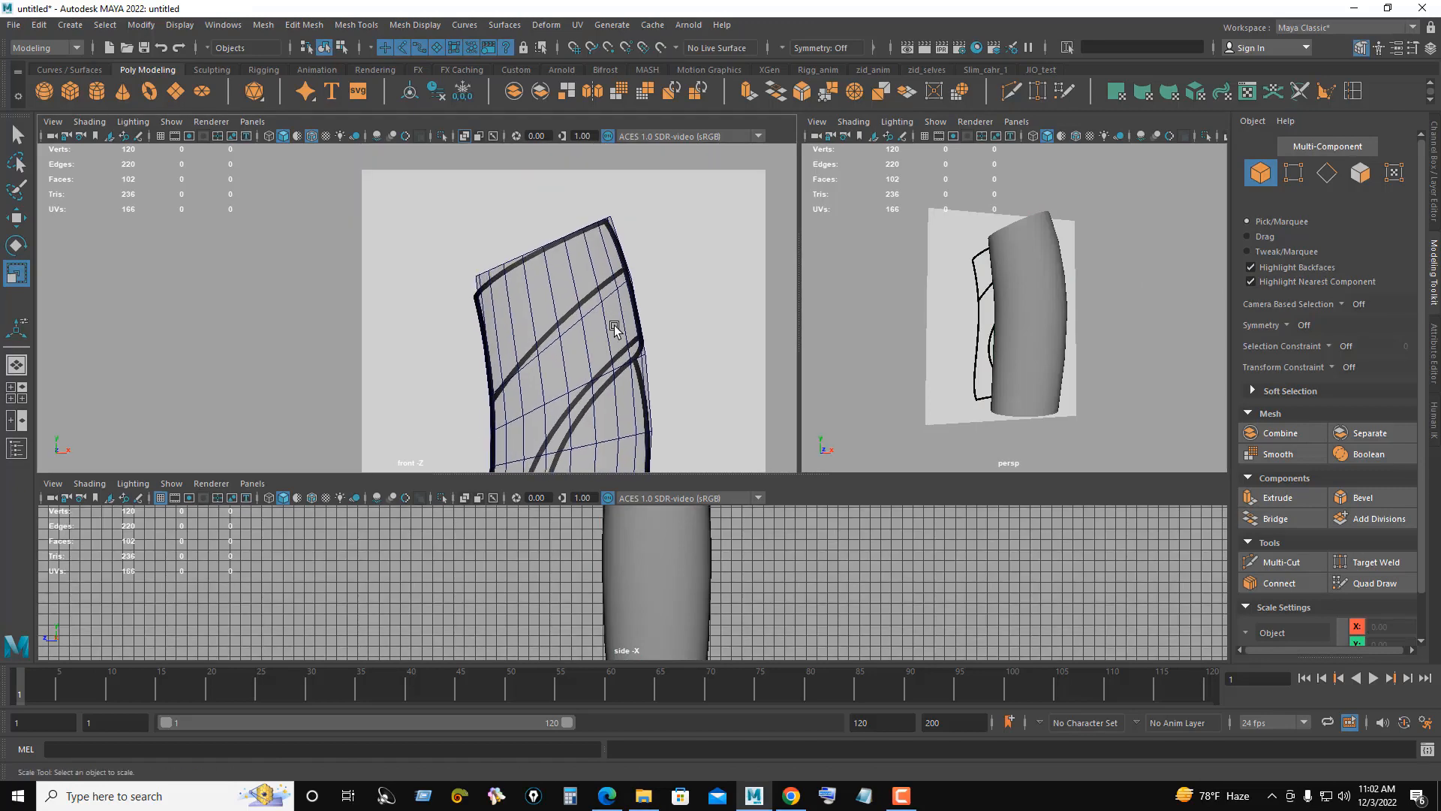
scroll(608, 379, "down", 1)
scroll(628, 323, "down", 1)
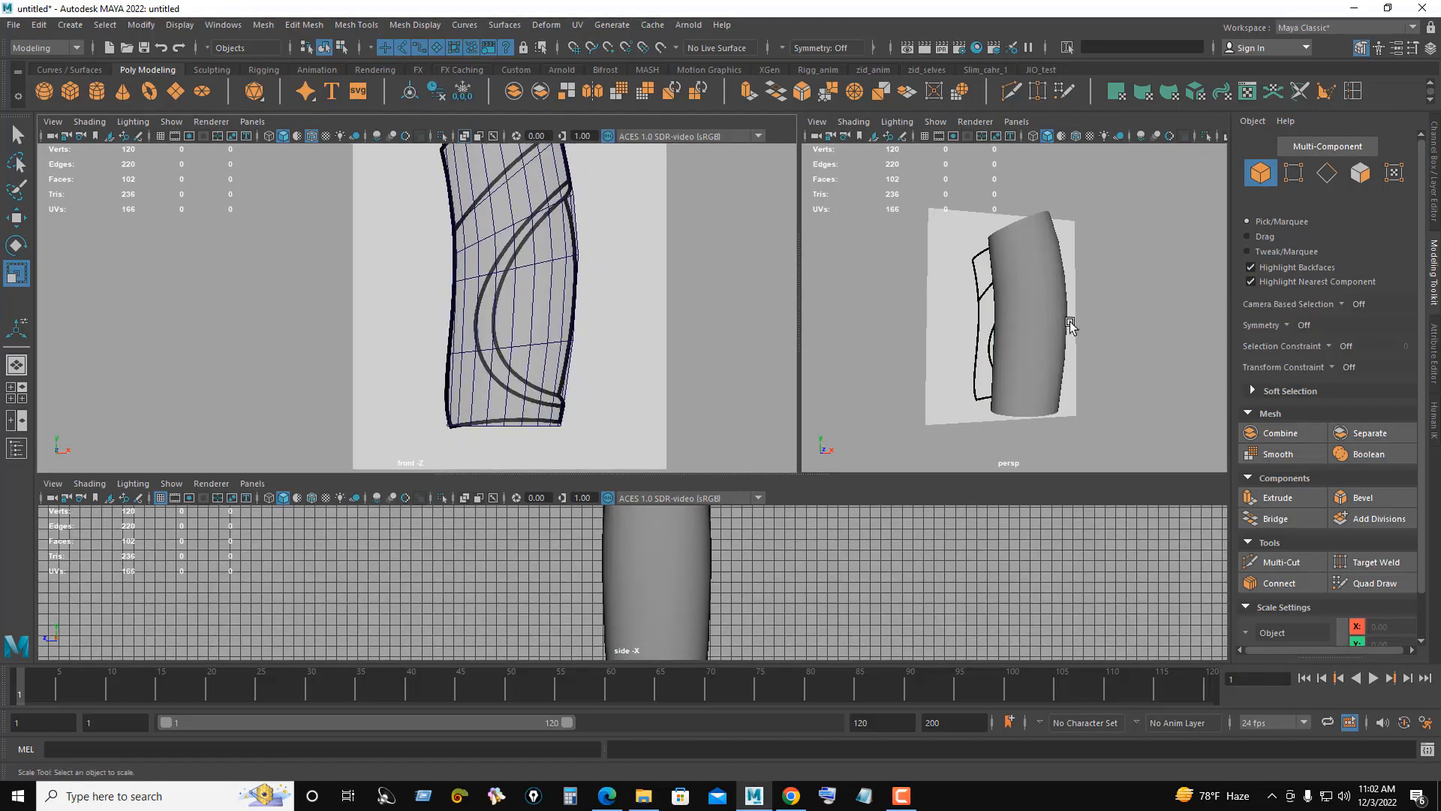
Step: Maximize the front view and insert an edge loop between the cylinder's upper loop and the loop below it
left_click(1041, 325)
left_click_drag(1039, 352, 891, 359, "alt")
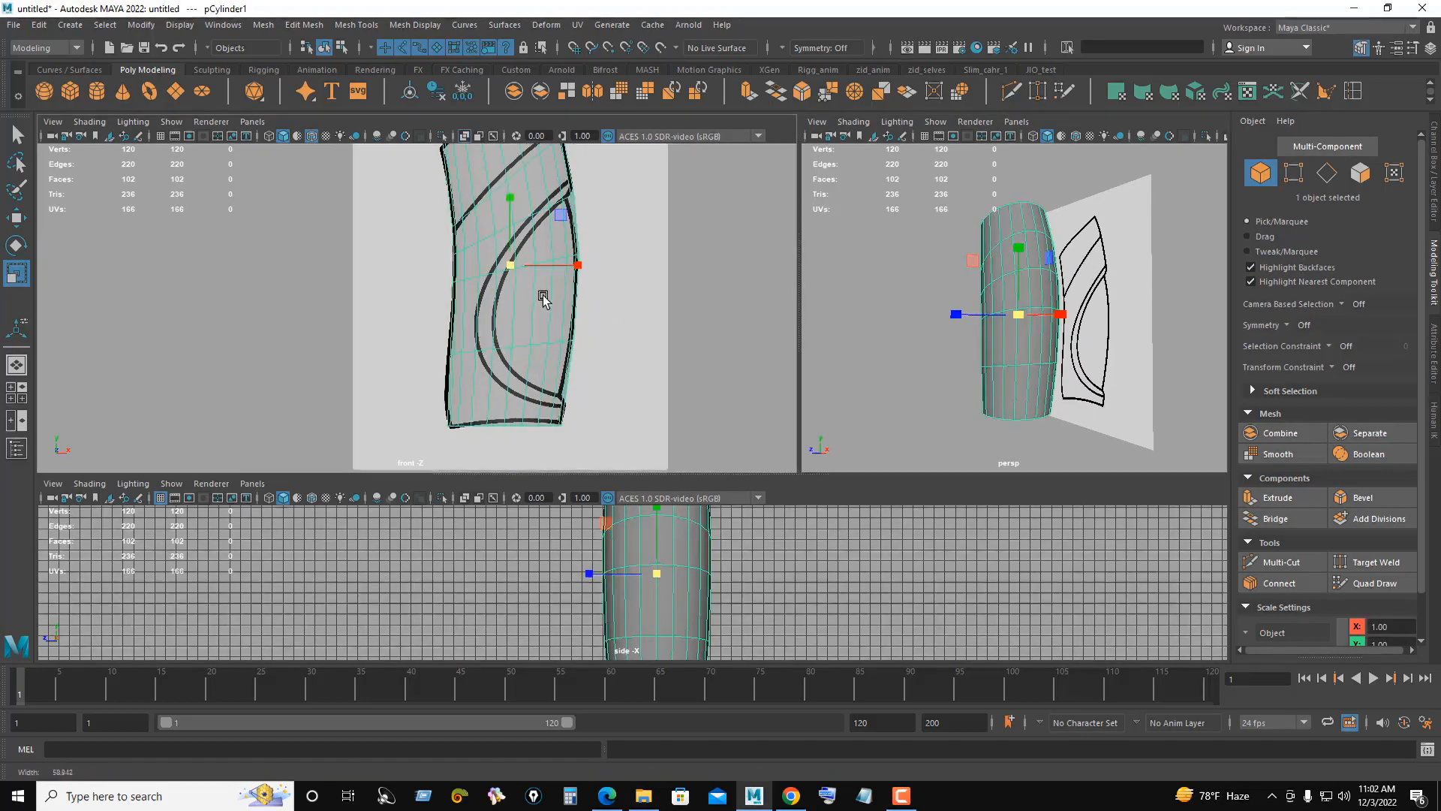
scroll(596, 308, "up", 1)
scroll(525, 317, "up", 5)
key("space")
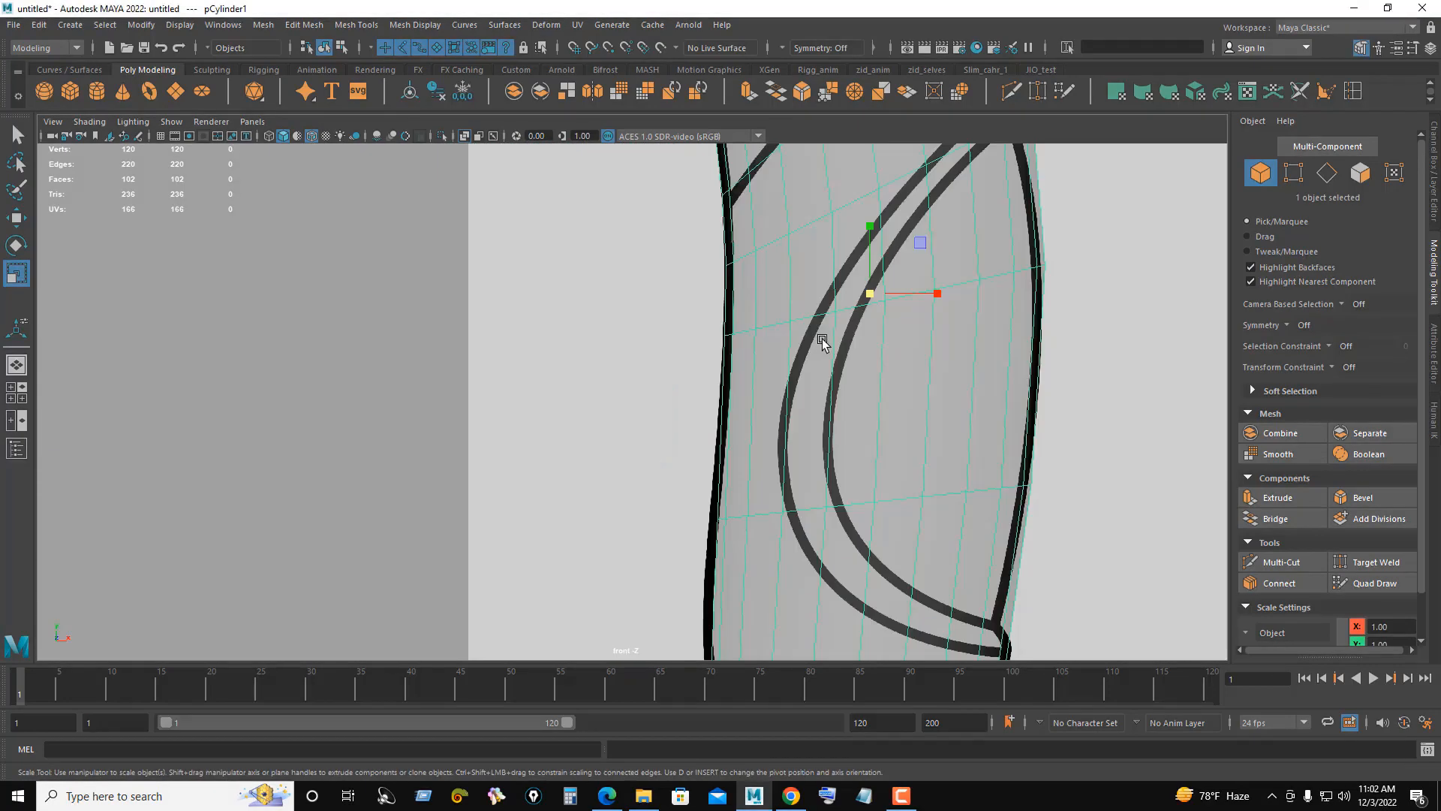
scroll(820, 341, "down", 2)
middle_click_drag(767, 347, 502, 419, "alt")
scroll(630, 383, "down", 1)
scroll(629, 380, "down", 1)
mouse_move(671, 348)
middle_mouse_down("alt")
mouse_move(674, 403)
mouse_move(670, 367)
middle_mouse_up("alt")
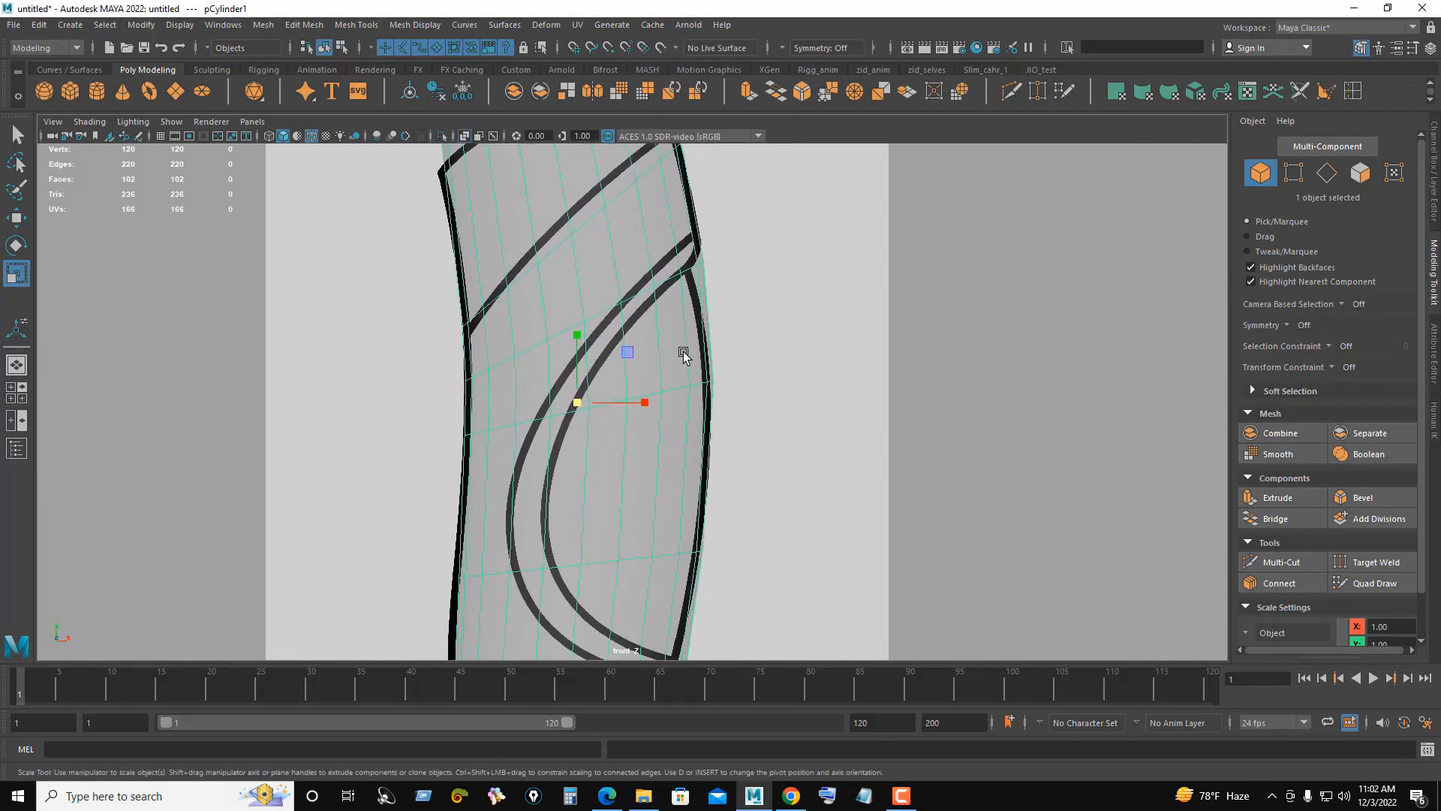
scroll(706, 260, "down", 1)
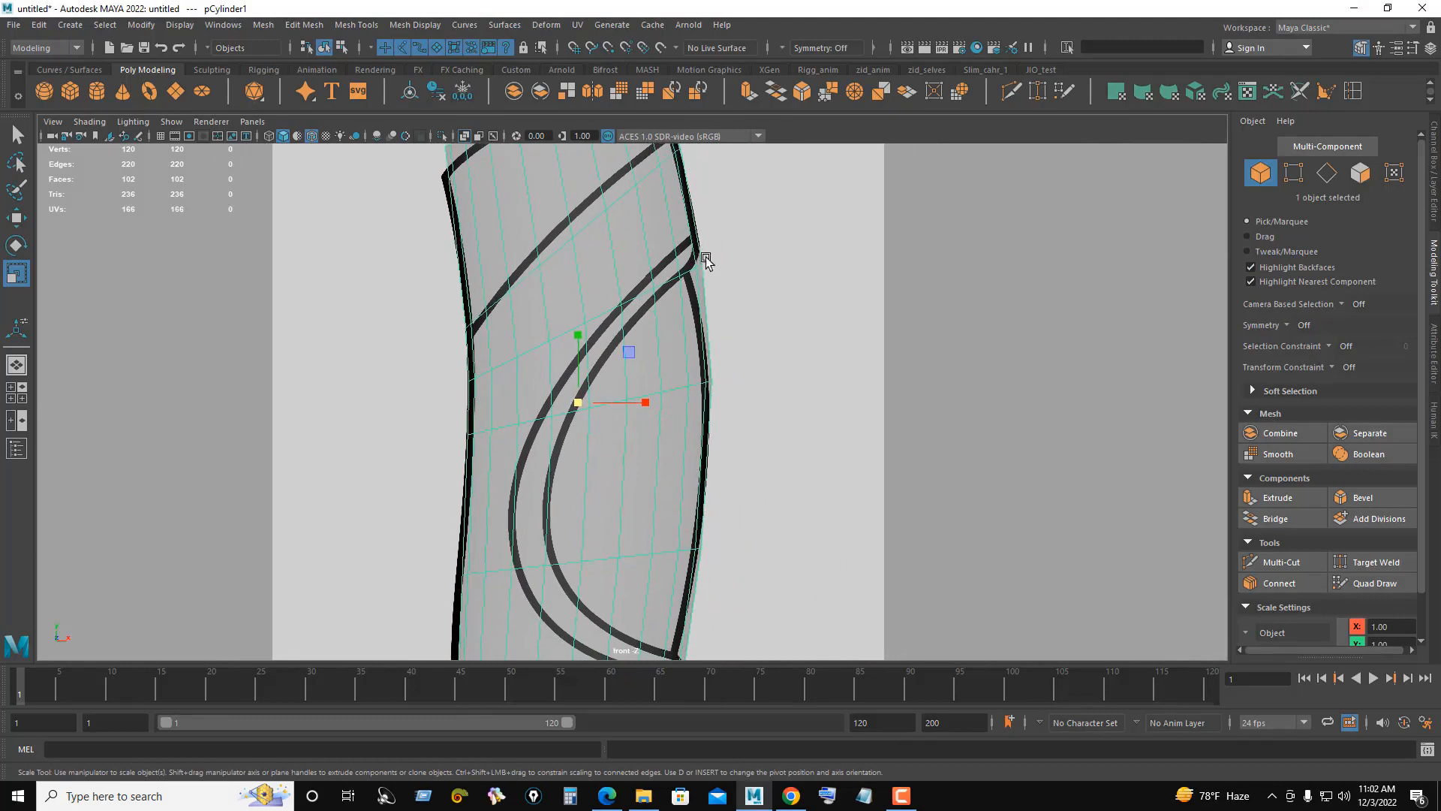
right_click_drag(752, 241, 835, 278)
left_click(648, 240)
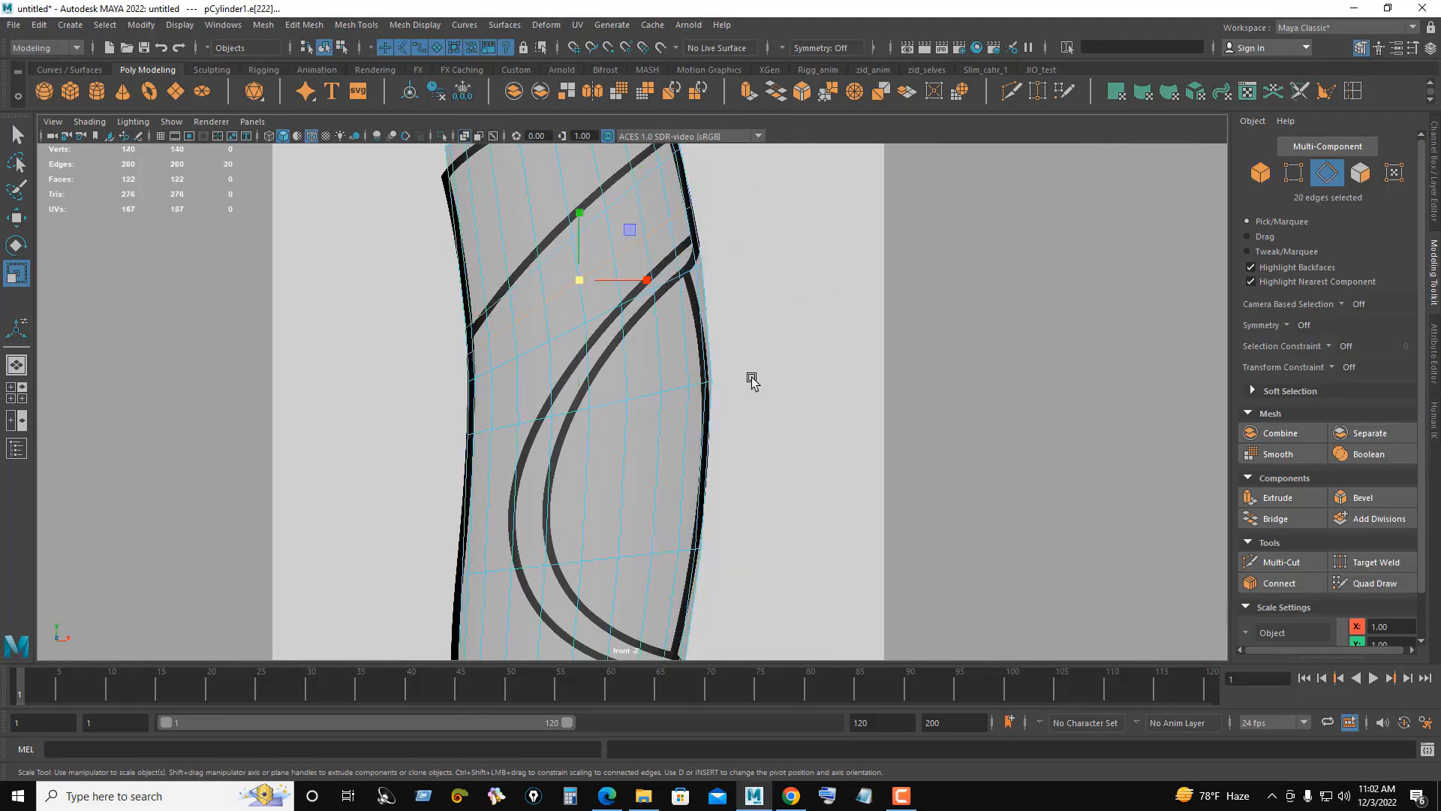
Step: Insert one edge loop just above the cylinder's middle loop and two more below it
middle_click_drag(753, 377, 748, 344, "alt")
left_click(619, 325)
right_click_drag(810, 290, 856, 376, "ctrl")
left_click(678, 386)
left_click(687, 341)
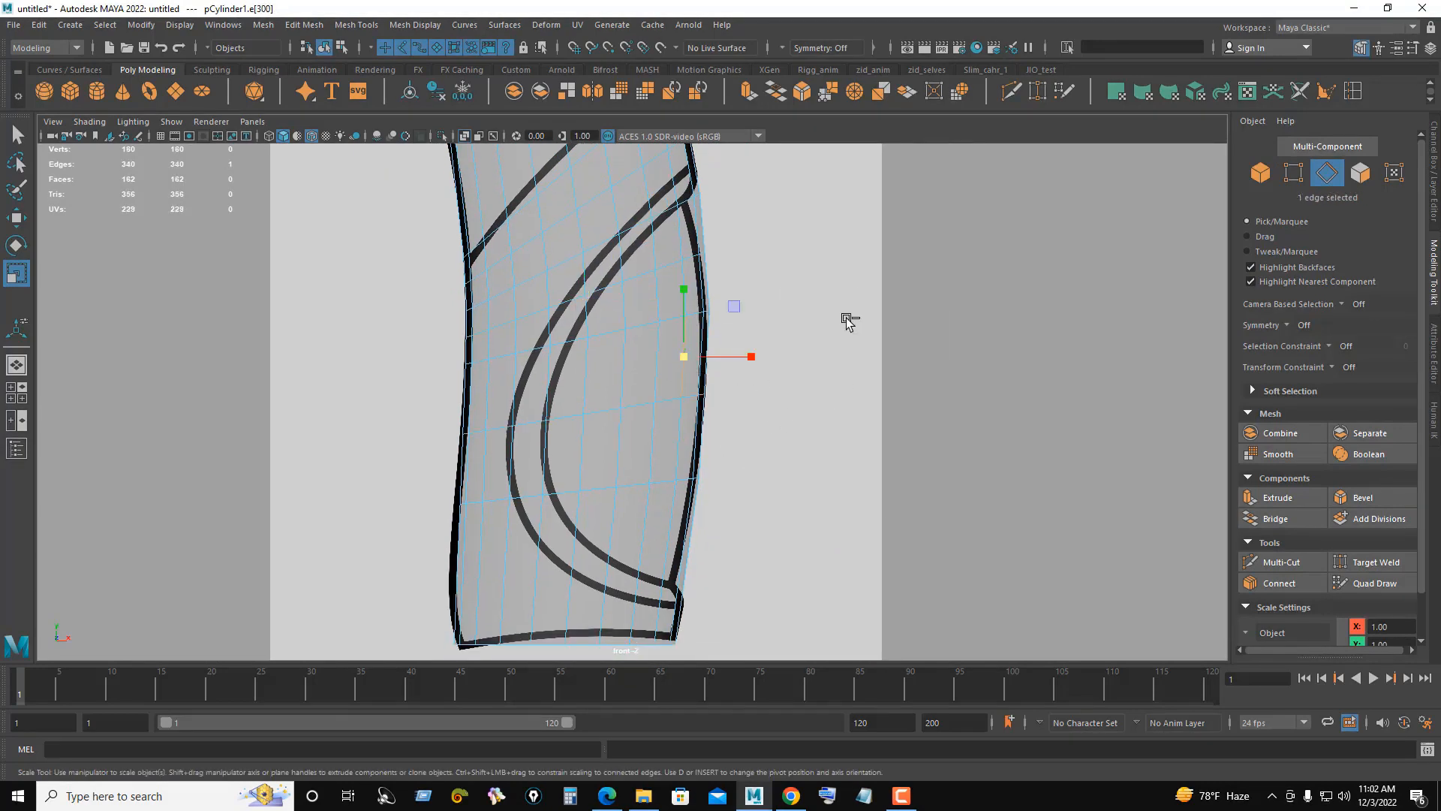
right_click_drag(849, 321, 856, 364, "ctrl")
Step: Insert another edge loop just above the cylinder's lower loop
middle_click_drag(734, 444, 733, 393, "alt")
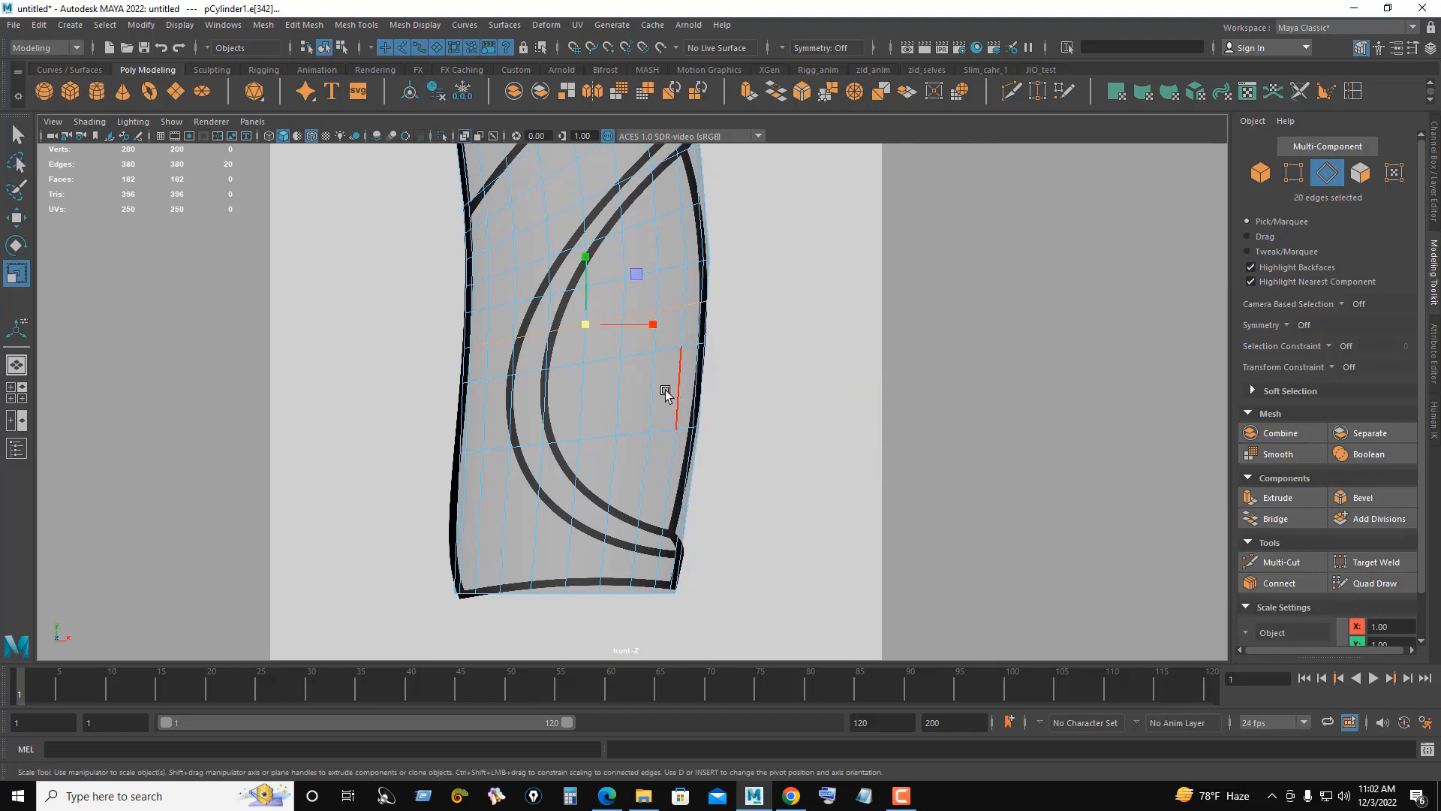
left_click(666, 393)
right_click_drag(826, 331, 833, 380, "ctrl")
middle_click_drag(755, 462, 758, 397, "alt")
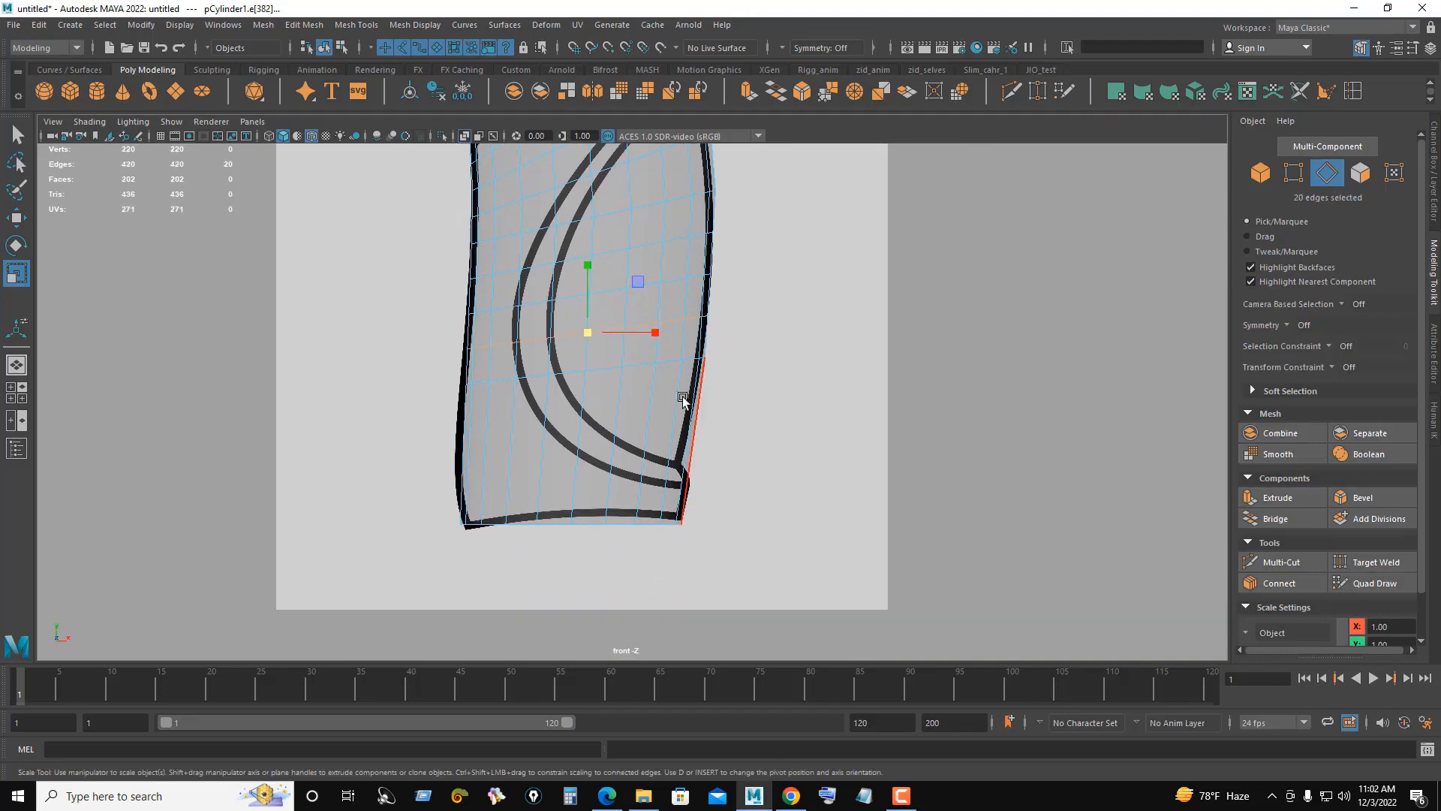
Step: Insert three more edge loops across the lower section of the cylinder
left_click(652, 420)
right_click_drag(873, 359, 886, 406, "ctrl")
left_click(650, 483)
right_click_drag(837, 358, 795, 424, "ctrl")
left_click(643, 485)
right_click_drag(876, 370, 839, 434, "ctrl")
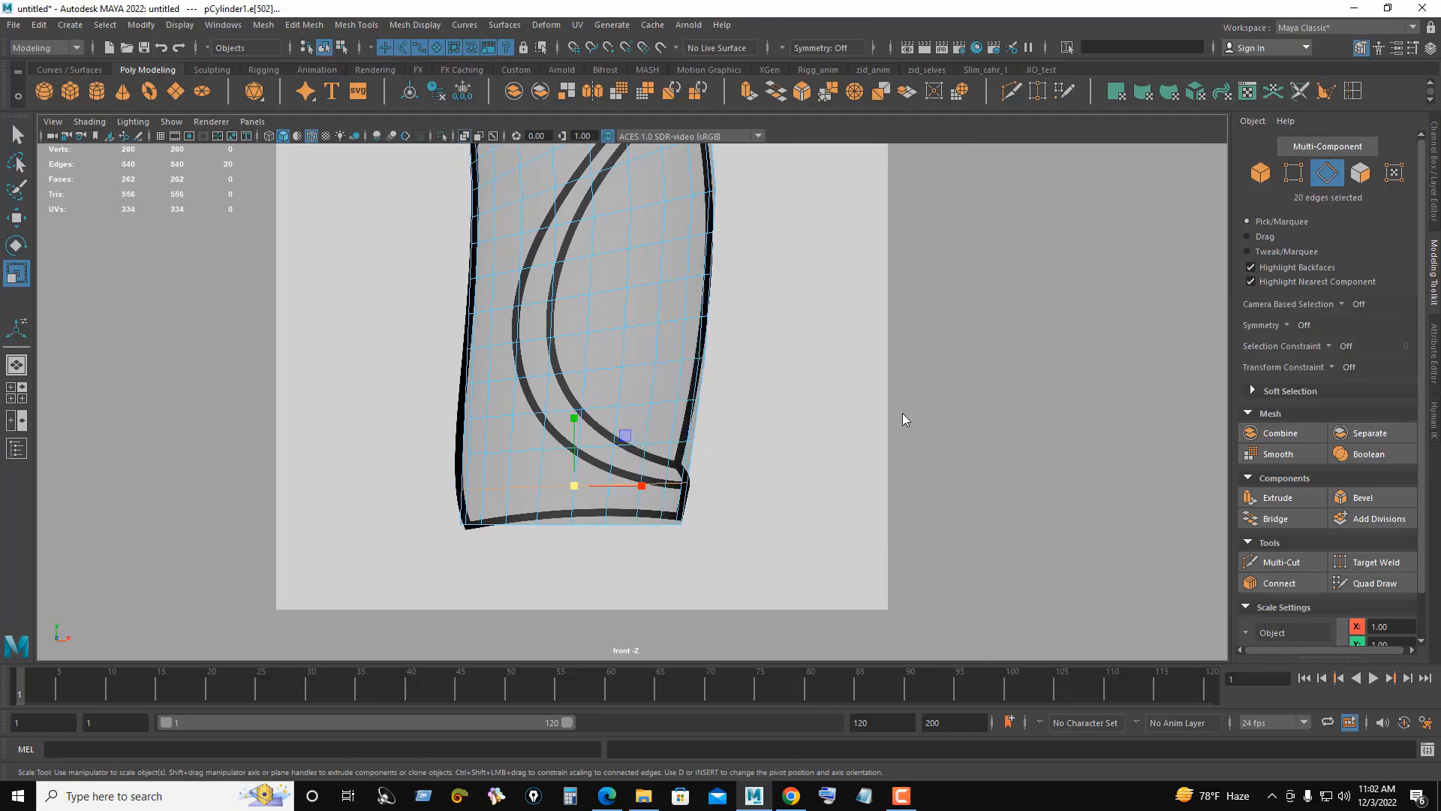
Step: Select the edge loop around the cylinder's lower third and shift and scale it slightly to fit the blueprint outline
middle_click_drag(837, 347, 797, 539, "alt")
scroll(715, 415, "down", 1)
right_click_drag(740, 299, 807, 285)
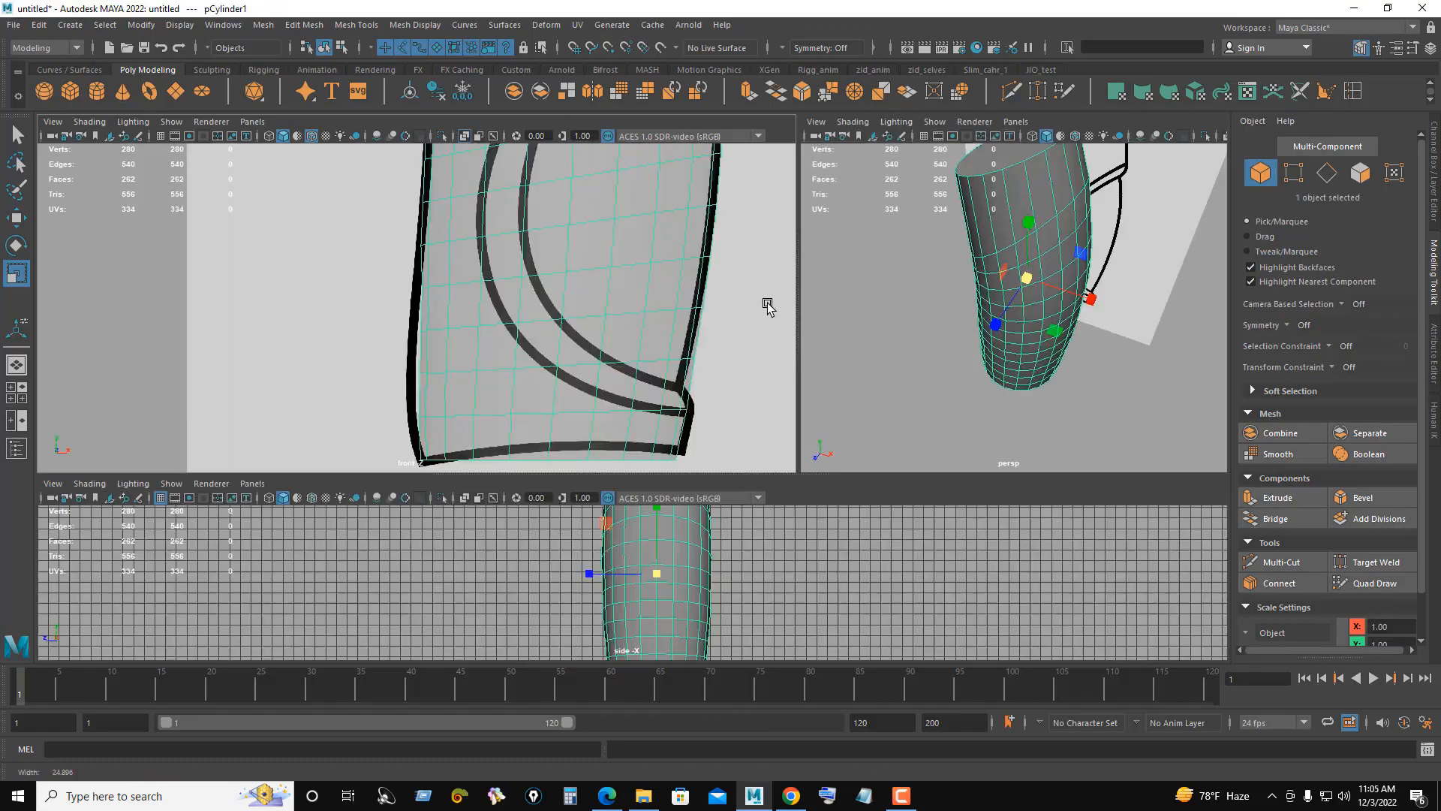
scroll(499, 290, "up", 5)
right_click_drag(507, 278, 508, 237)
double_click(497, 284)
key("w")
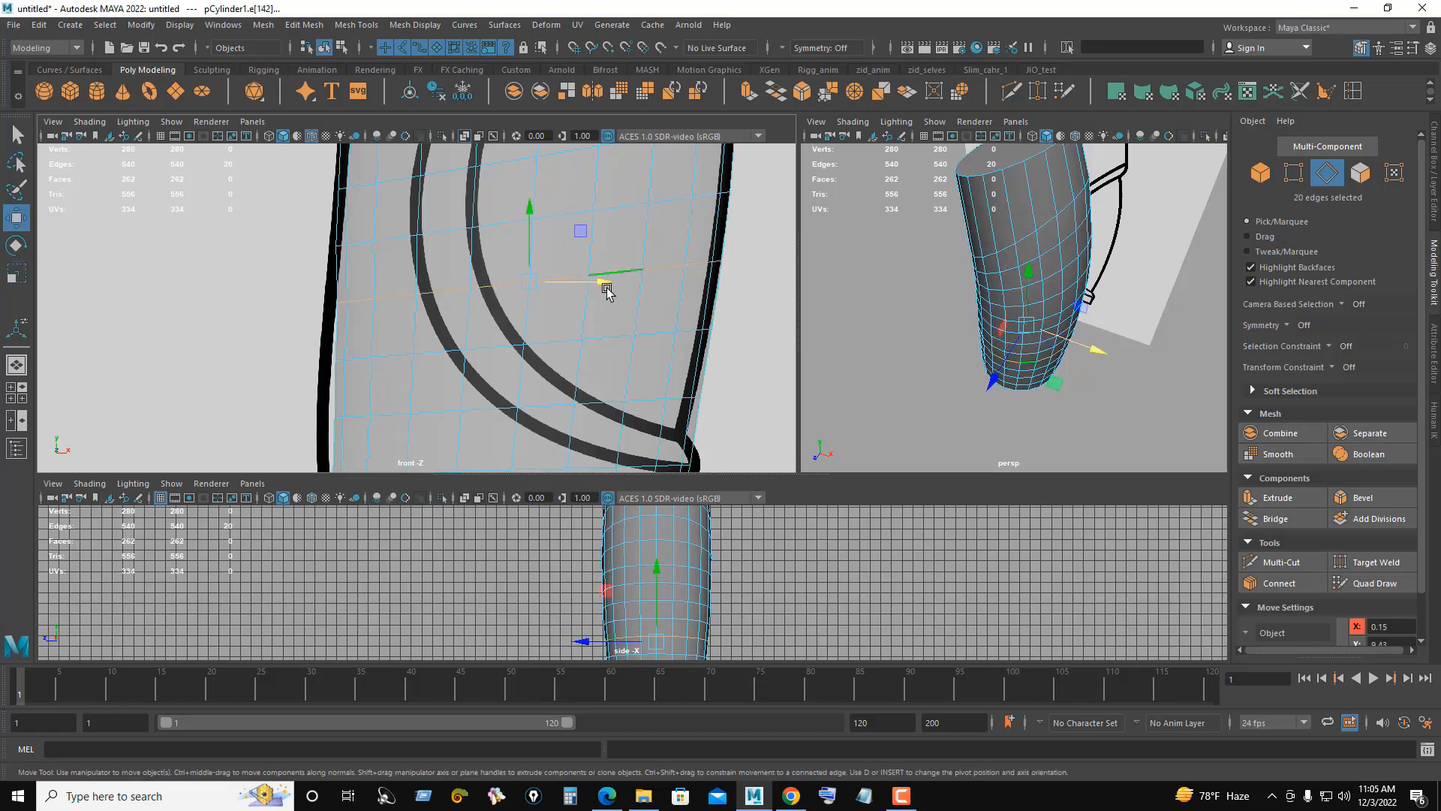
left_click_drag(601, 285, 601, 287)
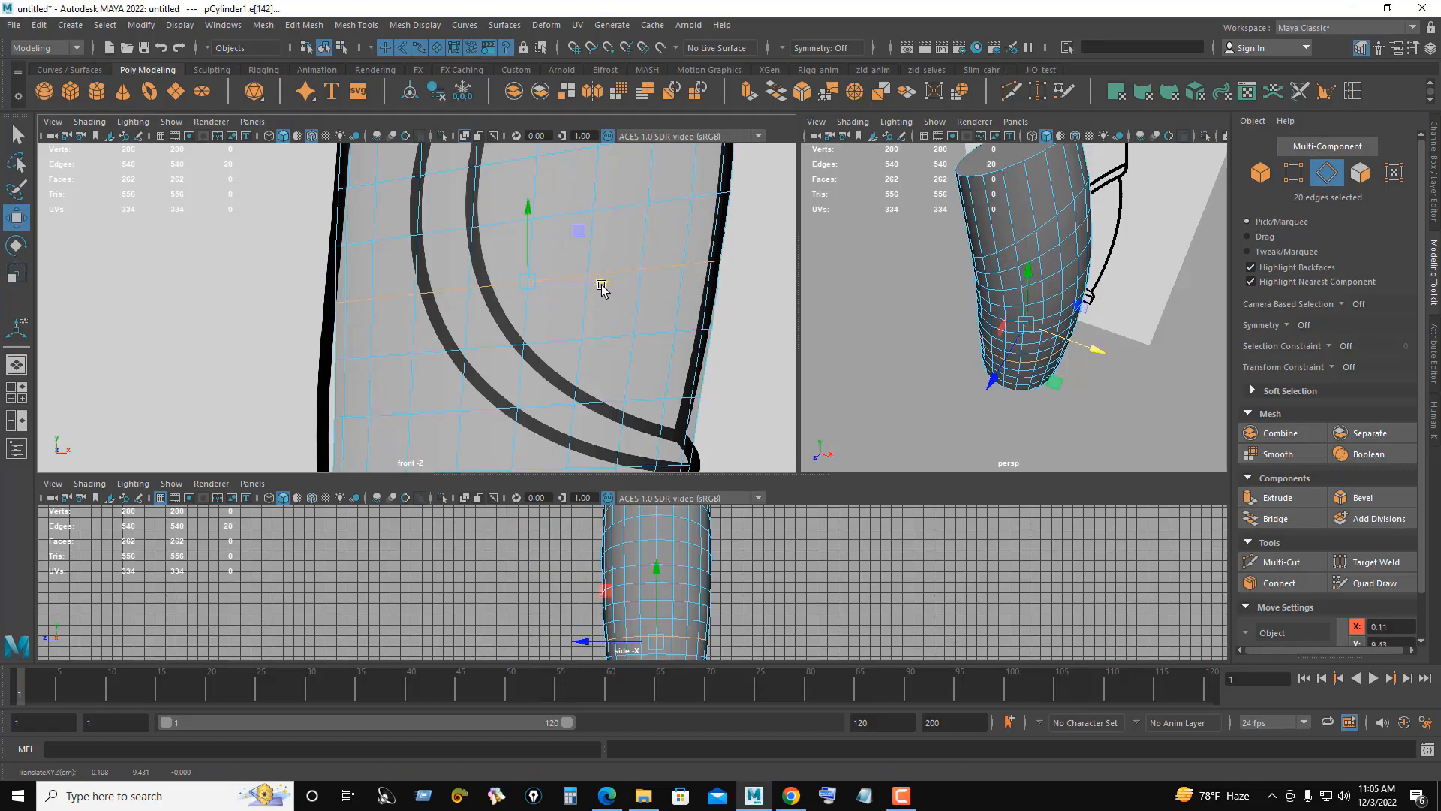
key("r")
left_click(530, 282)
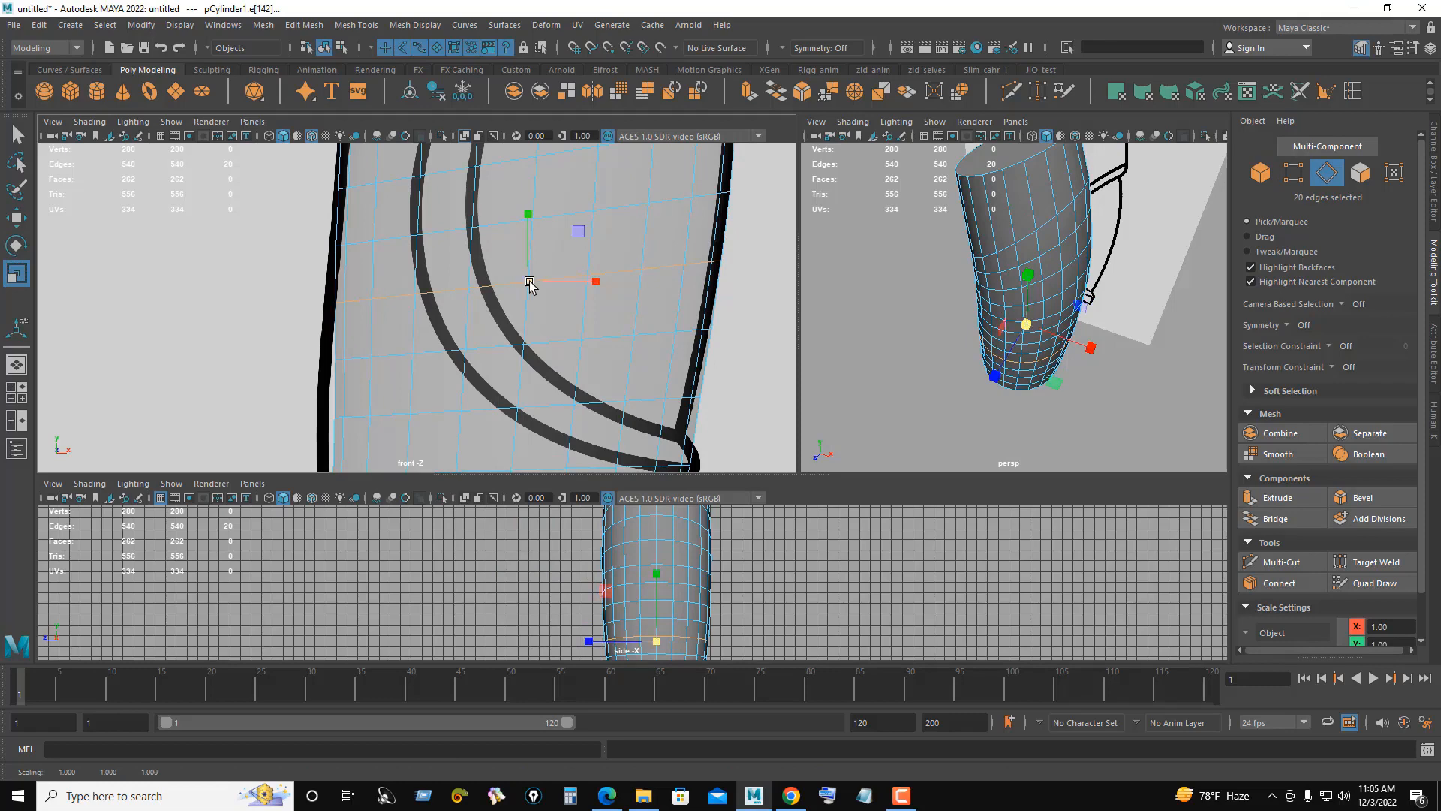
key("w")
Step: Scale the lowest inner edge loop slightly to fit the blueprint's outline near the base
left_click_drag(1158, 328, 1210, 236, "alt")
right_click_drag(545, 318, 479, 319, "alt")
middle_click_drag(480, 319, 467, 244, "alt")
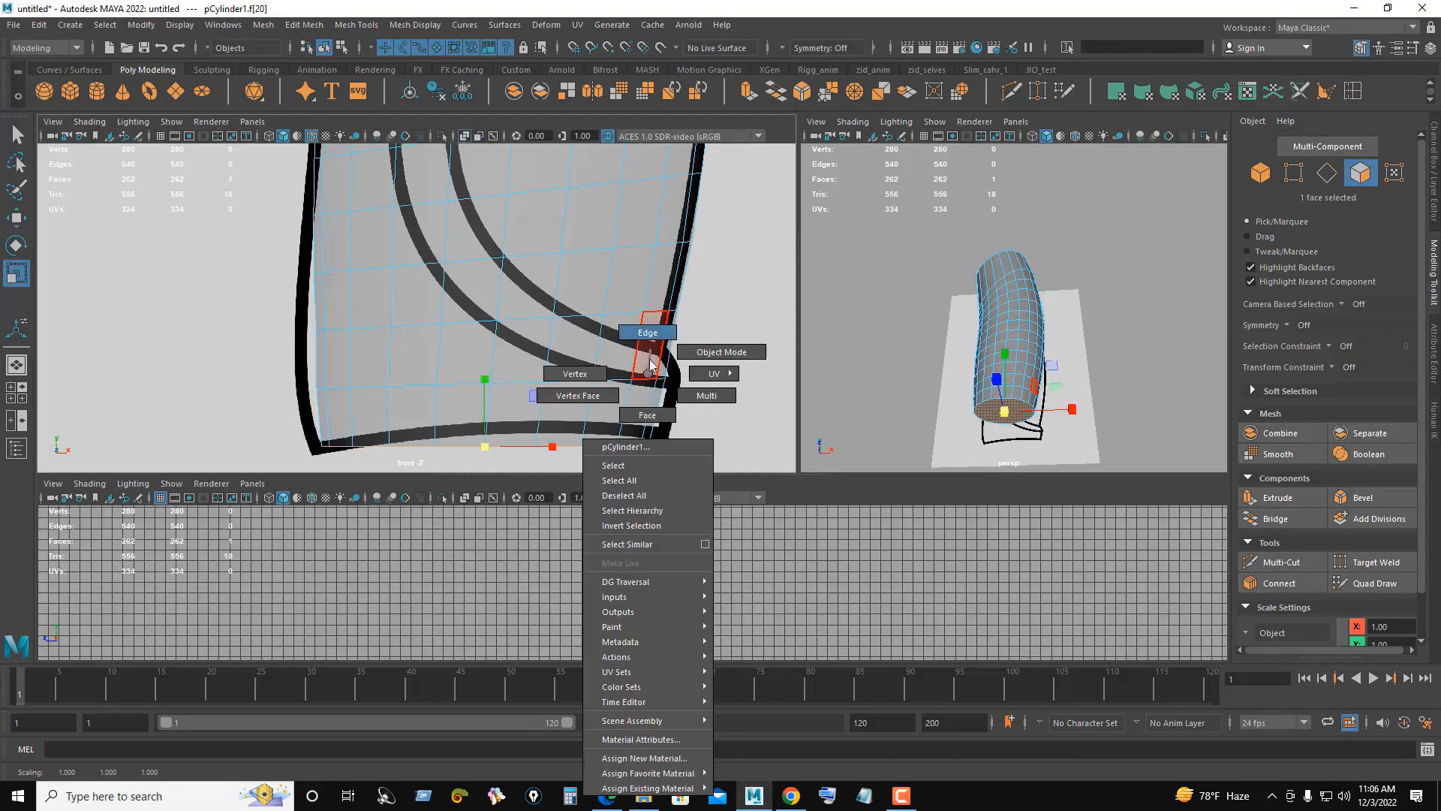
key("r")
left_click_drag(505, 390, 486, 389)
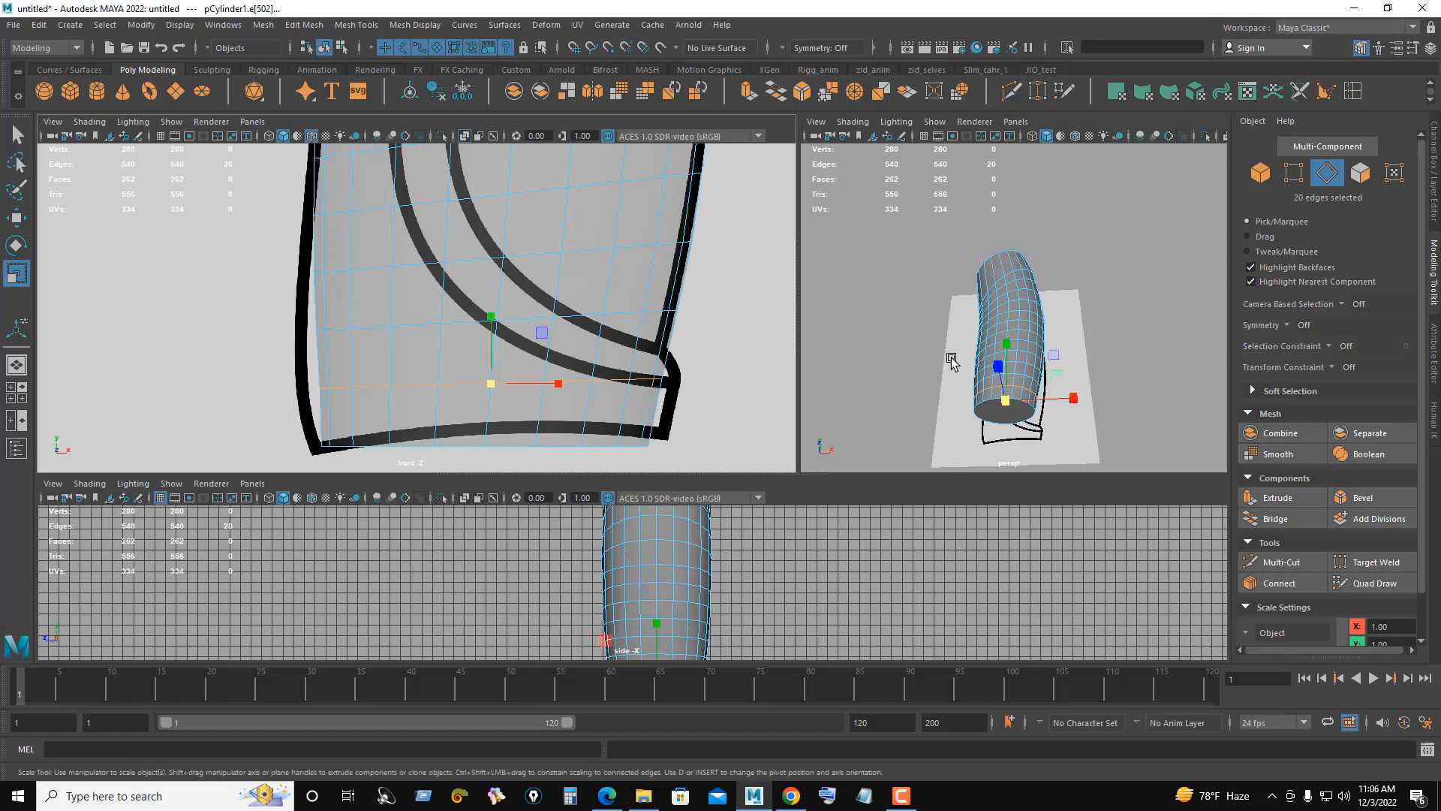
Step: Select the cylinder's bottom cap face and scale it down slightly
left_click_drag(951, 362, 969, 292, "alt")
right_click_drag(1123, 227, 1124, 269)
left_click(1010, 350)
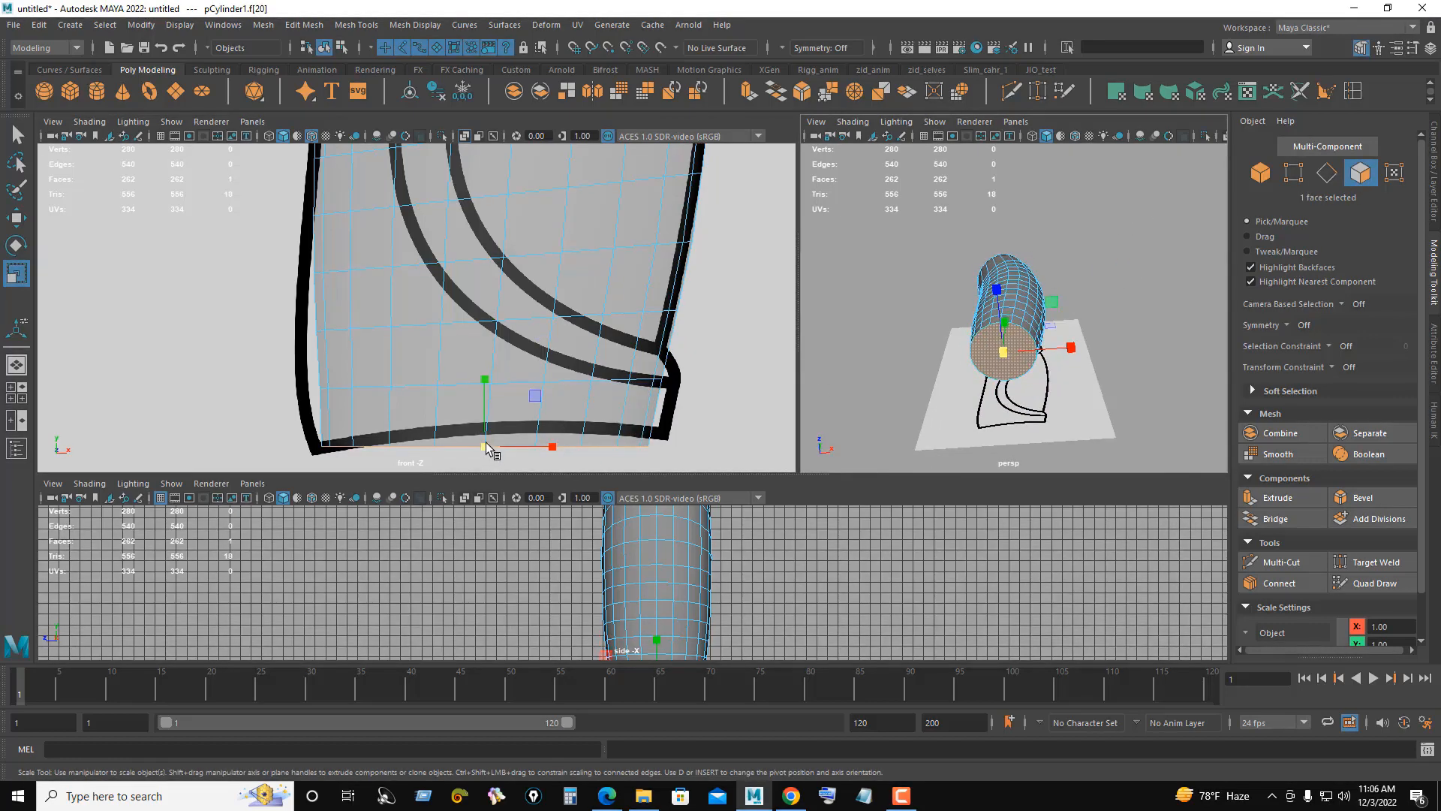
left_click_drag(485, 447, 480, 446)
Step: Return to object mode and examine the cylinder's shape from several angles
left_click_drag(1088, 180, 1108, 253, "alt")
right_click_drag(1115, 216, 1189, 198)
left_click(1163, 229)
mouse_move(1063, 321)
left_mouse_down("alt")
mouse_move(1016, 316)
mouse_move(1090, 312)
mouse_move(1244, 352)
mouse_move(1006, 300)
mouse_move(1060, 318)
mouse_move(1050, 324)
left_mouse_up("alt")
right_click_drag(1029, 327, 1079, 361, "alt")
middle_click_drag(1079, 360, 1079, 316, "alt")
left_click_drag(1081, 317, 1010, 390, "alt")
right_click_drag(1010, 390, 788, 299, "alt")
left_click_drag(1081, 310, 1086, 343, "alt")
left_click_drag(1085, 341, 1149, 344, "alt")
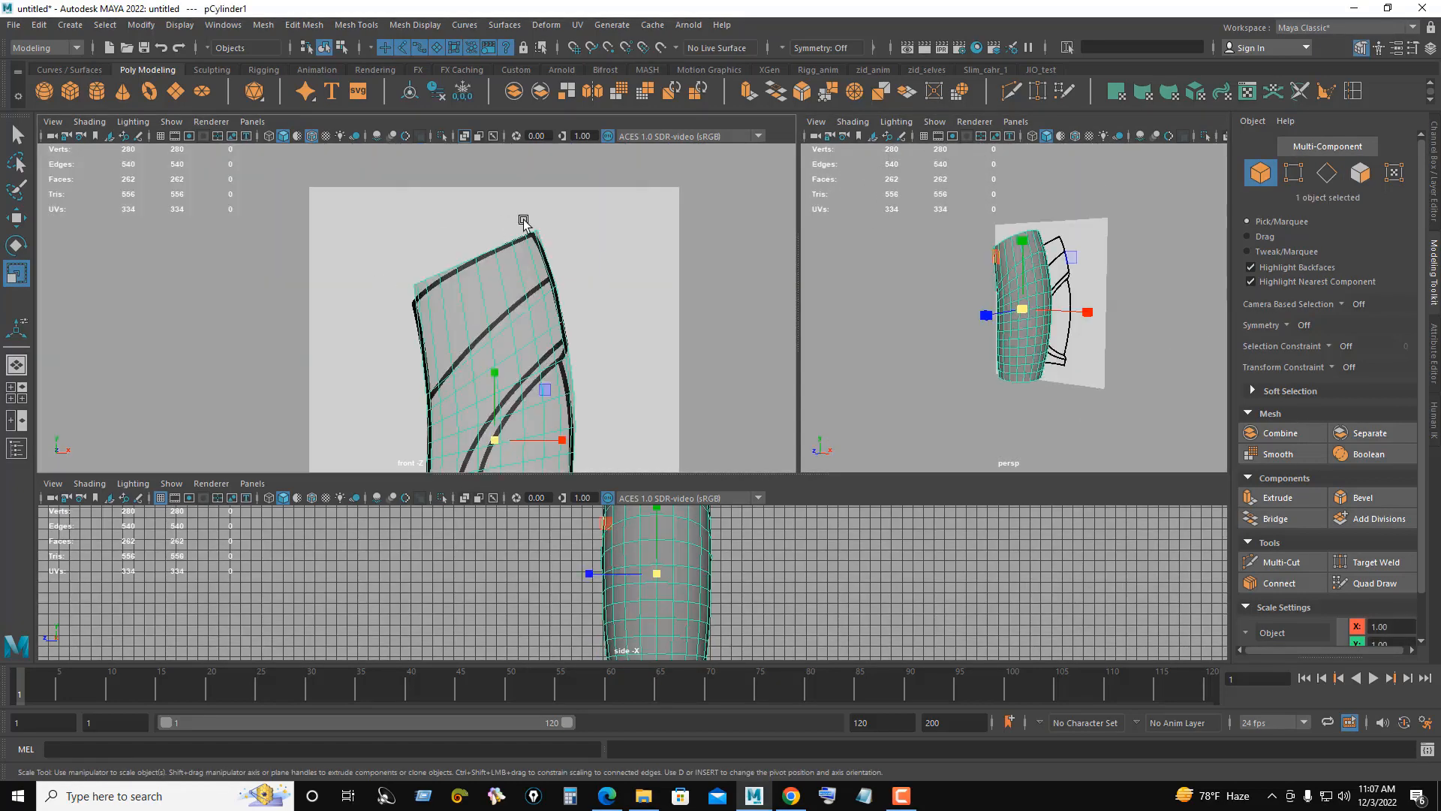
Step: Insert an edge loop across the cylinder's upper section in the front view
right_click_drag(524, 220, 523, 175)
left_click(500, 282)
right_click_drag(665, 227, 692, 274, "ctrl")
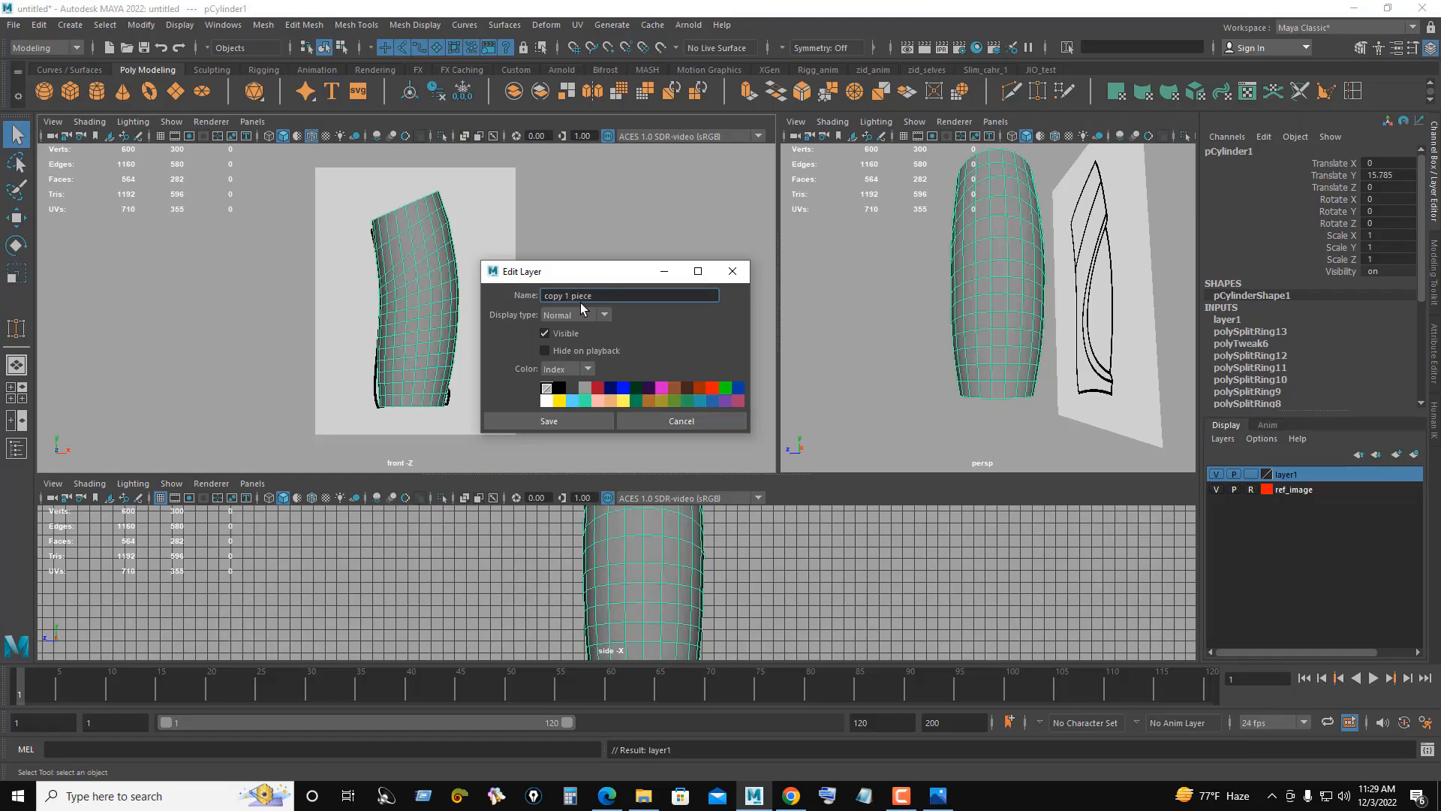
Step: Save the "copy 1 piece" layer with a dark green colour, then set it to reference display and hide it
left_click(633, 391)
left_click(552, 421)
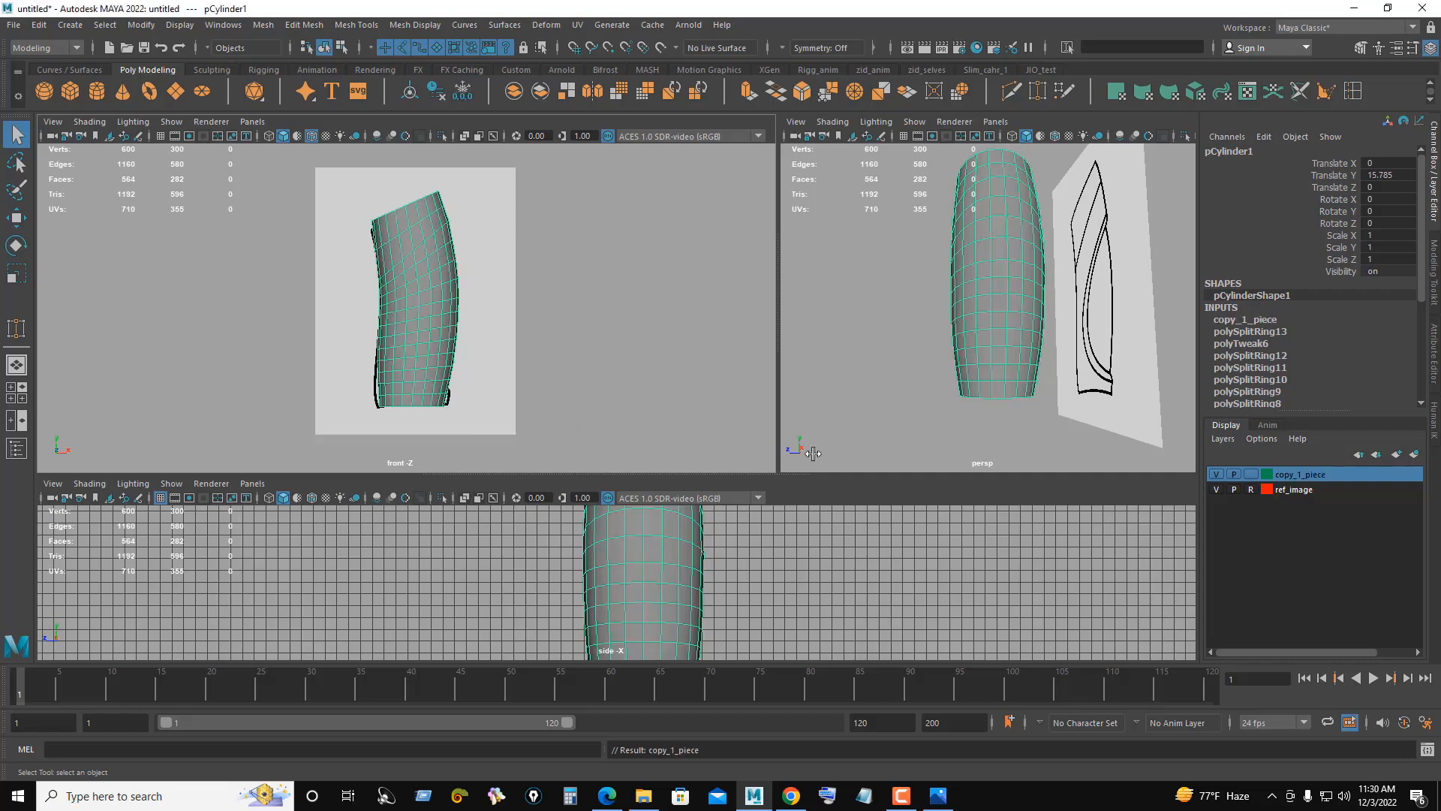
left_click(1253, 473)
left_click(1253, 473)
left_click(1216, 473)
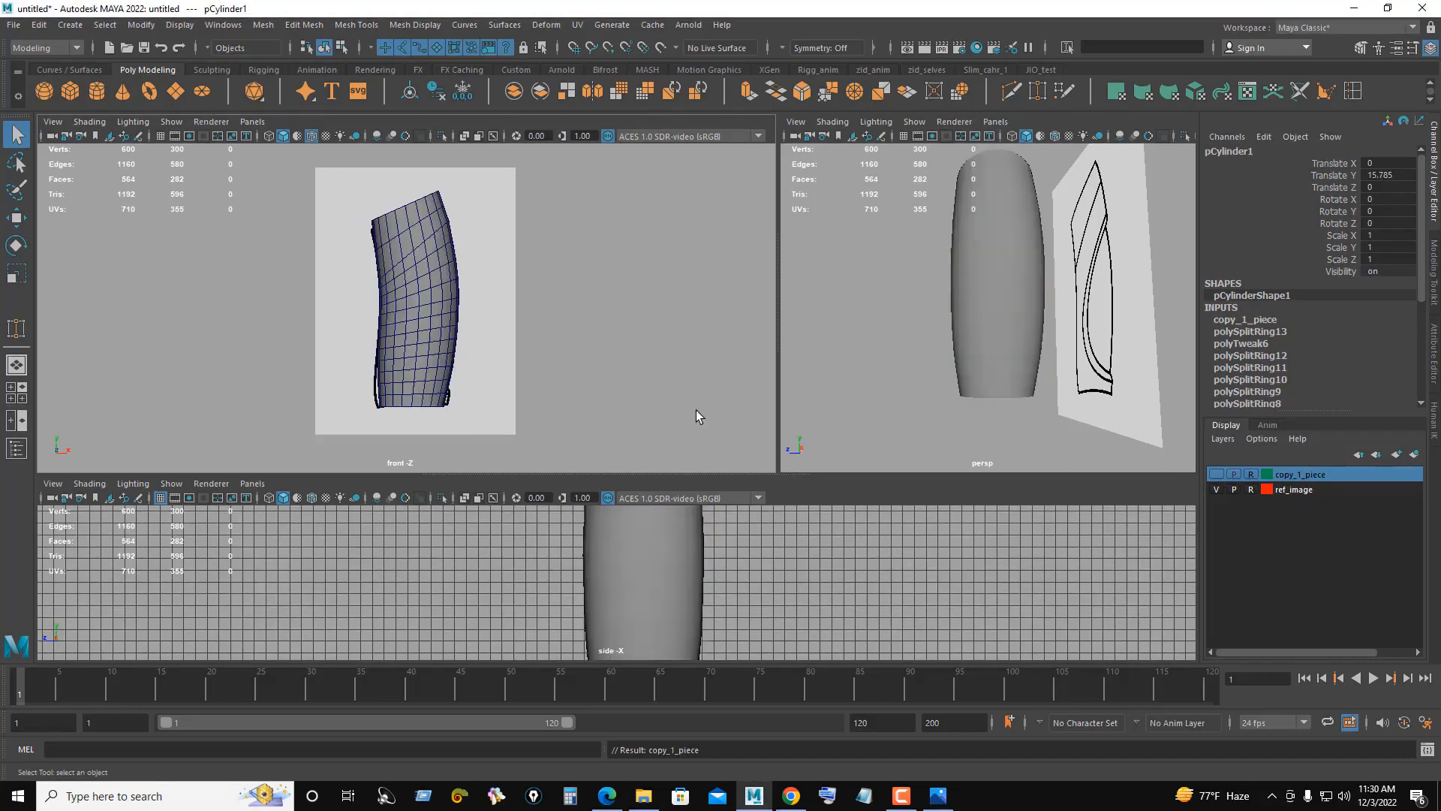
Step: Examine the remaining cylinder against the blueprint in the maximized front view, including in wireframe
key("space")
scroll(751, 375, "up", 3)
left_click(813, 345)
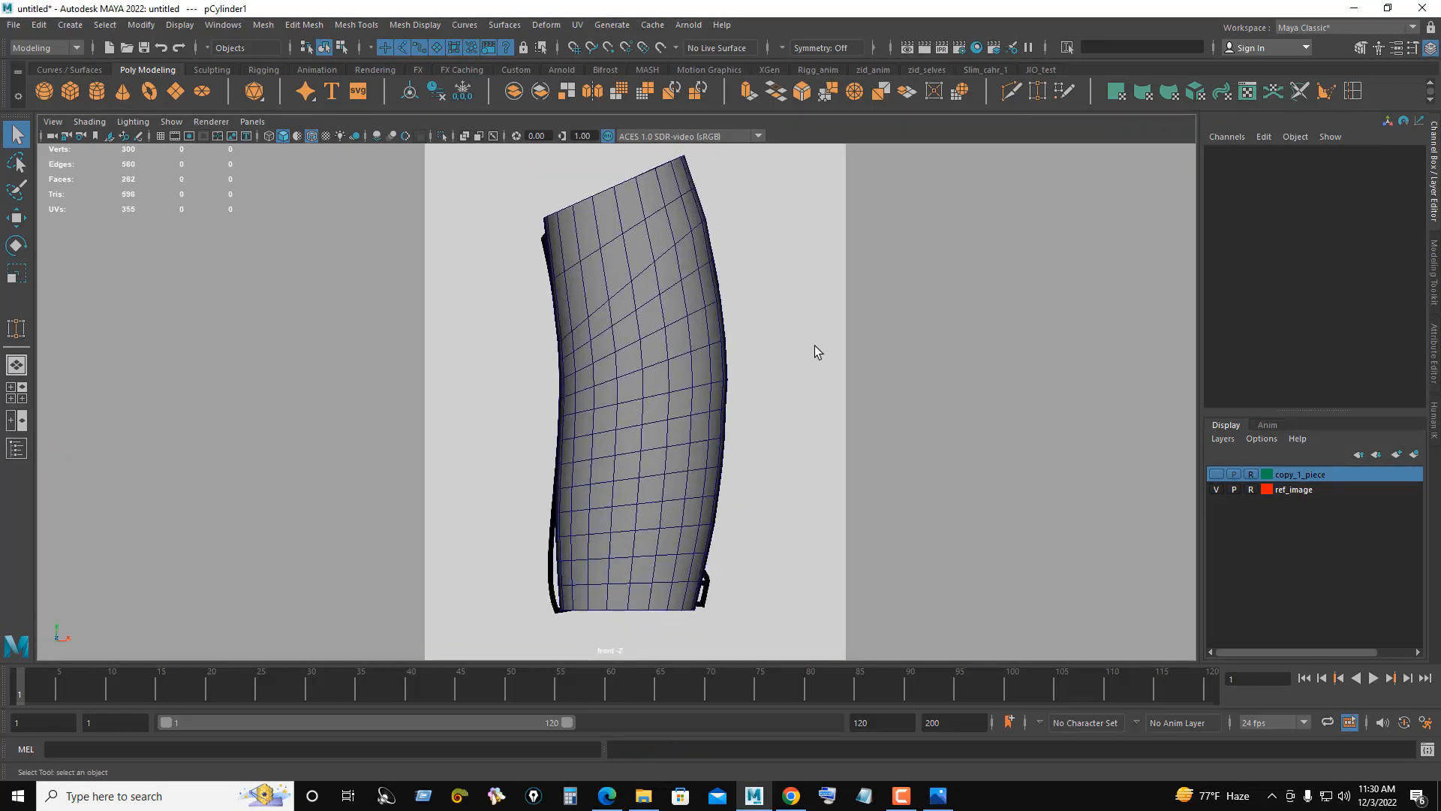
left_click(608, 340)
key("w")
key("4")
scroll(541, 375, "up", 3)
middle_click_drag(599, 480, 578, 364, "alt")
left_click(804, 409)
Step: Select the faces on one side of the cylinder's centre line in the side view and delete them
key("space")
key("space")
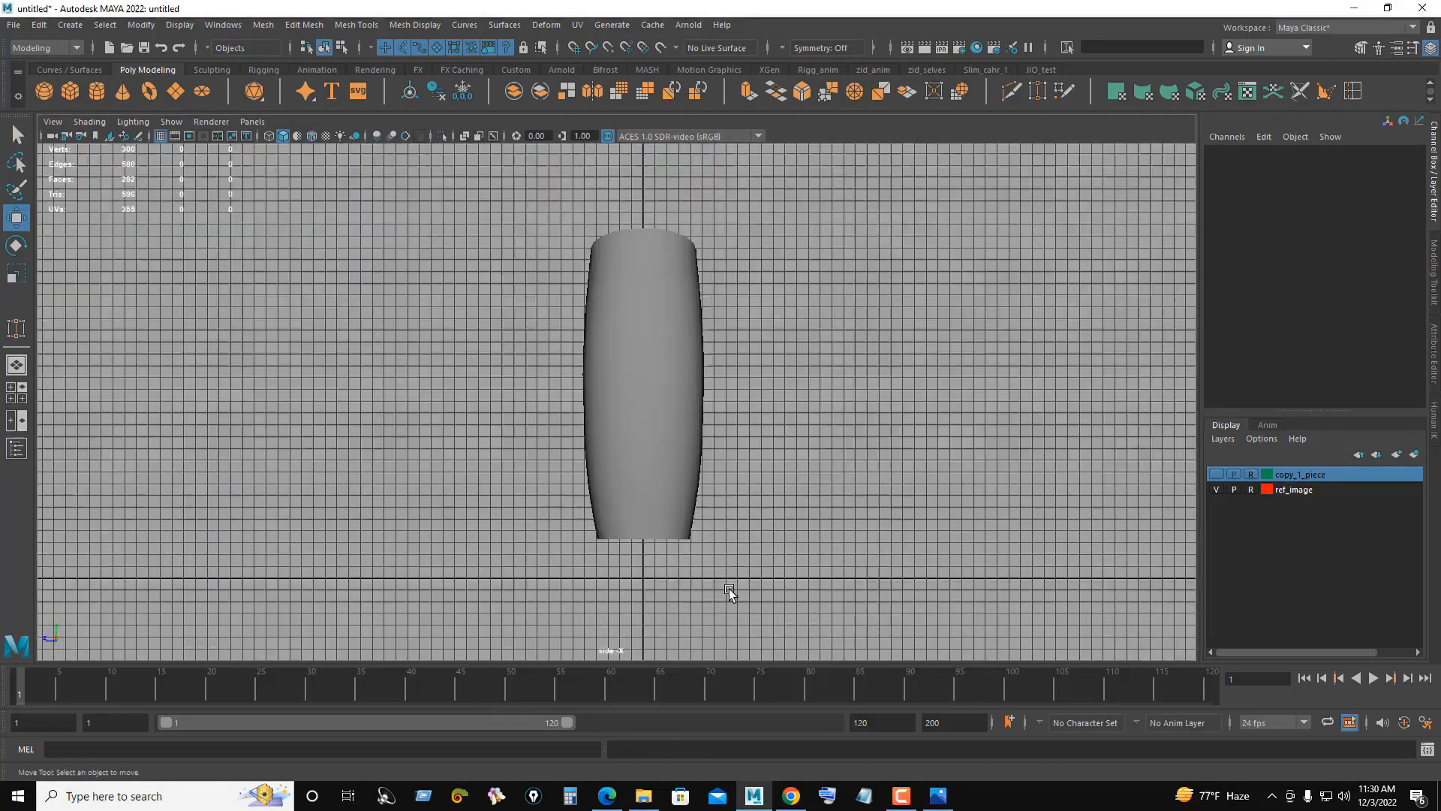
scroll(638, 465, "down", 2)
left_click(668, 381)
scroll(668, 381, "up", 2)
right_click_drag(905, 364, 898, 413)
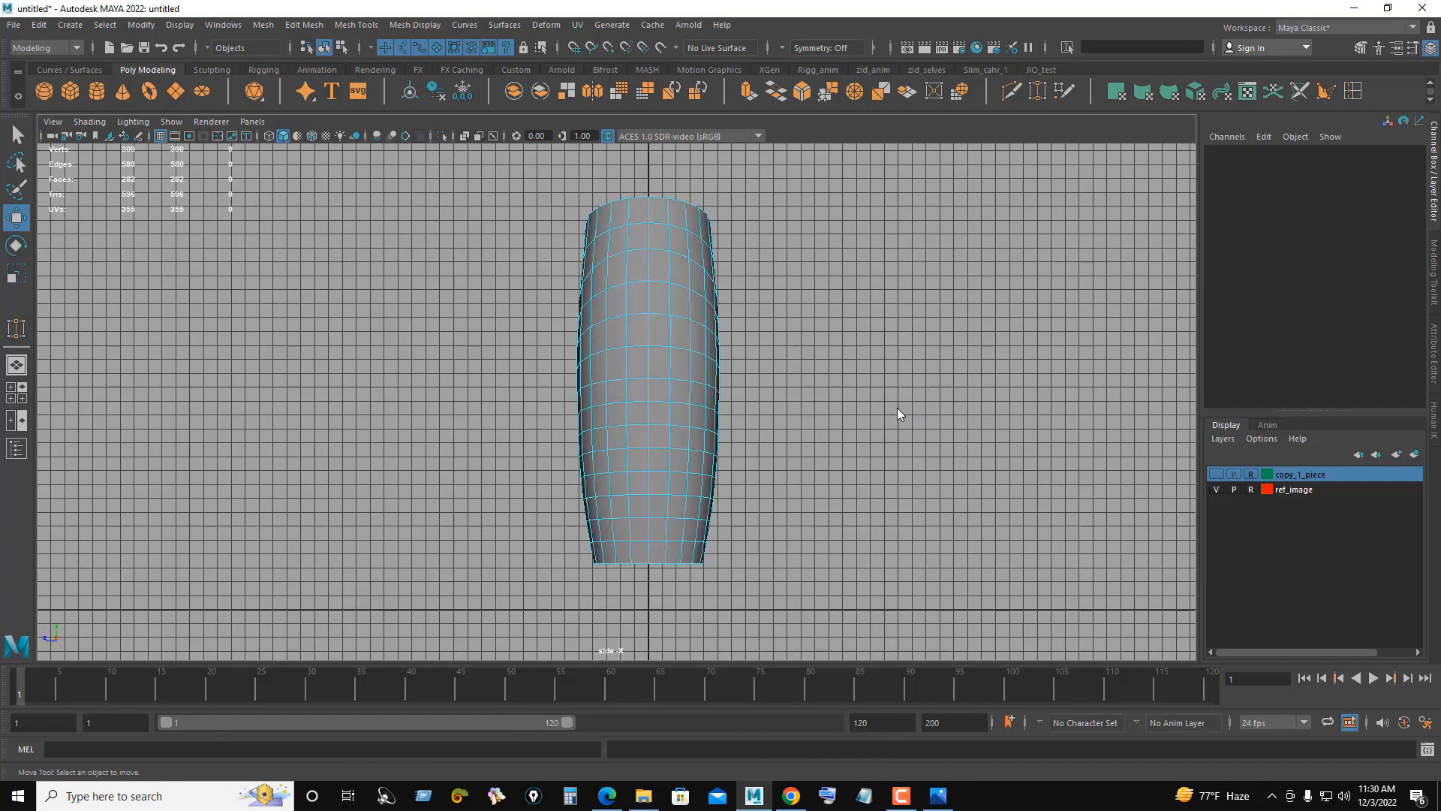
left_click_drag(776, 616, 660, 177)
key("Delete")
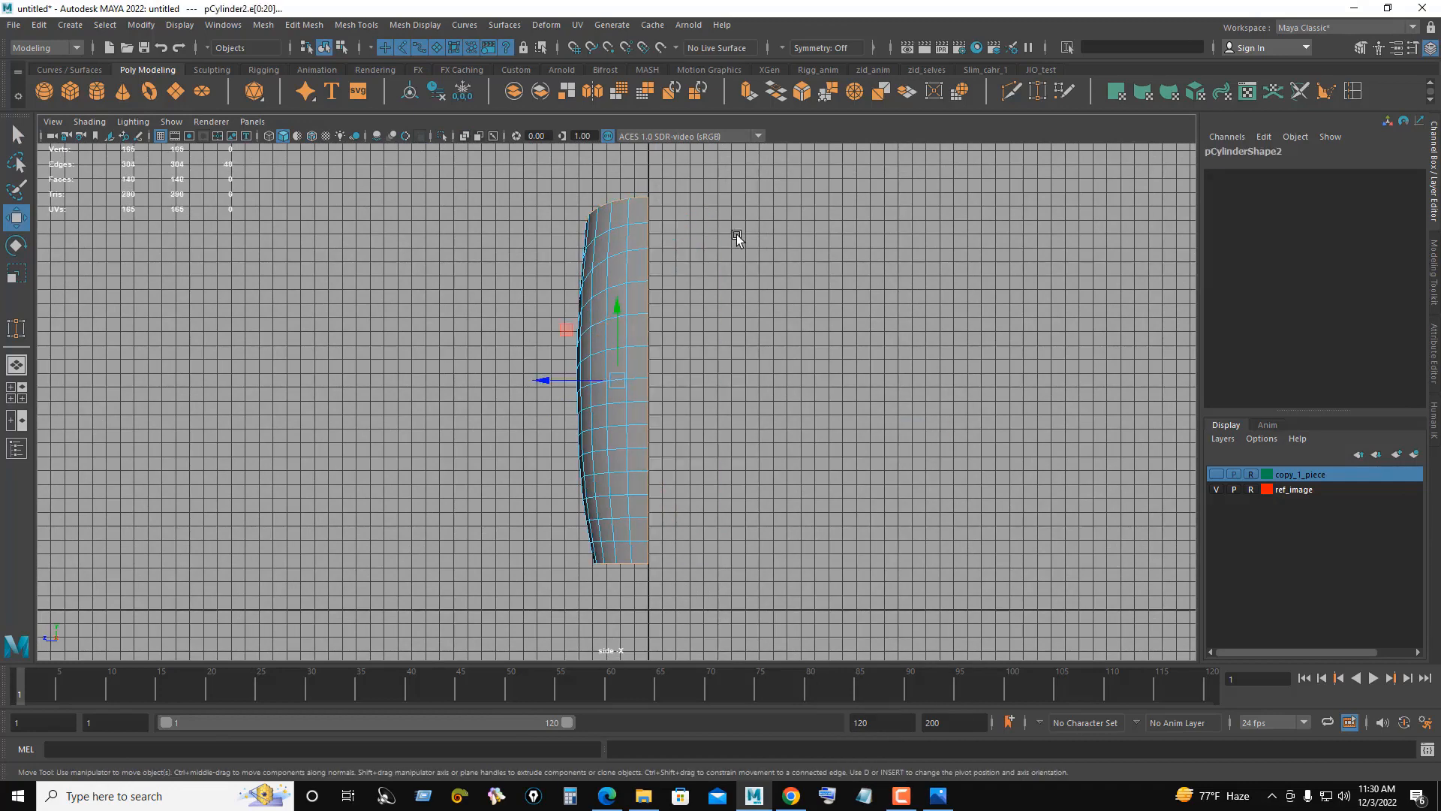
Step: Select an edge on the halved cylinder in the front view and set the transform constraint to Edge
key("space")
key("space")
scroll(689, 301, "up", 3)
left_click_drag(705, 278, 688, 370, "alt")
key("space")
key("space")
scroll(573, 328, "up", 3)
right_click_drag(526, 343, 601, 265)
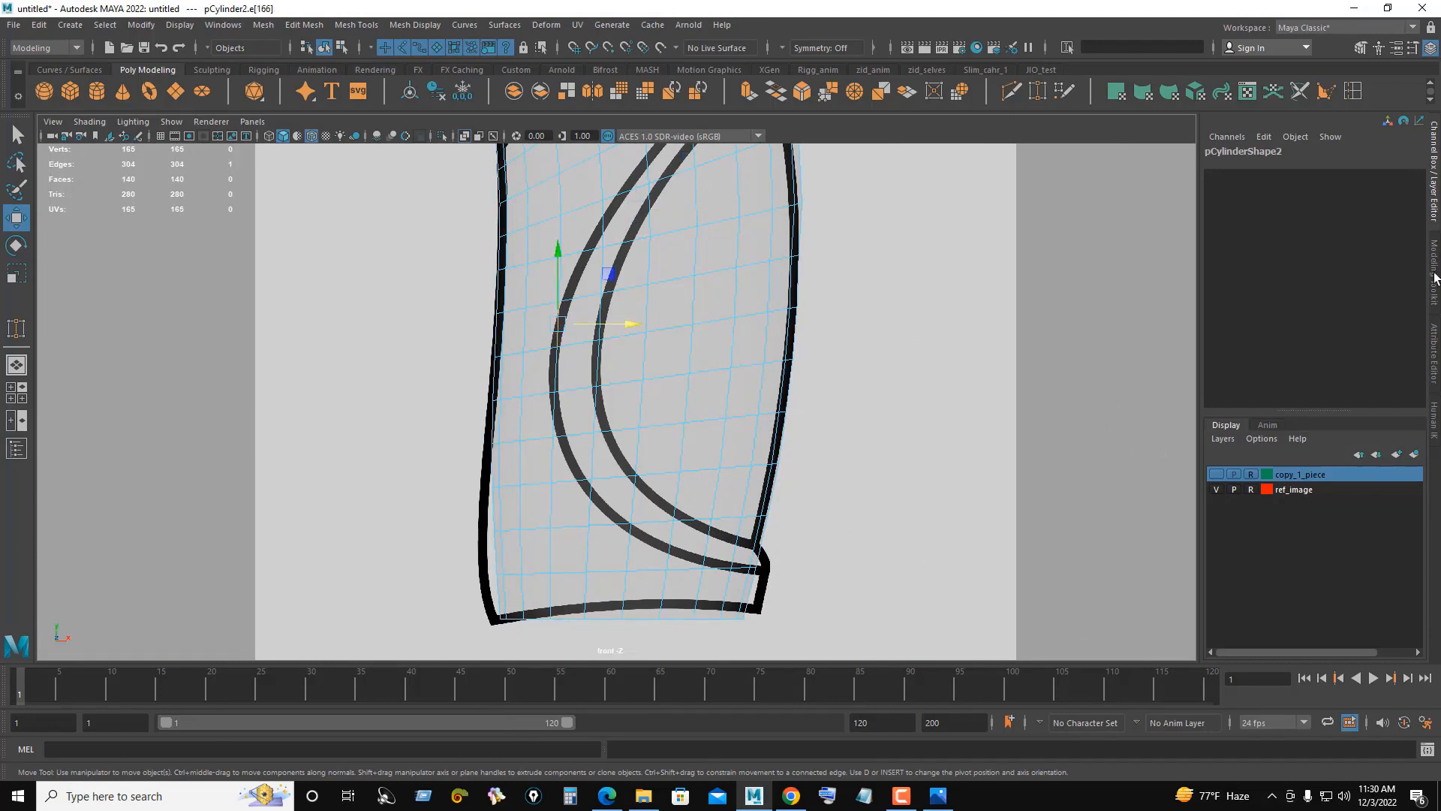
left_click(1434, 277)
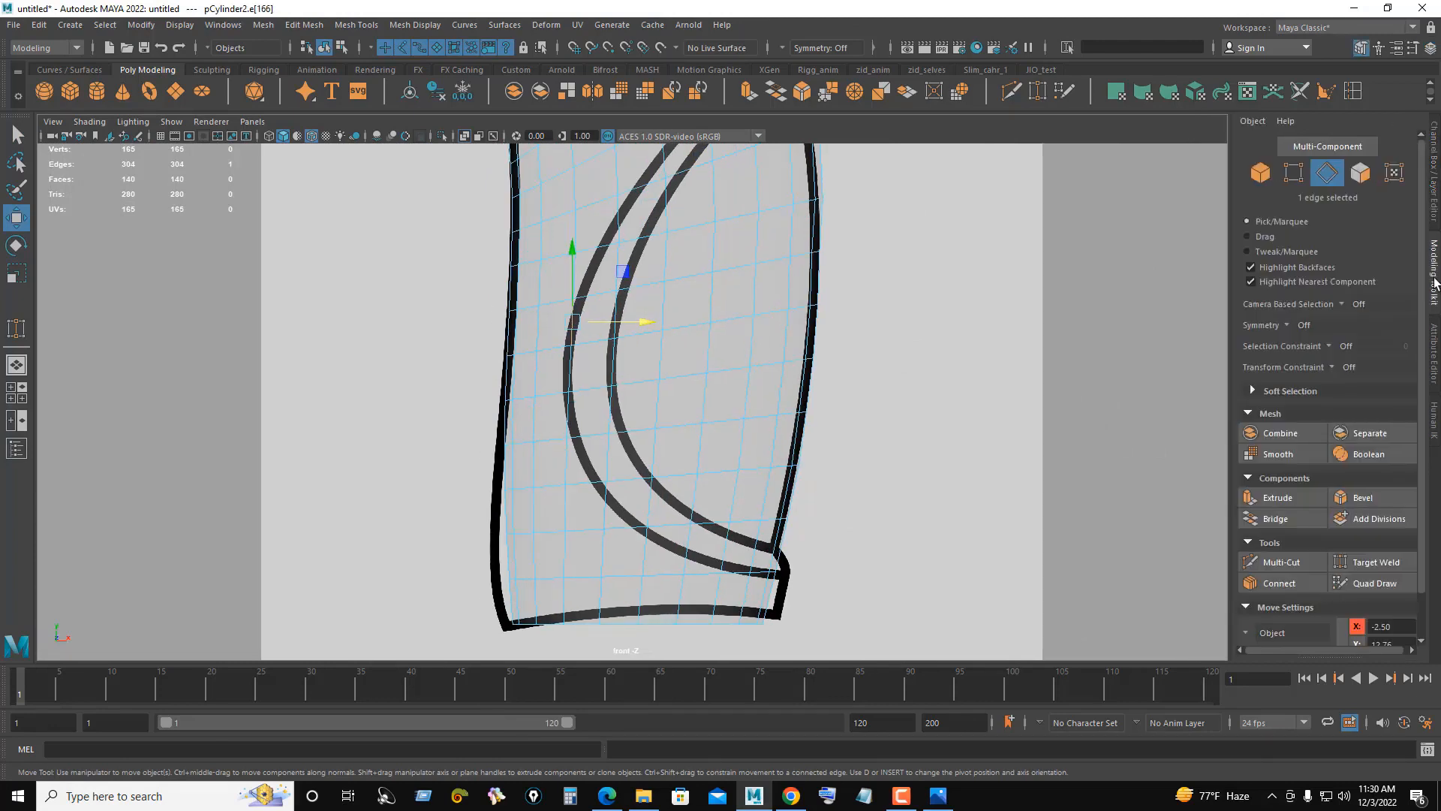
left_click(1331, 369)
left_click(1351, 389)
Step: Select three consecutive vertical edges beside the blueprint's outer curved line and slide them onto it
scroll(821, 412, "up", 2)
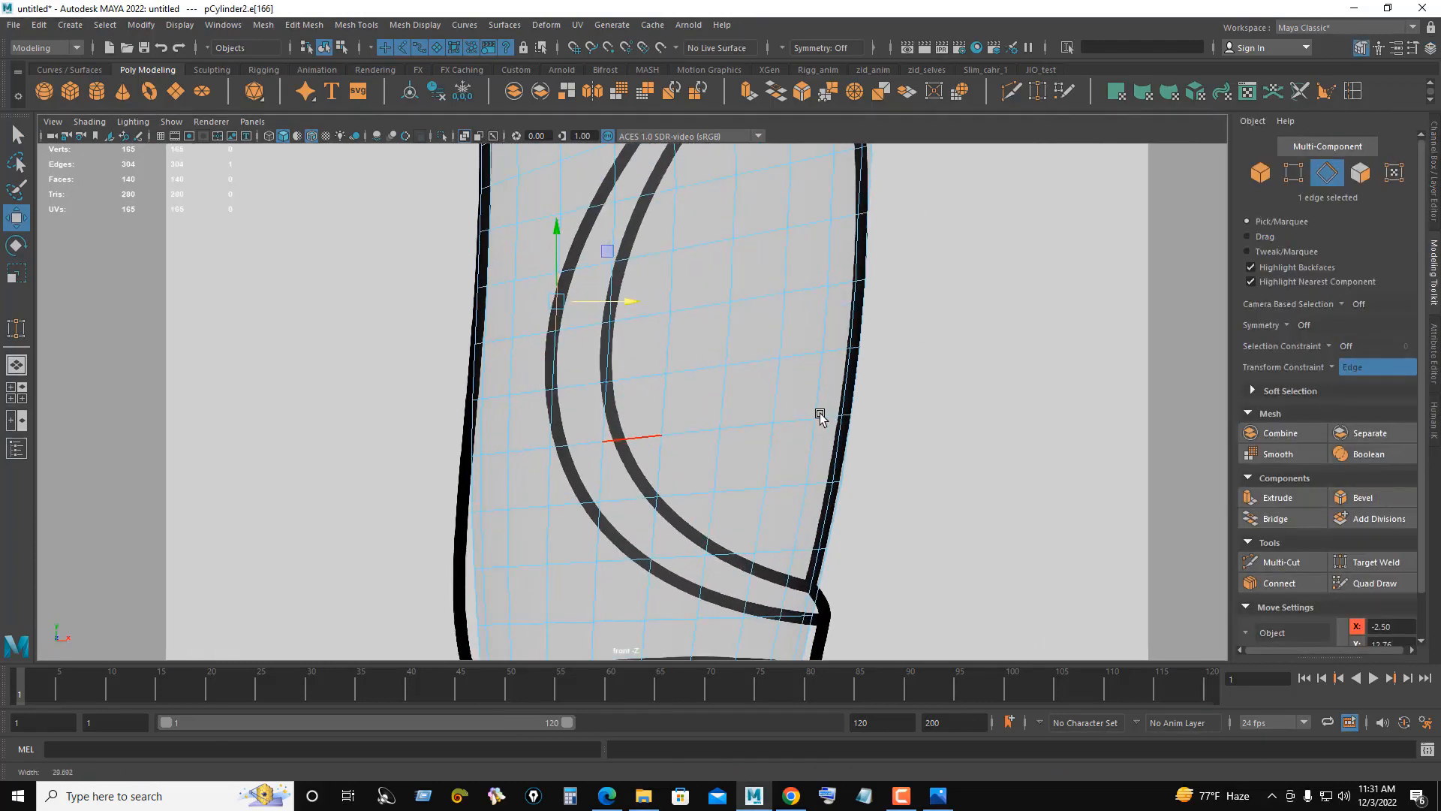
left_click(551, 352, "shift")
left_click(551, 418, "shift")
left_click_drag(617, 362, 607, 362)
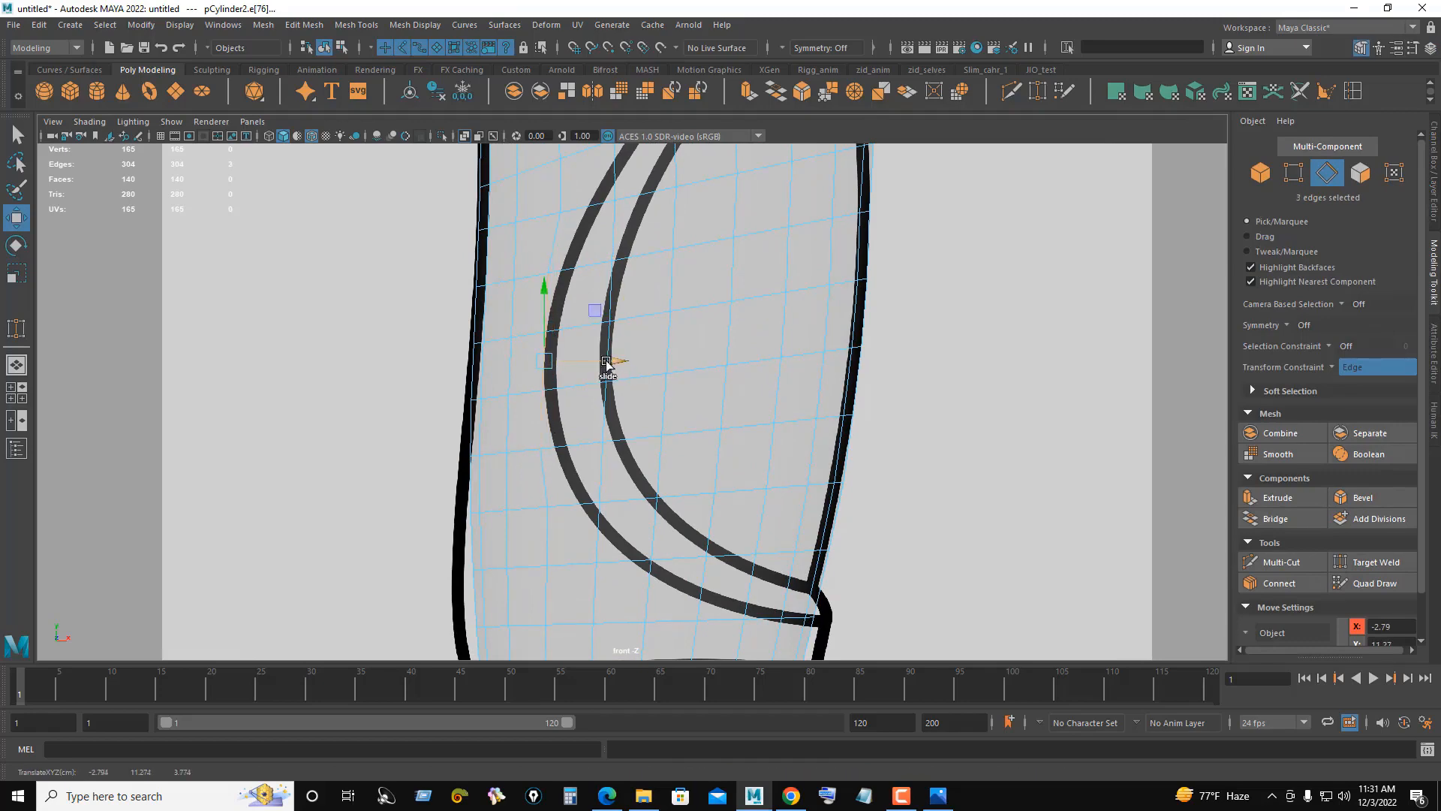
Step: Slide the end edge of the lowest inner loop down onto the tail of the blueprint's outer curved line
middle_click_drag(682, 392, 682, 535, "alt")
scroll(695, 443, "down", 2)
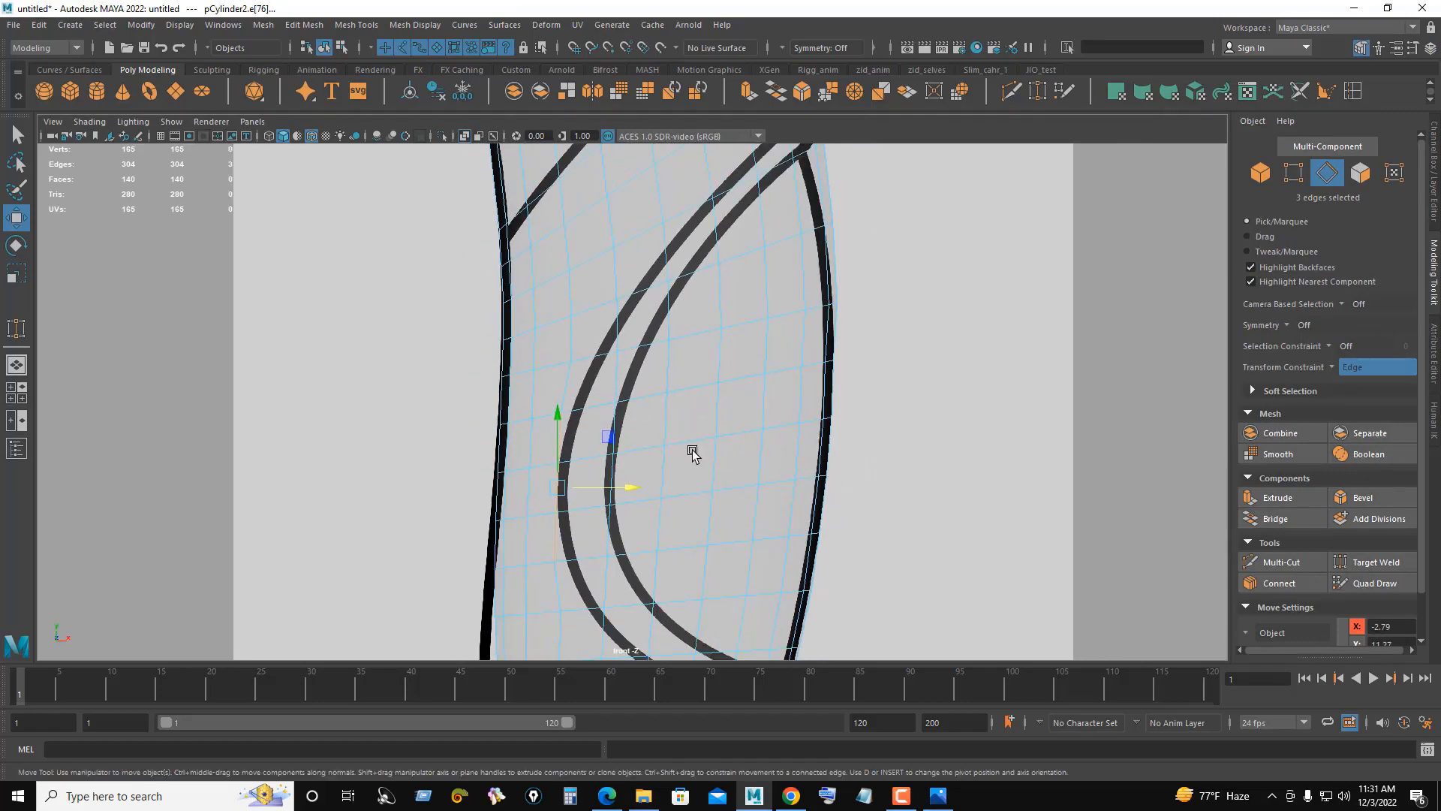
middle_click_drag(692, 454, 650, 238, "alt")
scroll(811, 453, "up", 5)
middle_click_drag(863, 499, 781, 380, "alt")
scroll(781, 382, "up", 2)
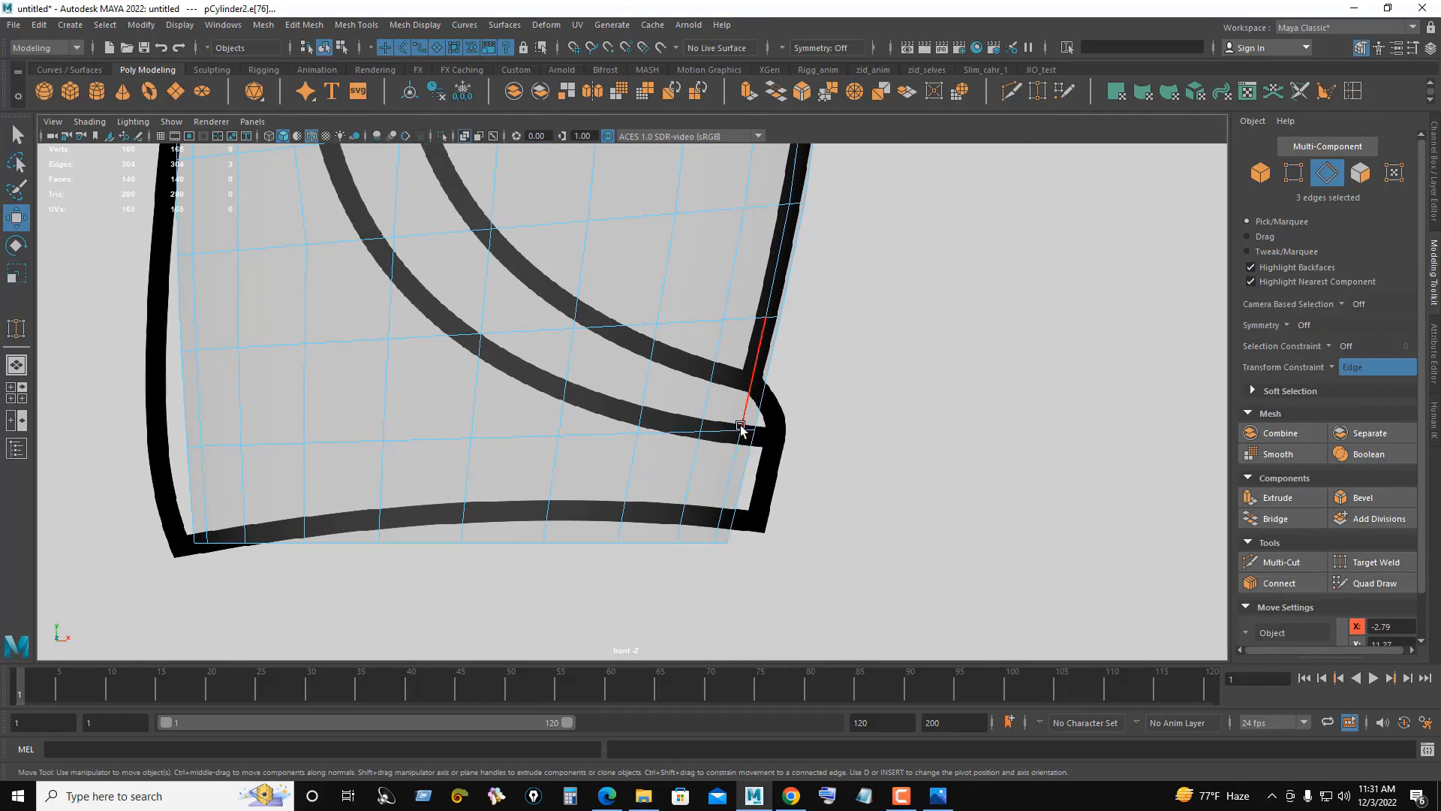
left_click(748, 432)
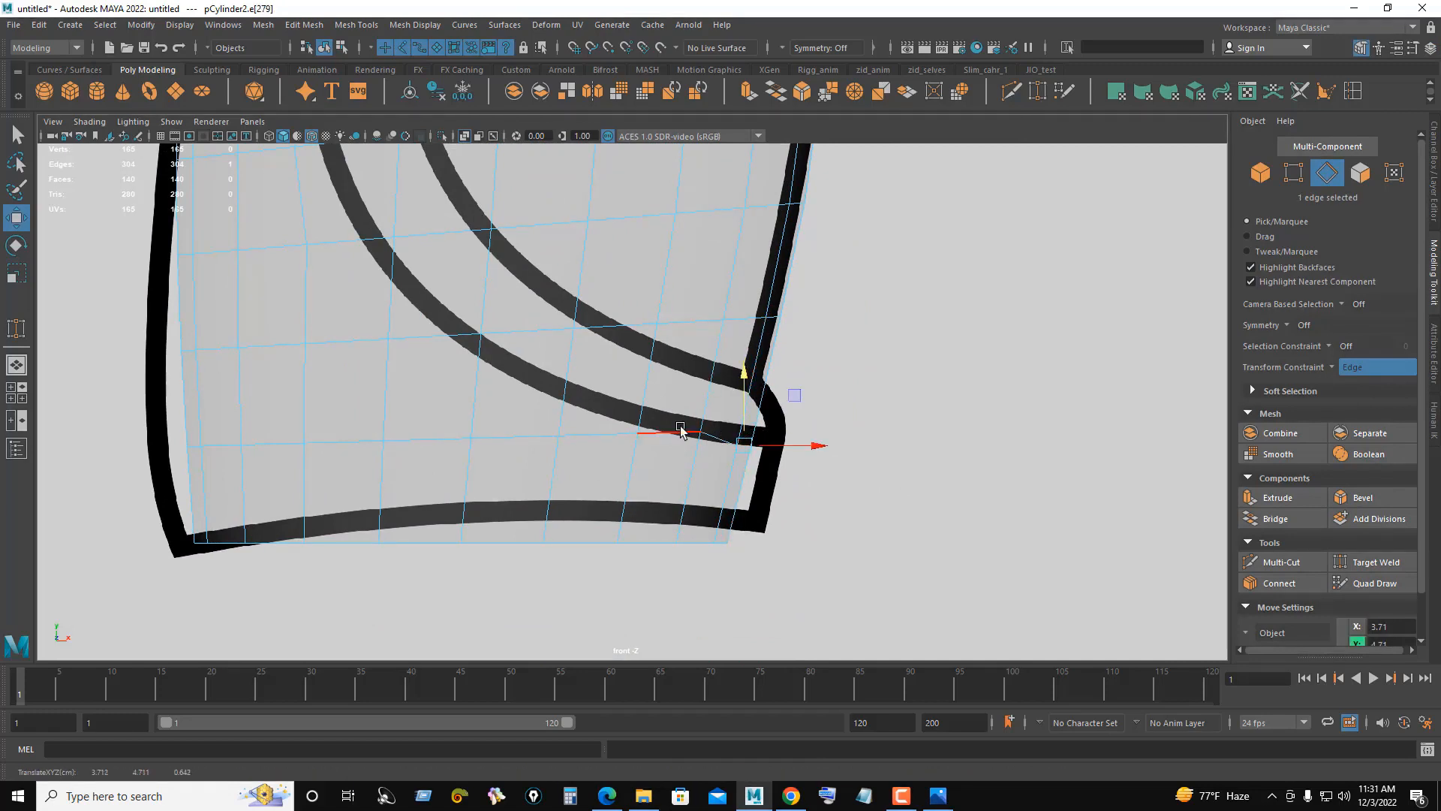
Step: Slide and rotate an edge midway along the lowest inner loop to follow the blueprint's outer curved line
left_click(530, 431)
left_click_drag(516, 365, 516, 341)
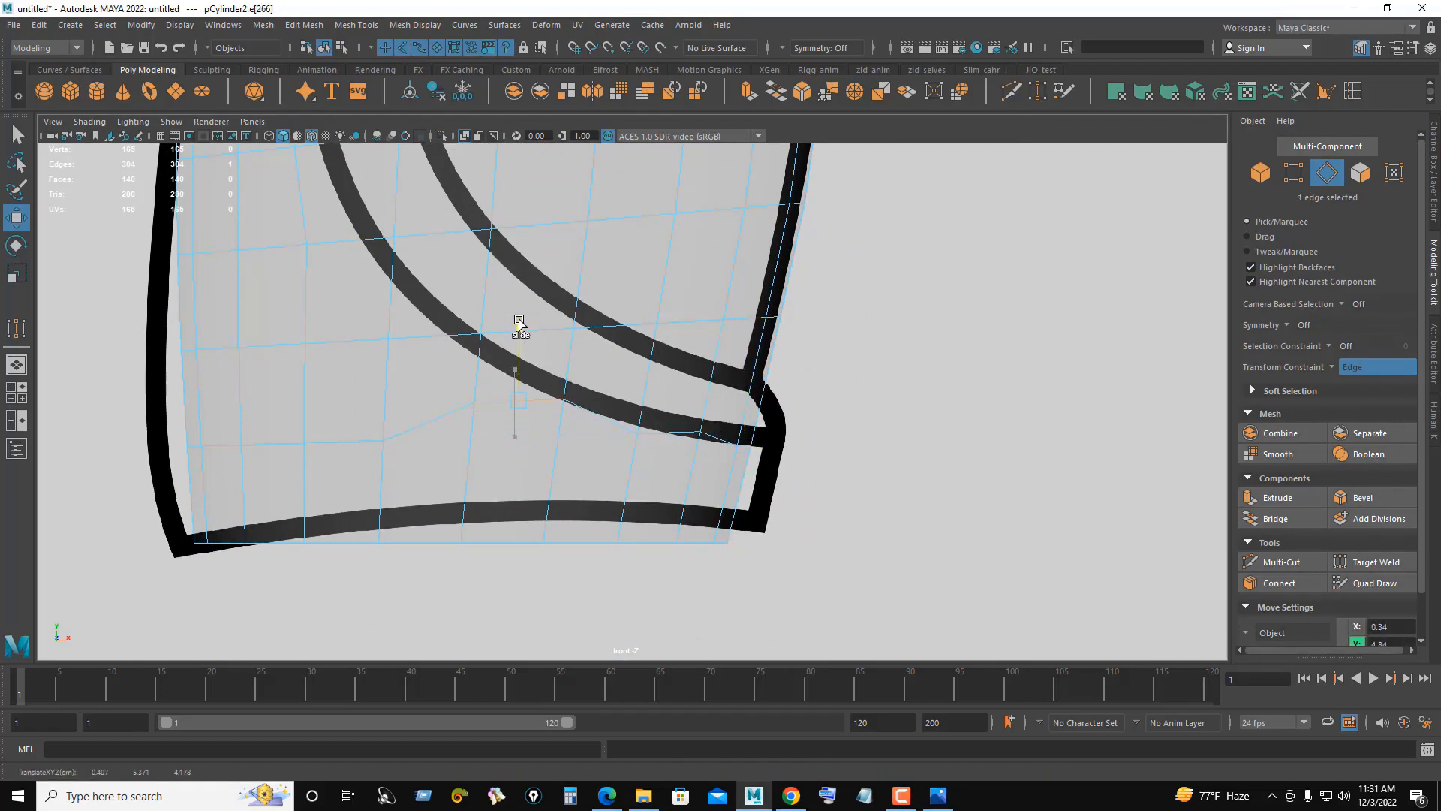
left_click(611, 428)
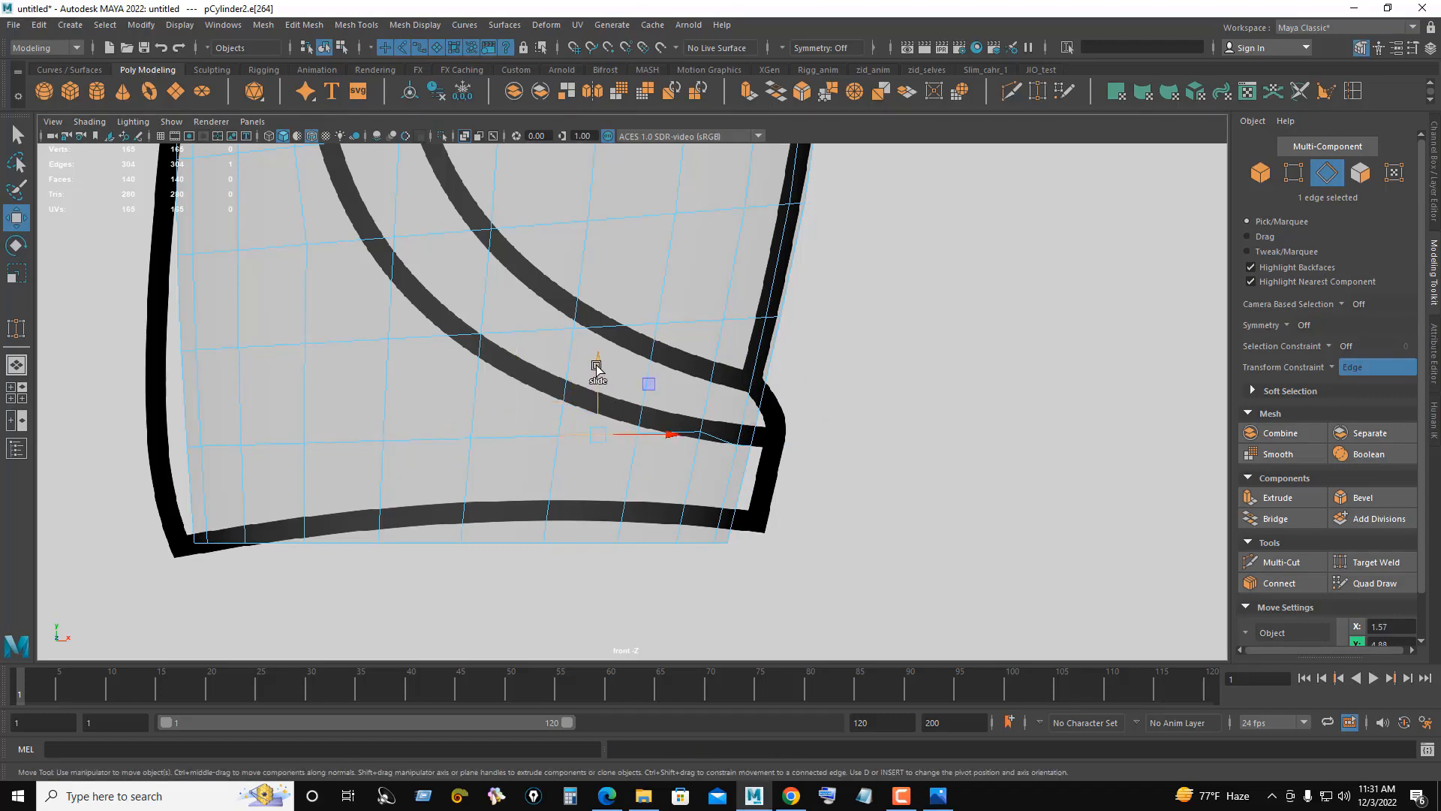
key("e")
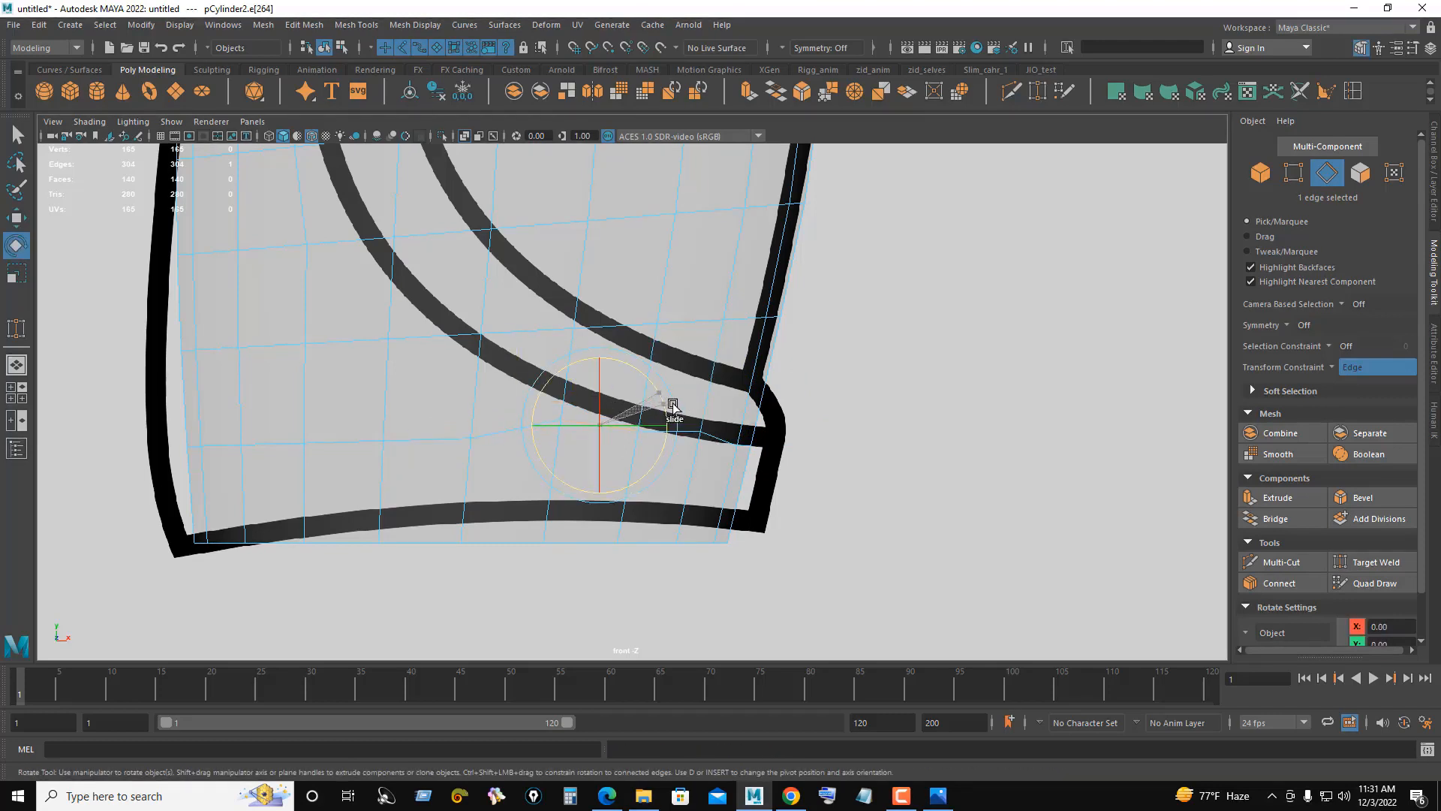
key("w")
left_click_drag(601, 362, 602, 344)
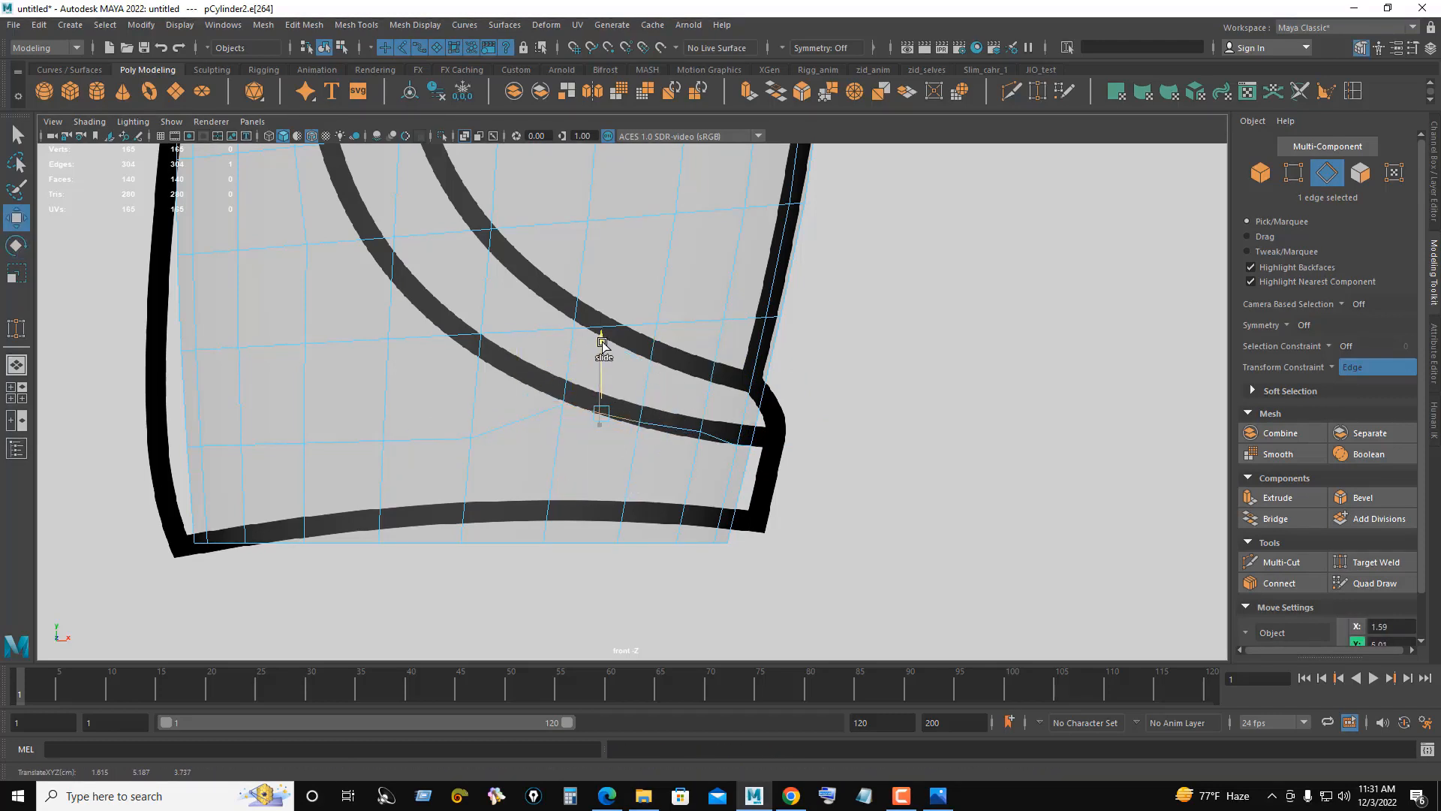
key("e")
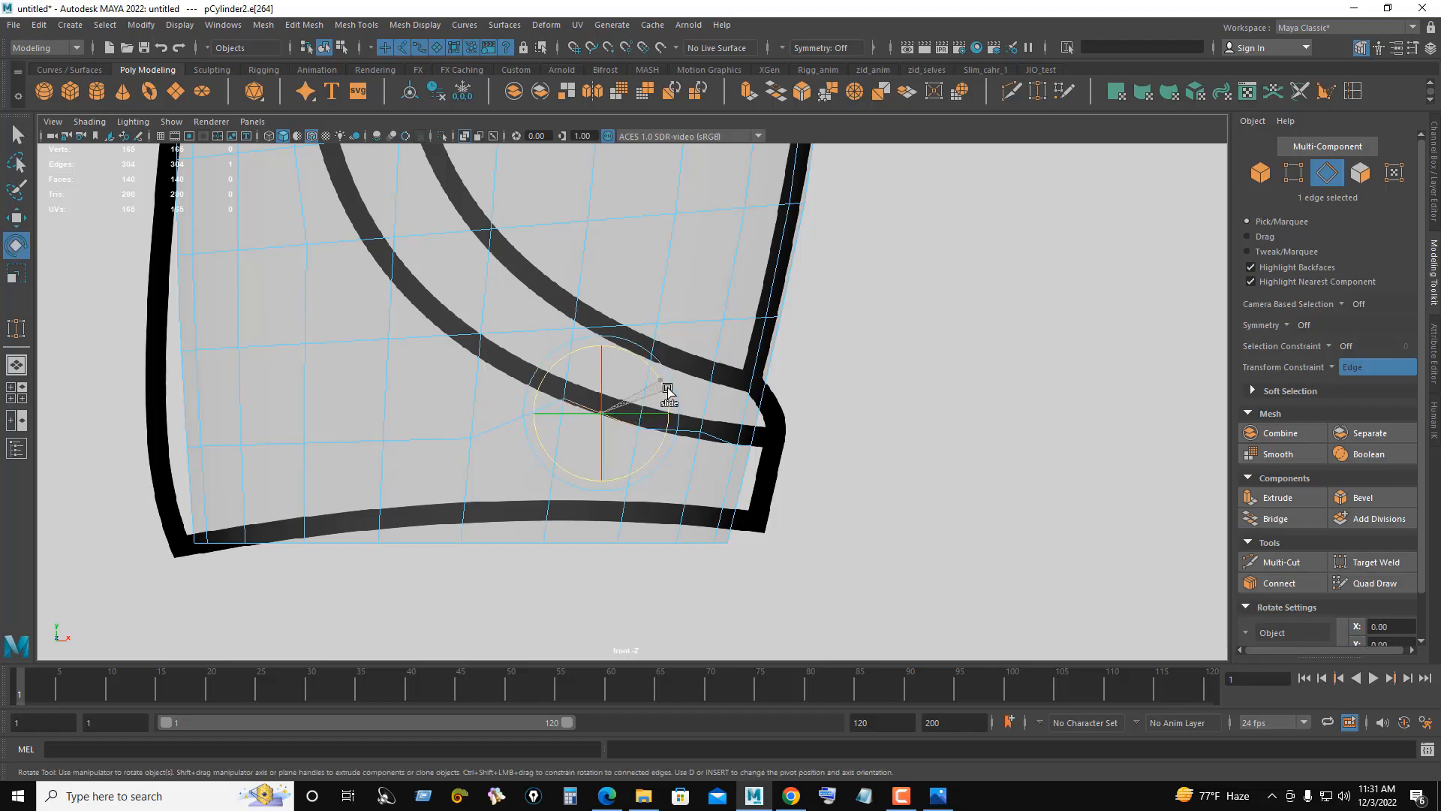
key("w")
left_click_drag(599, 358, 600, 343)
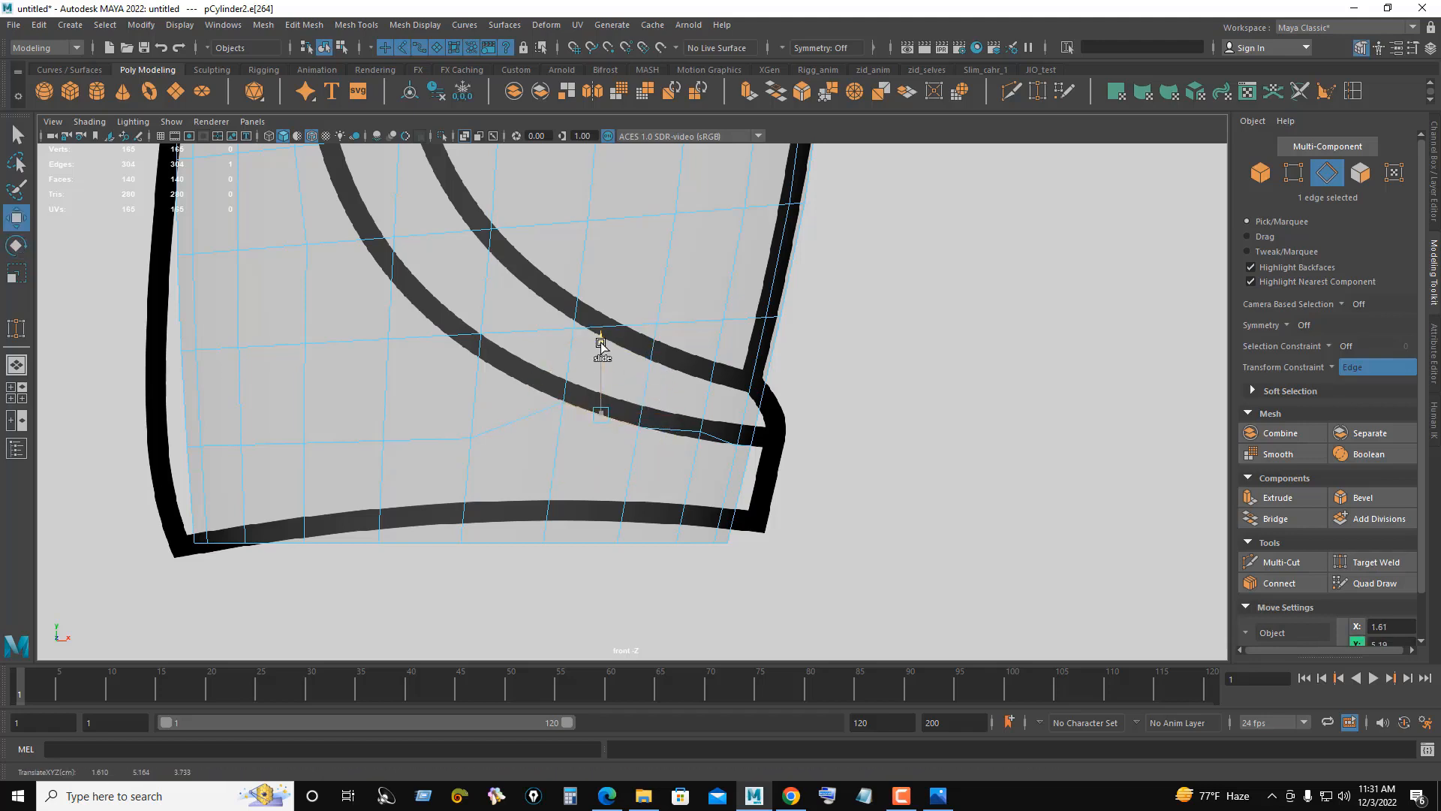
Step: Switch to vertex editing and slide two vertices of the lowest inner loop onto the blueprint's outer curved line
left_click(708, 435)
right_click_drag(746, 338, 677, 340)
left_click(702, 431)
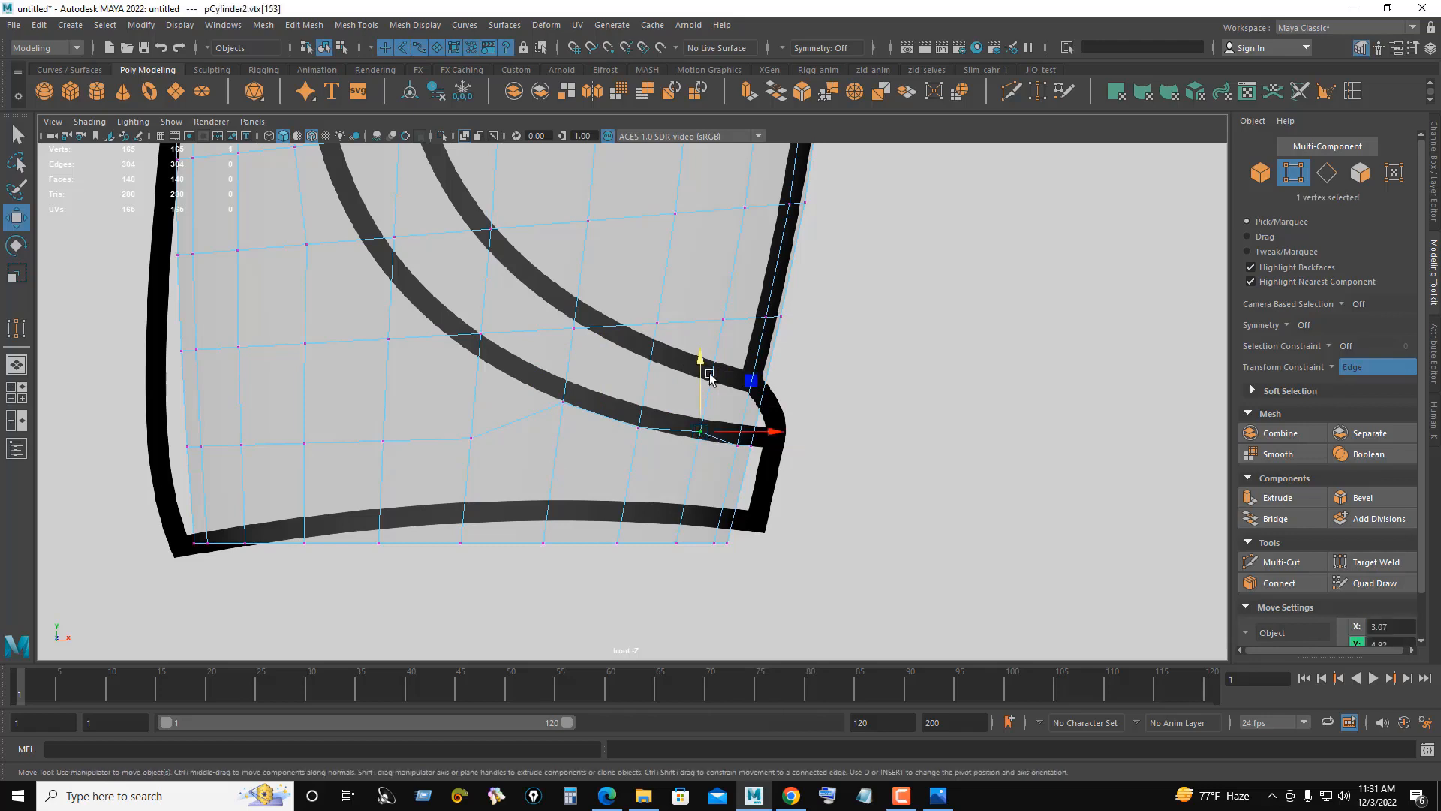
left_click_drag(702, 364, 701, 373)
middle_click_drag(519, 394, 555, 439, "alt")
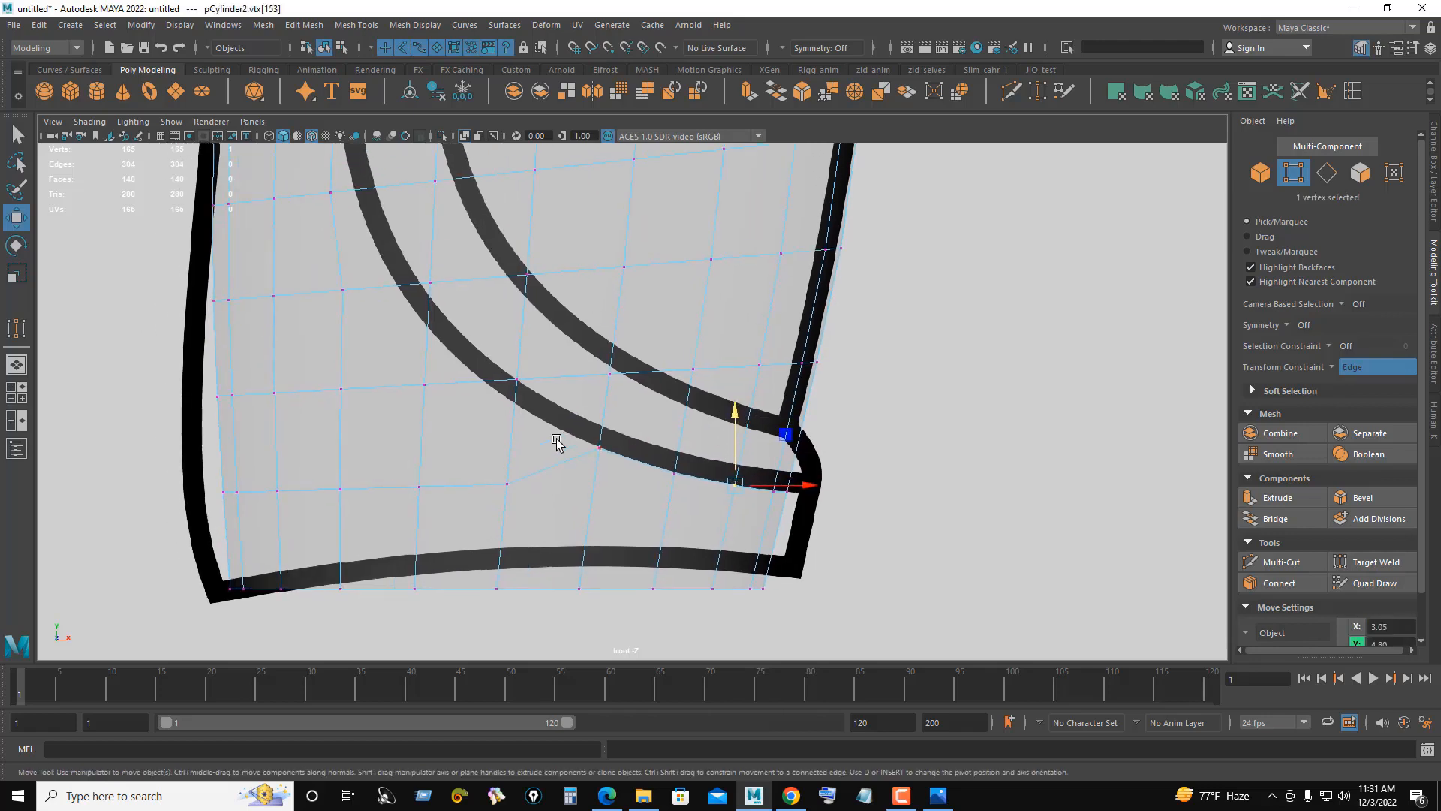
left_click(514, 488)
left_click_drag(505, 418, 508, 351)
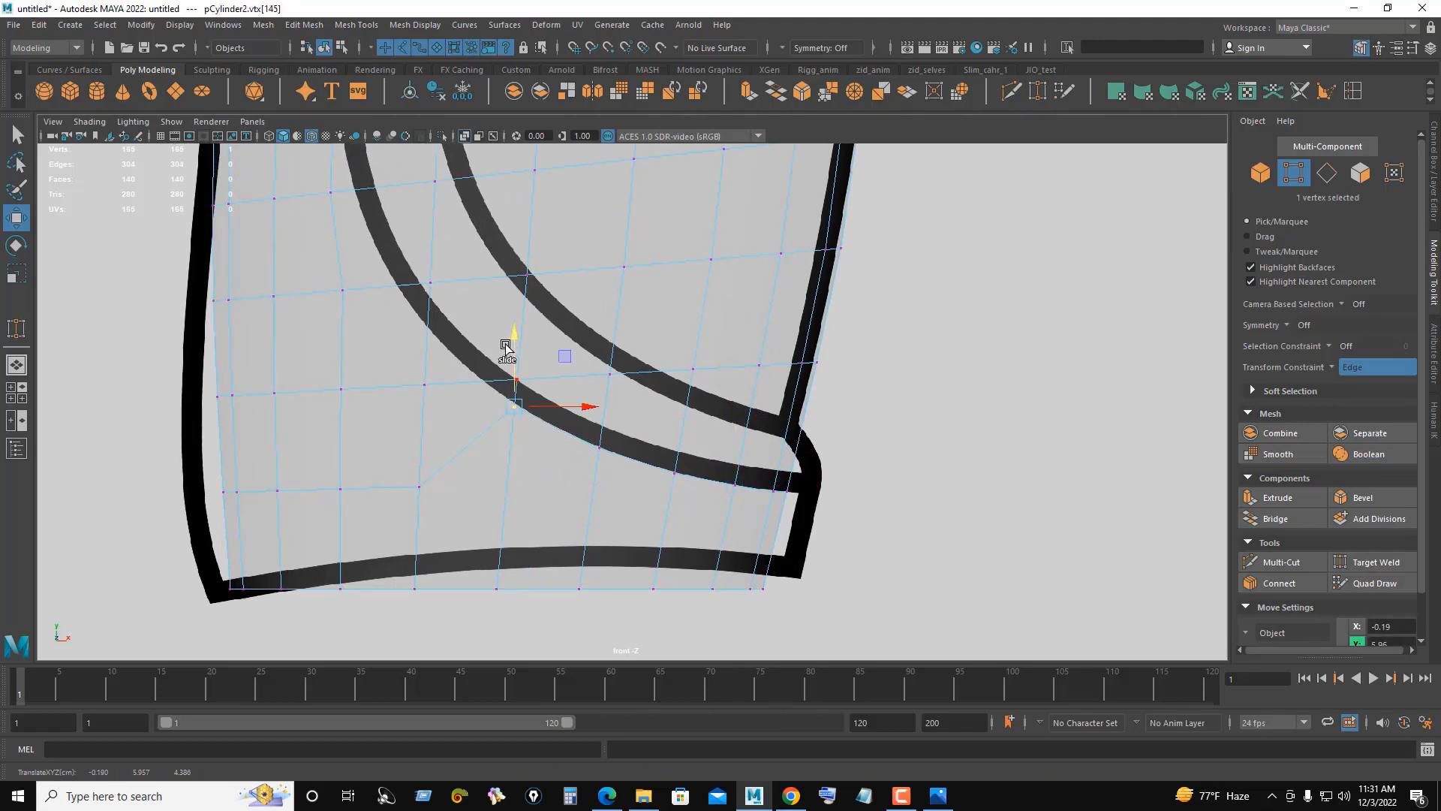
Step: Slide a vertex on a higher loop sideways onto the left edge of the blueprint's outer curved line
middle_click_drag(505, 347, 556, 473, "alt")
middle_click_drag(576, 425, 579, 441, "alt")
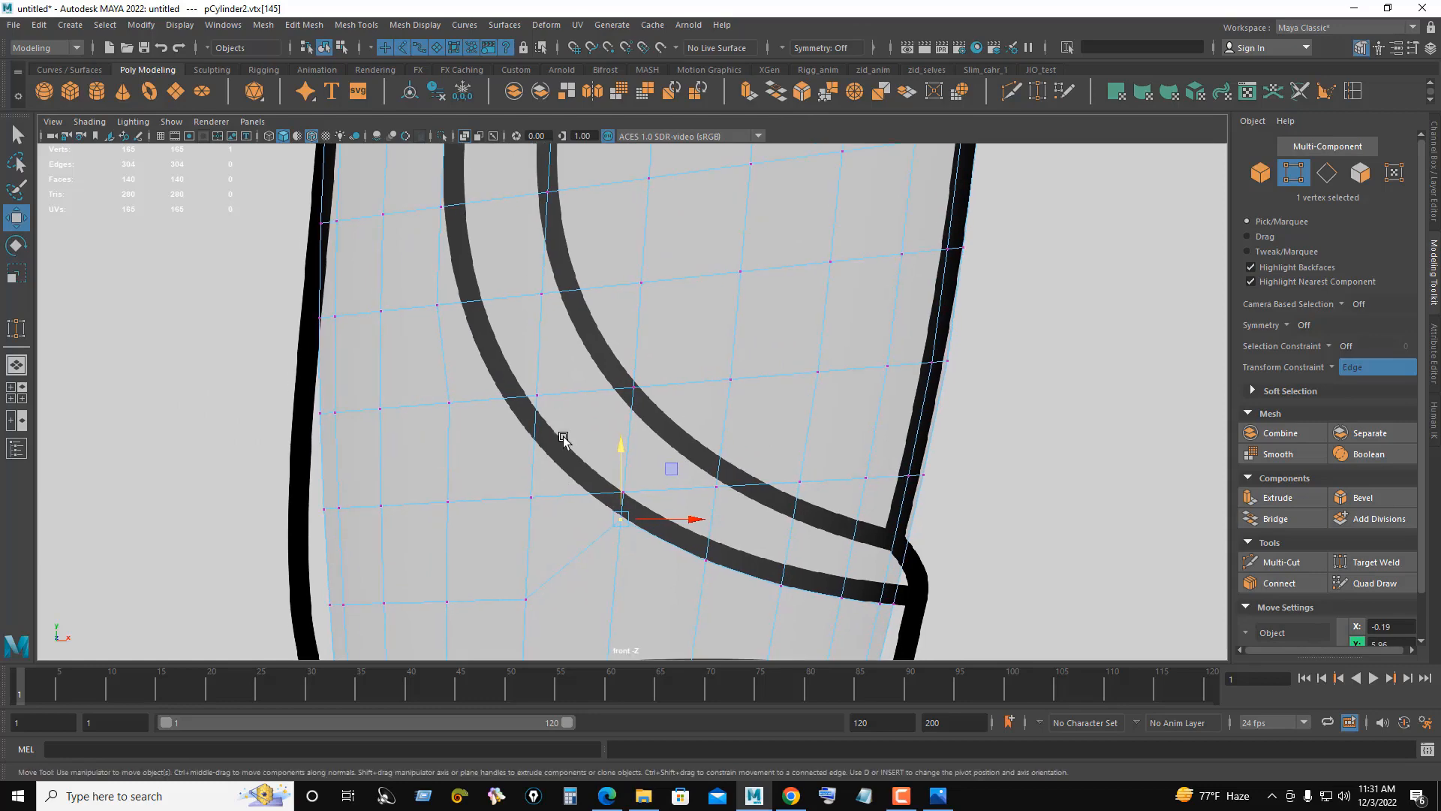
scroll(563, 440, "up", 3)
scroll(505, 393, "up", 2)
left_click(389, 427)
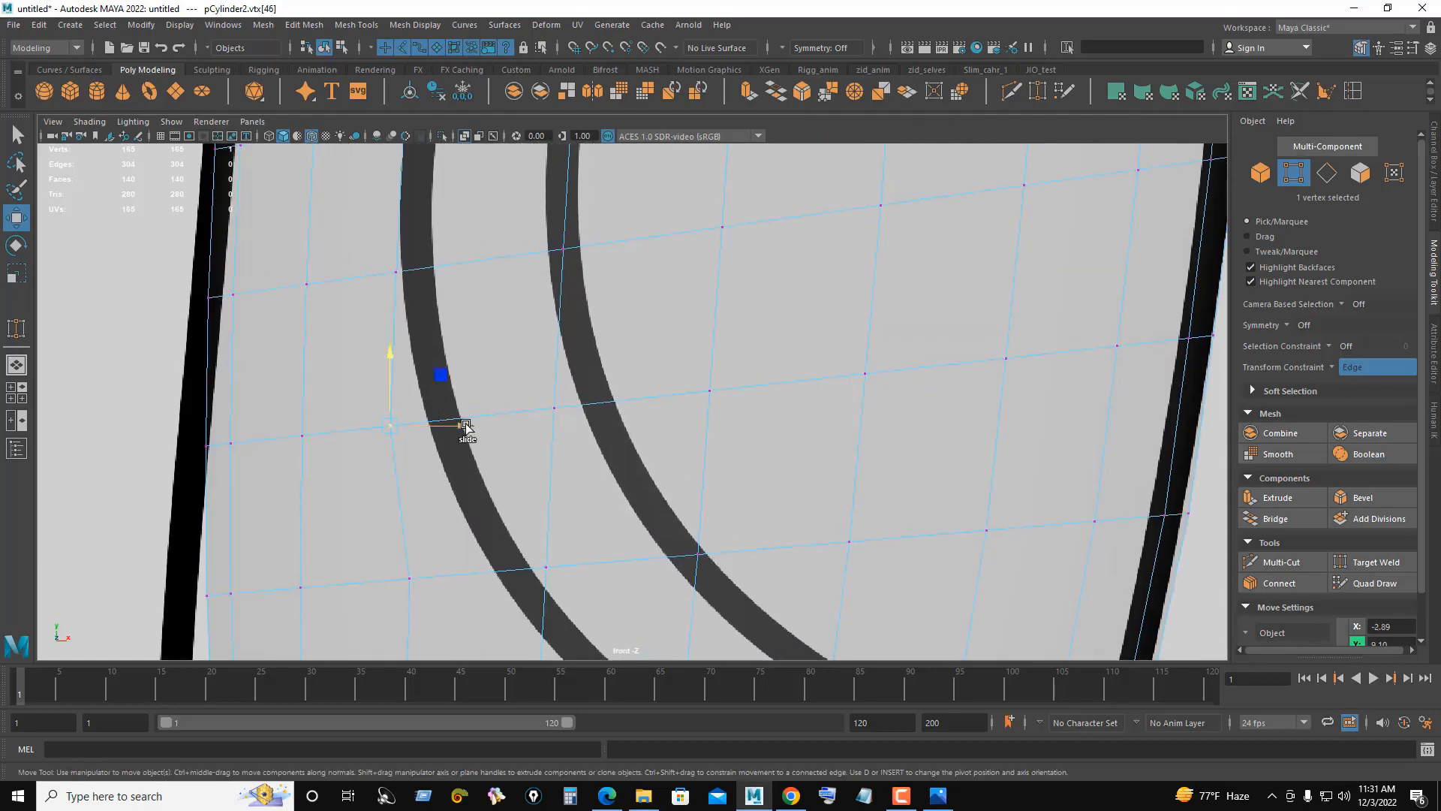
left_click_drag(465, 425, 517, 426)
middle_click_drag(476, 295, 501, 425, "alt")
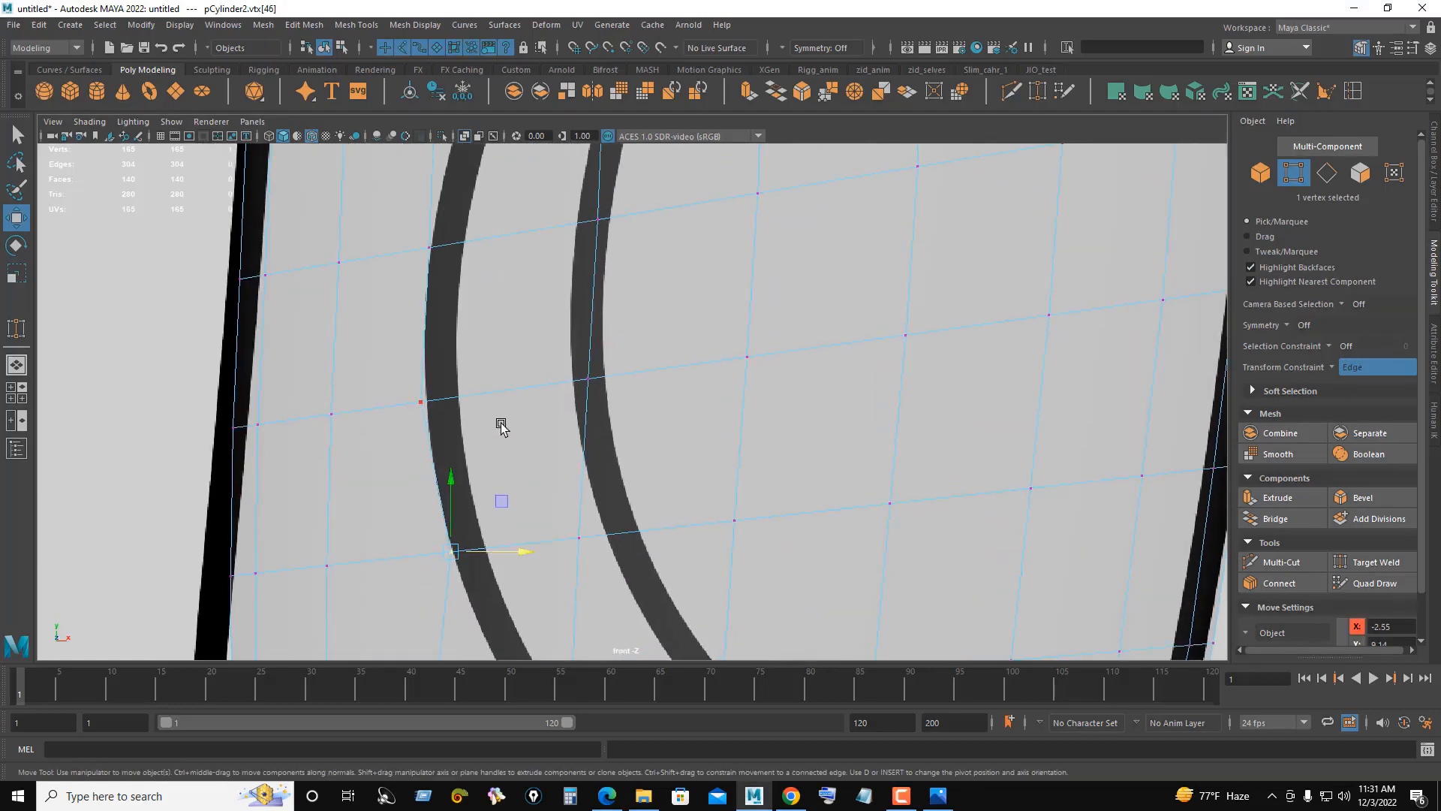
Step: Slide two neighbouring vertices sideways onto the left edge of the blueprint's outer curved line
left_click(416, 403)
left_click_drag(490, 404, 497, 403)
left_click_drag(492, 523, 428, 581)
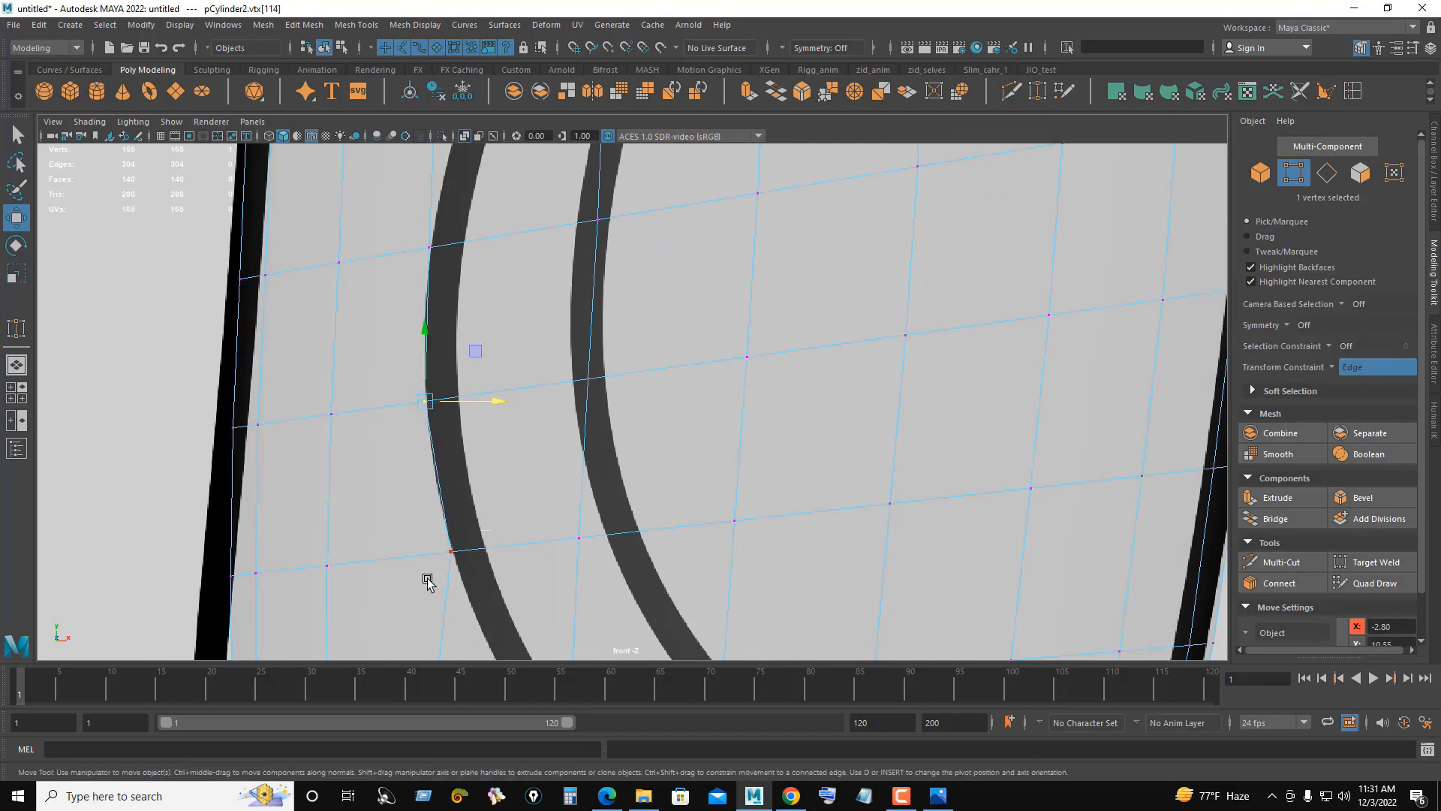
left_click_drag(526, 552, 525, 551)
Step: Slide the next two vertices higher up the column sideways onto the outer curved line
middle_click_drag(512, 398, 520, 571, "alt")
middle_click_drag(563, 340, 566, 494, "alt")
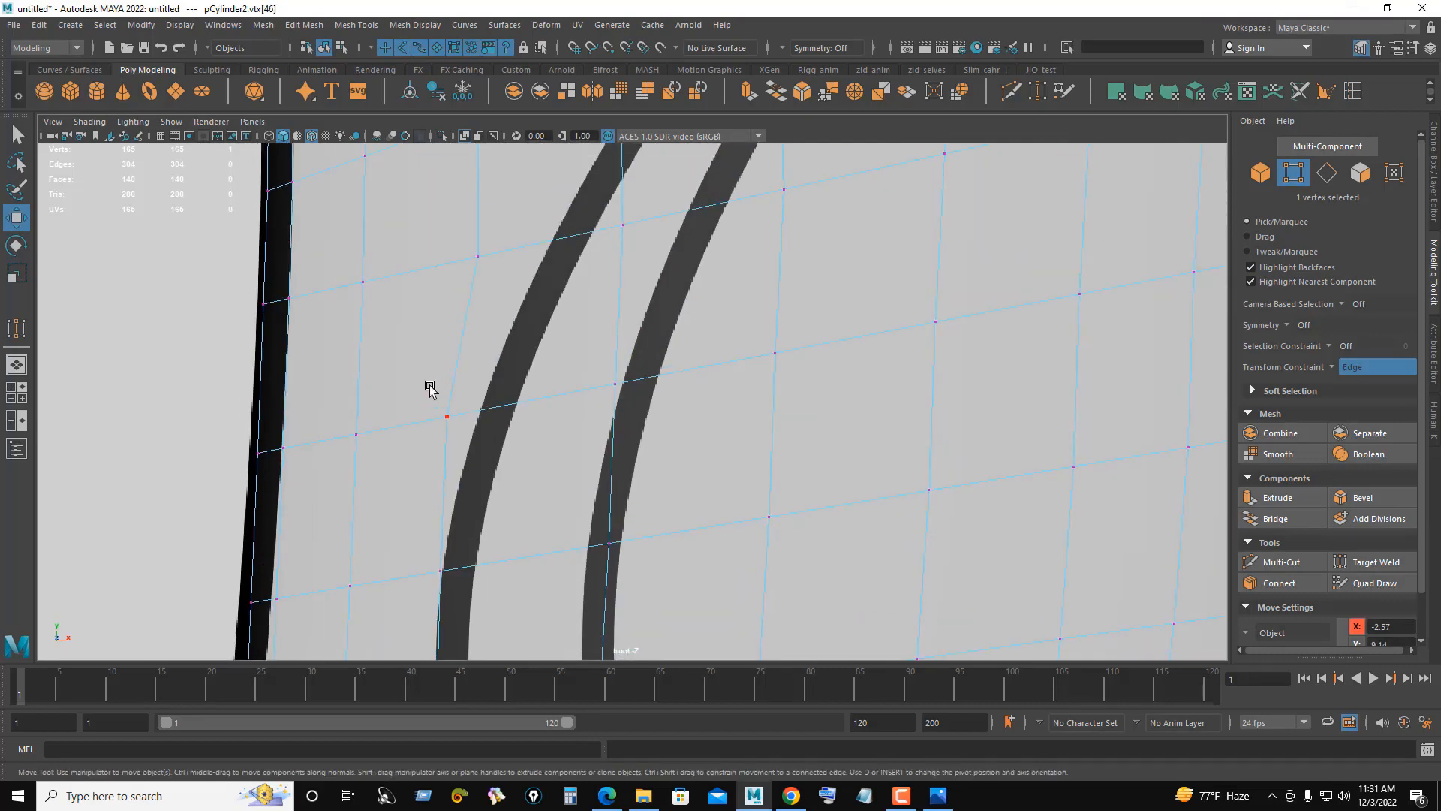
left_click_drag(517, 417, 563, 427)
middle_click_drag(515, 481, 528, 607, "alt")
left_click(447, 393)
left_click_drag(525, 405, 627, 400)
Step: Slide a vertex farther up, where the outer curved line leans right, sideways and vertically onto its outer edge
middle_click_drag(697, 279, 662, 461, "alt")
left_click(555, 386)
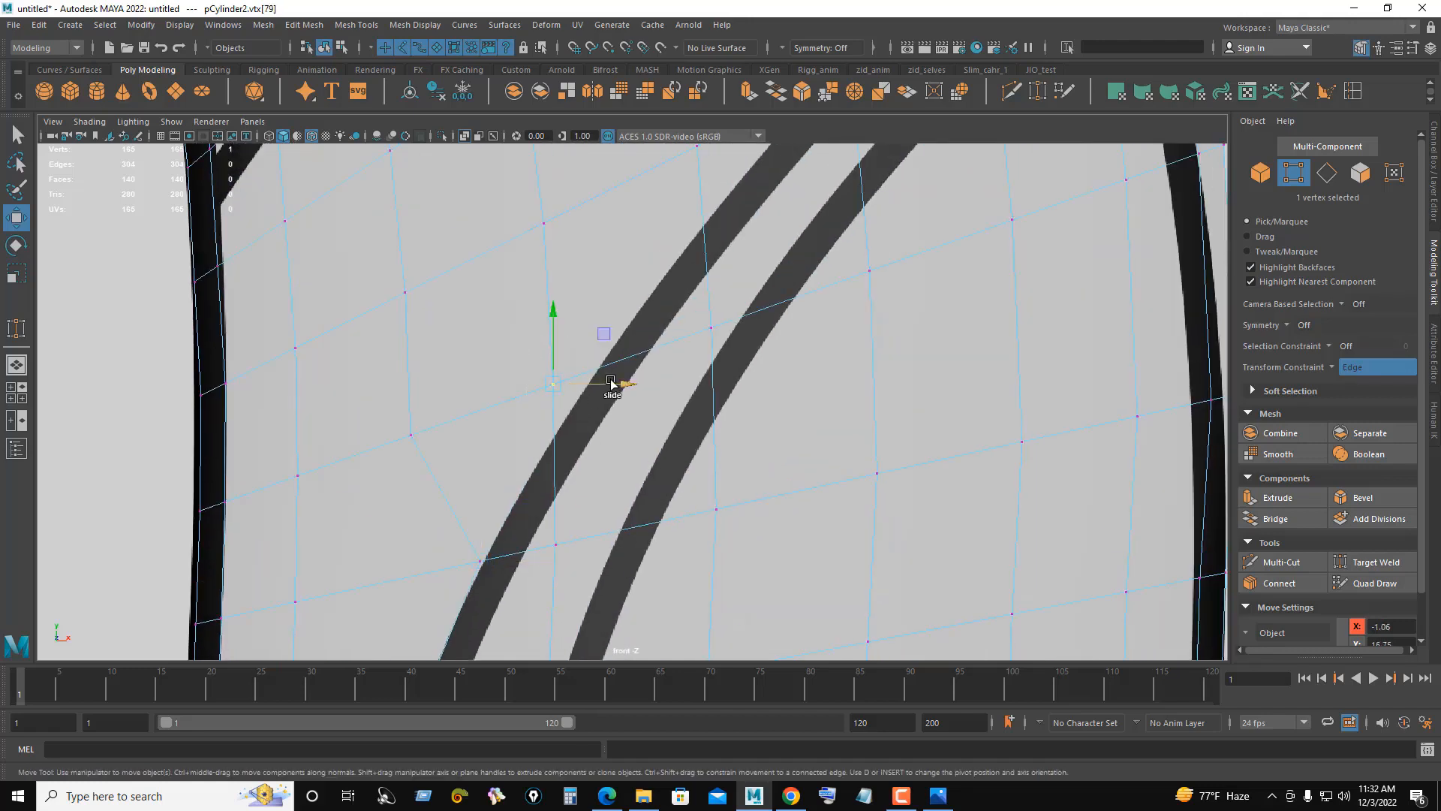
left_click_drag(623, 386, 644, 395)
left_click_drag(578, 311, 576, 347)
left_click_drag(633, 419, 632, 419)
Step: Switch to edge editing and slide two edges near the body's right contour up onto the outer curved line's upper end
middle_click_drag(670, 358, 616, 570, "alt")
right_click_drag(722, 430, 732, 400, "alt")
middle_click_drag(732, 401, 611, 530, "alt")
right_click_drag(758, 473, 1017, 456, "alt")
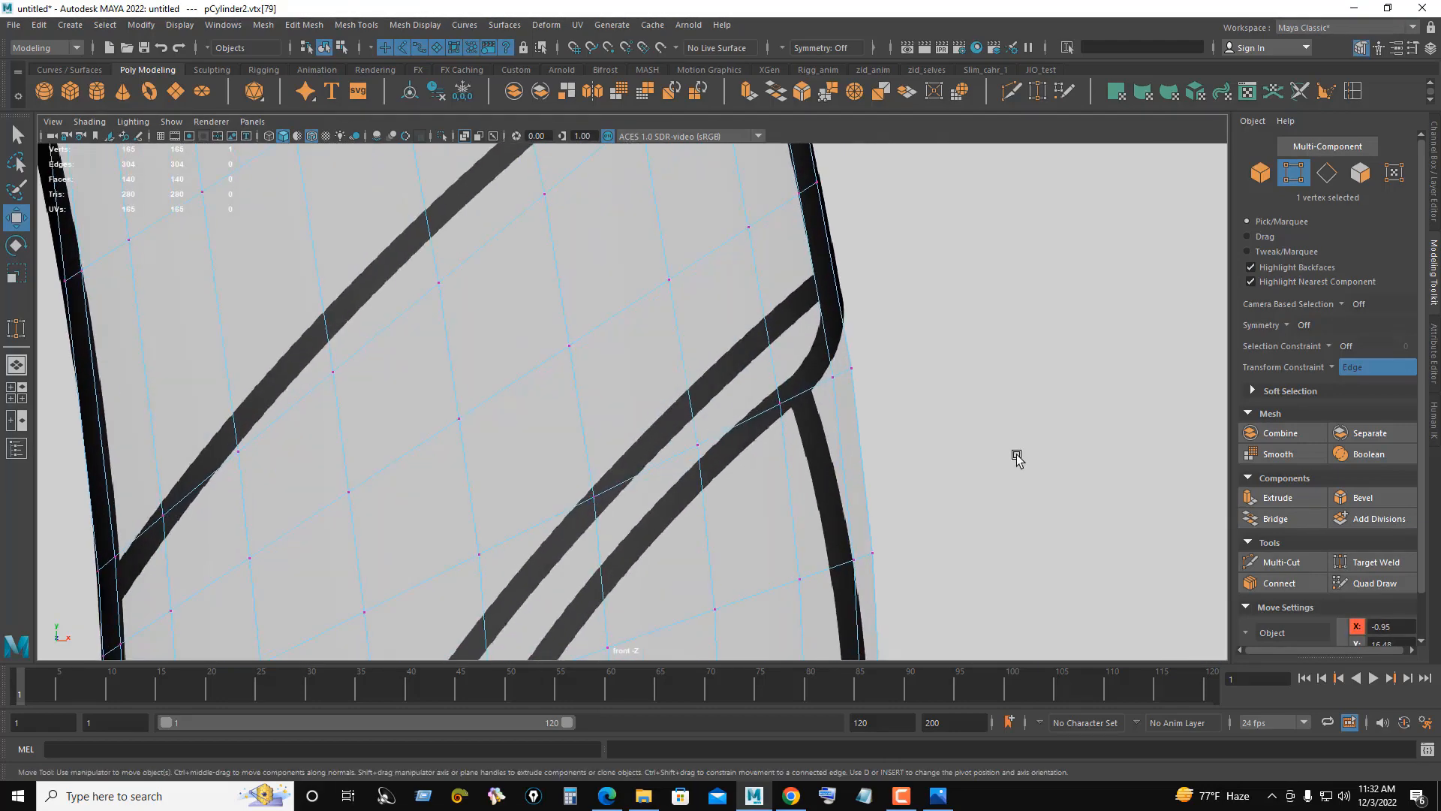
middle_click_drag(909, 345, 857, 392, "alt")
right_click_drag(858, 393, 852, 340)
left_click(795, 417)
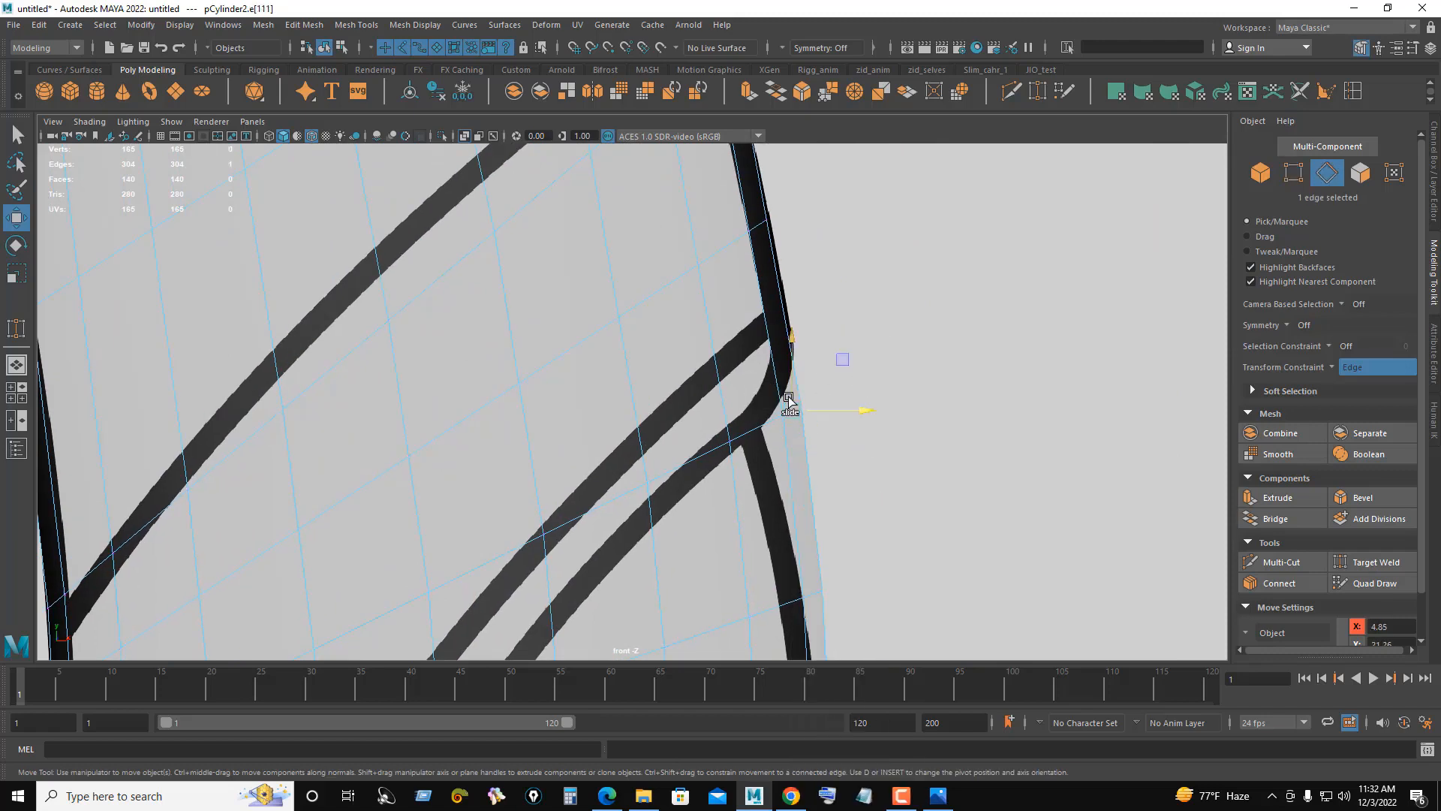
left_click_drag(788, 400, 772, 240)
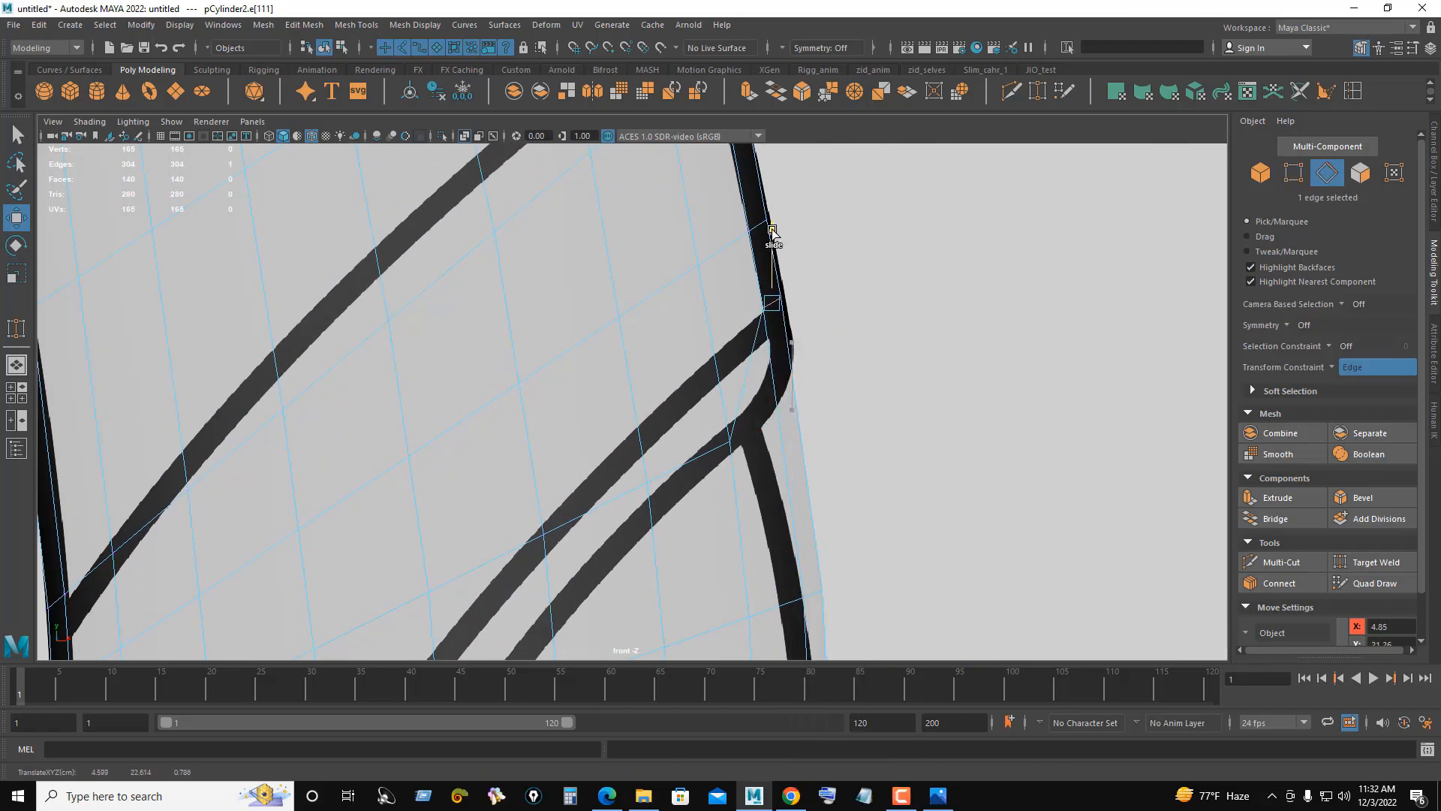
left_click(704, 467)
left_click_drag(691, 386, 660, 315)
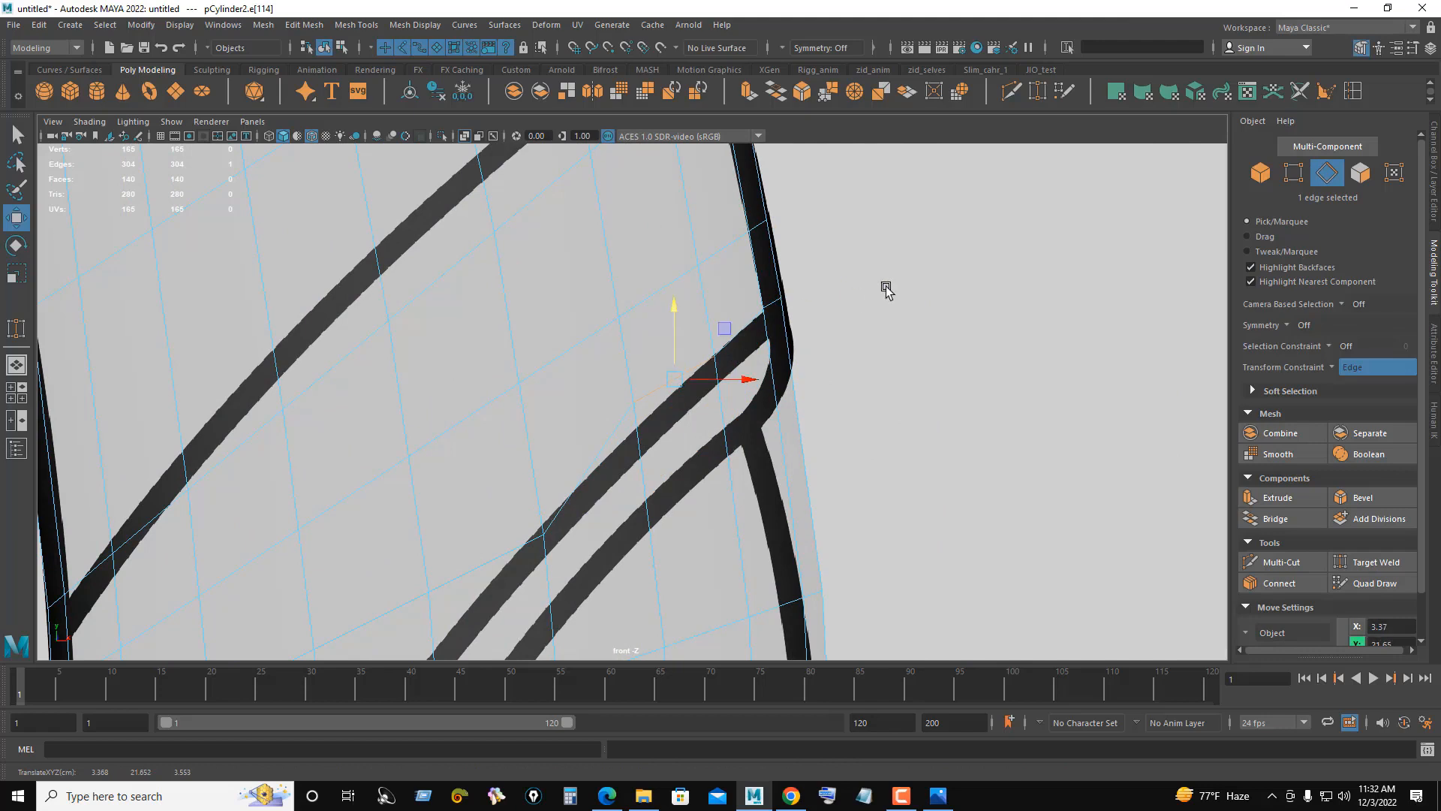
Step: Switch to vertex editing and slide the vertices along the outer curved line's upper end vertically onto its edge
right_click_drag(886, 289, 787, 309)
left_click_drag(633, 333, 641, 354)
middle_click_drag(638, 482, 704, 362, "alt")
left_click_drag(642, 434, 603, 330)
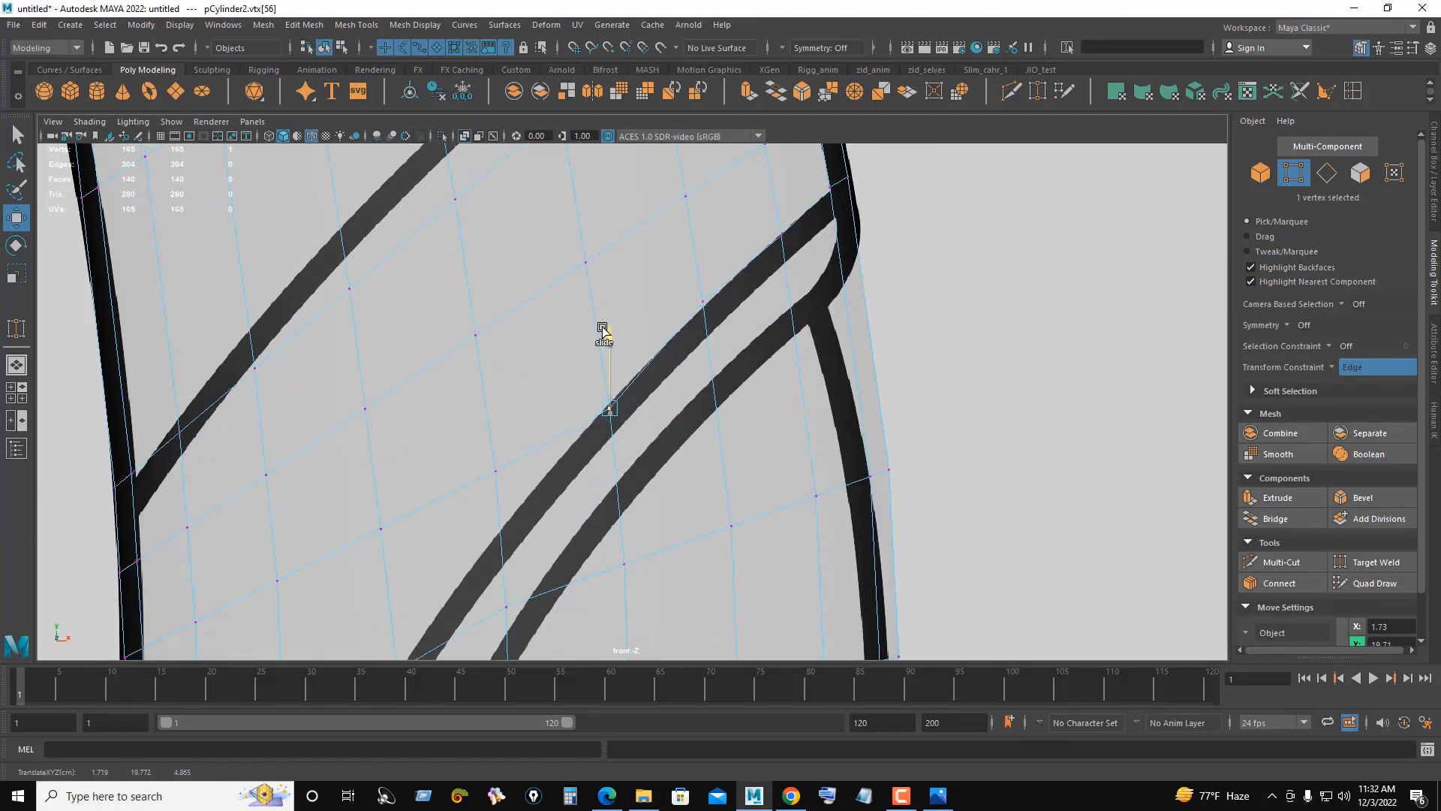
left_click(706, 299)
left_click_drag(703, 236, 709, 235)
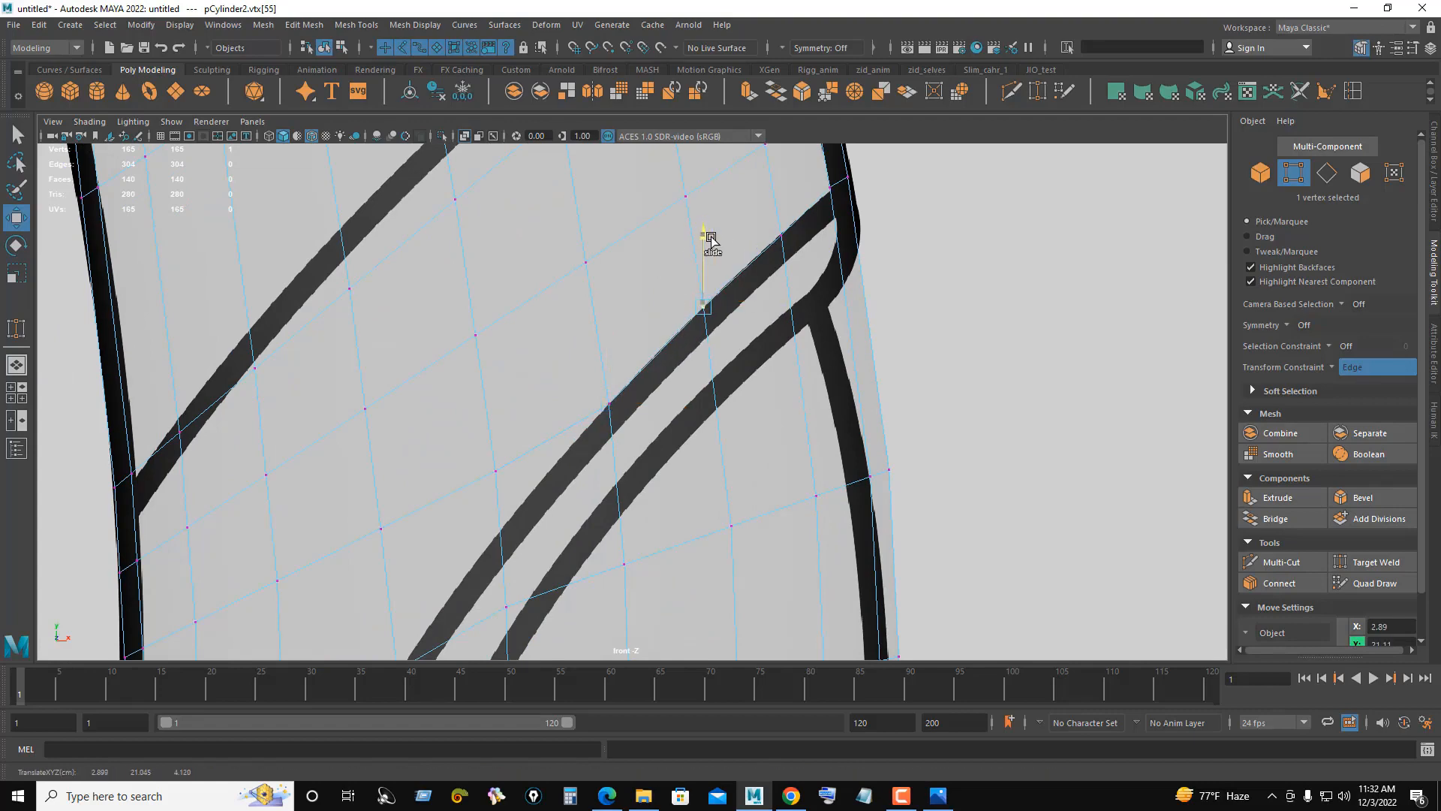
middle_click_drag(794, 235, 798, 366, "alt")
left_click_drag(808, 298, 823, 337)
left_click_drag(820, 316, 820, 250)
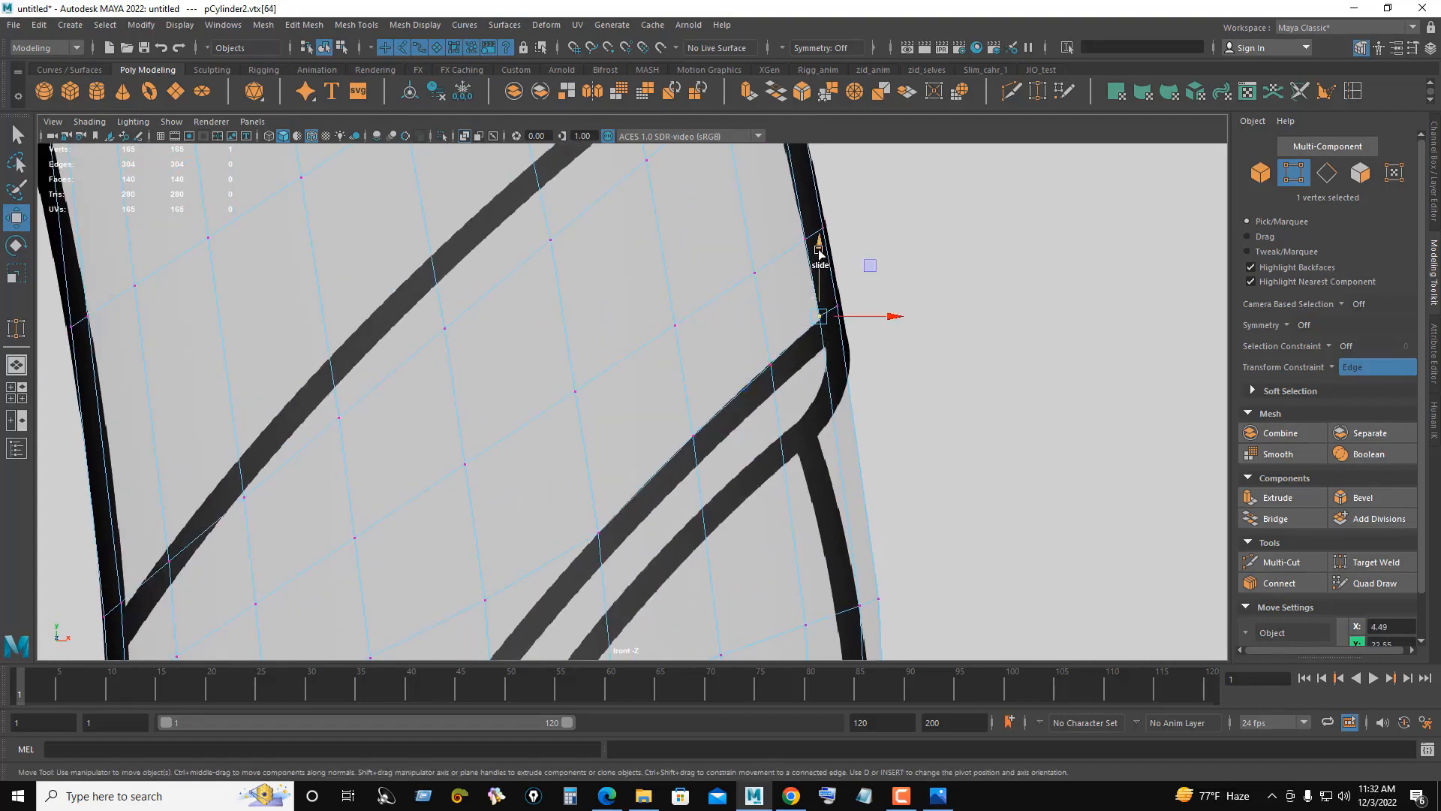
Step: Slide the remaining off-line vertex midway along the upper bend down onto the outer curved line
scroll(794, 403, "down", 3)
middle_click_drag(623, 487, 711, 312, "alt")
scroll(653, 323, "up", 1)
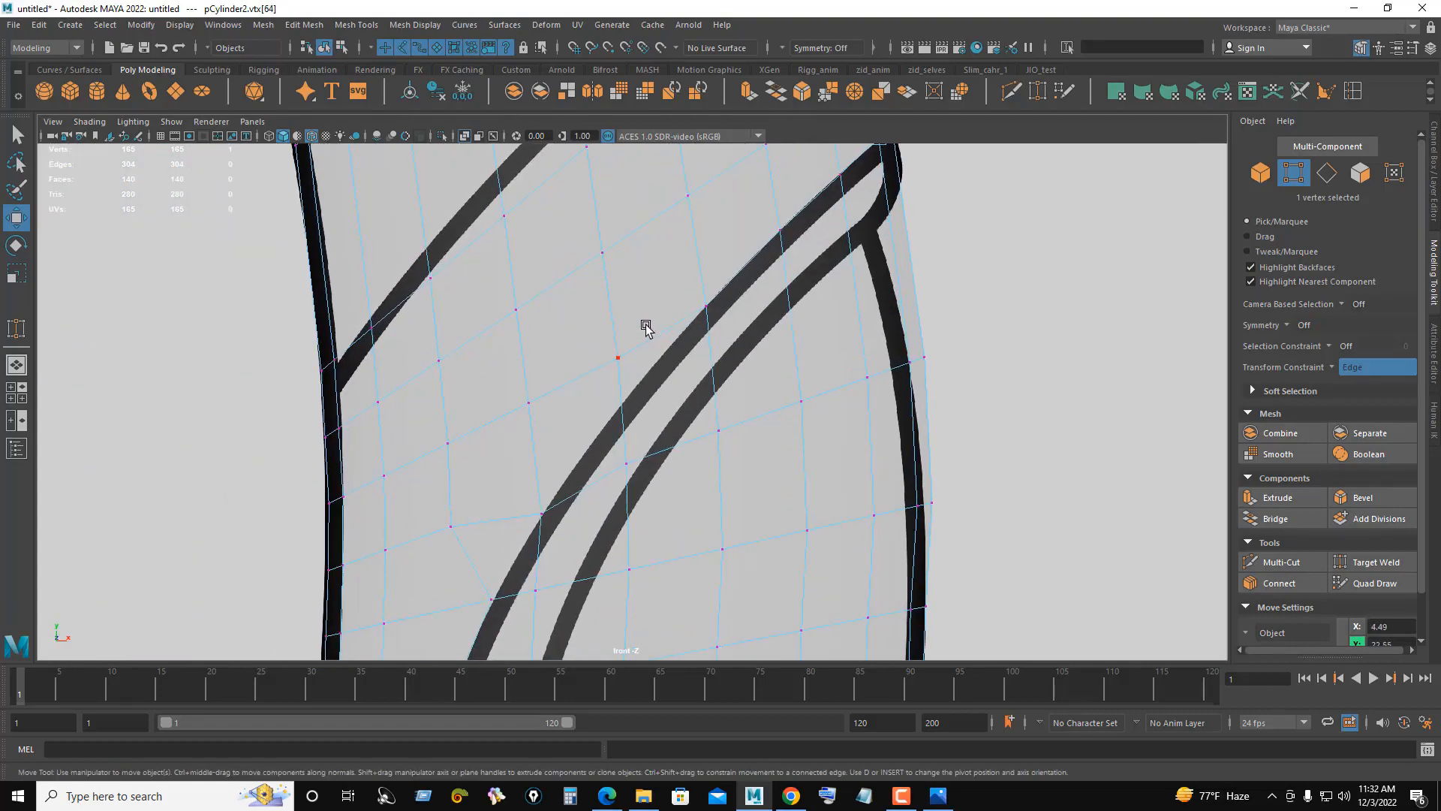
left_click_drag(643, 324, 583, 403)
left_click_drag(623, 295, 627, 328)
Step: Slide two neighbouring vertices at the body's lower bend onto the outer edge of the outer curved line
middle_click_drag(631, 342, 680, 257, "alt")
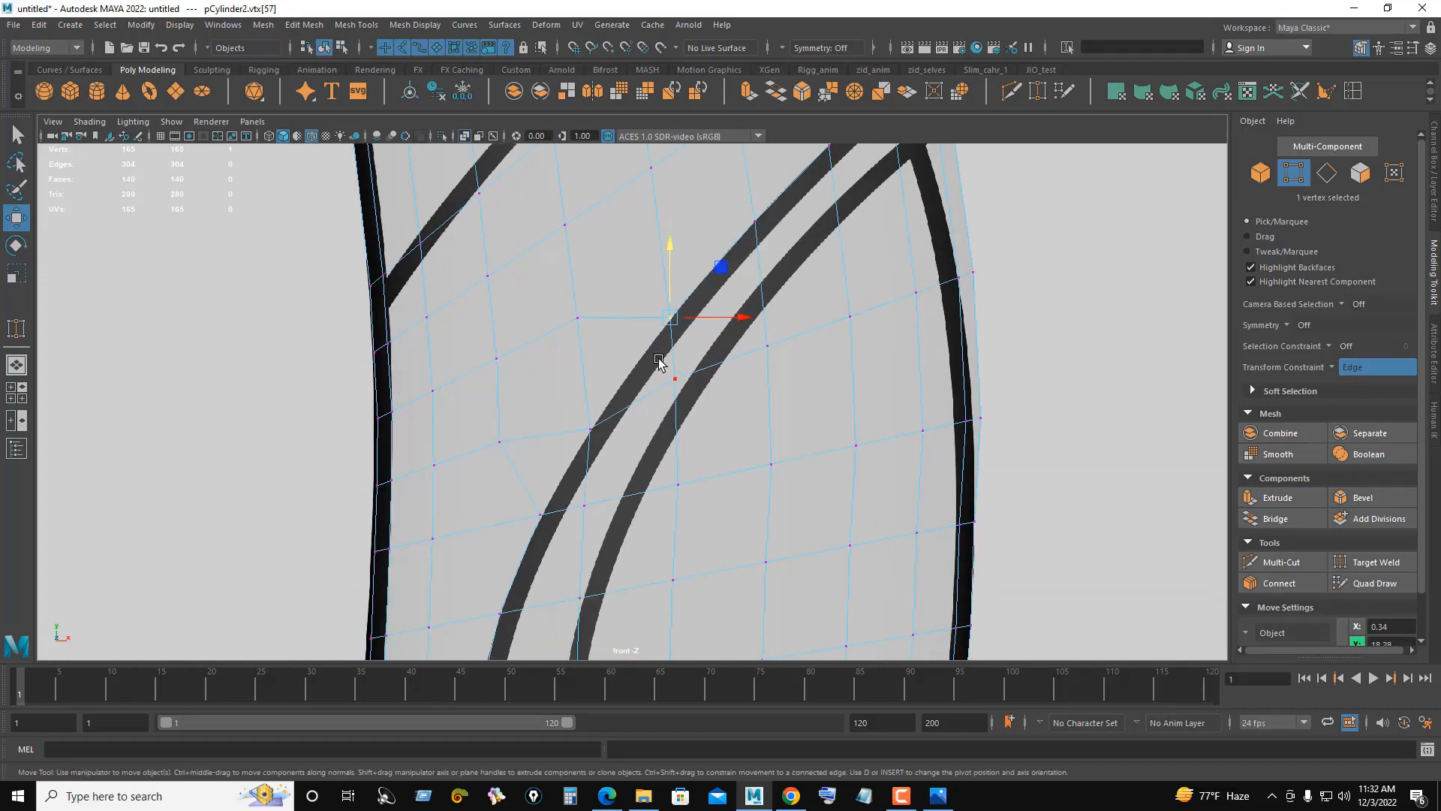
scroll(760, 426, "down", 6)
middle_click_drag(588, 463, 576, 304, "alt")
scroll(698, 525, "up", 2)
middle_click_drag(705, 543, 701, 471, "alt")
scroll(525, 503, "up", 3)
middle_click_drag(609, 571, 588, 514, "alt")
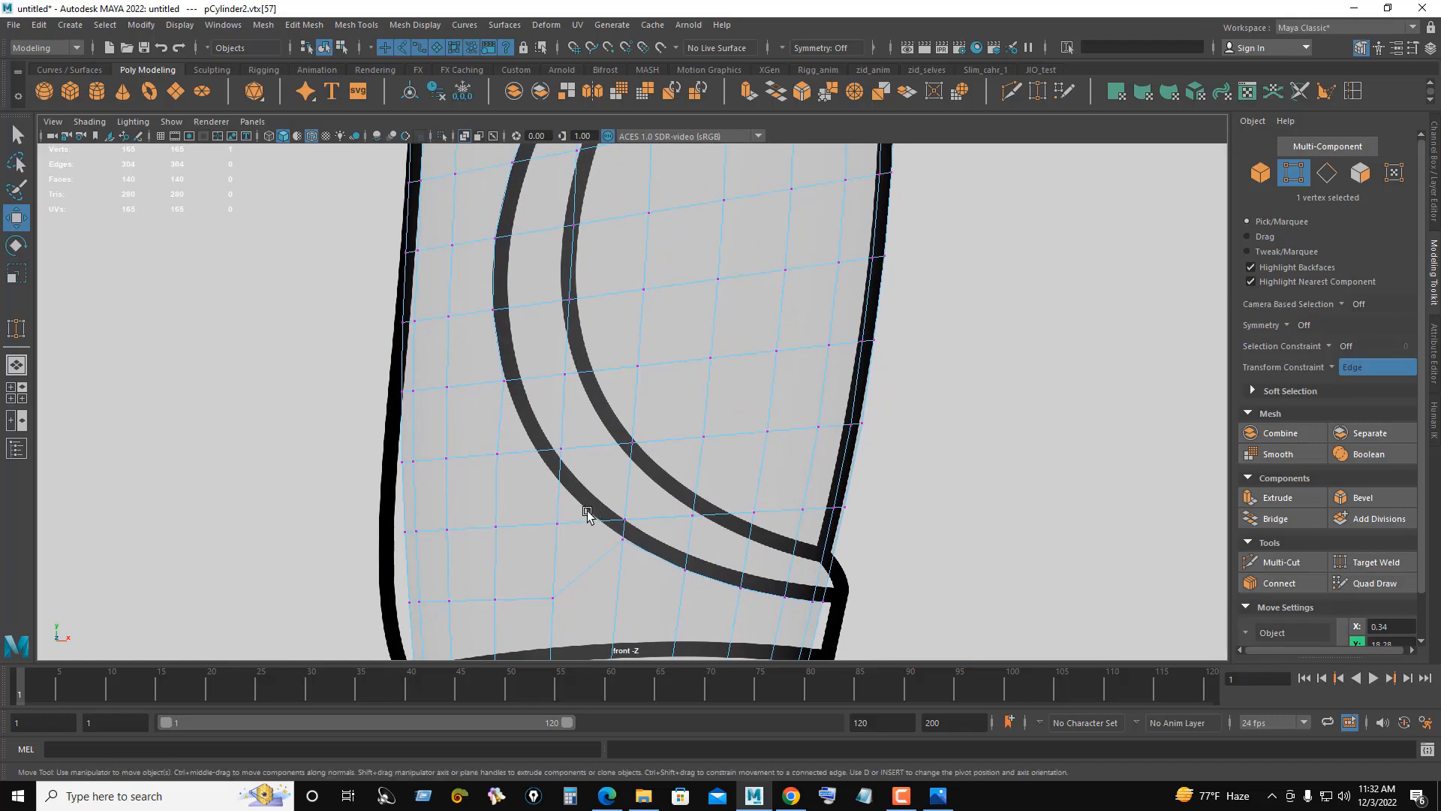
left_click_drag(584, 491, 539, 548)
left_click_drag(632, 522, 646, 521)
left_click_drag(573, 453, 576, 427)
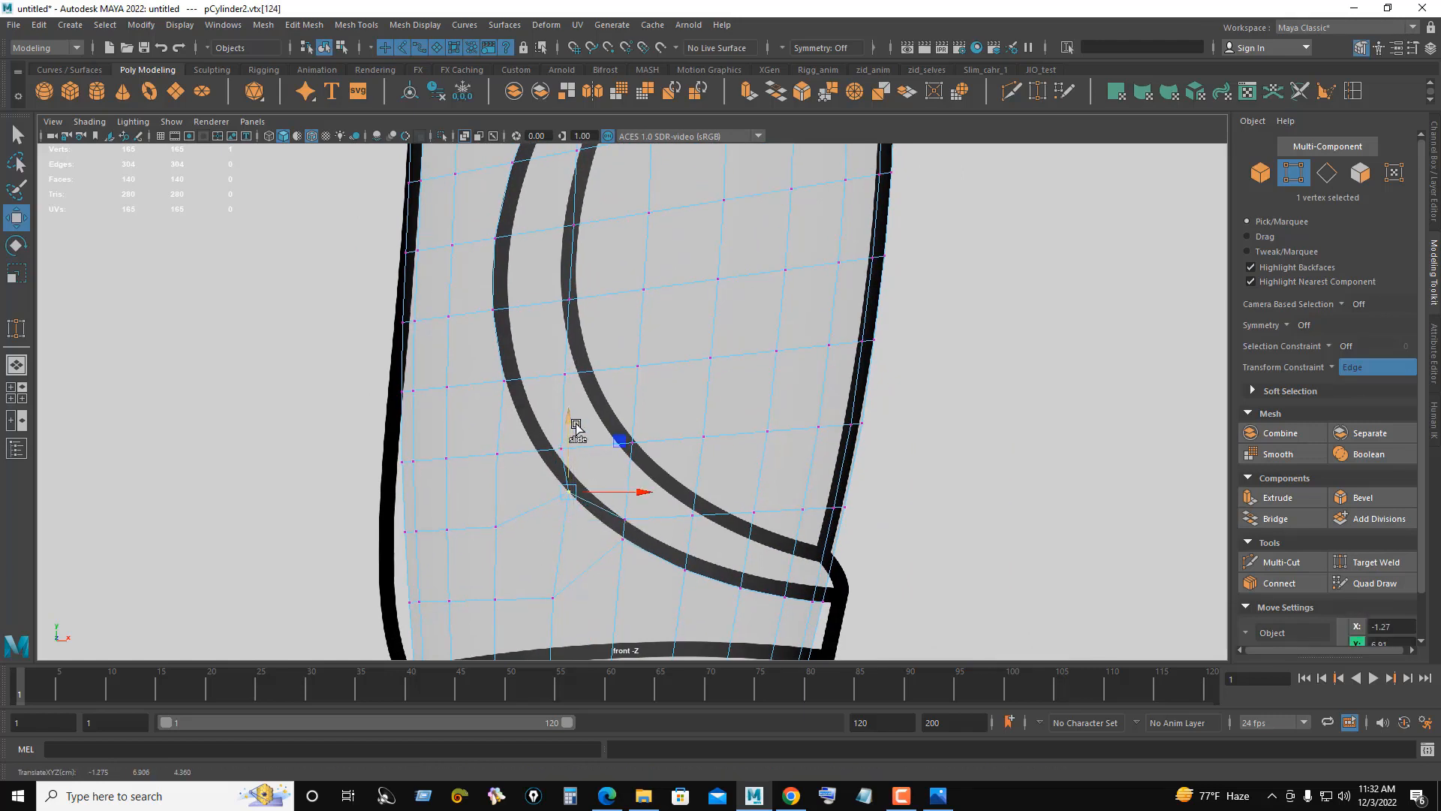
scroll(576, 428, "up", 2)
left_click_drag(494, 446, 460, 482)
left_click_drag(542, 467, 607, 468)
Step: Check the vertices along the lower bend against the blueprint and return the body to object selection
scroll(541, 457, "down", 5)
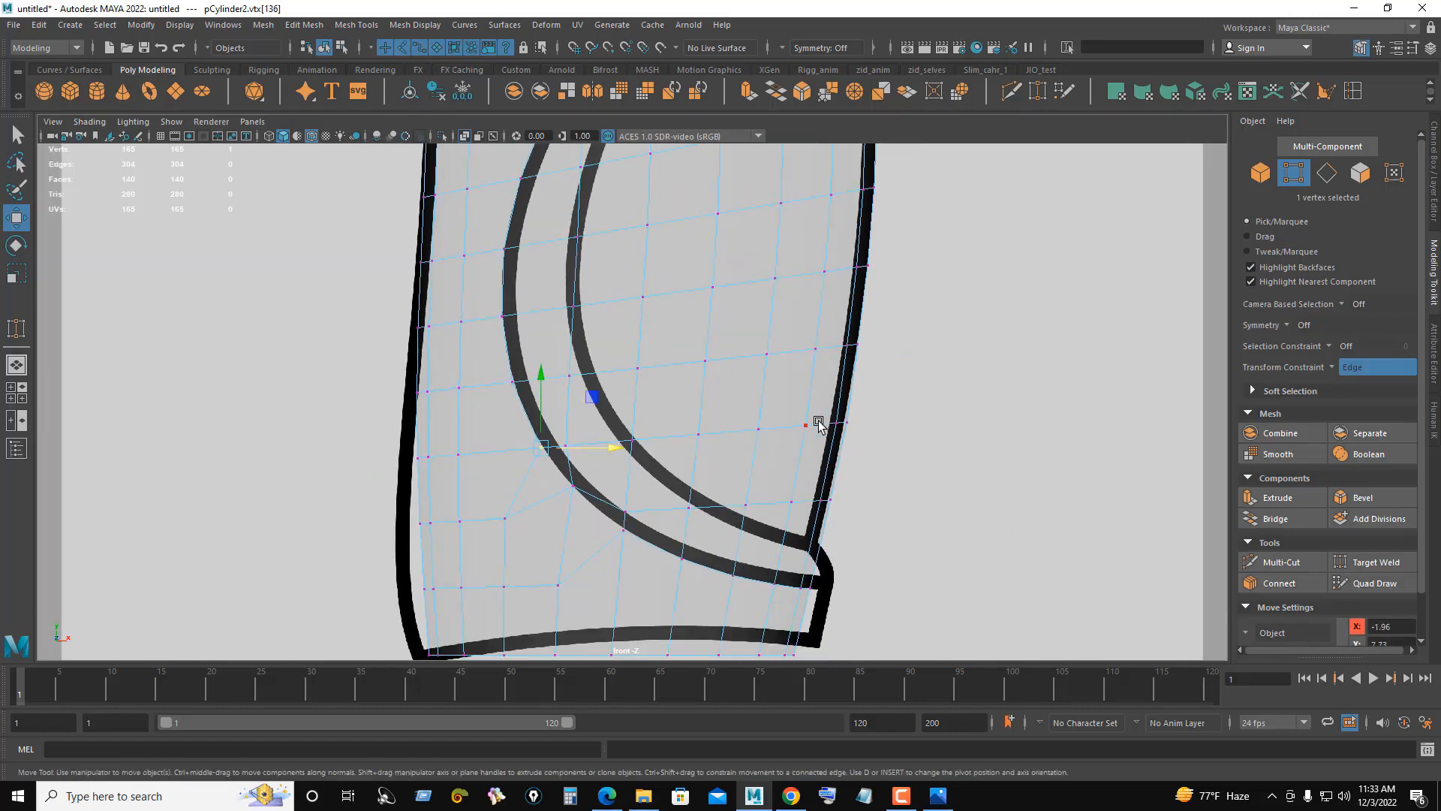
scroll(634, 512, "up", 5)
middle_click_drag(609, 534, 583, 467, "alt")
scroll(705, 507, "up", 1)
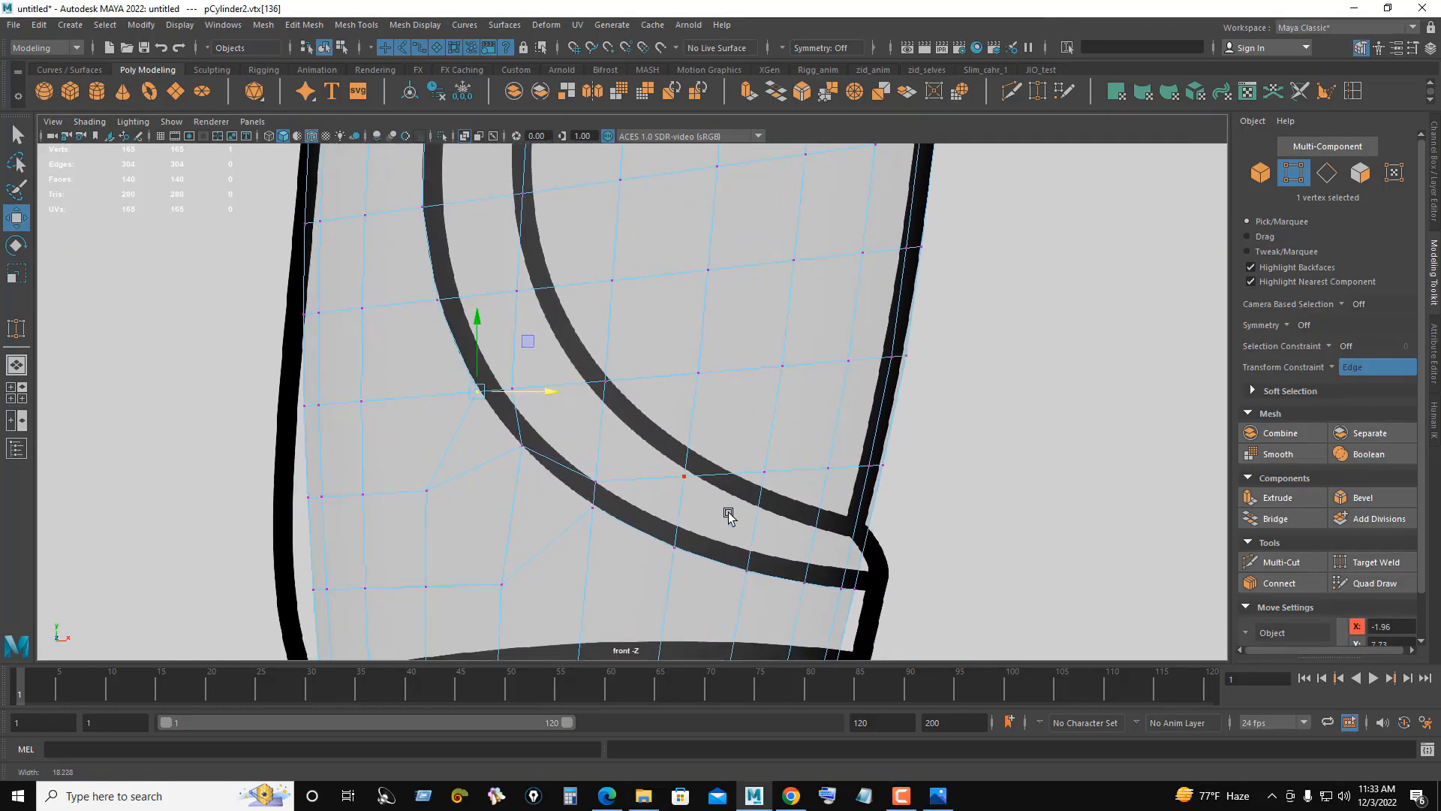
middle_click_drag(727, 515, 707, 467, "alt")
right_click_drag(804, 259, 856, 240)
scroll(766, 422, "down", 2)
middle_click_drag(682, 445, 683, 521, "alt")
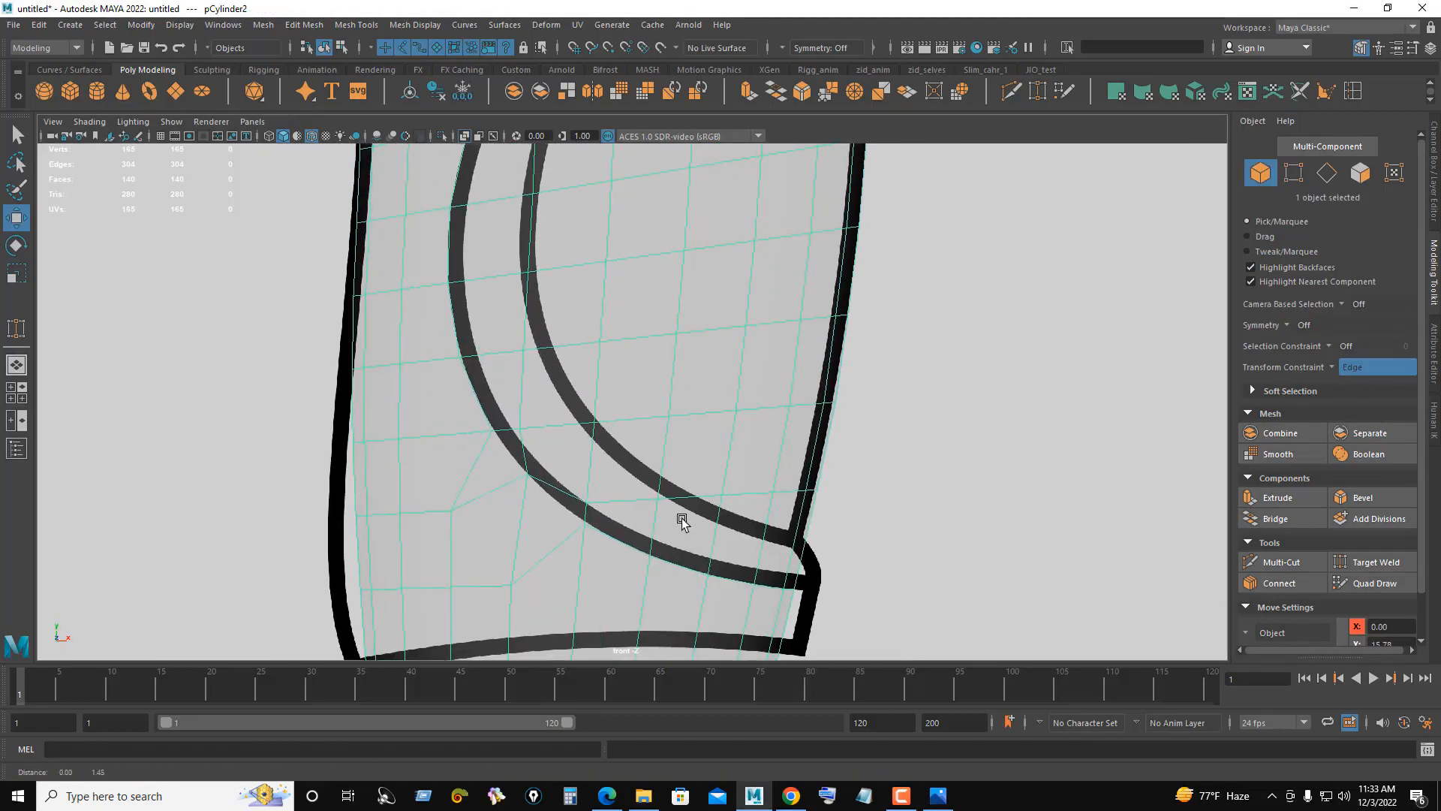
Step: Use Multi-Cut to add two edges joining the vertices along the outer curved line's lower bend
left_click(1010, 95)
scroll(756, 608, "up", 2)
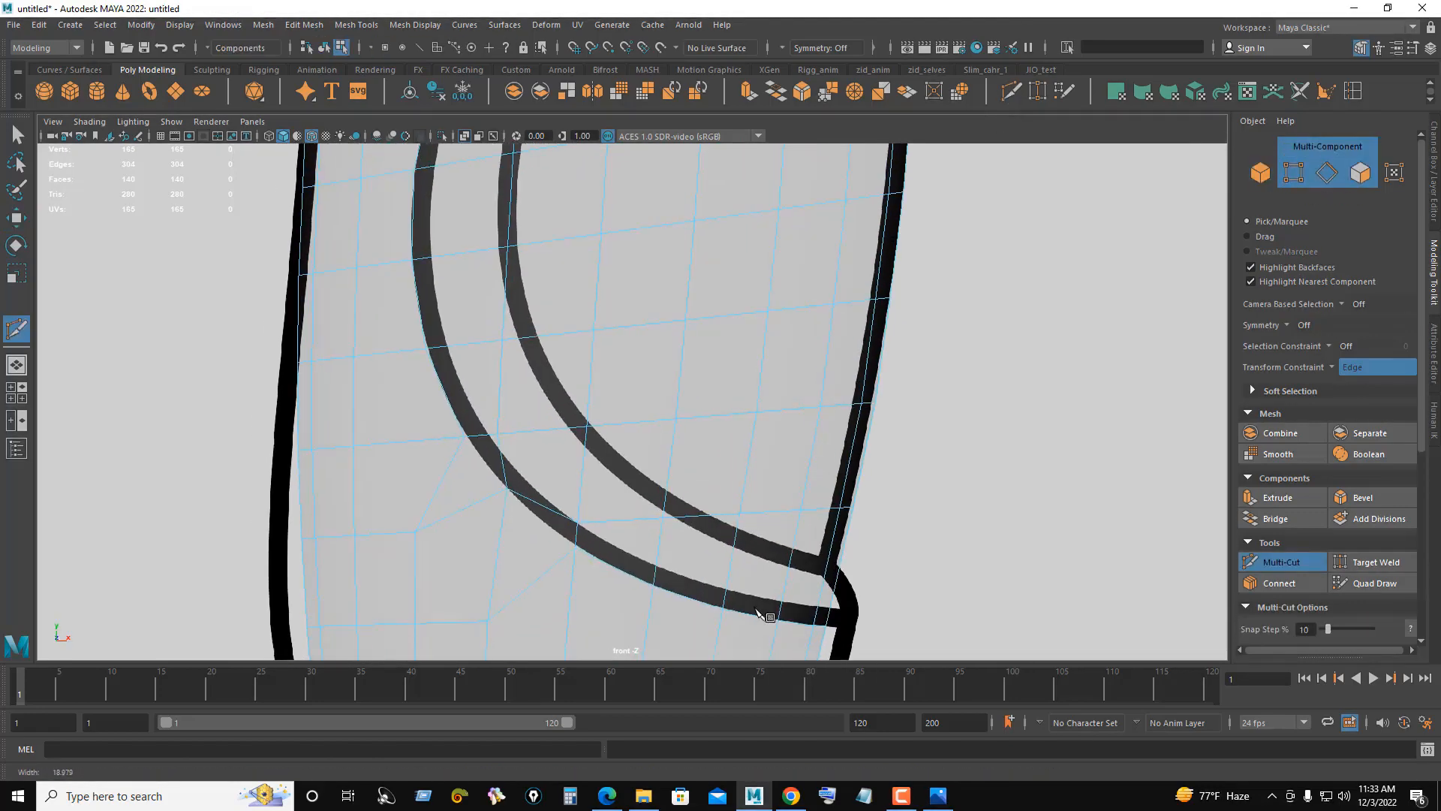
left_click(577, 554)
left_click(504, 501)
right_click(503, 507)
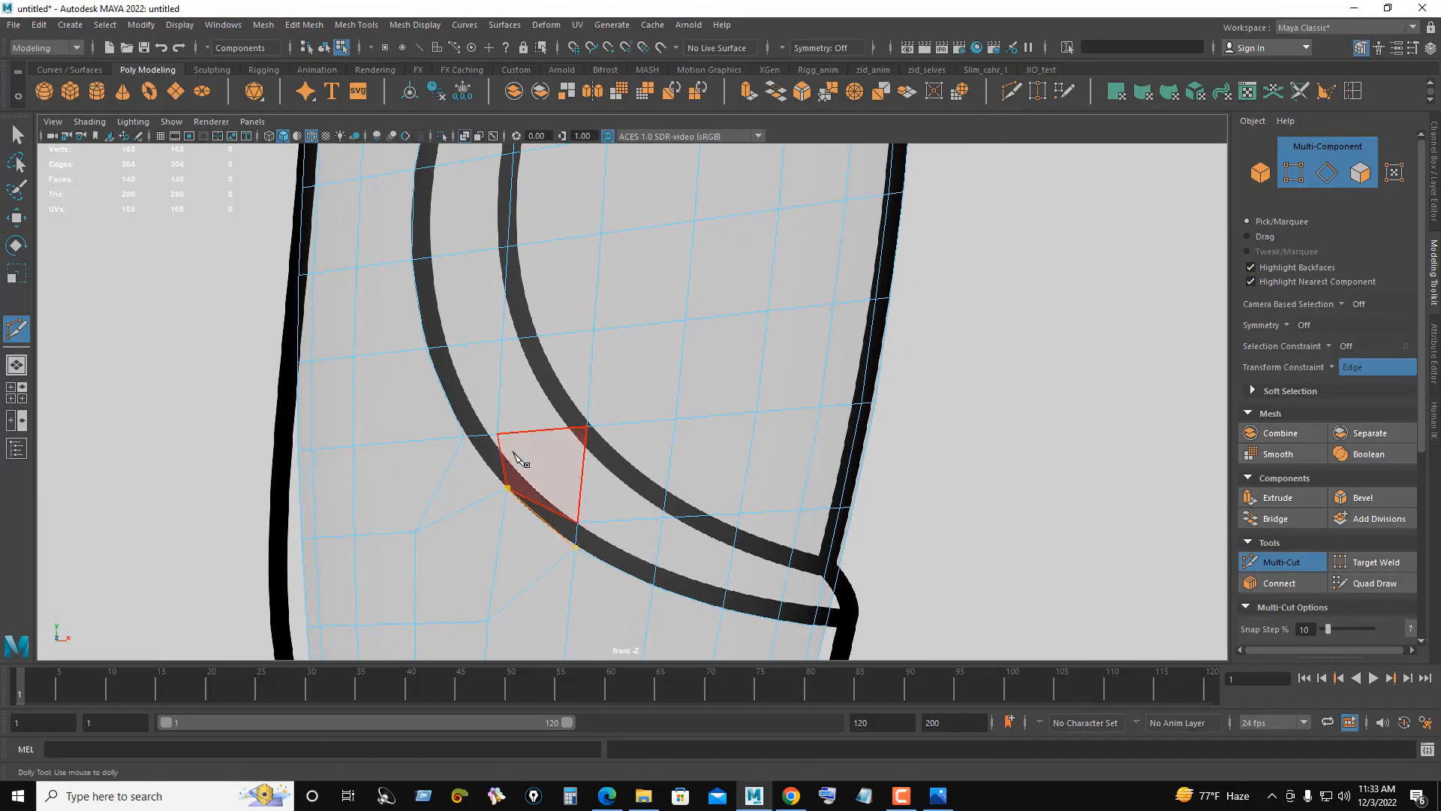
left_click(510, 449)
left_click_drag(500, 452, 513, 527)
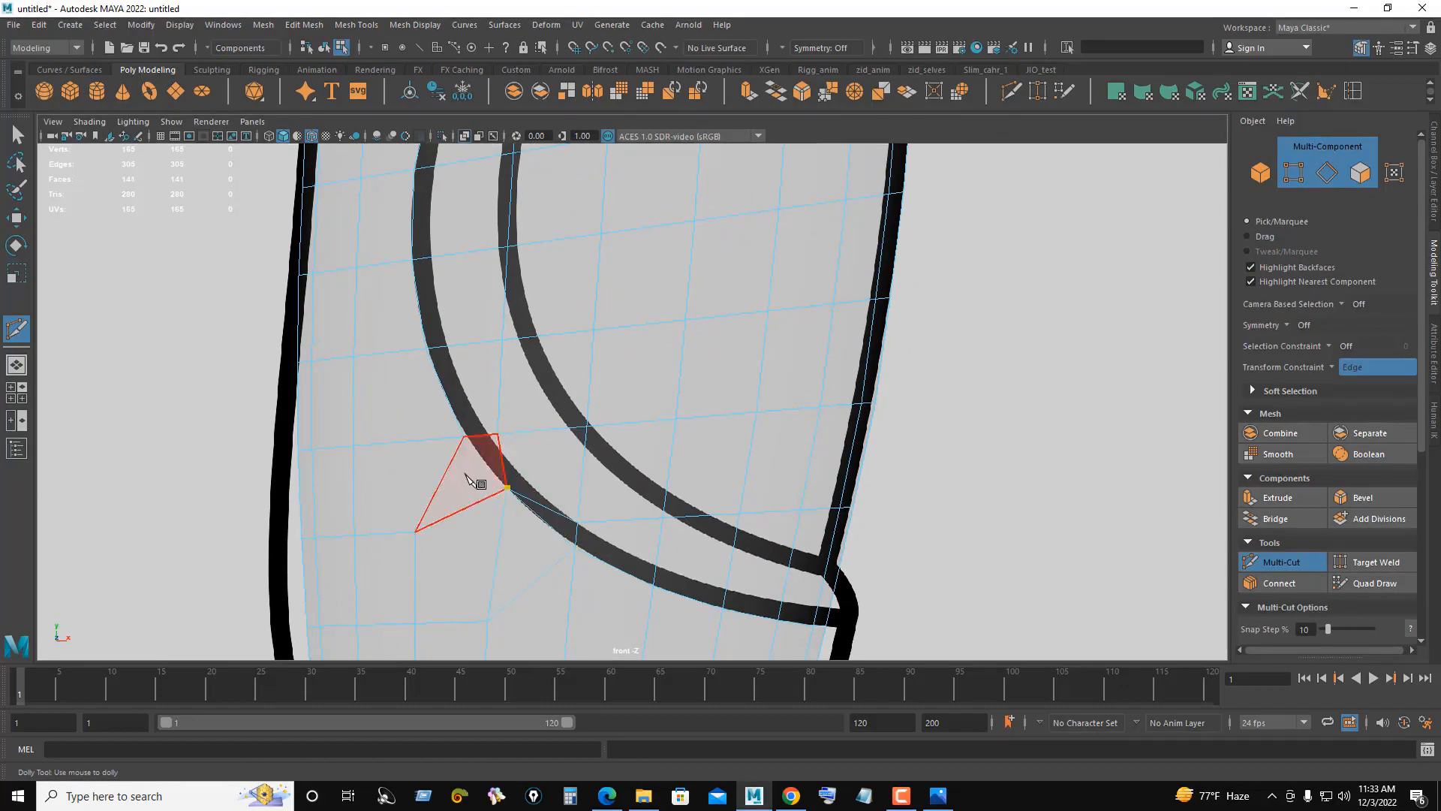
left_click_drag(456, 458, 487, 379)
right_click(487, 378)
Step: Cut two connecting edges between the vertices along the outer curved line's upper bend
right_click_drag(591, 441, 548, 357, "alt")
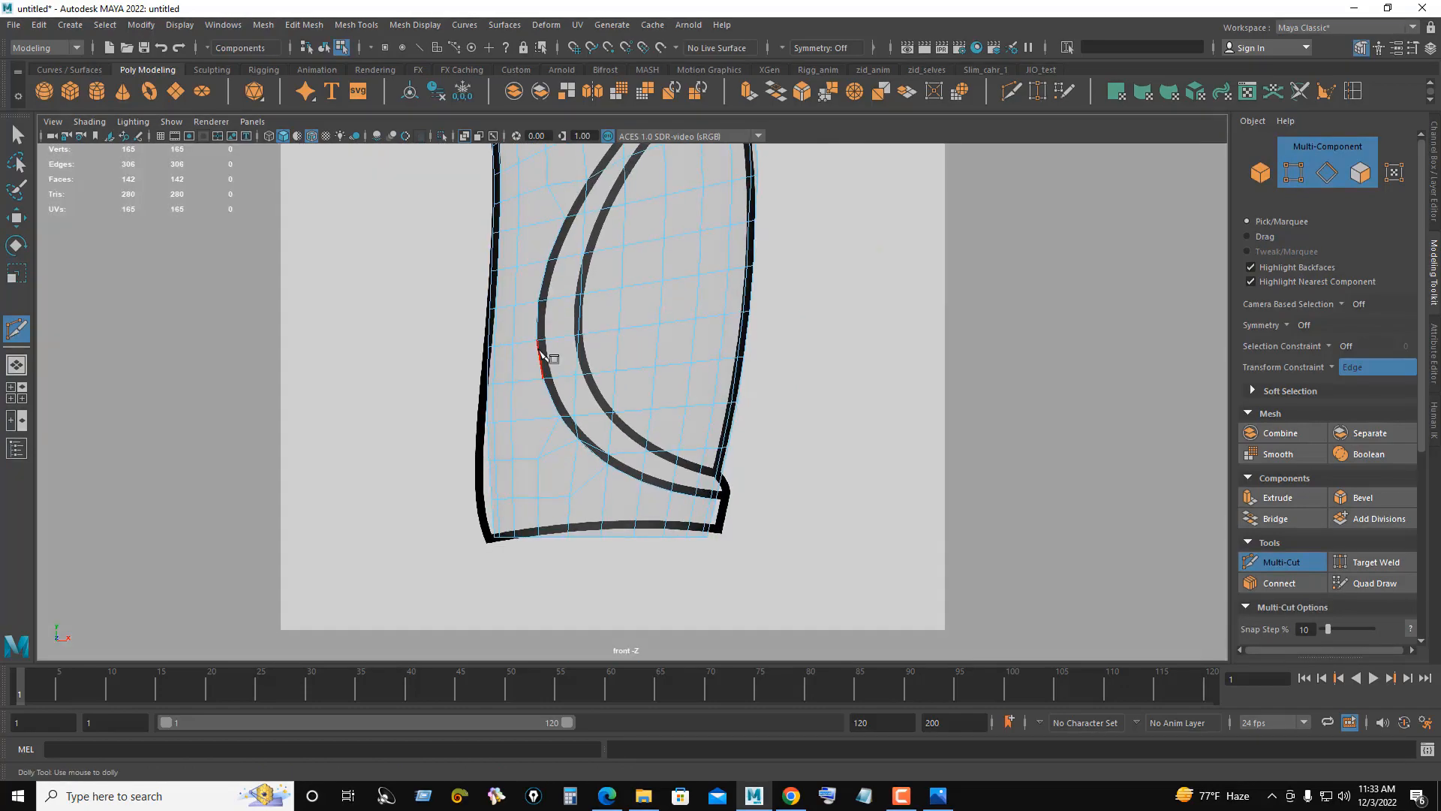
middle_click_drag(639, 173, 627, 450, "alt")
right_click_drag(627, 451, 901, 491, "alt")
middle_click_drag(476, 534, 492, 497, "alt")
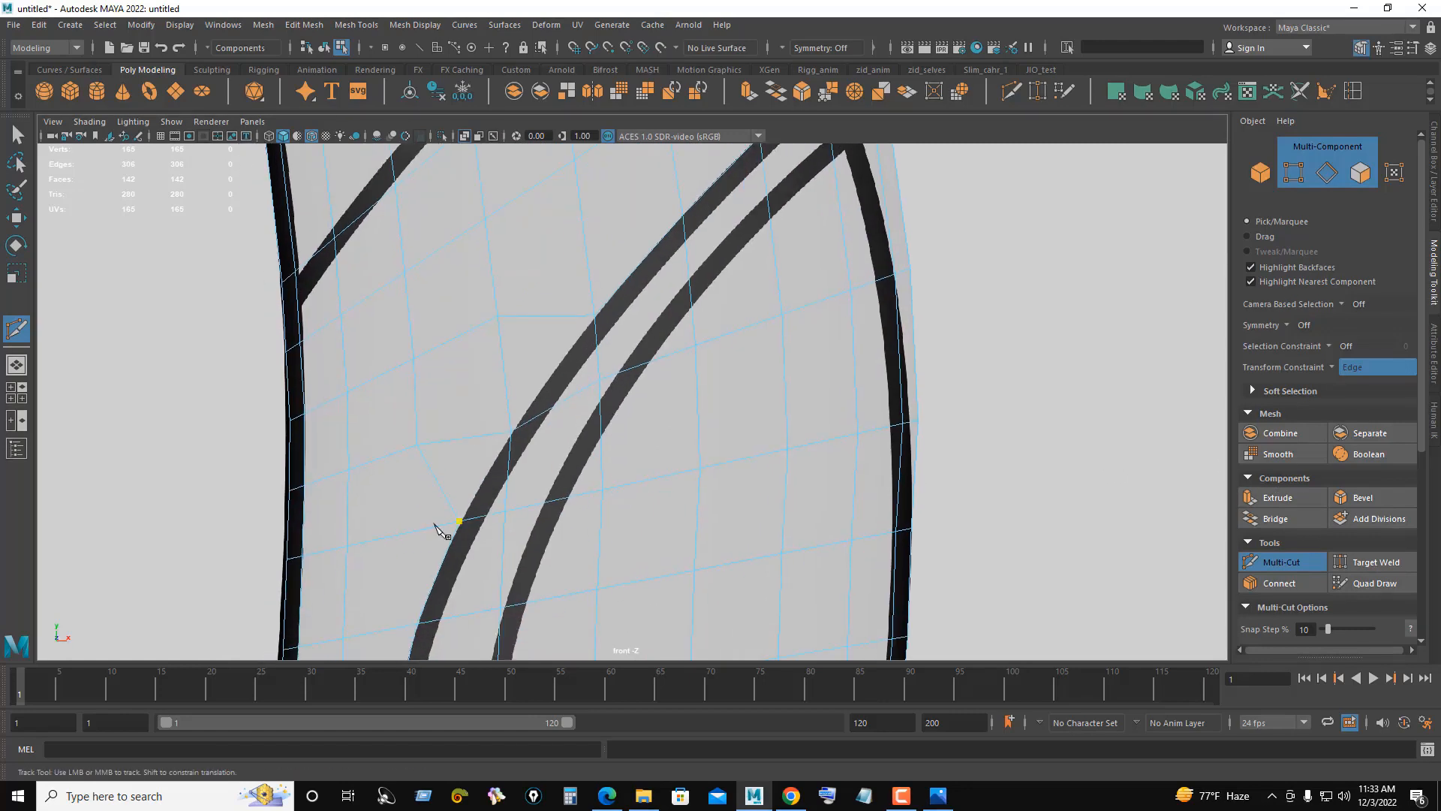
right_click(503, 474)
left_click(511, 431)
right_click_drag(418, 456, 326, 449, "alt")
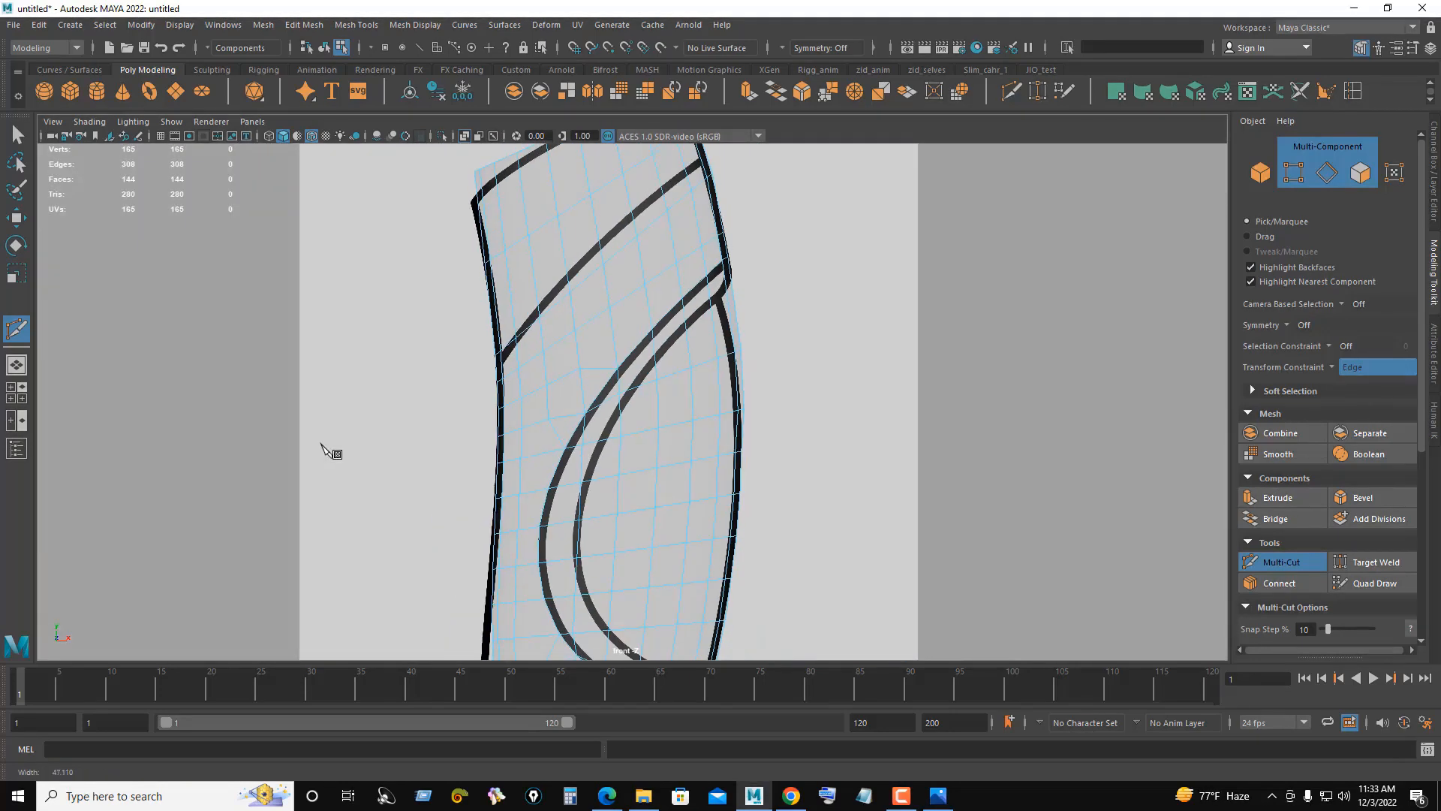
Step: Return to object selection, turn off the see-through display and inspect the edge flow along the curve
right_click_drag(863, 312, 837, 360)
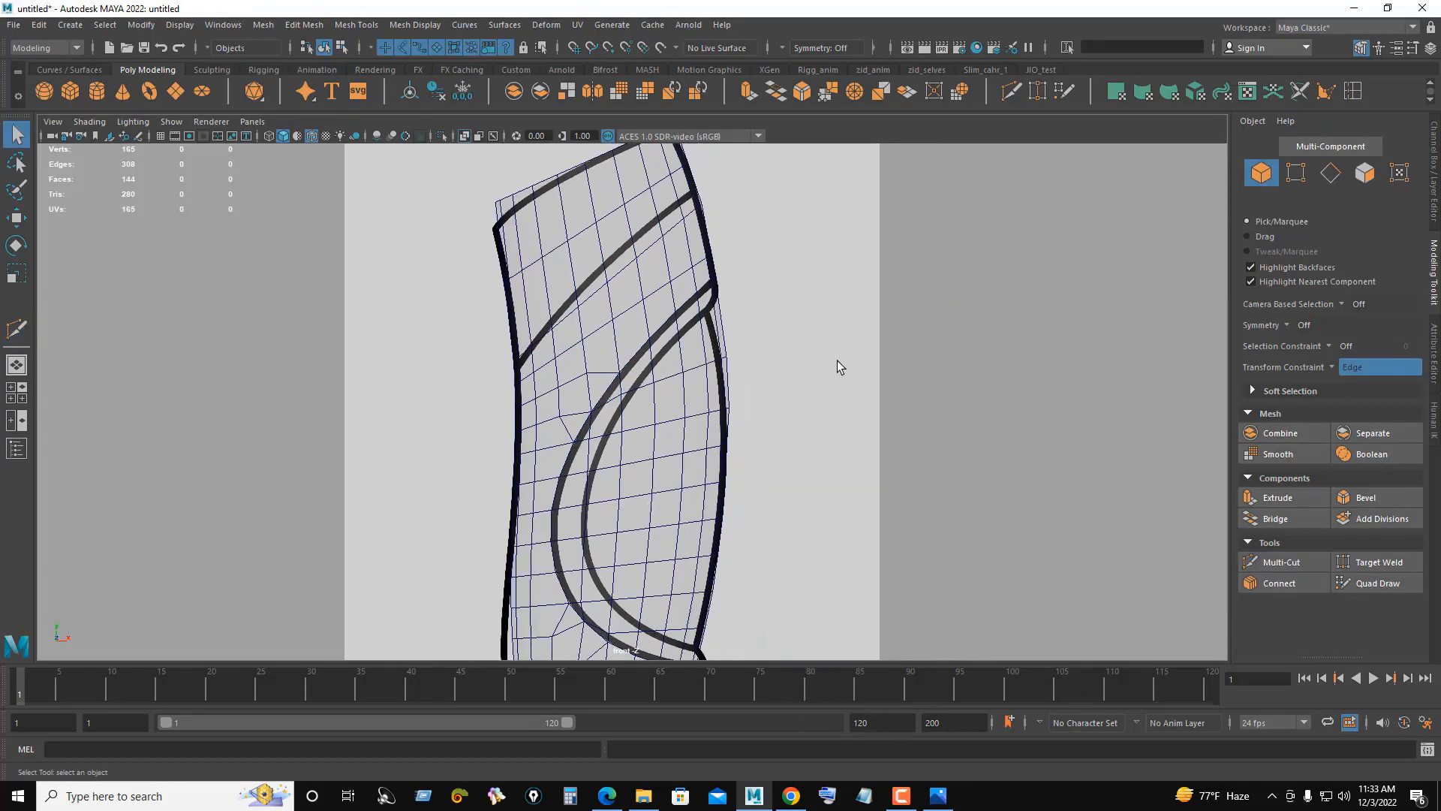
left_click(464, 139)
left_click(461, 214)
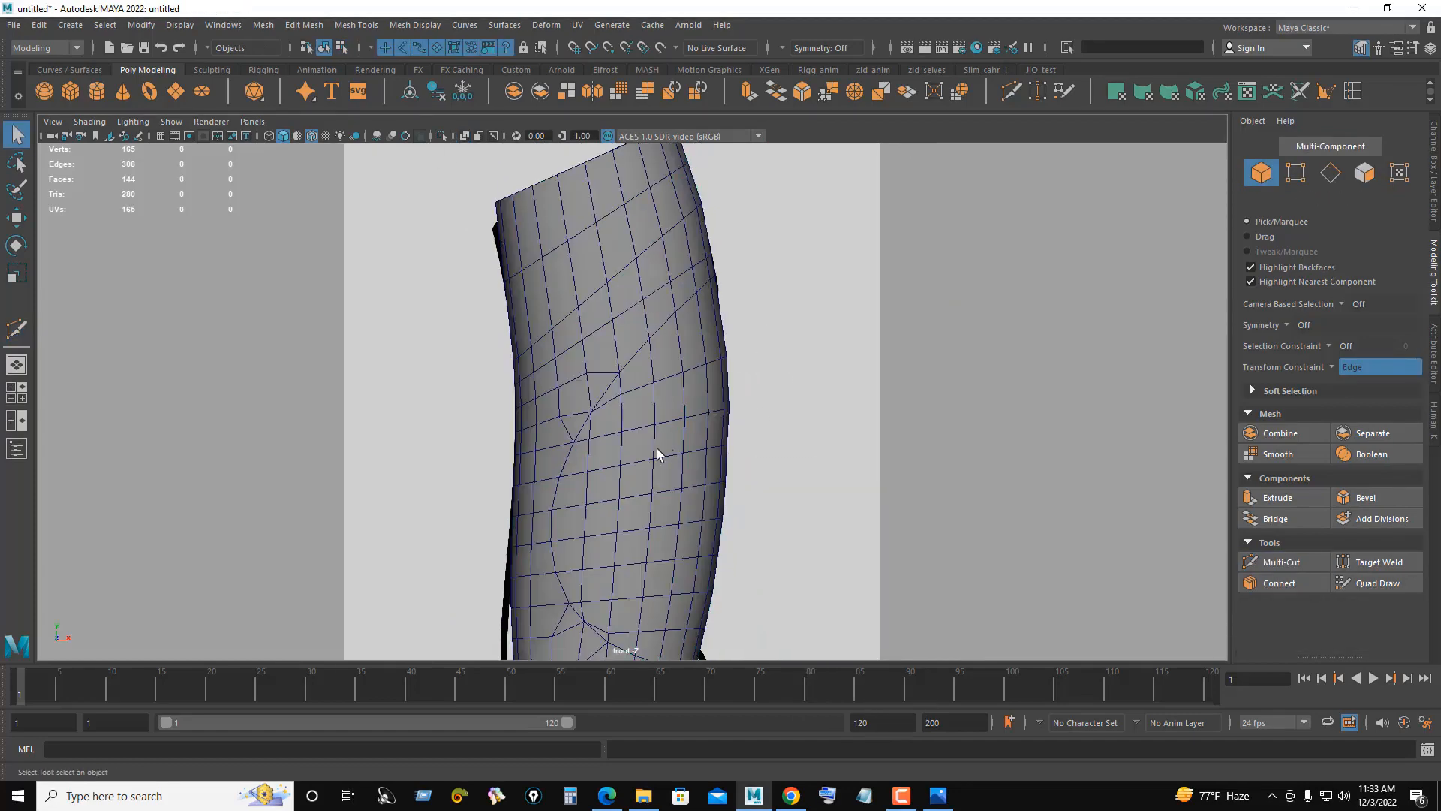
middle_click_drag(662, 454, 698, 283, "alt")
right_click_drag(705, 315, 794, 394, "alt")
right_click_drag(677, 467, 653, 303, "alt")
middle_click_drag(653, 304, 662, 363, "alt")
right_click_drag(719, 330, 821, 311, "alt")
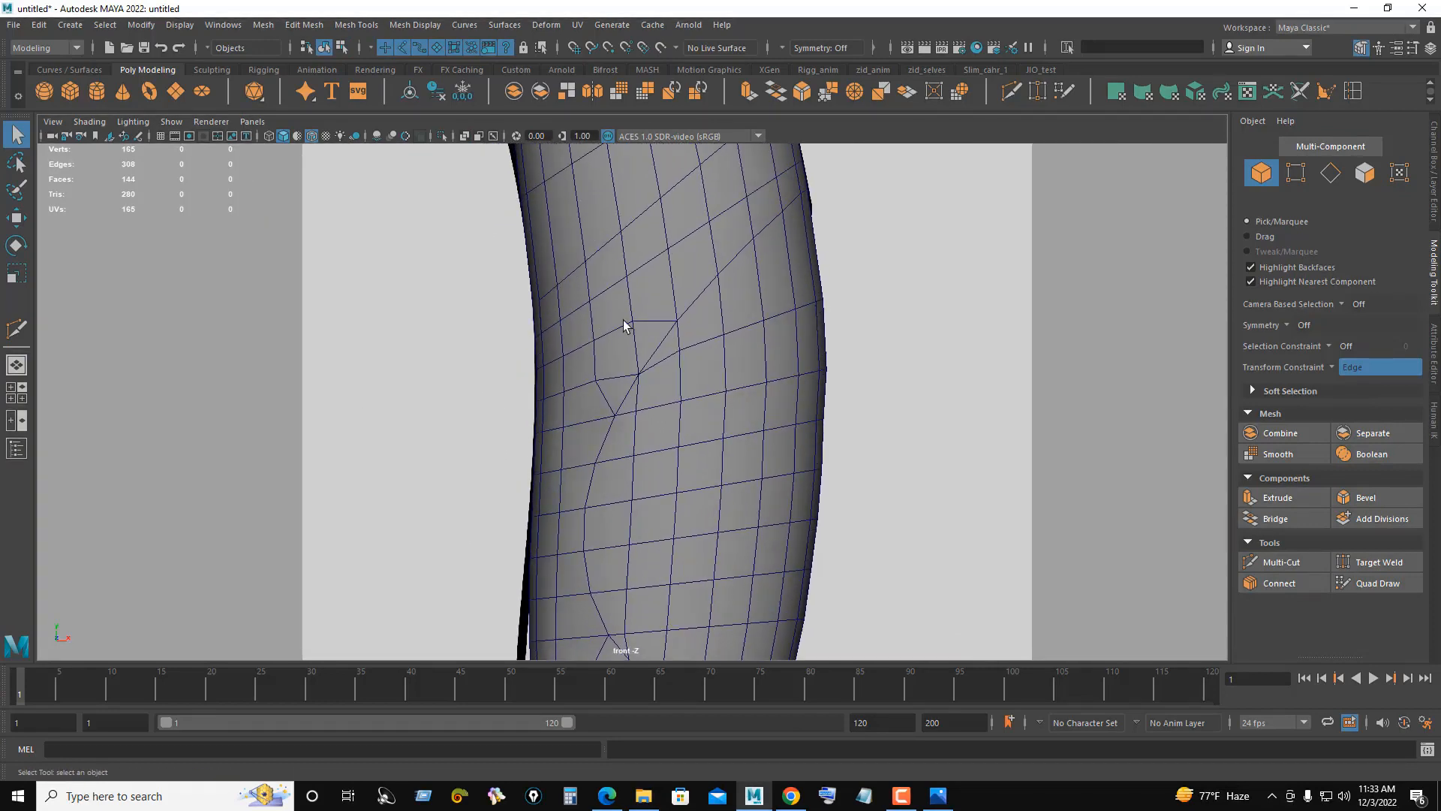
Step: Select the body and insert a vertical edge loop with Multi-Cut just left of the curved edge line
left_click(710, 228)
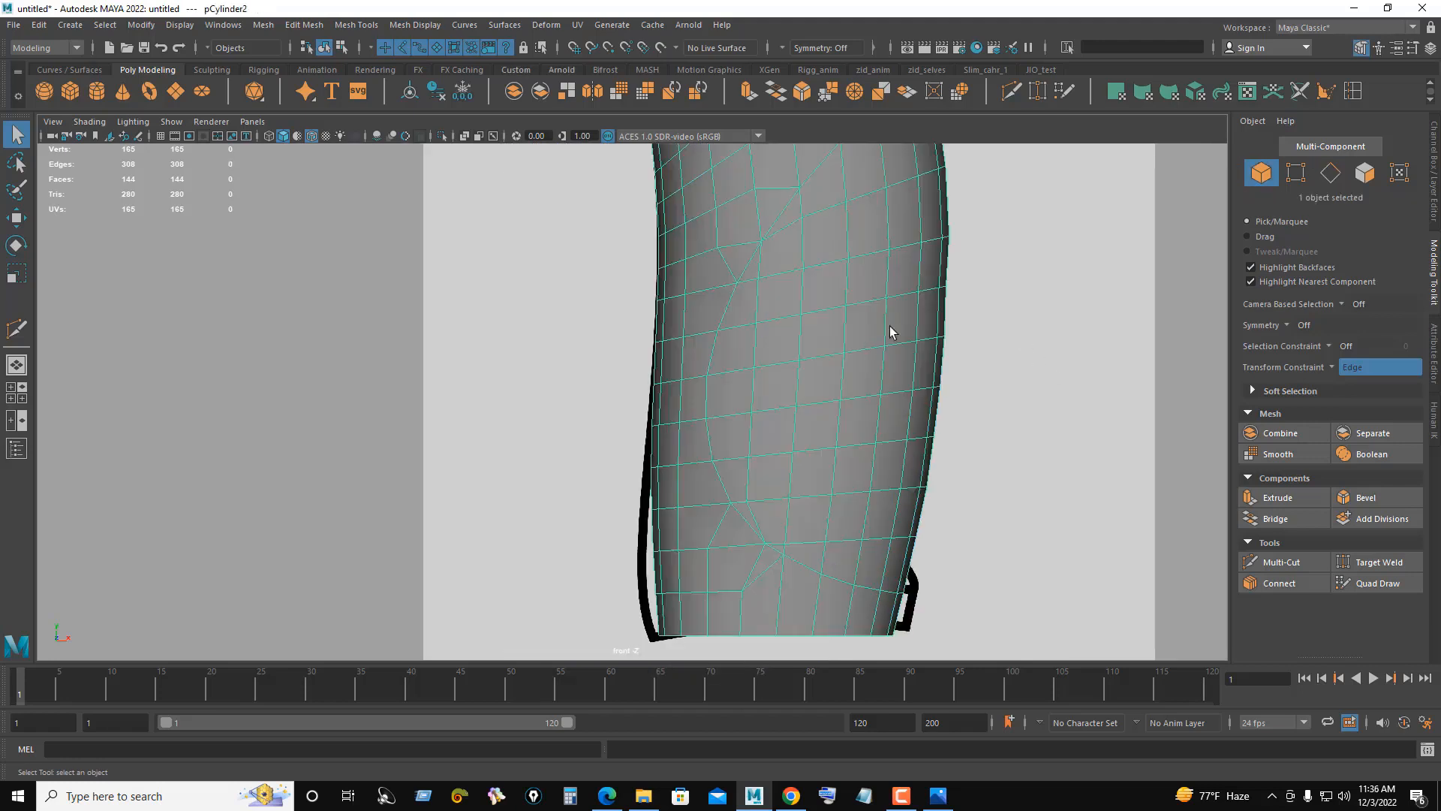
left_click(1012, 91)
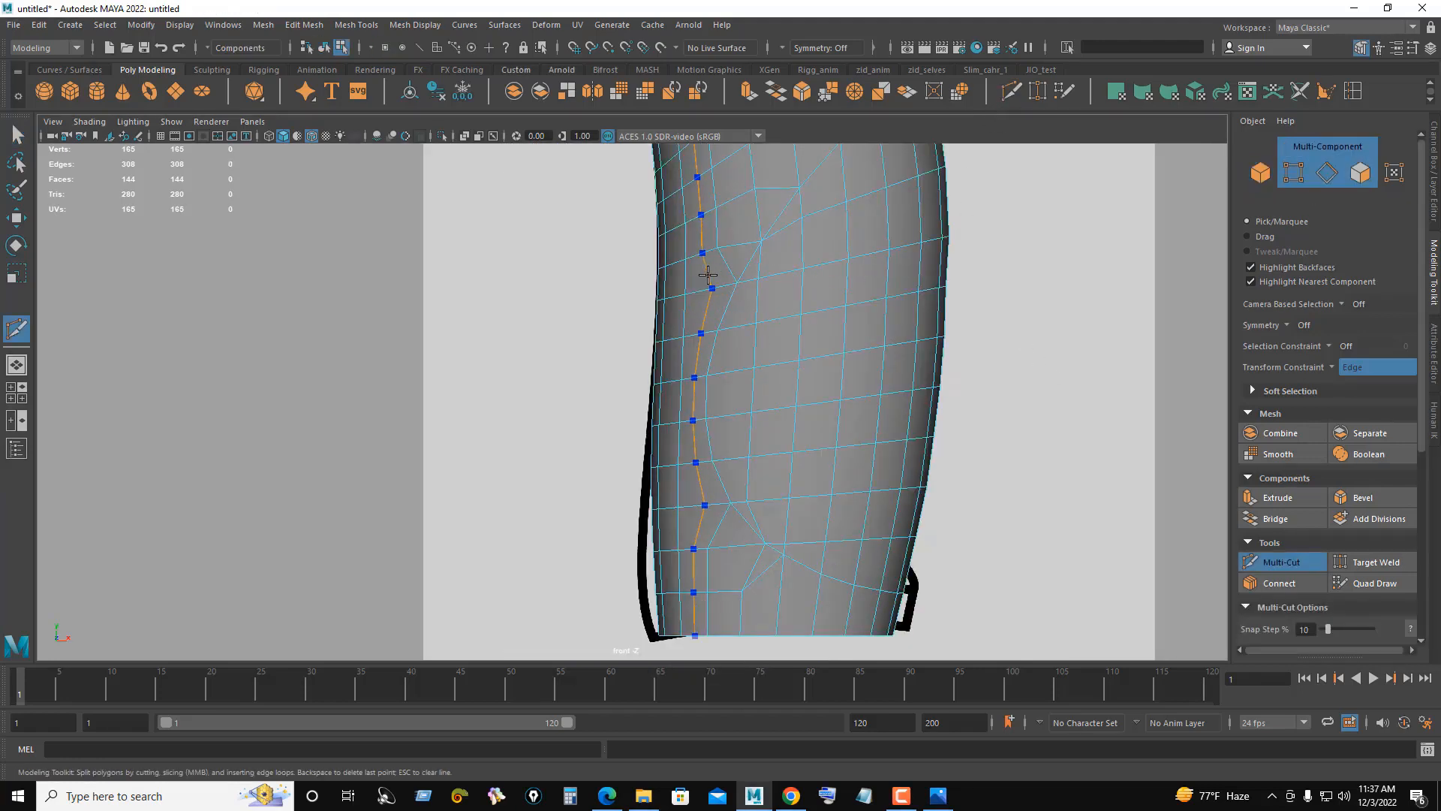
left_click(708, 275, "ctrl")
right_click_drag(832, 548, 888, 610, "alt")
middle_click_drag(888, 609, 881, 557, "alt")
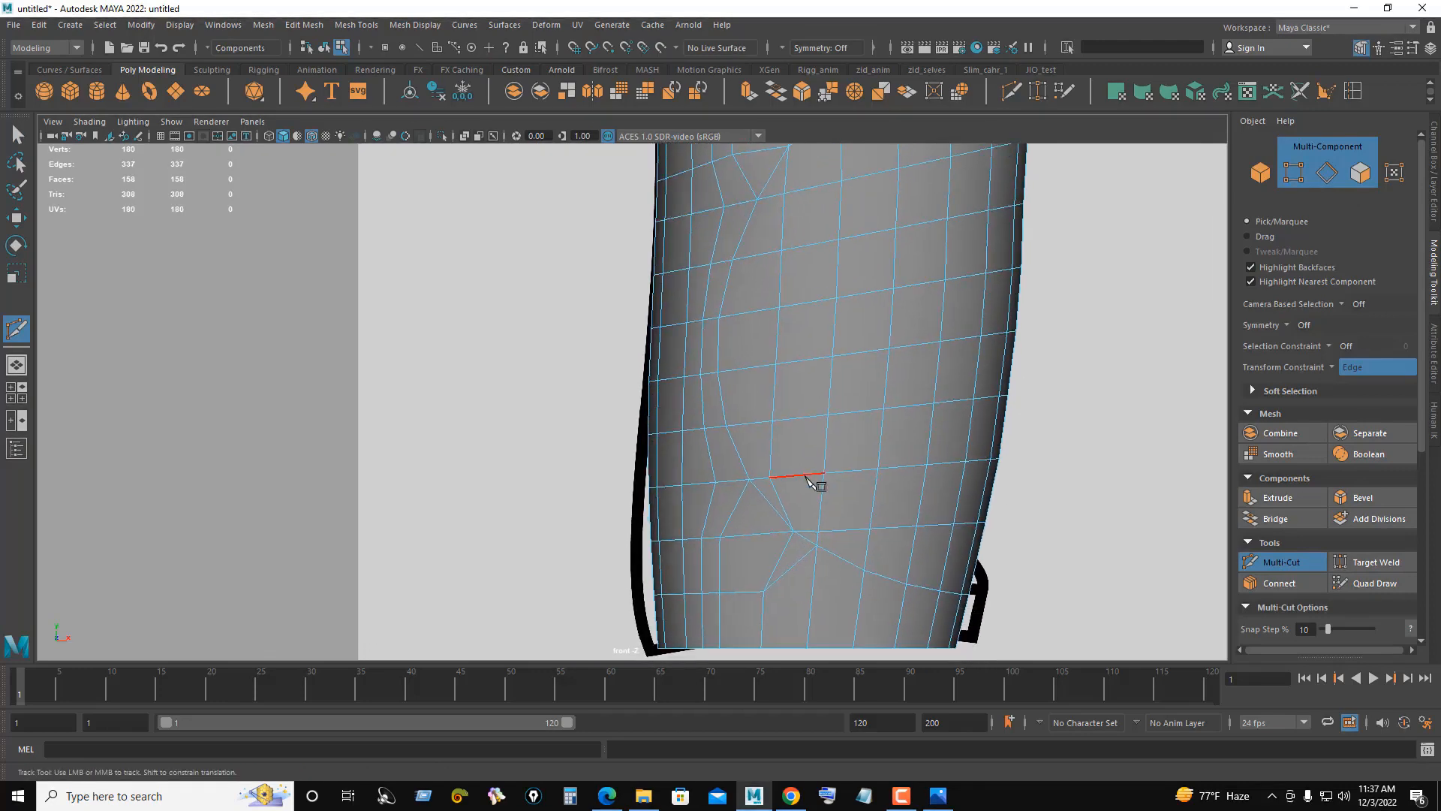
Step: Cut edges joining the new loop to the adjacent vertical edge column at the lower and upper bends
left_click(715, 482)
right_click(904, 495)
middle_click_drag(789, 239, 804, 405, "alt")
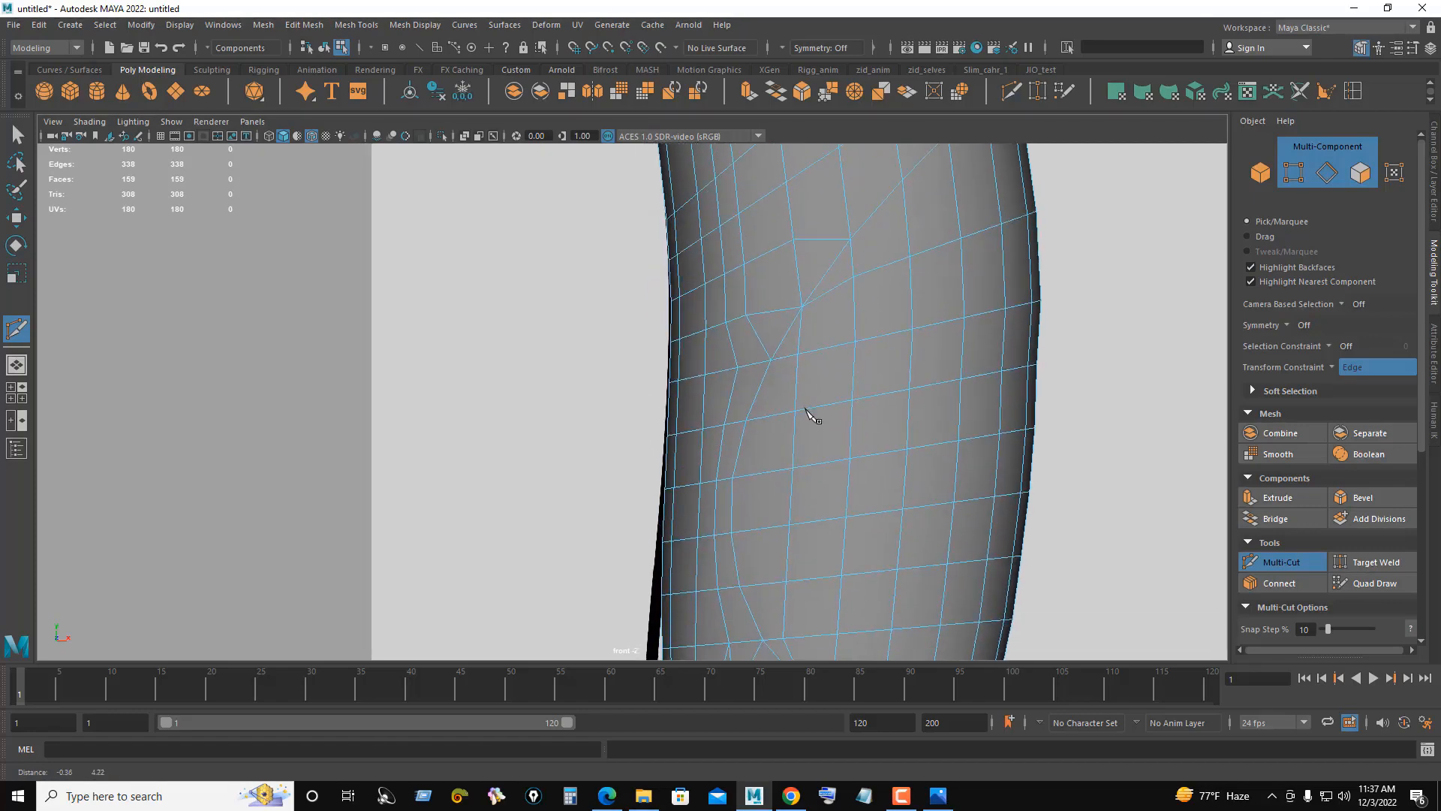
left_click(746, 315)
scroll(751, 375, "down", 1)
middle_click_drag(704, 420, 697, 333, "alt")
key("q")
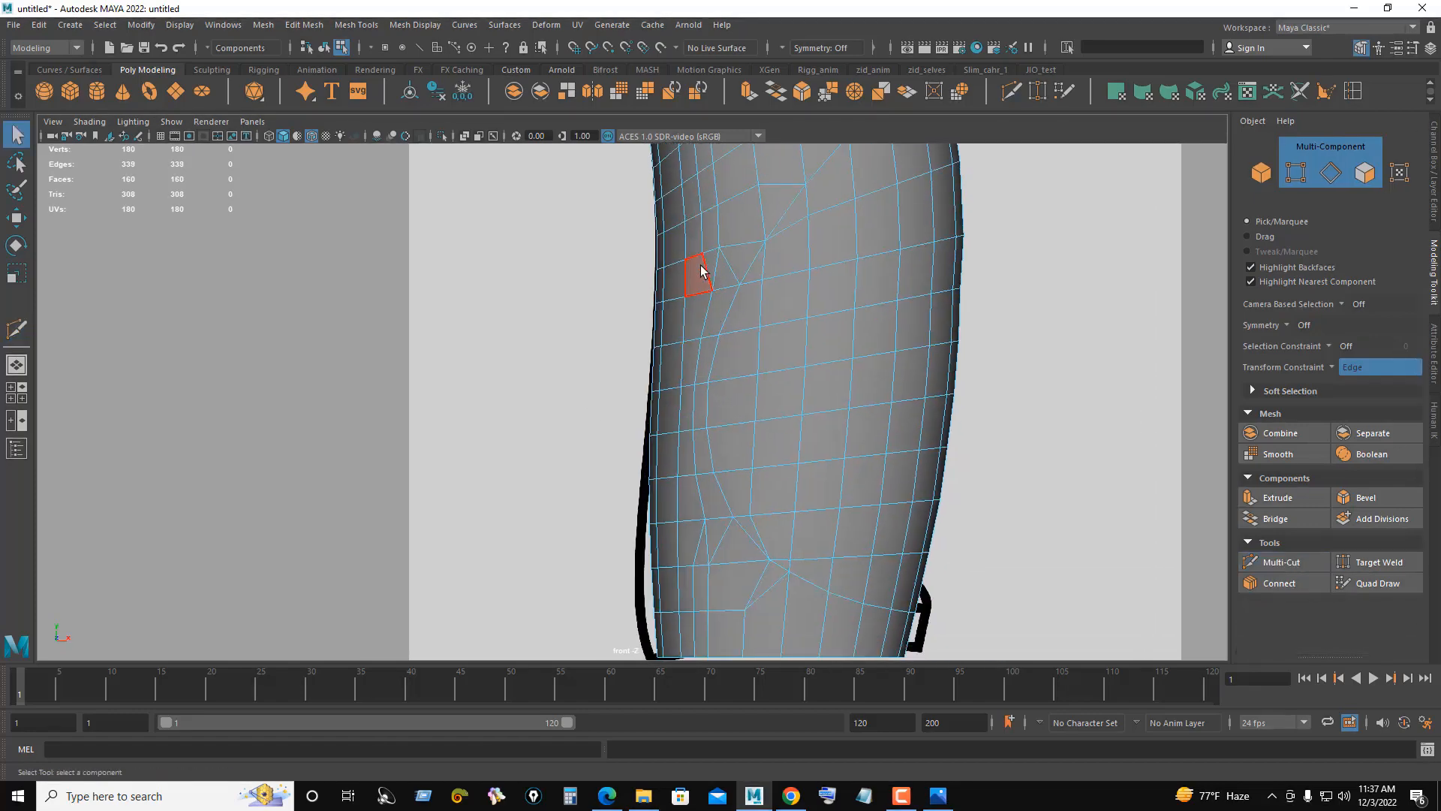
Step: Delete the surplus edges of the inserted loop beyond the new connecting cuts
double_click(708, 272)
middle_click_drag(691, 523, 711, 463, "alt")
key("Delete")
scroll(673, 399, "down", 1)
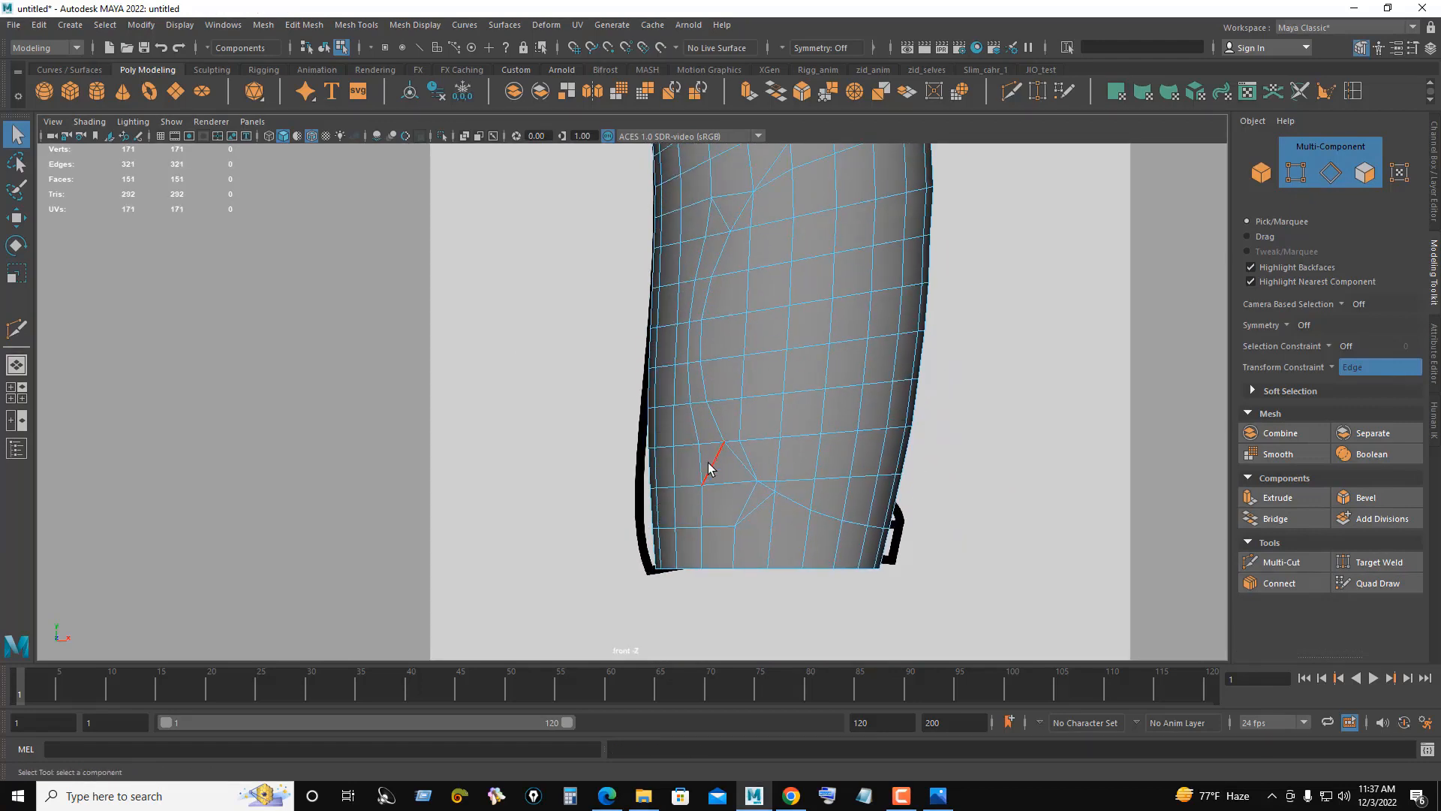
Step: Delete the short diagonal edges beside the lower and upper bends of the curved edge line
left_click(711, 464)
key("Delete")
scroll(765, 418, "down", 1)
middle_click_drag(766, 418, 734, 492, "alt")
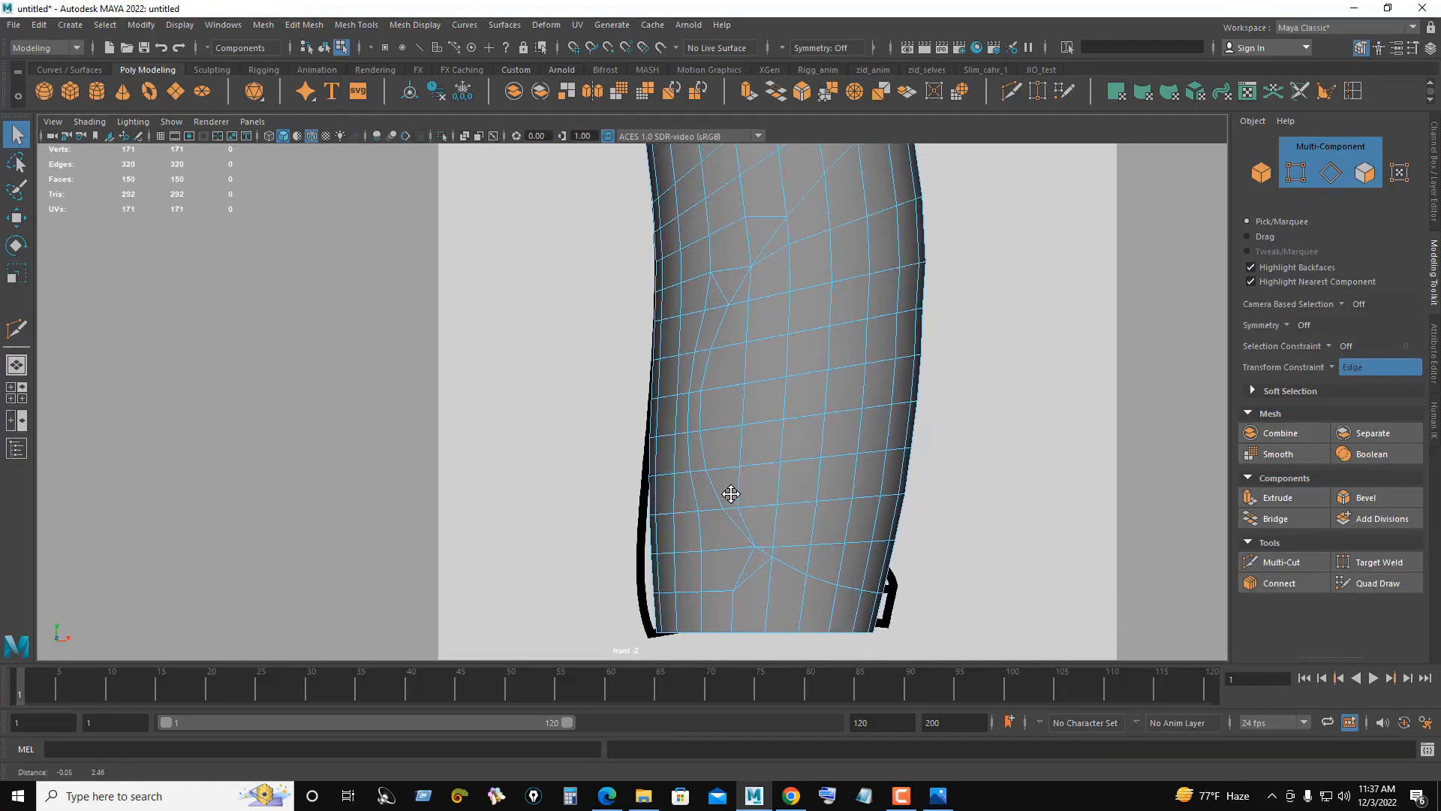
left_click(725, 294)
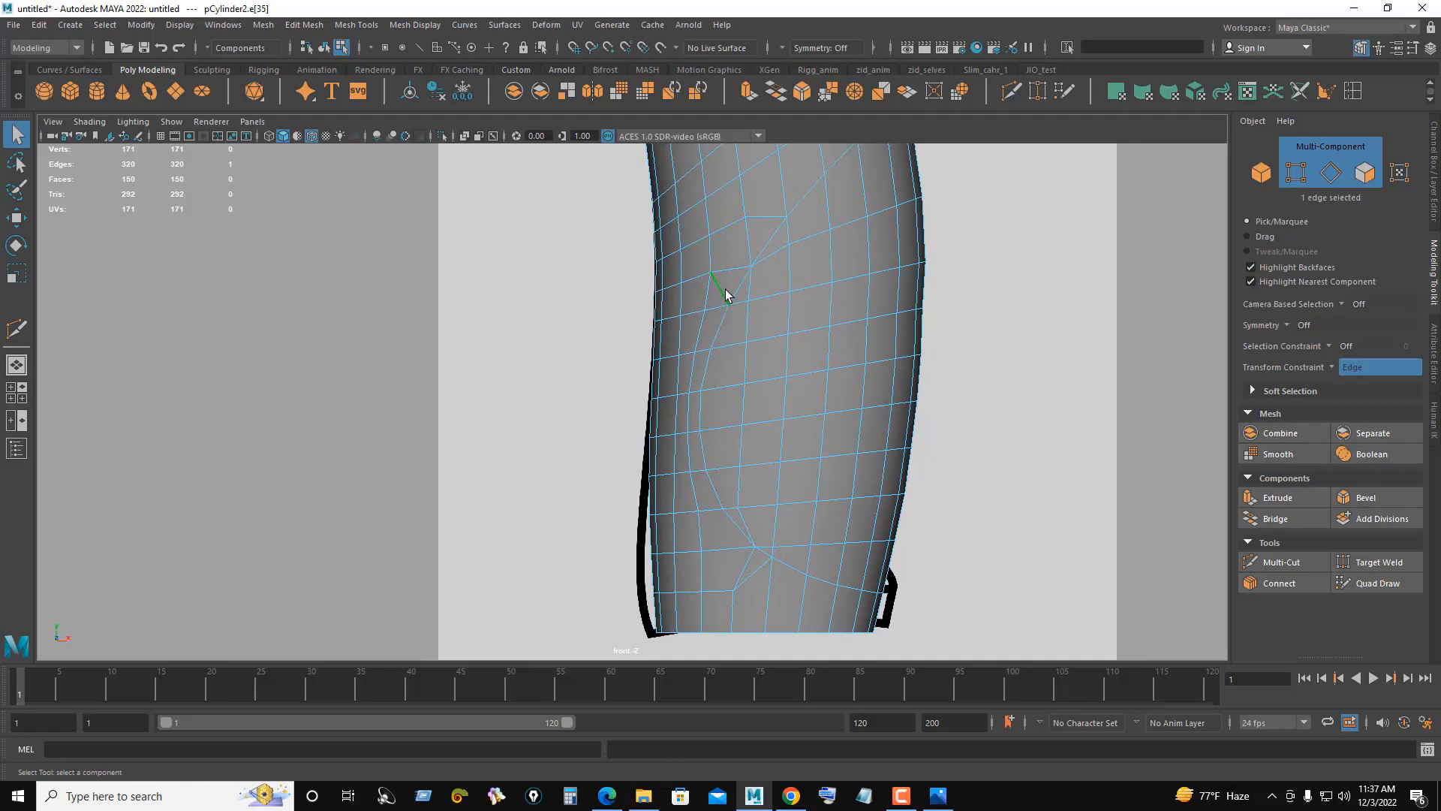
key("Delete")
right_click_drag(725, 290, 701, 301, "alt")
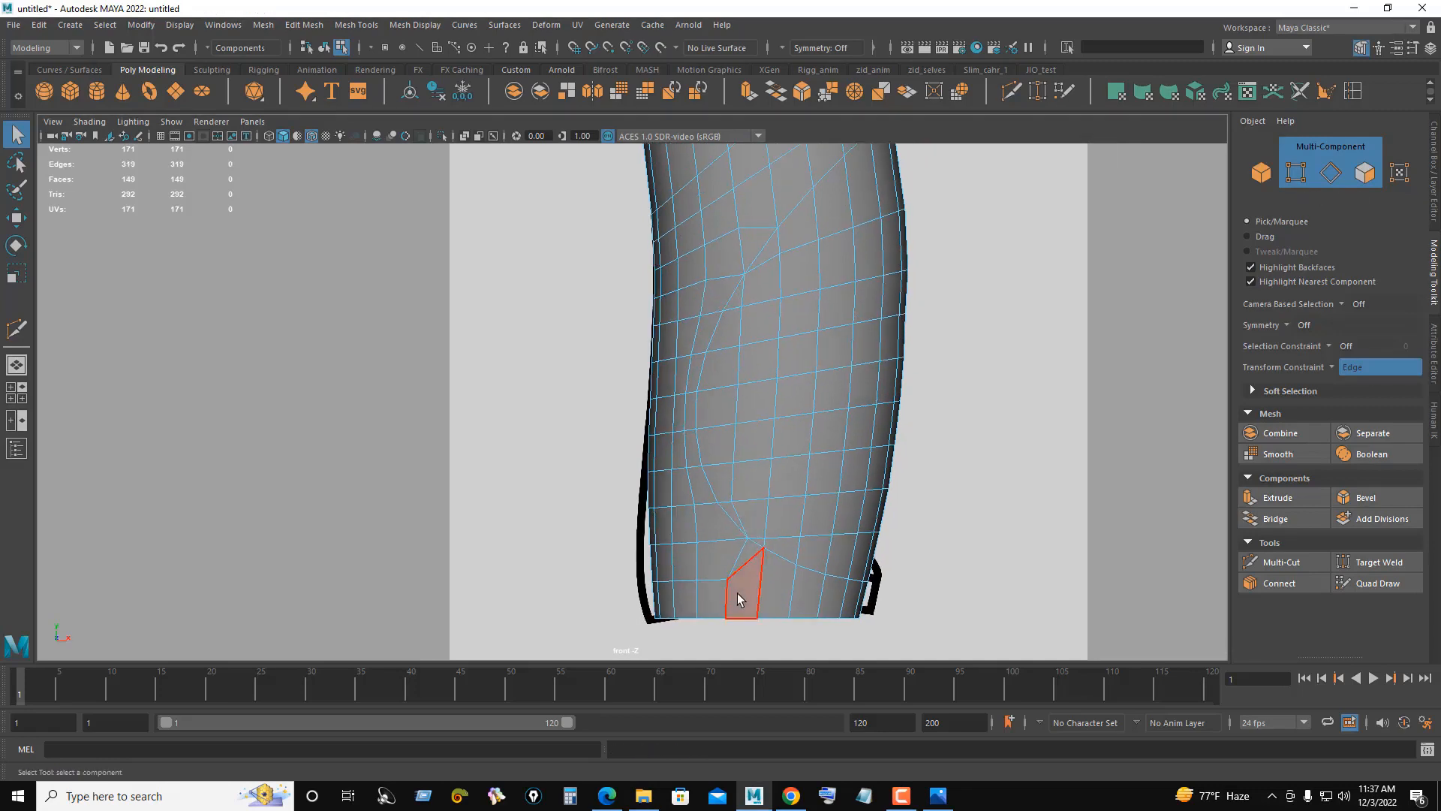
Step: Insert a horizontal edge loop near the body's lower end with Multi-Cut and connect it to the end of the row on its left
middle_click_drag(738, 592, 718, 484, "alt")
right_click_drag(719, 485, 871, 548, "alt")
middle_click_drag(871, 554, 762, 529, "alt")
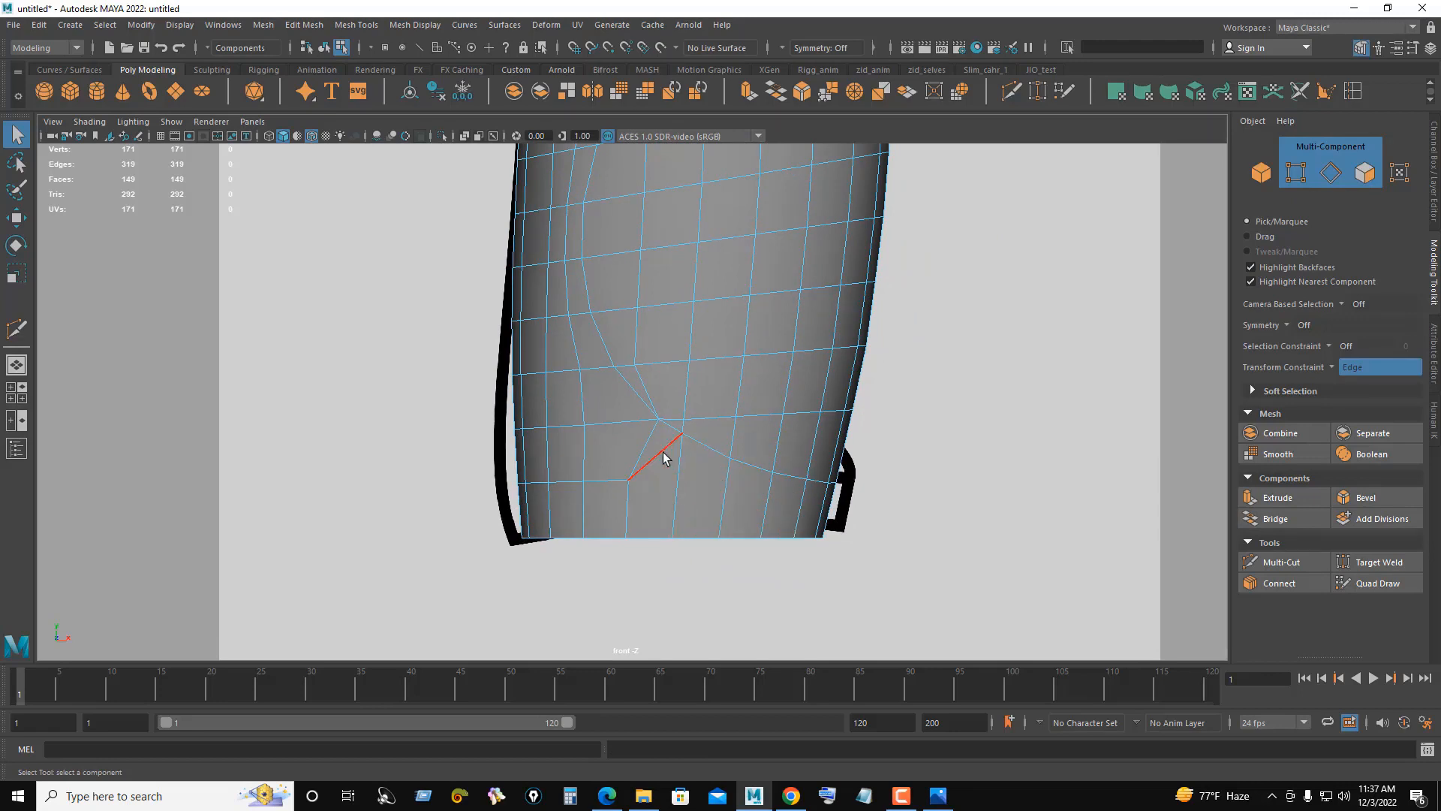
left_click(1011, 91)
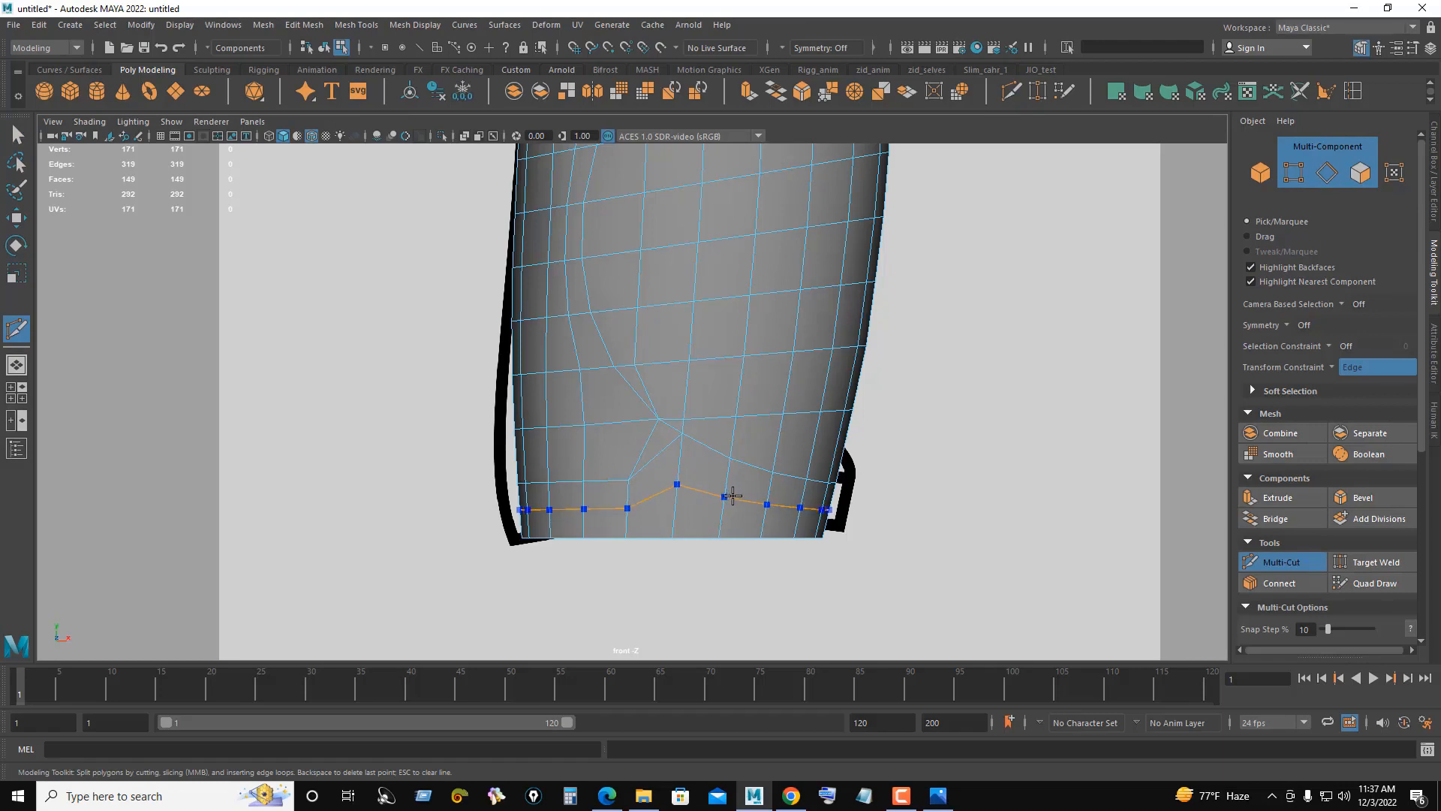
left_click(731, 493, "ctrl")
key("q")
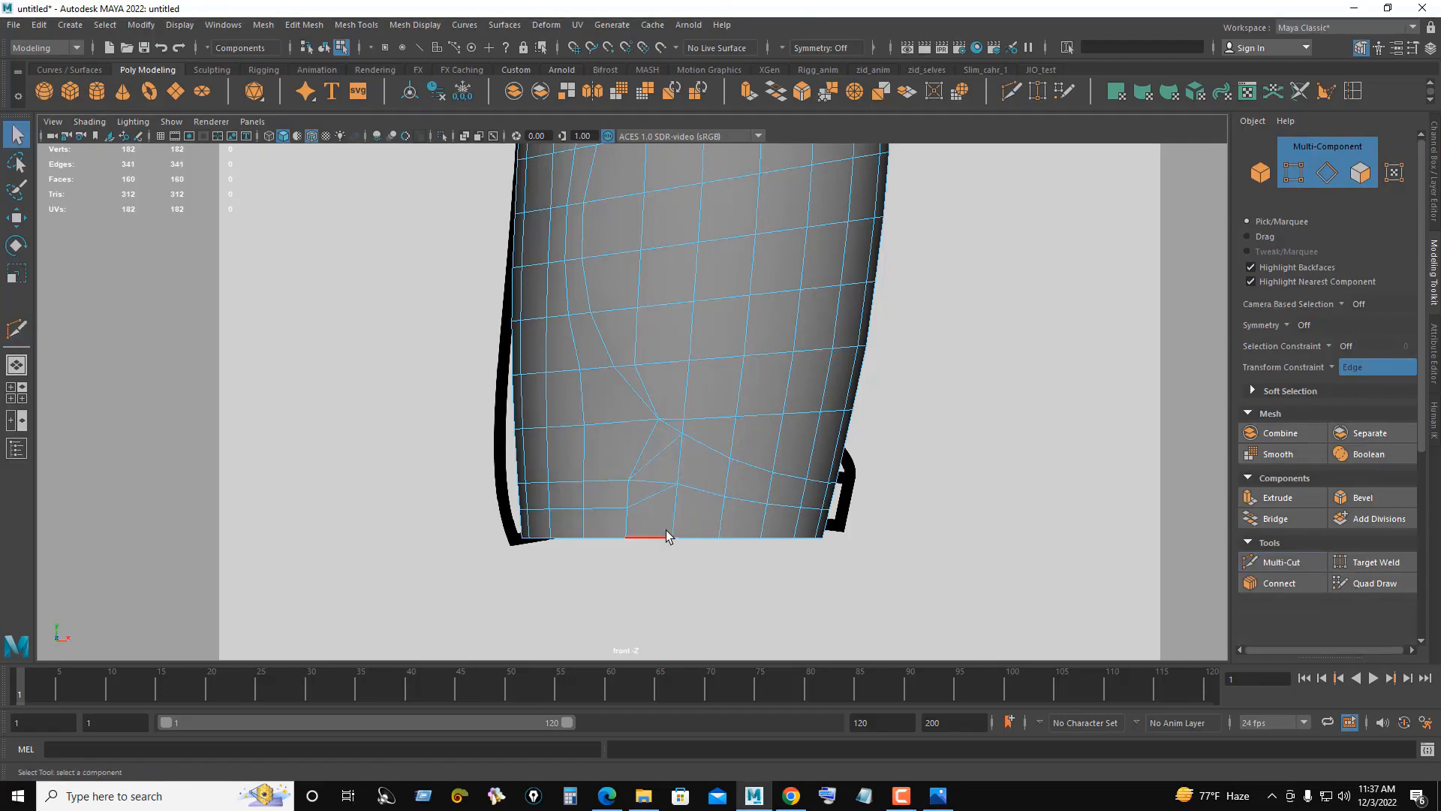
Step: Delete the surplus left section of the new lower loop and the diagonal edge beneath the lower bend
left_click(646, 499)
key("ctrl+Delete")
left_click(656, 461)
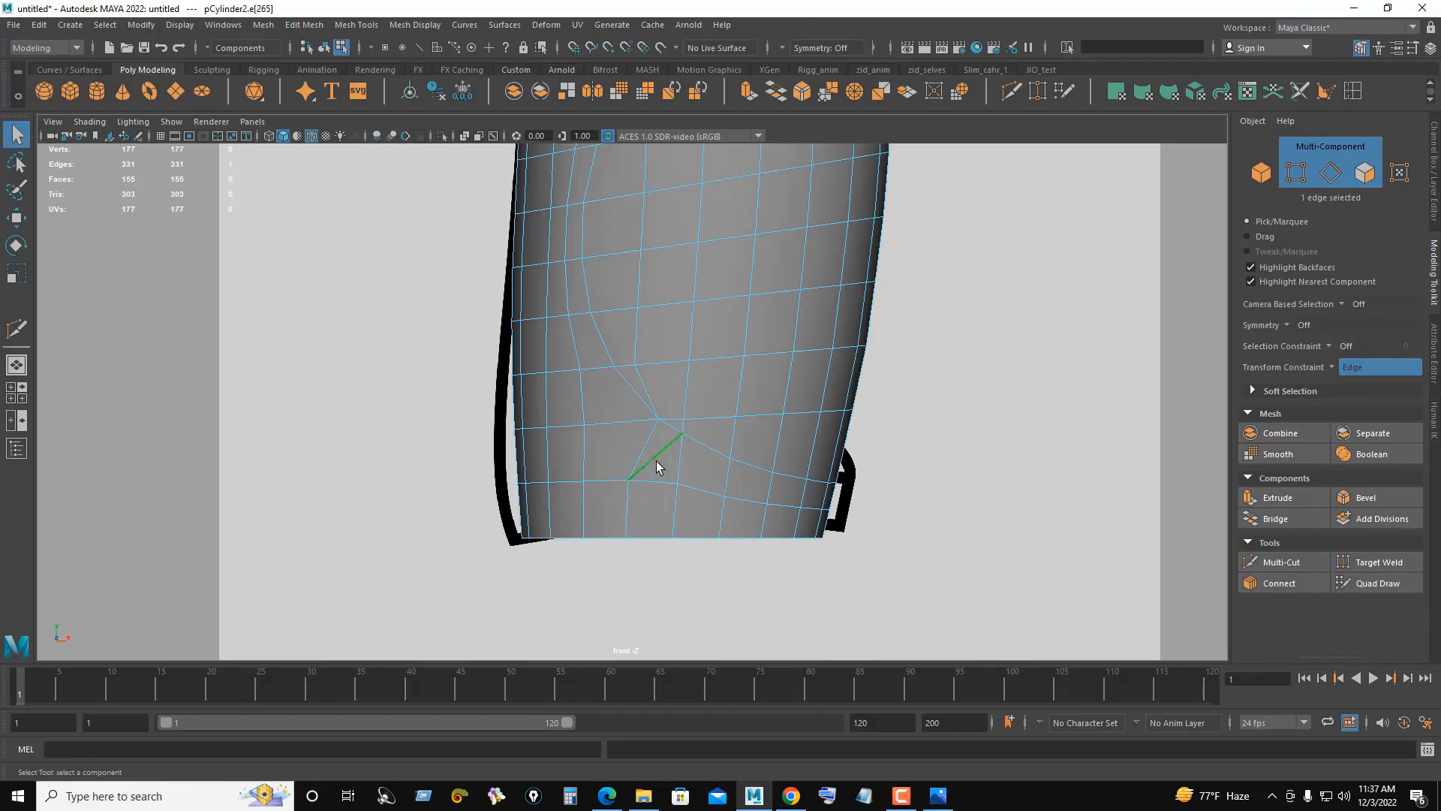
key("ctrl+Delete")
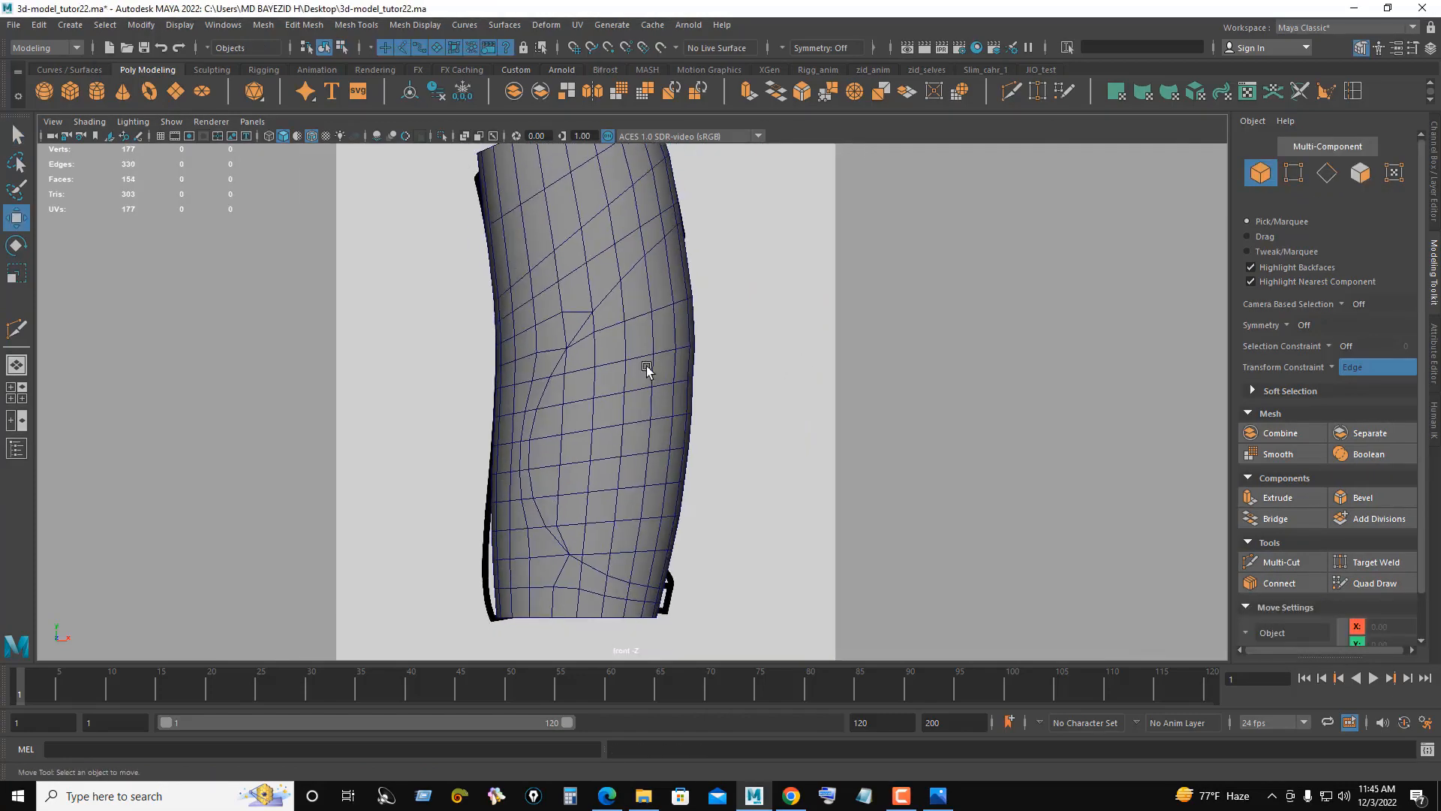
Step: Select the body, insert an edge loop across it just above the upper bend with Multi-Cut, and cut an edge joining it to the adjacent row
right_click_drag(602, 364, 718, 350, "alt")
middle_click_drag(718, 349, 728, 461, "alt")
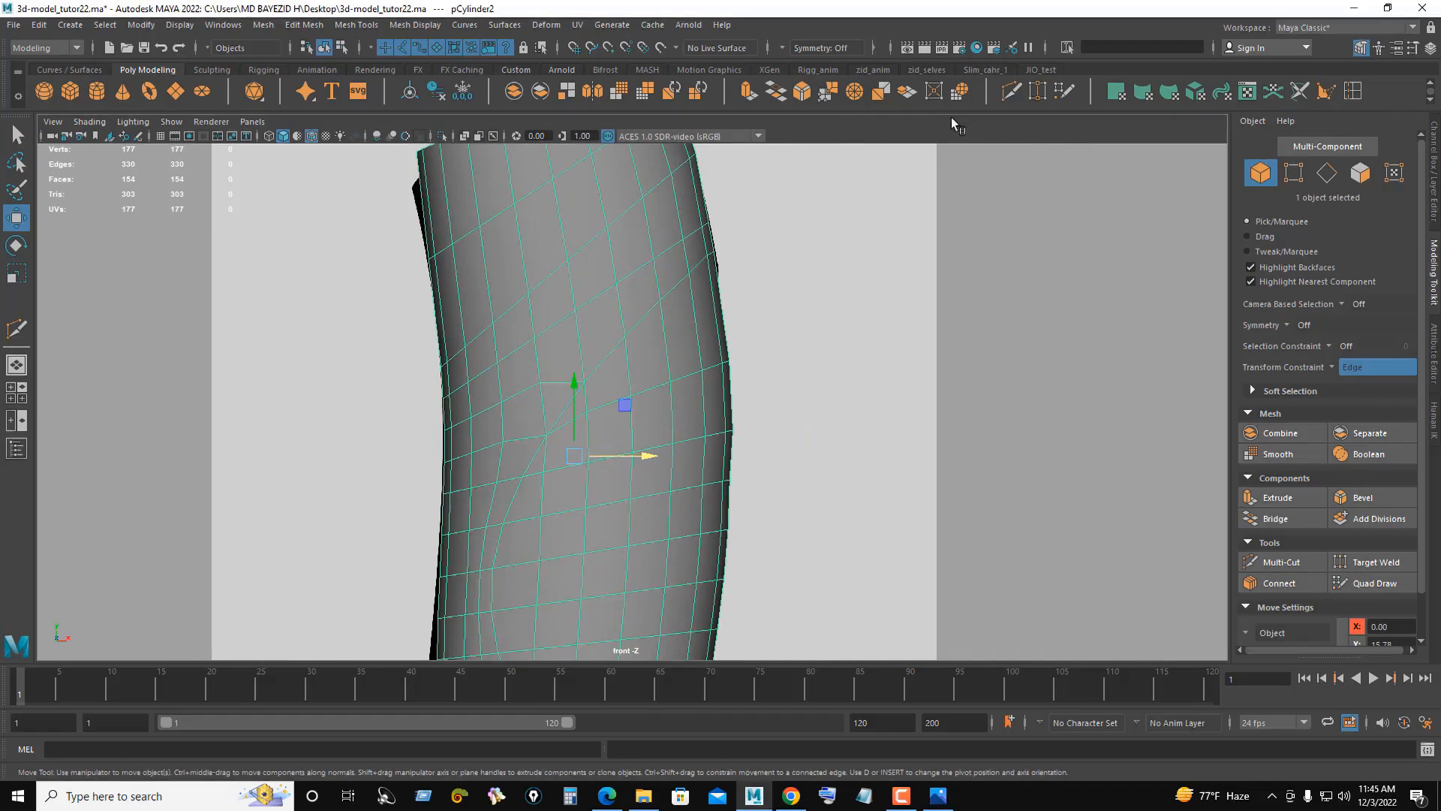
left_click(1012, 93)
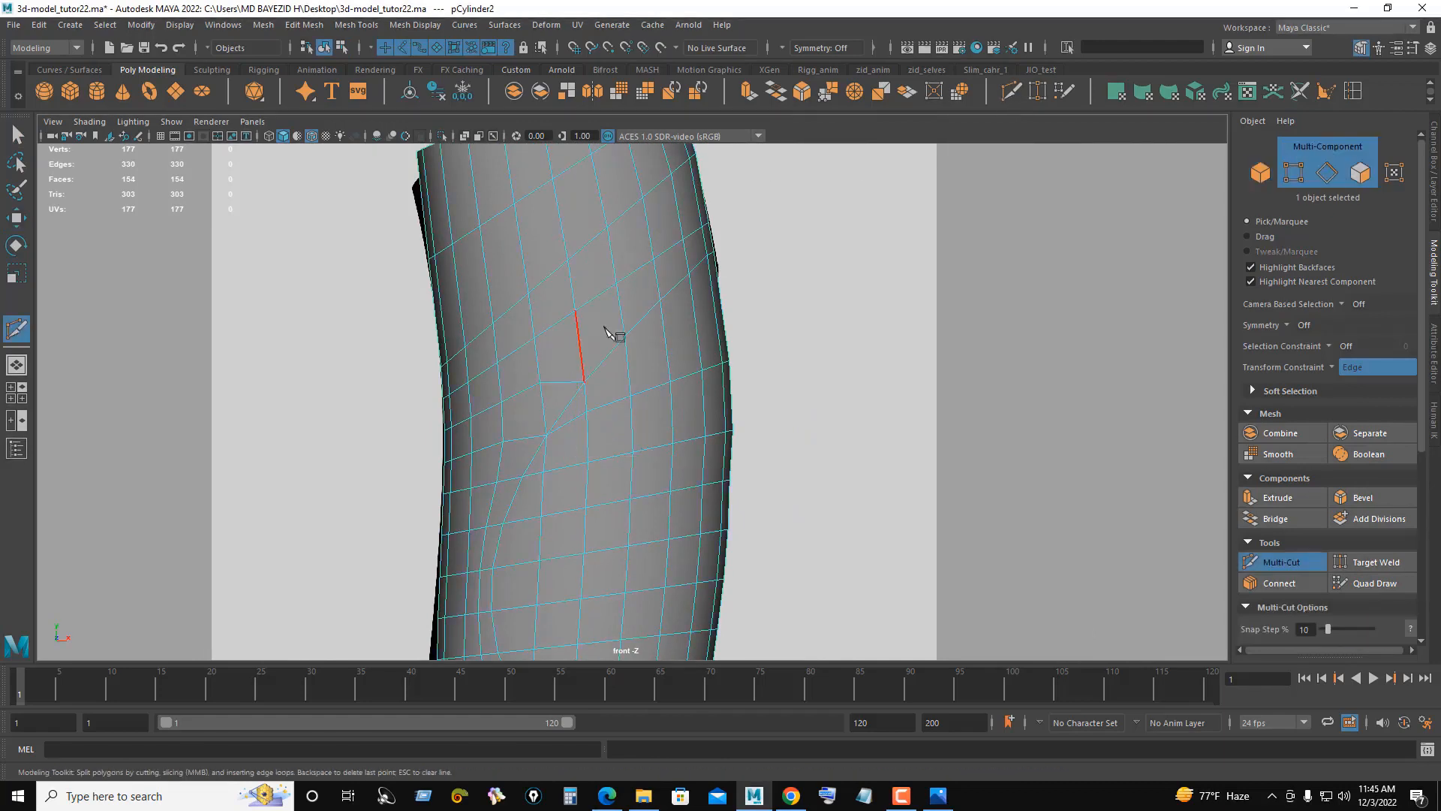
left_click(574, 361, "ctrl")
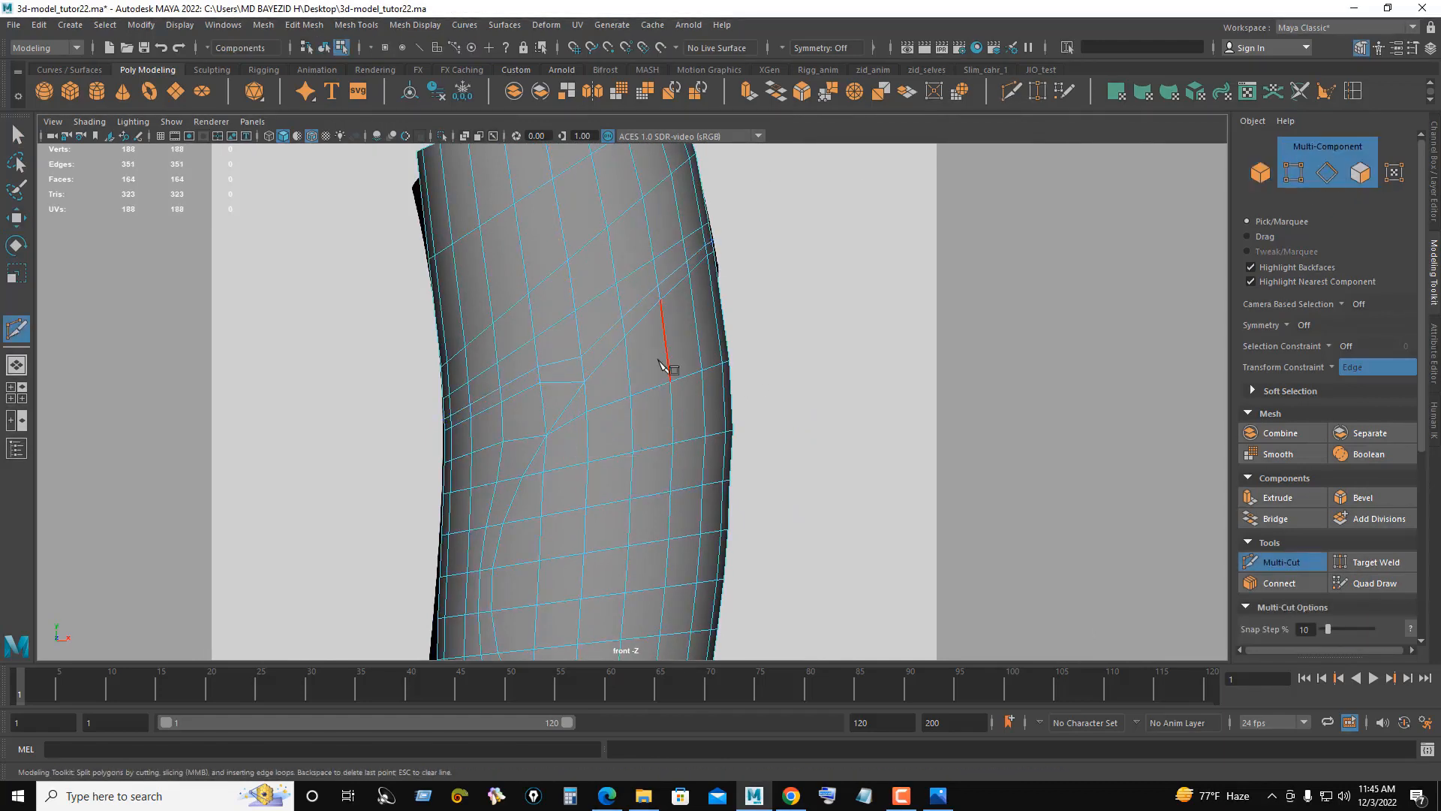
middle_click_drag(685, 363, 588, 434, "alt")
left_click(566, 430)
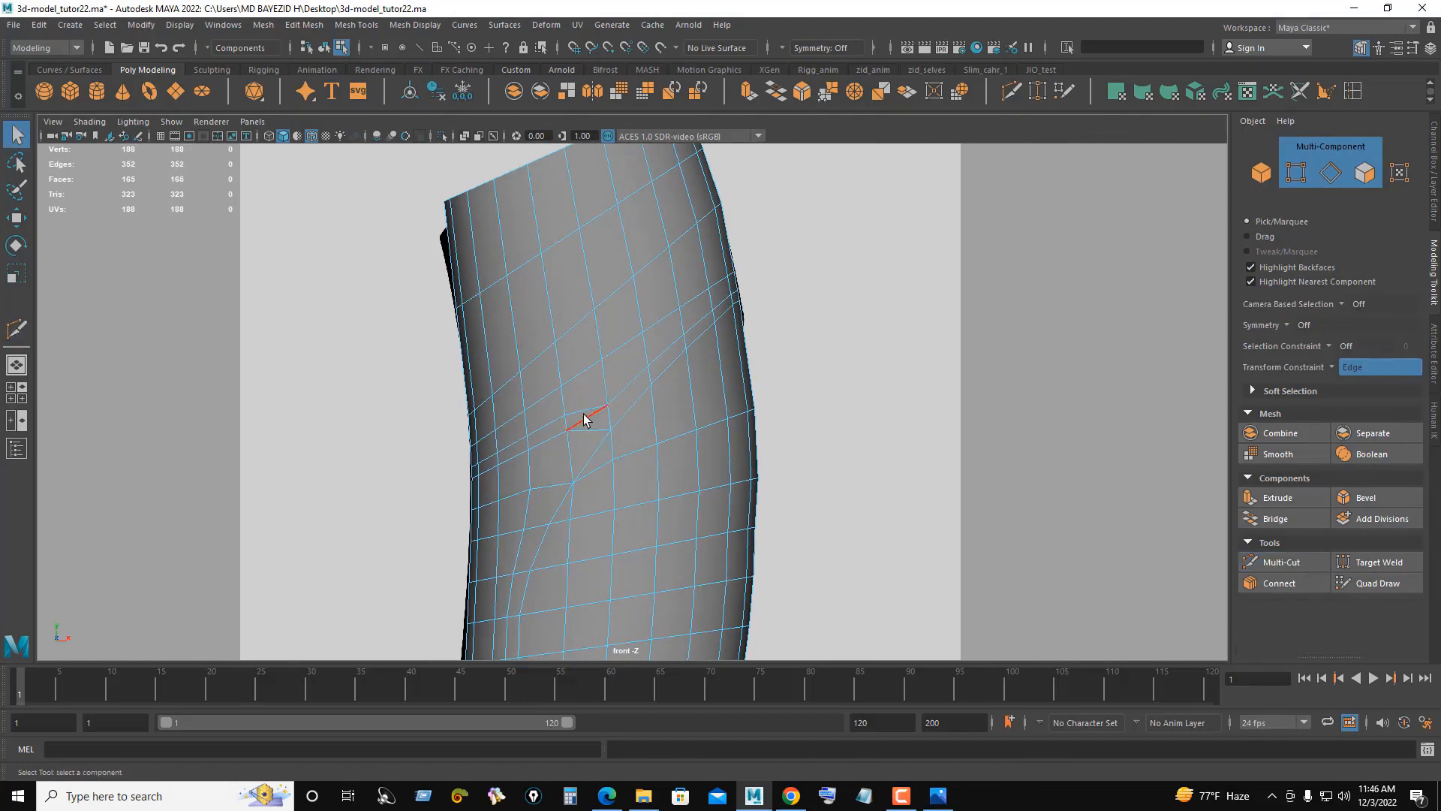
Step: Delete the left section of the new loop beyond the joining cut and the short horizontal edge at the upper bend
key("q")
key("ctrl+Delete")
scroll(586, 412, "down", 1)
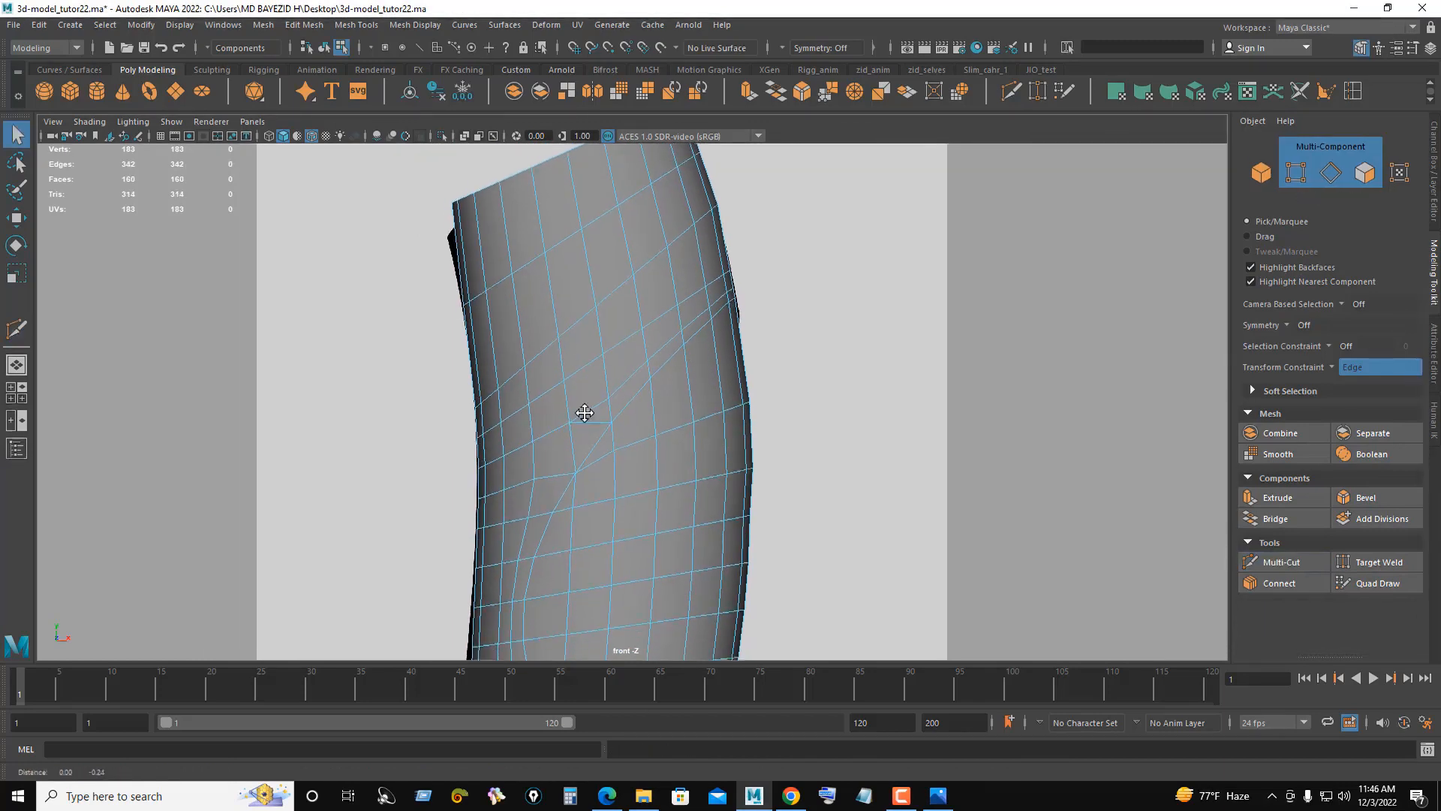
middle_click_drag(585, 412, 580, 383, "alt")
left_click(581, 389)
key("ctrl+Delete")
right_click_drag(630, 393, 589, 393, "alt")
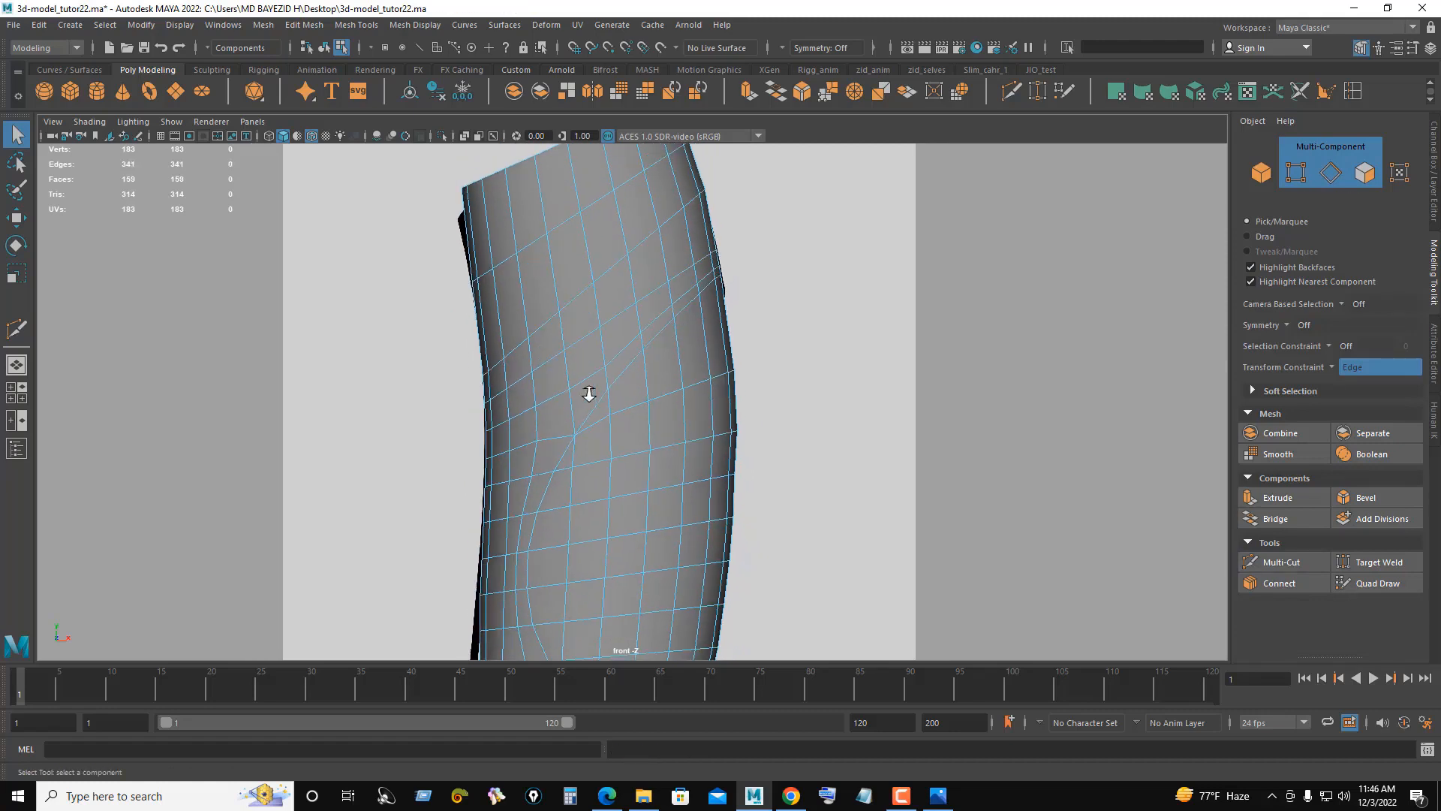
Step: Insert another edge loop higher above the upper bend with Multi-Cut and cut edges joining it to the adjacent row near the body's middle
middle_click_drag(603, 386, 598, 412, "alt")
right_click_drag(598, 413, 671, 387, "alt")
middle_click_drag(670, 387, 663, 421, "alt")
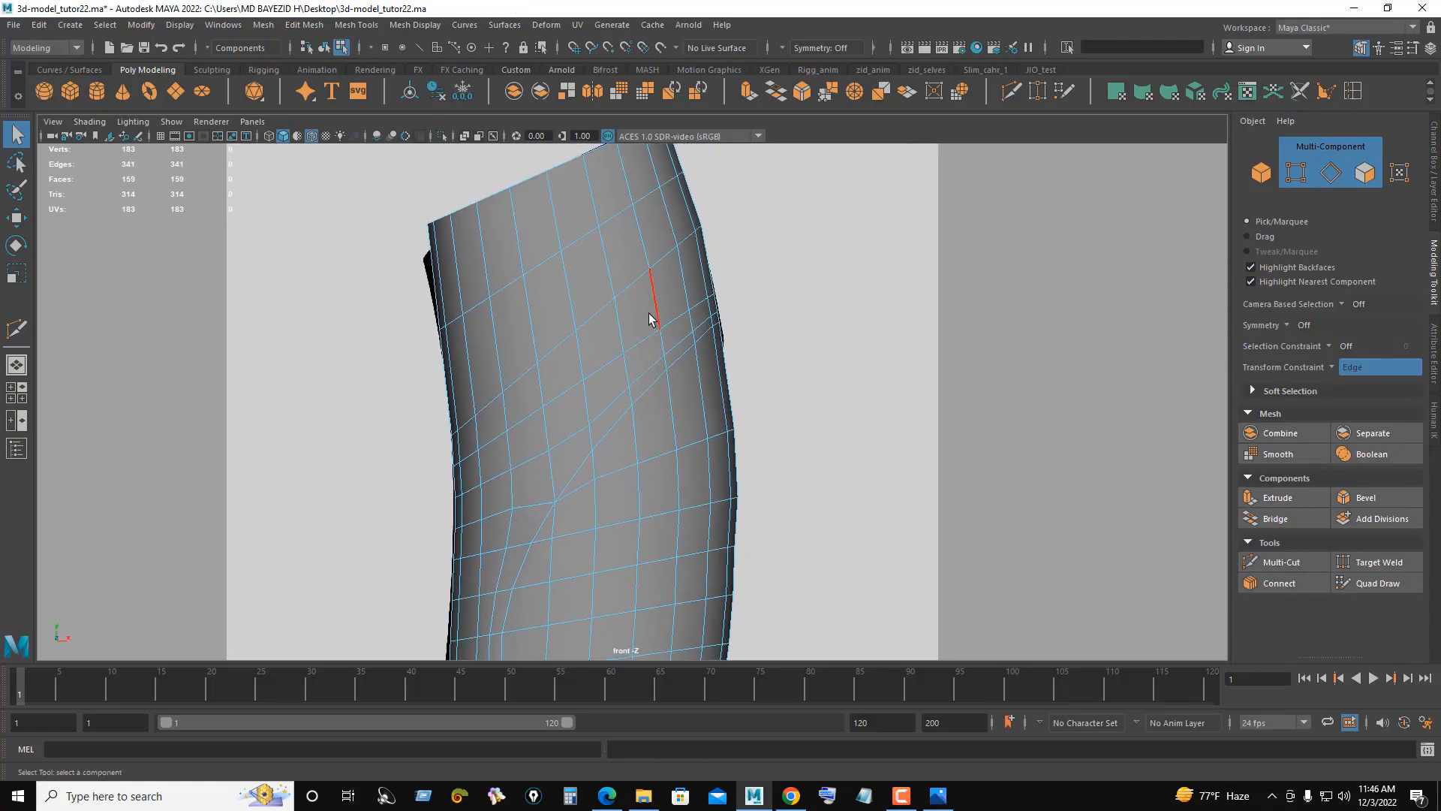
key("4")
key("5")
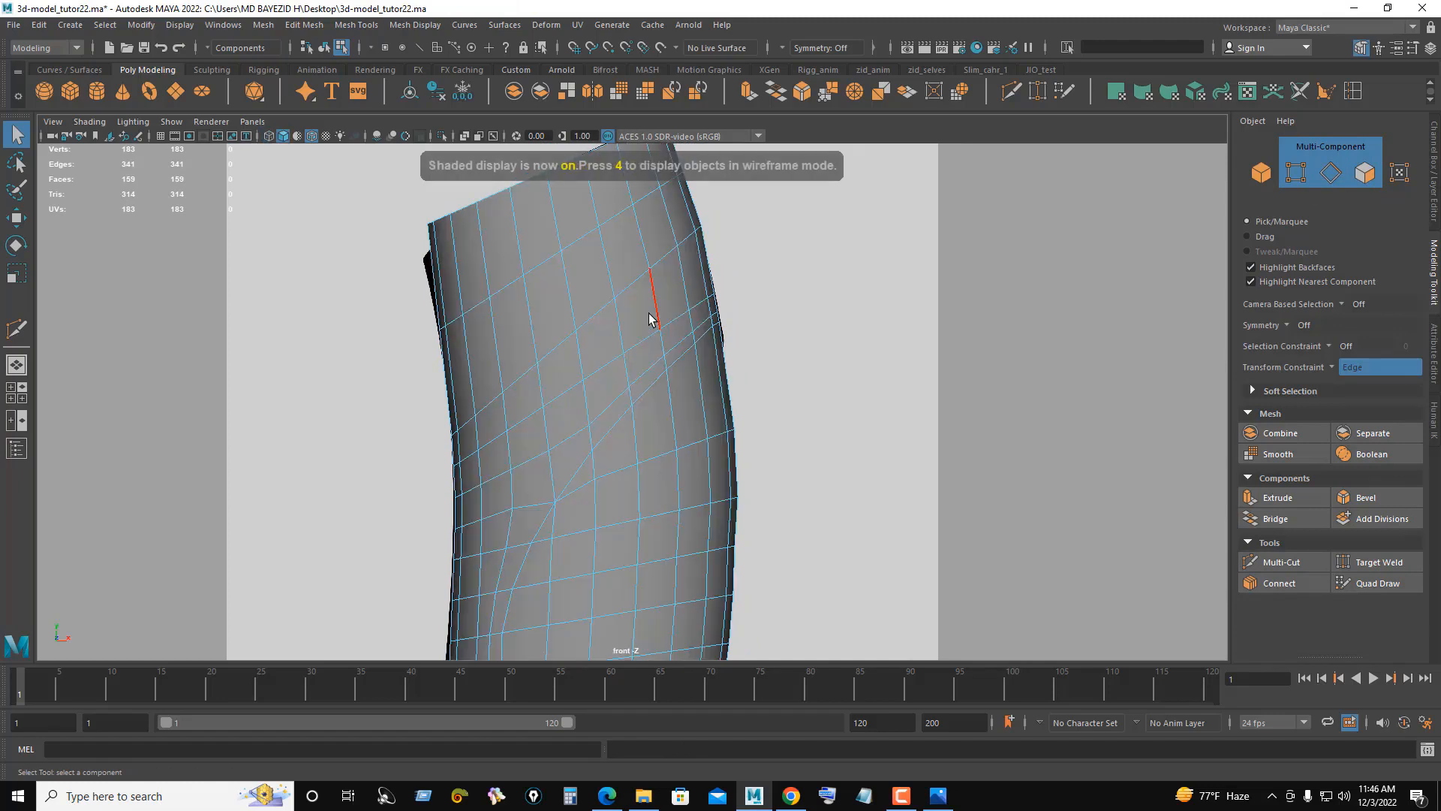
left_click(1014, 94)
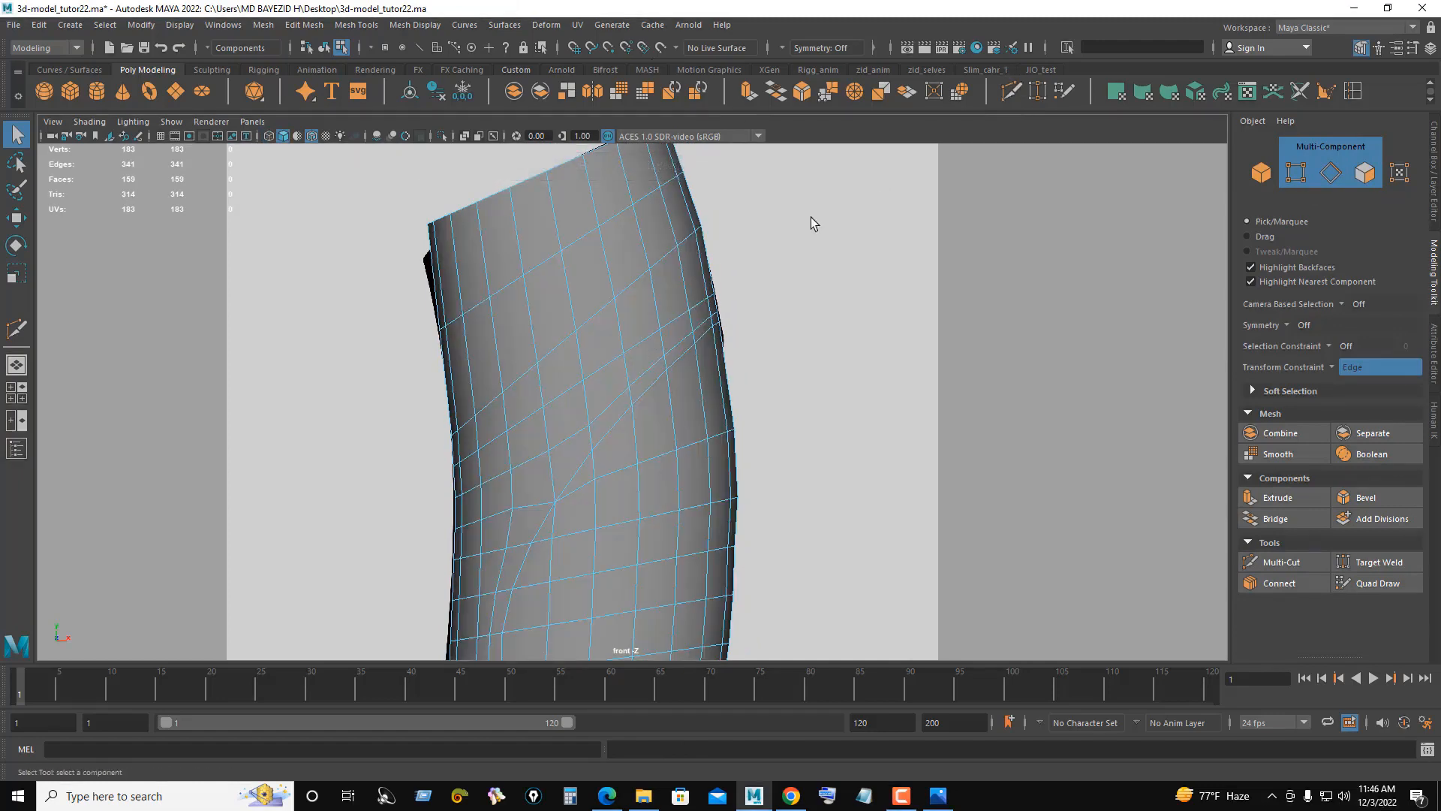
left_click(657, 305, "ctrl")
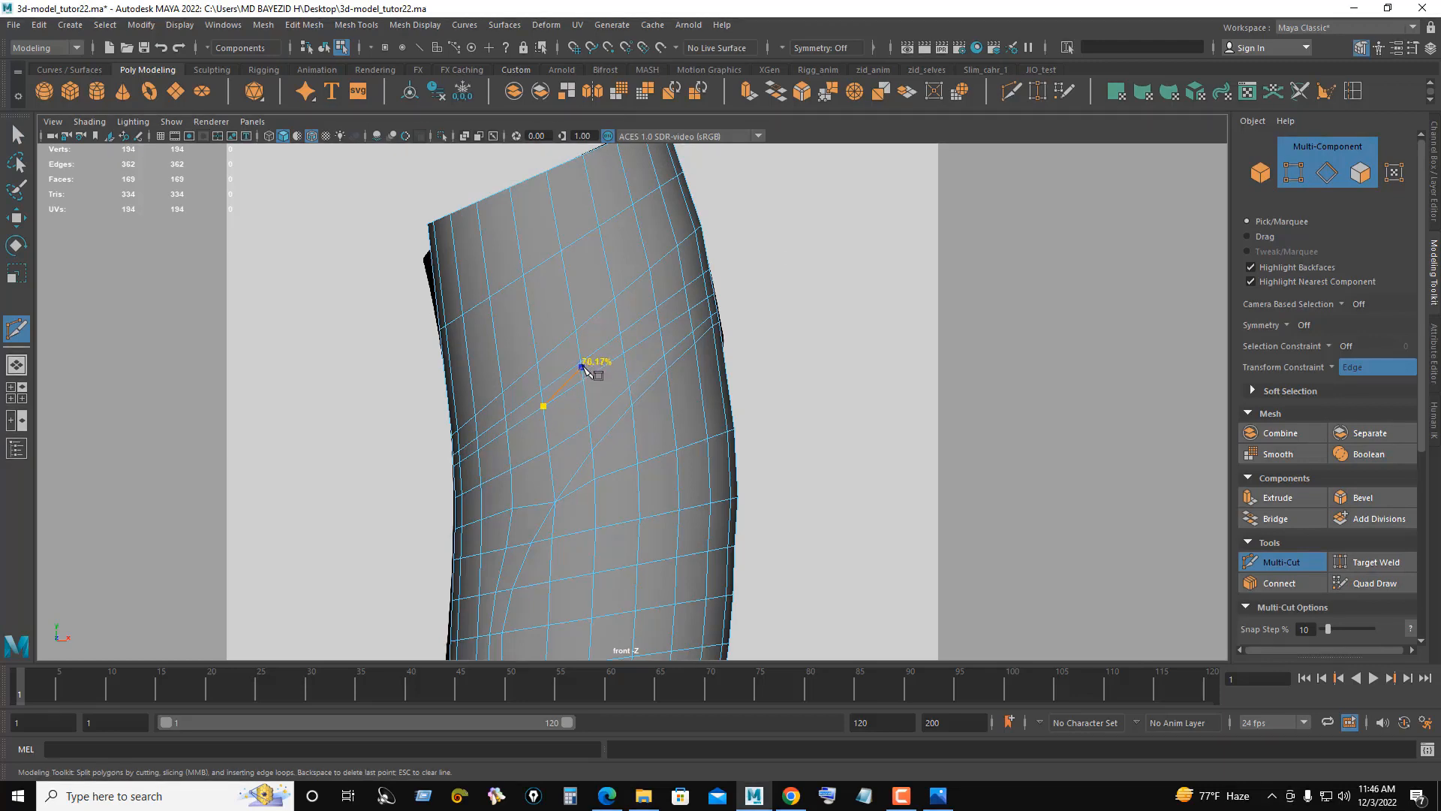
left_click(621, 333)
key("q")
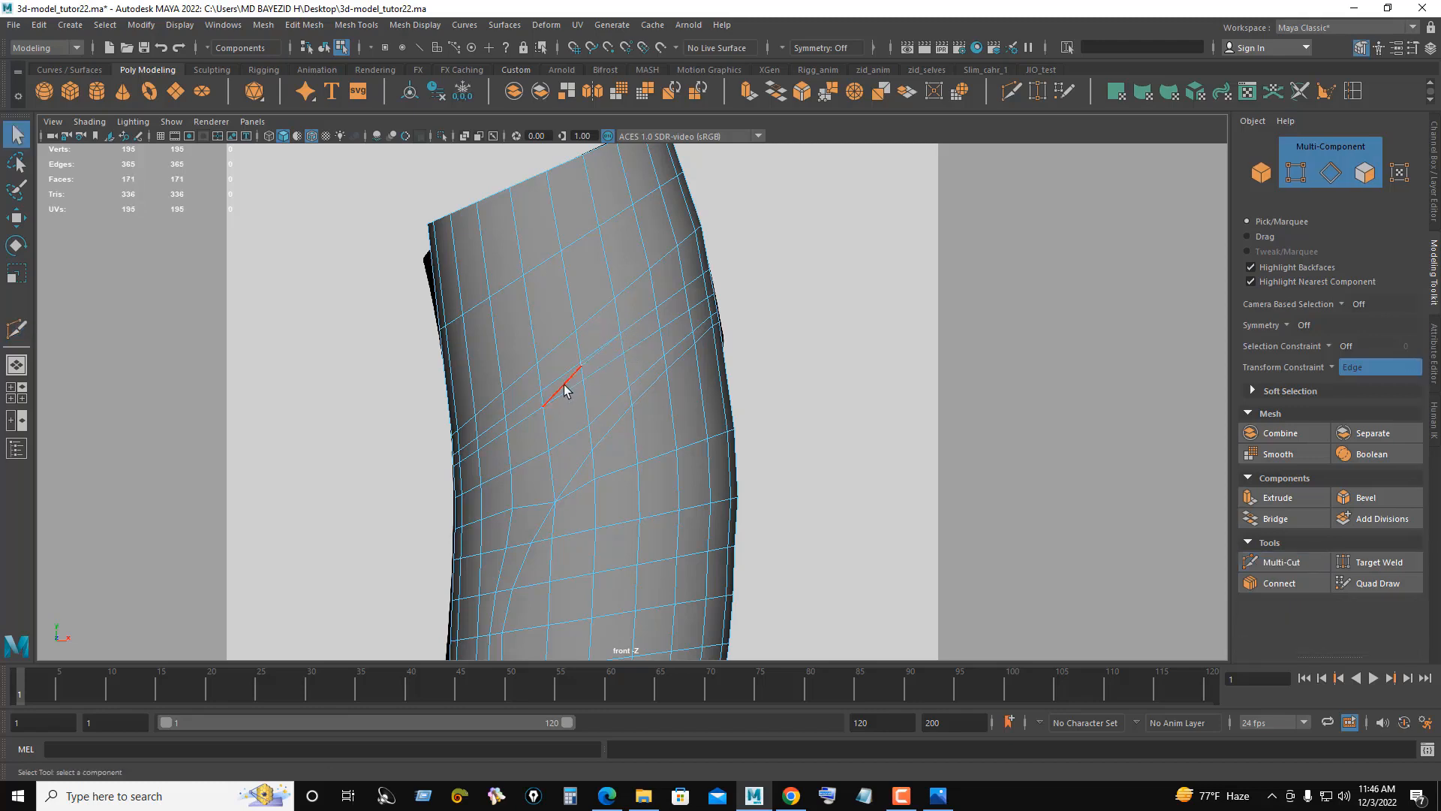
Step: Delete the surplus edges on both sides of the joining cut in the higher row
key("ctrl+Delete")
double_click(565, 388)
key("ctrl+Delete")
scroll(628, 424, "up", 1)
Step: Move the vertex at the bend of the rerouted row slightly upward to smooth the edge flow
right_click_drag(624, 360, 559, 363)
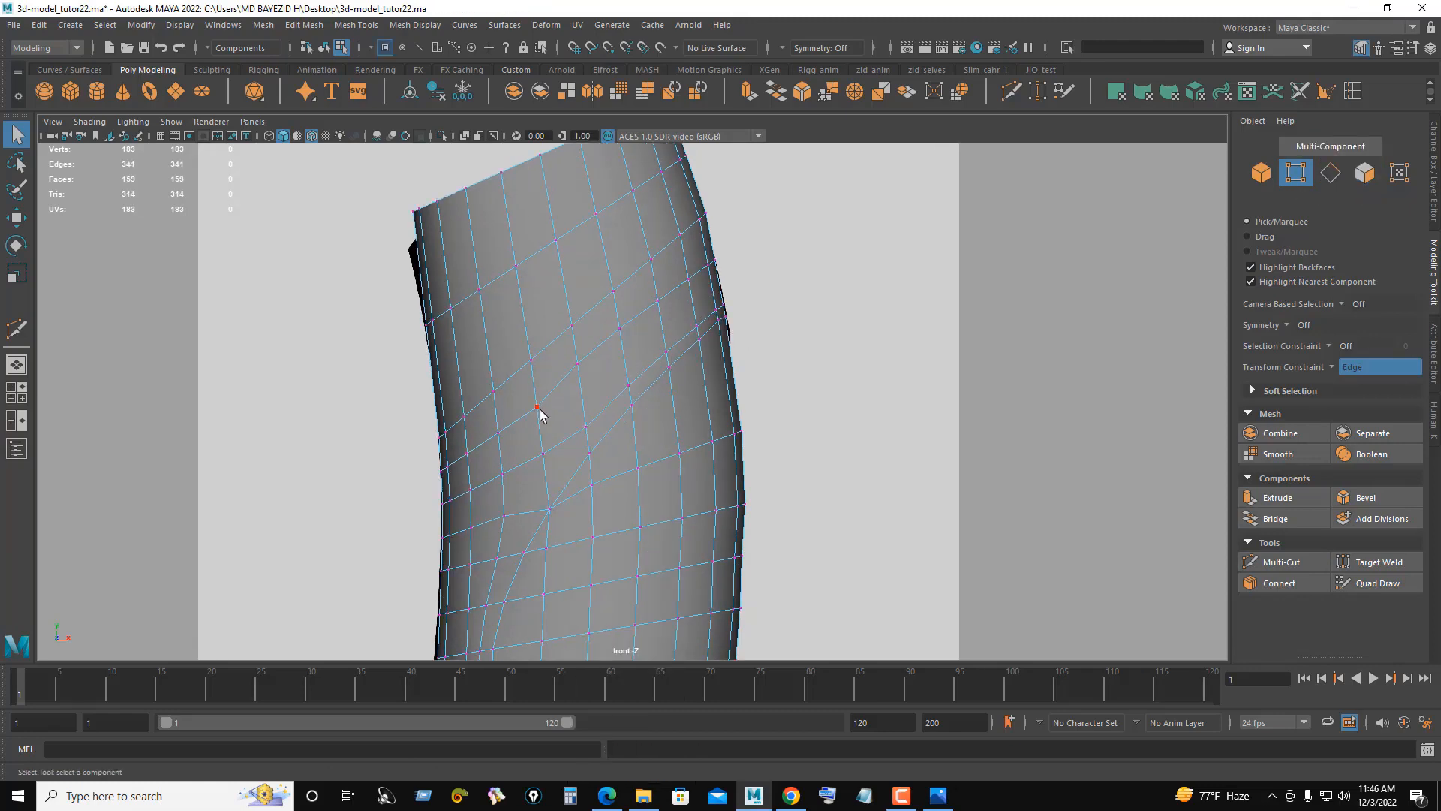
left_click_drag(524, 393, 524, 393)
key("w")
left_click_drag(537, 345, 538, 324)
left_click(840, 358)
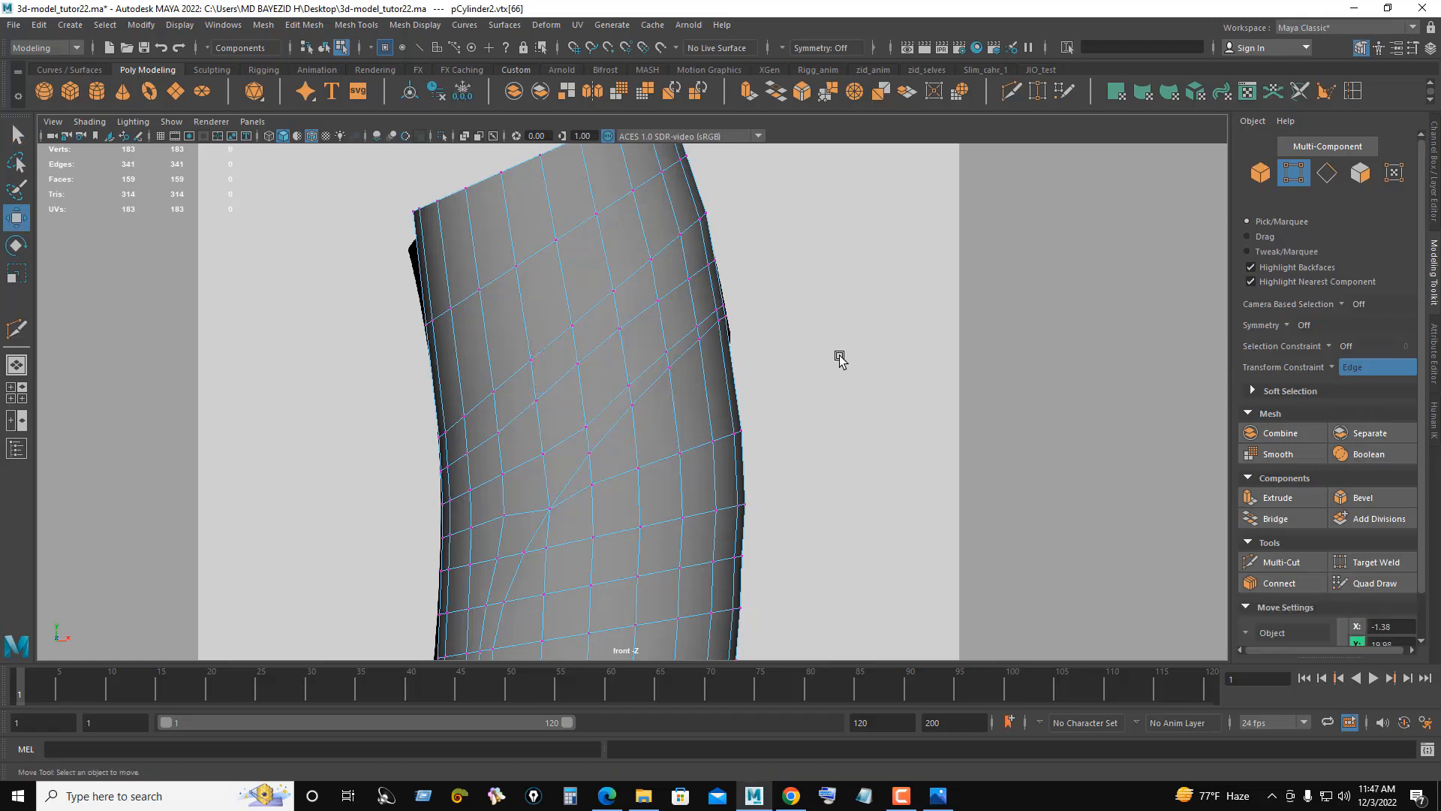
scroll(714, 354, "down", 2)
scroll(788, 386, "up", 2)
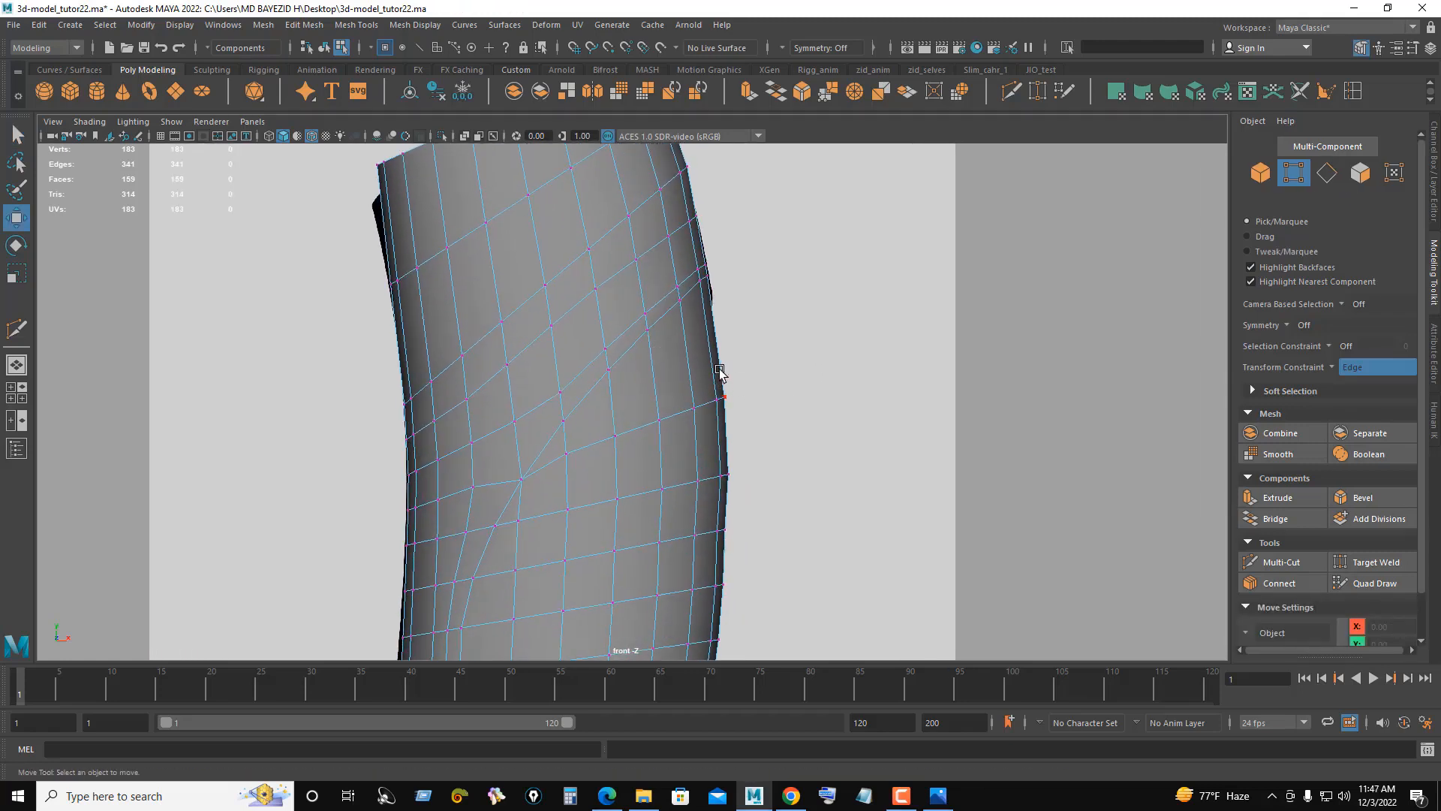
Step: Insert an edge loop just above the slanted rows over the upper bend and cut an edge joining it to the adjacent row
left_click(1012, 92)
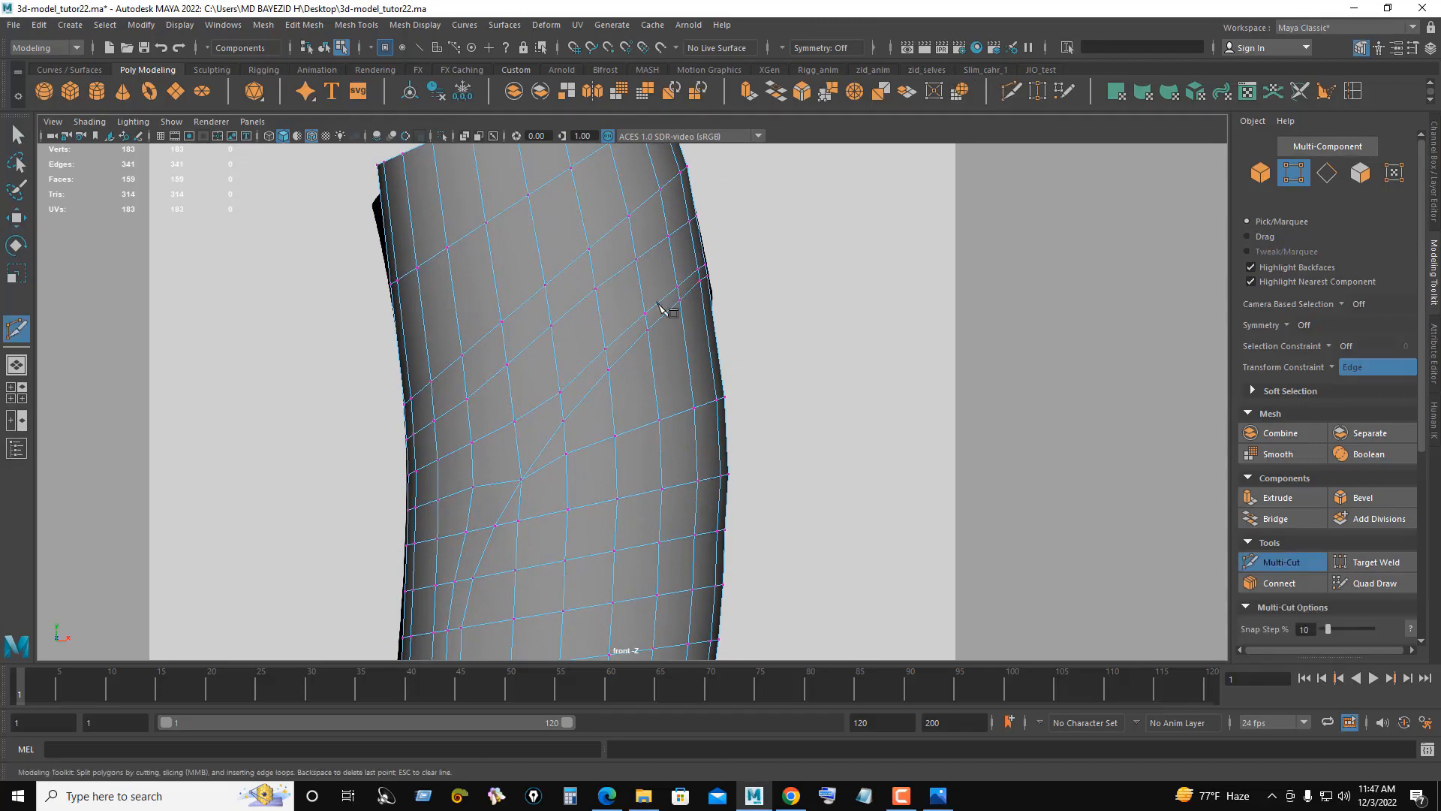
left_click(602, 337, "ctrl")
key("q")
right_click_drag(573, 402, 594, 439, "alt")
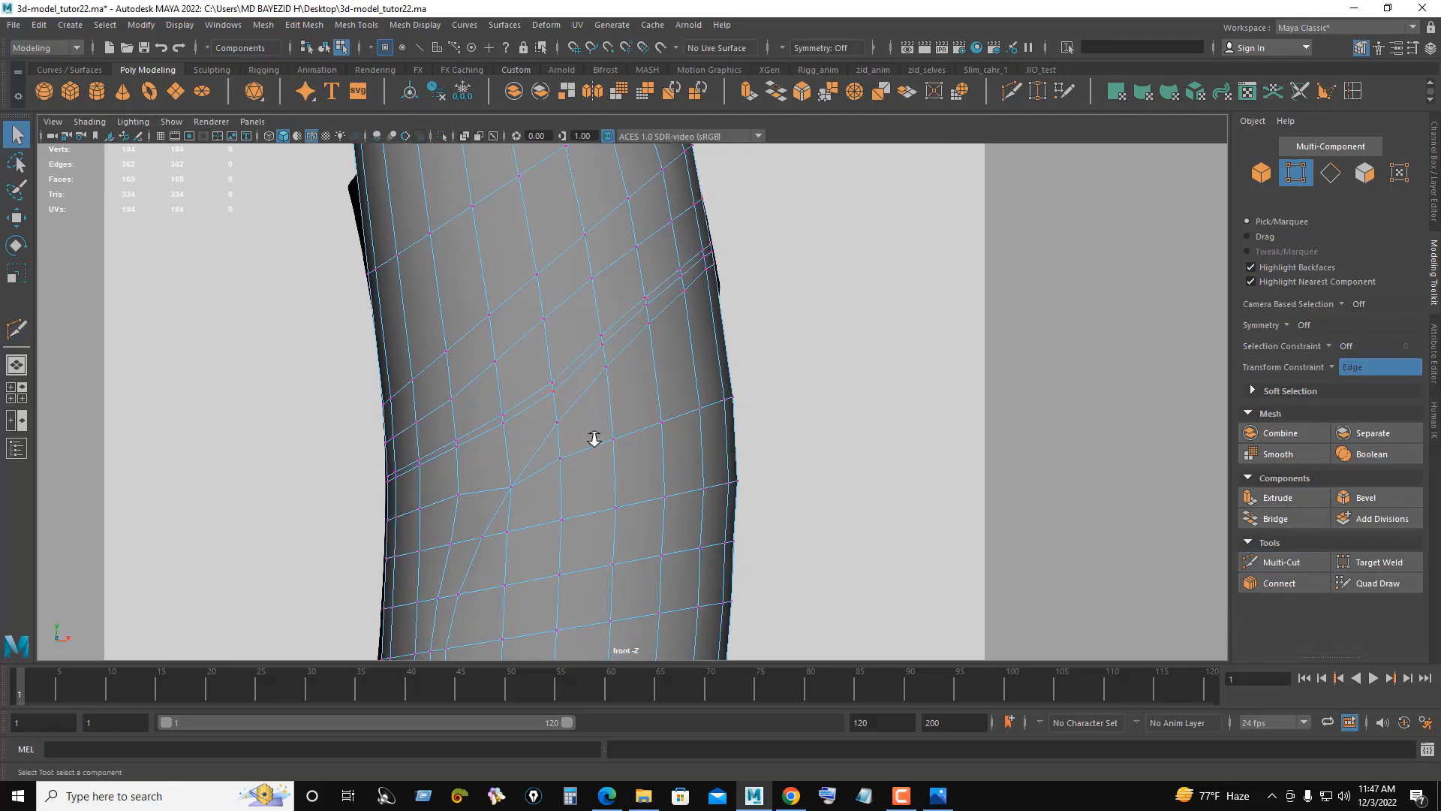
right_click_drag(775, 276, 850, 251)
left_click(850, 250)
left_click(655, 320)
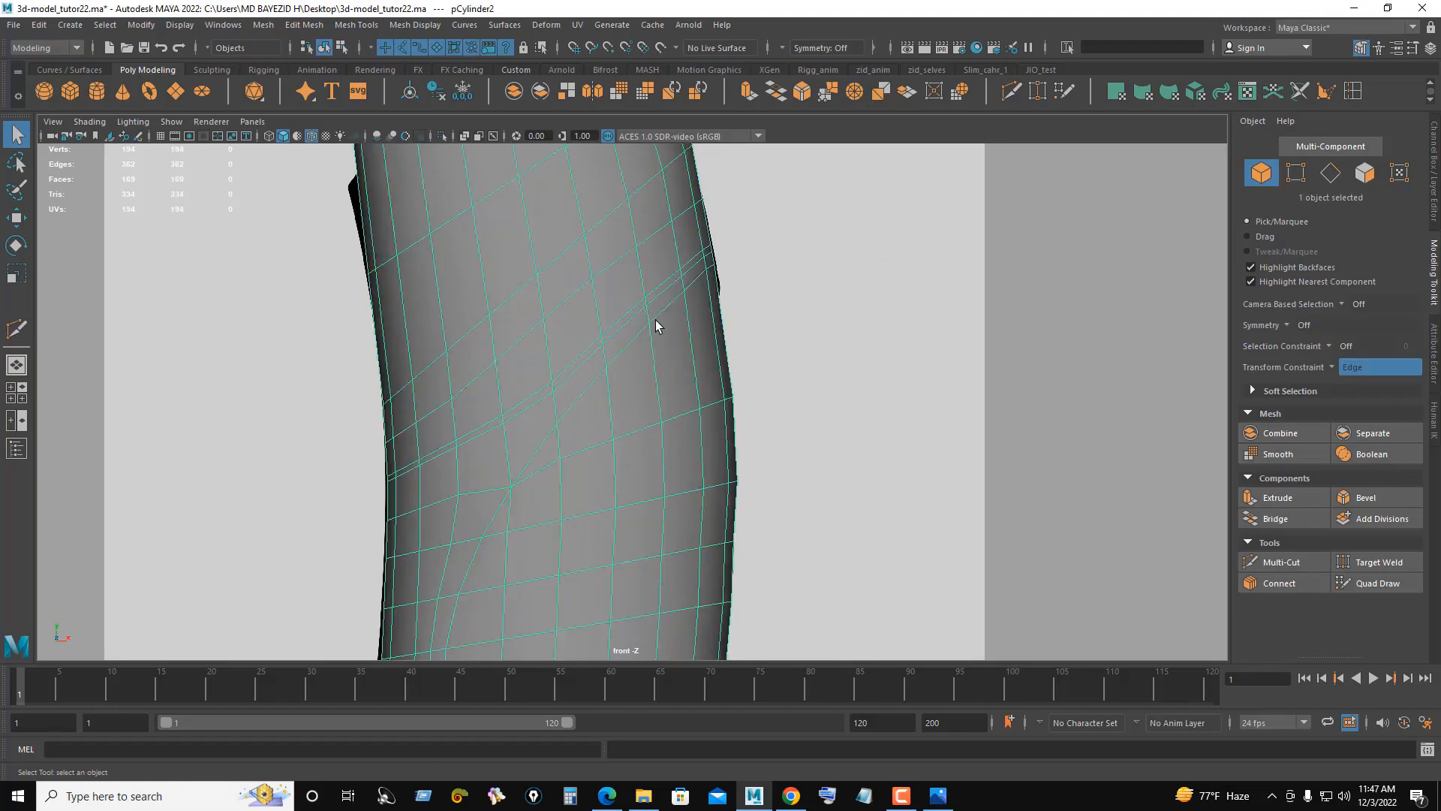
left_click(1012, 92)
left_click(505, 423)
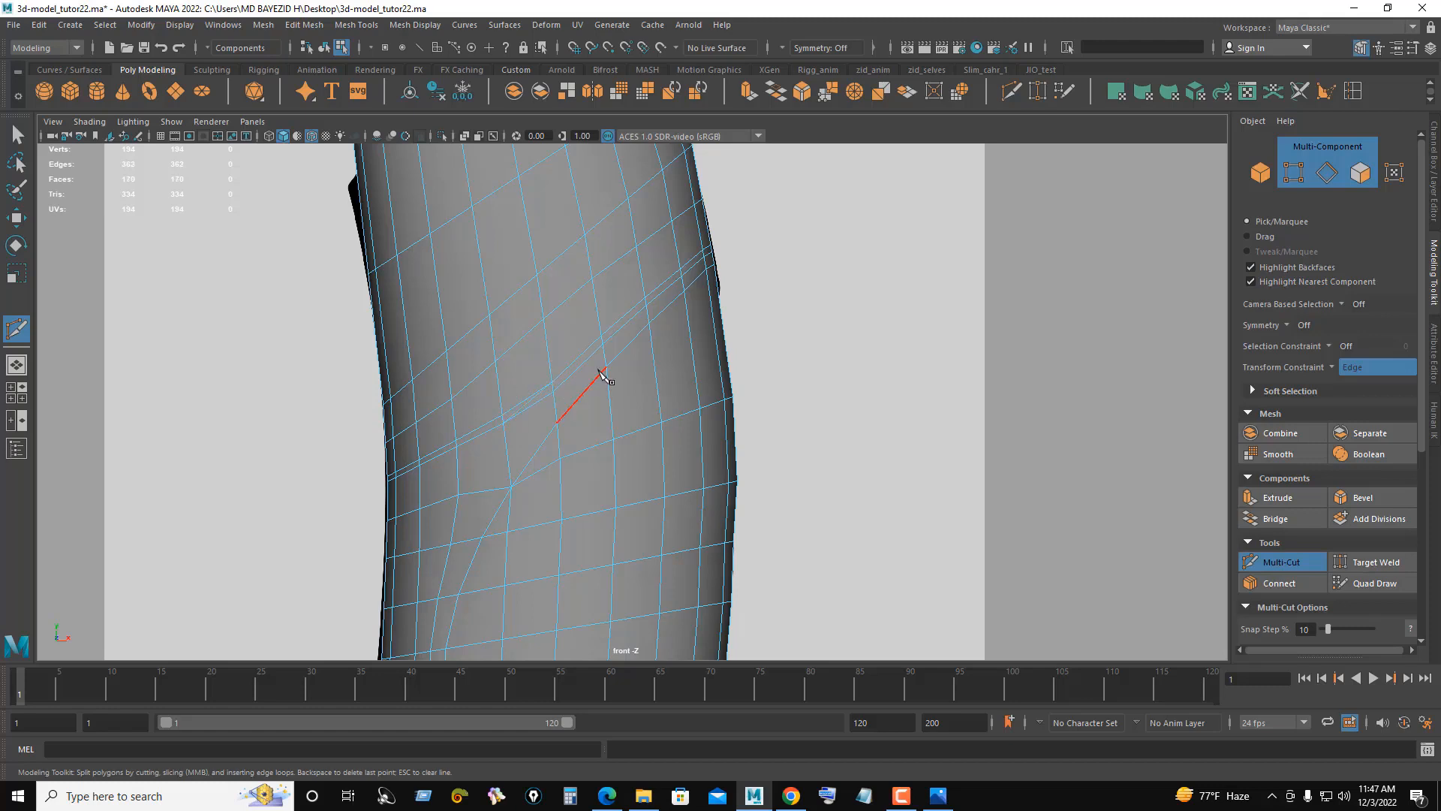
key("q")
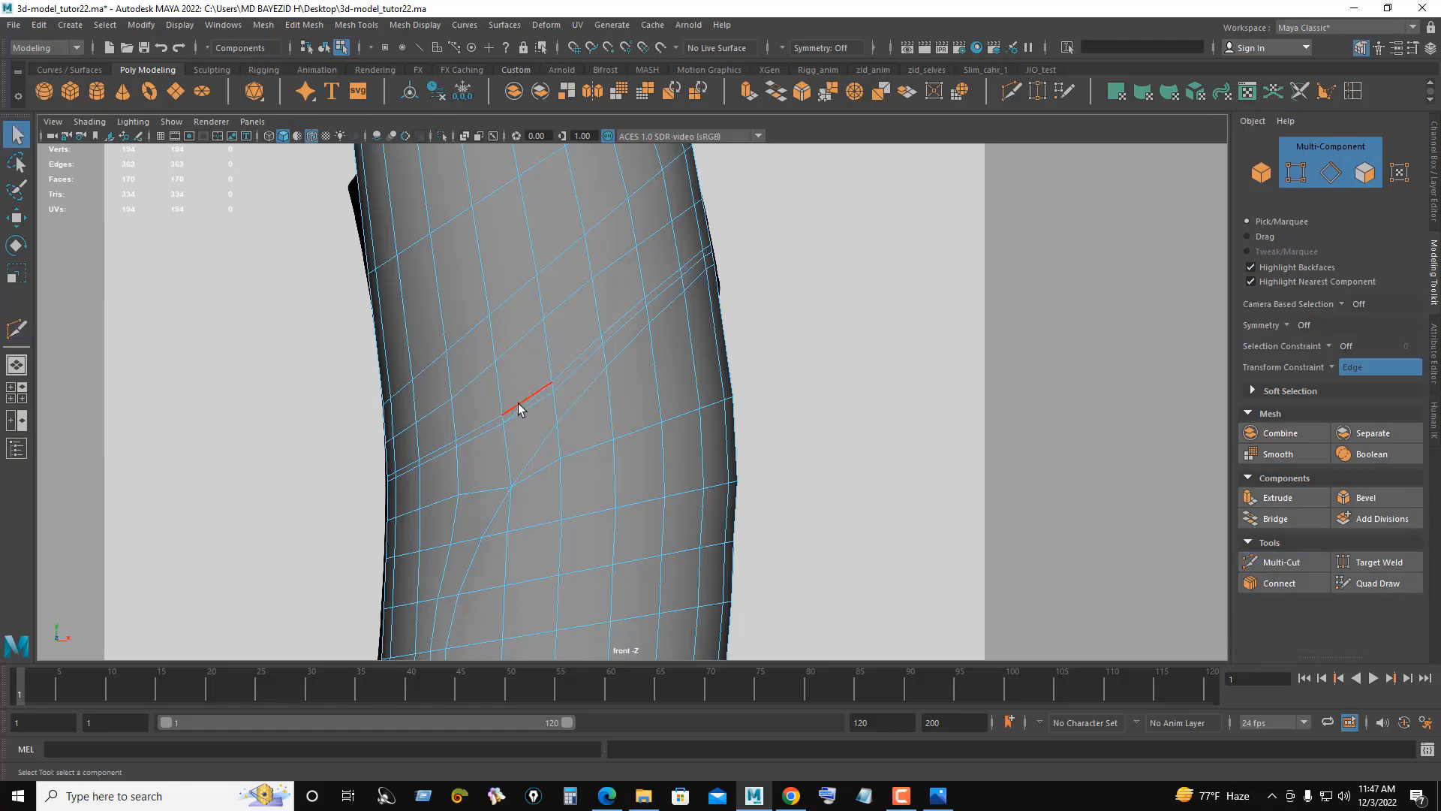
Step: Delete the redundant edges left beside the latest joining cut above the upper bend
left_click(519, 408)
key("ctrl+Delete")
double_click(529, 408)
key("ctrl+Delete")
Step: Cut a diagonal edge at the upper bend, joining the row on the right to the vertex directly below the bend corner
right_click_drag(611, 439, 493, 440, "alt")
middle_click_drag(557, 442, 533, 332, "alt")
right_click_drag(512, 380, 573, 400, "alt")
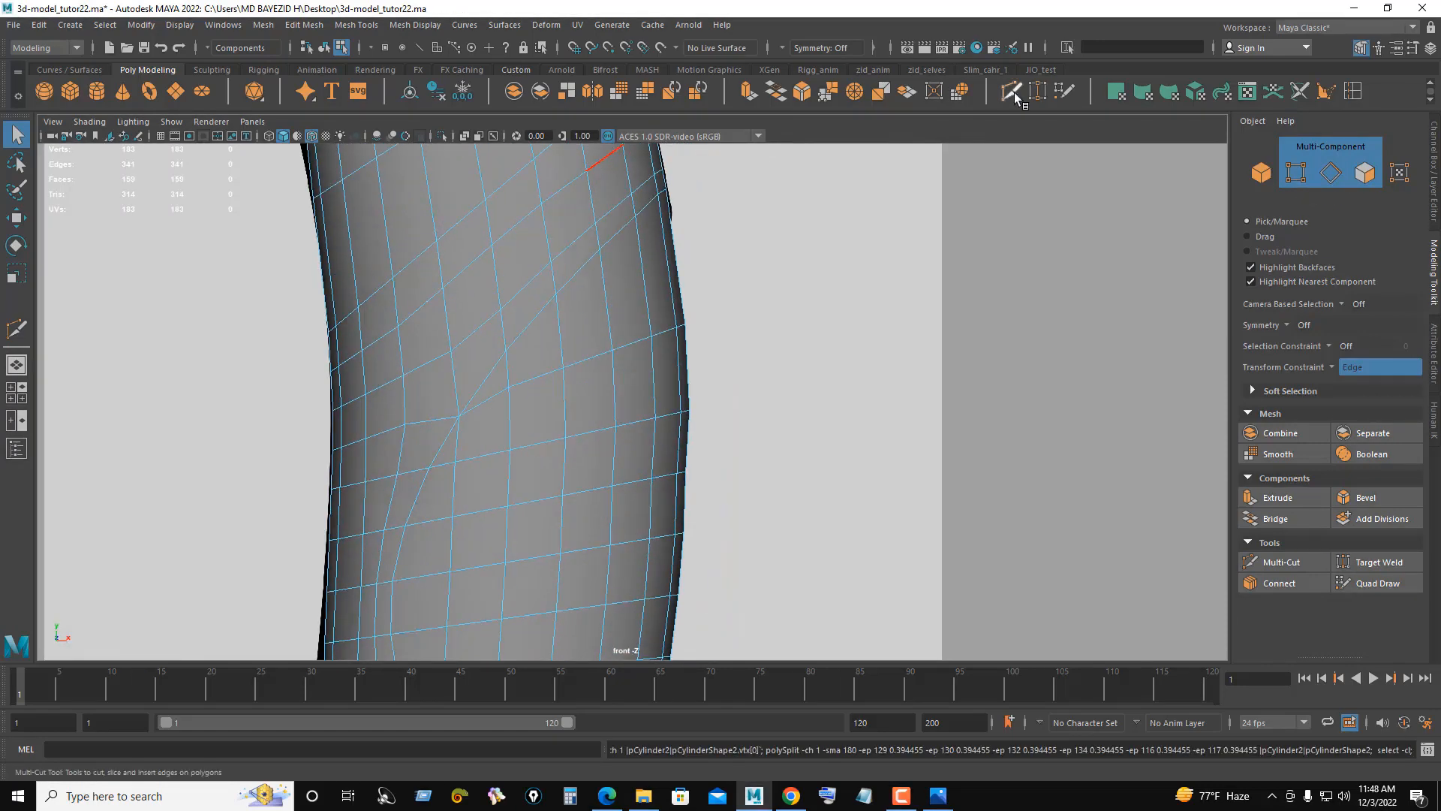
left_click(1012, 92)
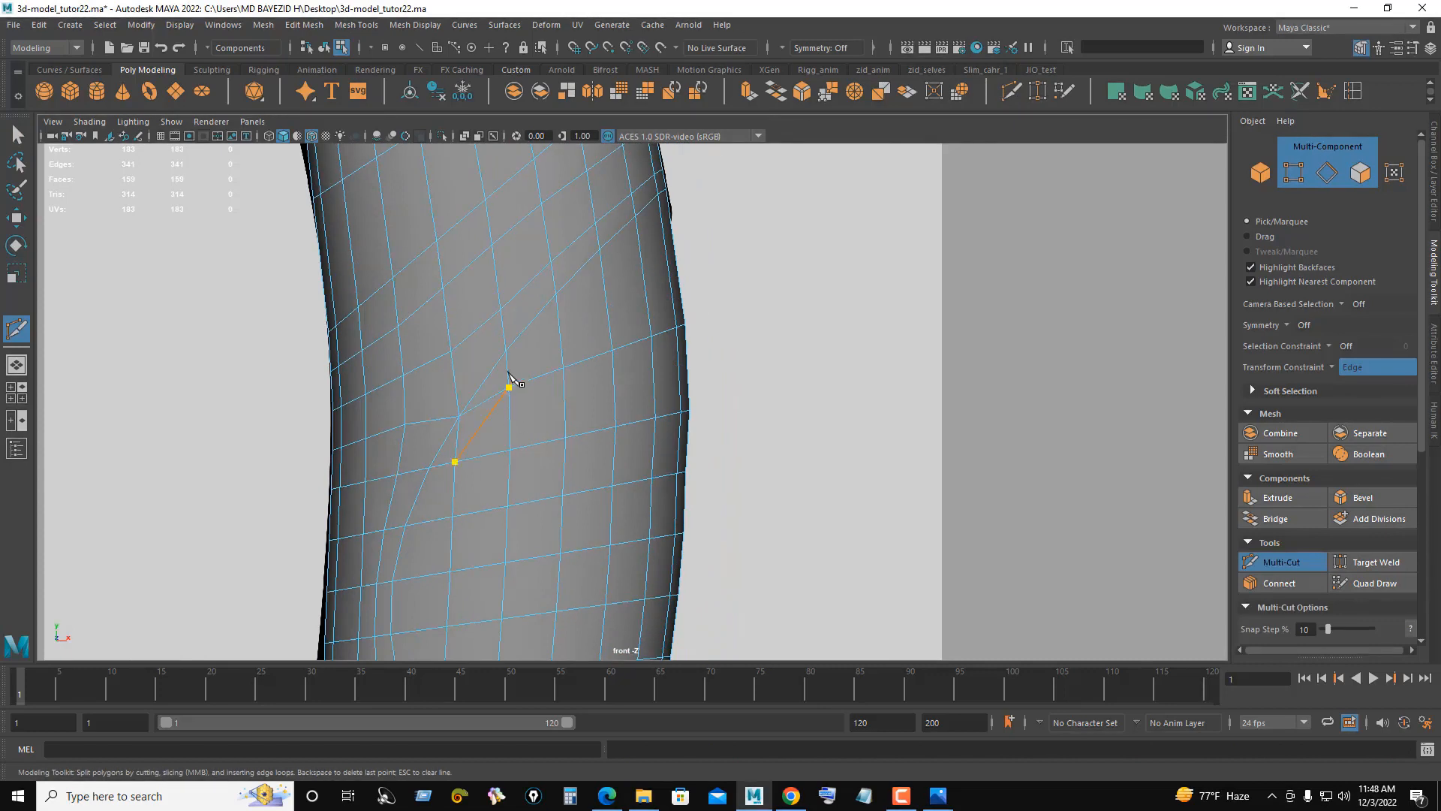
key("q")
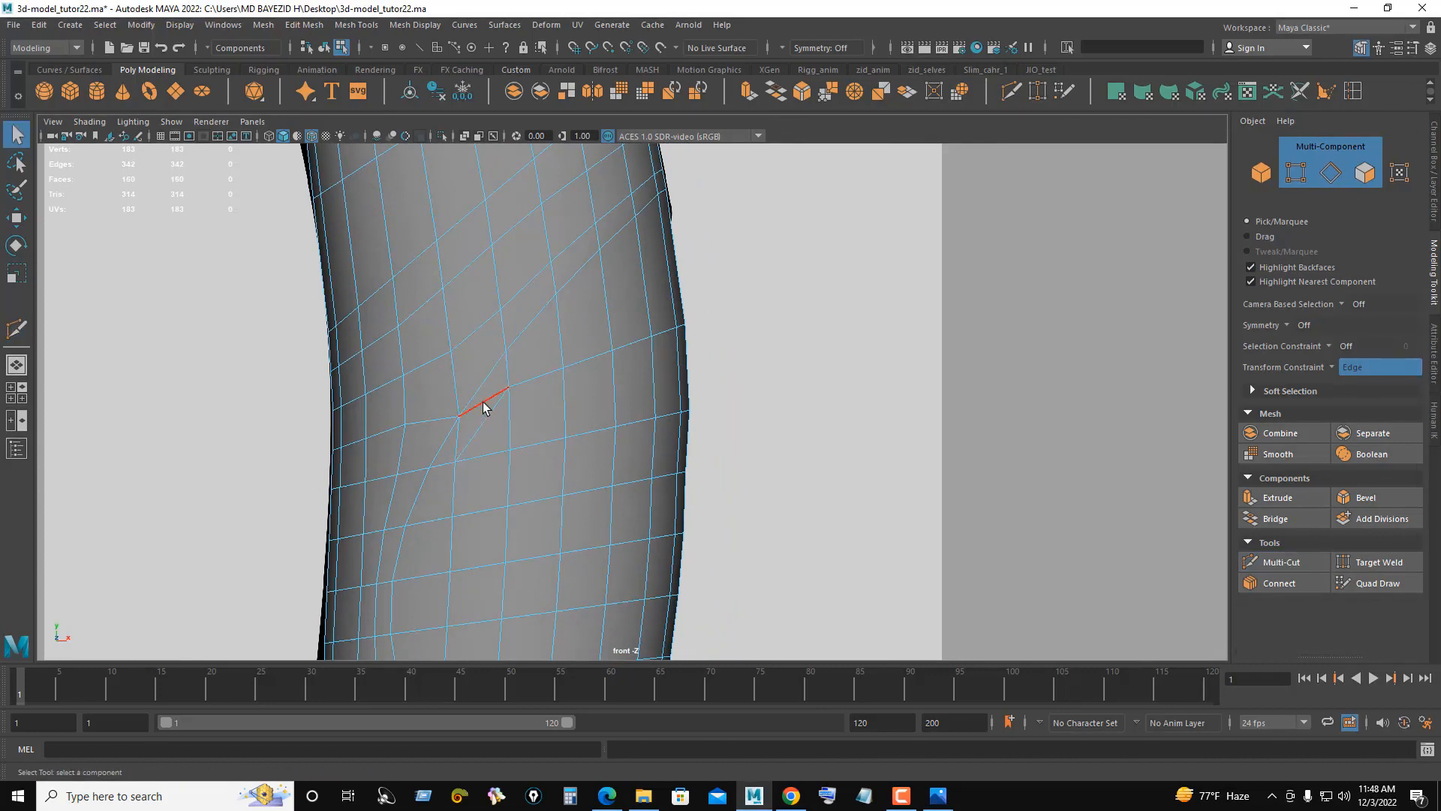
Step: Delete the two edges between the bend corner and the new diagonal's ends, and cut a short edge joining the corner to the diagonal
left_click(483, 402)
left_click(458, 439, "shift")
key("Delete")
left_click(1012, 91)
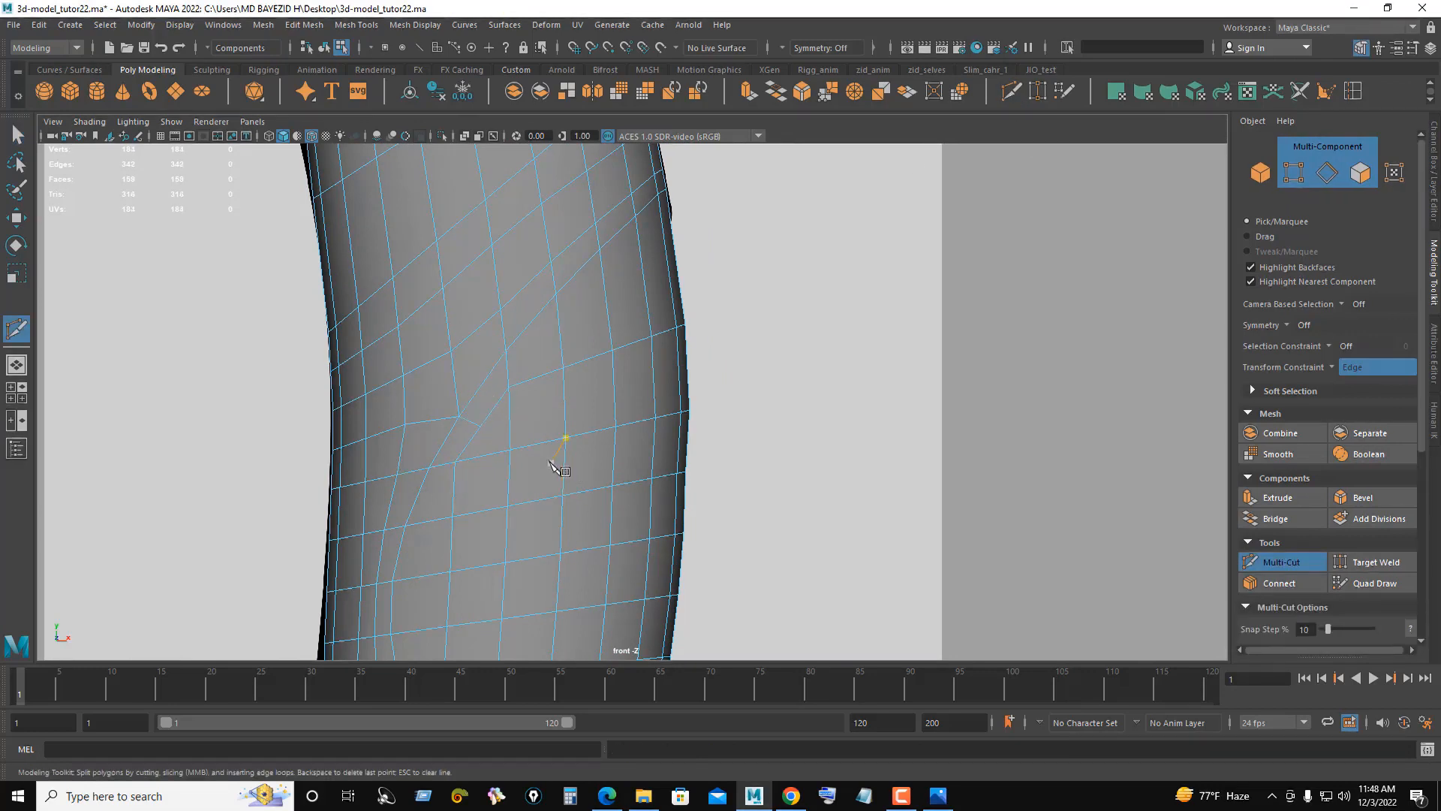
Step: Slide the vertex at the lower end of the new diagonal sideways to even out the column beside the curved edge line
key("w")
middle_click_drag(561, 474, 579, 370, "alt")
scroll(503, 361, "up", 2)
right_click_drag(473, 300, 406, 300)
left_click(481, 314)
left_click(450, 344)
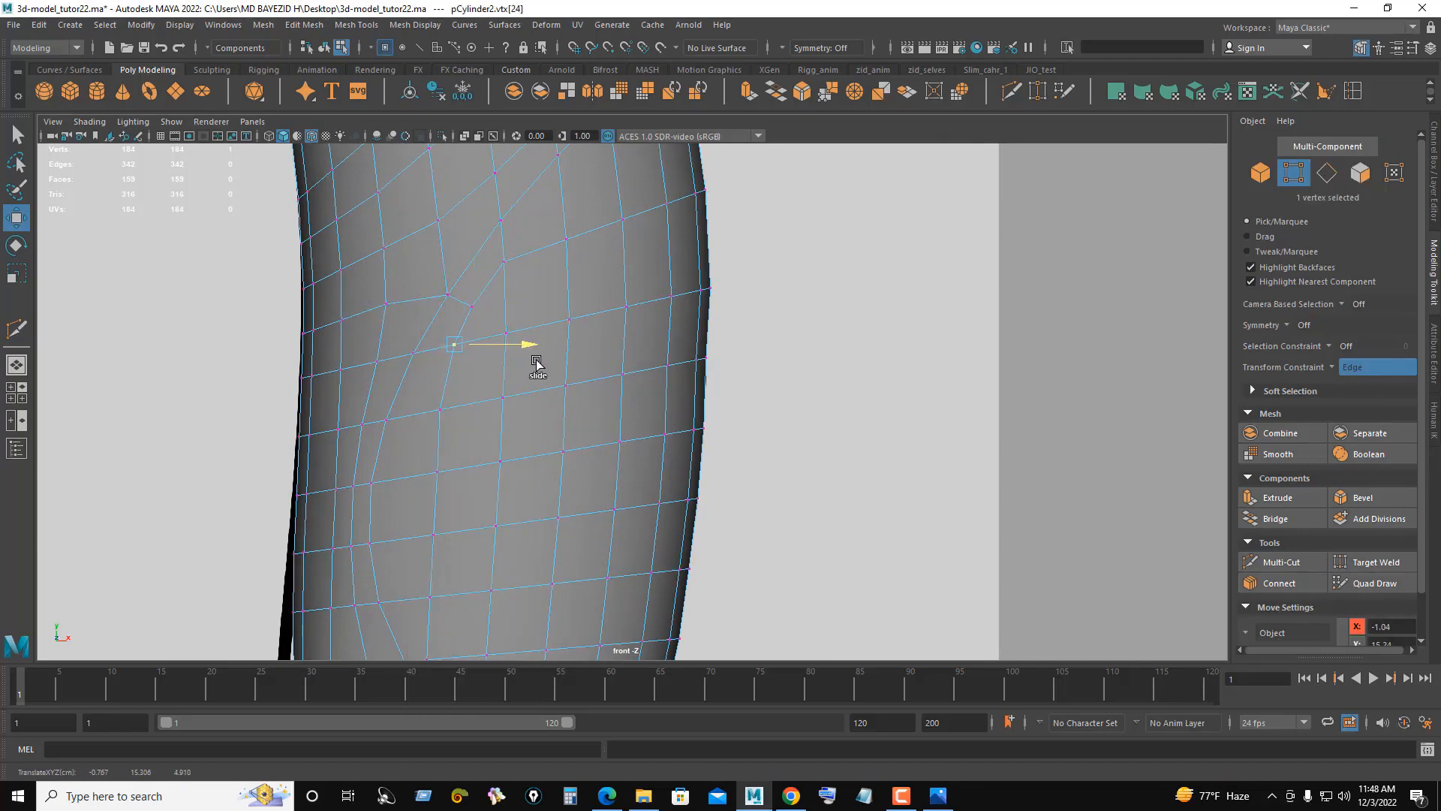
Step: Slide the next four vertices down the column toward the curved edge line so they follow its curve
middle_click_drag(447, 453, 451, 370, "alt")
left_click(439, 346)
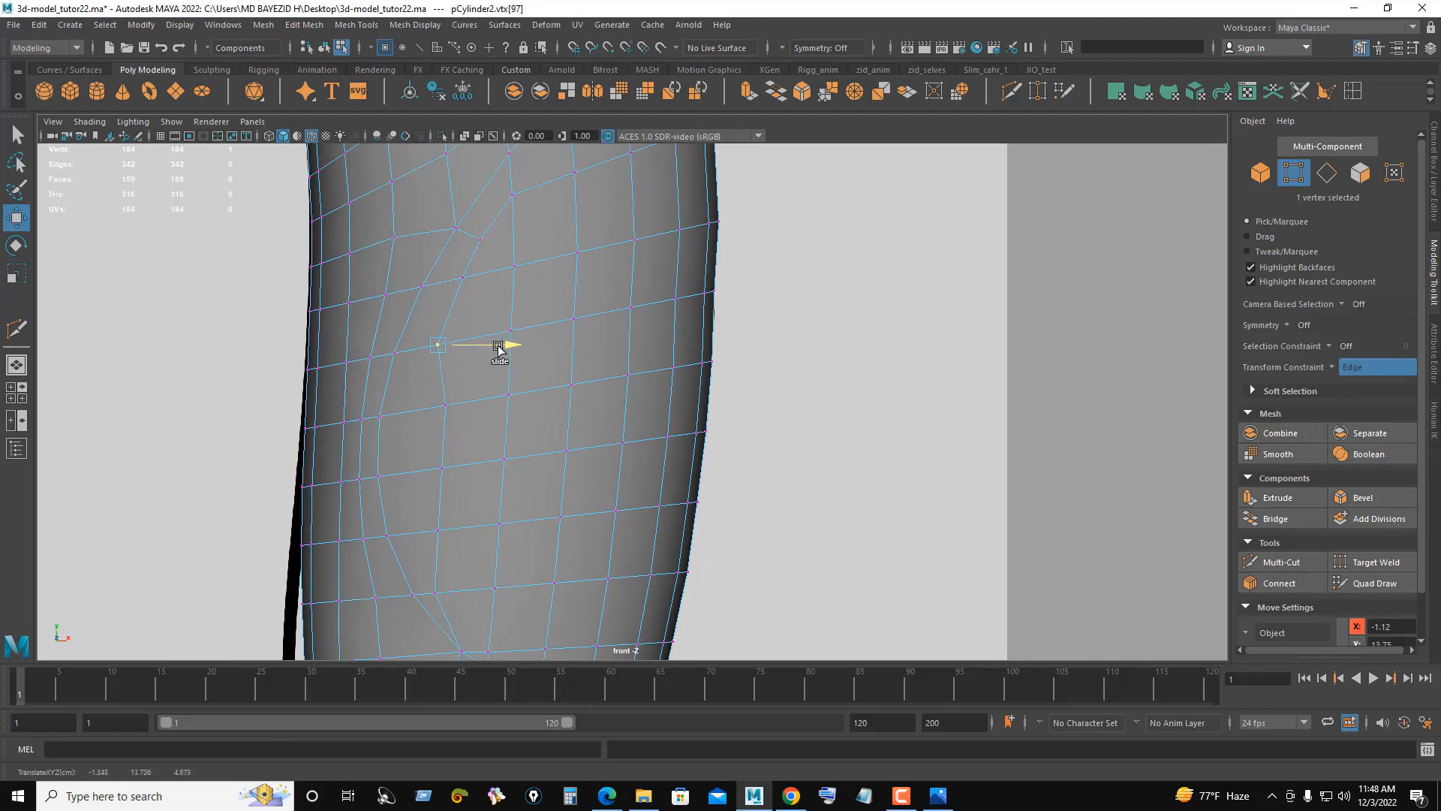
left_click_drag(499, 346, 491, 346)
left_click(450, 408)
left_click_drag(503, 409, 487, 409)
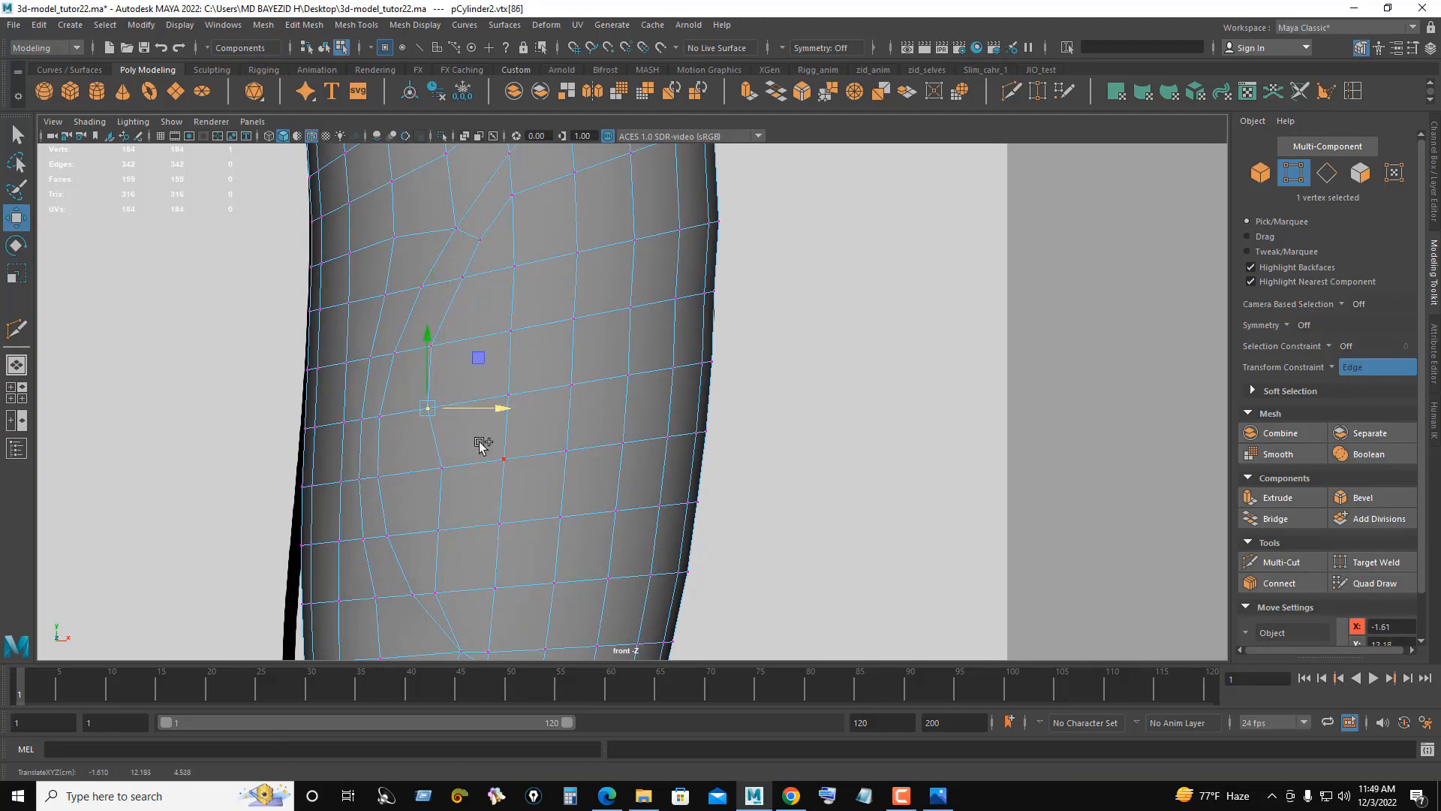
left_click(445, 472)
left_click_drag(501, 468, 485, 472)
left_click(449, 530)
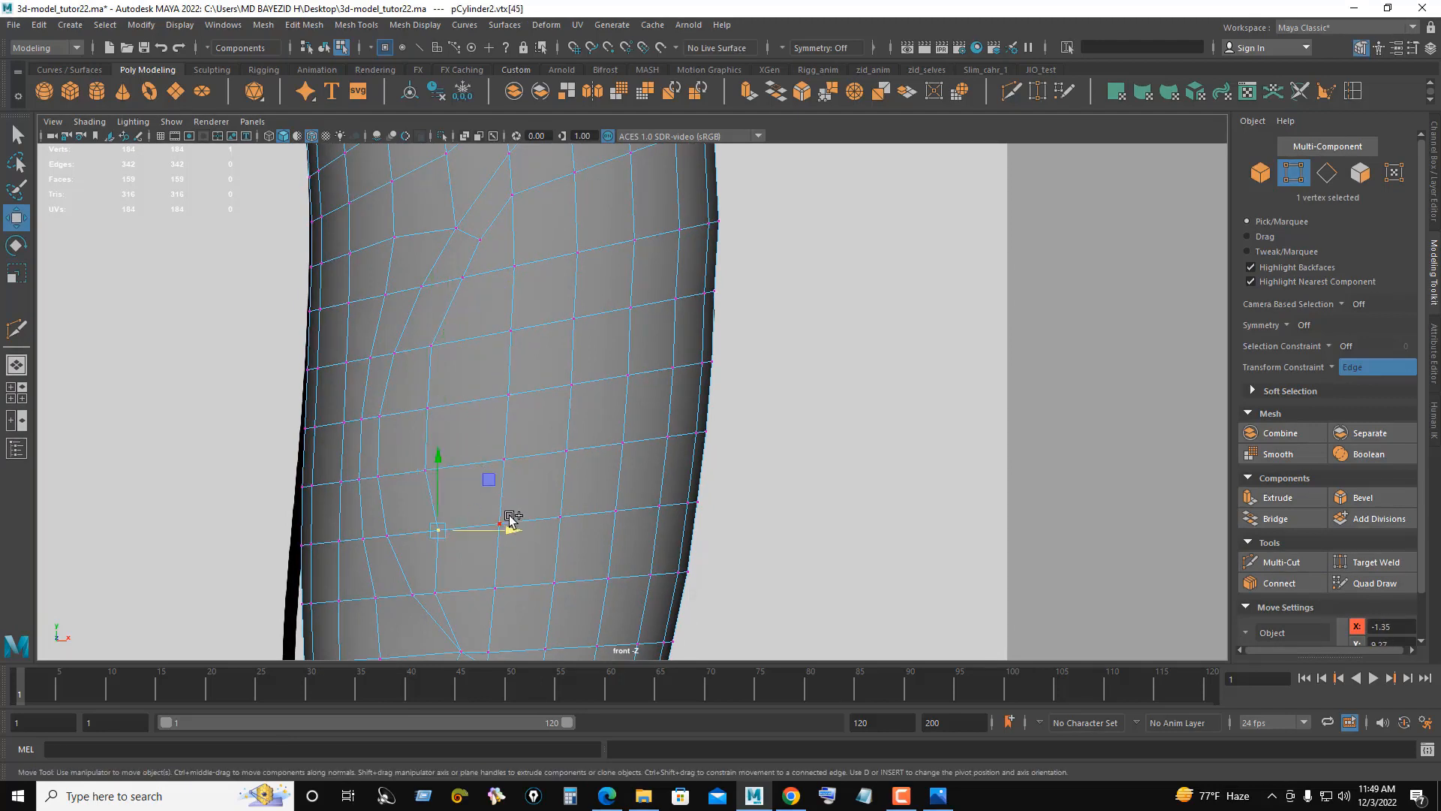
left_click_drag(510, 529, 499, 532)
Step: Insert an edge loop along the column beside the curved edge line and over the upper bend, and cut an edge joining it to the adjacent line
middle_click_drag(501, 273, 492, 380, "alt")
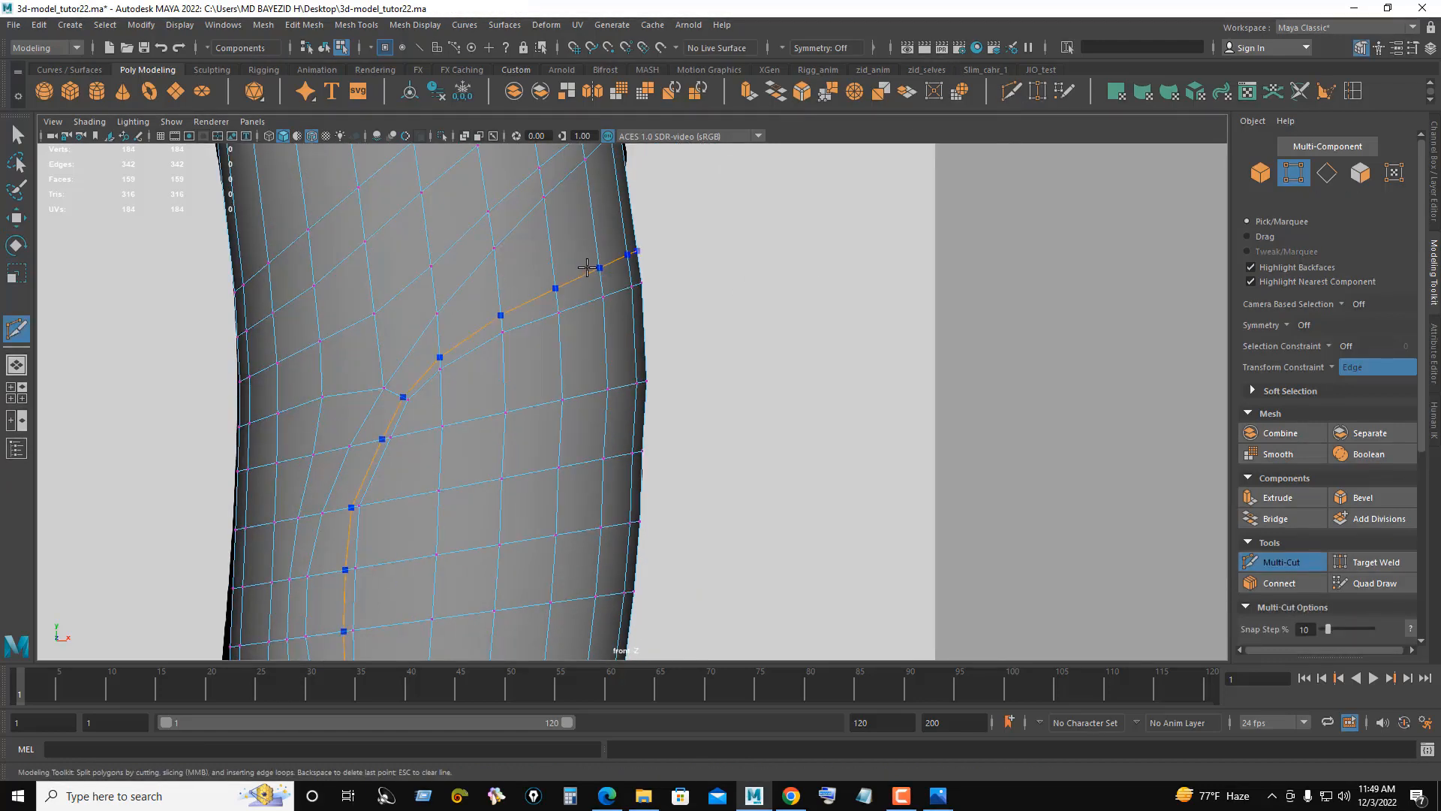
key("Return")
left_click(439, 369)
left_click(501, 314)
key("q")
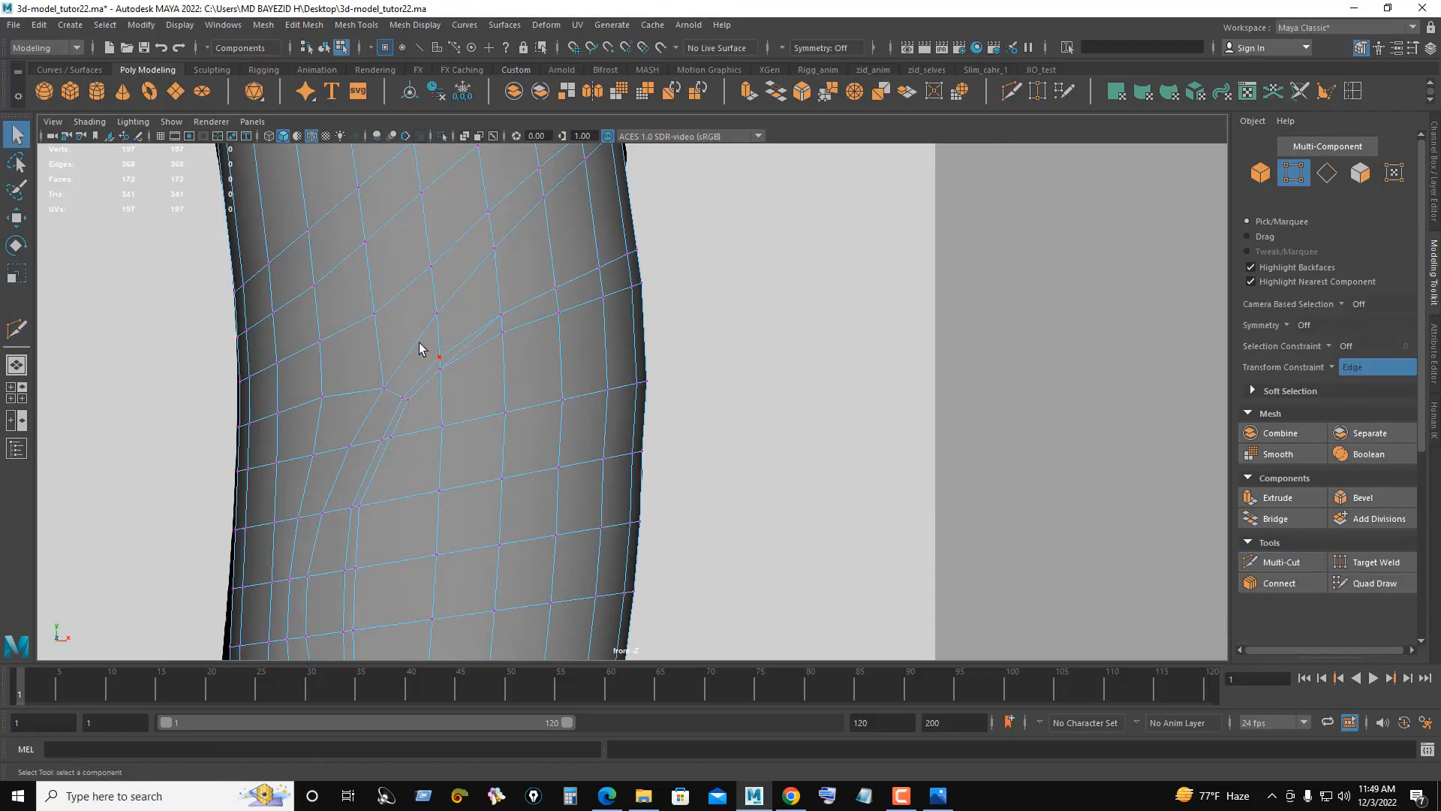
Step: Delete the newly inserted edge loop beside the curved edge line and the second loop next to it, including their vertices
left_click(477, 338)
double_click(460, 346)
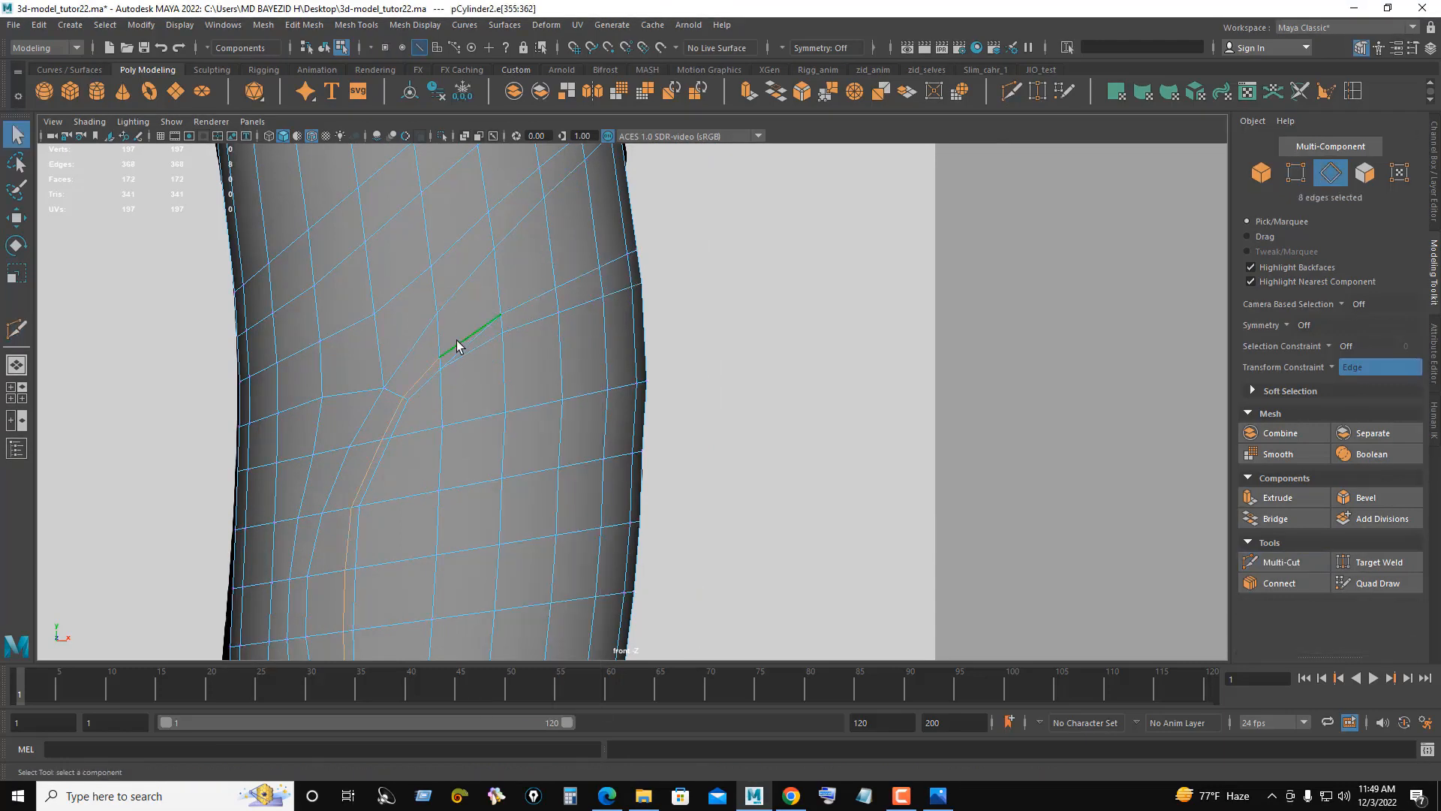
key("ctrl+Delete")
double_click(467, 352)
key("ctrl+Delete")
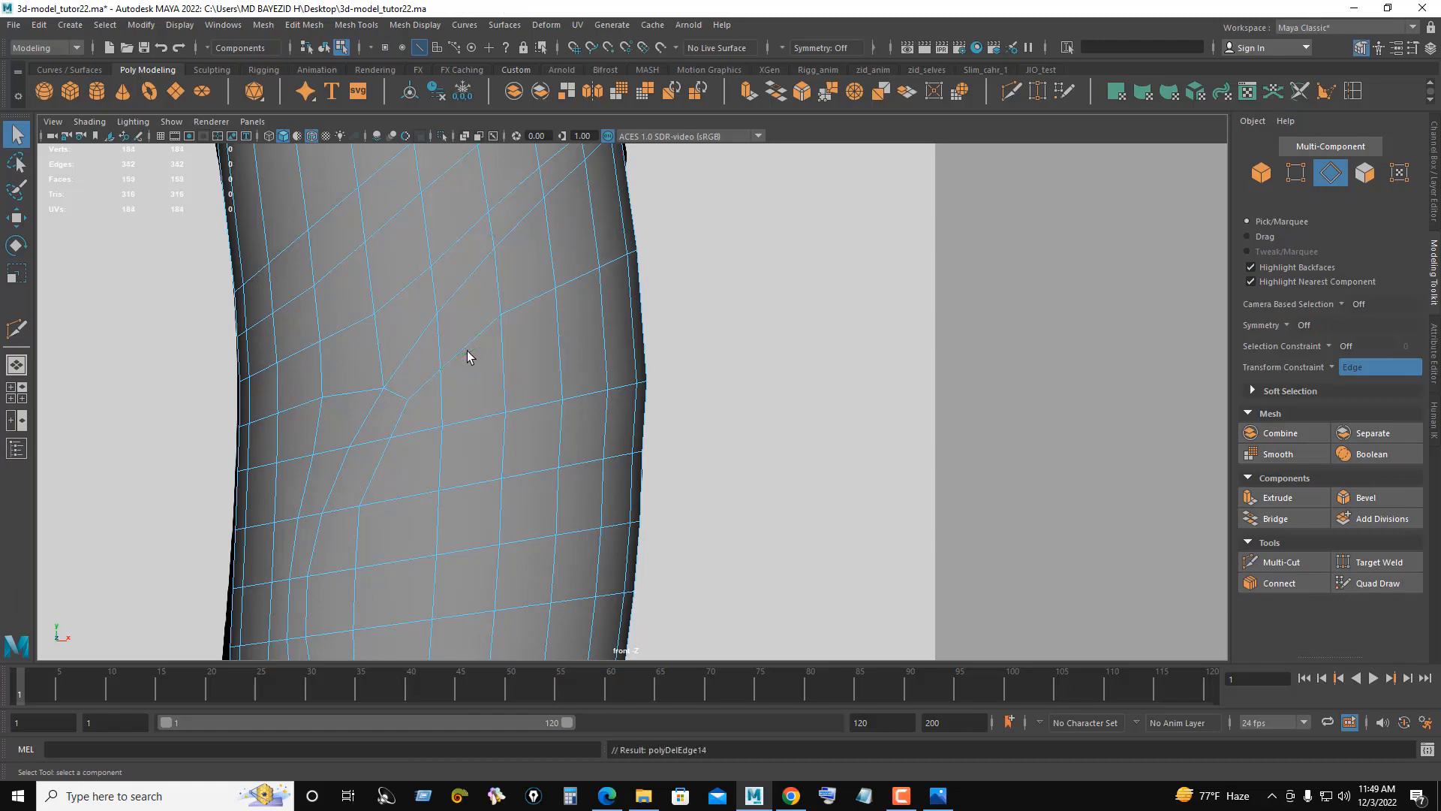
Step: Cut a diagonal edge across the face beside the lower bend, from the row just below the bend corner to the row above
right_click_drag(563, 355, 446, 380, "alt")
middle_click_drag(445, 379, 438, 328, "alt")
right_click_drag(518, 329, 313, 323, "alt")
middle_click_drag(473, 363, 452, 236, "alt")
middle_click_drag(485, 451, 497, 404, "alt")
right_click_drag(497, 422, 535, 455, "alt")
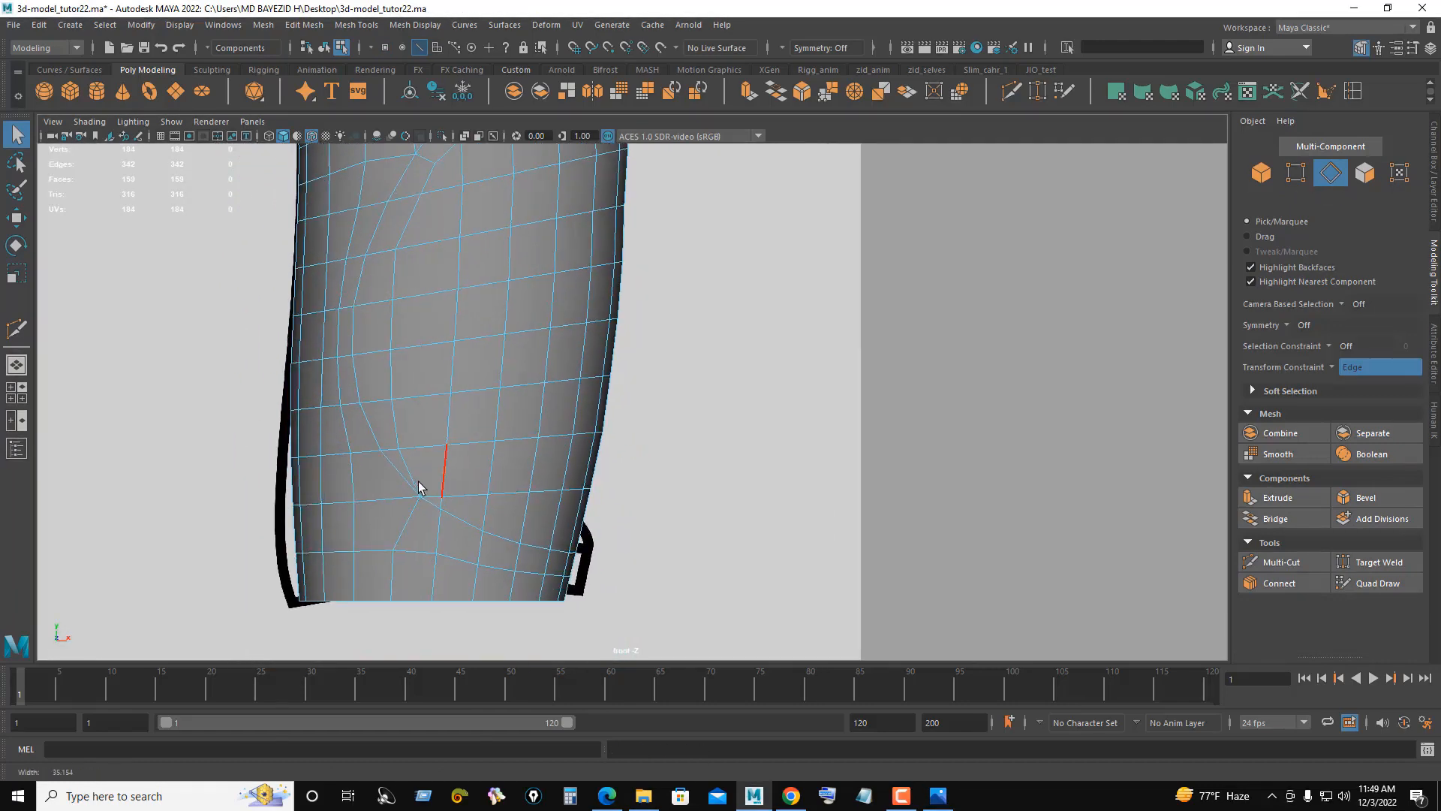
right_click_drag(421, 482, 606, 531, "alt")
left_click(1010, 92)
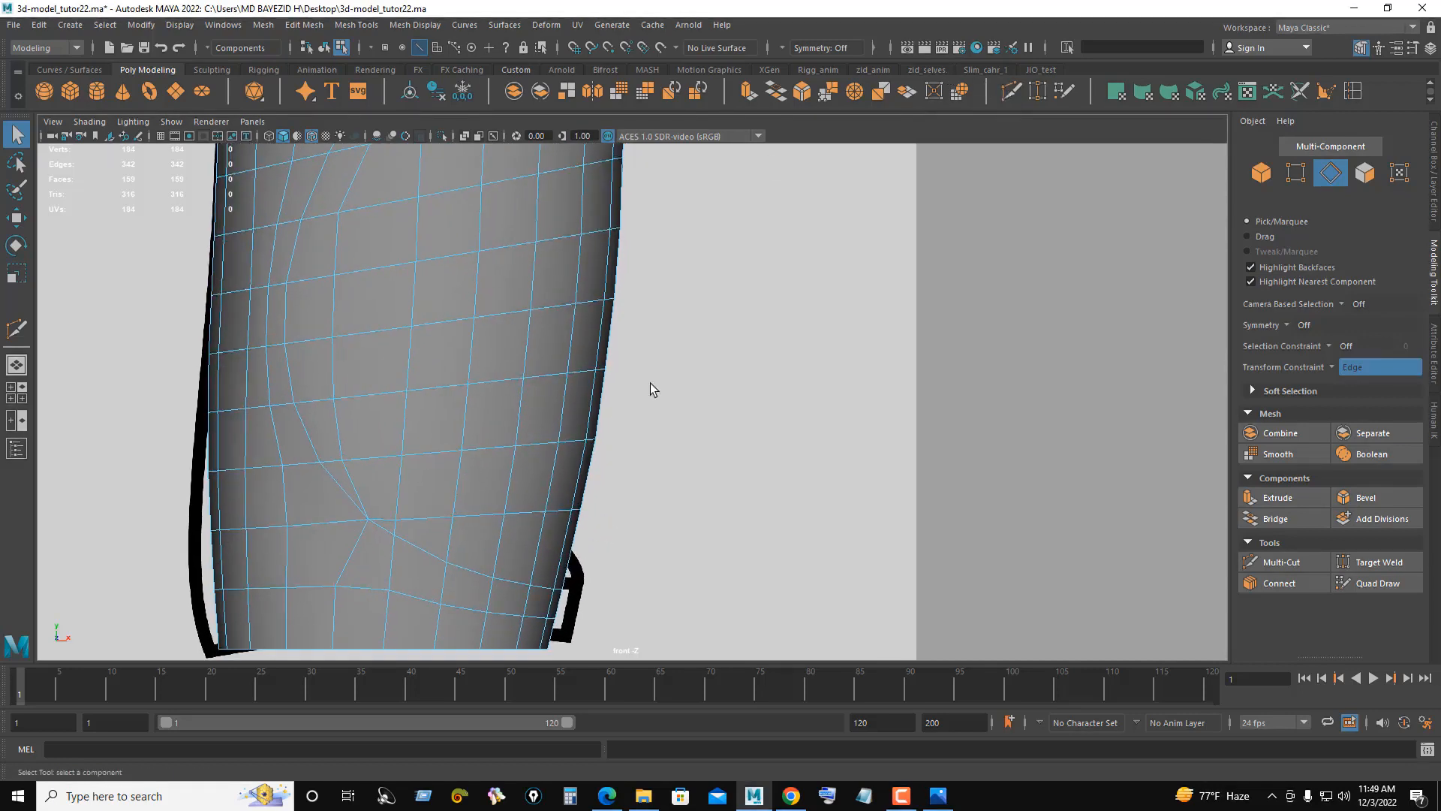
left_click_drag(402, 478, 394, 545)
left_click(342, 461)
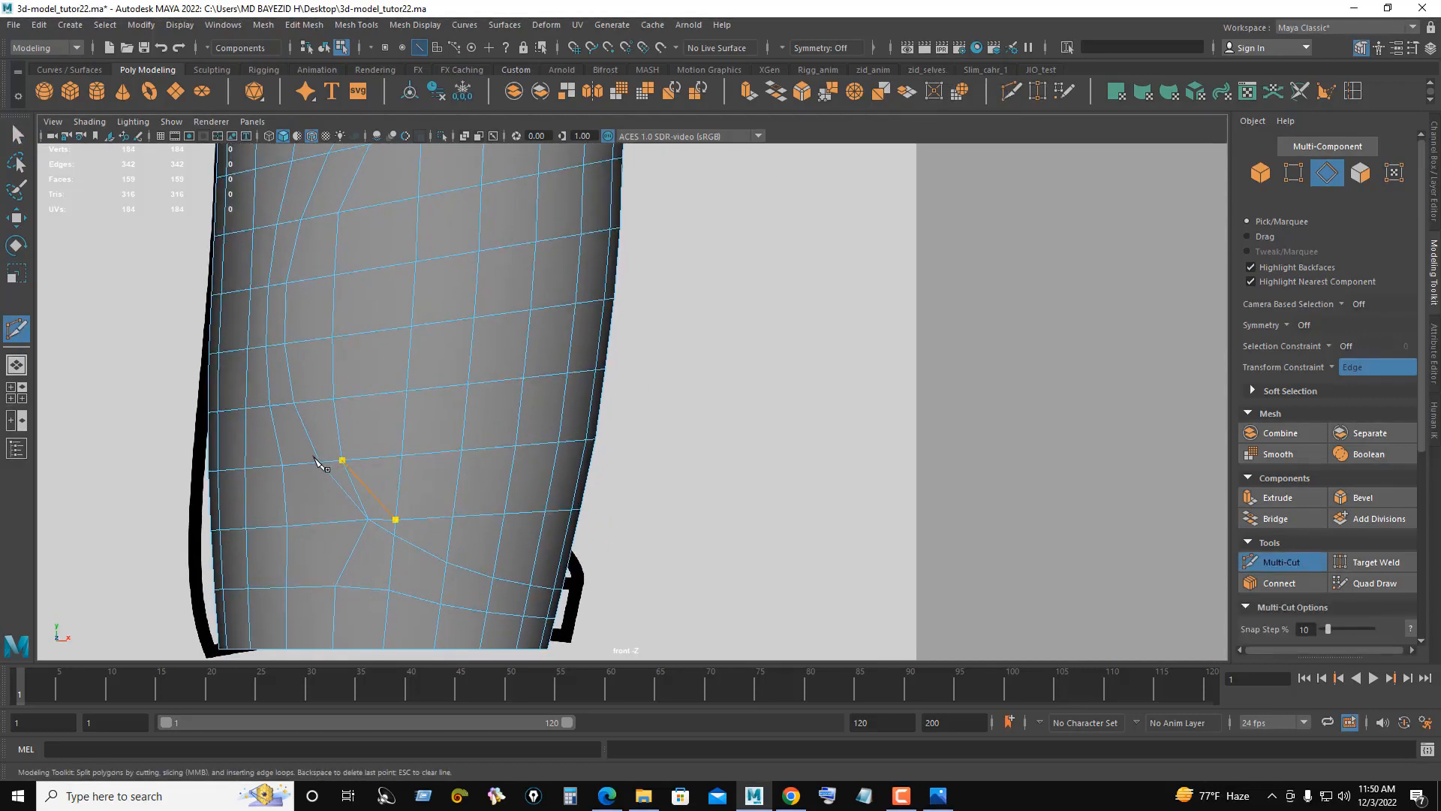
Step: Delete the two edges between the lower bend corner and the diagonal's ends, and cut a short edge joining the corner to the diagonal
key("q")
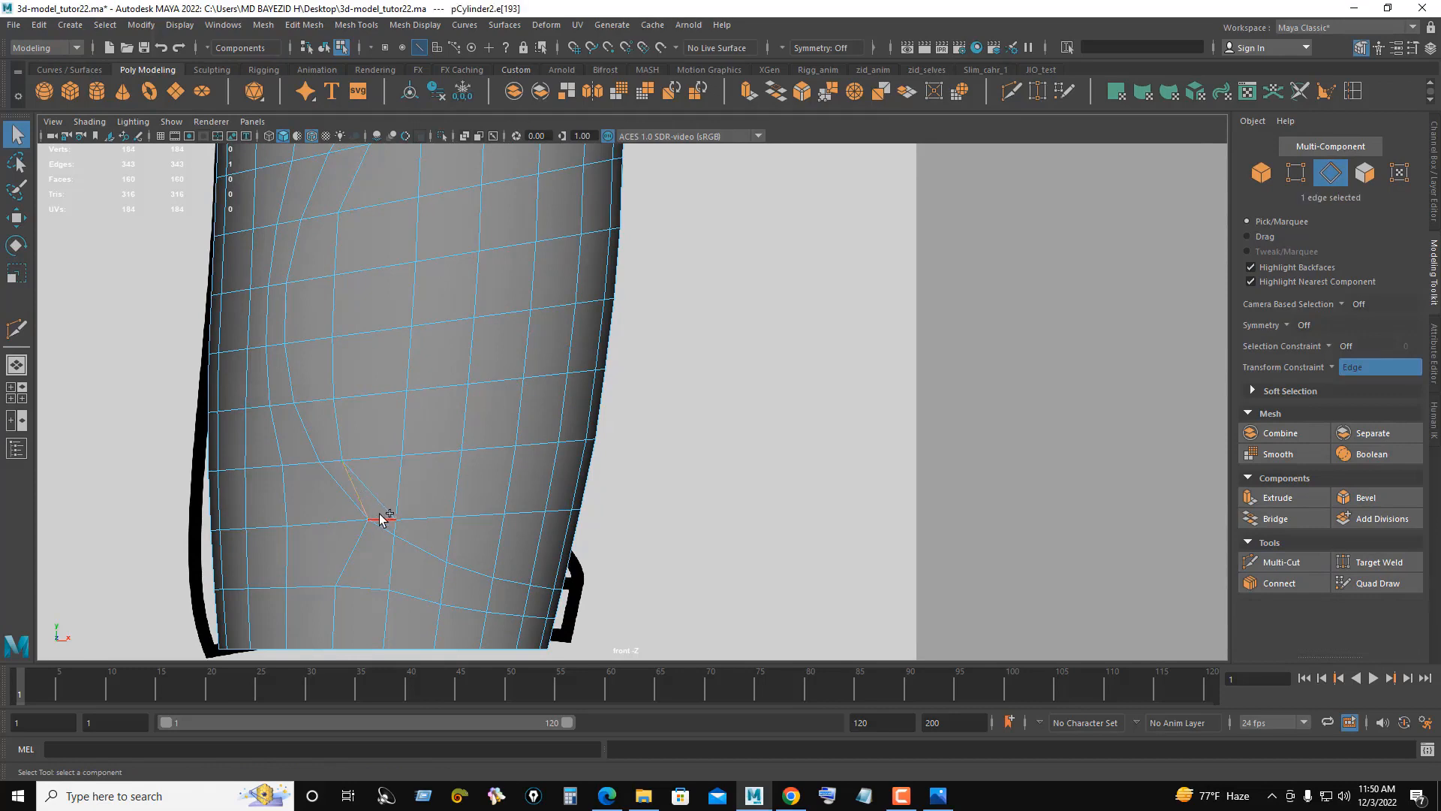
key("Delete")
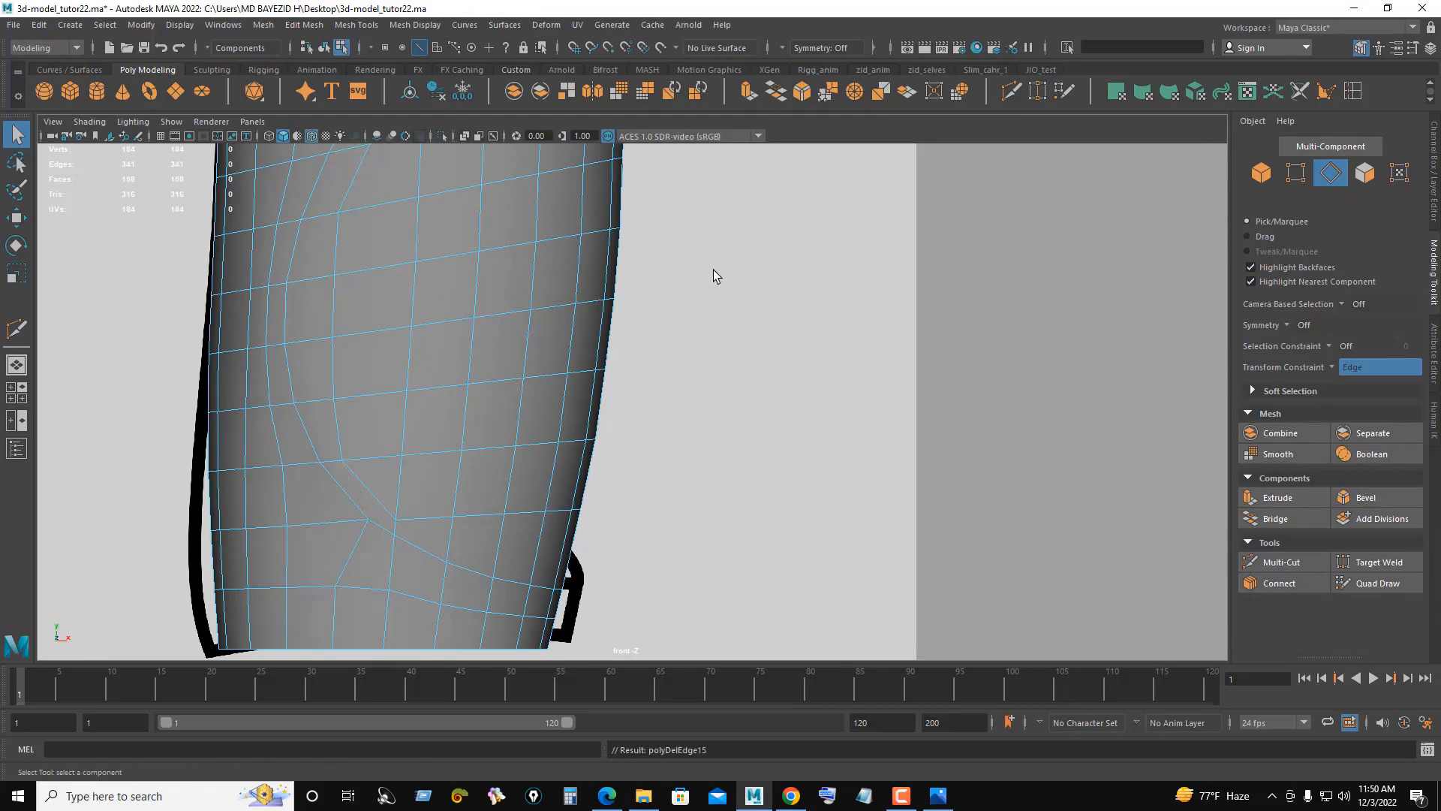
left_click(1011, 91)
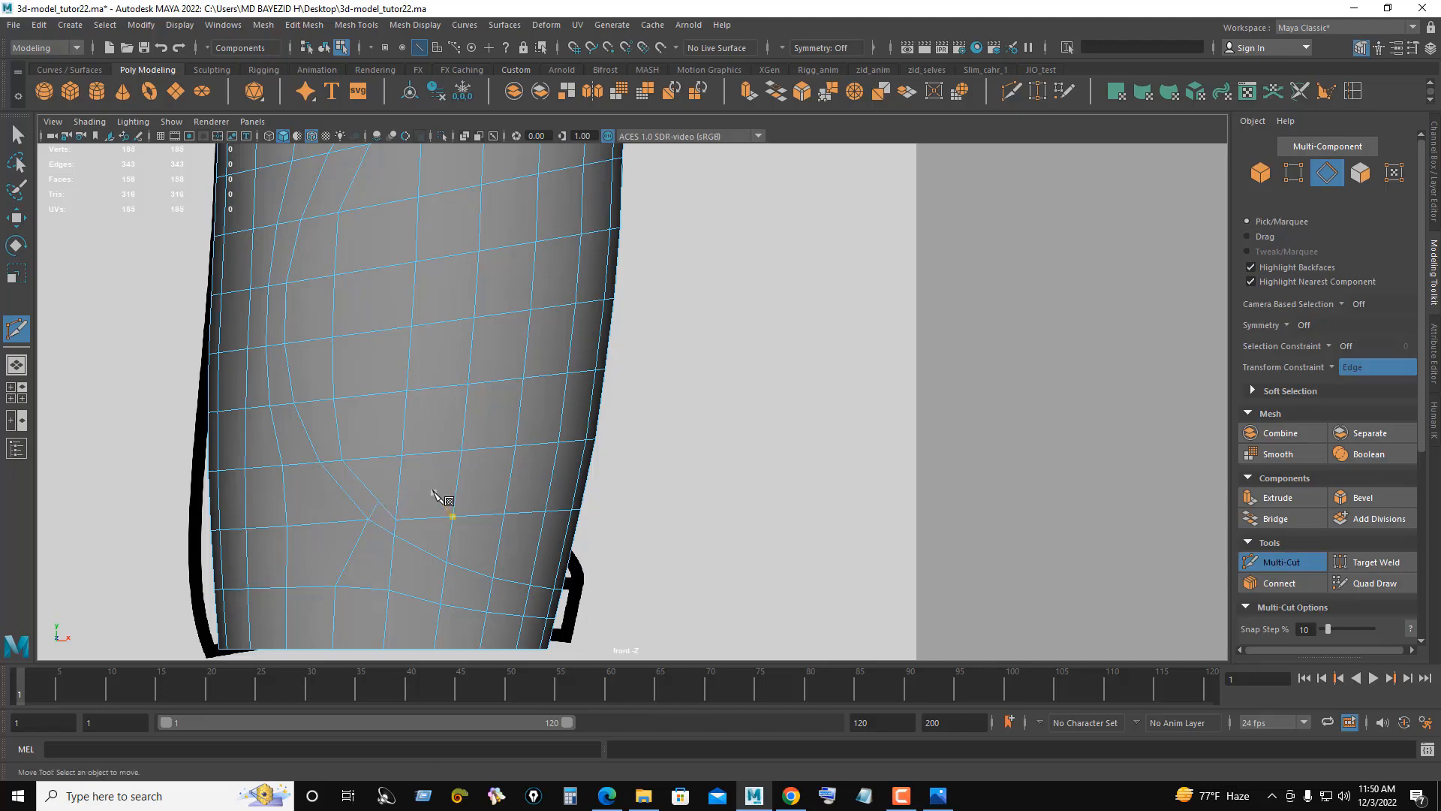
key("w")
Step: Compare the lower bend with the blueprint in wireframe, and slide the vertex at the new diagonal's lower end upward
key("4")
right_click_drag(492, 481, 551, 503, "alt")
middle_click_drag(552, 502, 634, 428, "alt")
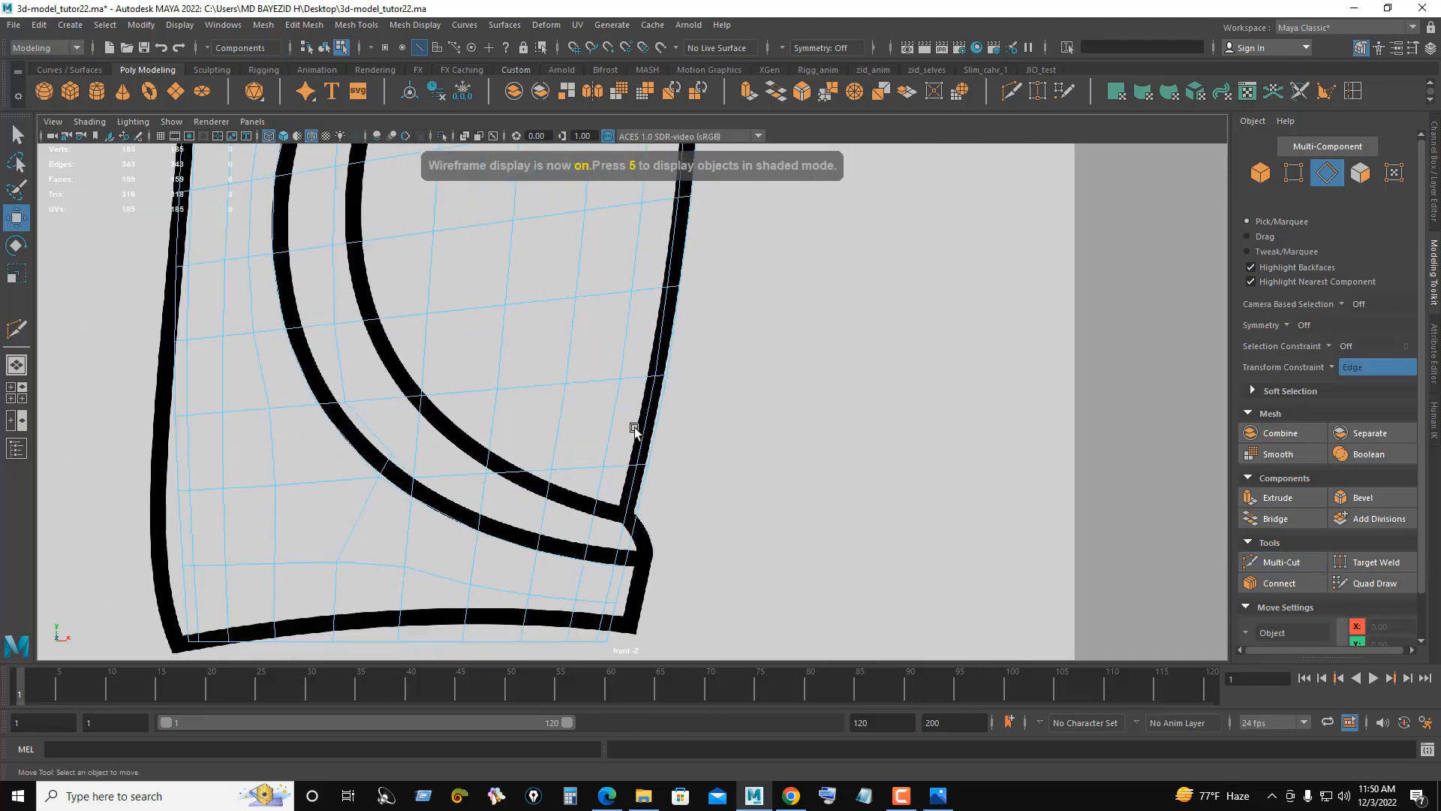
right_click_drag(481, 382, 432, 381)
key("5")
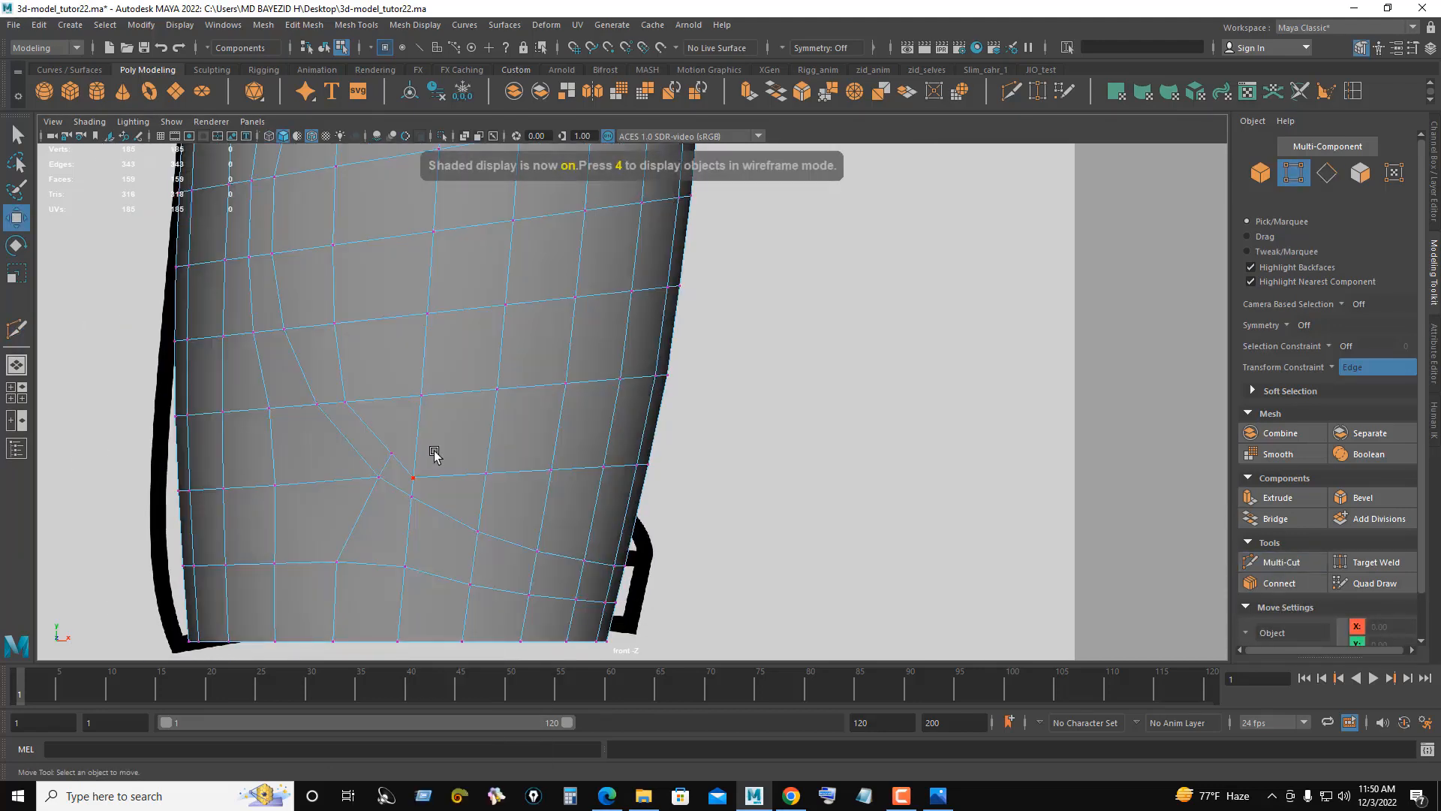
left_click(414, 479)
mouse_move(414, 479)
middle_mouse_down("shift")
mouse_move(417, 390)
mouse_move(500, 466)
mouse_move(415, 388)
middle_mouse_up("shift")
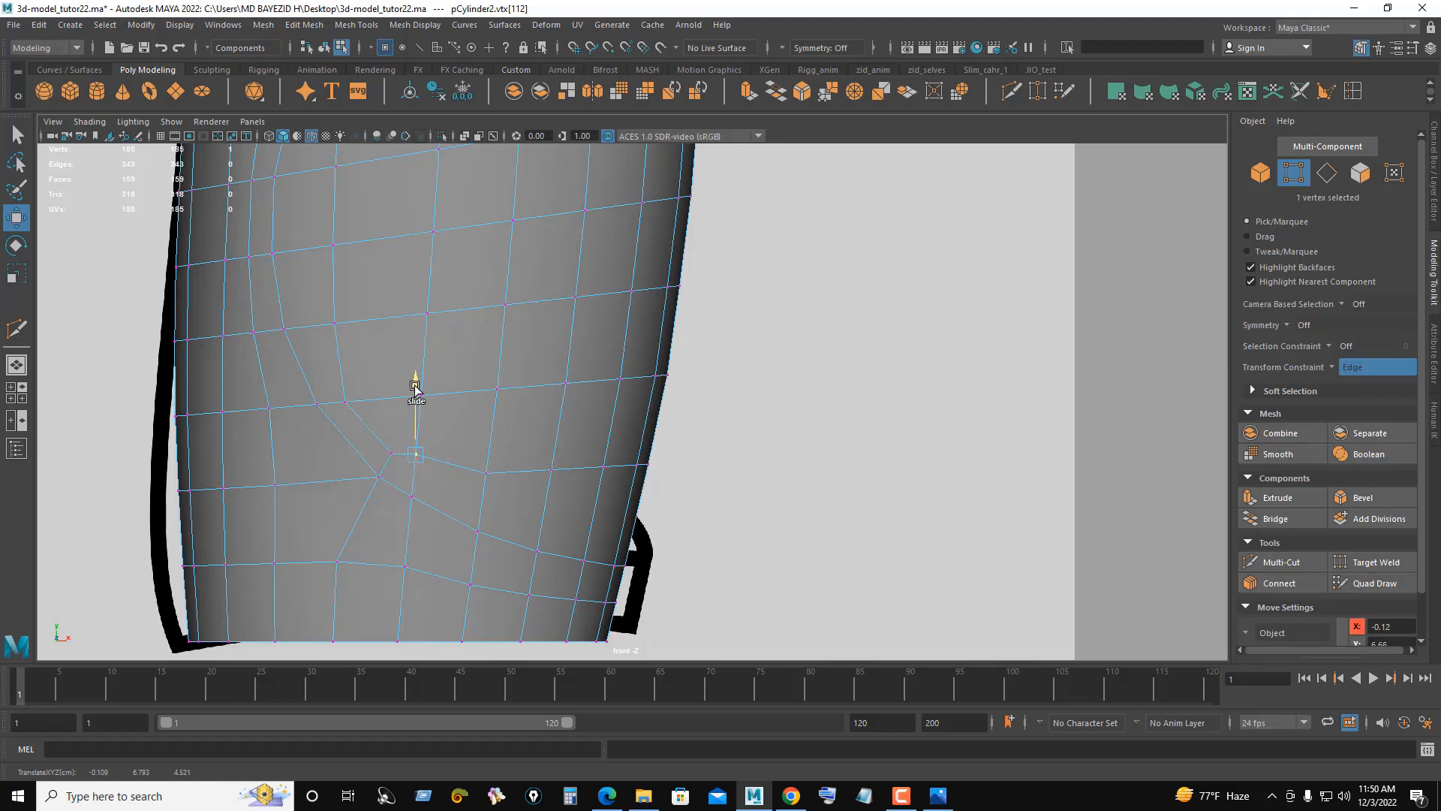
Step: Slide the diagonal's middle and upper-end vertices sideways and nudge its lower-end vertex to even out the faces around the lower bend
left_click(391, 452)
middle_click_drag(390, 452, 446, 409, "shift")
left_click(349, 403)
left_click(422, 452)
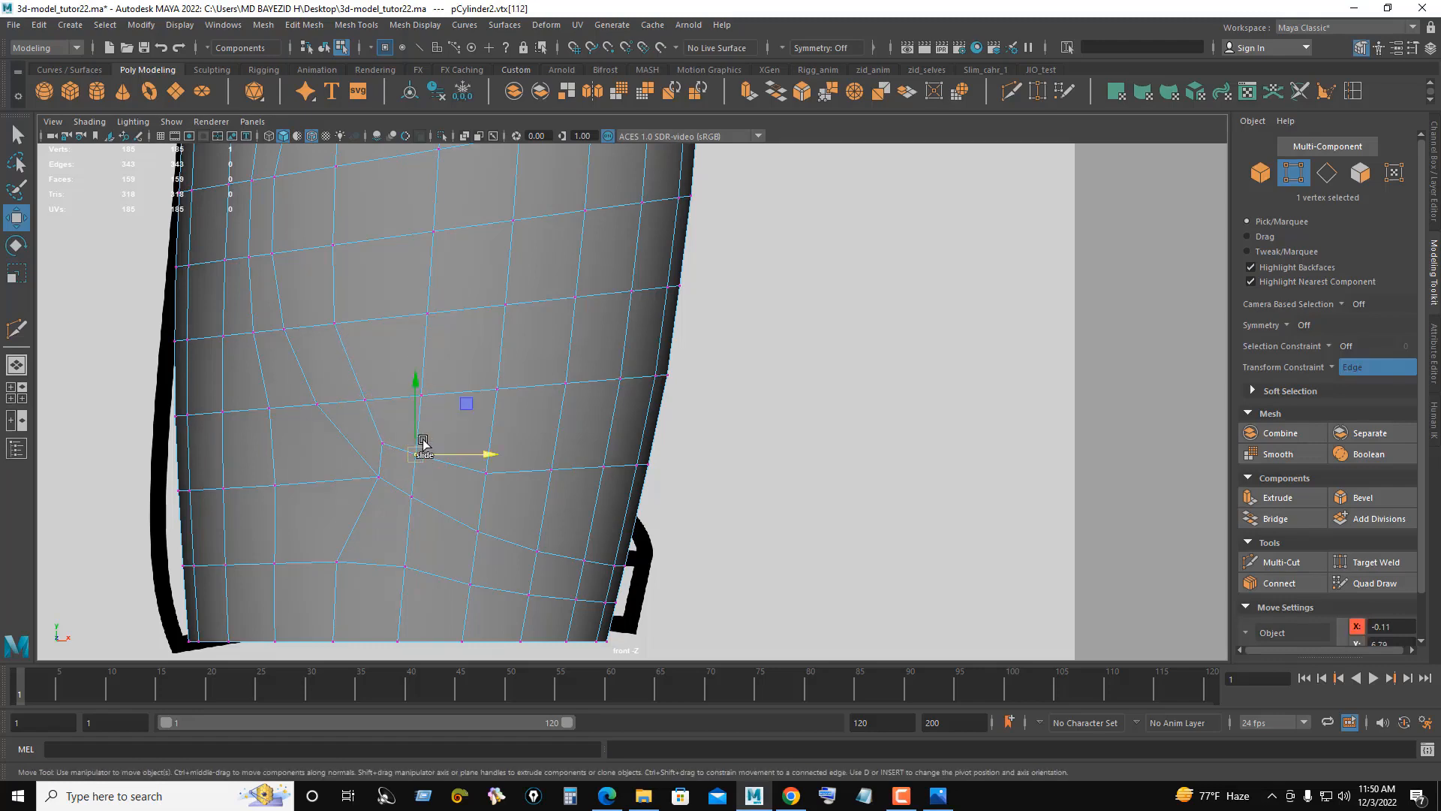
left_click_drag(420, 399, 419, 385)
Step: Slide the next two vertices along the row beyond the diagonal's lower end slightly upward to smooth the row
left_click(487, 471)
middle_click_drag(487, 419, 487, 390, "shift")
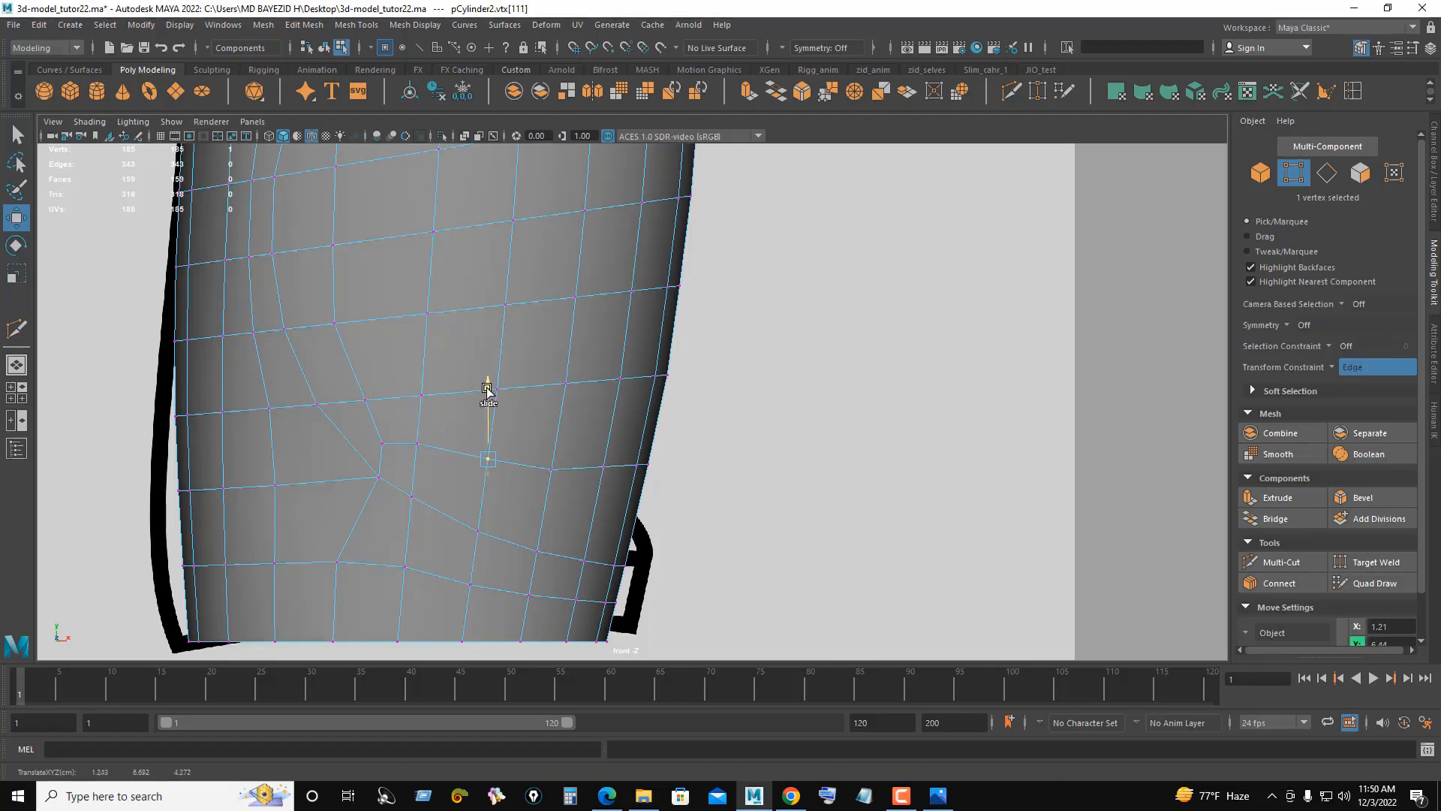
left_click(552, 469)
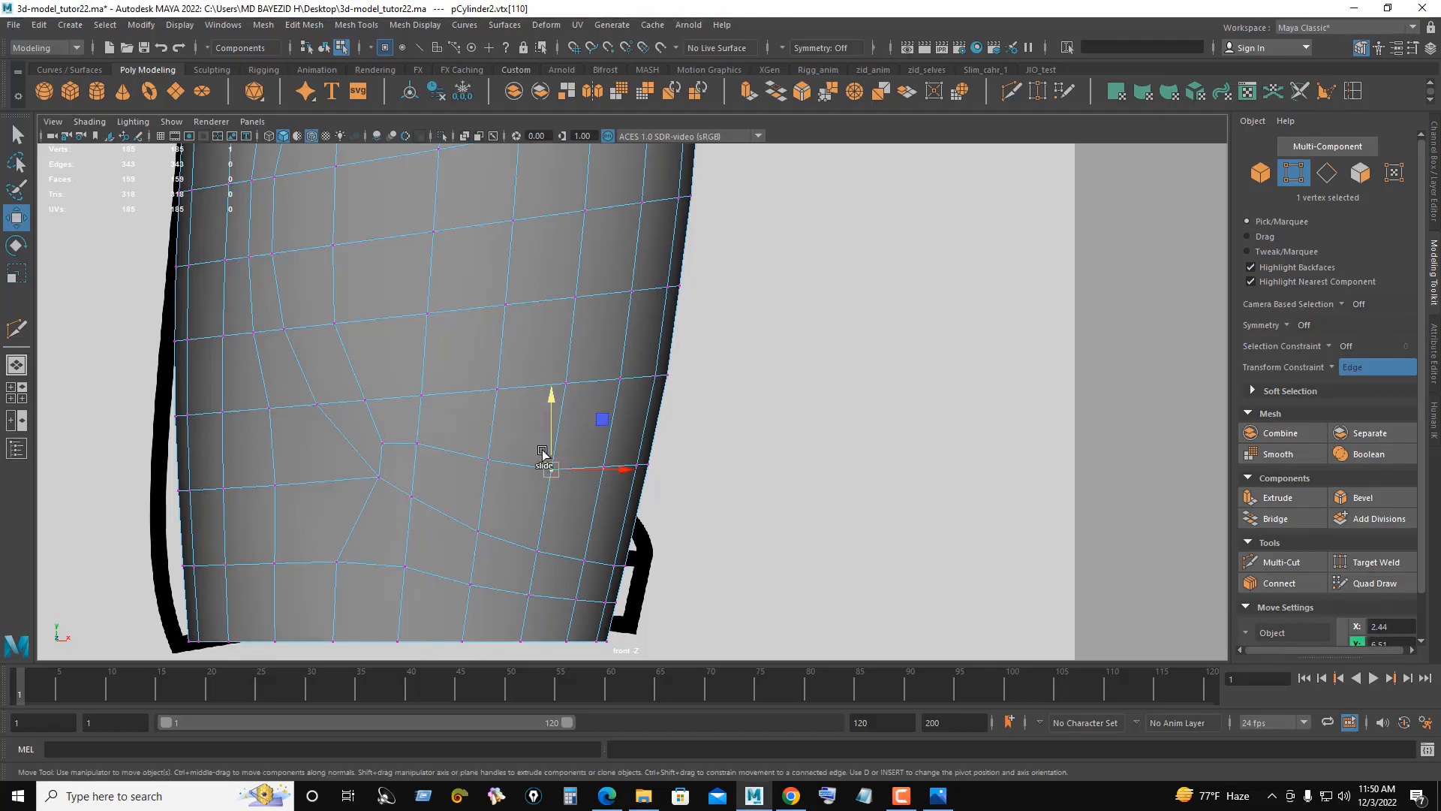
middle_click_drag(547, 451, 552, 393, "shift")
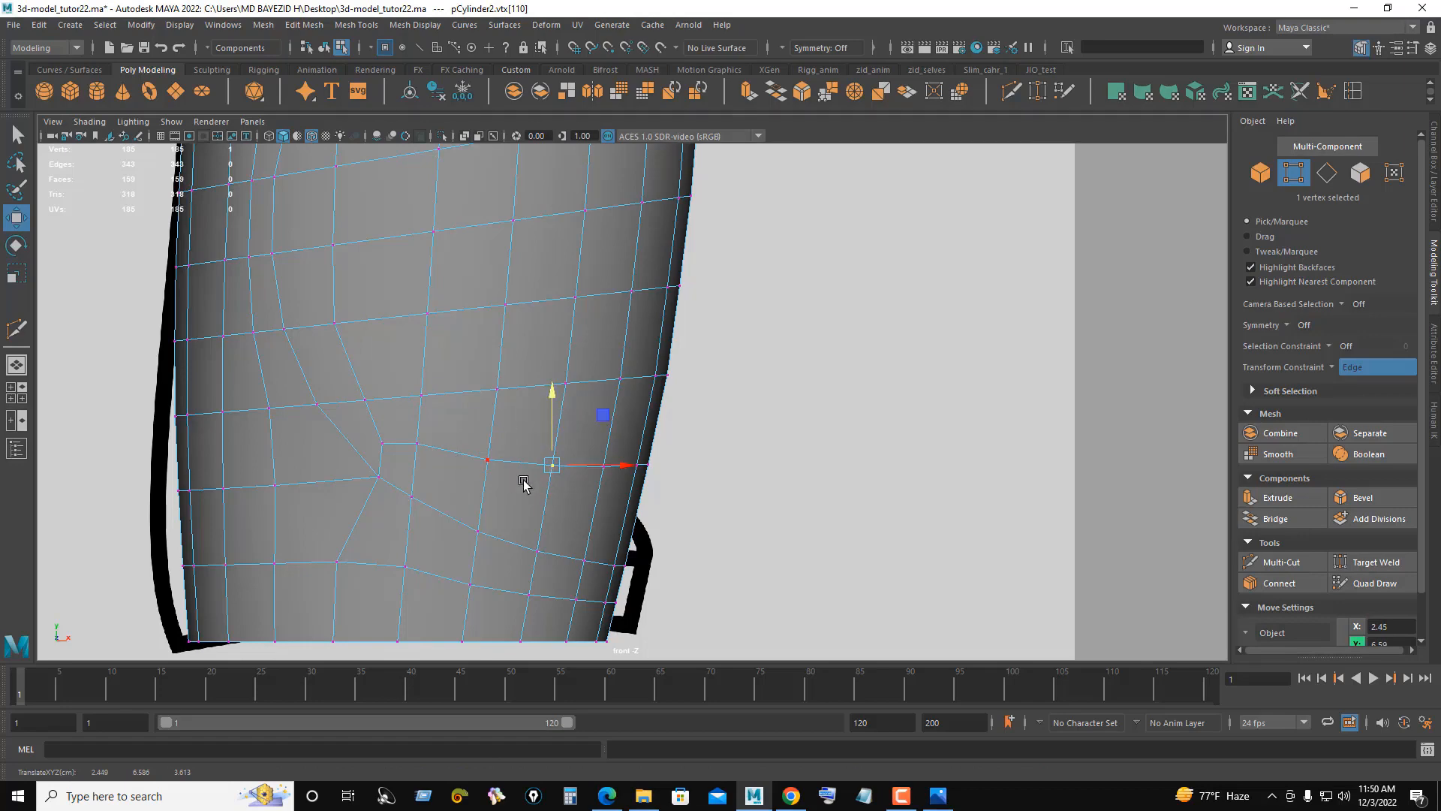
Step: Slide the bend corner vertex up along the curved edge line, checking it against the blueprint in wireframe
right_click_drag(524, 483, 390, 495, "alt")
middle_click_drag(389, 495, 466, 524, "alt")
key("4")
right_click_drag(516, 524, 593, 523, "alt")
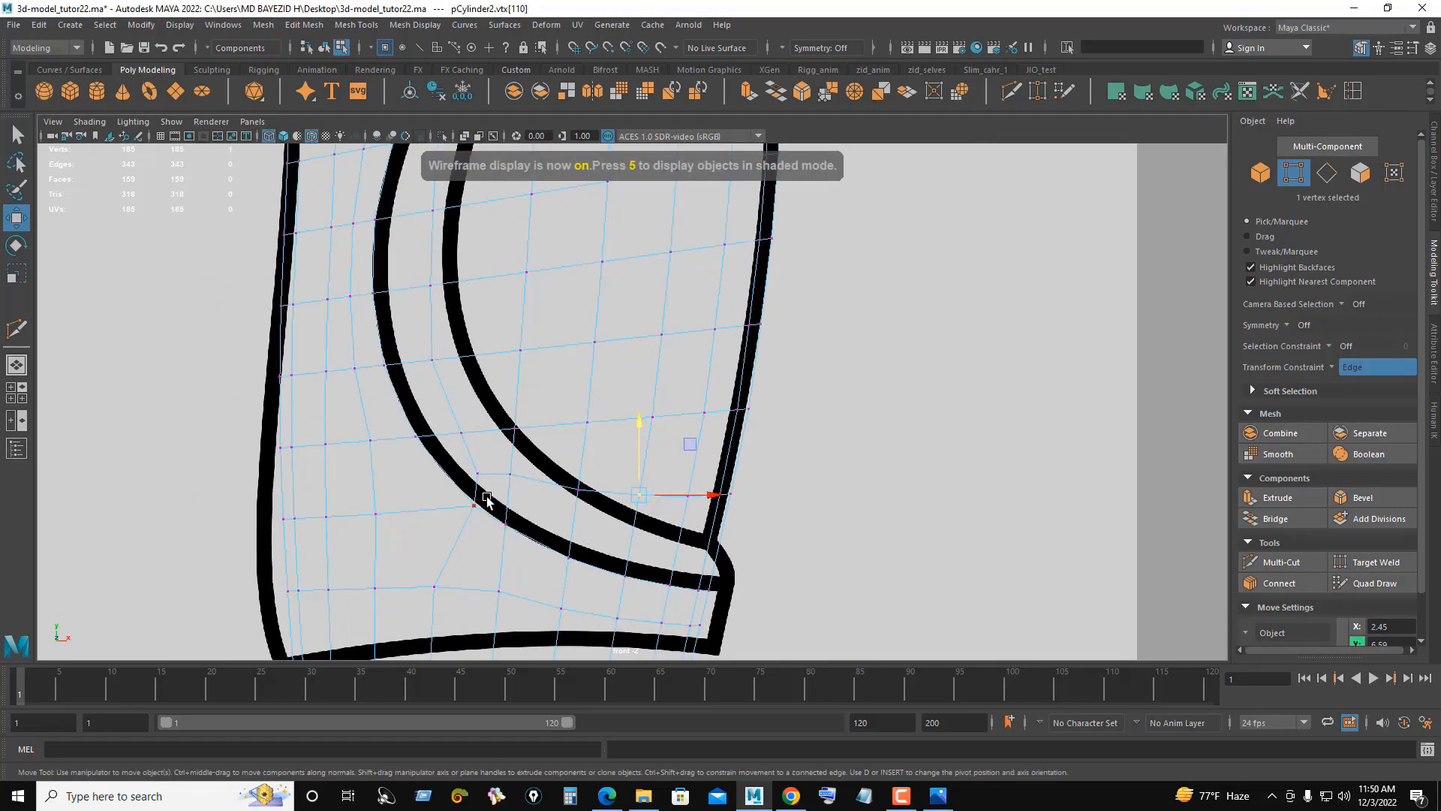
left_click(486, 499)
middle_click_drag(464, 473, 524, 499, "shift")
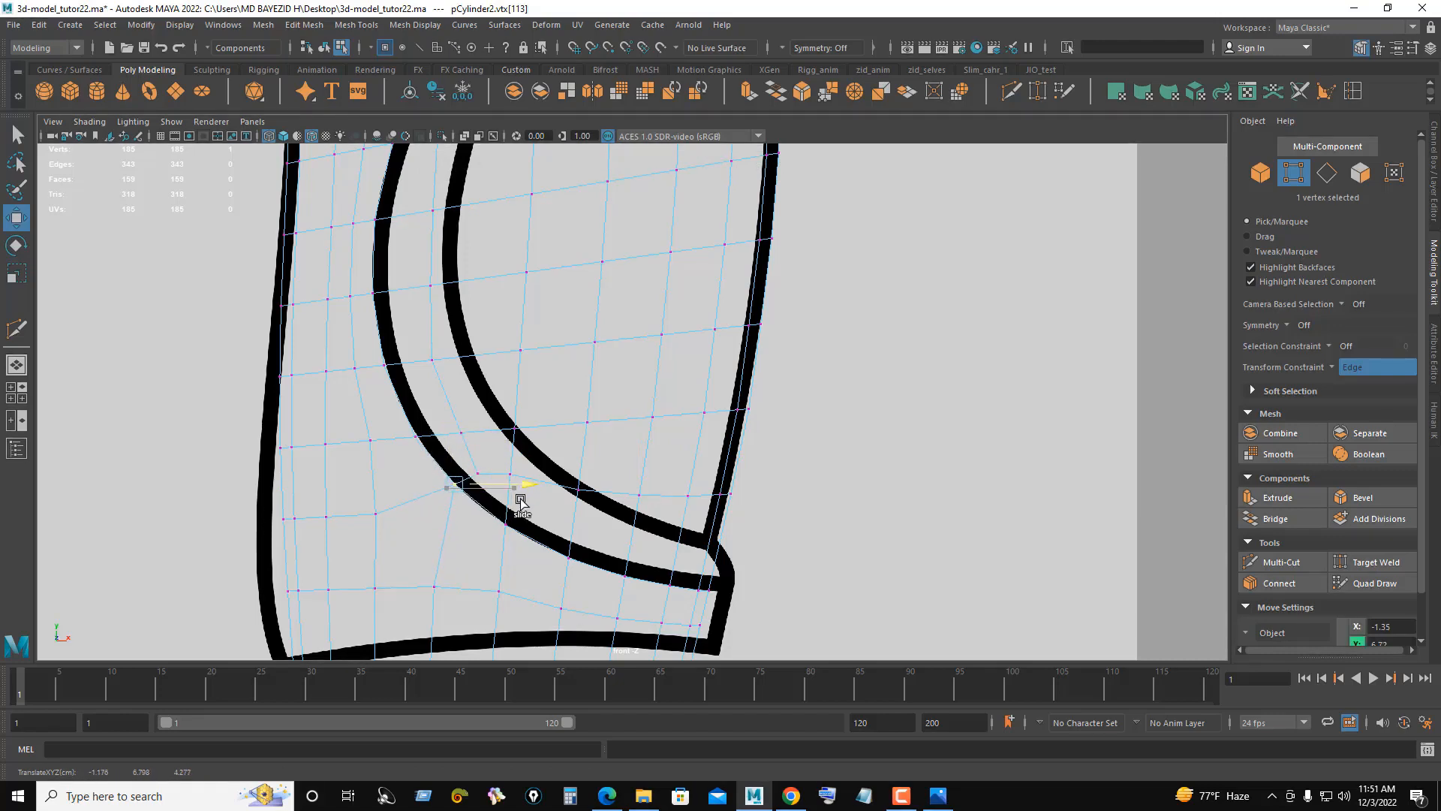
key("5")
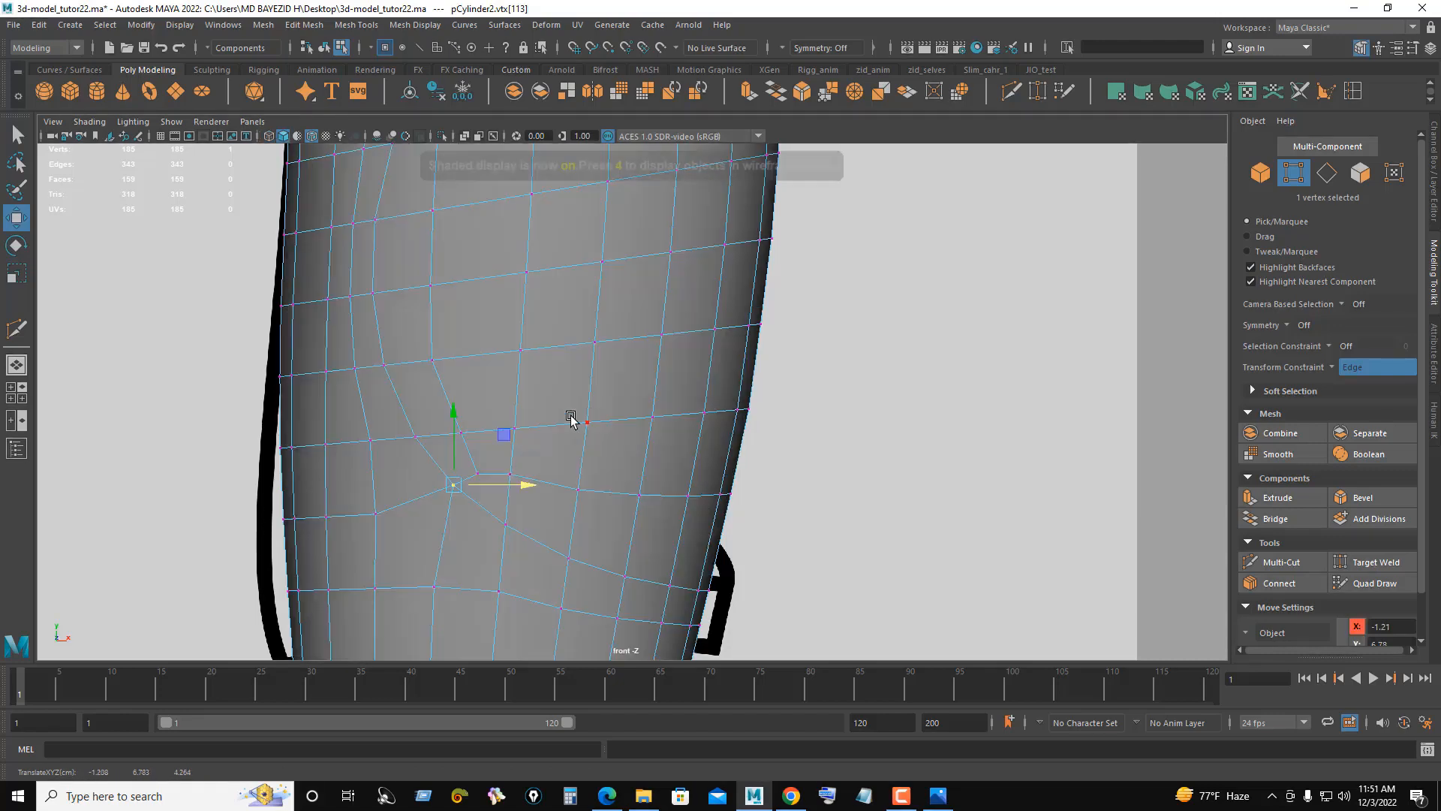
Step: Slide the vertex above the lower bend corner, where the short connecting edge meets the diagonal, upward
scroll(496, 469, "up", 3)
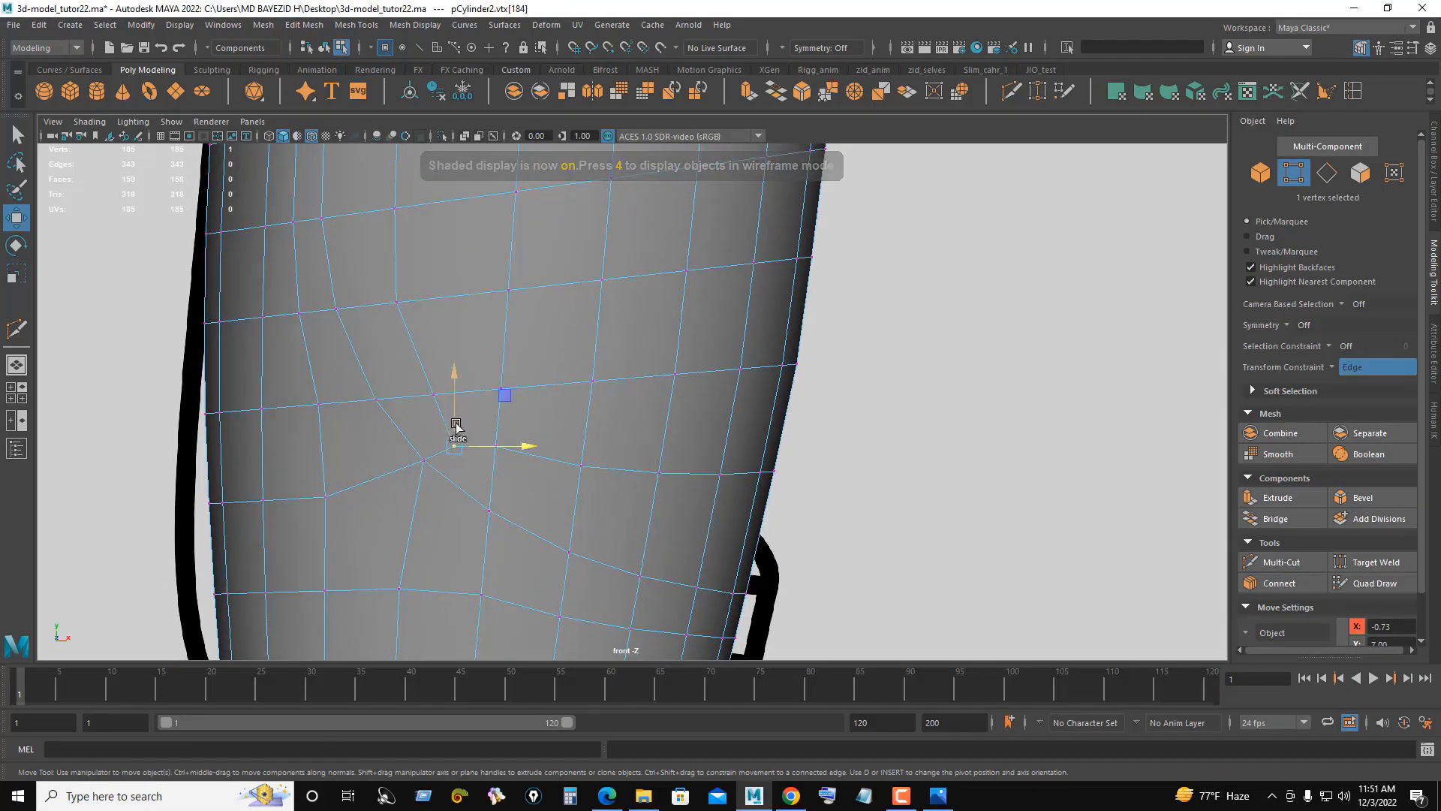
left_click_drag(455, 424, 457, 361)
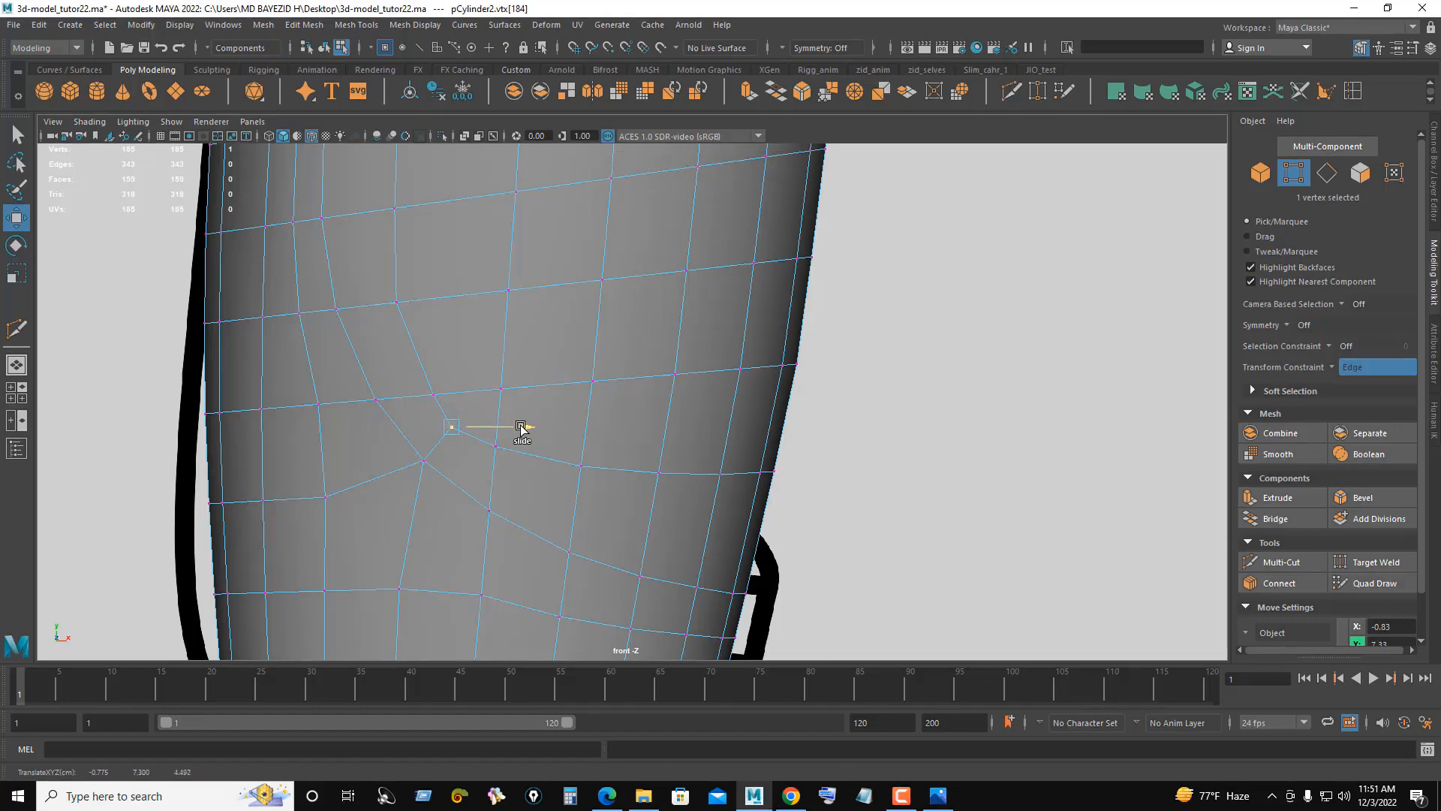
Step: In the perspective view, slide two lower edges of the column near the body's concave side sideways to even out its width
right_click_drag(595, 460, 296, 453, "alt")
middle_click_drag(557, 486, 463, 489, "alt")
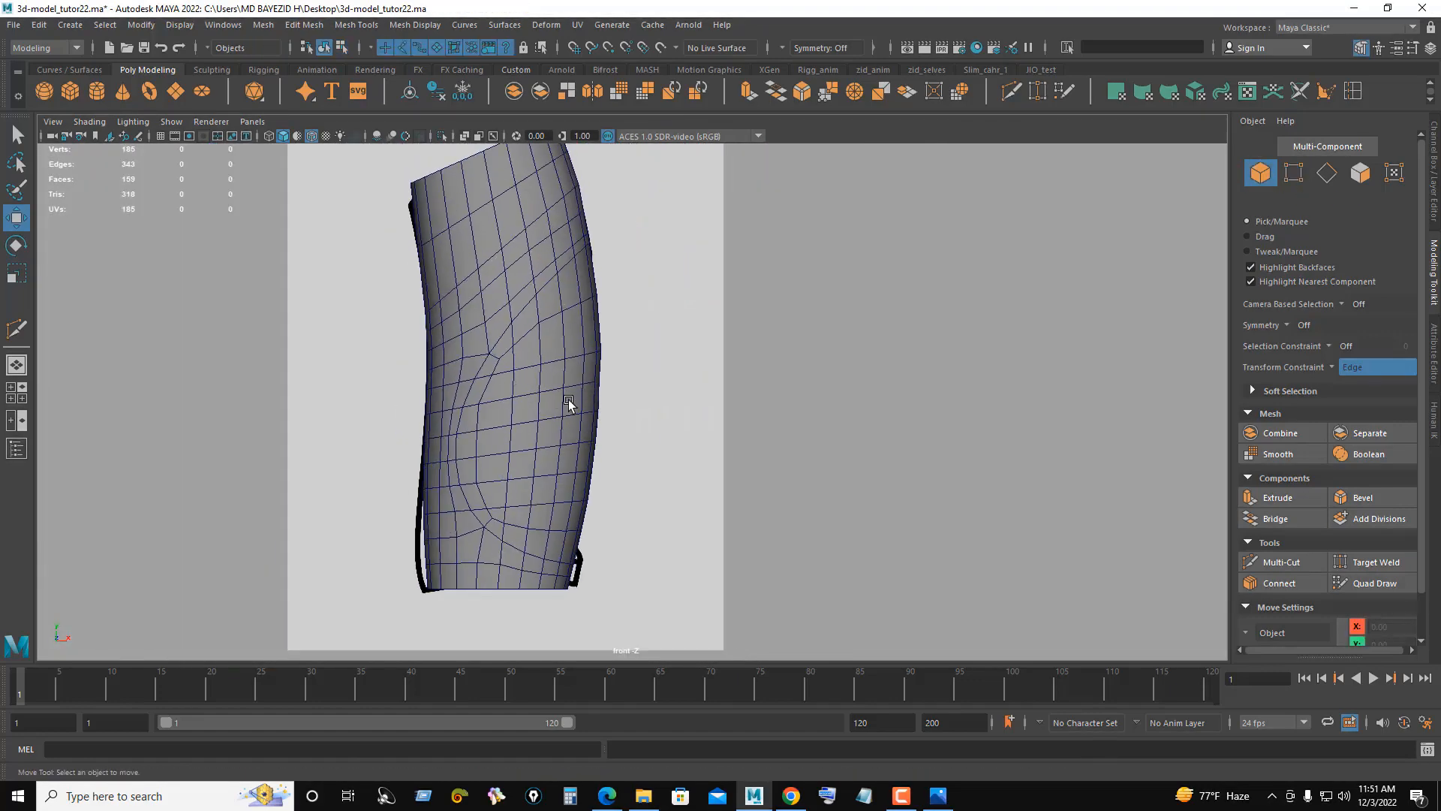
scroll(555, 407, "up", 1)
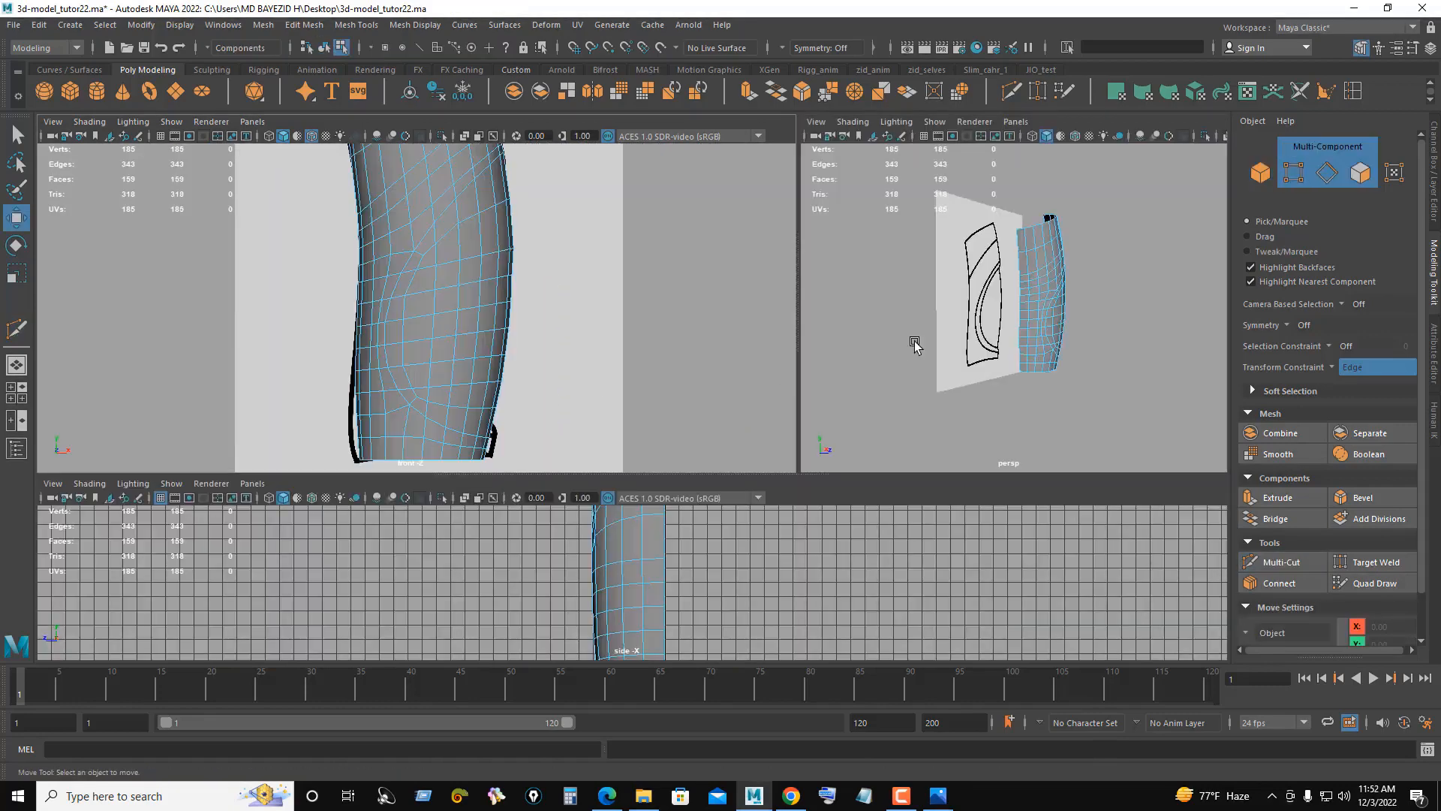
right_click_drag(1031, 294, 1217, 414, "alt")
left_click_drag(1087, 336, 1112, 316, "alt")
right_click_drag(1112, 318, 1115, 278)
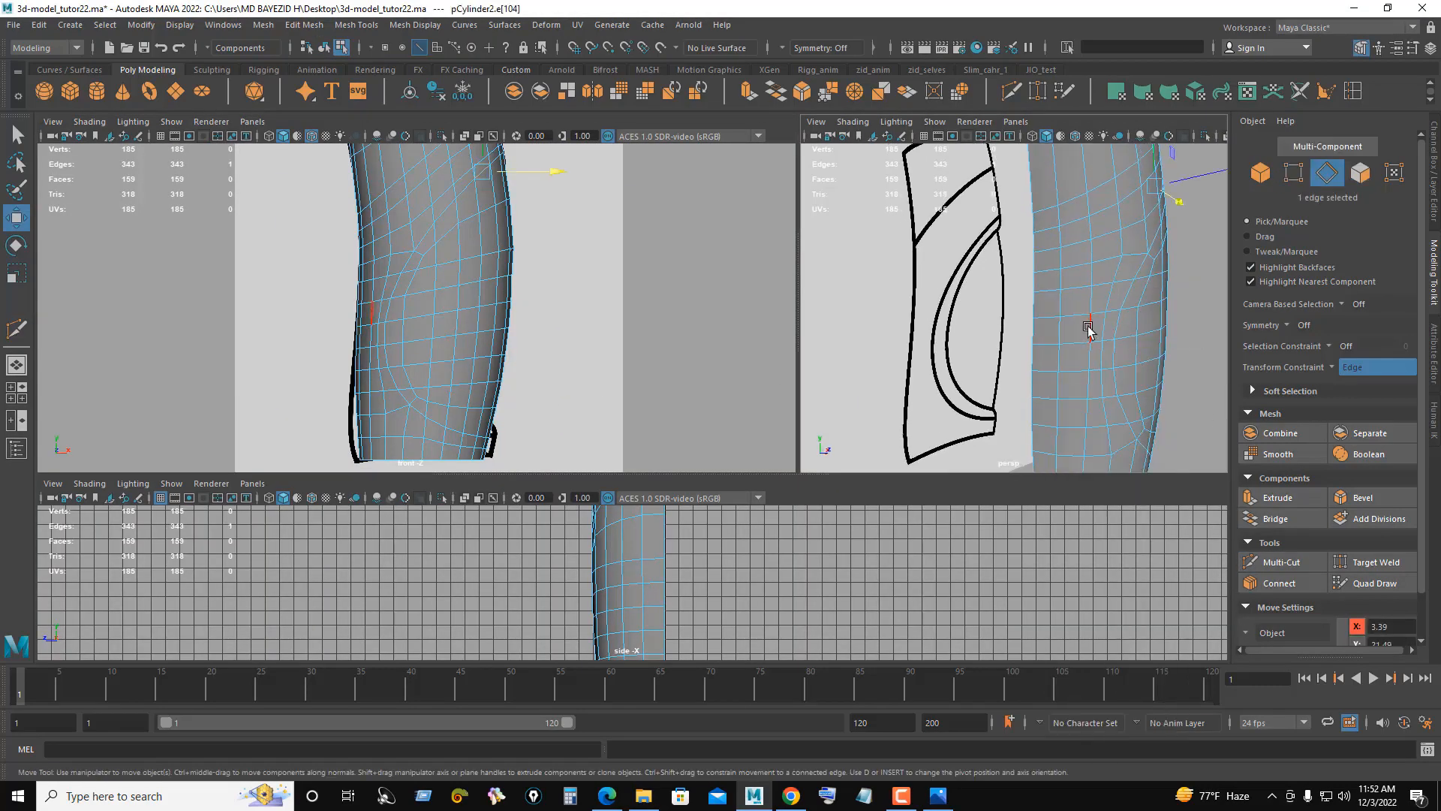
left_click_drag(1089, 331, 1081, 289, "alt")
left_click(1016, 342)
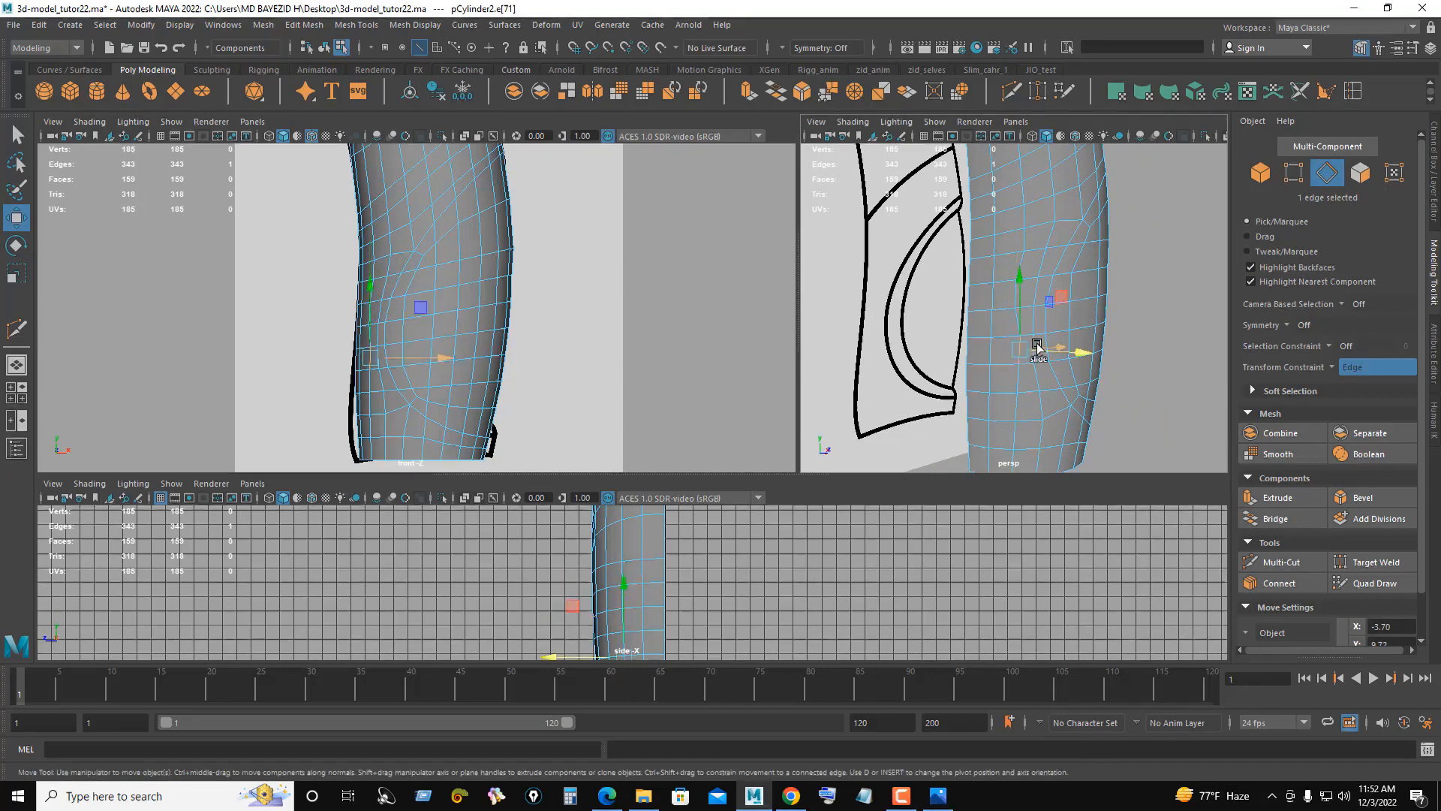
left_click_drag(1080, 353, 1072, 352)
left_click(1023, 413)
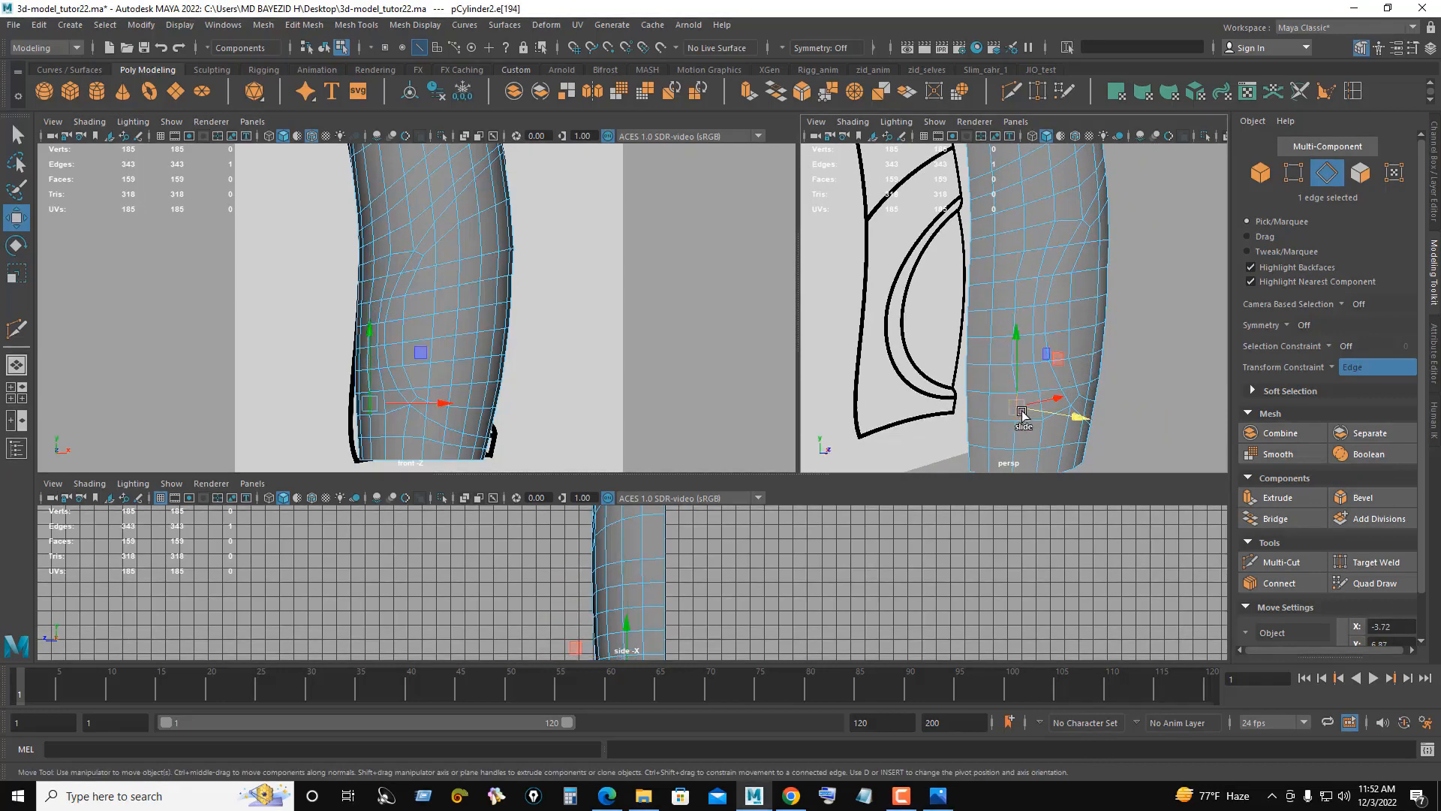
left_click_drag(1074, 415, 1072, 417)
Step: Slide two edges farther up the same column sideways, around mid-height and beside the upper bend
middle_click_drag(1068, 288, 1070, 342, "alt")
left_click(1027, 300)
left_click_drag(1088, 299, 1083, 296)
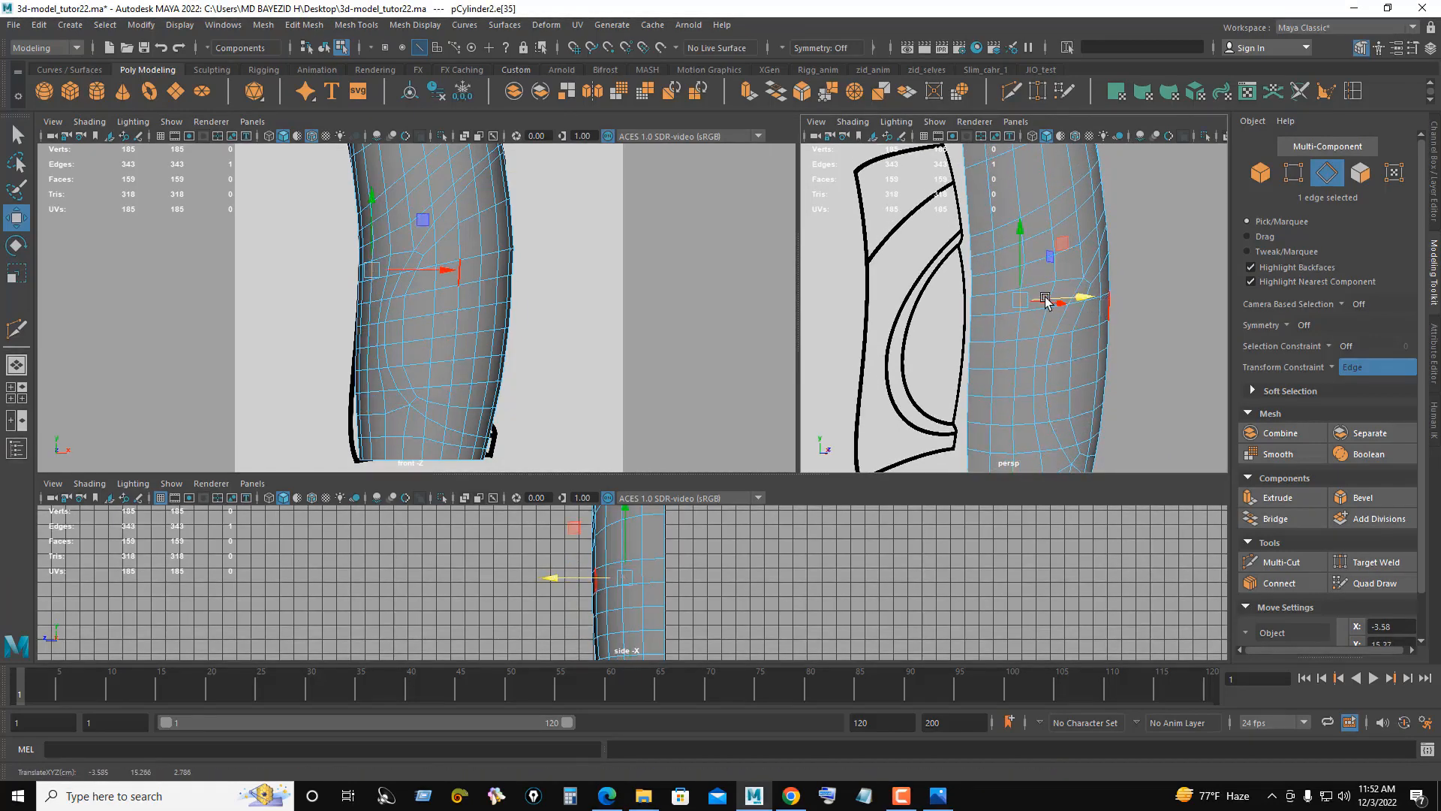
left_click_drag(1046, 300, 1081, 243, "alt")
left_click(1136, 212)
left_click(1024, 252)
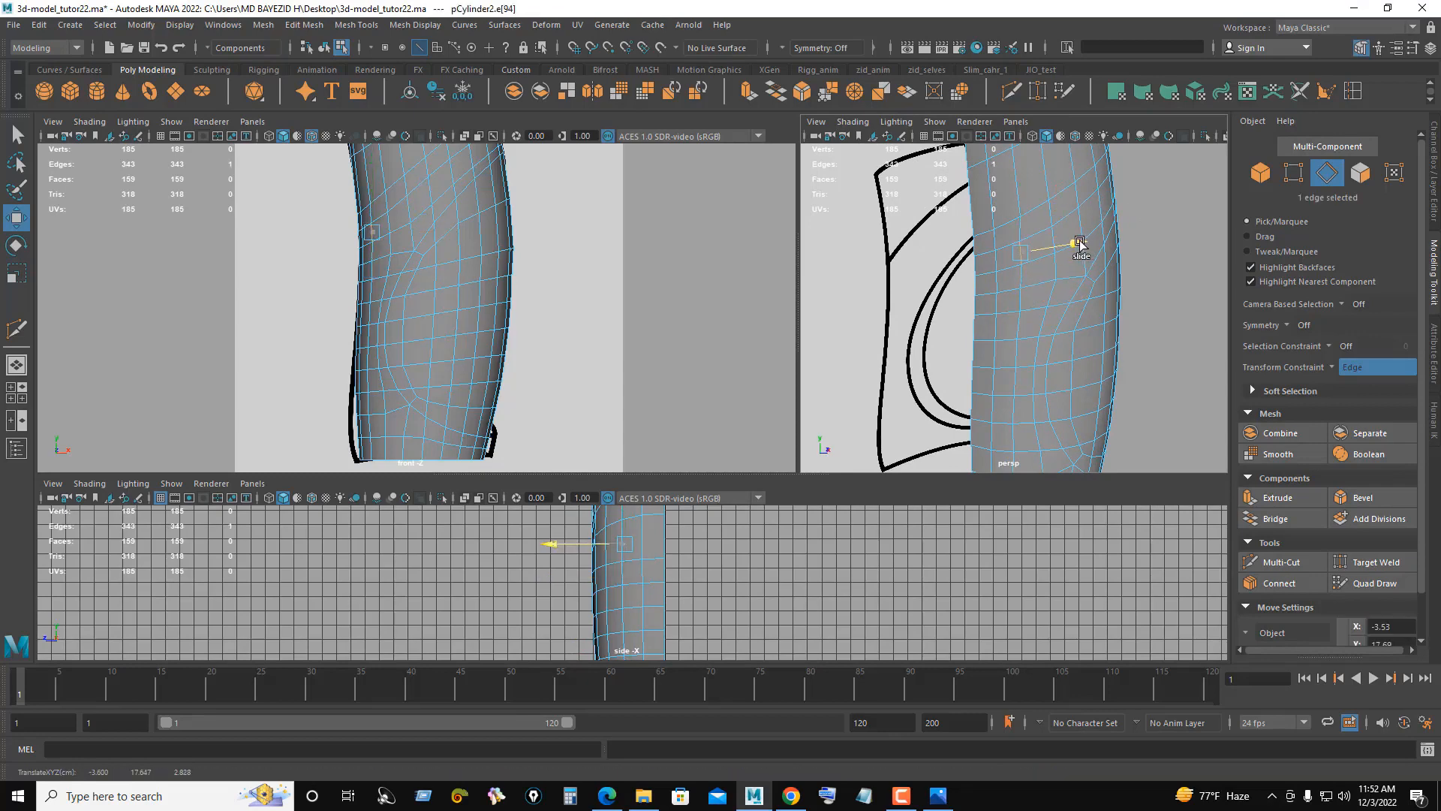
scroll(1148, 322, "up", 5)
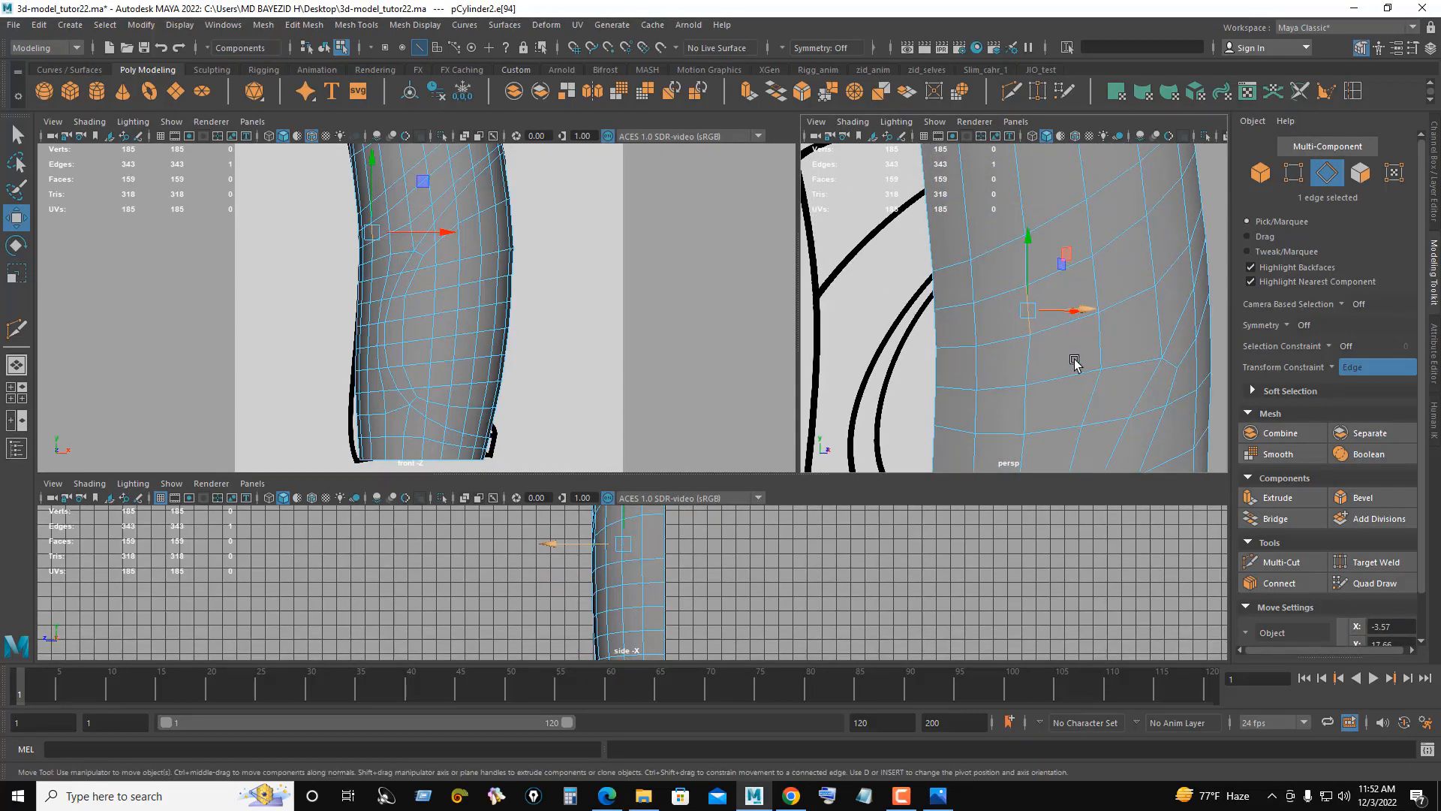
Step: Slide three consecutive vertices down that column beside the upper bend sideways so they line up smoothly
right_click_drag(1051, 331, 1047, 304)
left_click(1048, 305)
left_click_drag(1048, 304, 1090, 315)
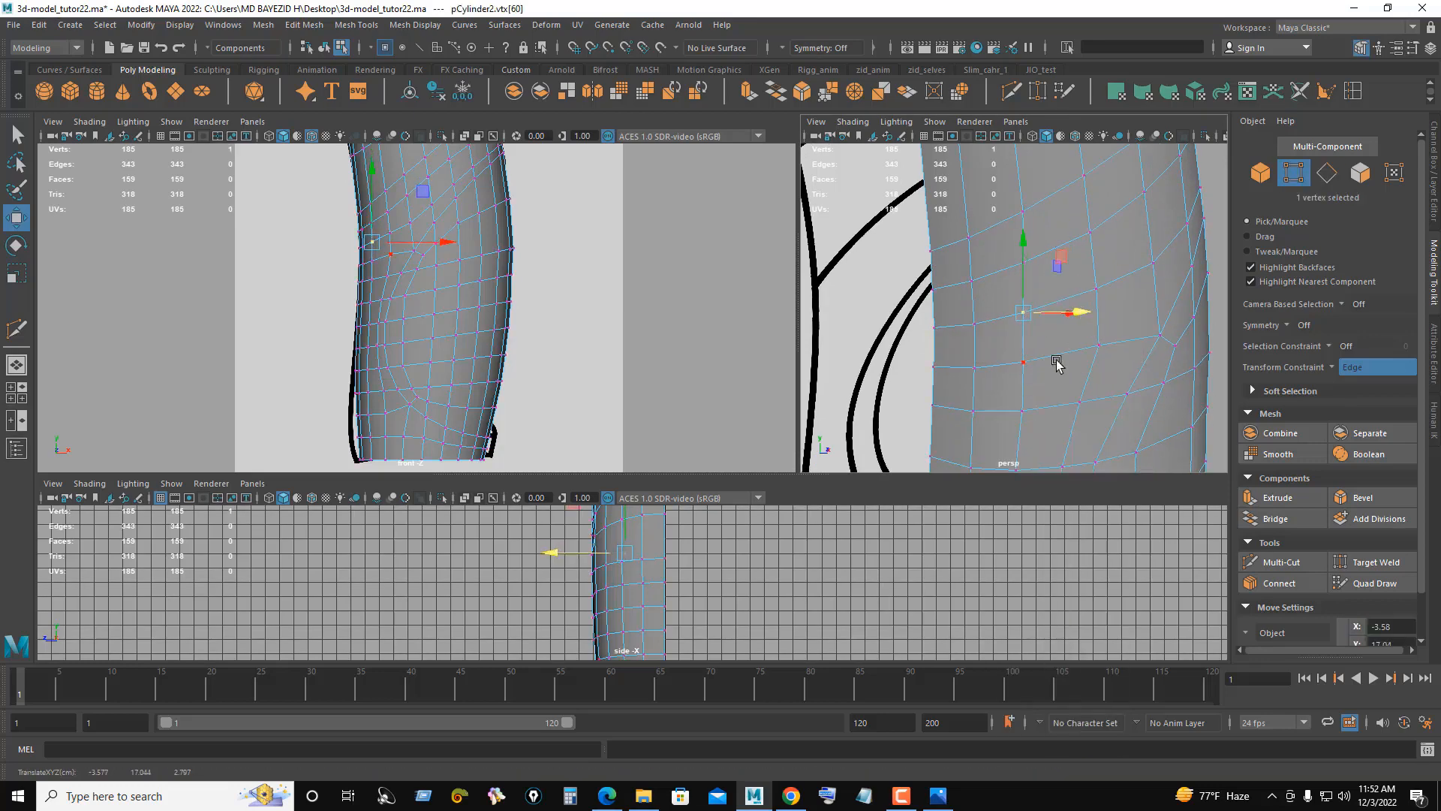
middle_click_drag(1057, 361, 1054, 330, "alt")
left_click_drag(1051, 308, 1002, 344)
left_click_drag(1085, 330, 1078, 335)
middle_click_drag(1037, 368, 1034, 316, "alt")
left_click_drag(1042, 297, 1002, 340)
left_click_drag(1084, 314, 1073, 320)
middle_click_drag(1007, 373, 988, 257, "alt")
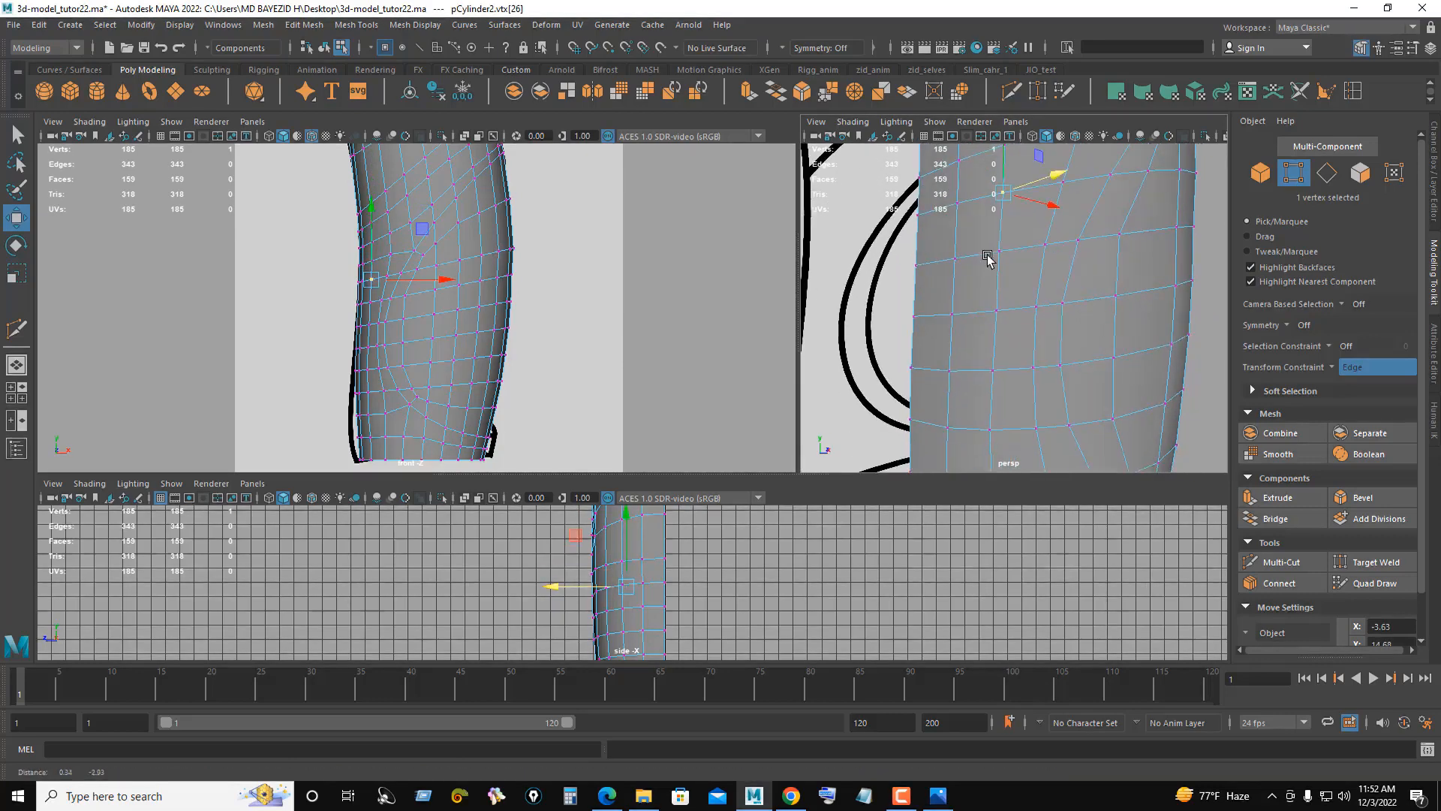
Step: Slide the column's vertex level with the lower bend and its vertex in the row above the bottom border sideways to straighten the column
right_click_drag(990, 284, 878, 297, "alt")
middle_click_drag(1019, 349, 1021, 330, "alt")
right_click_drag(1021, 330, 1113, 384, "alt")
middle_click_drag(1009, 442, 993, 314, "alt")
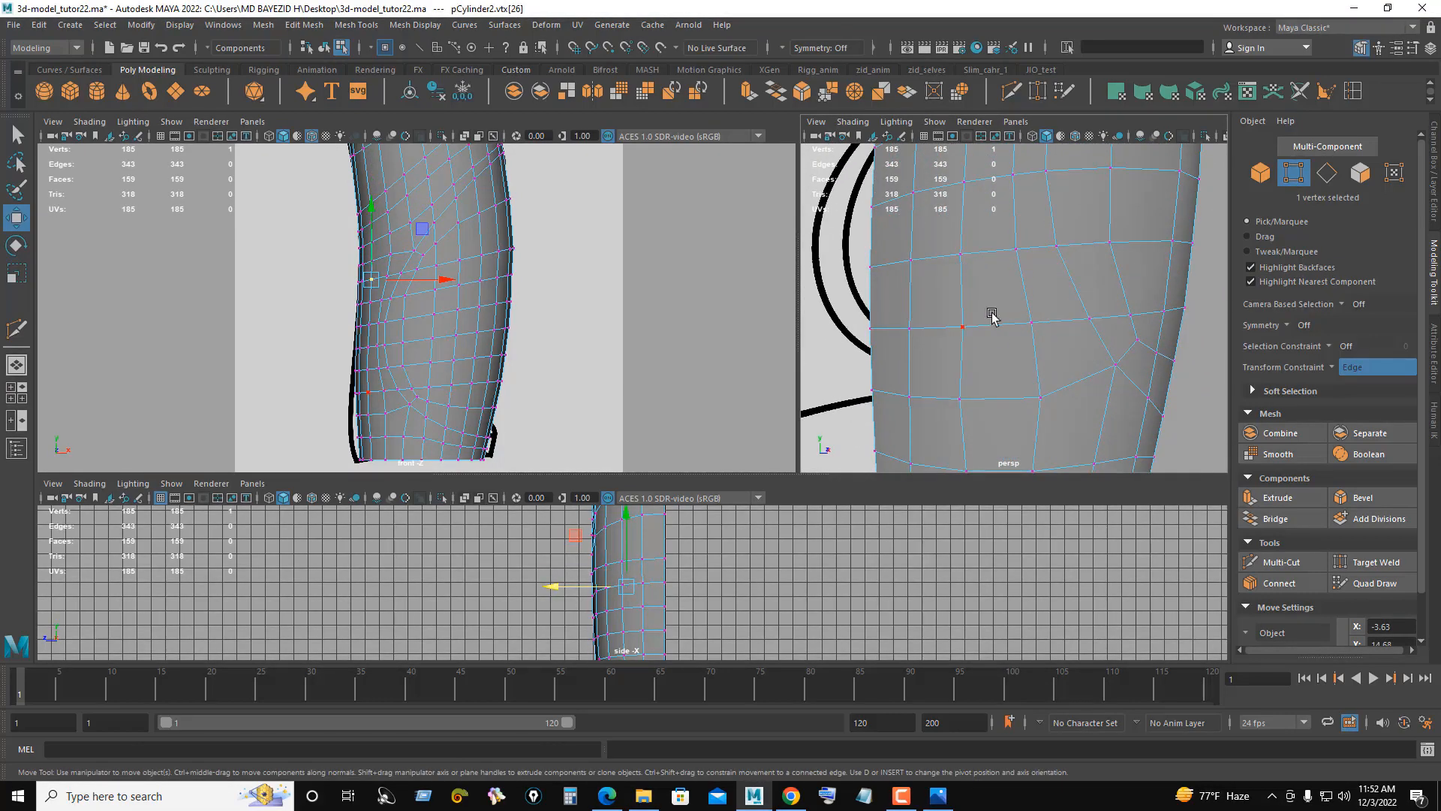
left_click_drag(1022, 329, 1042, 355, "alt")
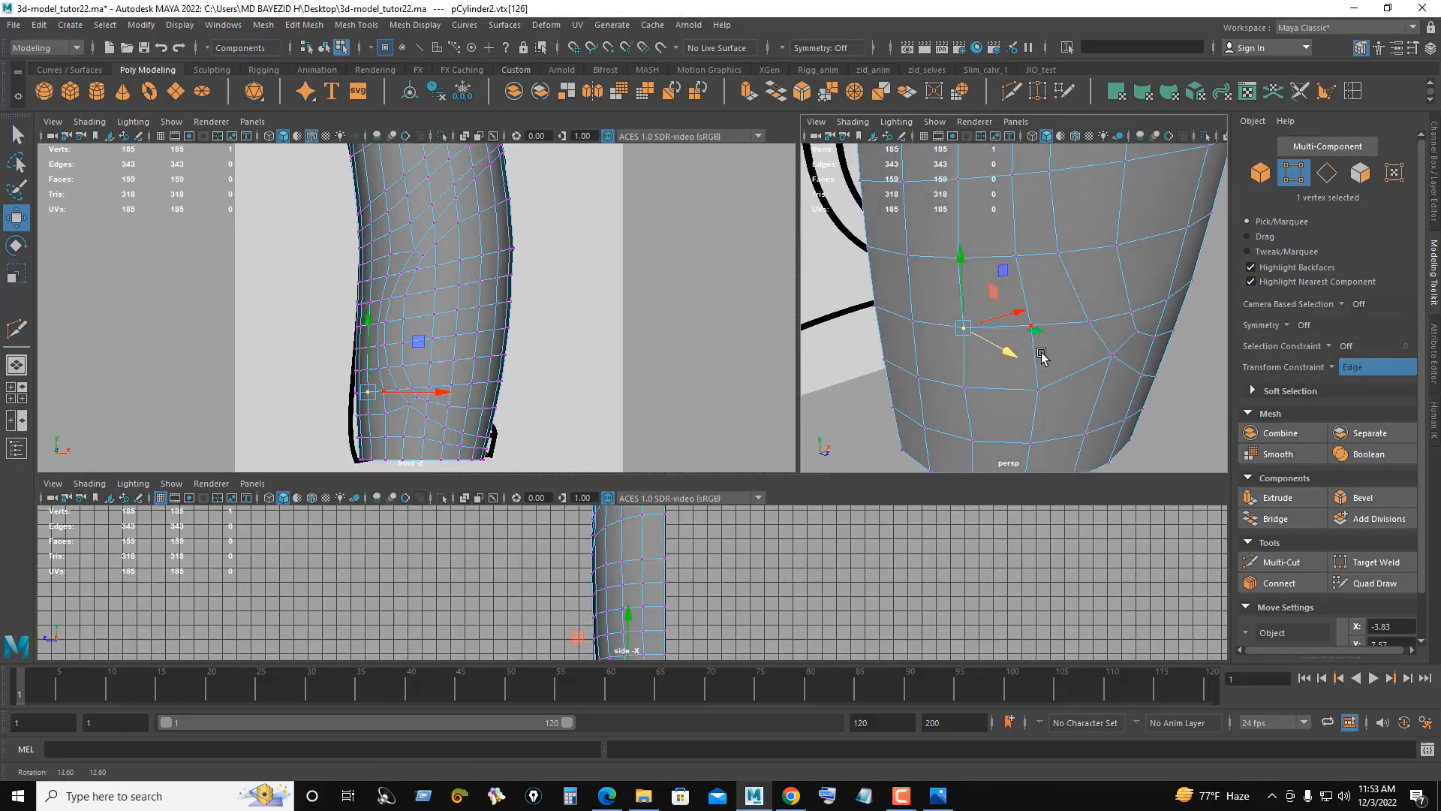
right_click_drag(462, 419, 529, 454, "alt")
middle_click_drag(411, 406, 447, 277, "alt")
right_click_drag(448, 277, 495, 302, "alt")
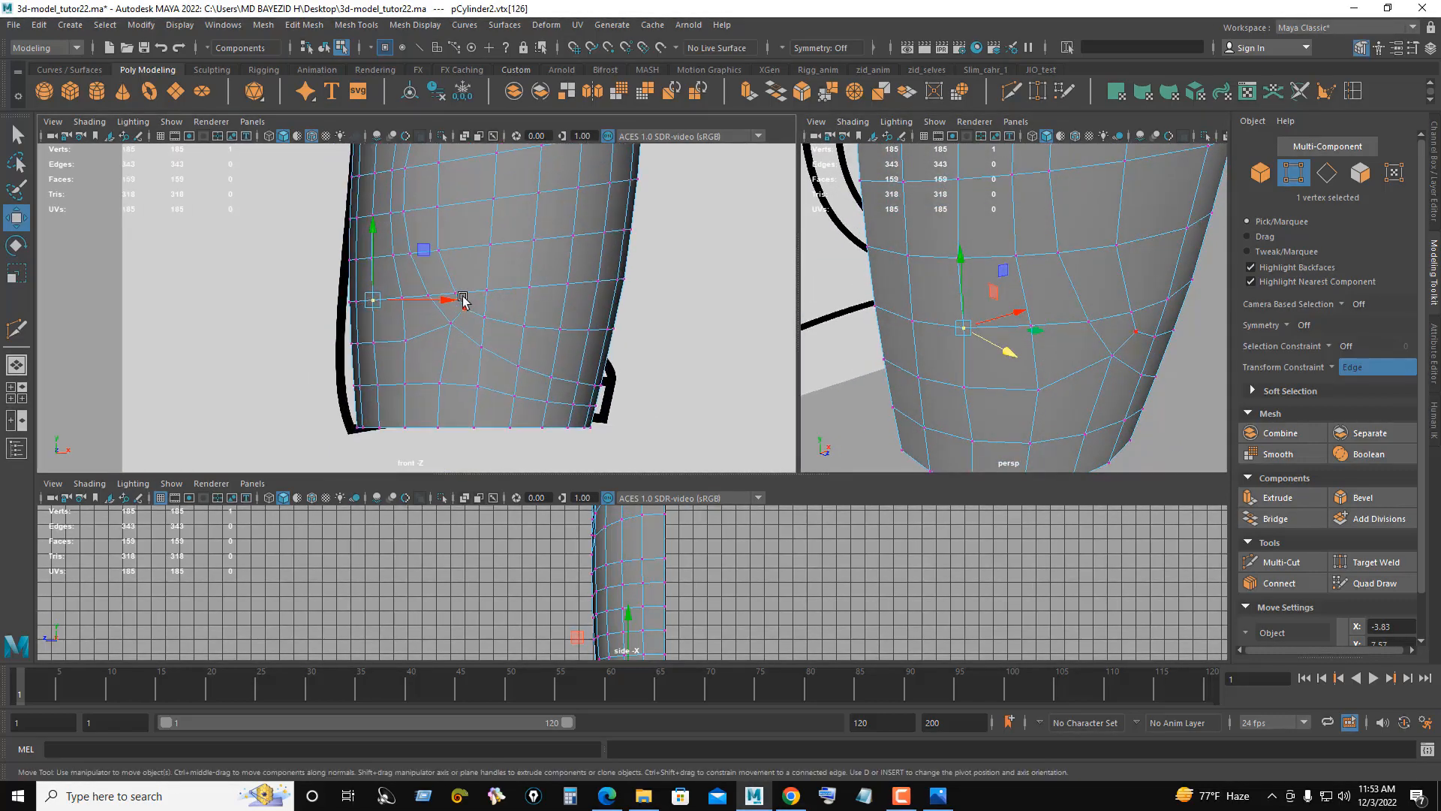
left_click_drag(440, 301, 436, 301)
left_click_drag(976, 324, 1007, 366, "alt")
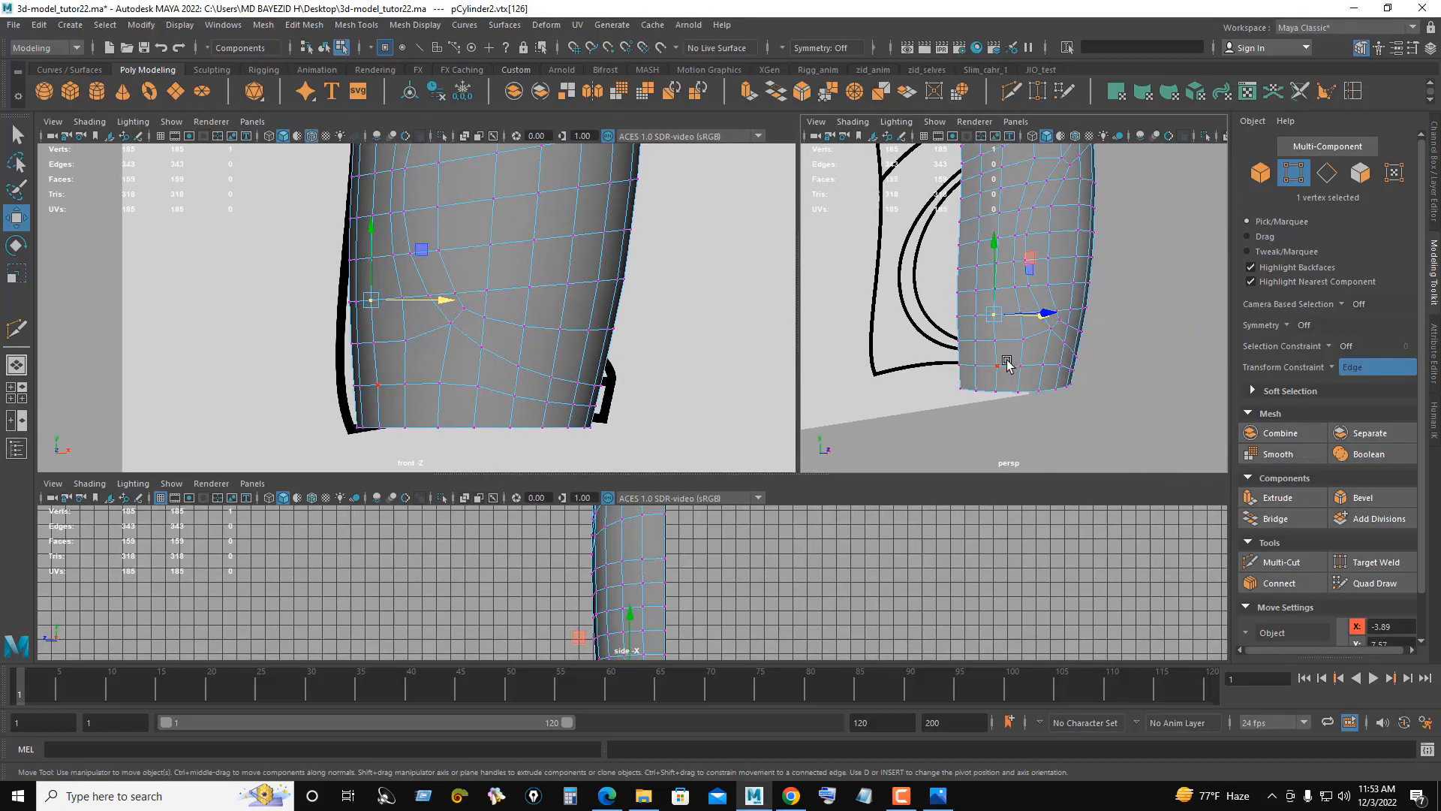
left_click_drag(460, 393, 446, 389)
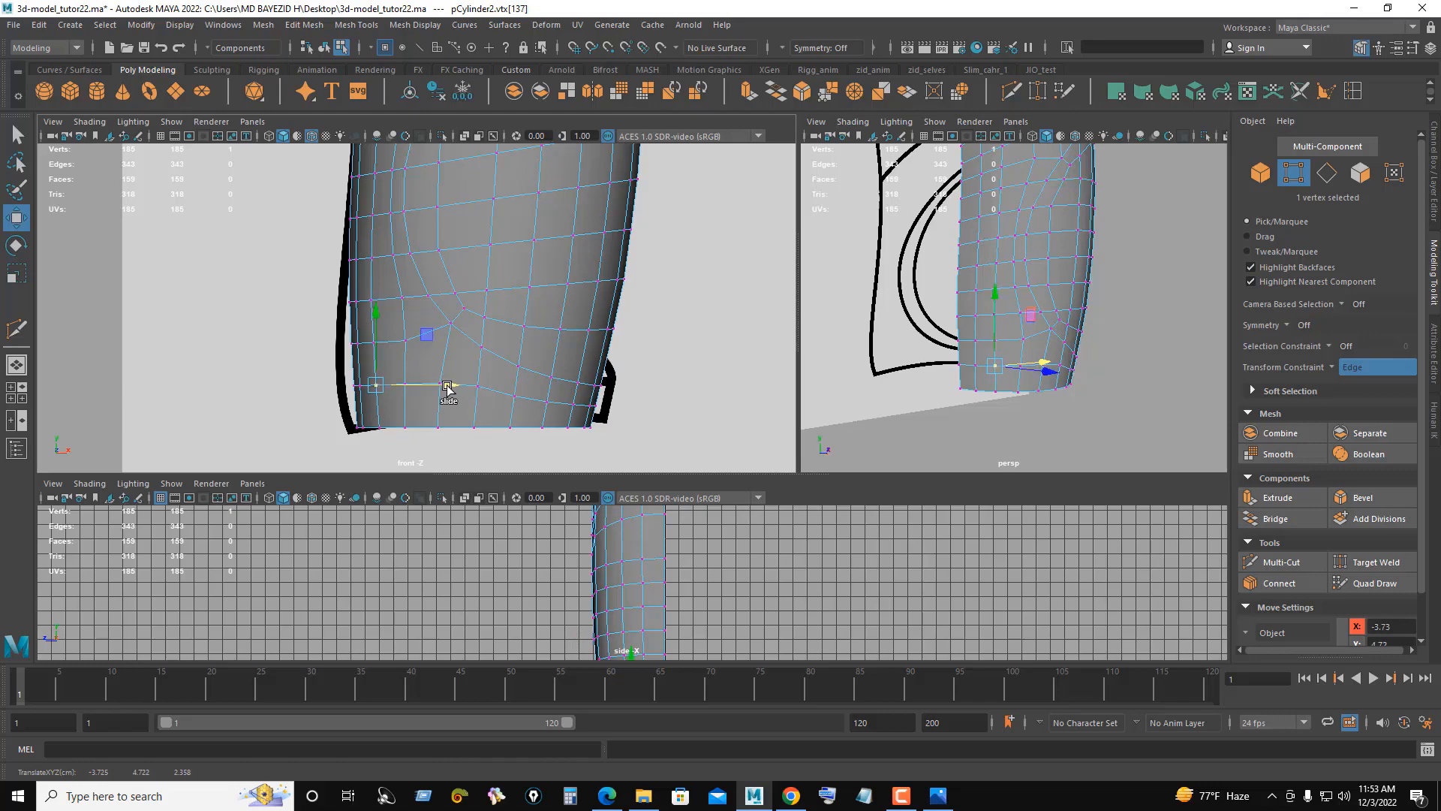
Step: Examine the half cylinder's evened-out edge flow from several angles in the perspective view
left_click_drag(1014, 350, 1092, 309, "alt")
scroll(1066, 333, "up", 3)
scroll(1071, 336, "down", 3)
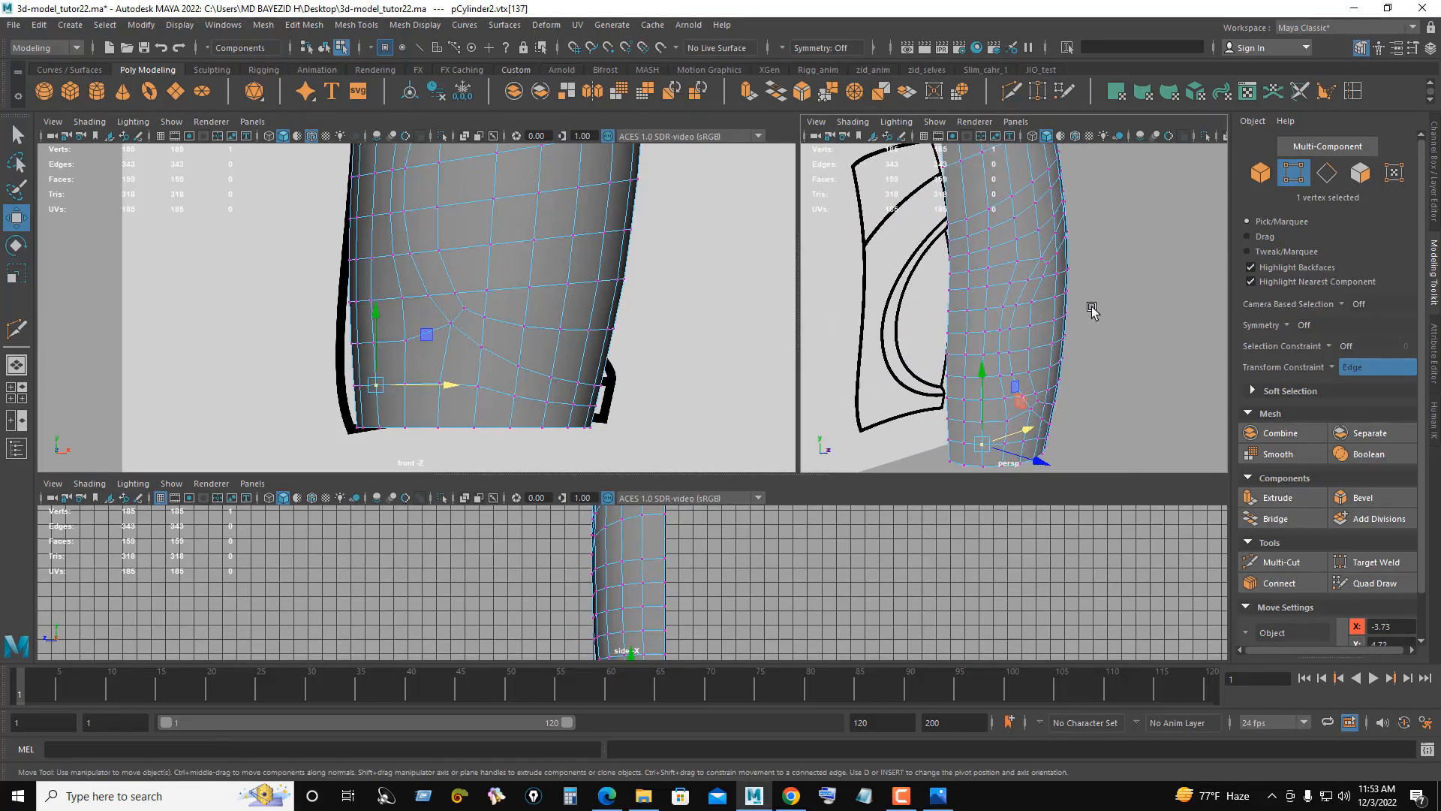
middle_click_drag(1022, 279, 1026, 375, "alt")
scroll(1048, 291, "down", 2)
left_click_drag(1049, 290, 984, 280, "alt")
key("space")
scroll(644, 325, "down", 2)
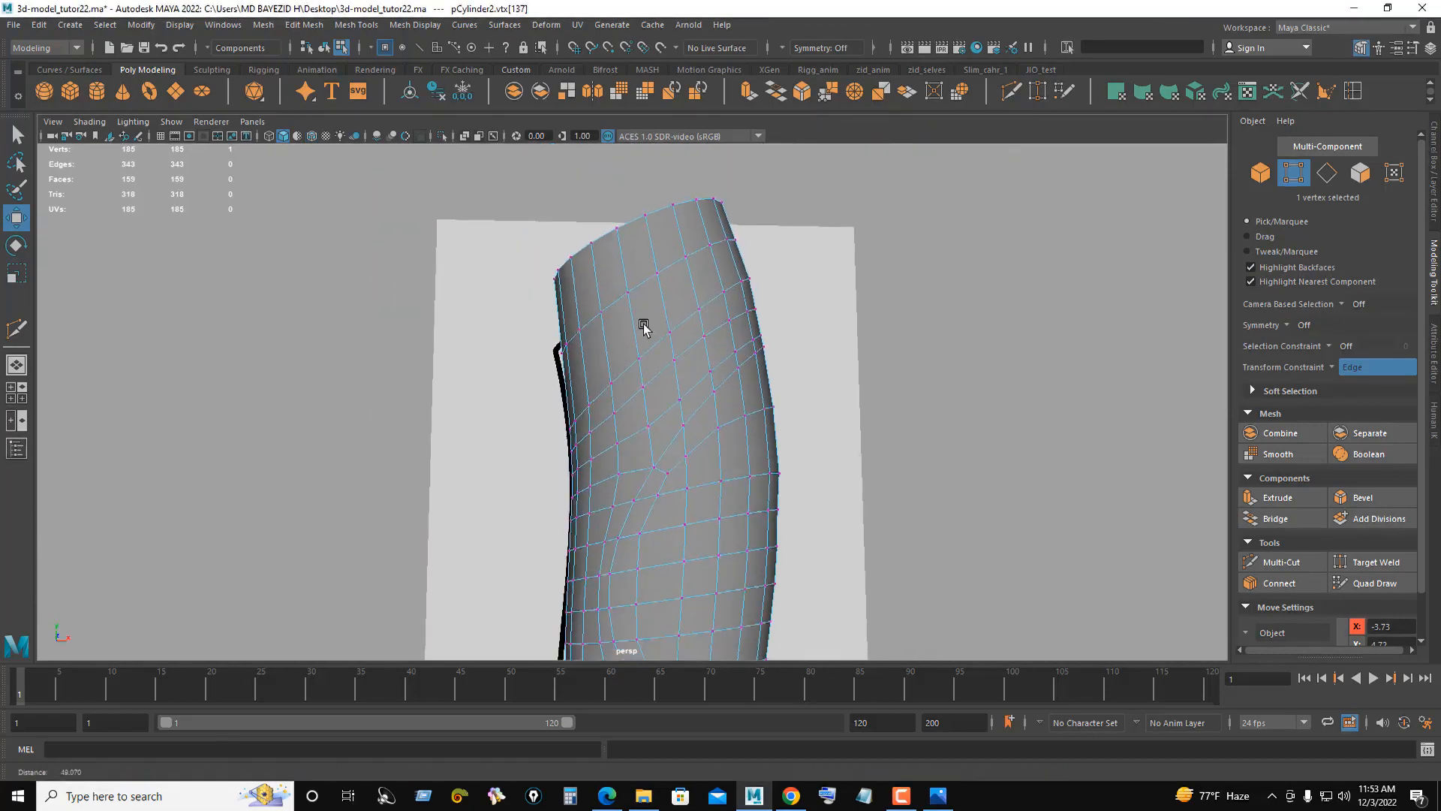
mouse_move(644, 325)
left_mouse_down("alt")
mouse_move(743, 353)
mouse_move(834, 489)
left_mouse_up("alt")
Step: Switch to object mode, select the half cylinder and set the transform constraint to Off
right_click_drag(905, 353, 968, 335)
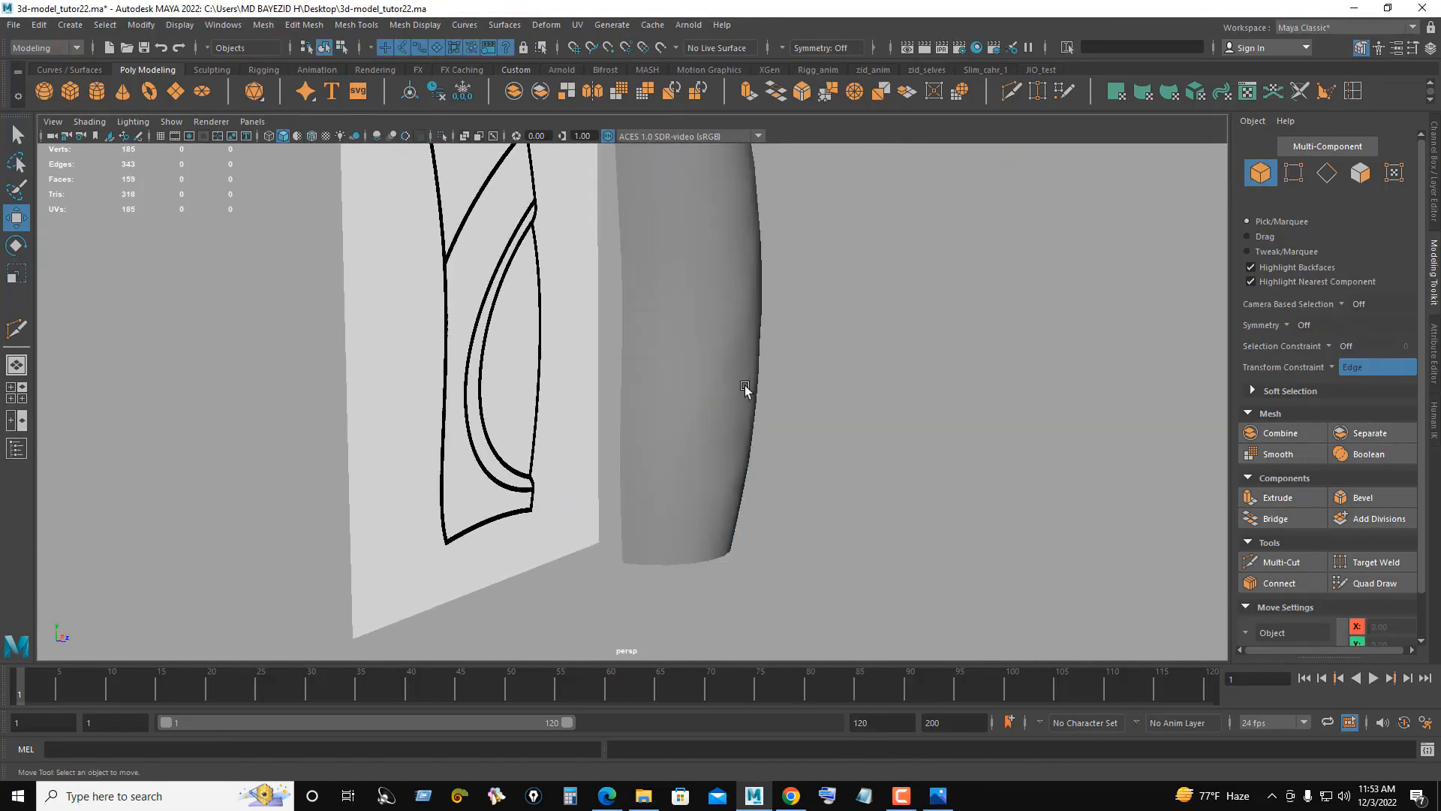
left_click_drag(745, 387, 766, 408, "alt")
left_click(678, 384)
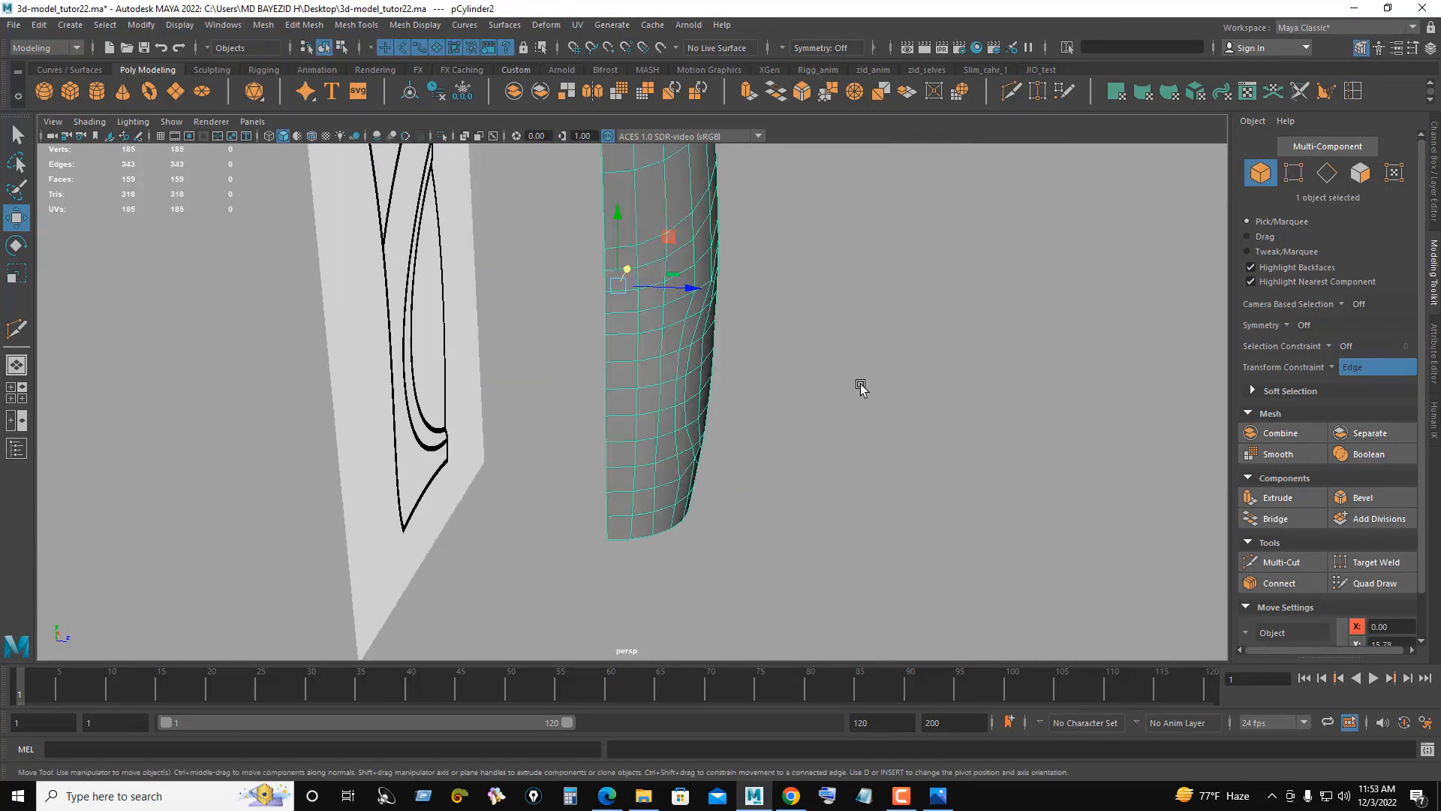
left_click_drag(861, 388, 1010, 341, "alt")
left_click(1334, 368)
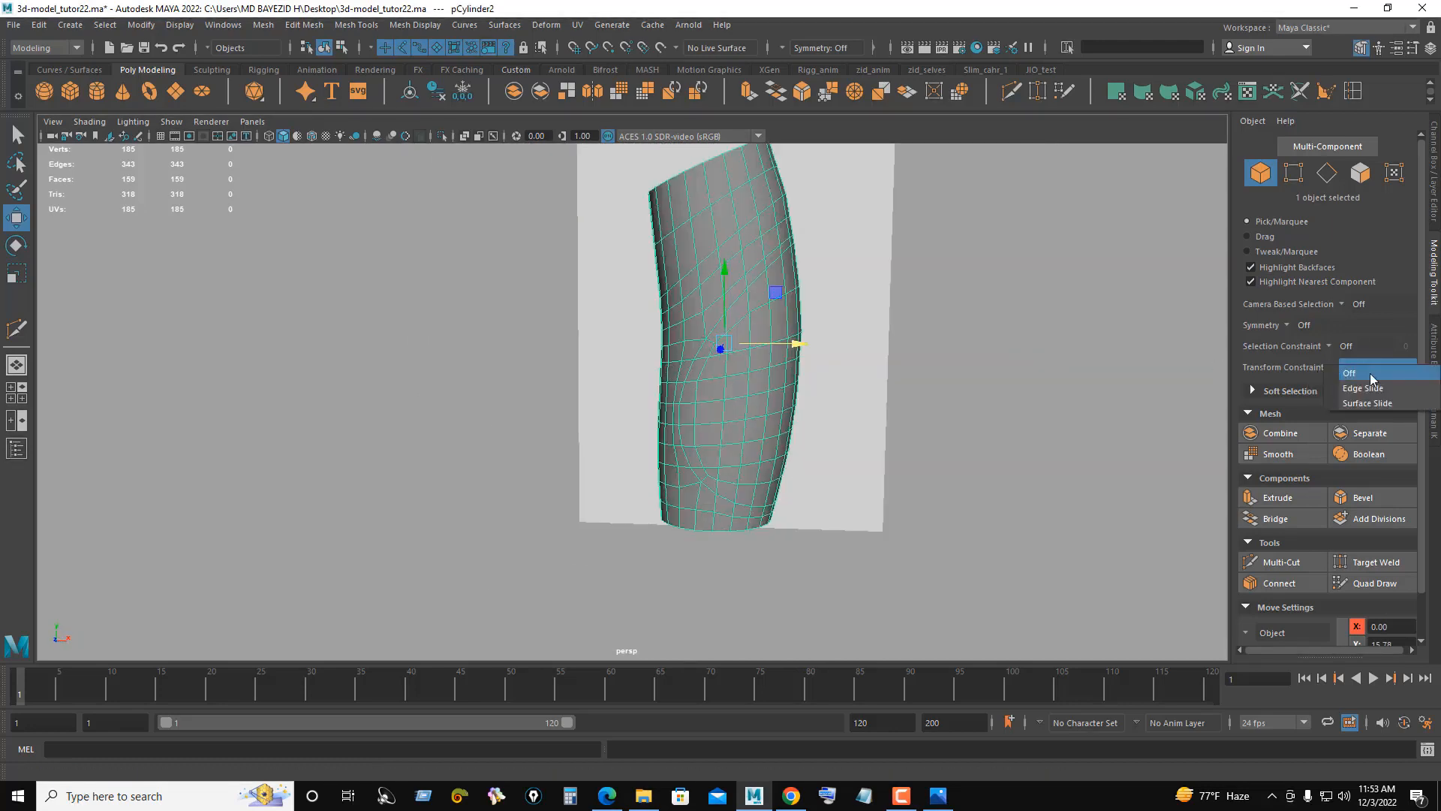
left_click(1373, 376)
Step: Show the copy_1_piece layer, set it to normal display and select the full original cylinder
left_click(1435, 162)
left_click(1217, 474)
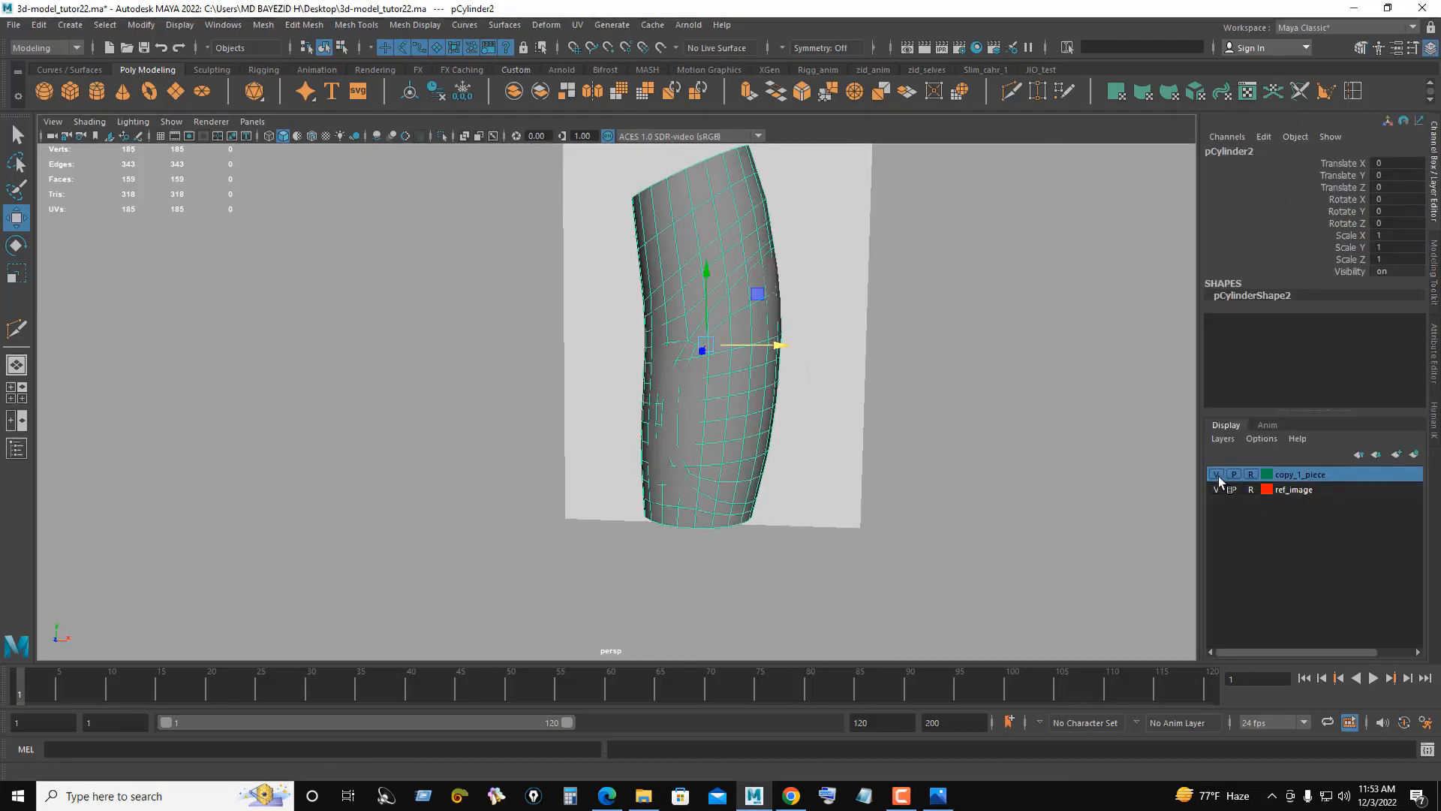
left_click(853, 312)
left_click_drag(853, 313, 697, 334, "alt")
left_click(642, 288)
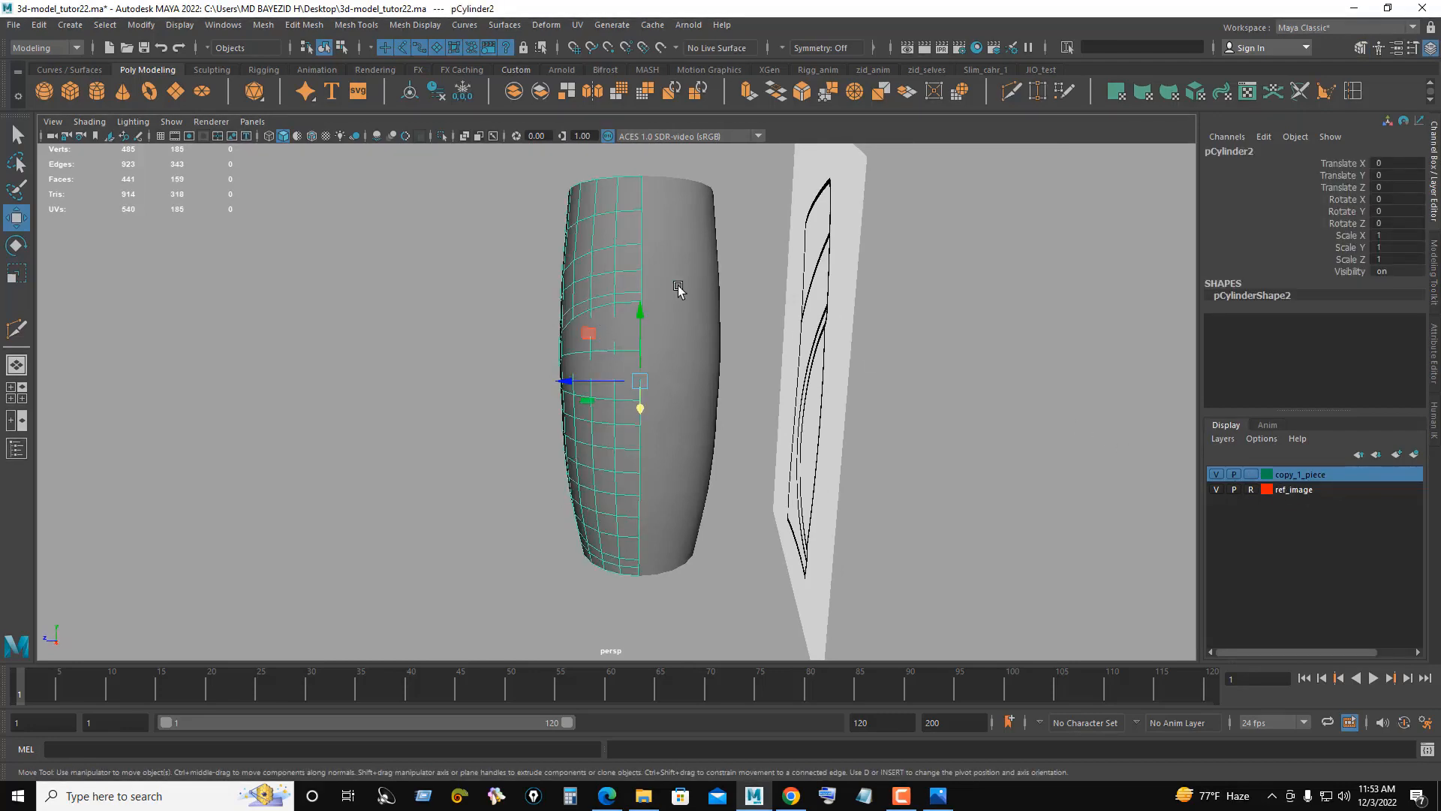
left_click(678, 290)
left_click(804, 286)
left_click(684, 261)
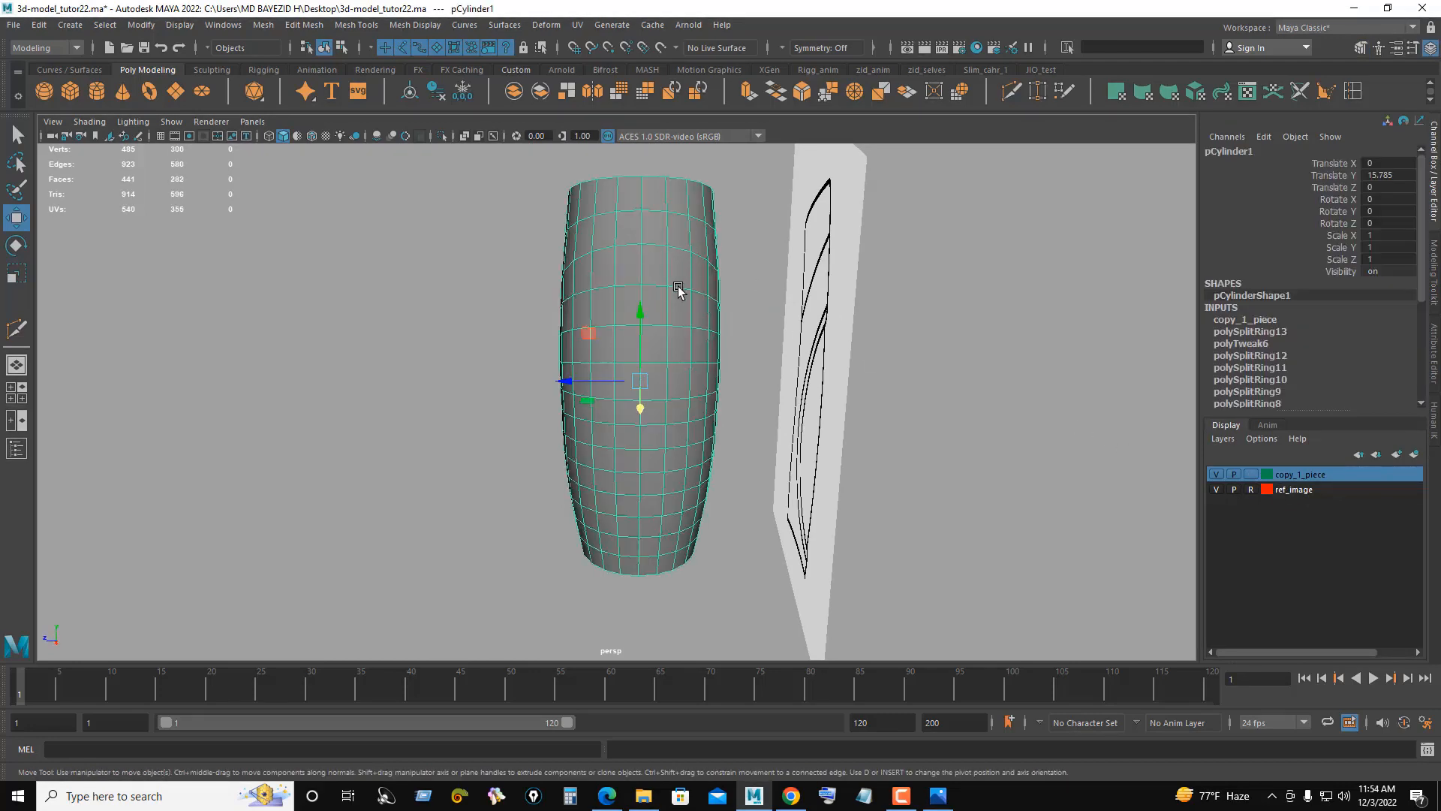
Step: Assign a new Arnold aiStandardSurface material to the full cylinder
right_click(679, 290)
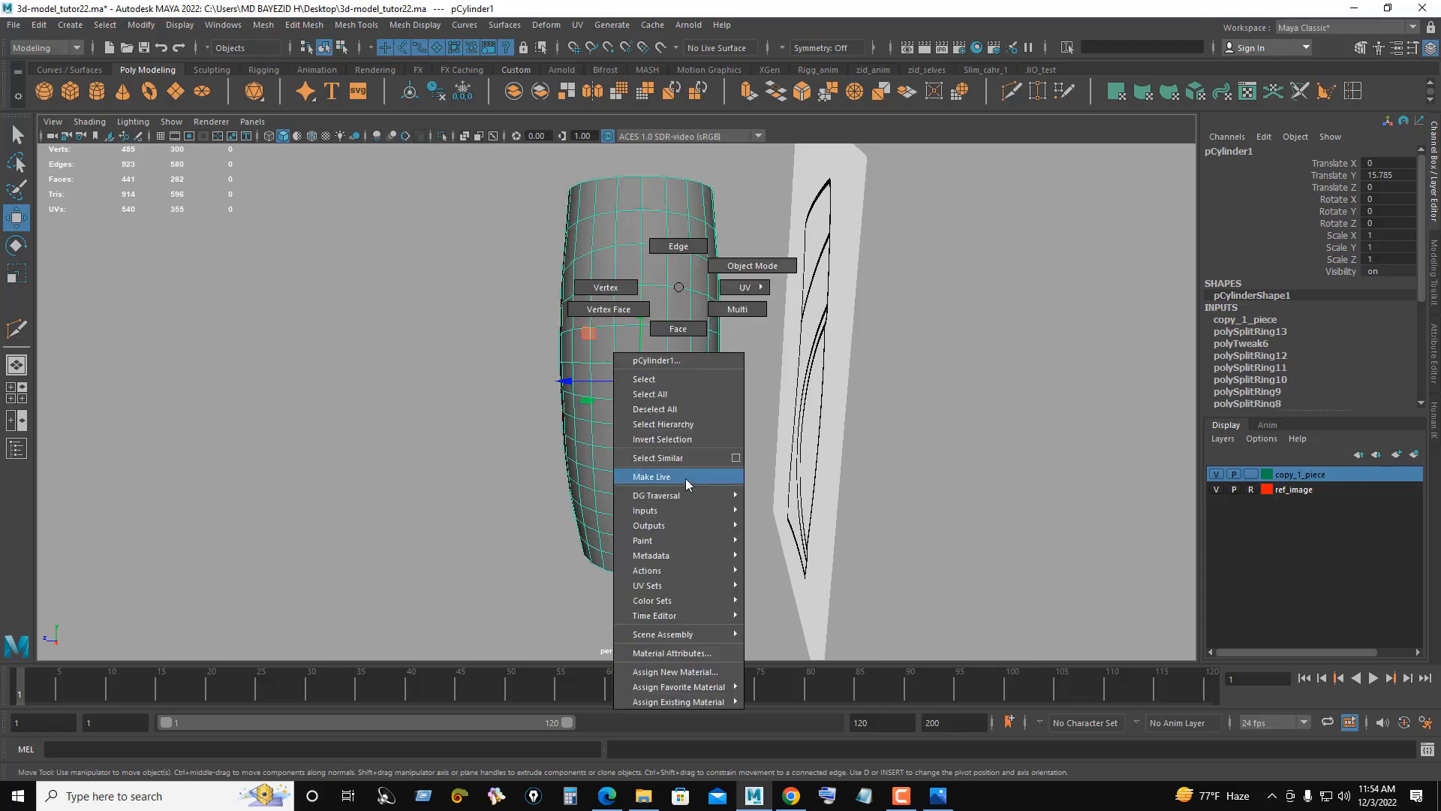
left_click(670, 678)
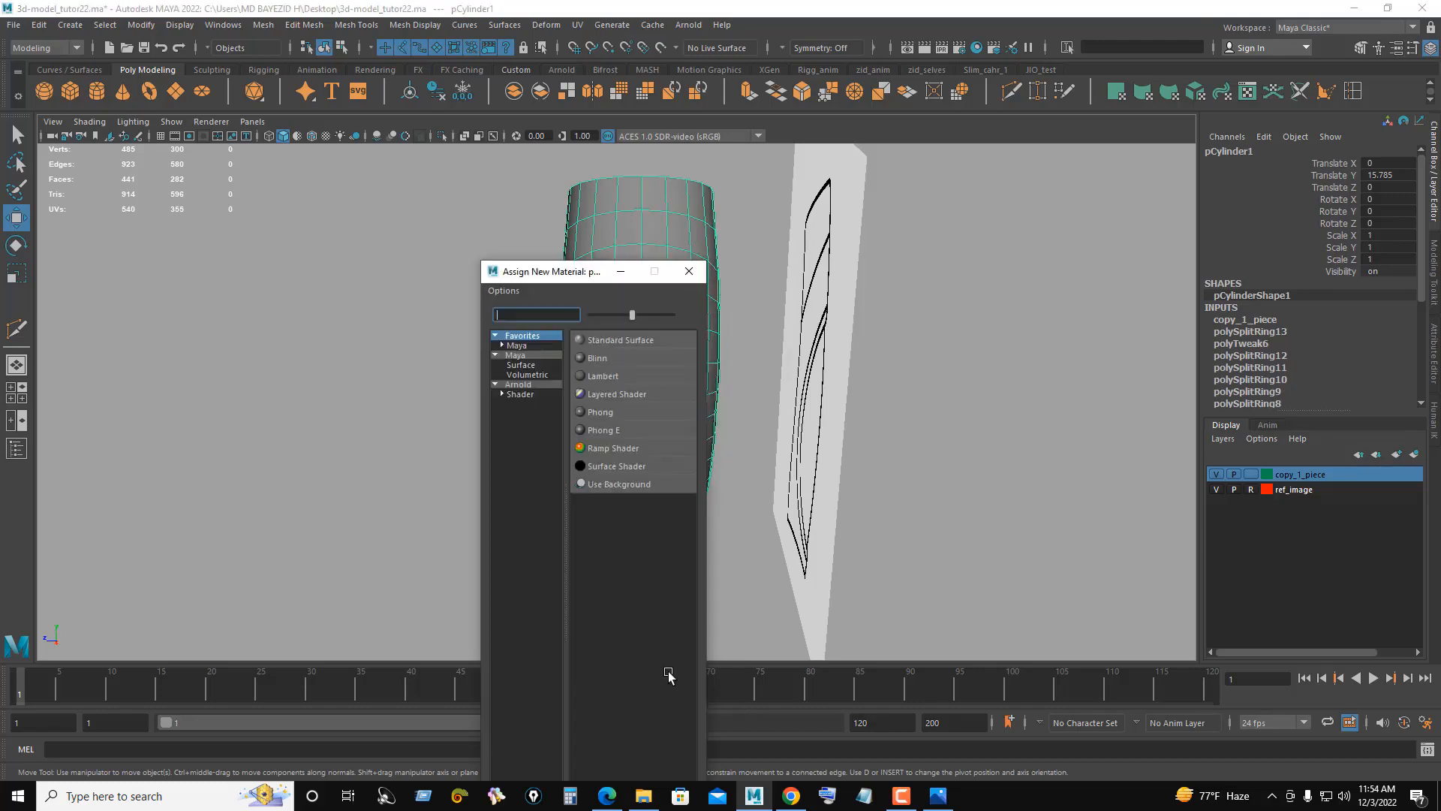
left_click(540, 385)
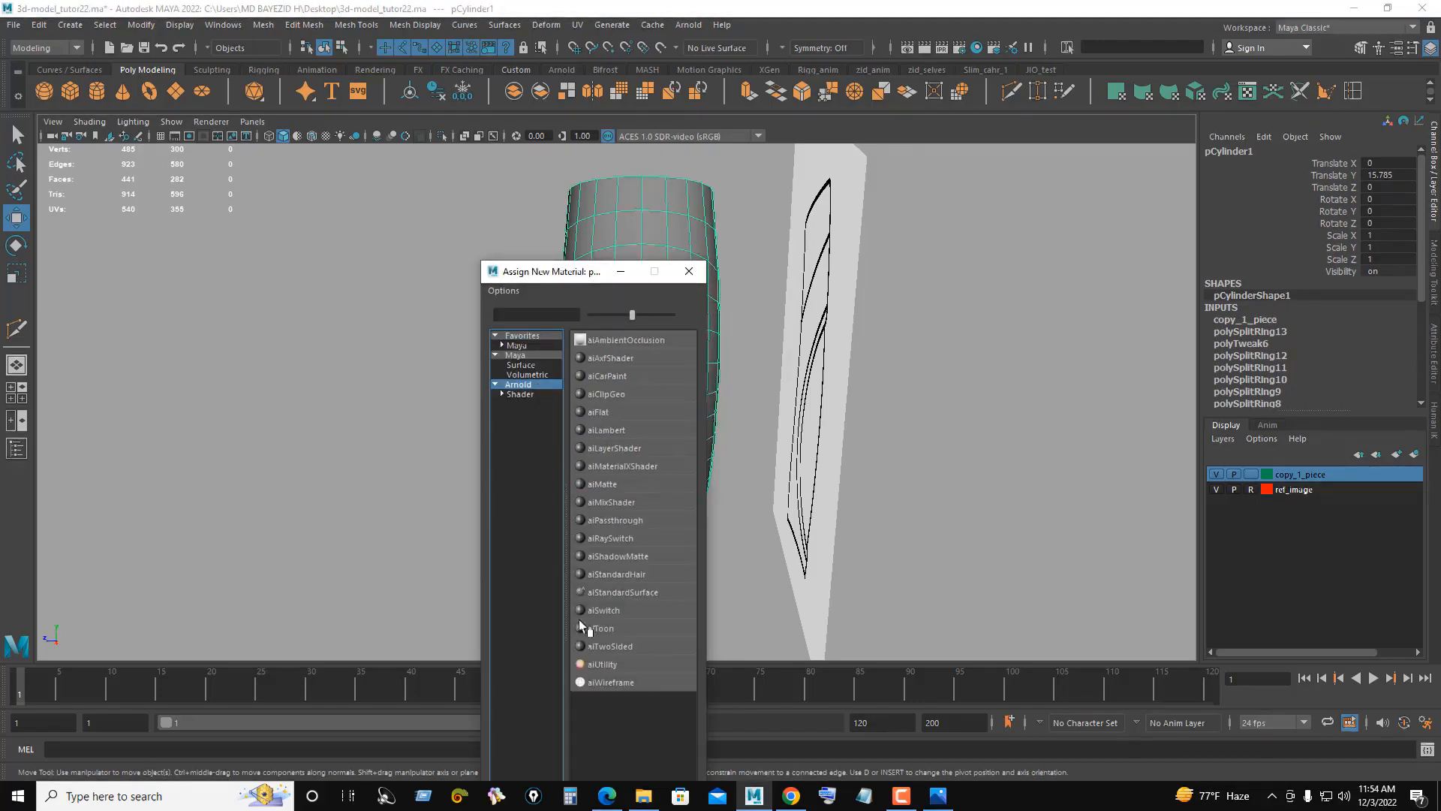
left_click(611, 593)
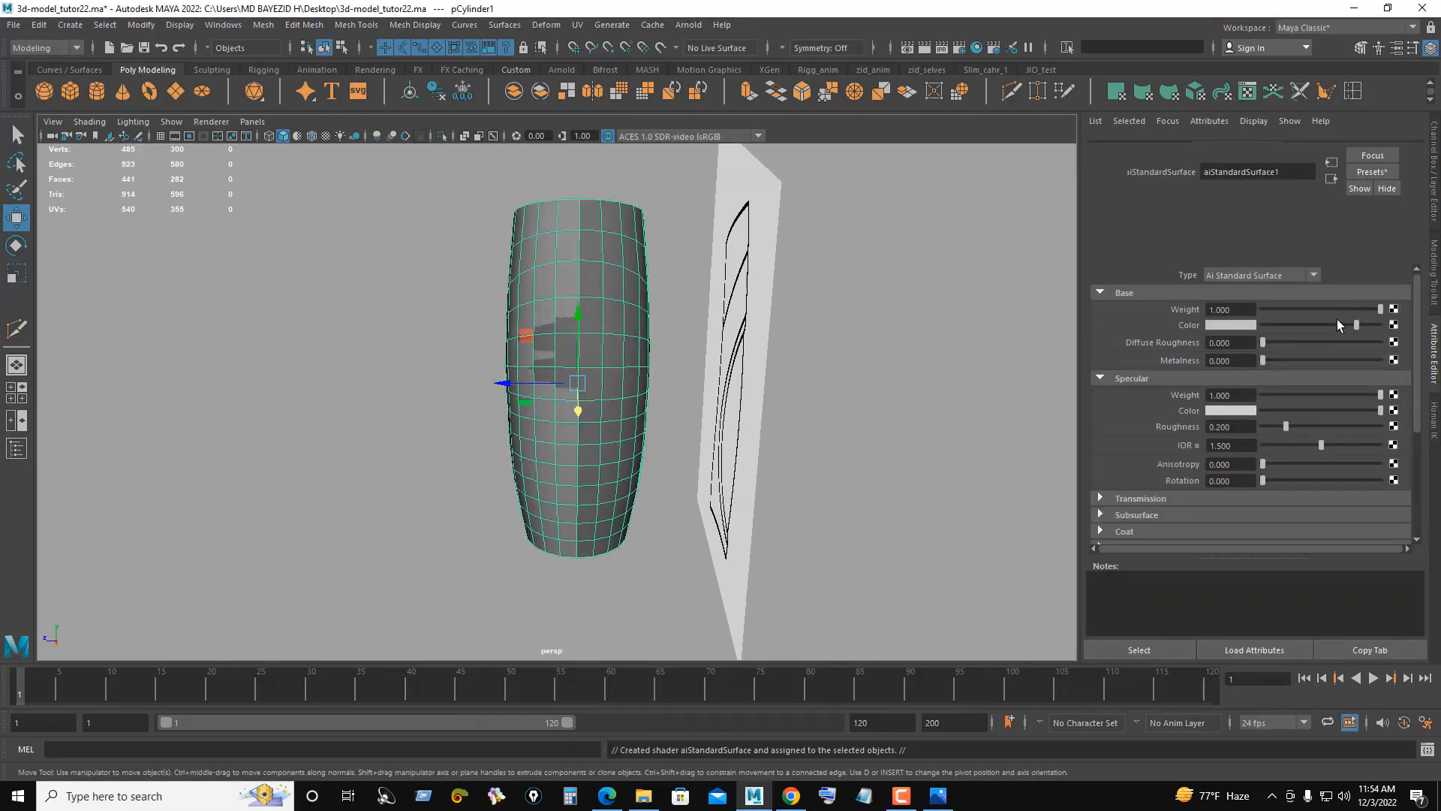
Step: Set the base color of the full cylinder's aiStandardSurface material to red
right_click(855, 326)
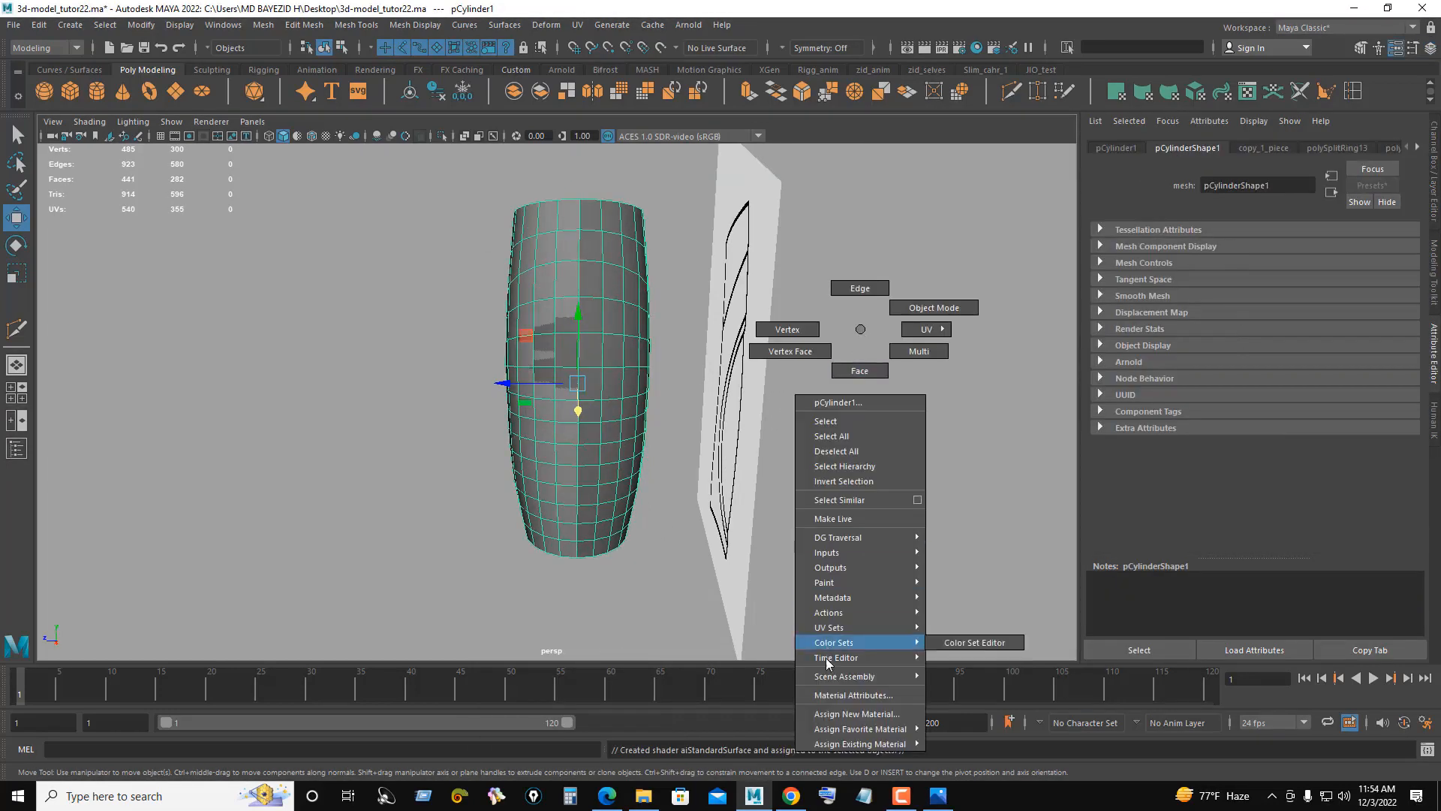
left_click(833, 691)
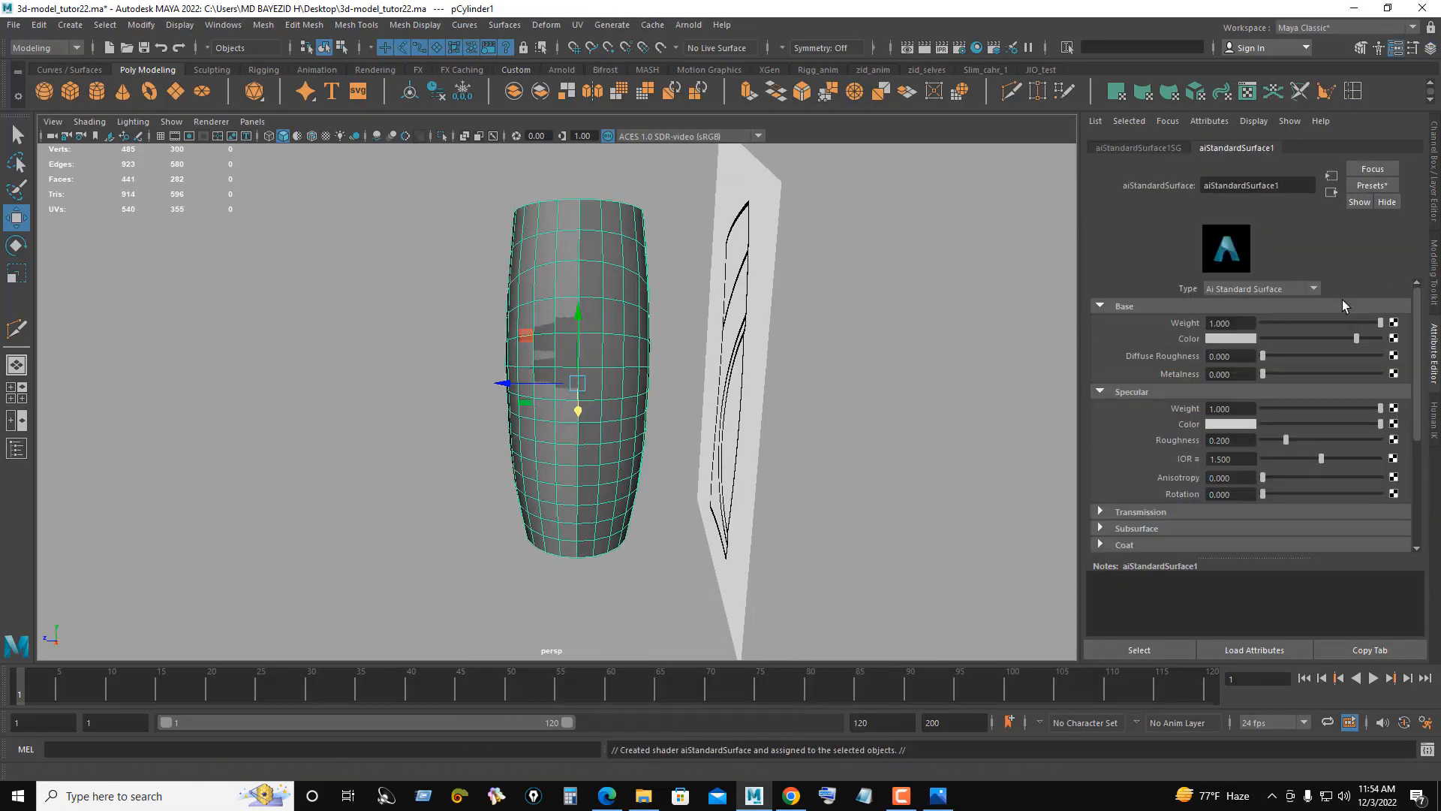
left_click(1230, 338)
left_click(1239, 301)
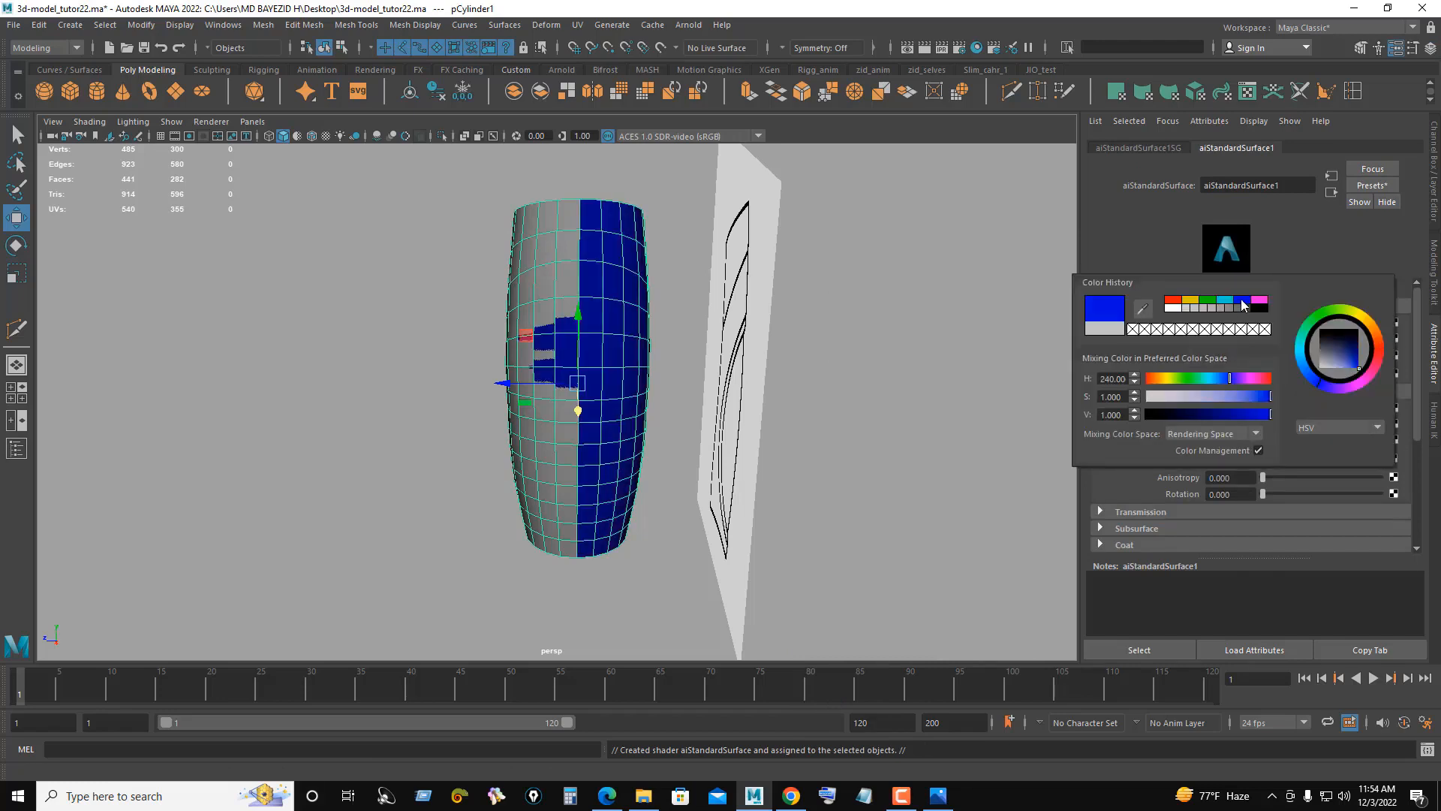
left_click(1174, 301)
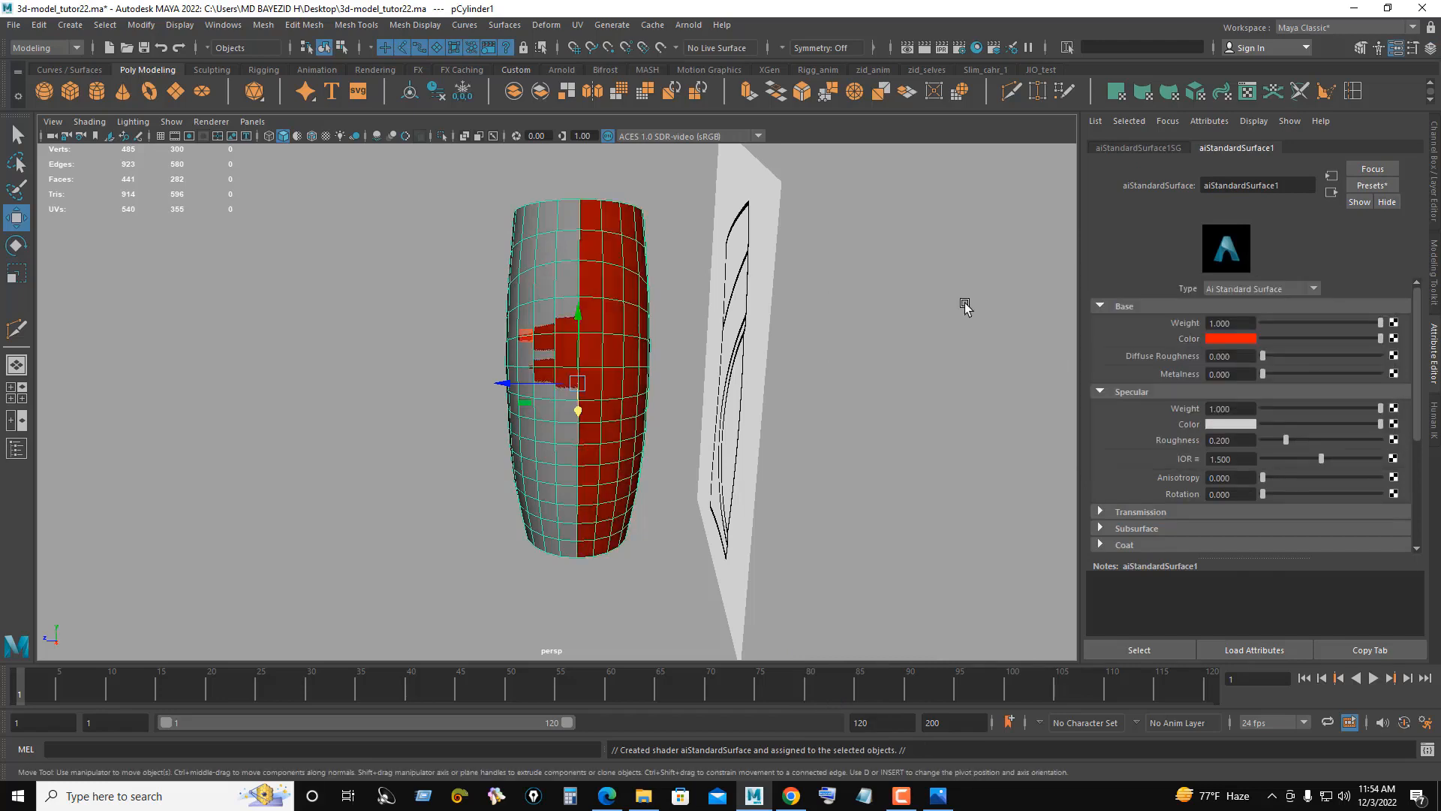
Step: Check the red cylinder against the half cylinder and set the copy_1_piece layer back to reference display
left_click(974, 387)
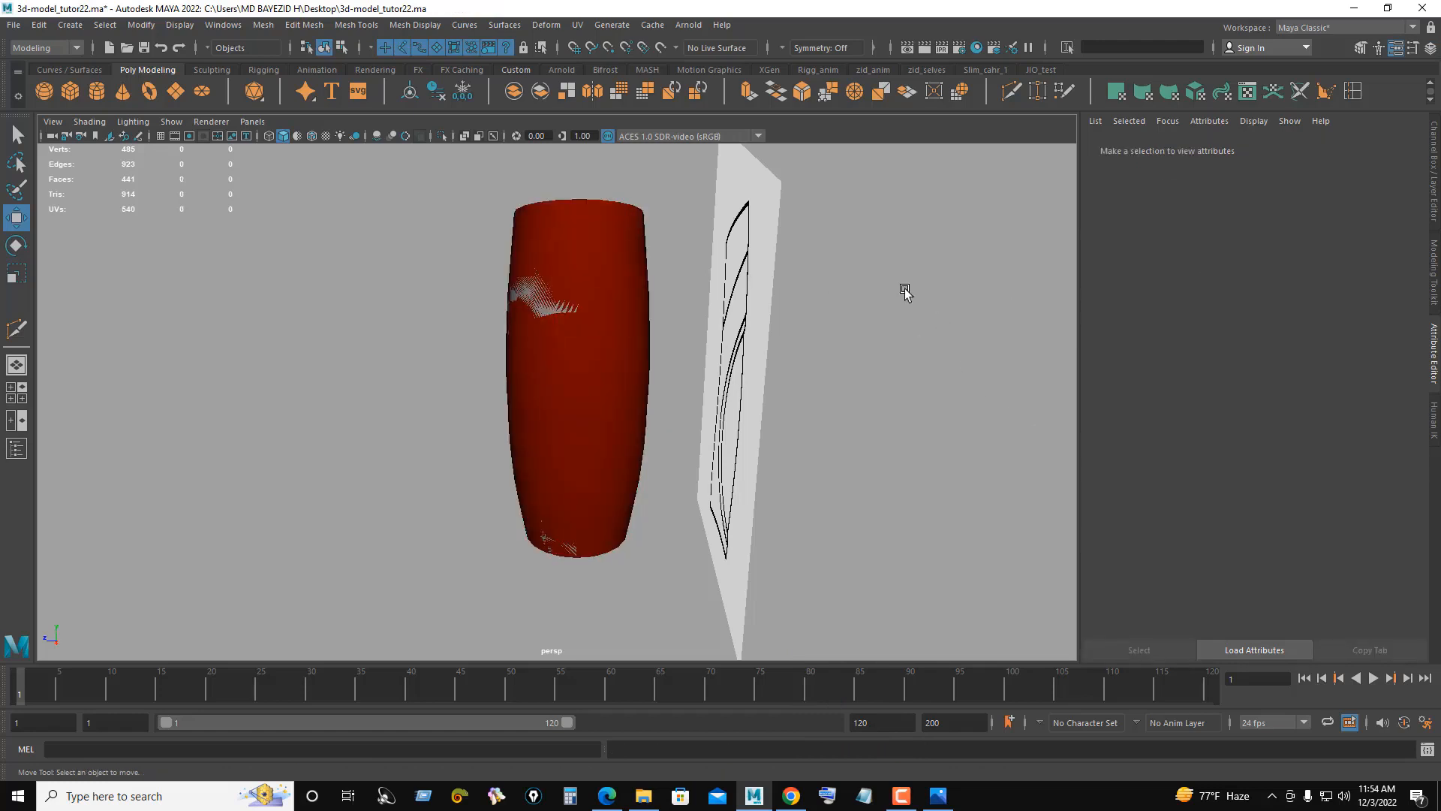
left_click_drag(905, 292, 931, 313, "alt")
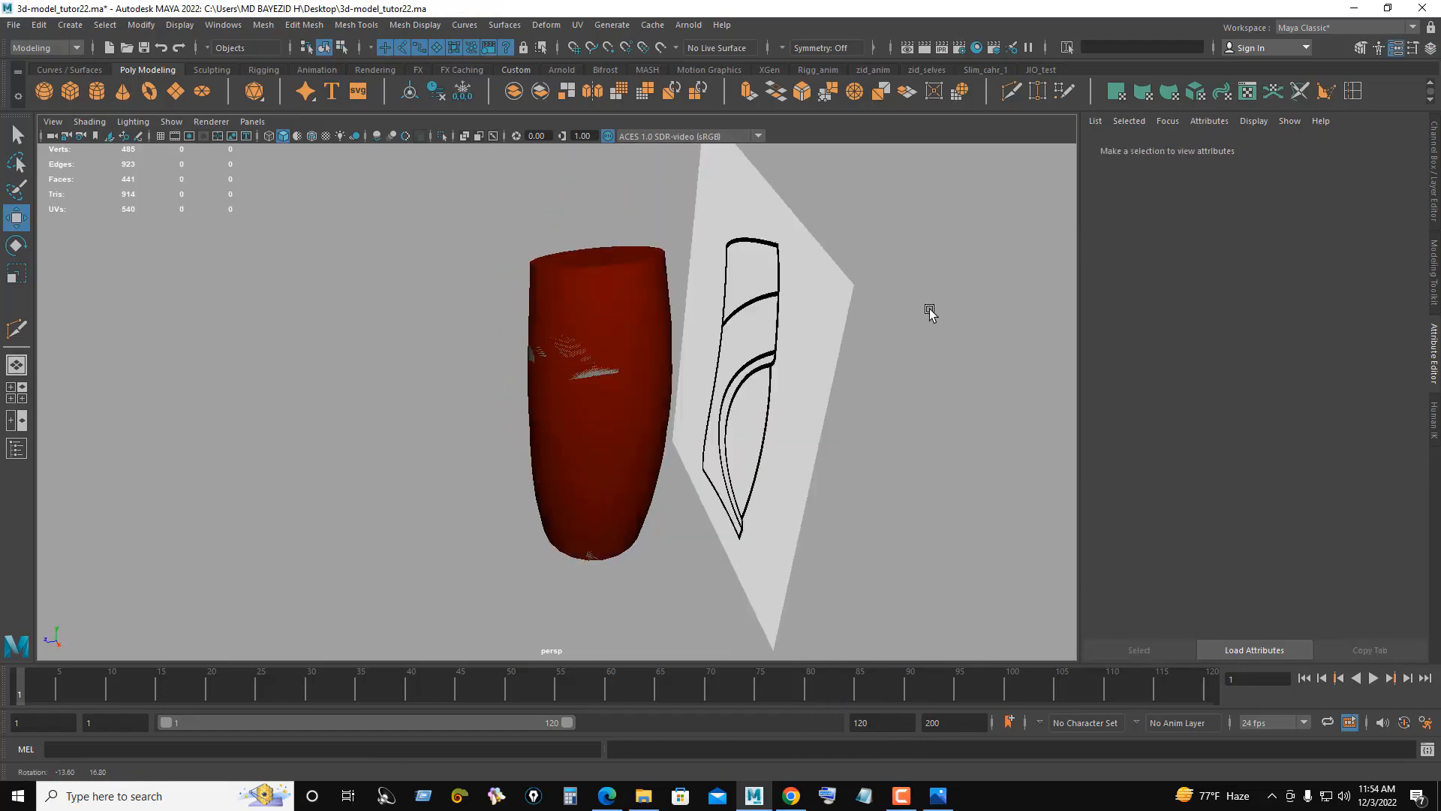
left_click(632, 325)
left_click(1435, 174)
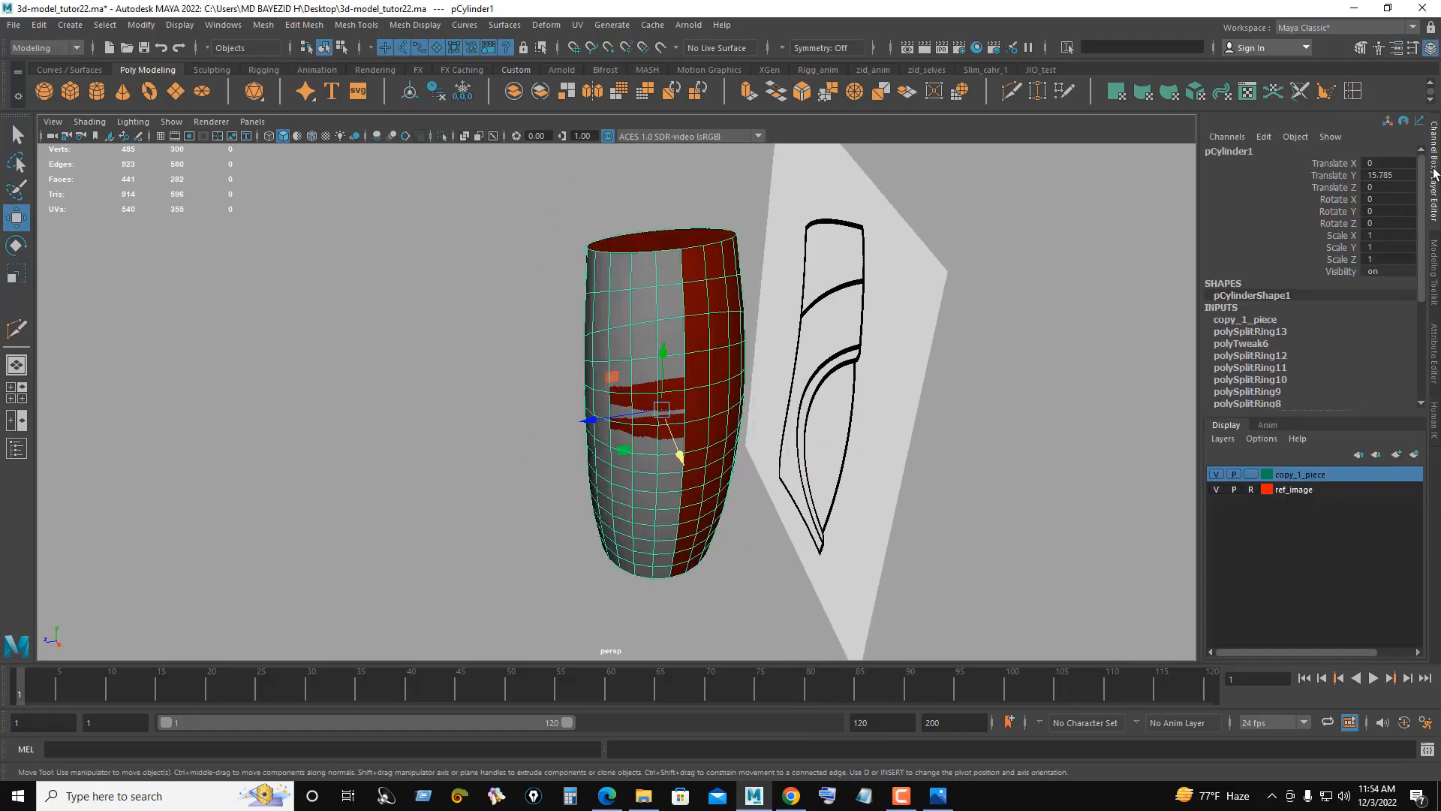
left_click(1251, 475)
left_click(1252, 475)
left_click_drag(701, 408, 952, 289, "alt")
left_click(952, 289)
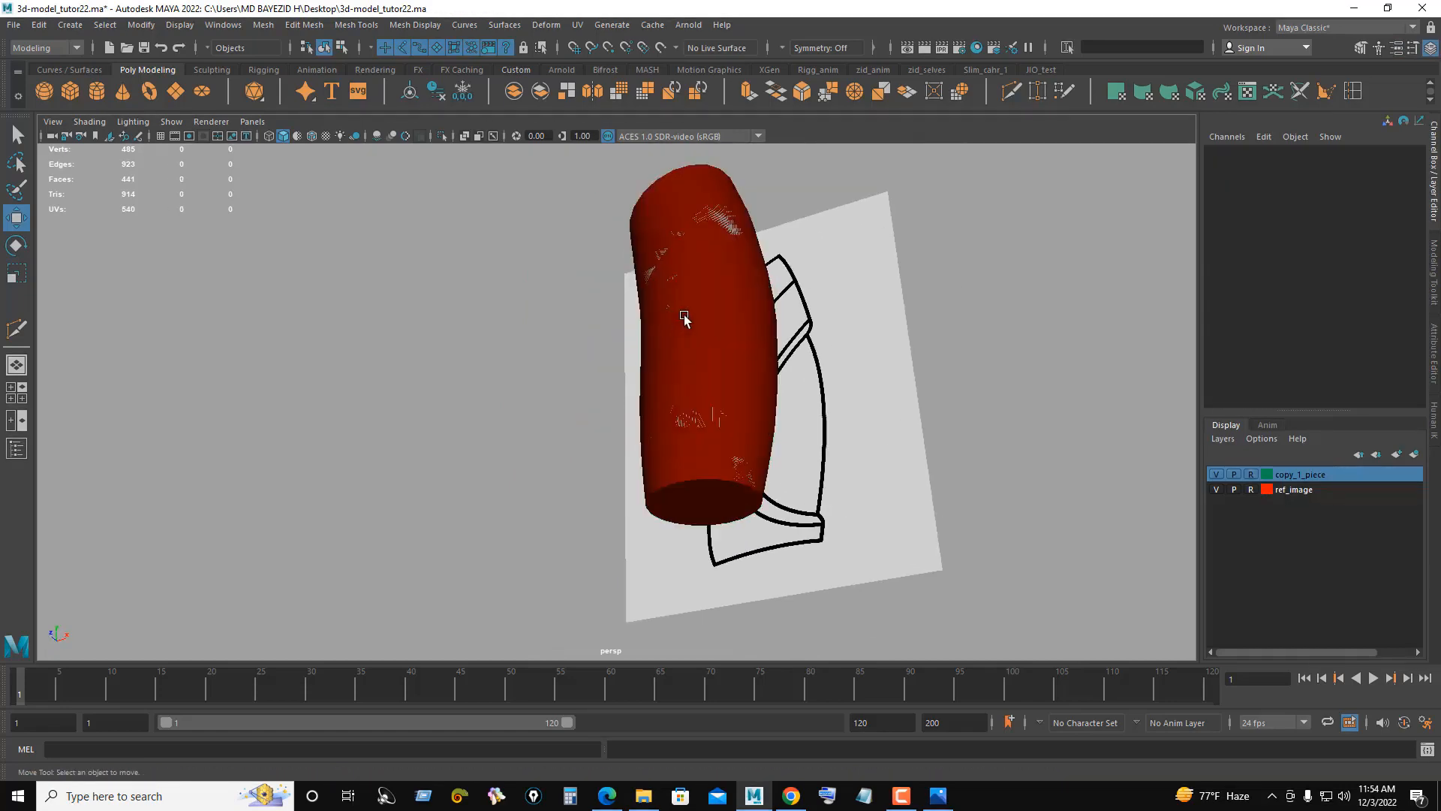
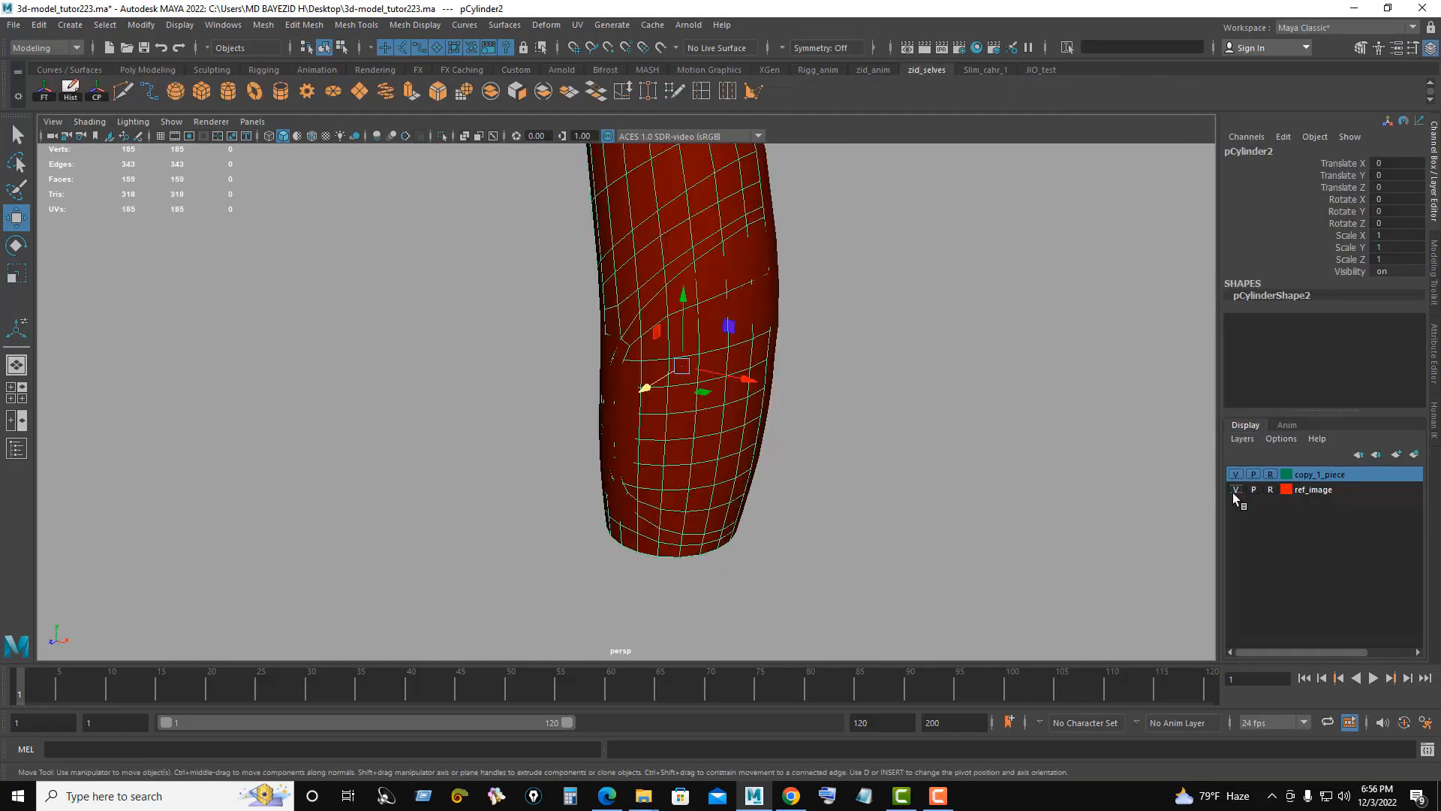
Step: Hide the copy_1_piece layer and review the half cylinder's edge loops in the perspective and front views
left_click(1236, 475)
right_click_drag(656, 403, 815, 311, "alt")
middle_click_drag(814, 312, 816, 357, "alt")
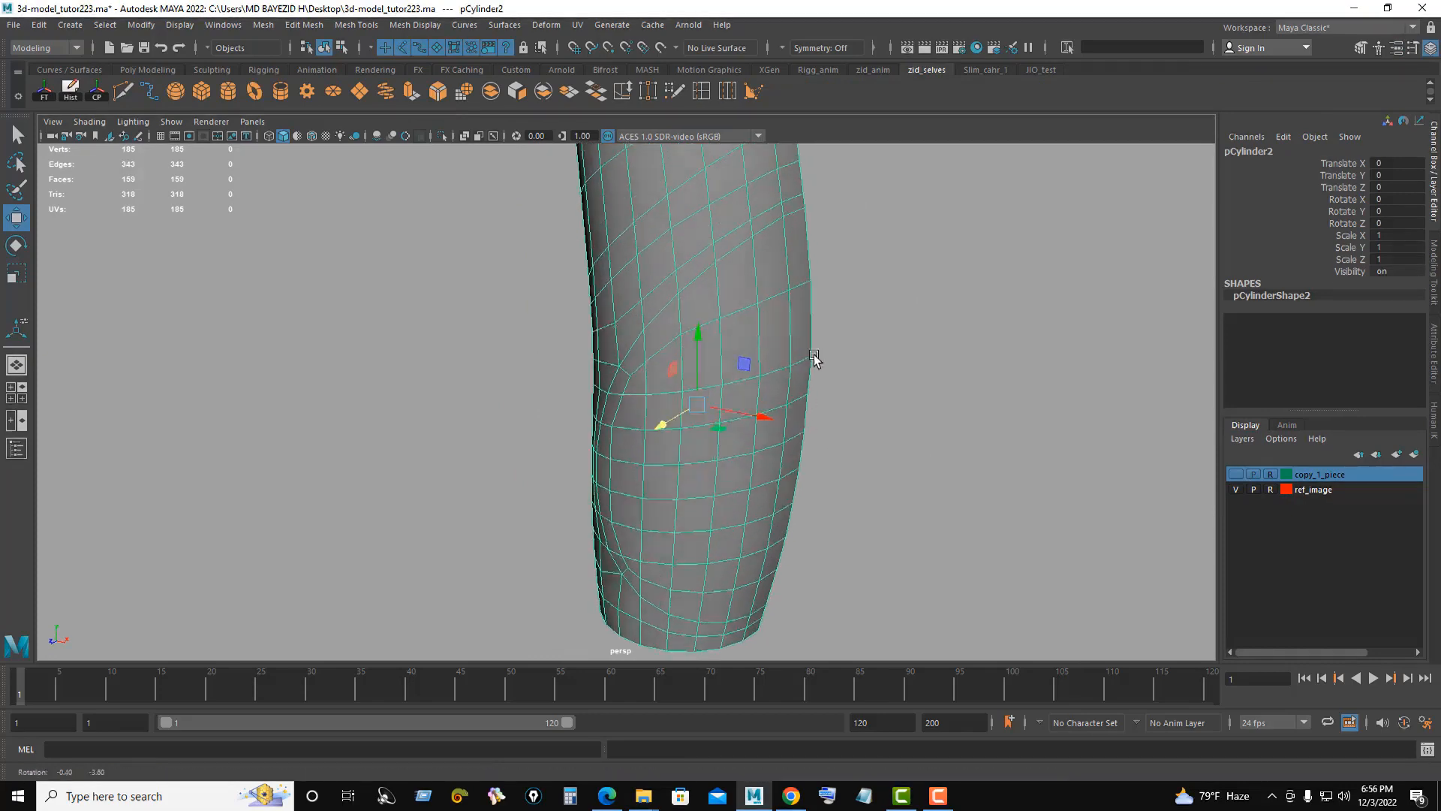
left_click_drag(817, 357, 781, 457, "alt")
middle_click_drag(781, 457, 808, 353, "alt")
key("space")
right_click_drag(546, 291, 477, 283, "alt")
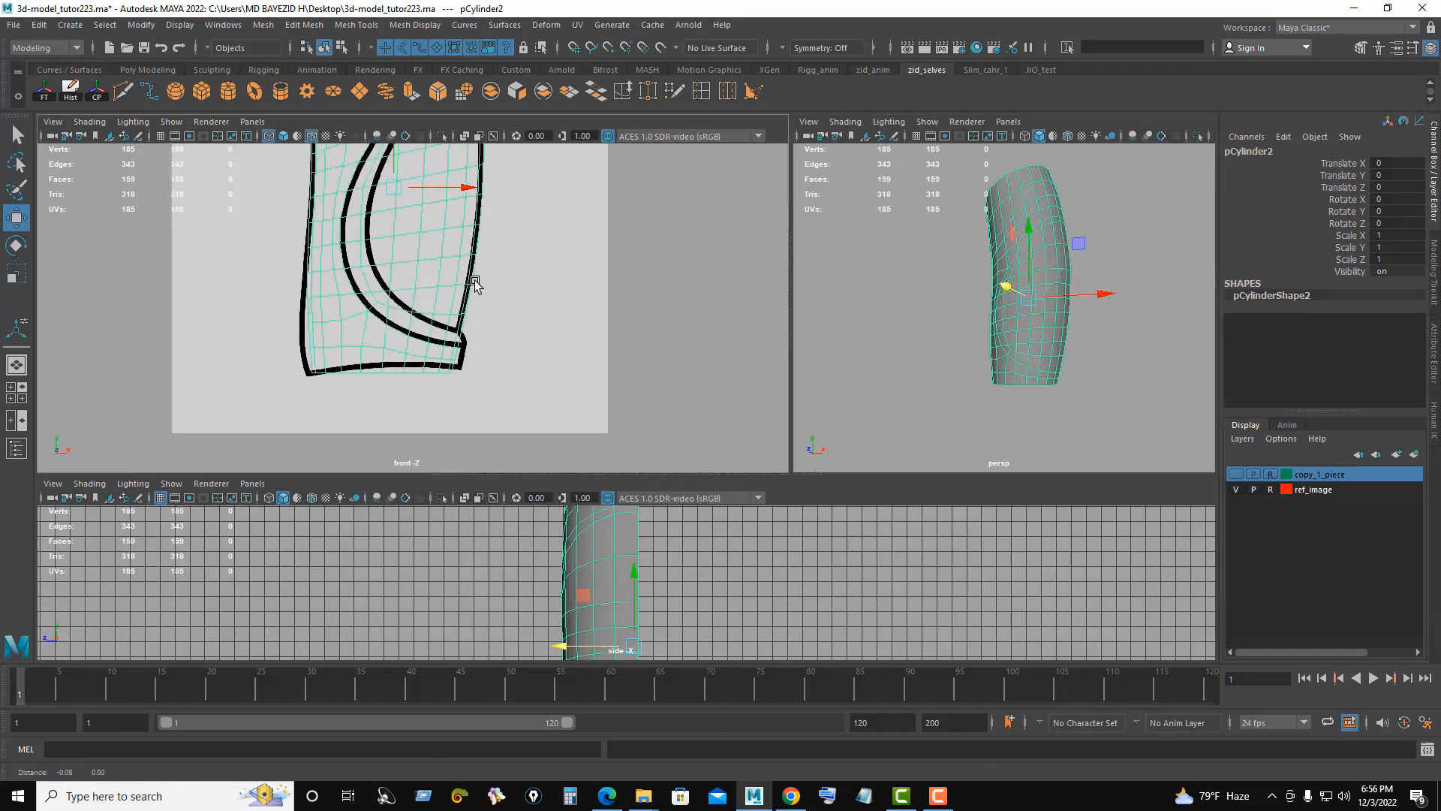
middle_click_drag(477, 283, 490, 428, "alt")
right_click_drag(1014, 277, 1190, 373, "alt")
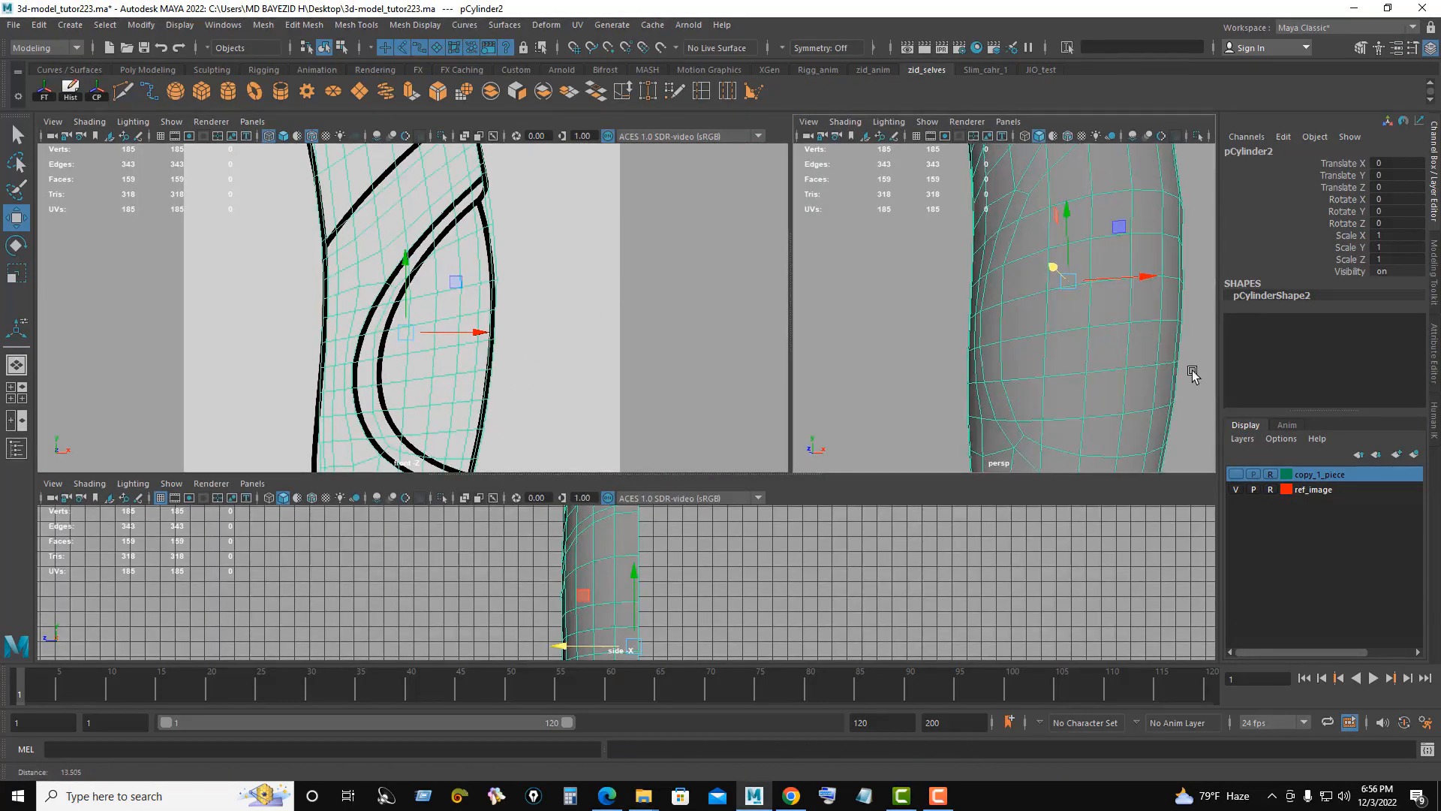
middle_click_drag(1087, 334, 990, 303, "alt")
left_click_drag(989, 304, 969, 315, "alt")
key("space")
Step: In the front view, select the half cylinder's faces at the lower and upper ends of the blueprint's curved panel
middle_click_drag(668, 612, 629, 411, "alt")
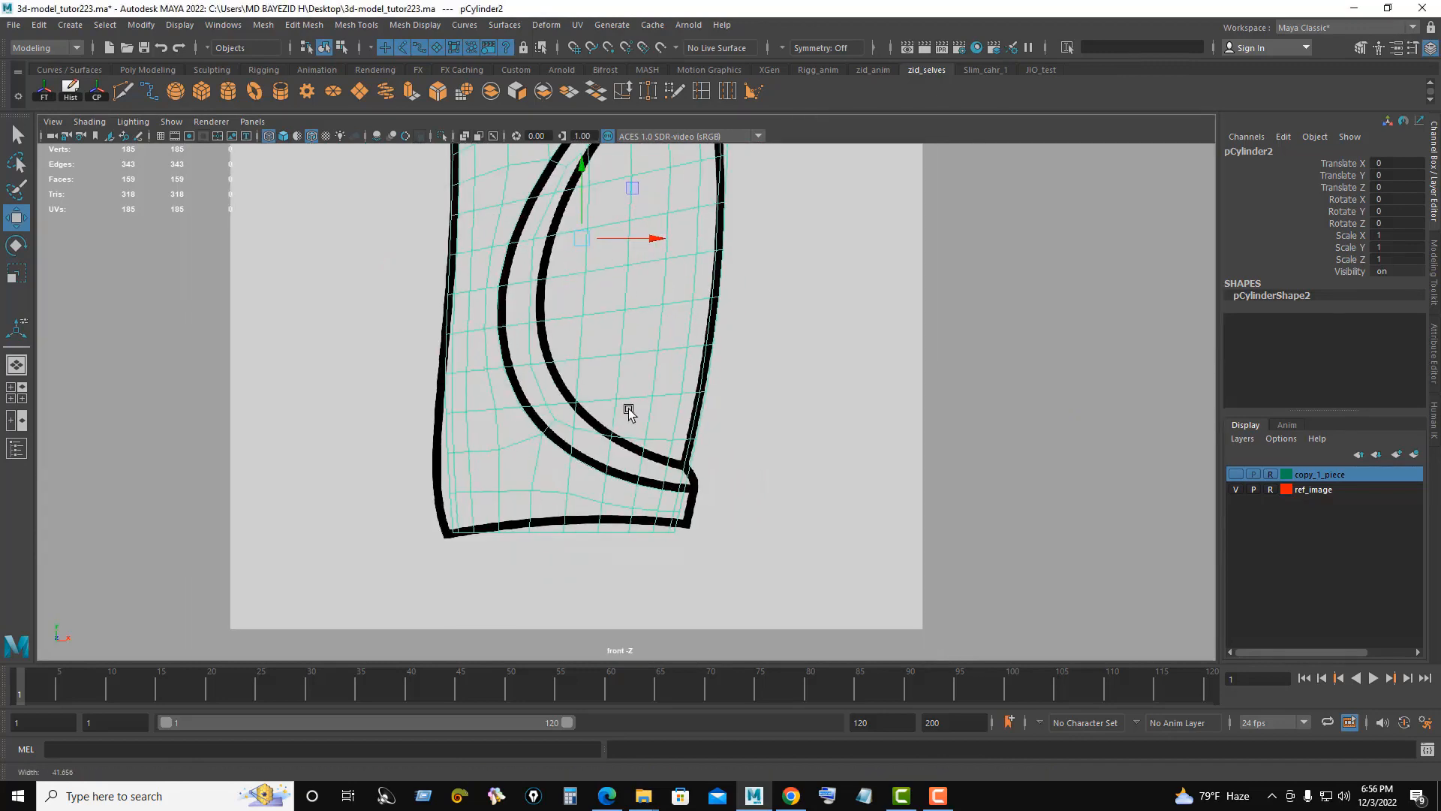
right_click_drag(629, 411, 812, 420, "alt")
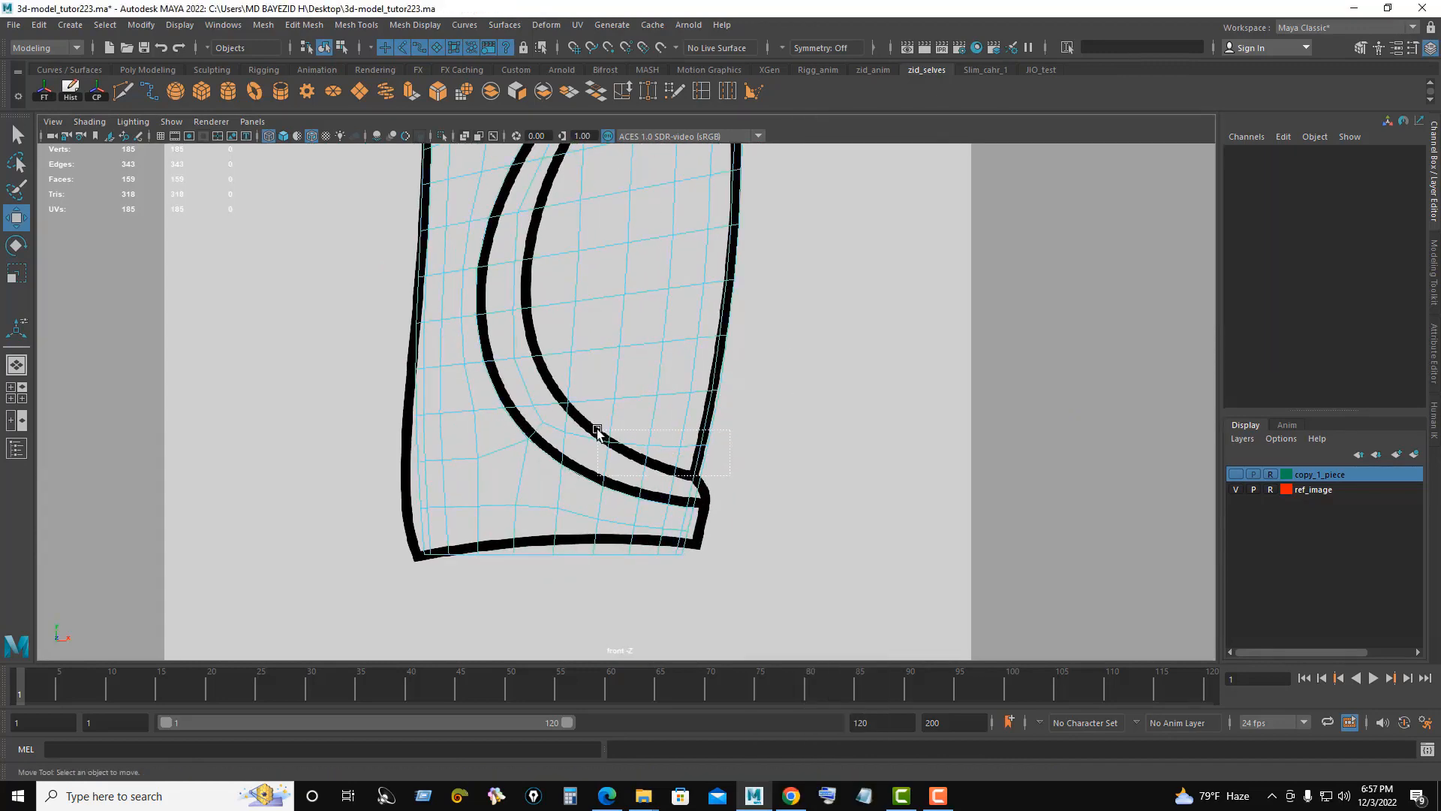
left_click_drag(598, 430, 598, 430)
middle_click_drag(704, 387, 690, 586, "alt")
middle_click_drag(717, 341, 721, 419, "alt")
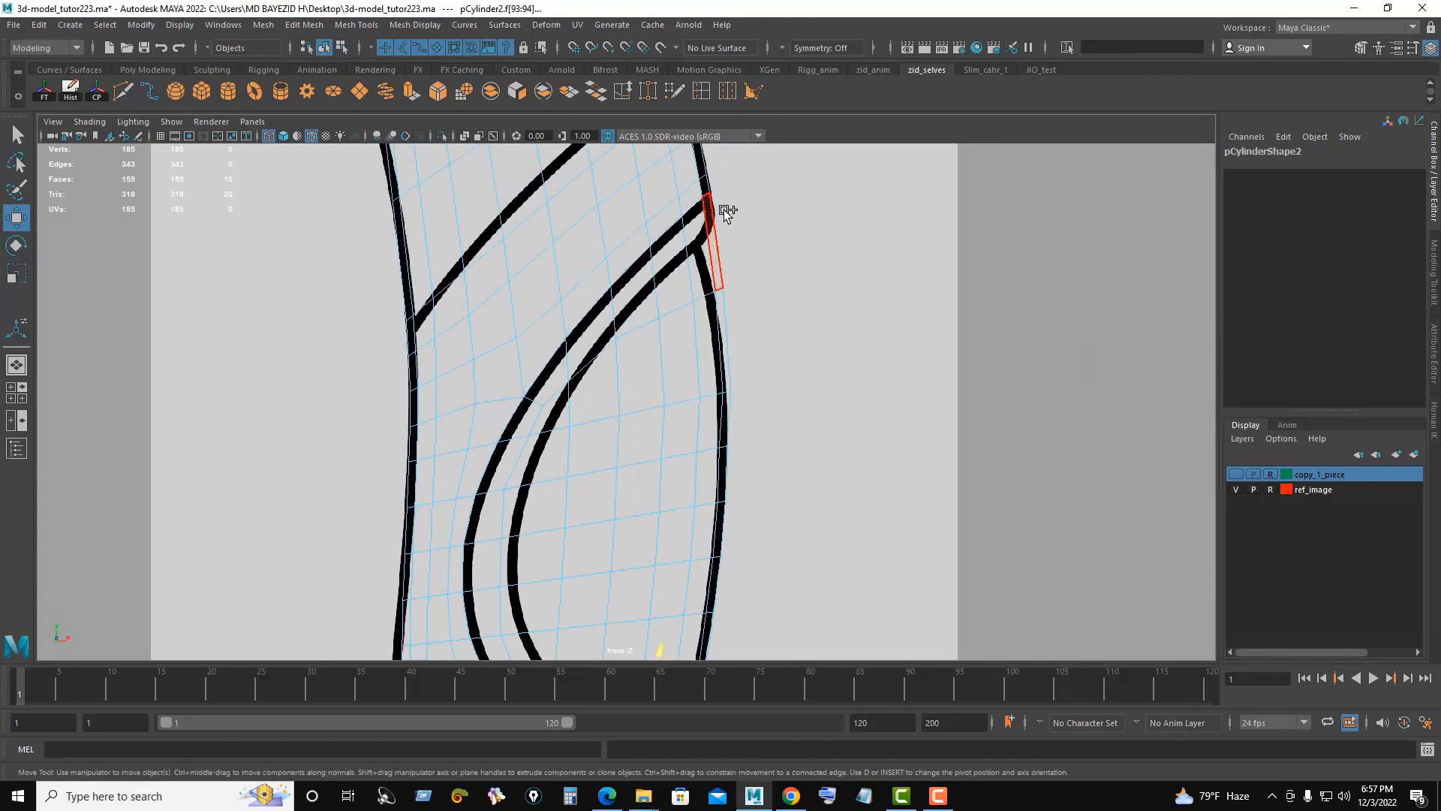
left_click_drag(685, 256, 684, 256, "shift")
middle_click_drag(711, 331, 744, 271, "alt")
left_click(672, 241, "shift")
right_click_drag(741, 457, 559, 507, "alt")
middle_click_drag(559, 507, 570, 471, "alt")
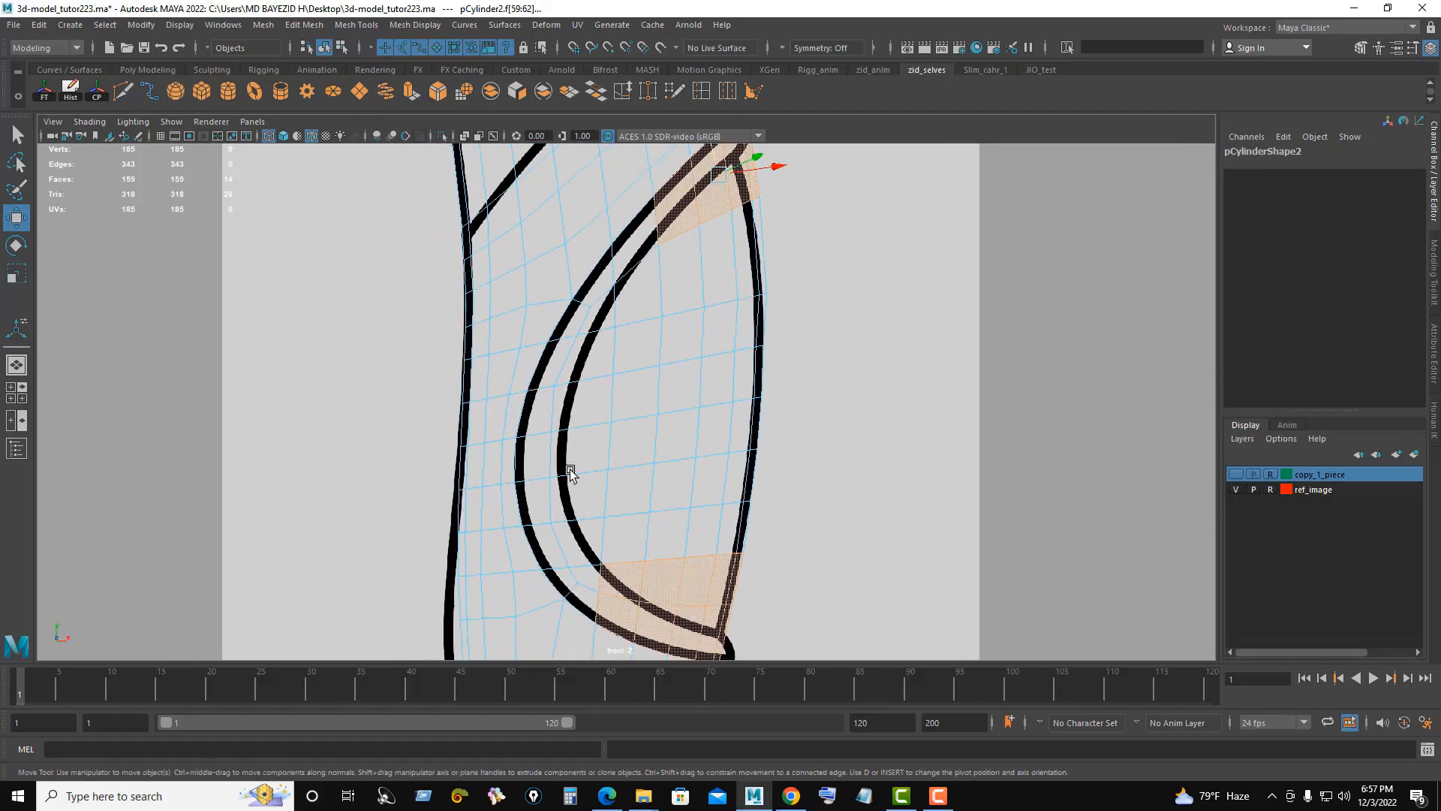
Step: Add the faces along the curved band and all faces inside it to the selection, out to the body's convex side
double_click(544, 507, "shift")
left_click(587, 576, "shift")
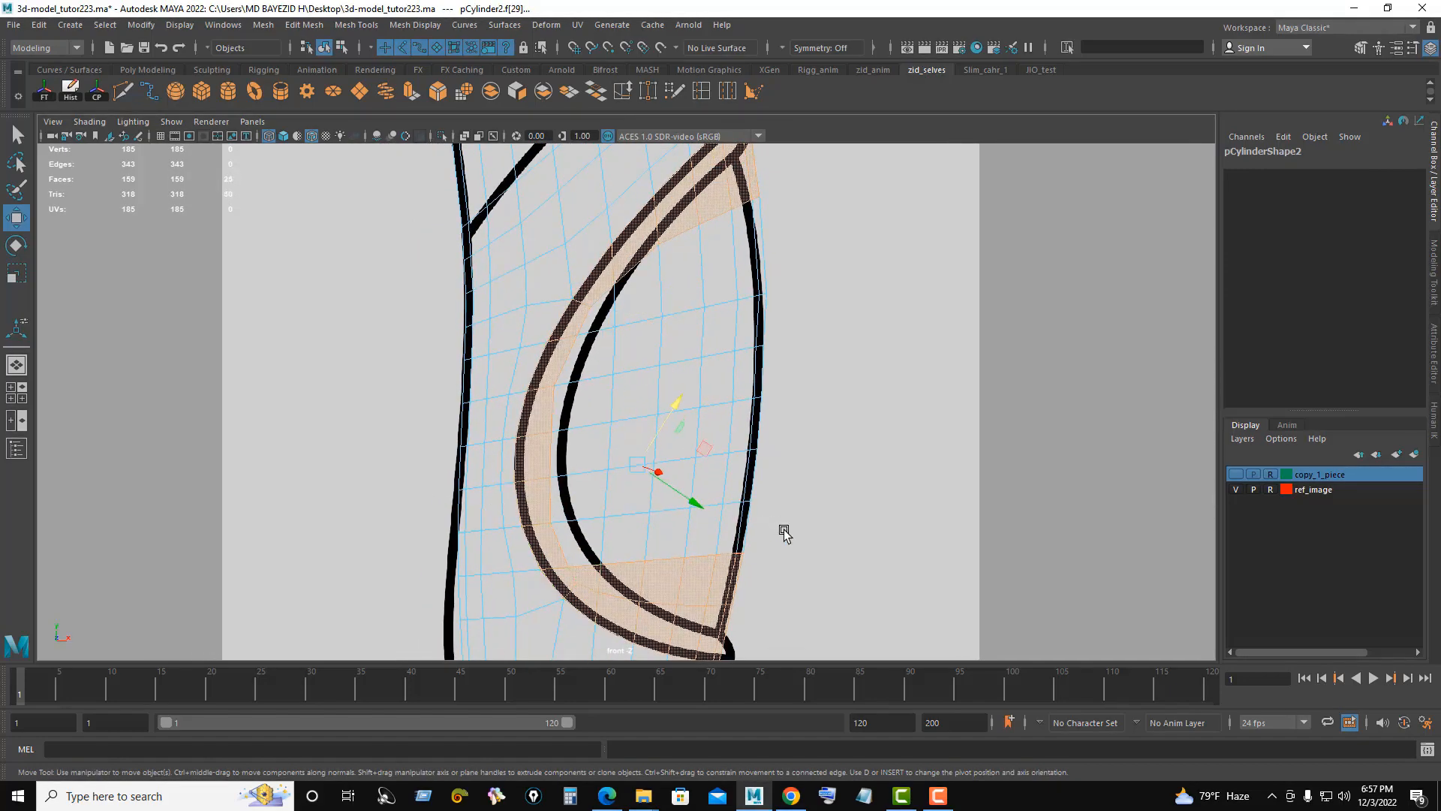
left_click_drag(784, 531, 599, 331, "shift")
left_click(723, 311, "shift")
left_click(681, 294, "shift")
left_click(638, 299, "shift")
left_click(618, 308, "shift")
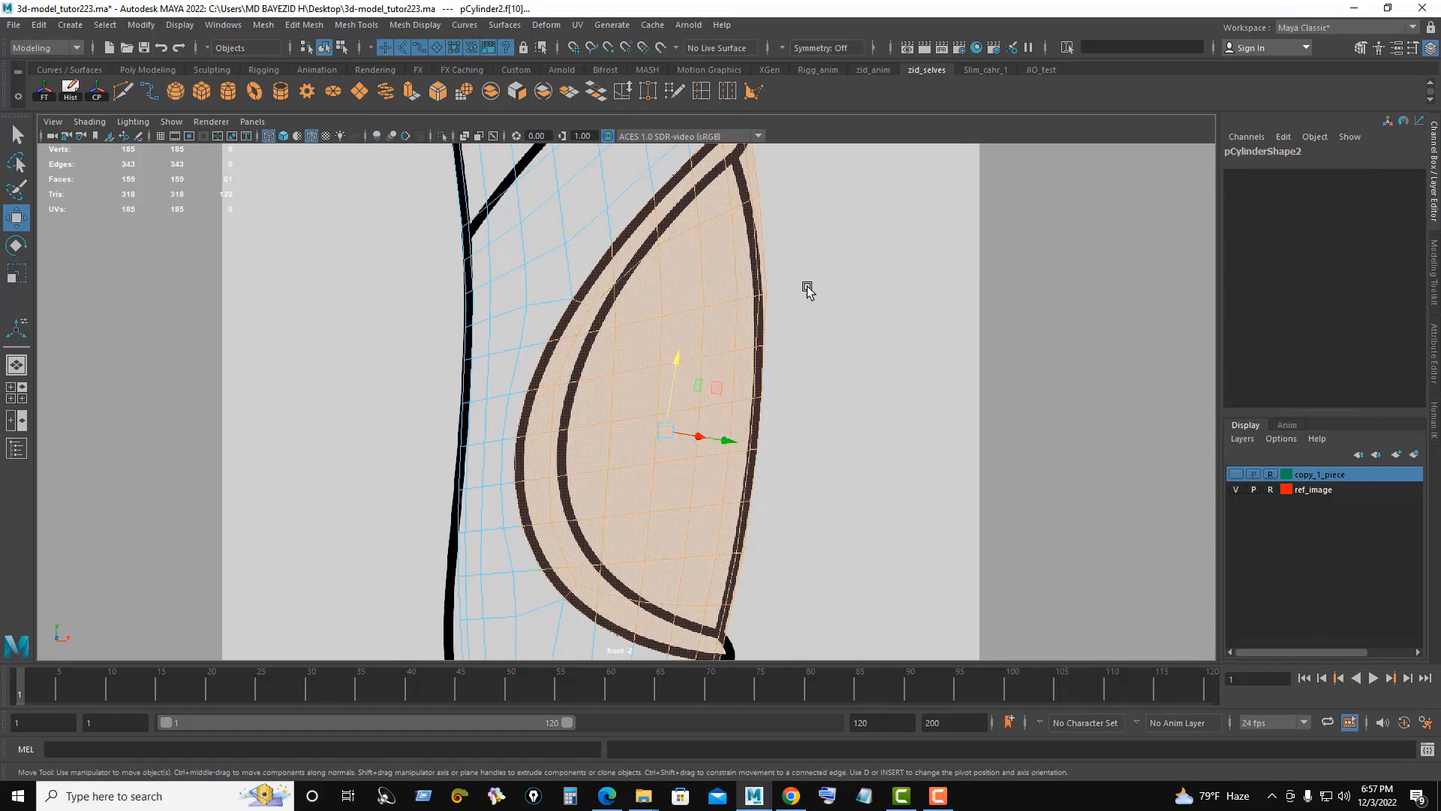
Step: Extrude the selected panel faces and scale them inward toward the blueprint's inner curved line
scroll(694, 312, "down", 3)
key("r")
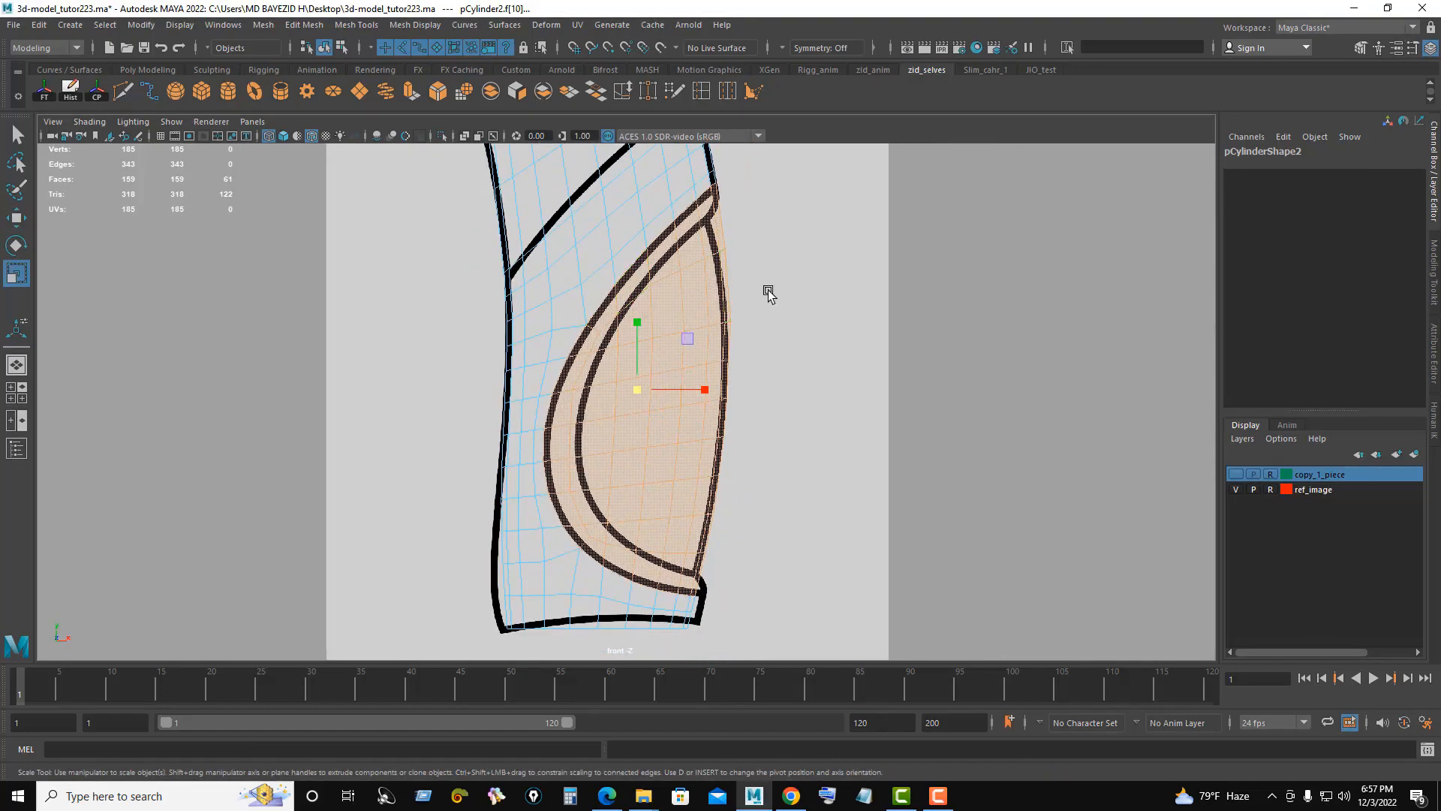
key("w")
right_click_drag(781, 277, 746, 263)
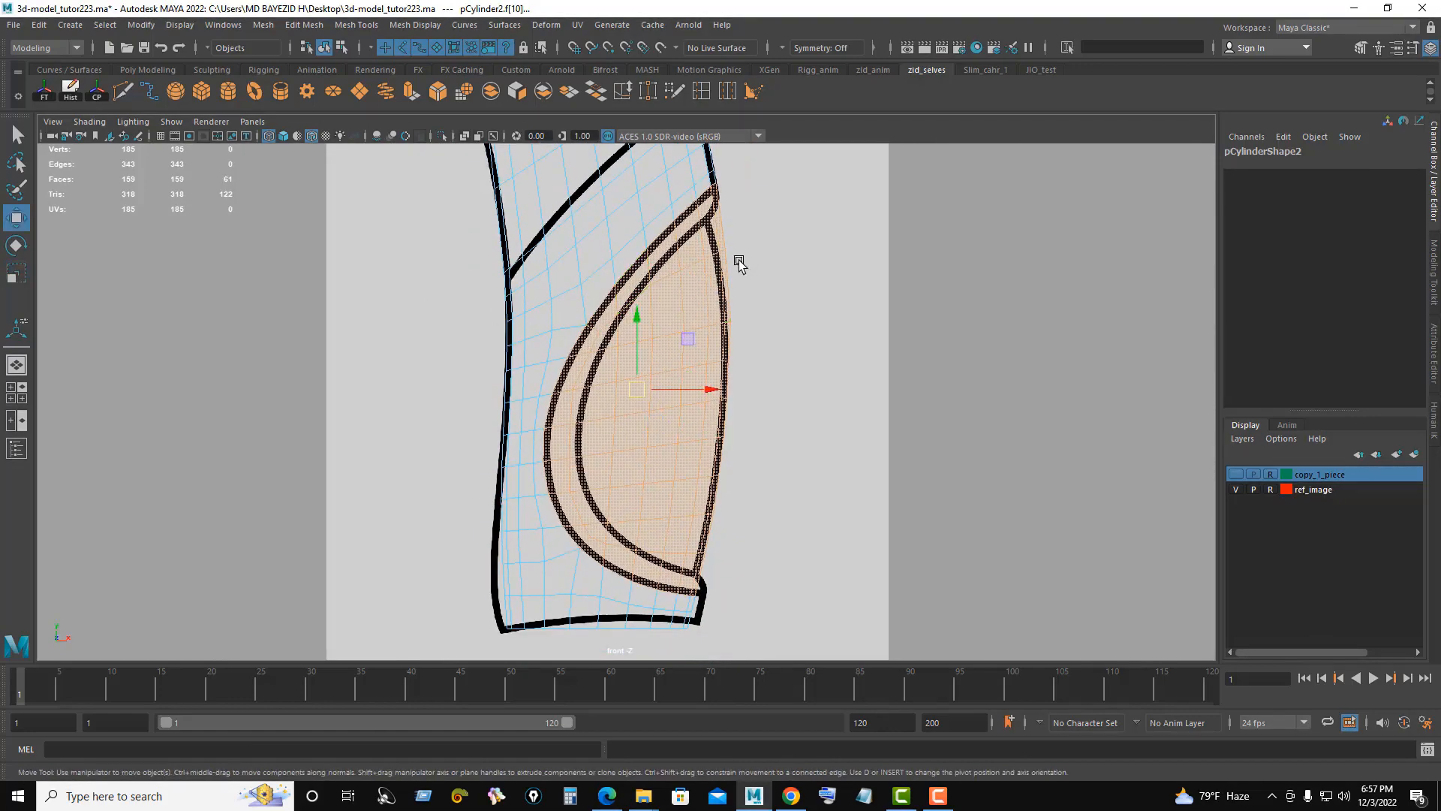
key("r")
left_click_drag(639, 395, 595, 403, "shift")
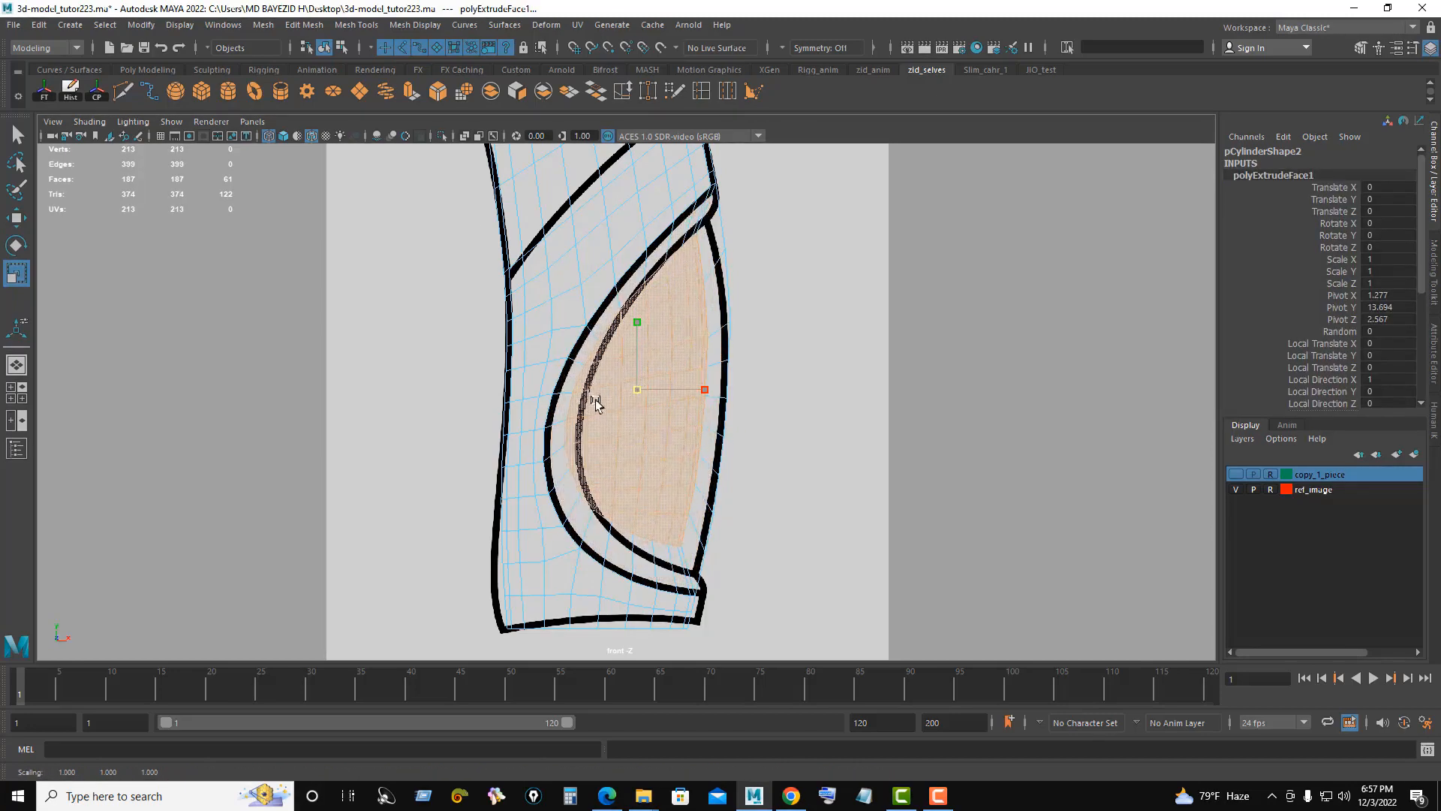
Step: Move the extruded panel faces sideways to about X 1.79 so they meet the body's convex outline
scroll(603, 406, "up", 1)
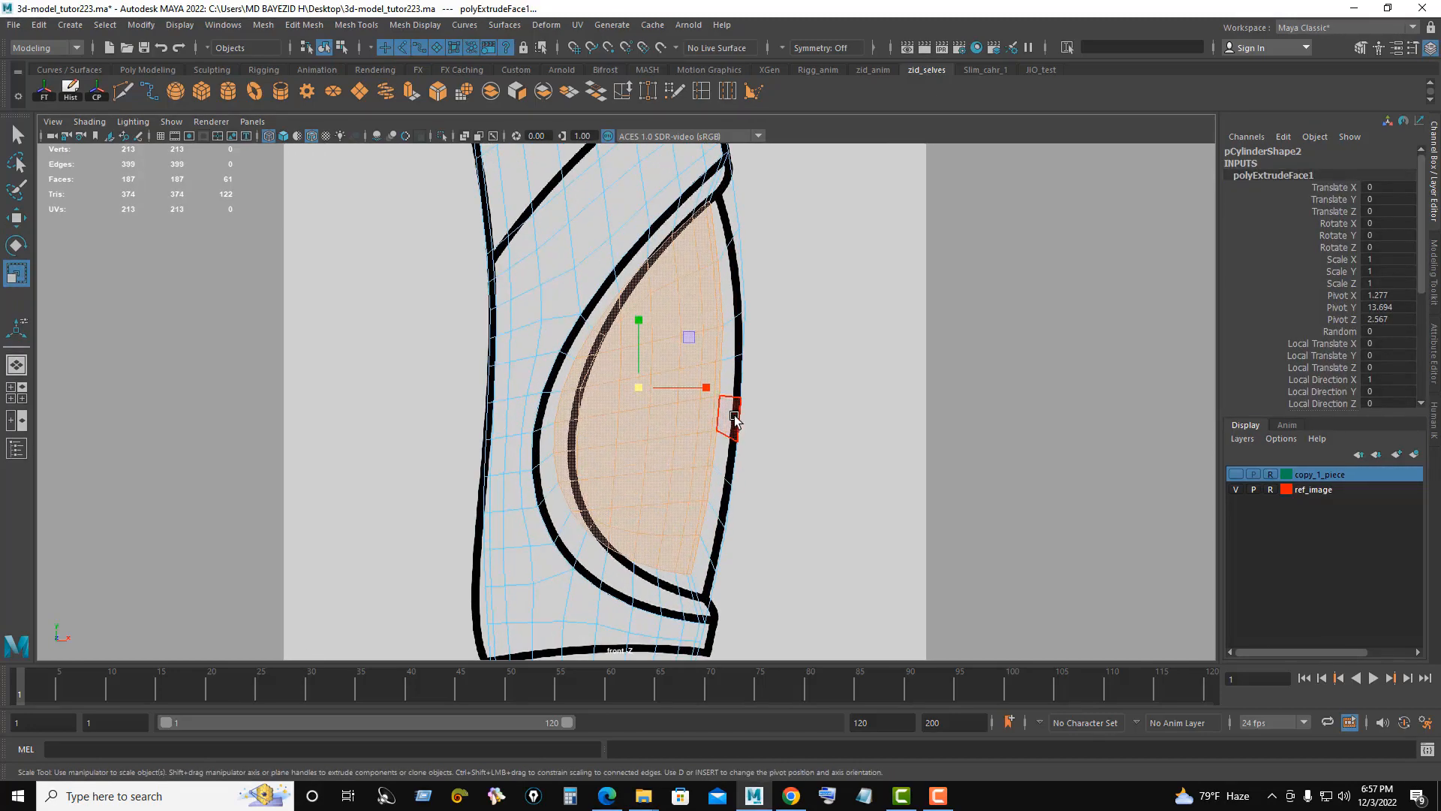
key("w")
left_click_drag(716, 390, 727, 392)
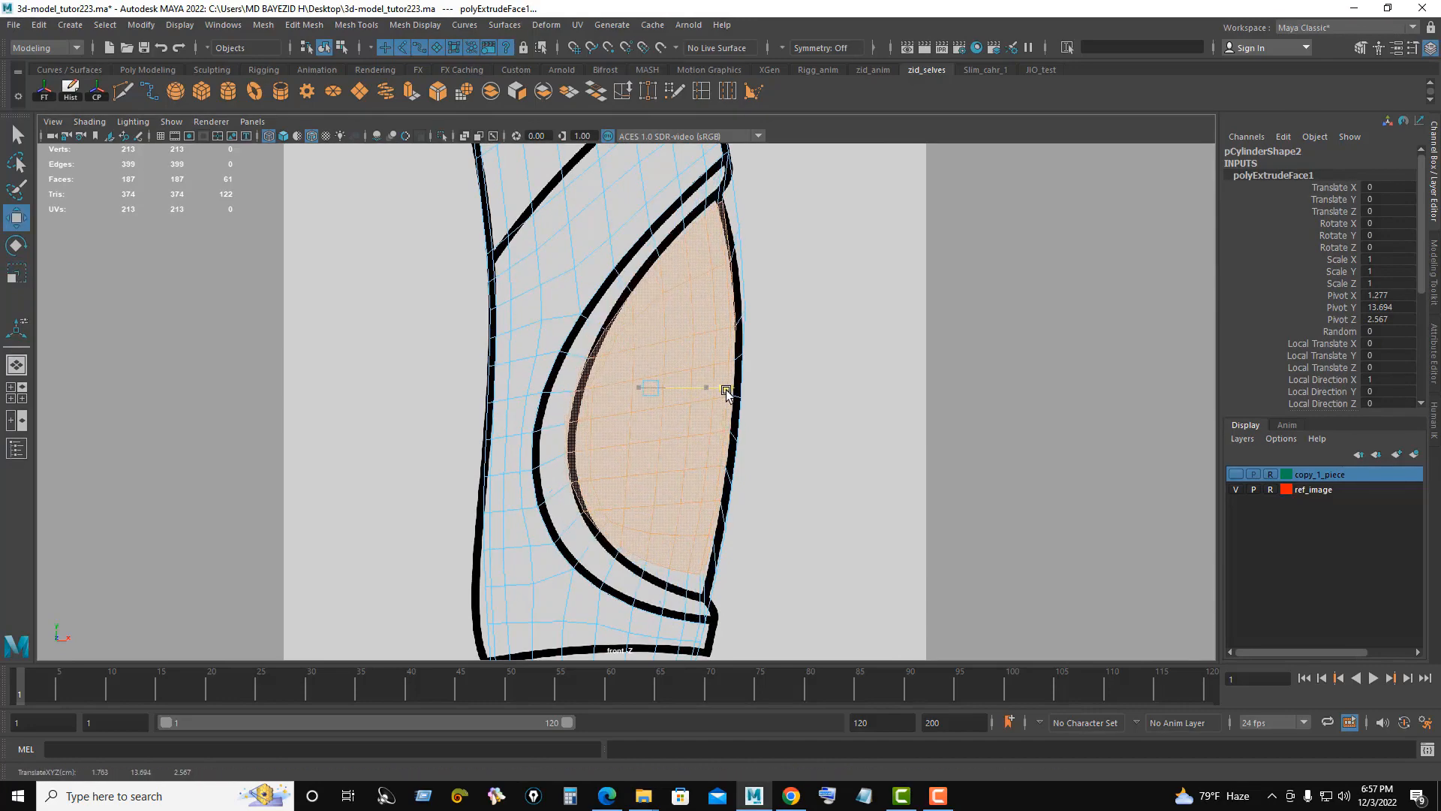
Step: Scale the extruded panel faces slightly in height to fit the blueprint's inner outline
key("r")
left_click_drag(653, 320, 653, 311)
middle_click_drag(699, 478, 695, 465, "alt")
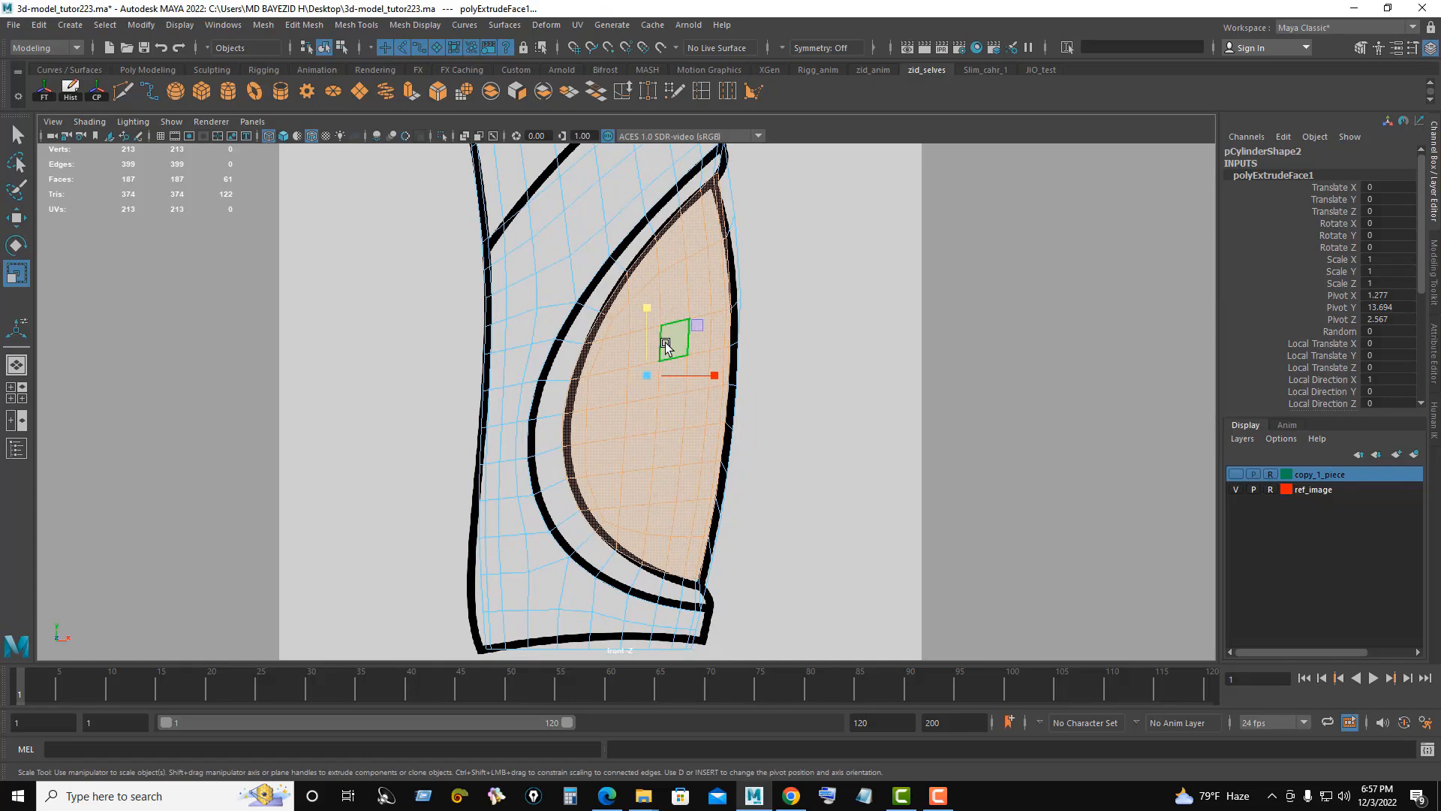
Step: In the perspective view, select the narrow strip of extruded faces along the body's open side edge and delete it
key("w")
key("space")
key("space")
right_click_drag(869, 360, 874, 424, "alt")
left_click(733, 529)
scroll(734, 414, "down", 2)
middle_click_drag(734, 413, 735, 547, "alt")
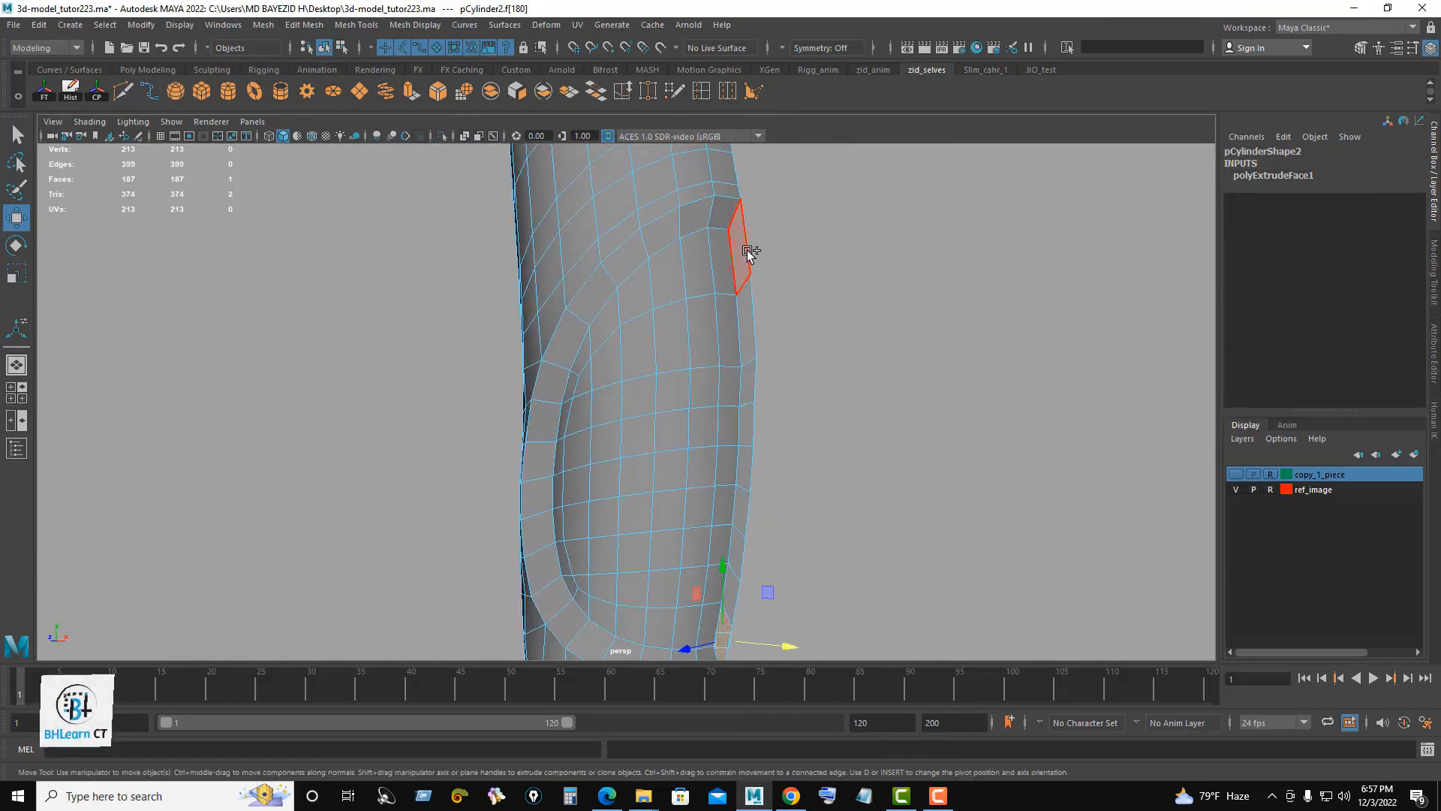
double_click(750, 249, "shift")
left_click(807, 264)
left_click(737, 258)
scroll(719, 392, "down", 1)
middle_click_drag(716, 393, 723, 361, "alt")
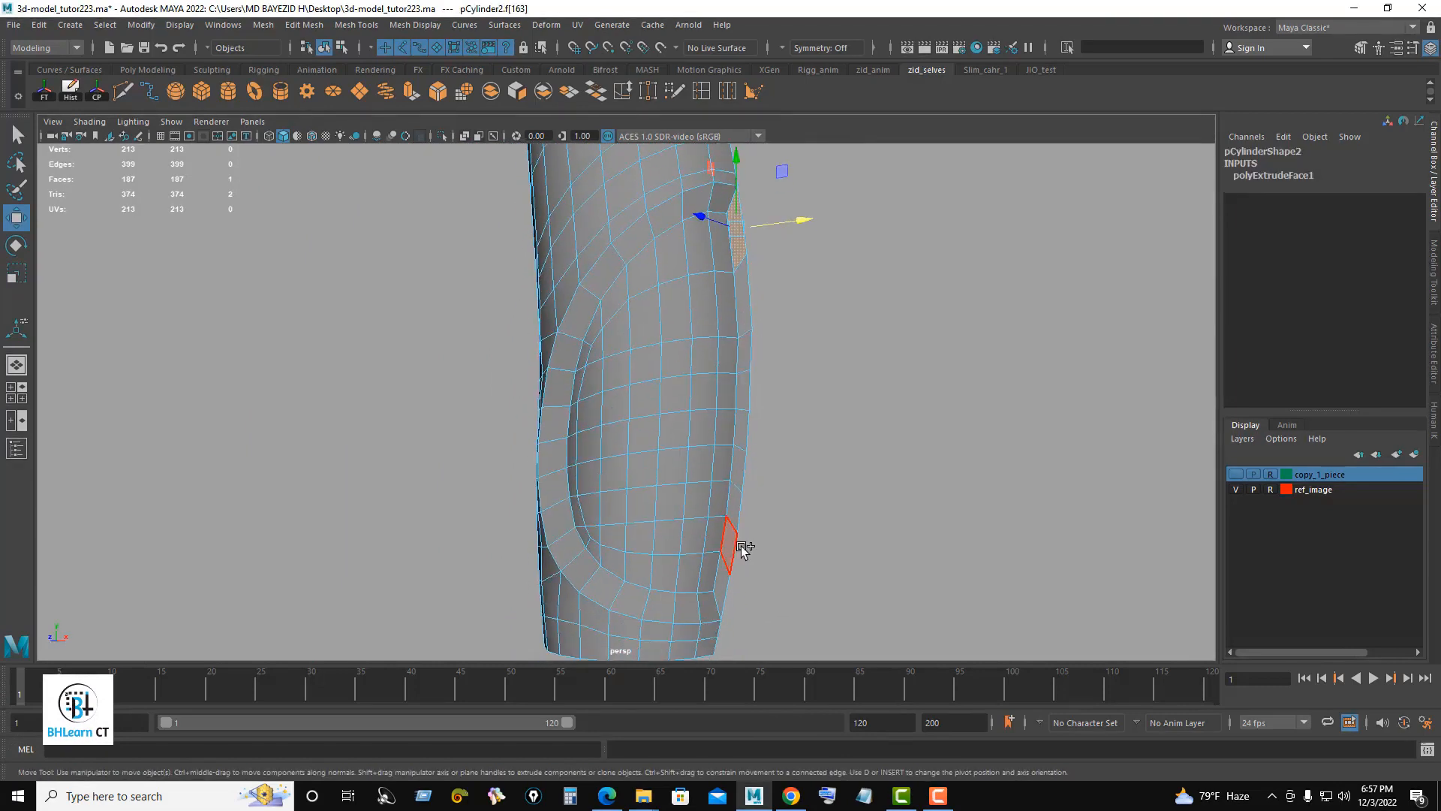
double_click(743, 472, "shift")
double_click(731, 513, "shift")
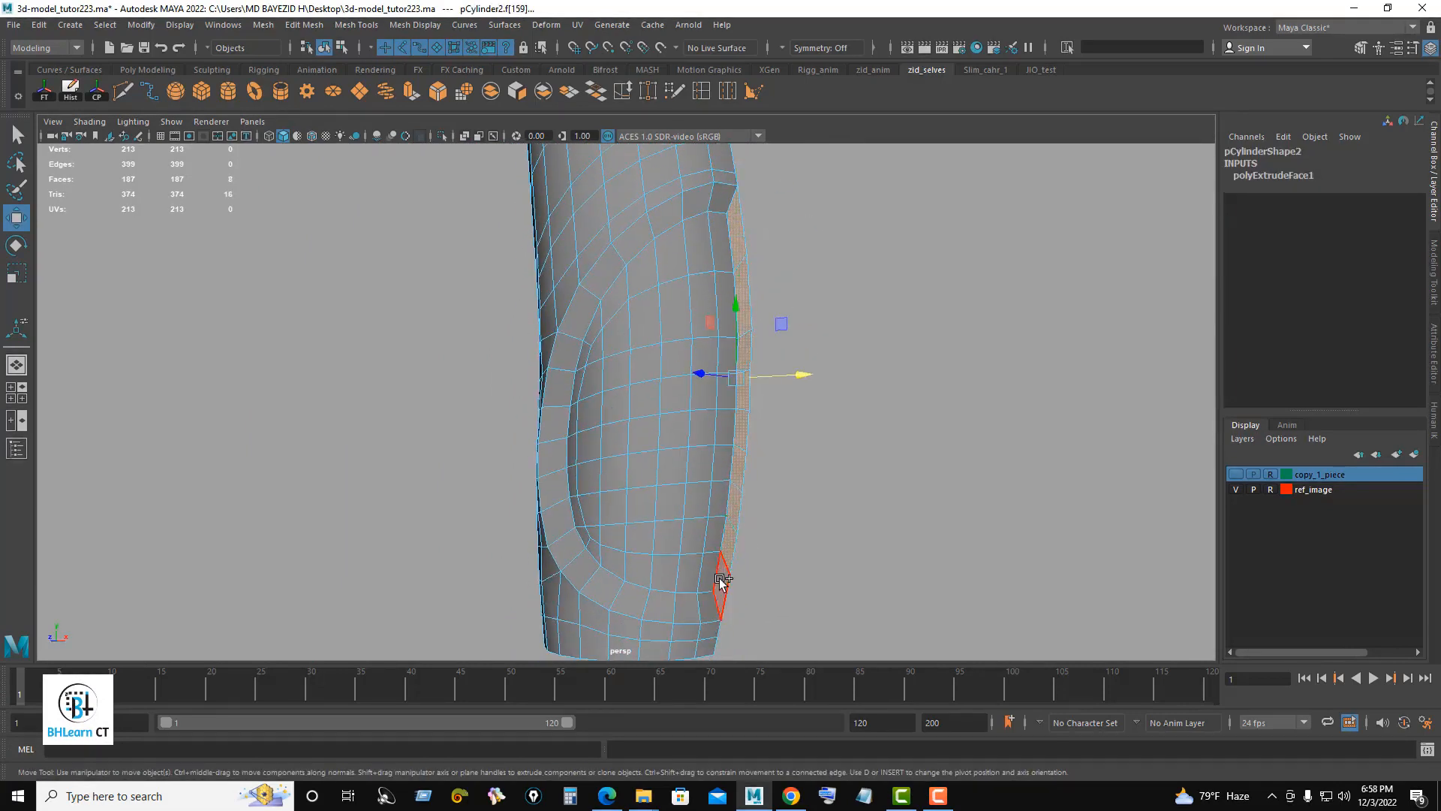
key("Delete")
Step: Reselect all faces inside the blueprint's inner curved outline in the front view
scroll(929, 518, "down", 3)
left_click_drag(863, 488, 864, 416, "alt")
key("space")
key("space")
key("space")
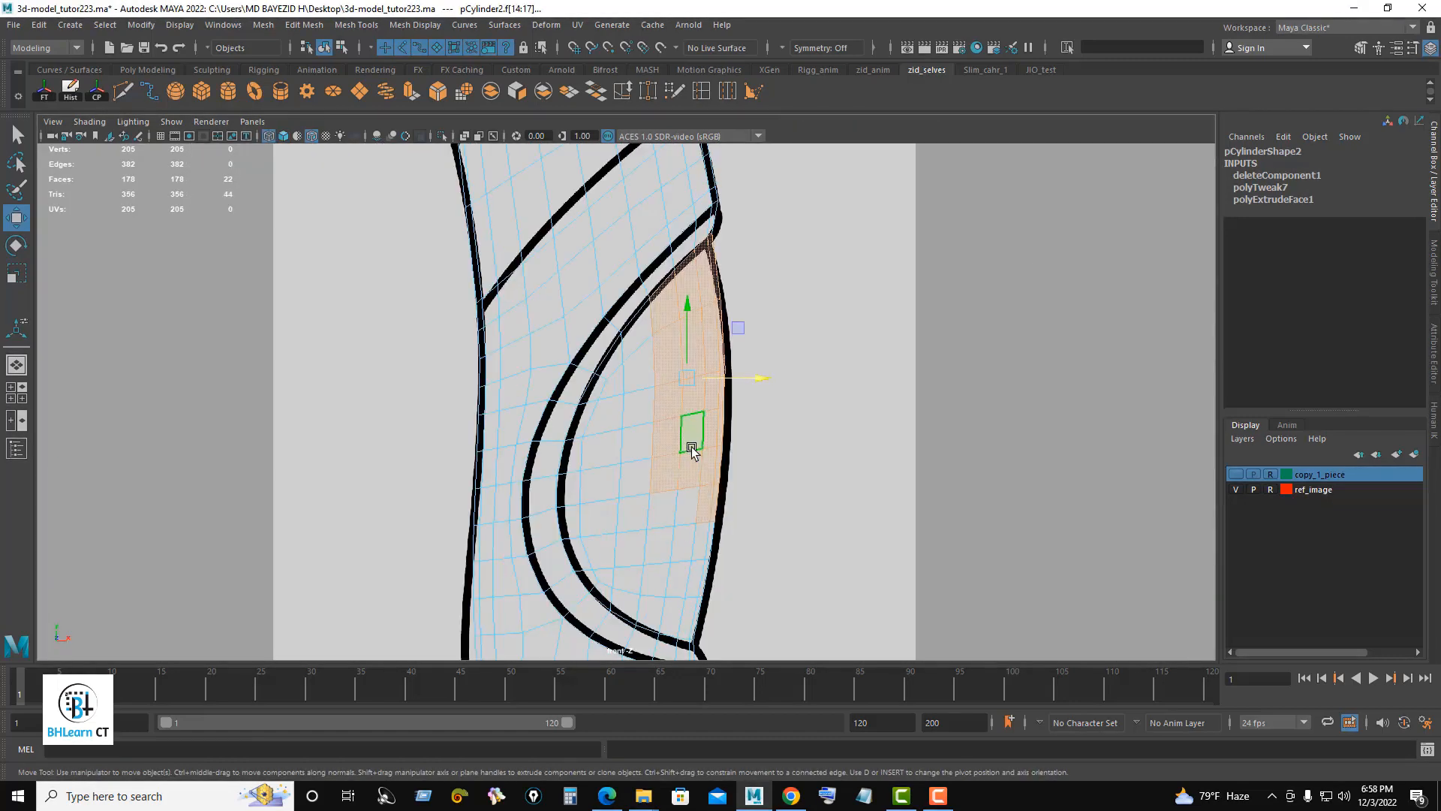
key("q")
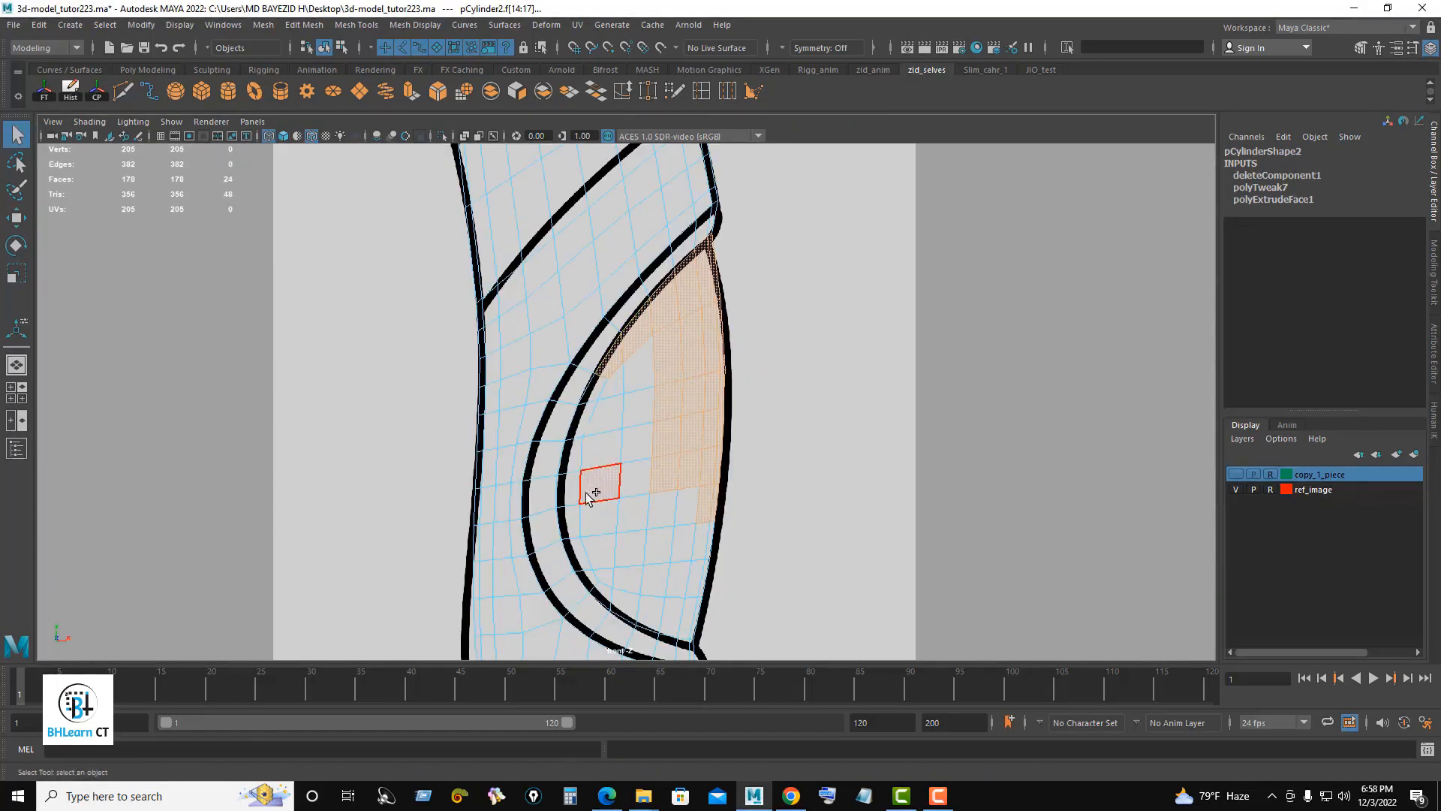
double_click(698, 626, "shift")
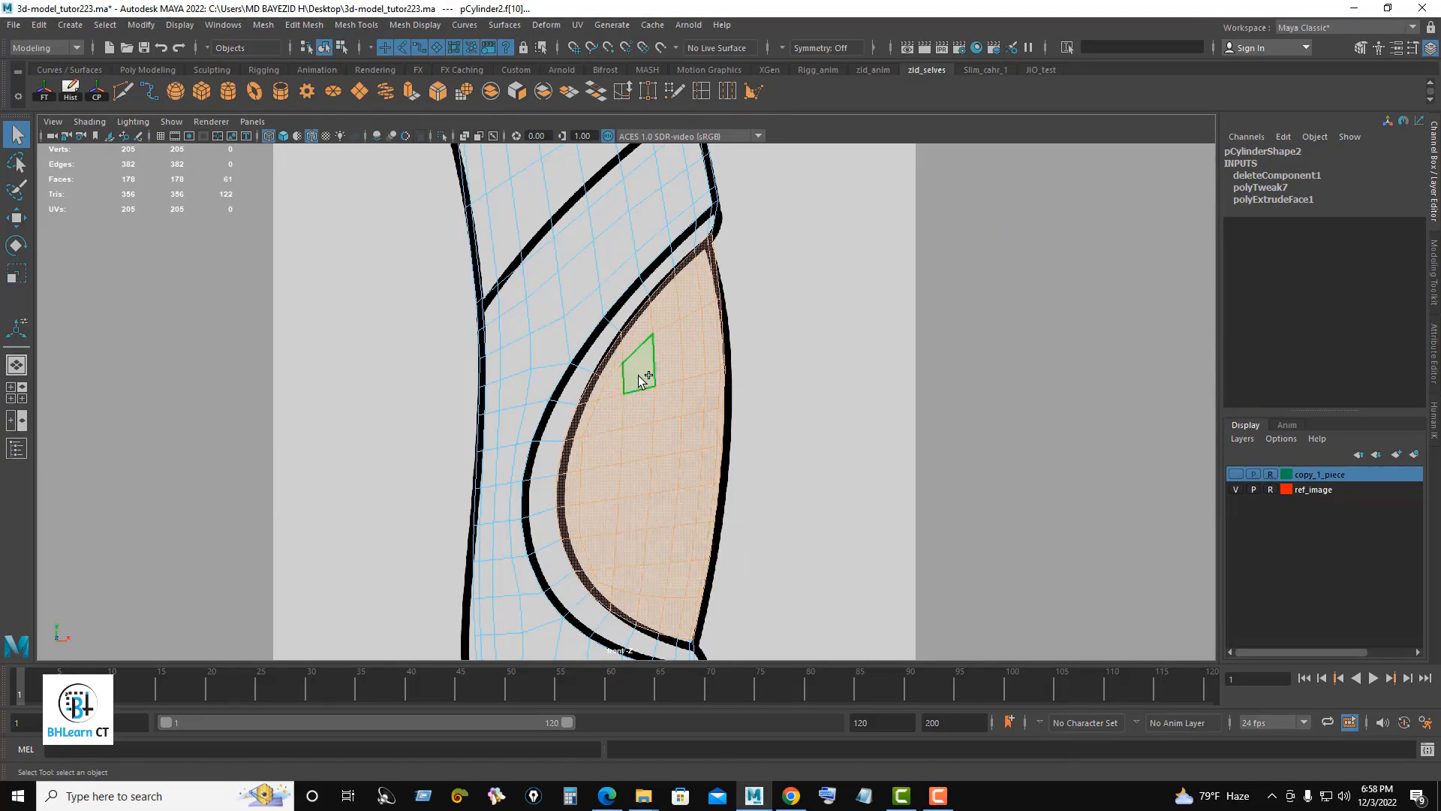
Step: Move the selected panel faces slightly sideways toward the body's convex outline
key("space")
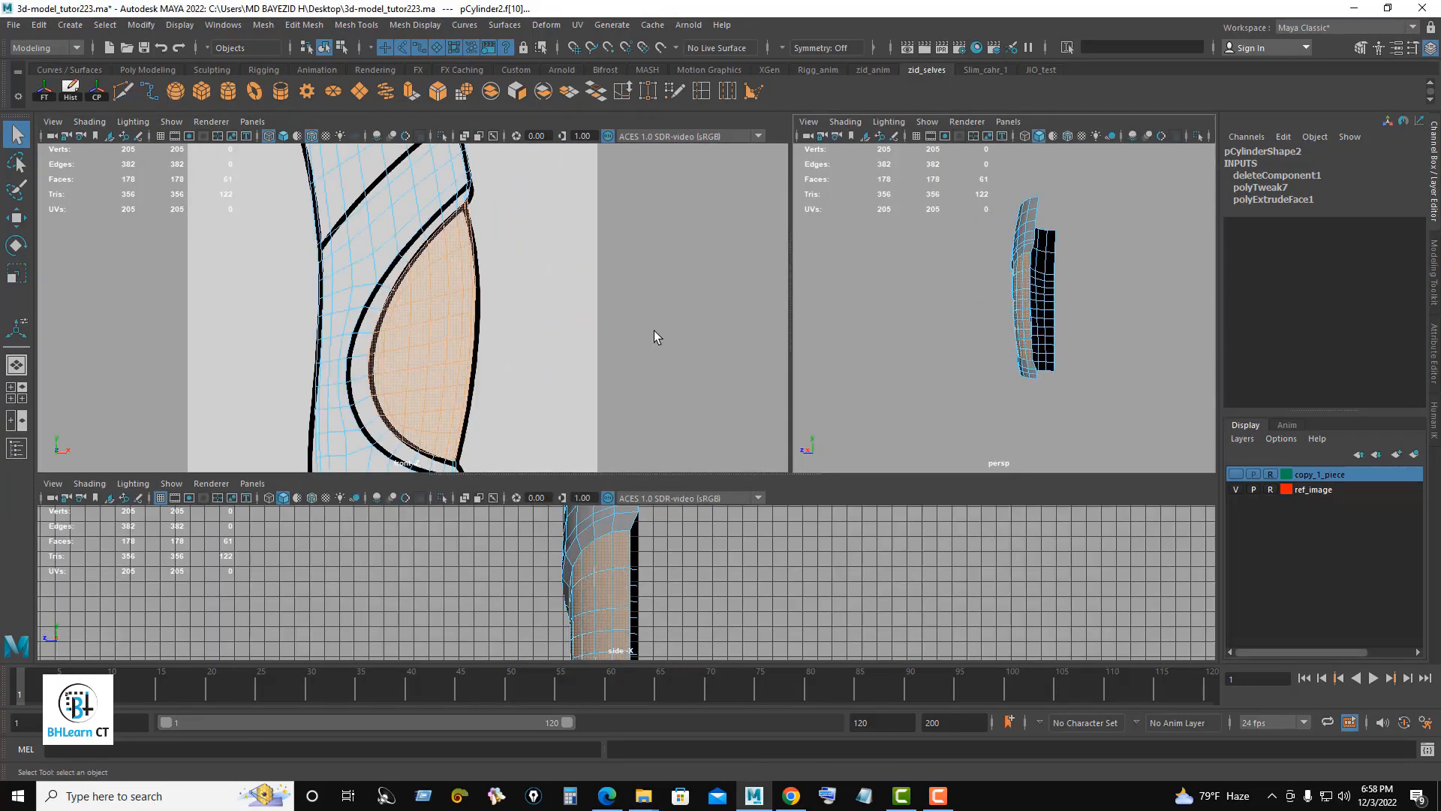
key("space")
middle_click_drag(757, 415, 752, 379, "alt")
mouse_move(752, 379)
right_mouse_down("alt")
mouse_move(743, 358)
mouse_move(753, 389)
right_mouse_up("alt")
key("w")
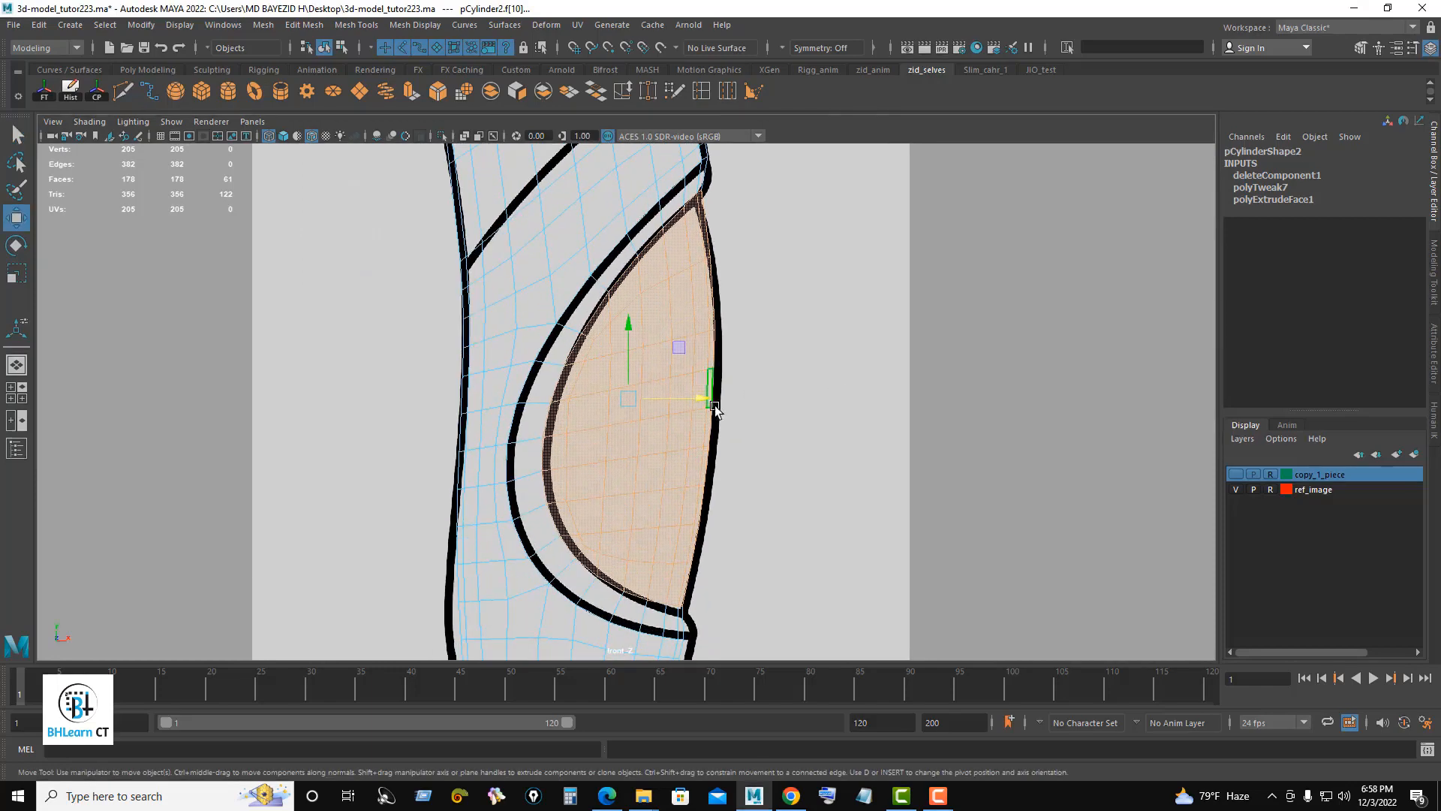
left_click_drag(705, 398, 710, 397)
Step: Fine-tune the panel faces vertically and sideways until they line up with the blueprint's inner curve
right_click_drag(766, 420, 819, 435, "alt")
middle_click_drag(820, 436, 807, 370, "alt")
left_click_drag(621, 259, 622, 268)
middle_click_drag(683, 276, 668, 410, "alt")
left_click_drag(607, 403, 608, 399)
left_click_drag(678, 473, 672, 472)
left_click_drag(604, 397, 603, 389)
right_click_drag(689, 422, 680, 419, "alt")
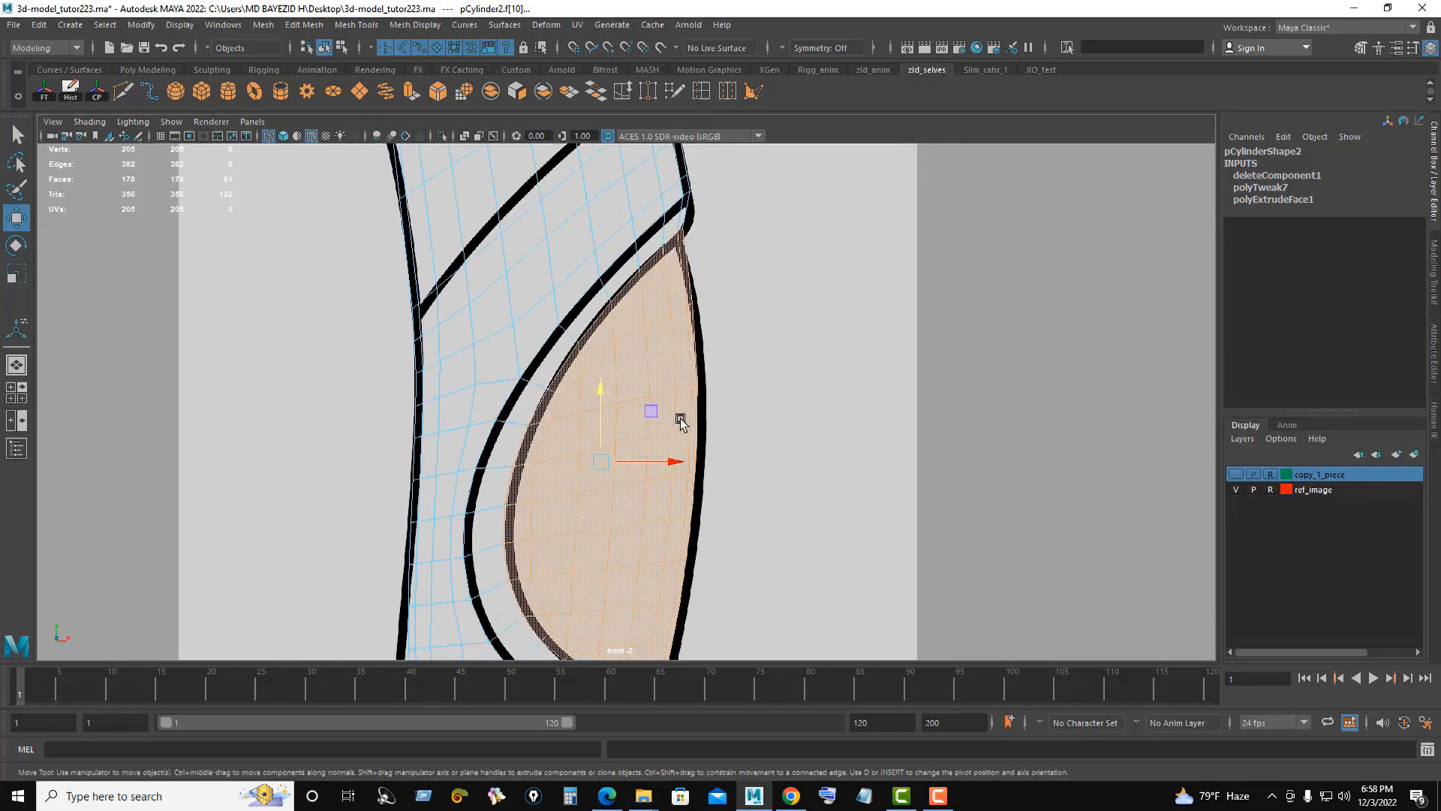
mouse_move(680, 419)
middle_mouse_down("alt")
mouse_move(684, 270)
mouse_move(685, 401)
middle_mouse_up("alt")
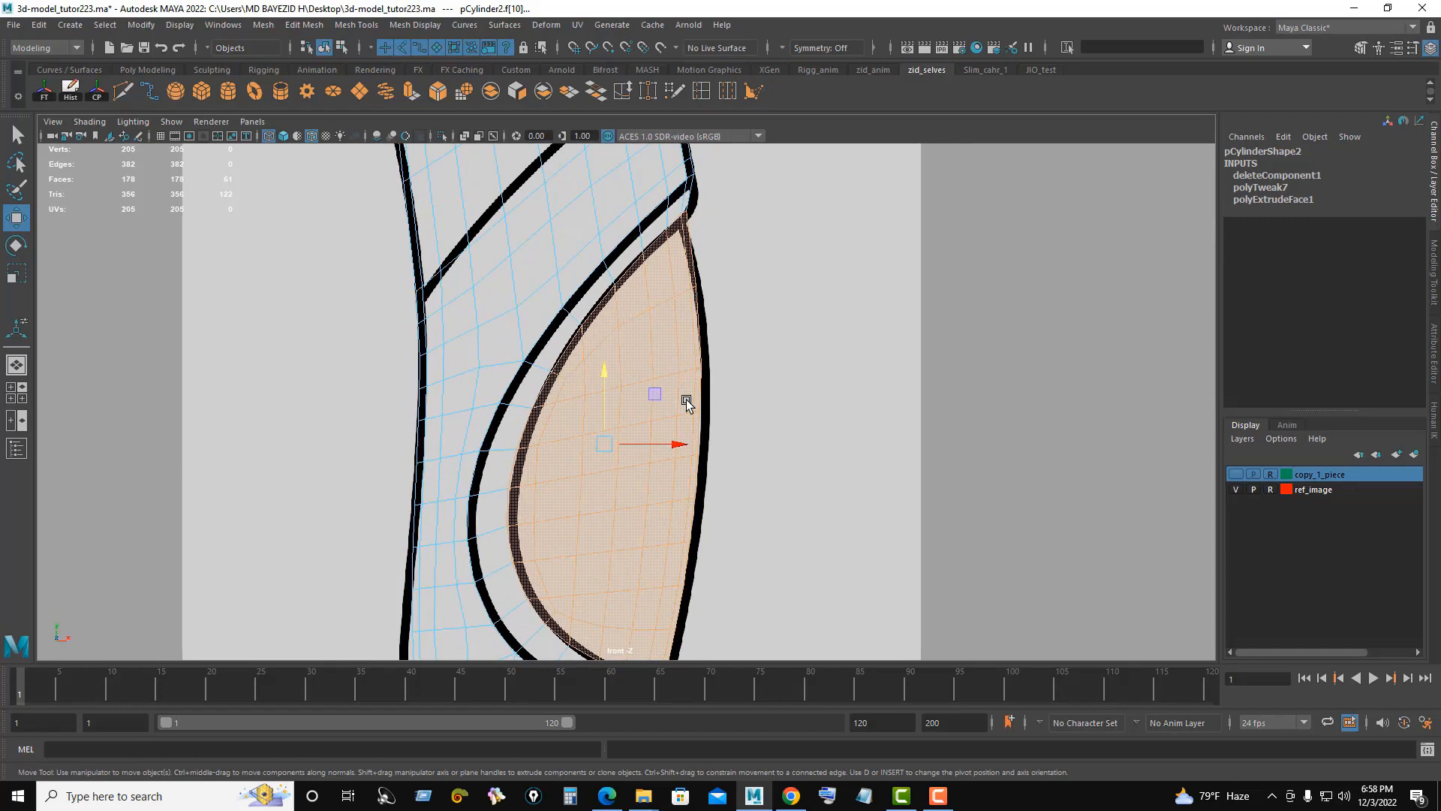
Step: Relocate the pivot to the panel's upper tip and scale the faces vertically by about 1.03
key("d")
left_click_drag(606, 389, 705, 229)
left_click_drag(683, 284, 737, 287)
key("r")
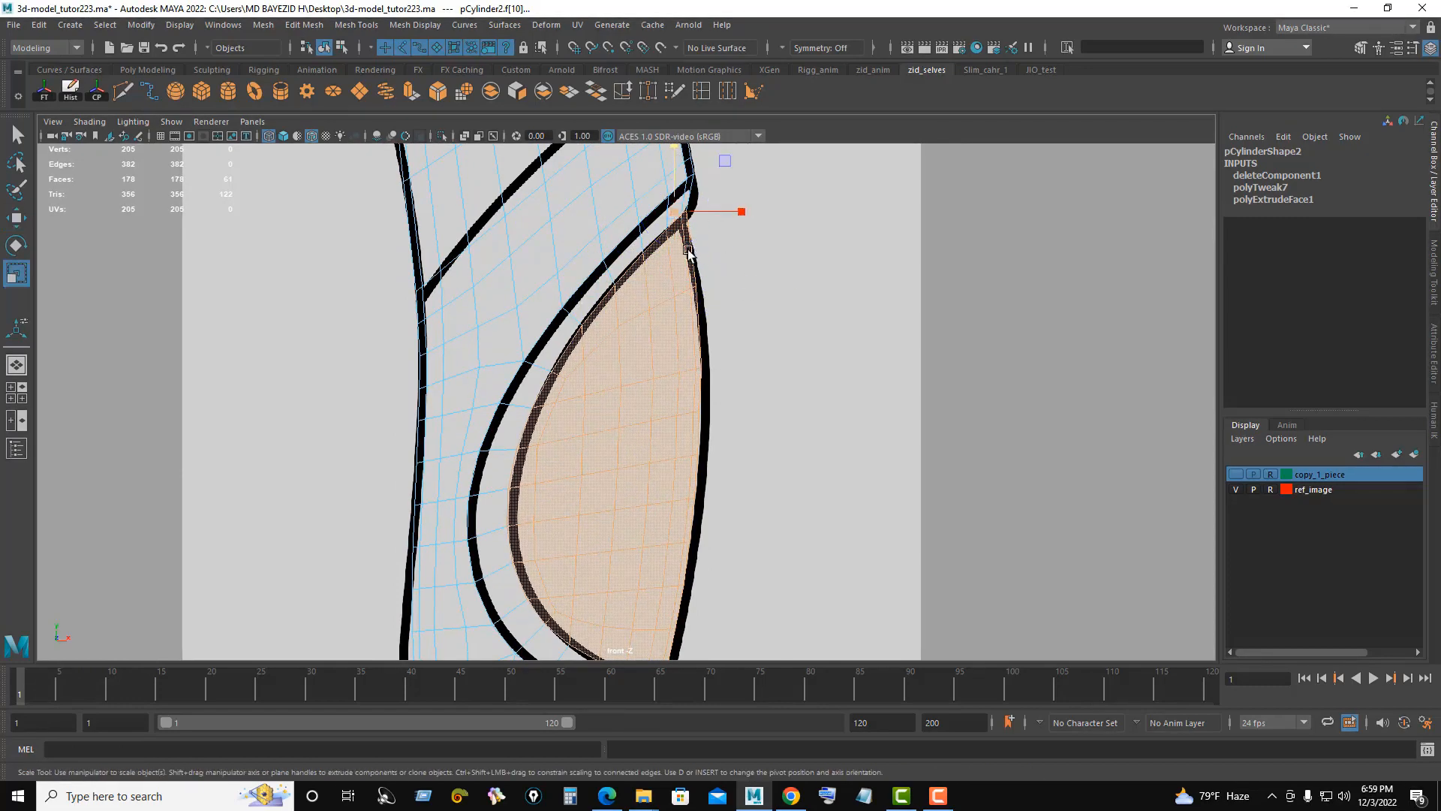
scroll(743, 319, "down", 3)
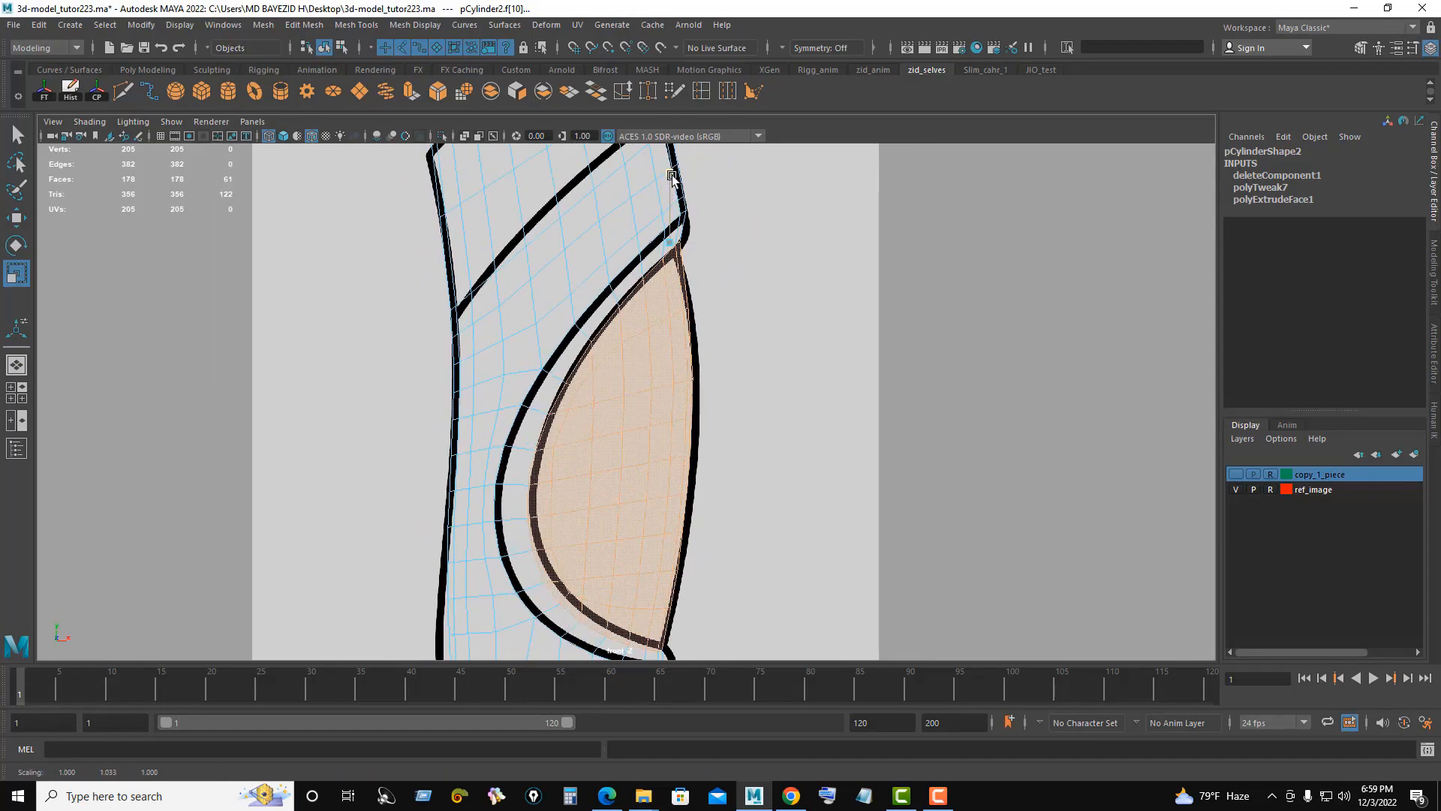
scroll(668, 193, "down", 1)
Step: Bring the pivot down to the panel's mid-height and shift the panel faces slightly outward toward the convex outline
left_click_drag(672, 181, 670, 393)
key("w")
key("d")
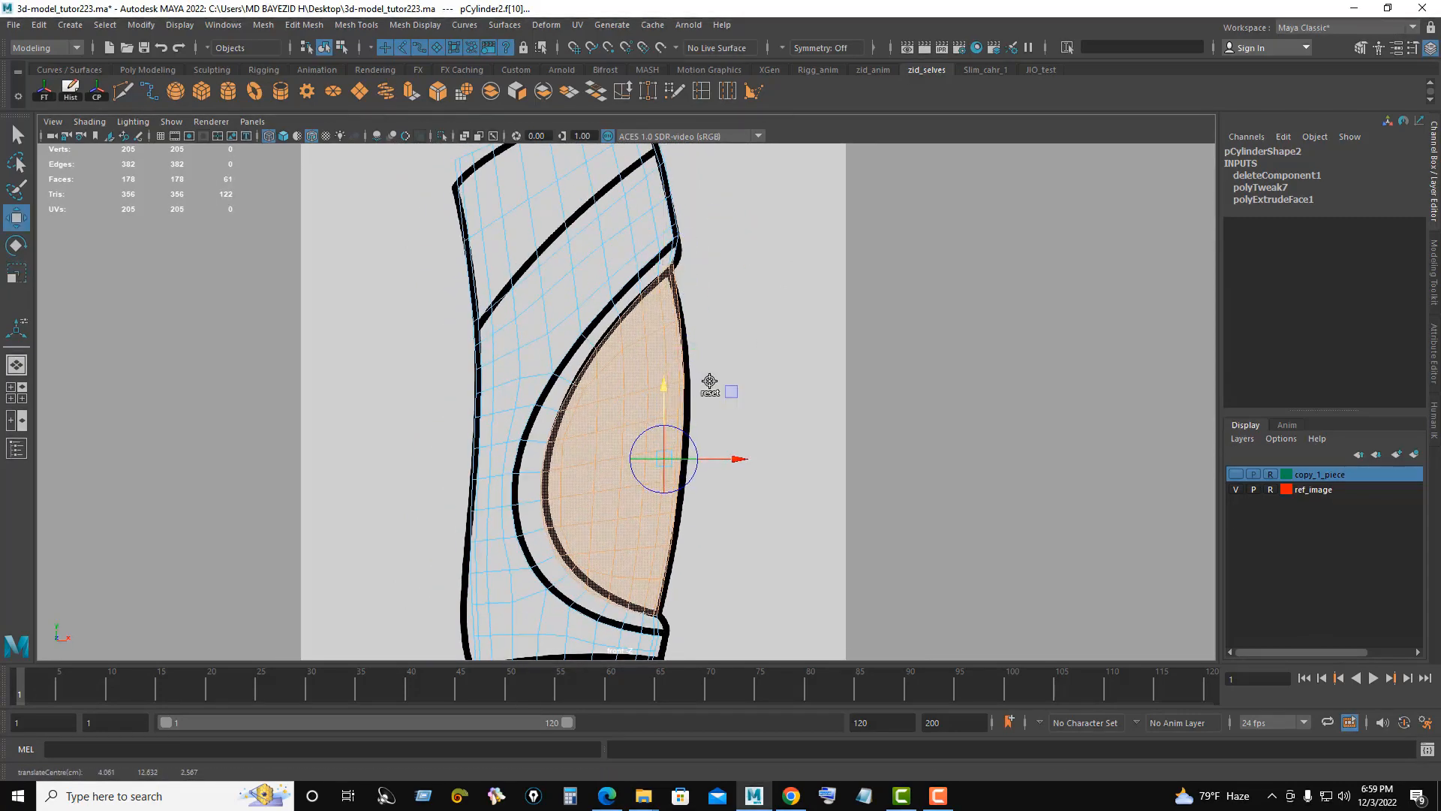
key("d")
left_click_drag(740, 459, 749, 459)
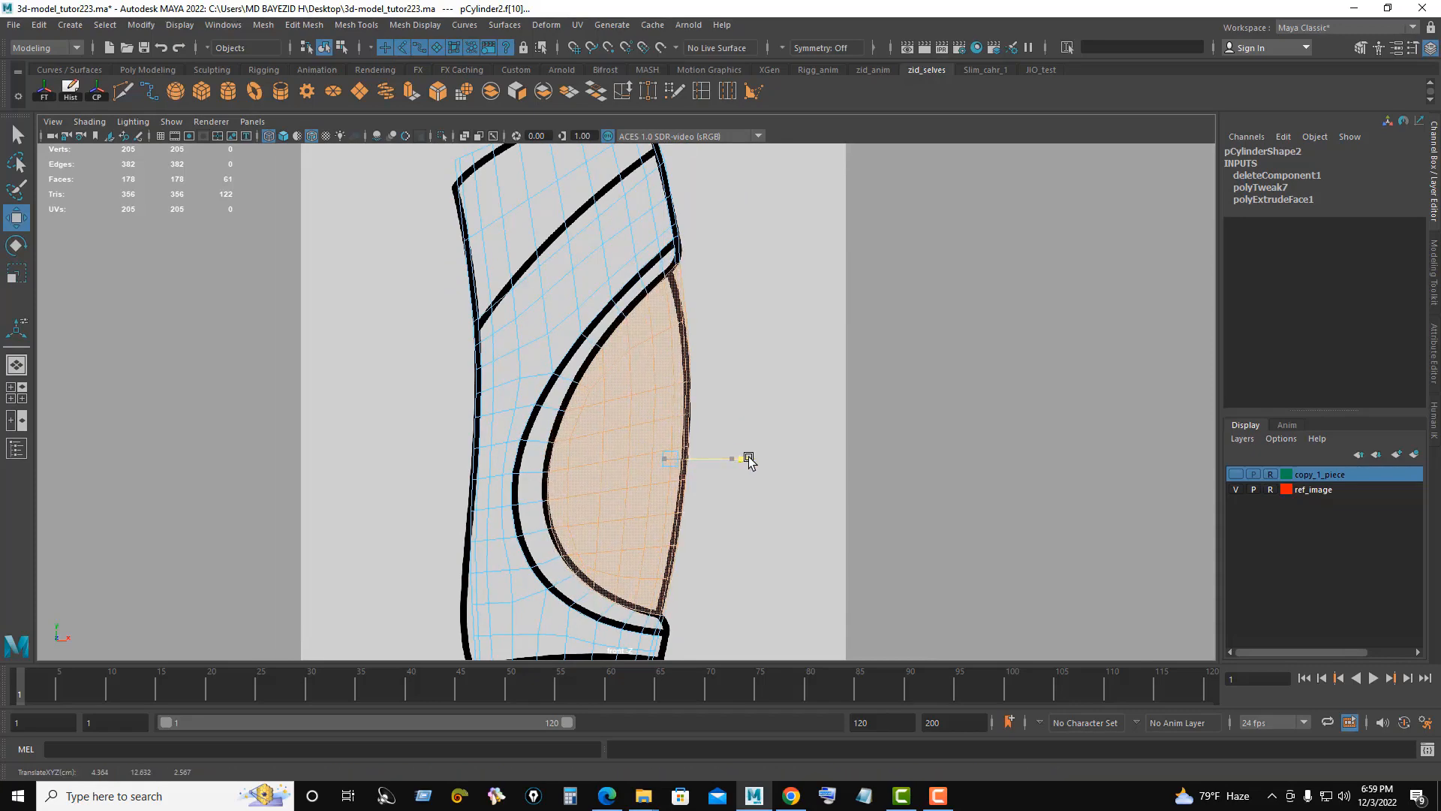
Step: Select the edge loop along the extruded panel's inner border and move it sideways to about X 1.21
key("space")
key("space")
mouse_move(739, 326)
left_mouse_down("alt")
mouse_move(826, 426)
mouse_move(643, 397)
mouse_move(741, 387)
left_mouse_up("alt")
middle_click_drag(1066, 420, 998, 238, "alt")
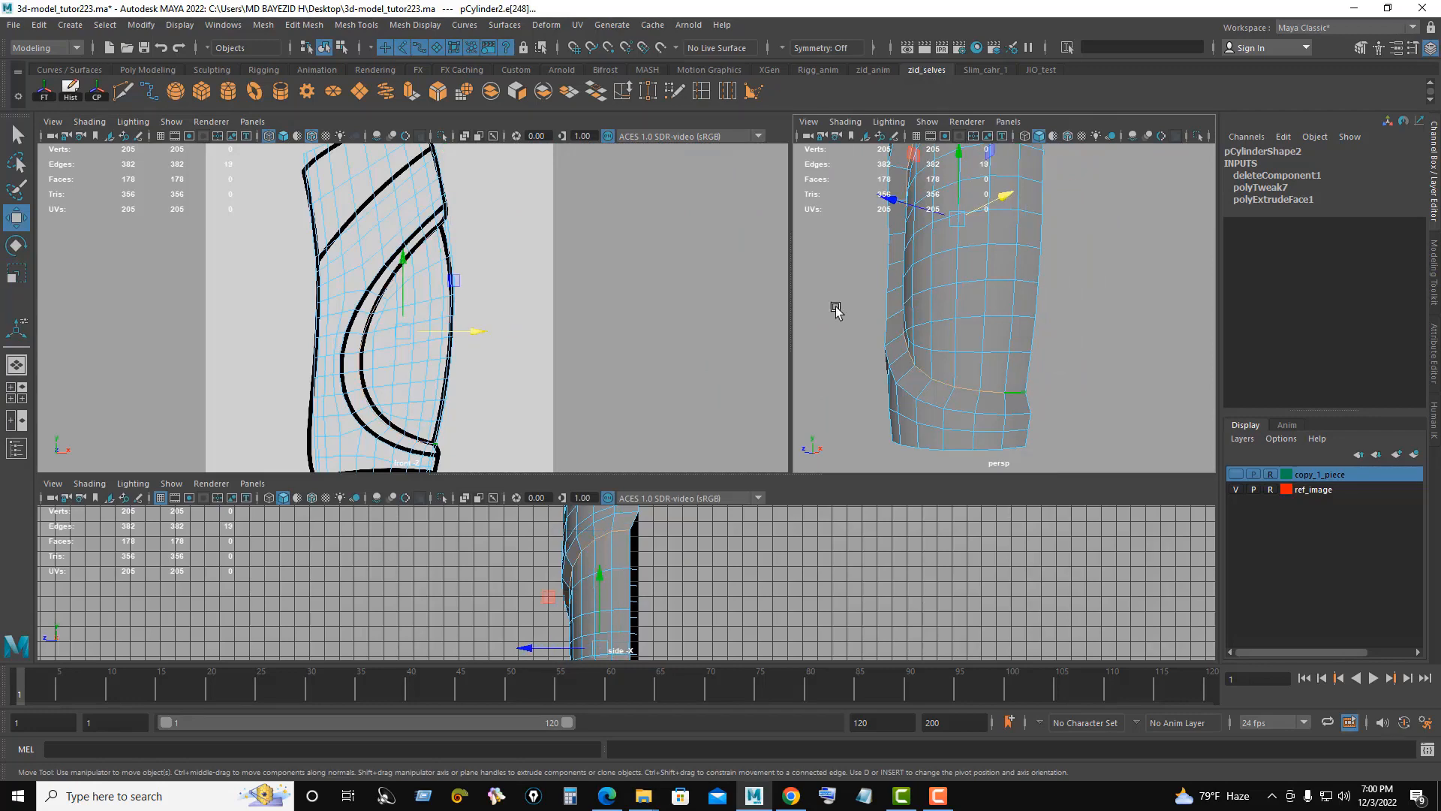
left_click_drag(836, 308, 1057, 358, "alt")
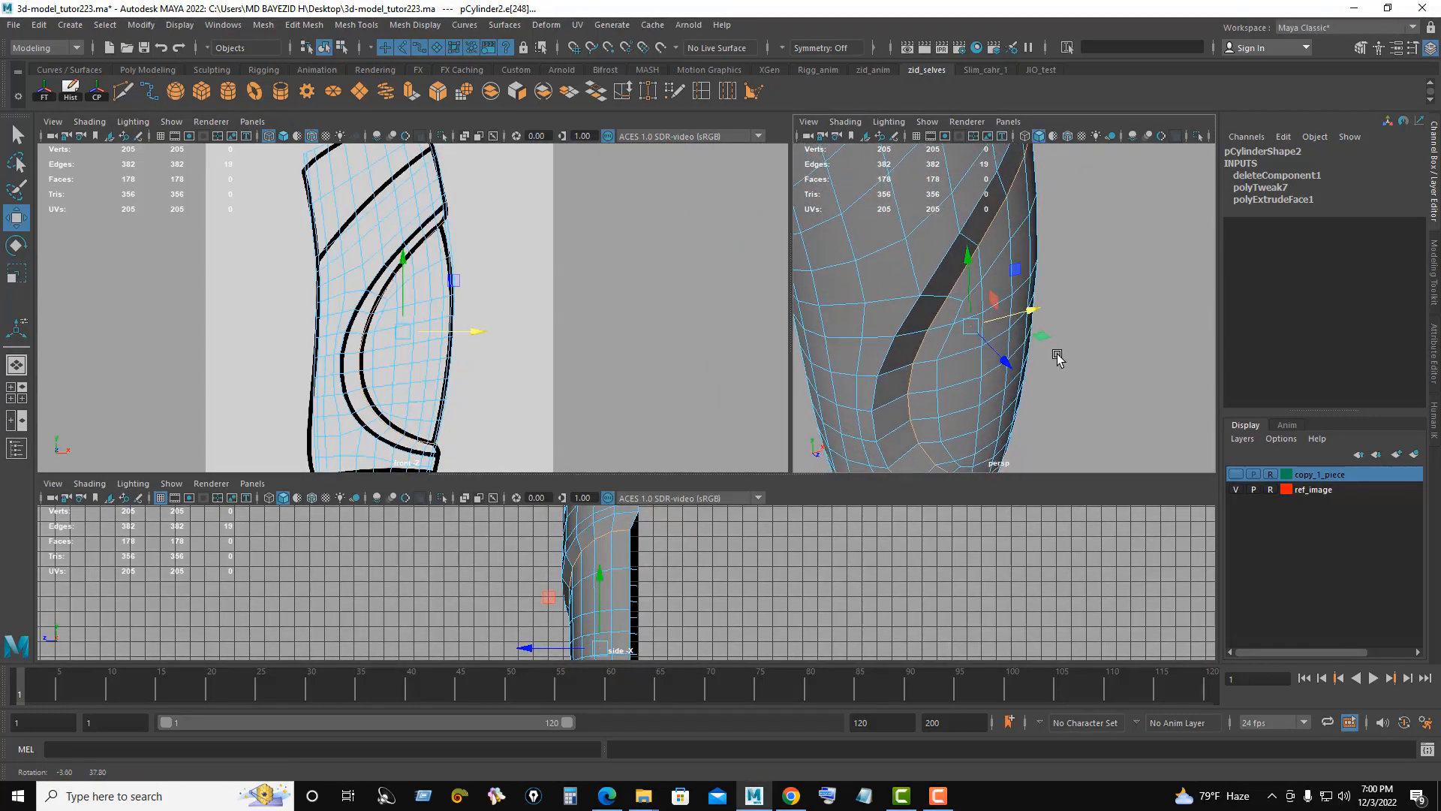
left_click_drag(479, 332, 471, 332)
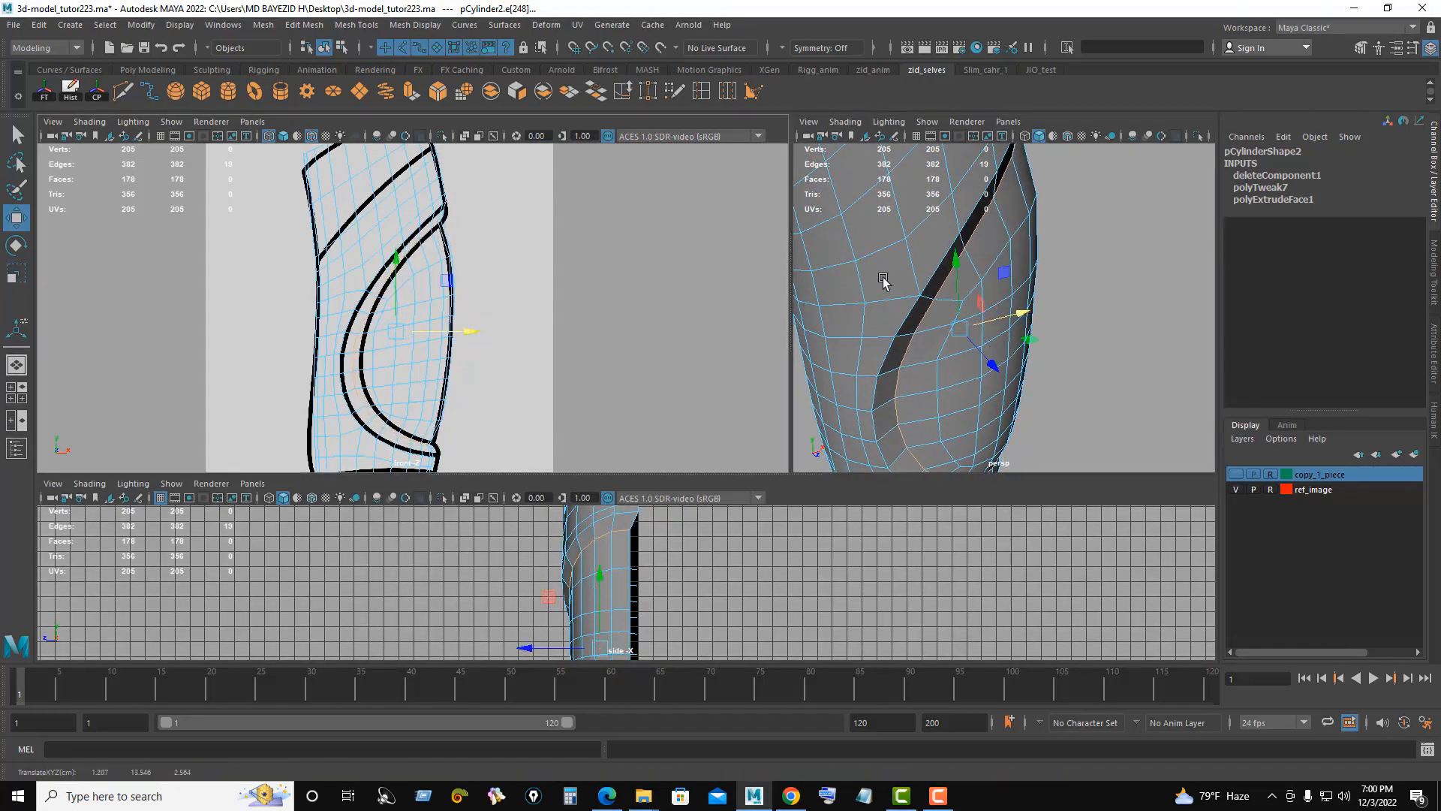
Step: Move the panel's inner border edges in depth to about Z 2.21
left_click_drag(884, 282, 1066, 285, "alt")
left_click_drag(1046, 386, 1029, 344, "alt")
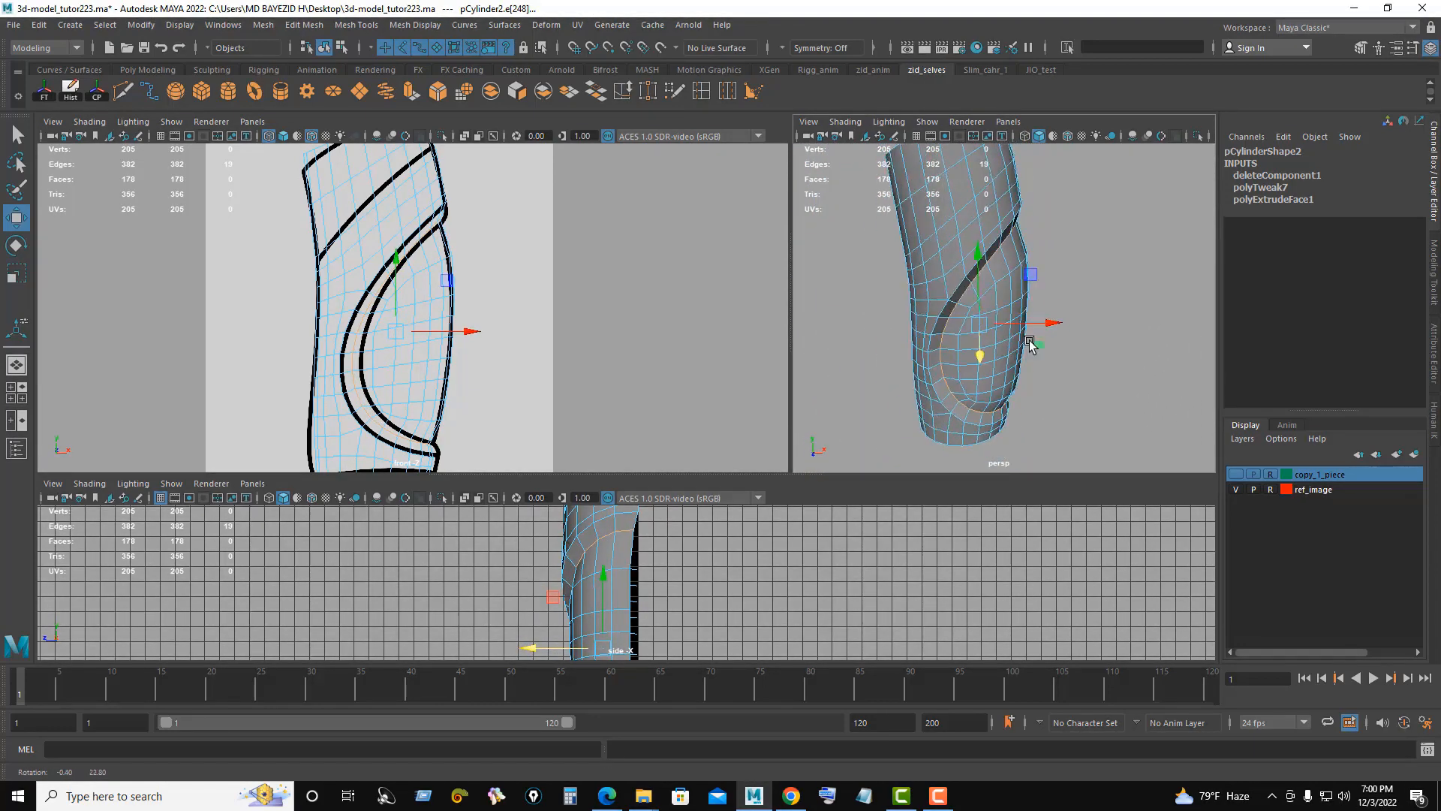
right_click_drag(1029, 344, 1064, 354, "alt")
left_click_drag(1065, 354, 943, 362, "alt")
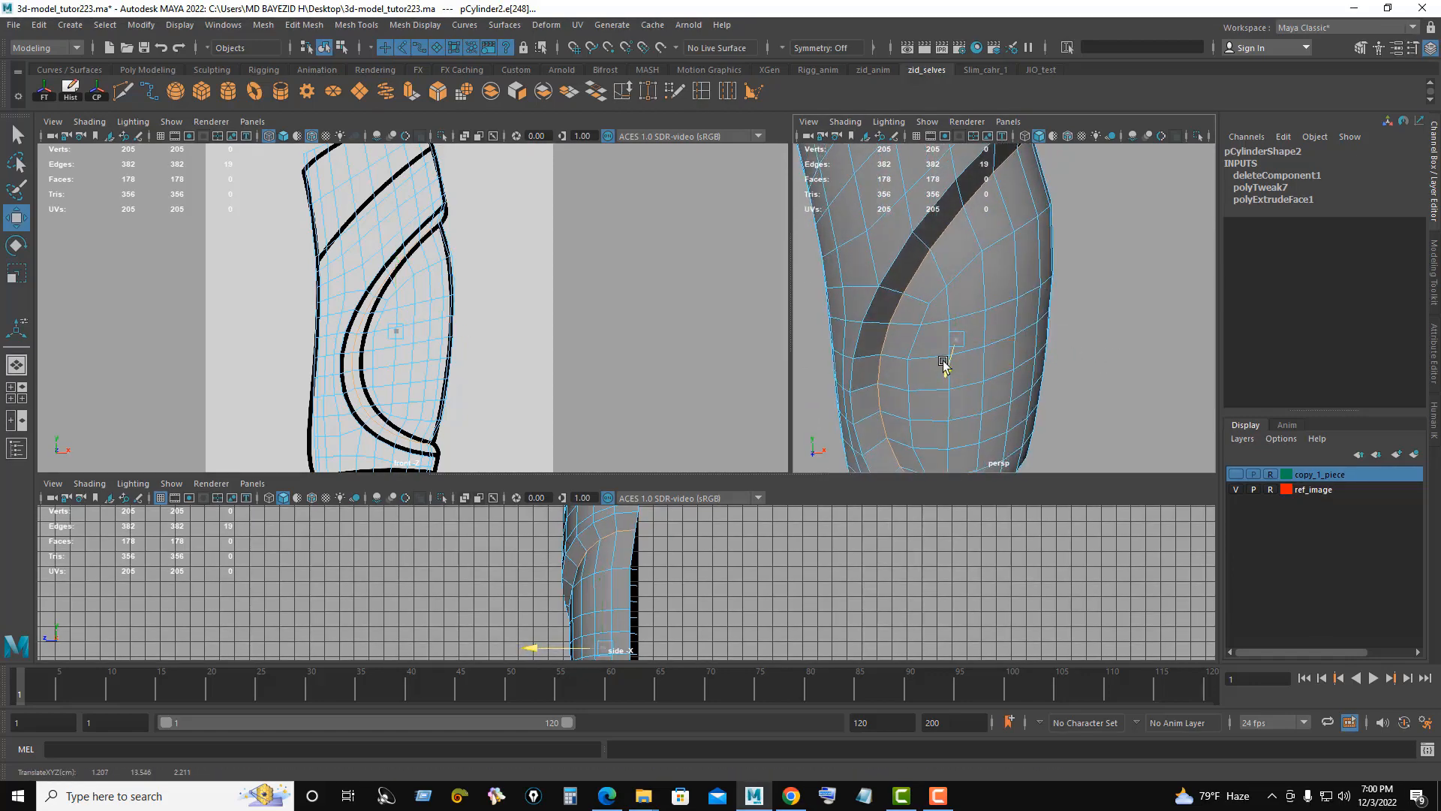
left_click_drag(944, 361, 943, 361)
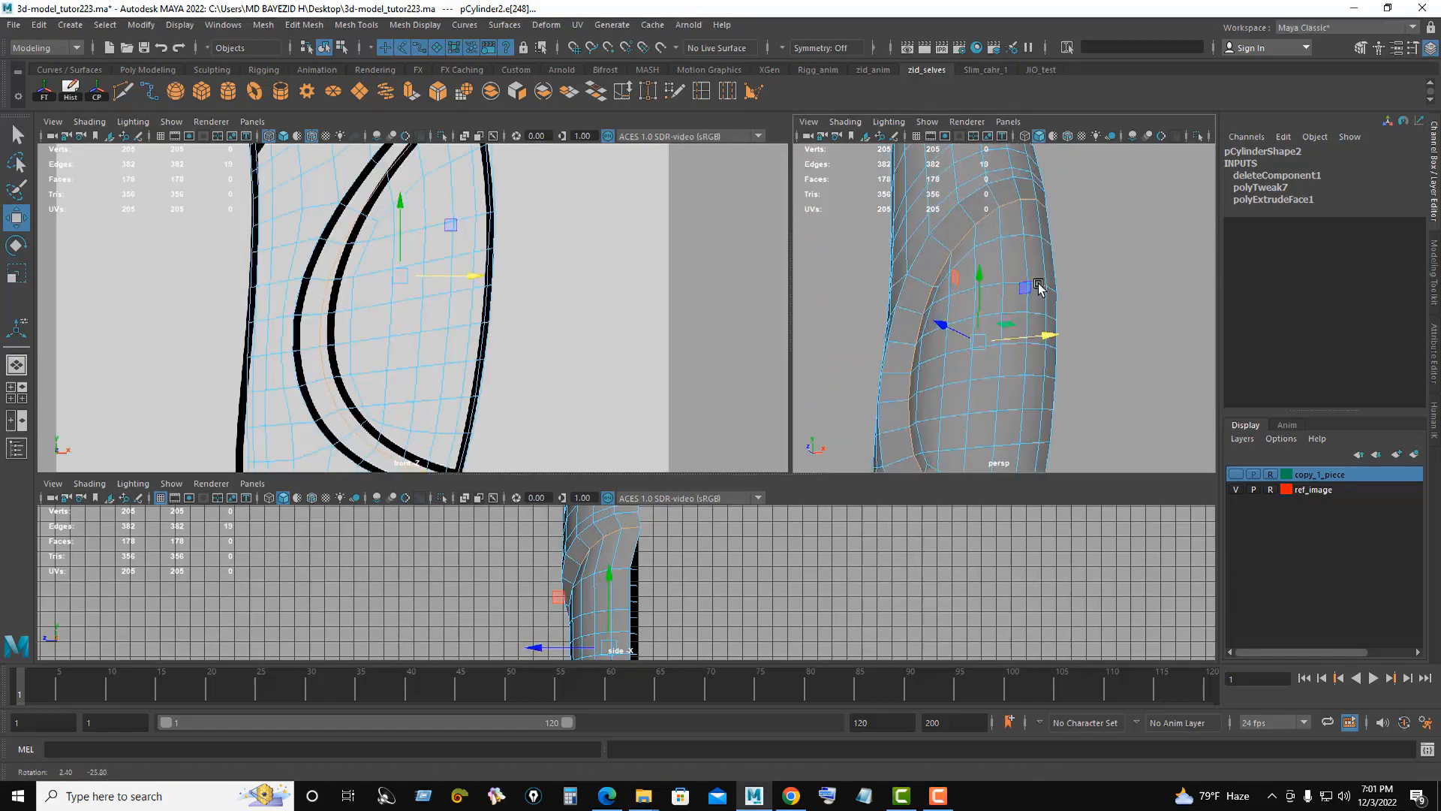
Step: Enlarge the front and perspective views around the panel's upper end and switch the body to vertex editing
left_click_drag(1039, 290, 1117, 331, "alt")
right_click_drag(1116, 331, 1133, 289, "alt")
left_click_drag(1134, 290, 1101, 269, "alt")
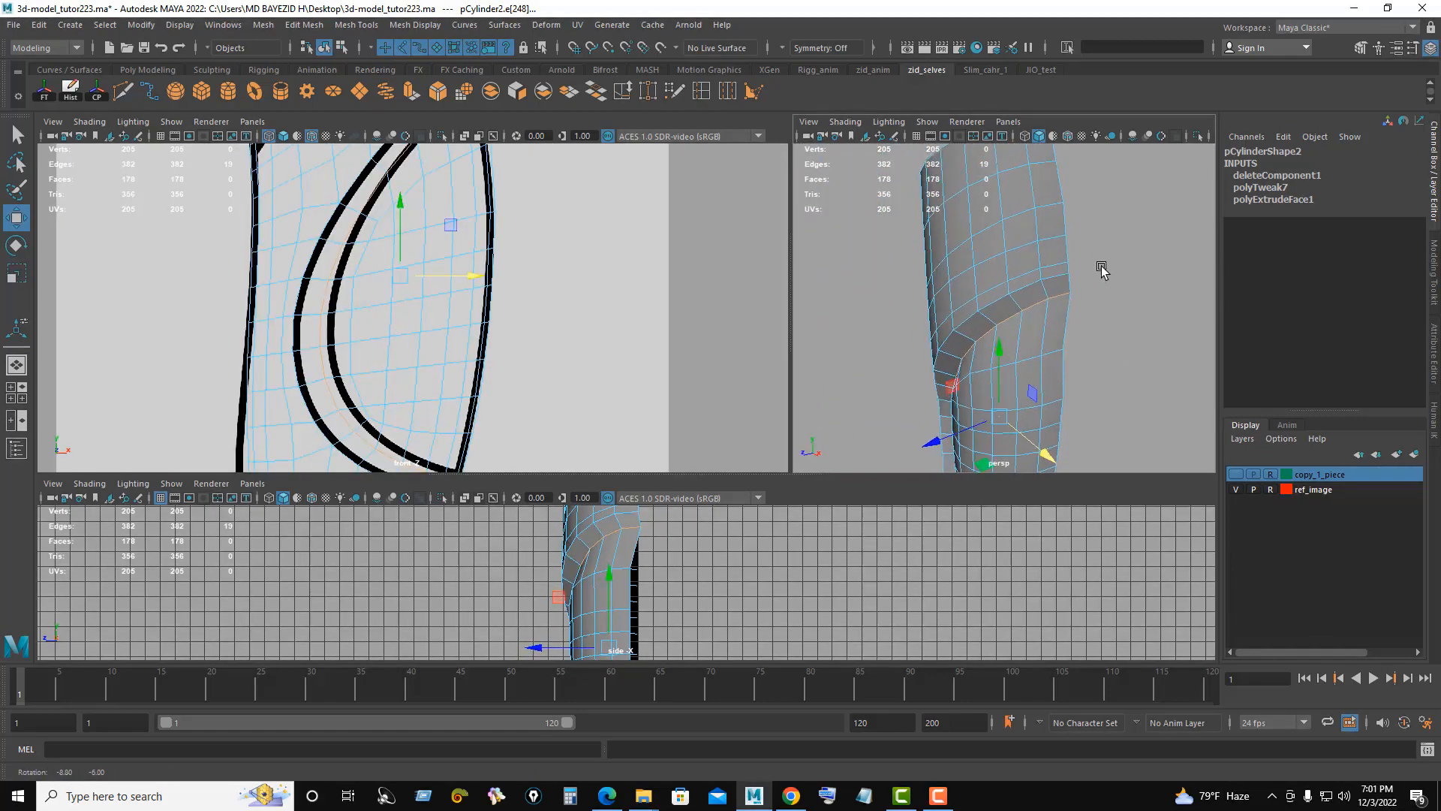
middle_click_drag(528, 333, 527, 407, "alt")
scroll(516, 328, "up", 3)
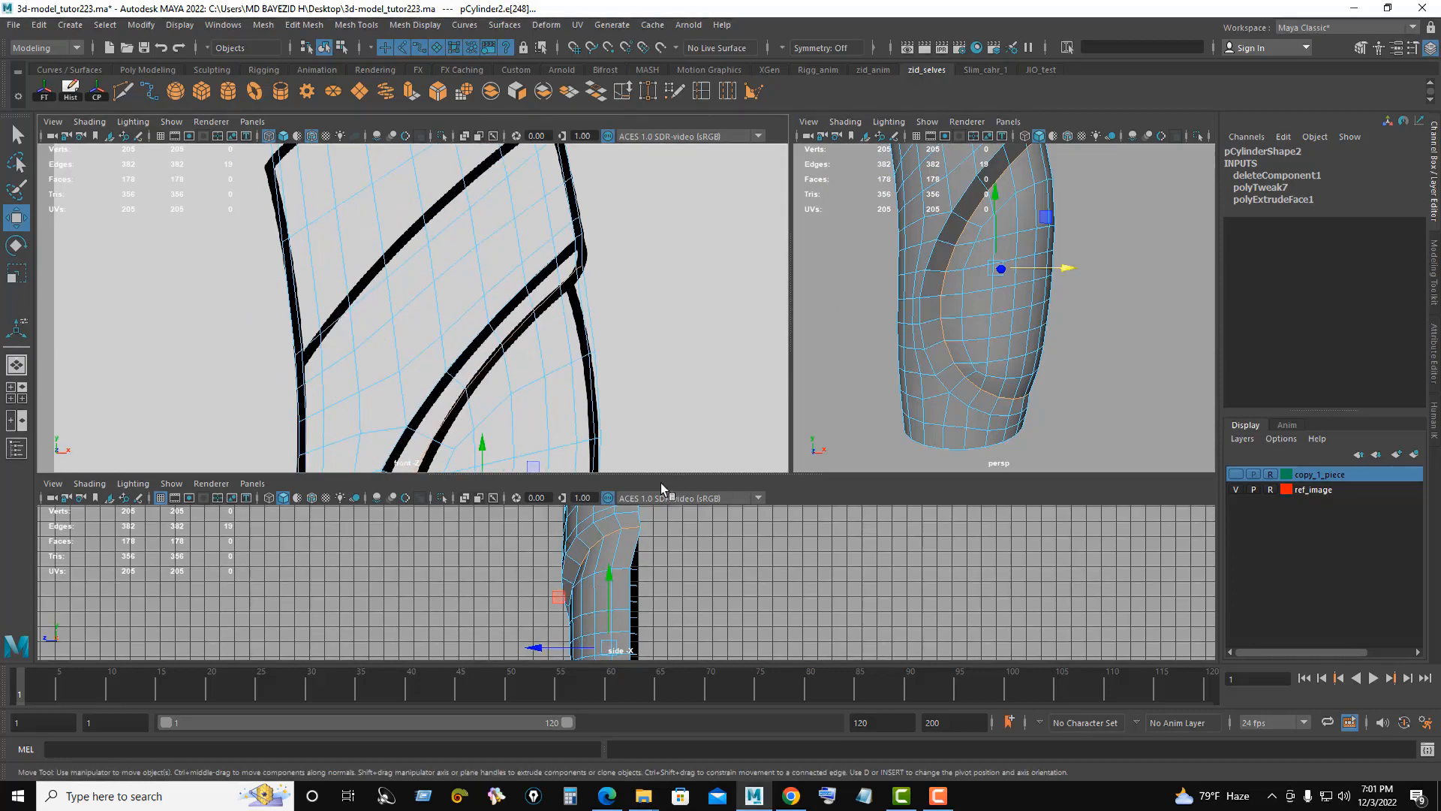
left_click_drag(653, 476, 653, 583)
right_click_drag(646, 280, 604, 284)
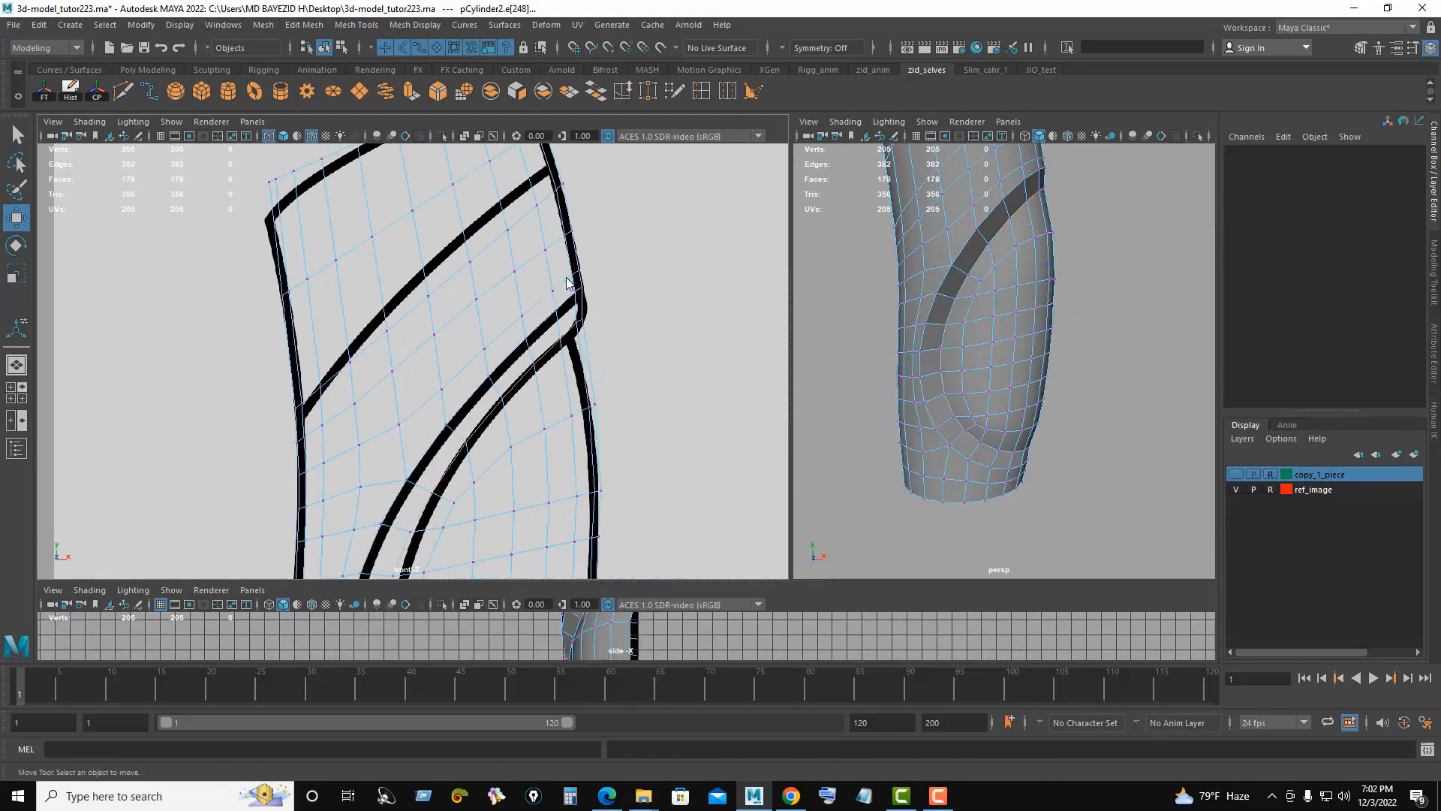
Step: Select the four vertices along the upper end of the panel's inner border and raise them slightly
scroll(710, 325, "up", 2)
left_click_drag(695, 297, 579, 358)
middle_click_drag(952, 313, 958, 406, "alt")
right_click_drag(957, 405, 1065, 389, "alt")
left_click_drag(1065, 389, 988, 433, "alt")
middle_click_drag(1056, 363, 1071, 310)
left_click_drag(1071, 316, 1071, 313)
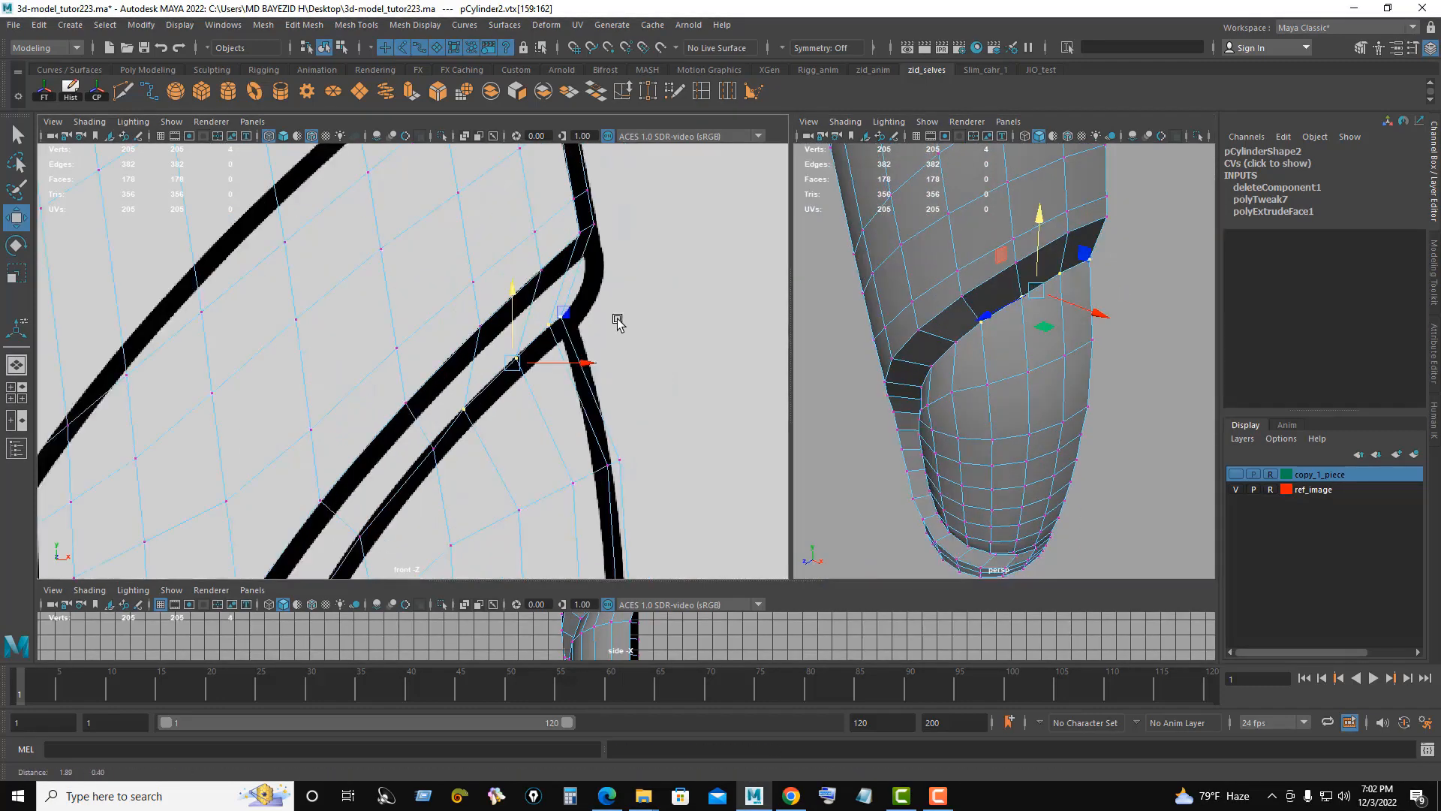
Step: Adjust the single vertex at the panel's upper tip vertically to about Y 21.2, against the blueprint's corner
right_click_drag(618, 322, 654, 304, "alt")
right_click_drag(705, 257, 633, 258)
left_click(618, 279)
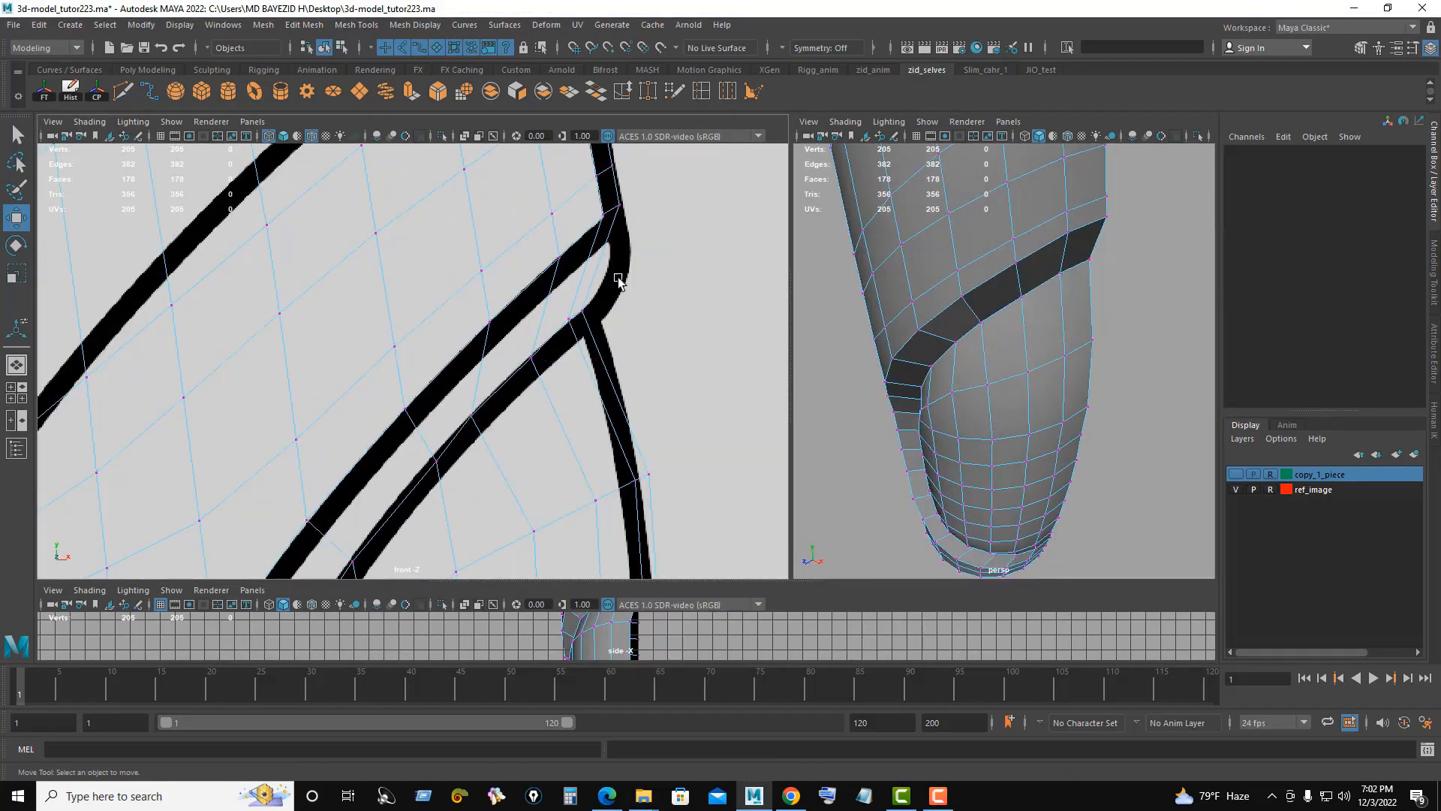
left_click_drag(580, 333, 578, 334)
right_click_drag(582, 295, 676, 269, "alt")
middle_click_drag(706, 299, 638, 373, "alt")
left_click_drag(625, 280, 625, 279)
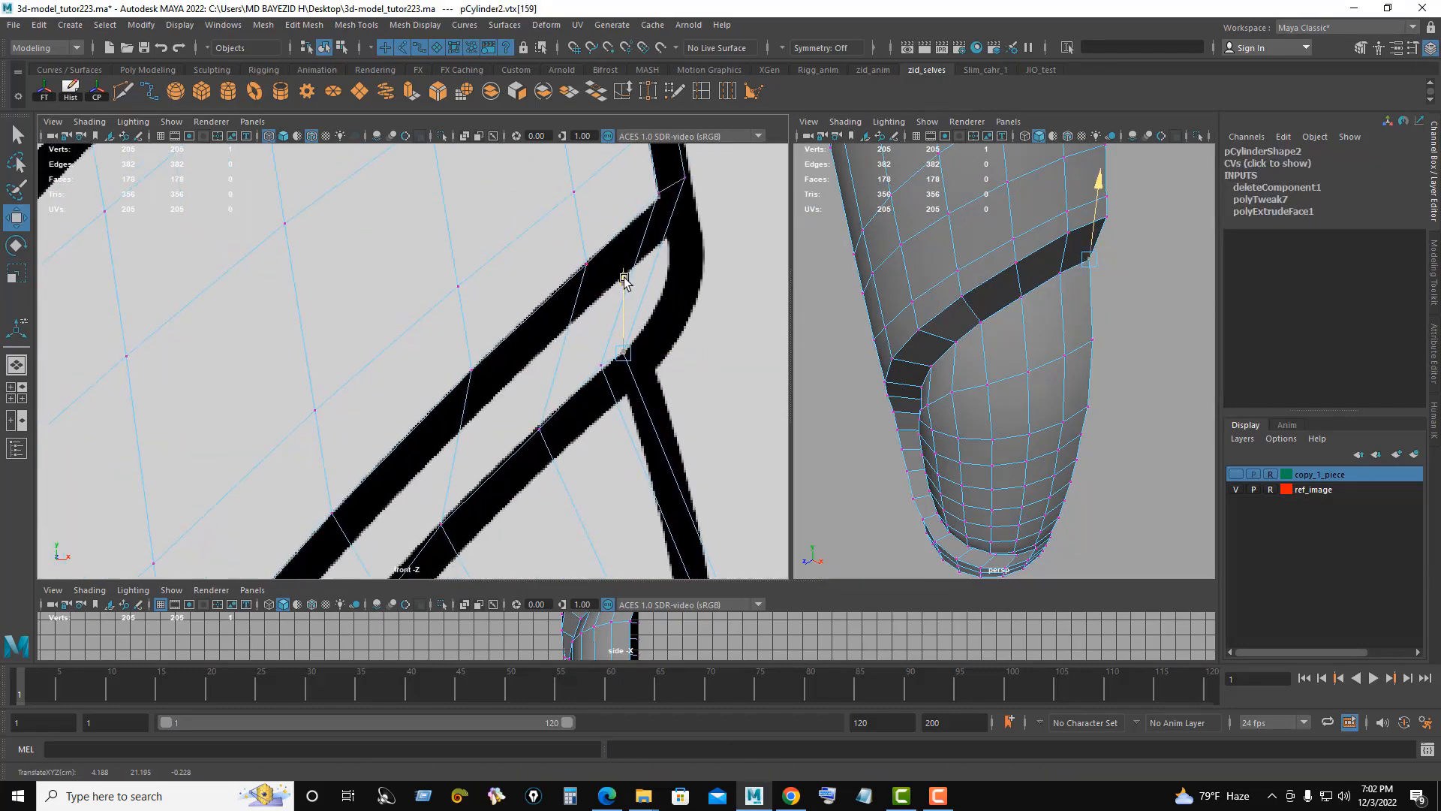
Step: Adjust the vertex beside the panel's upper tip vertically to follow the blueprint's inner line
left_click(593, 346, "shift")
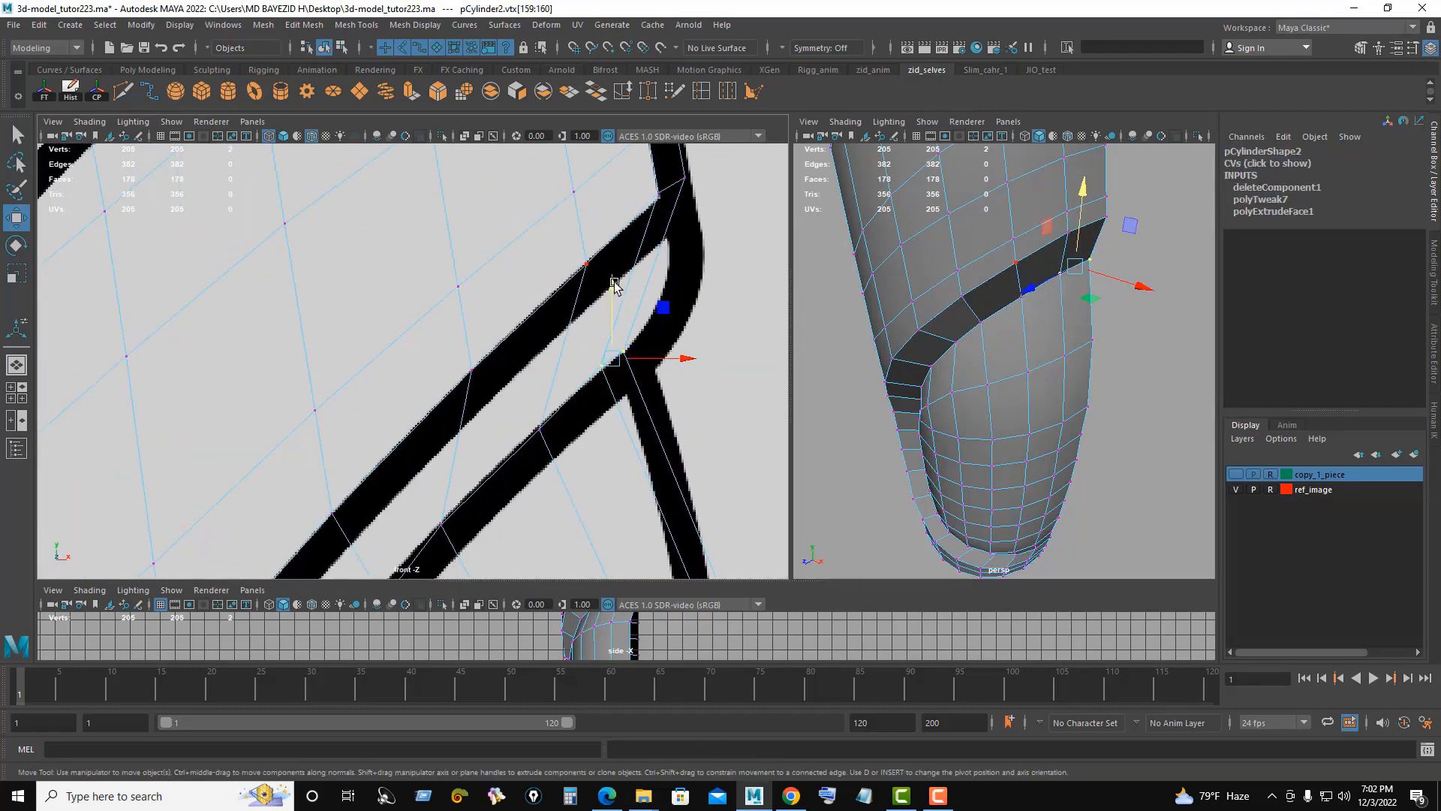
left_click(586, 342)
left_click_drag(603, 291, 603, 296)
middle_click_drag(567, 479, 592, 421, "alt")
Step: Align the next vertices down the panel's upper inner border with the blueprint line, moving them vertically and sideways
left_click(551, 358)
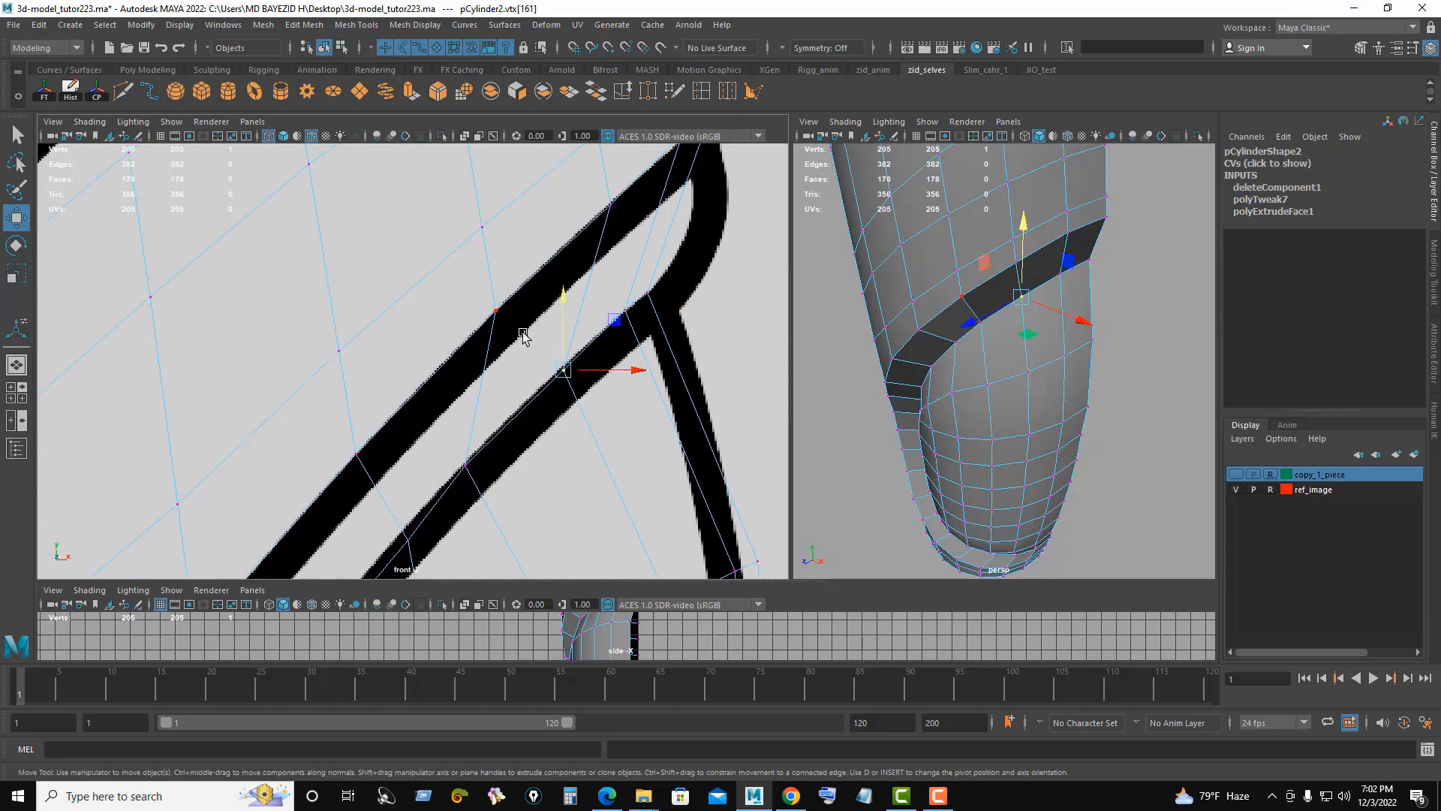
right_click_drag(523, 335, 488, 434, "alt")
middle_click_drag(488, 434, 631, 446, "alt")
left_click_drag(506, 389, 506, 389)
left_click_drag(527, 360, 523, 345)
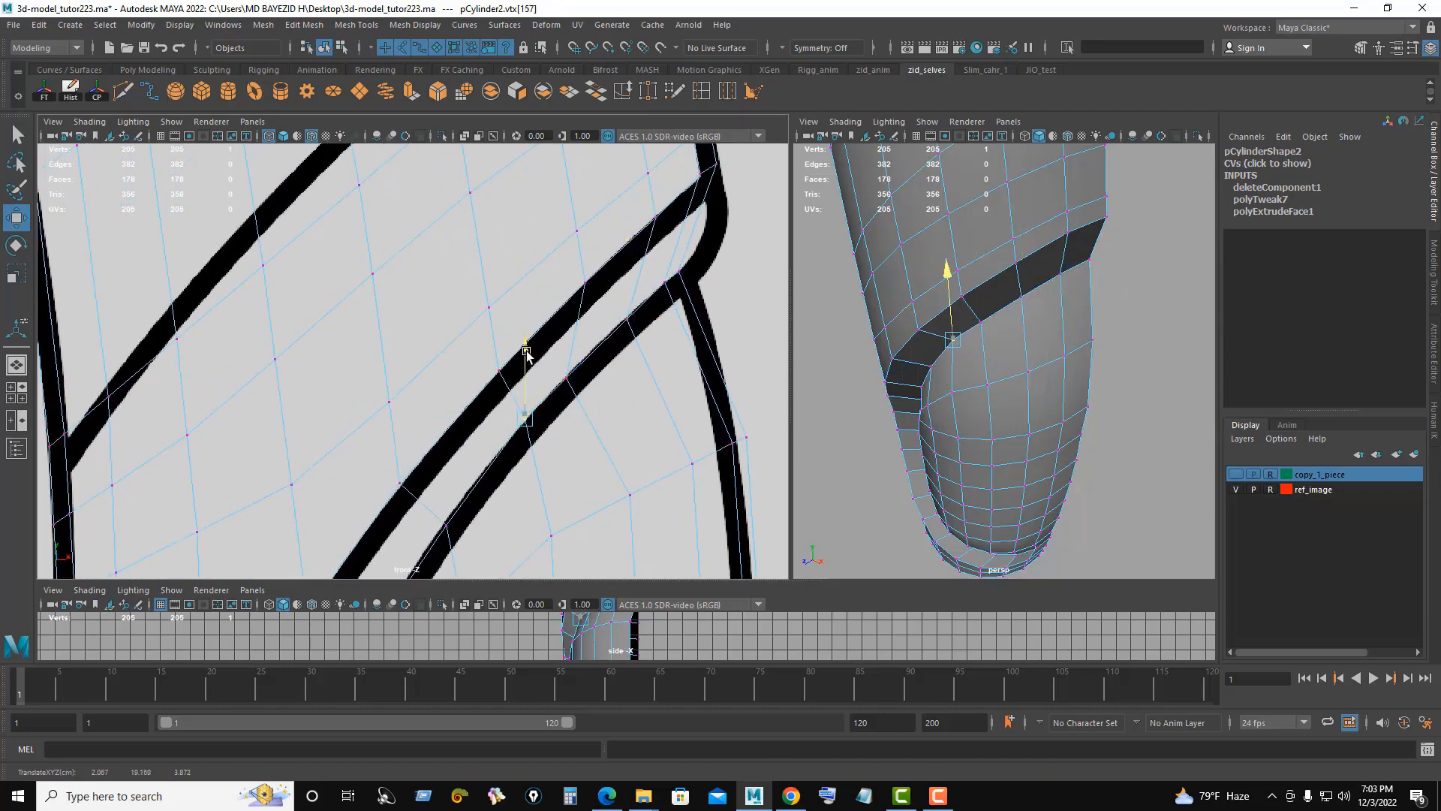
left_click_drag(599, 420, 599, 421)
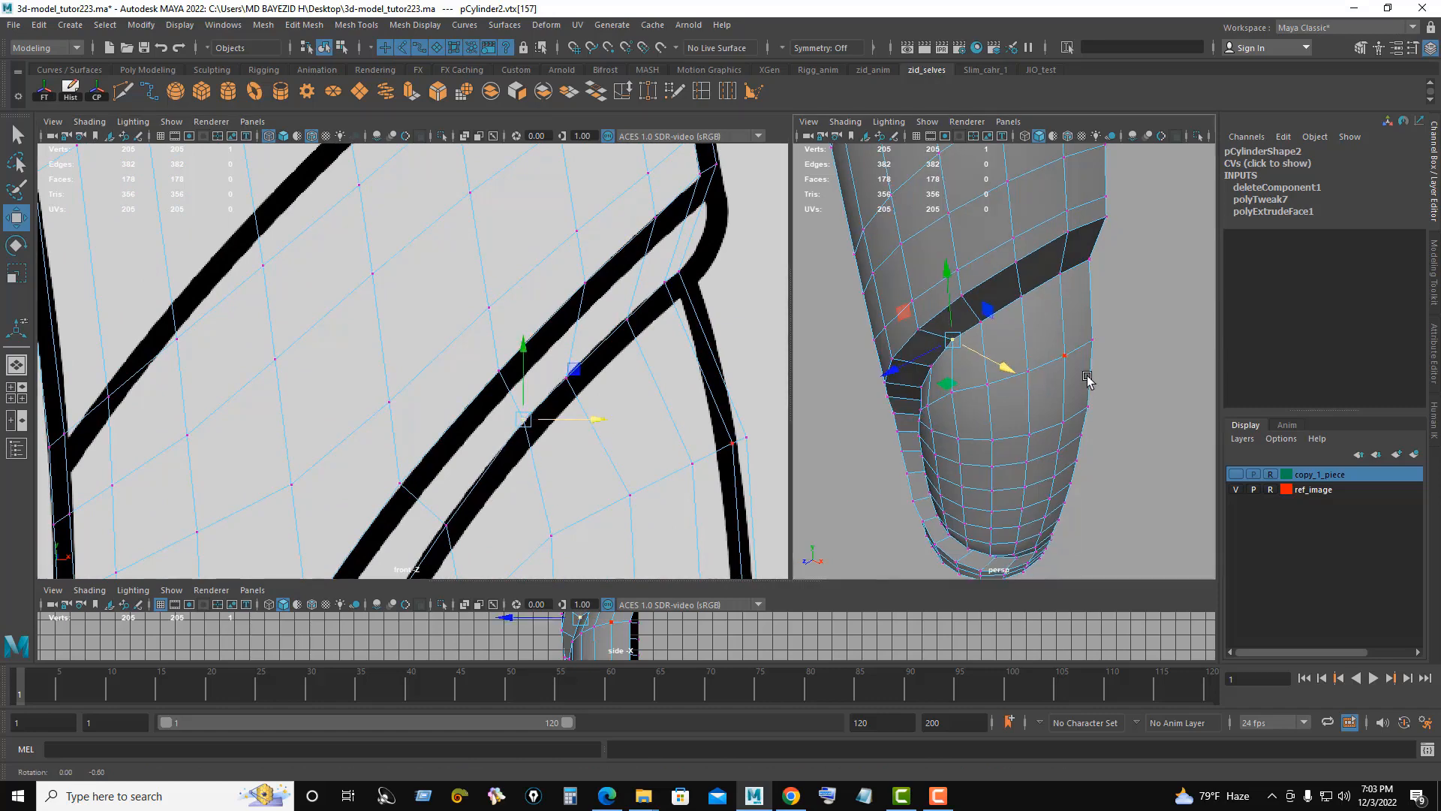
Step: Select the following vertex on the panel's inner border for alignment with the blueprint curve
left_click_drag(1088, 380, 1176, 338, "alt")
middle_click_drag(454, 477, 487, 328, "alt")
left_click_drag(519, 407, 458, 356)
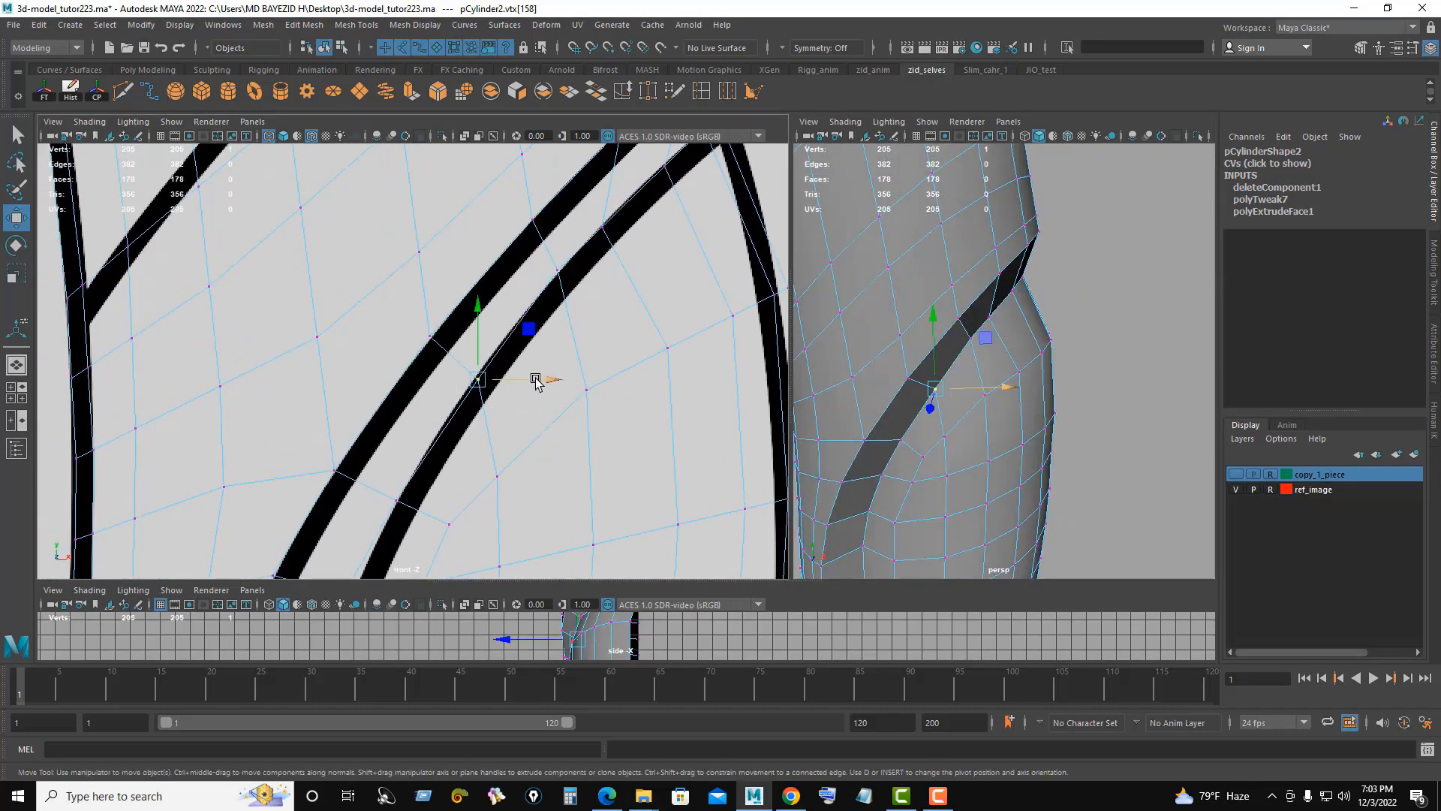
Step: Nudge the diagonal groove vertex sideways onto the reference line, and reposition the four vertices along the lower ledge's inner edge
left_click_drag(539, 379, 542, 381)
left_click_drag(994, 364, 949, 331, "alt")
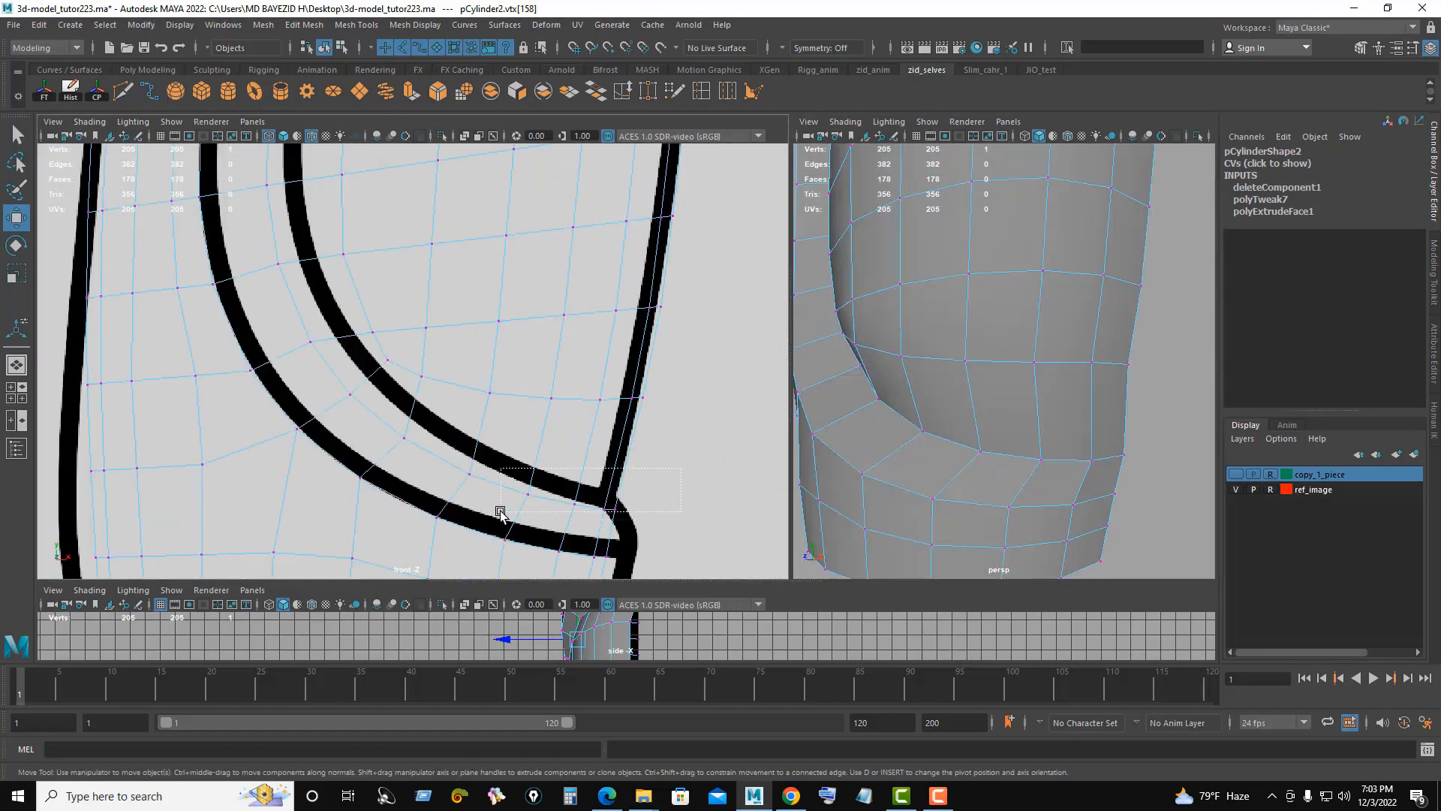
left_click_drag(1130, 434, 1152, 510, "alt")
left_click_drag(1073, 426, 1059, 416)
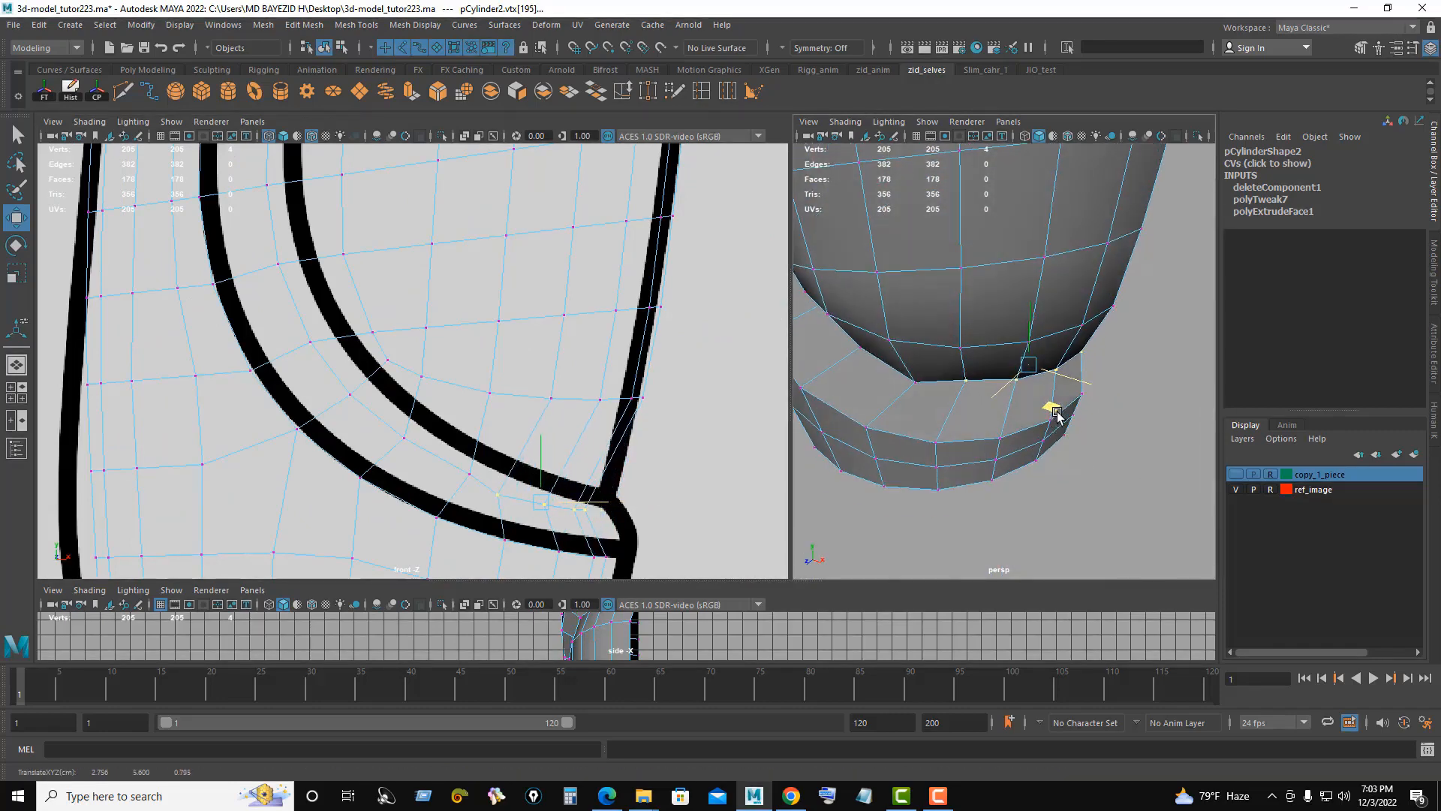
left_click_drag(542, 437, 546, 429)
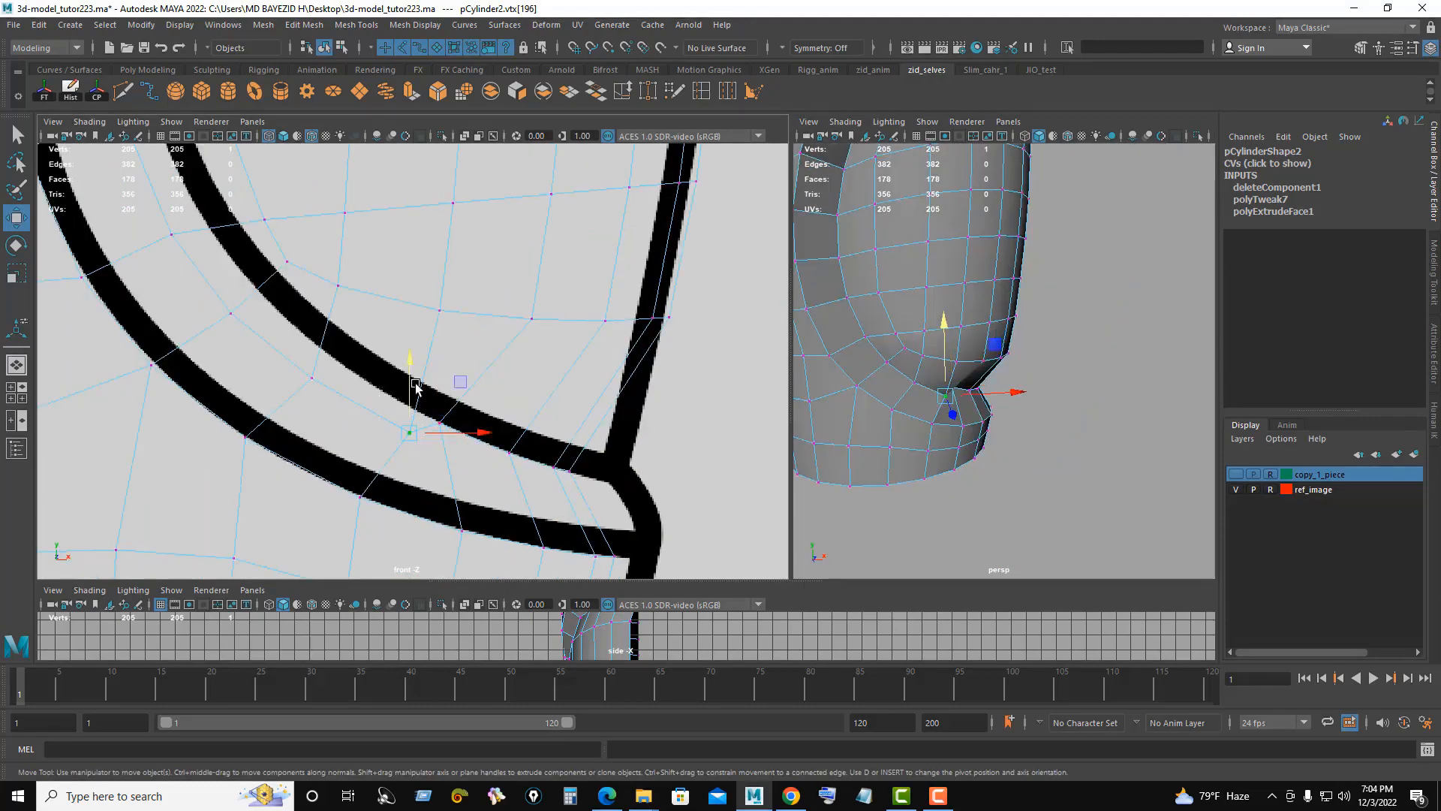
Step: Shift the inner-edge vertices of the lower curved band up and sideways to follow the curve of the reference drawing
left_click_drag(412, 385, 413, 349)
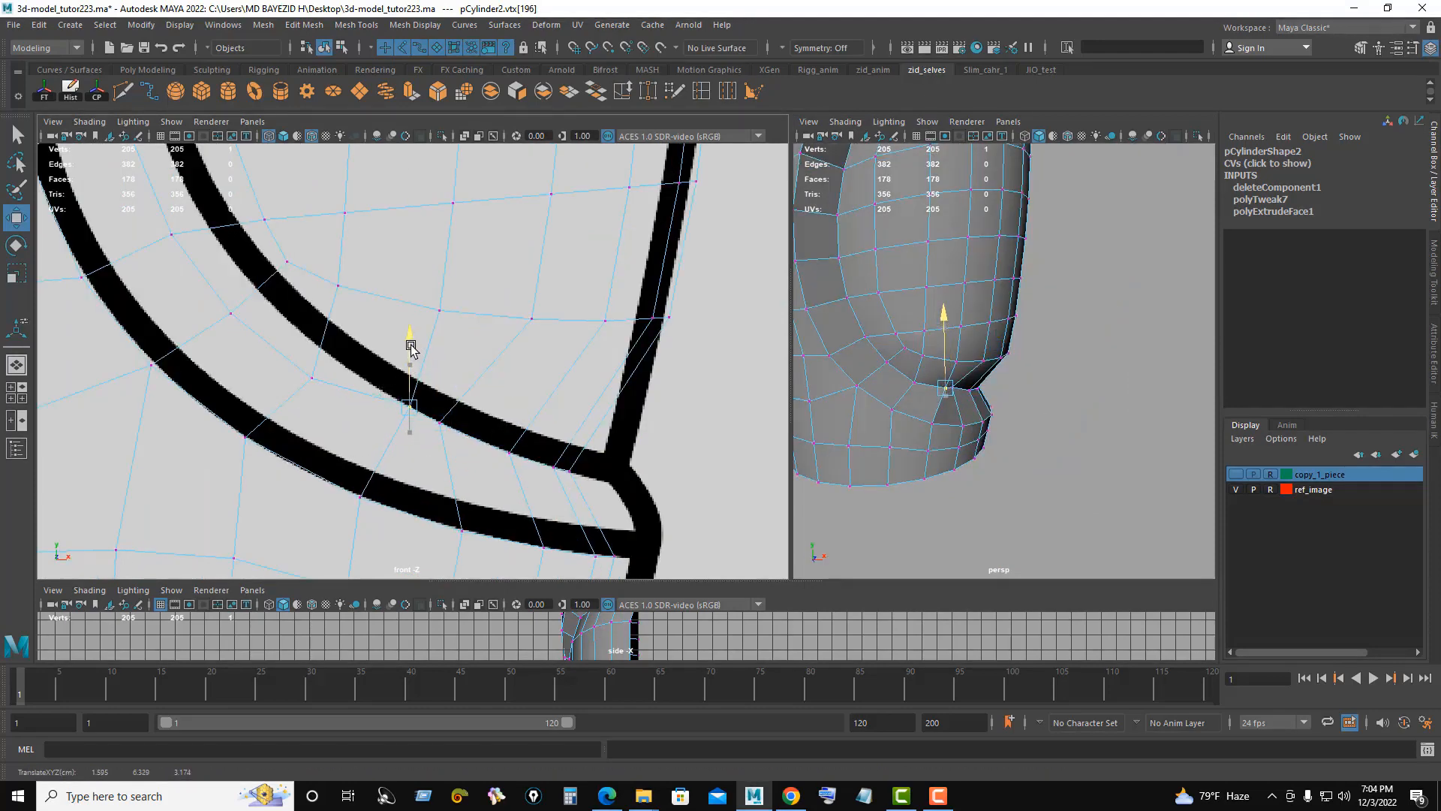
left_click_drag(983, 428, 975, 470, "alt")
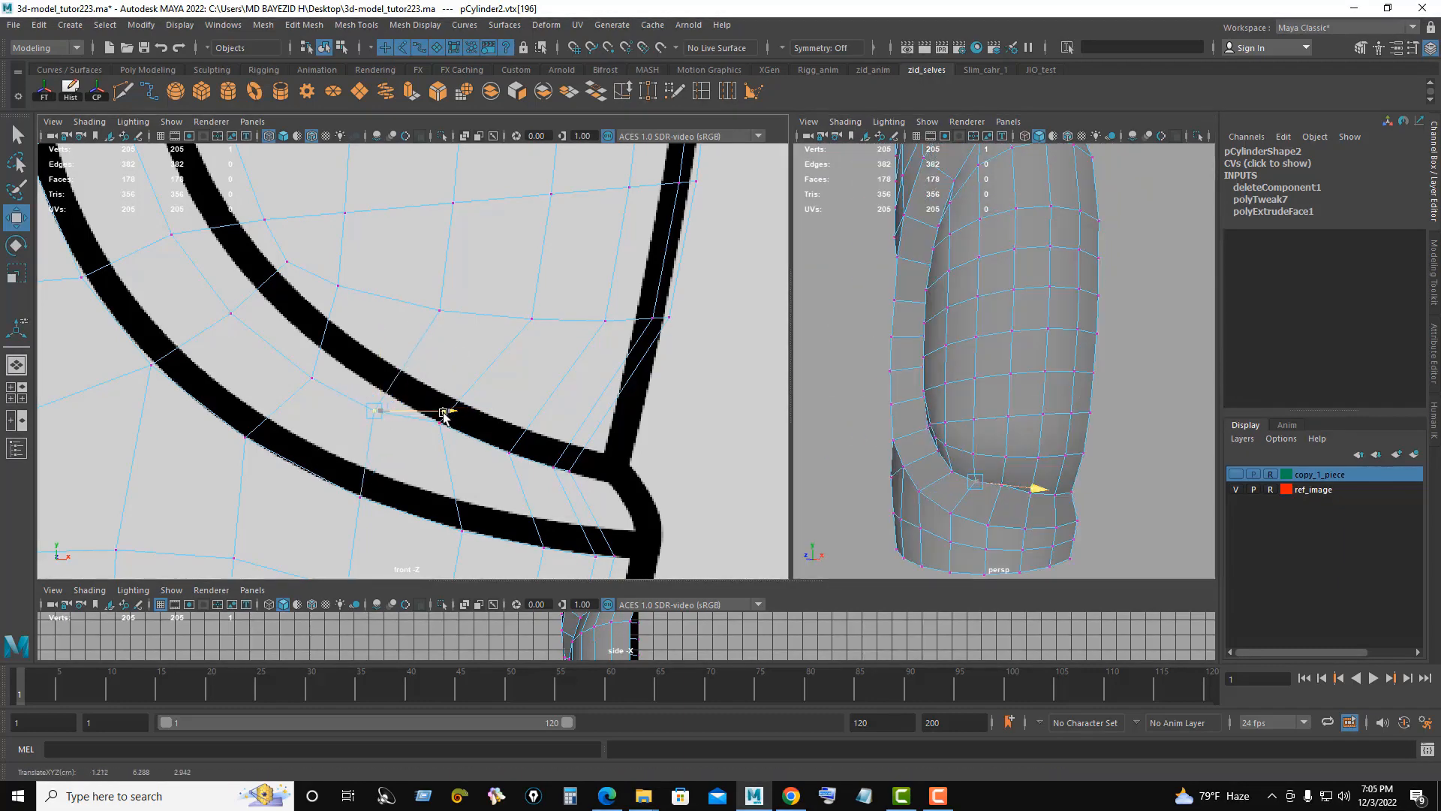
left_click(441, 423)
left_click_drag(440, 361, 514, 389)
left_click(508, 448)
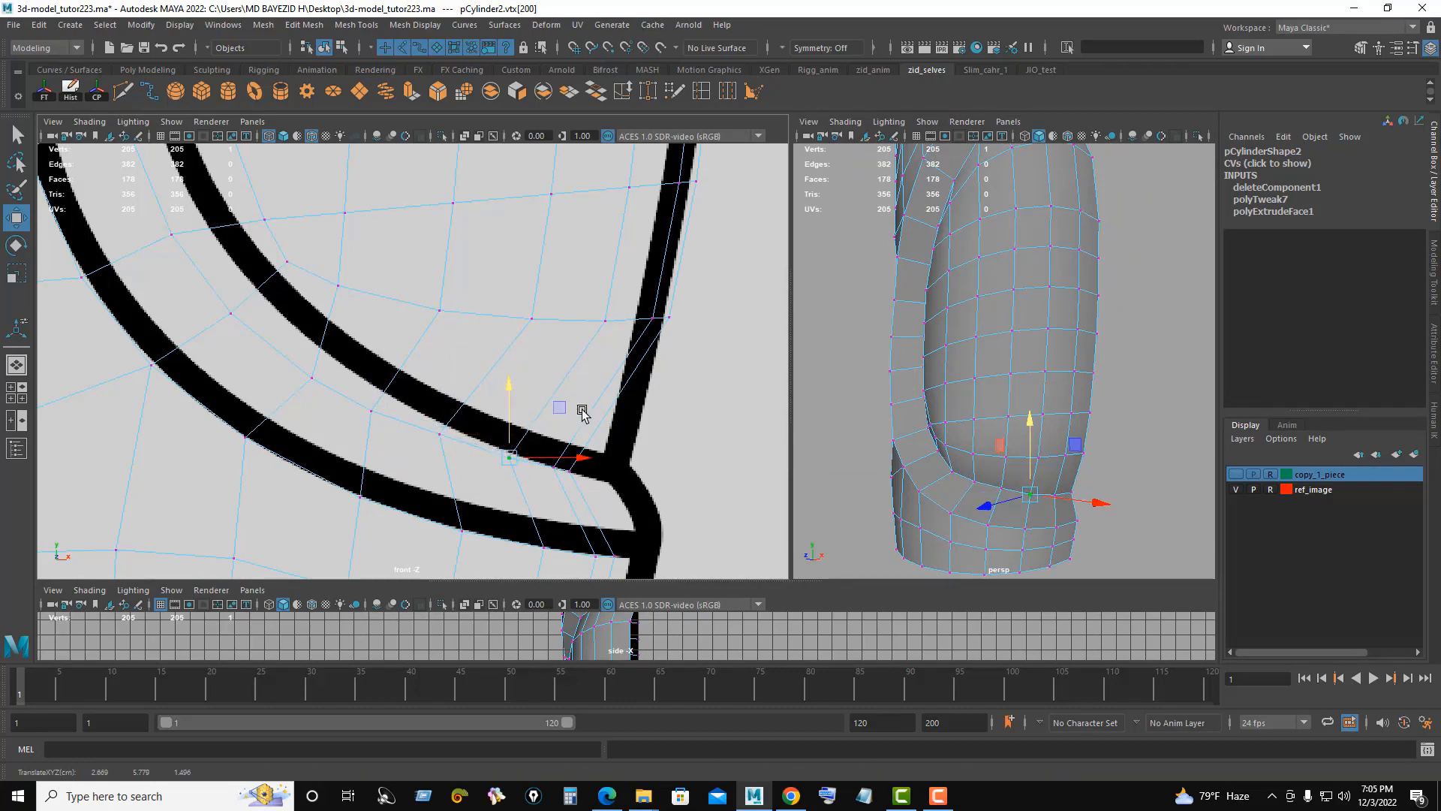
Step: Adjust the next inner-edge vertex of the lower band in depth and shift it sideways to even out the curve
left_click_drag(1027, 377, 982, 344, "alt")
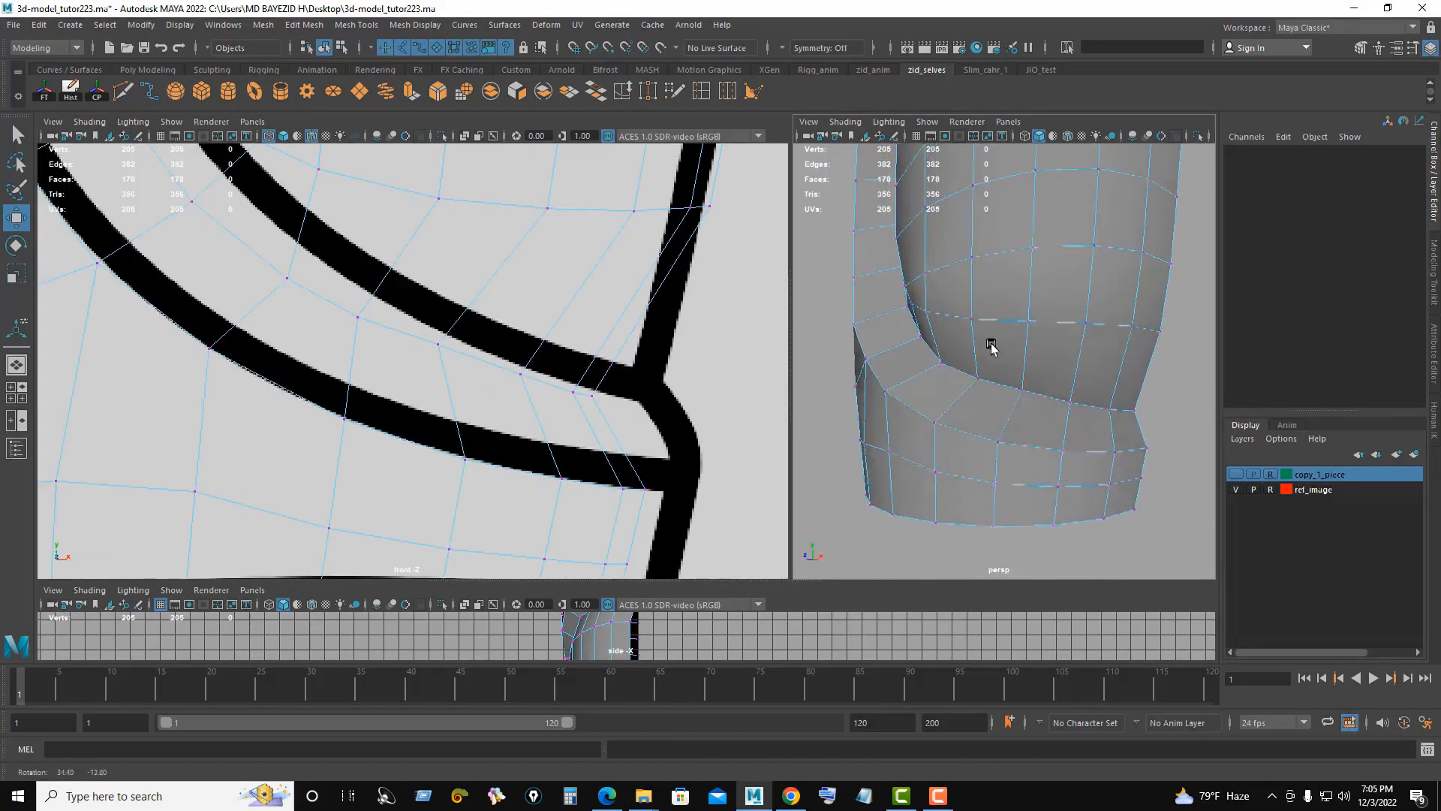
left_click(944, 365)
left_click_drag(1093, 377, 1171, 442, "alt")
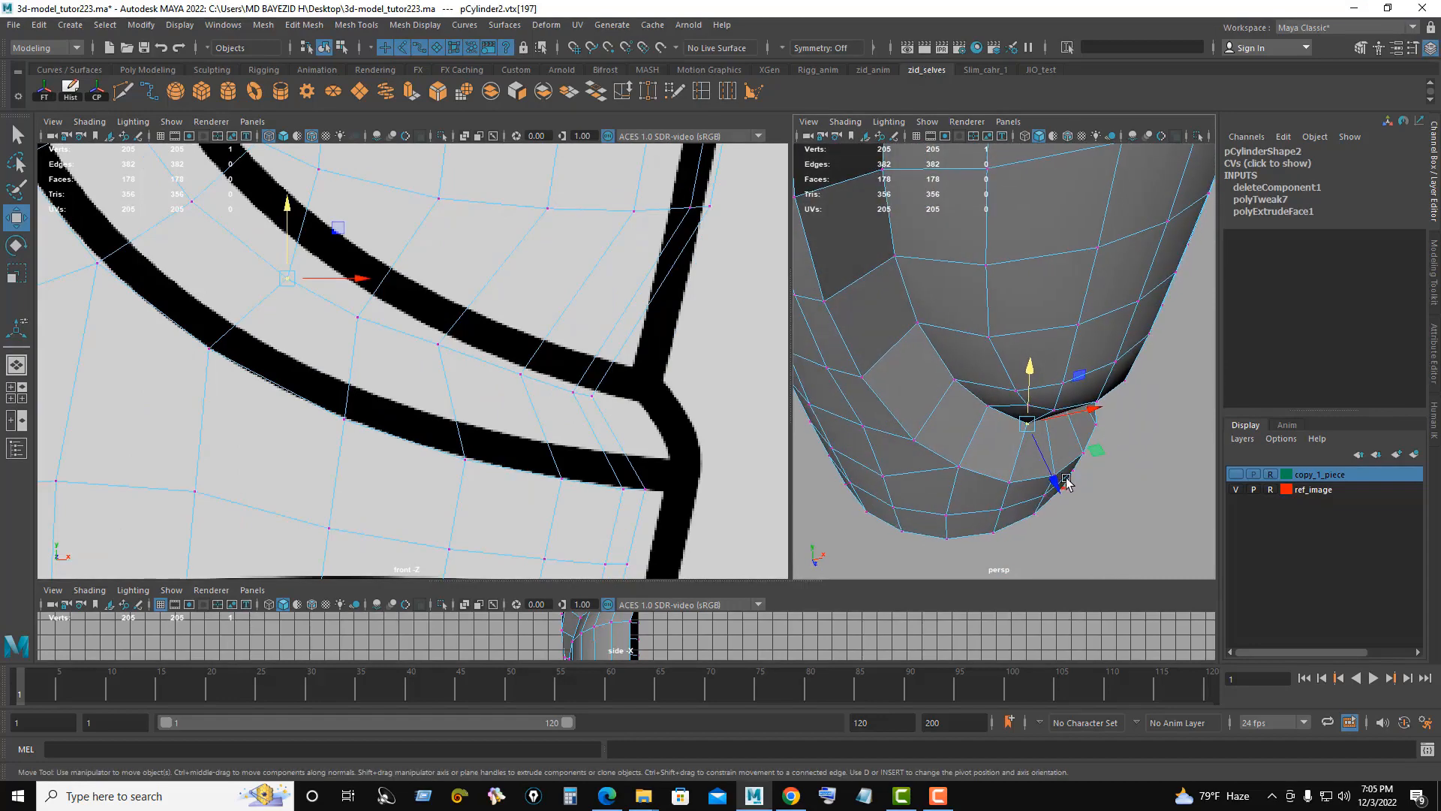
left_click_drag(1054, 482, 1051, 476)
left_click_drag(1053, 395, 973, 294, "alt")
left_click_drag(369, 280, 343, 274)
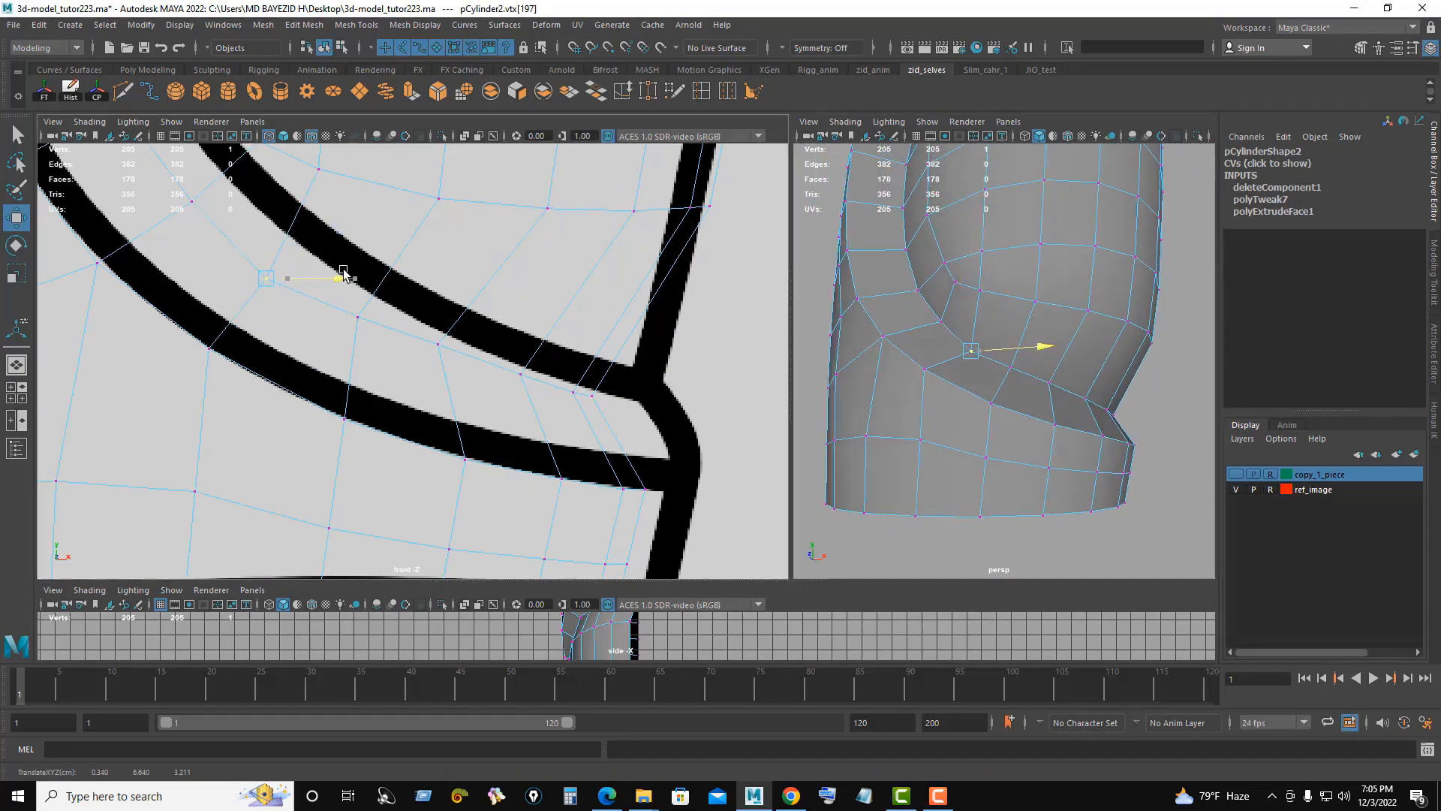
Step: Align the vertex on the upper diagonal groove's lower edge with the reference line by adjusting its height in the front view
left_click_drag(1051, 323, 1119, 391, "alt")
left_click(1050, 353)
left_click_drag(1117, 395, 1055, 395, "alt")
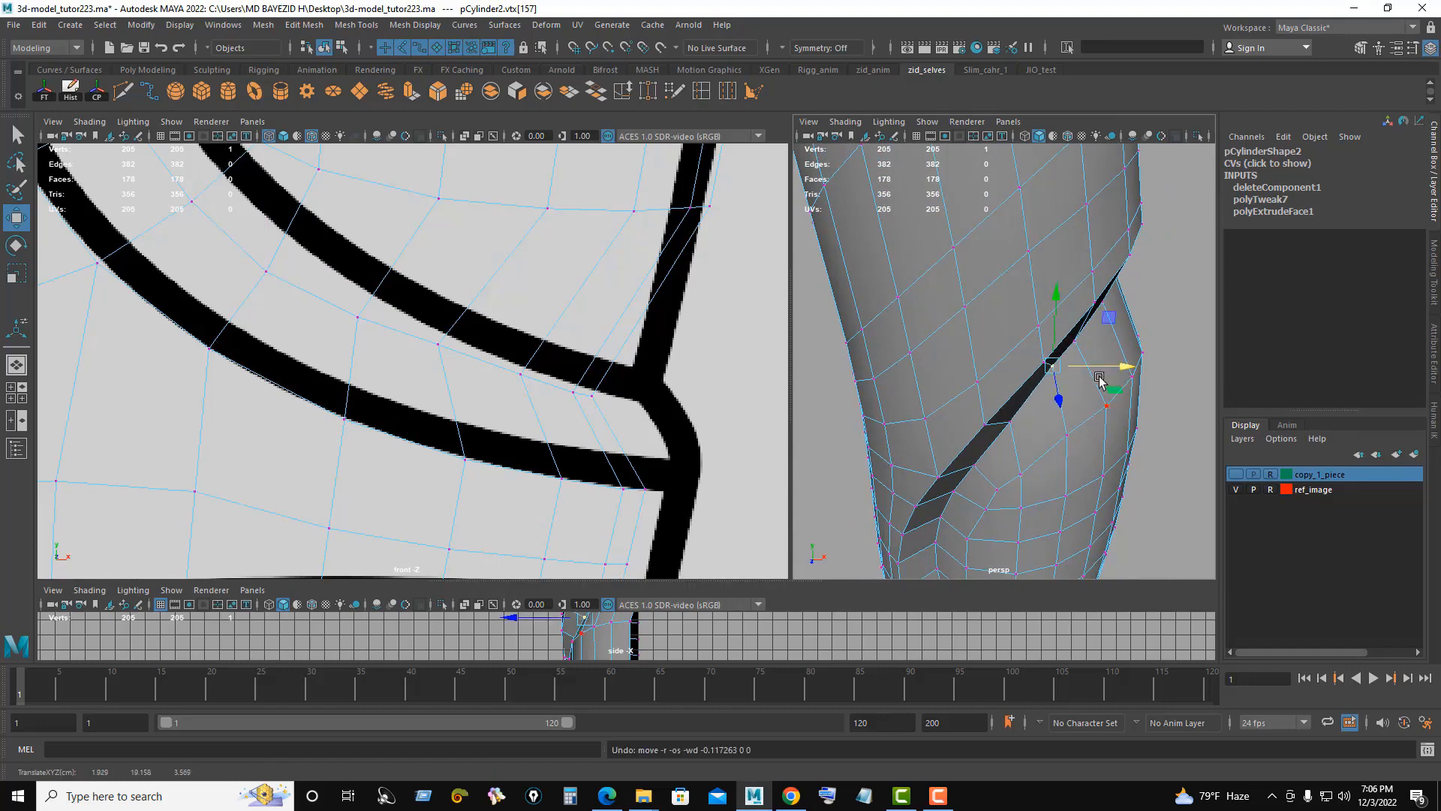
right_click_drag(412, 346, 285, 293, "alt")
key("f")
right_click_drag(562, 276, 383, 308, "alt")
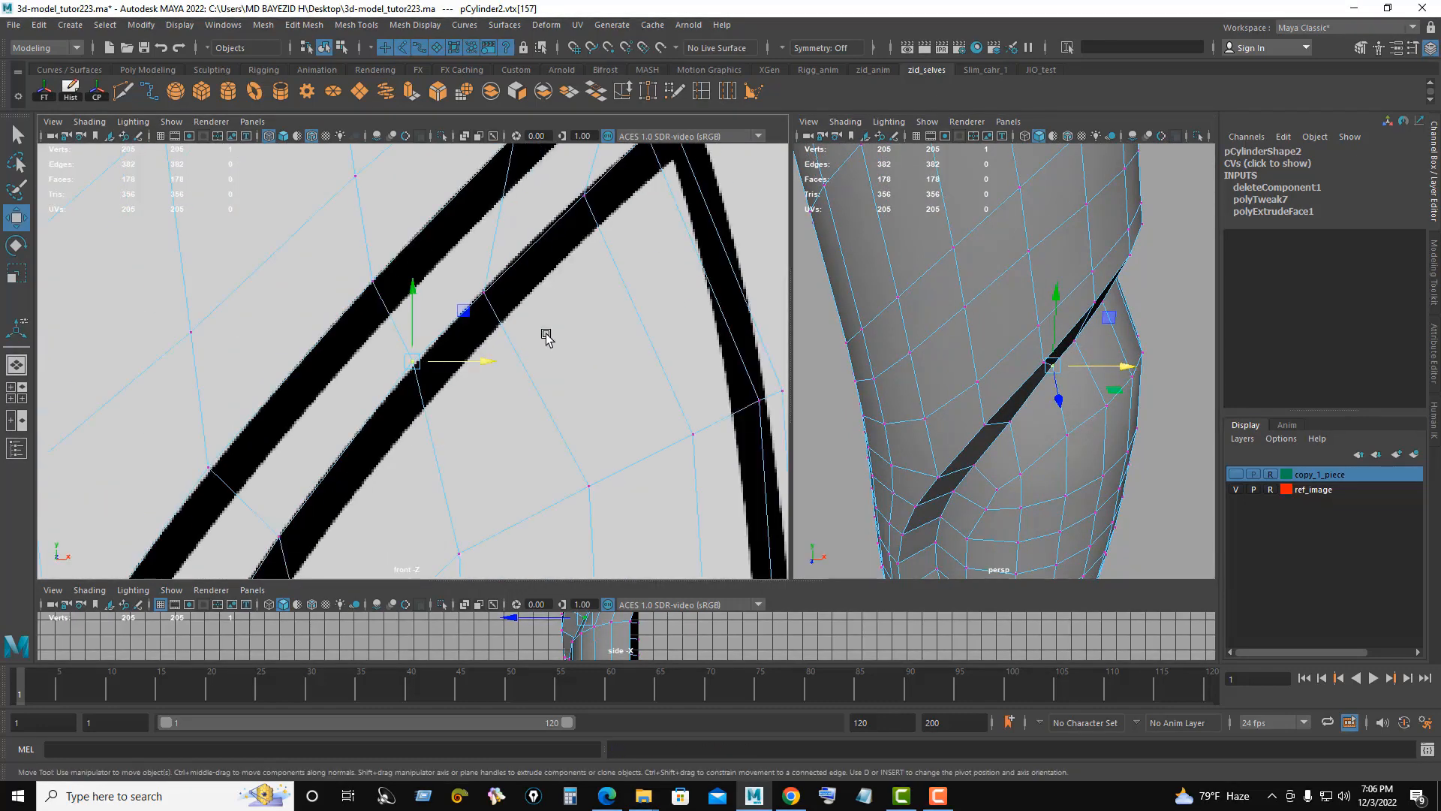
left_click_drag(415, 302, 418, 299)
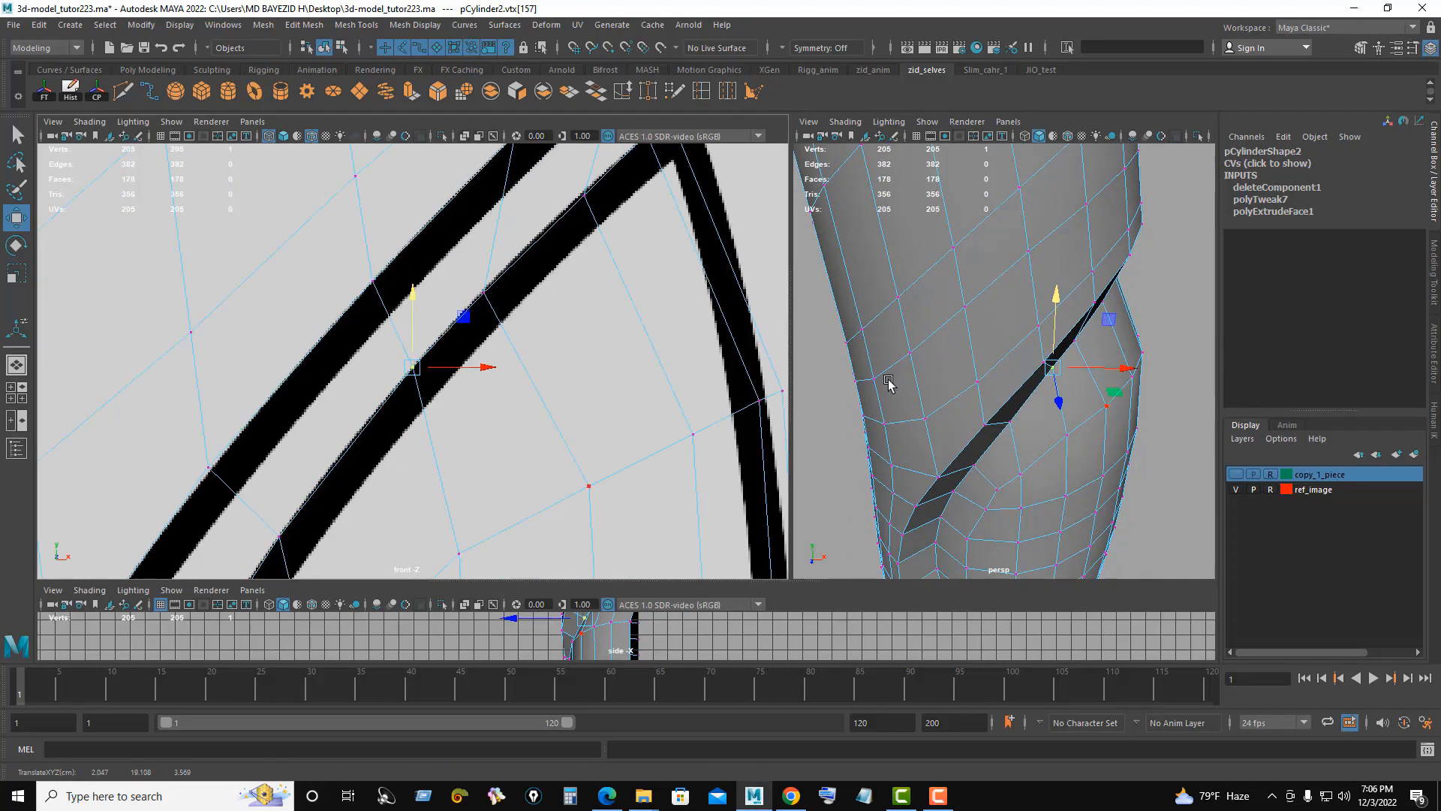
Step: Reposition the inner-edge vertices of the lower ledge in the perspective view to smooth the recess around the panel's base
left_click_drag(889, 383, 937, 355, "alt")
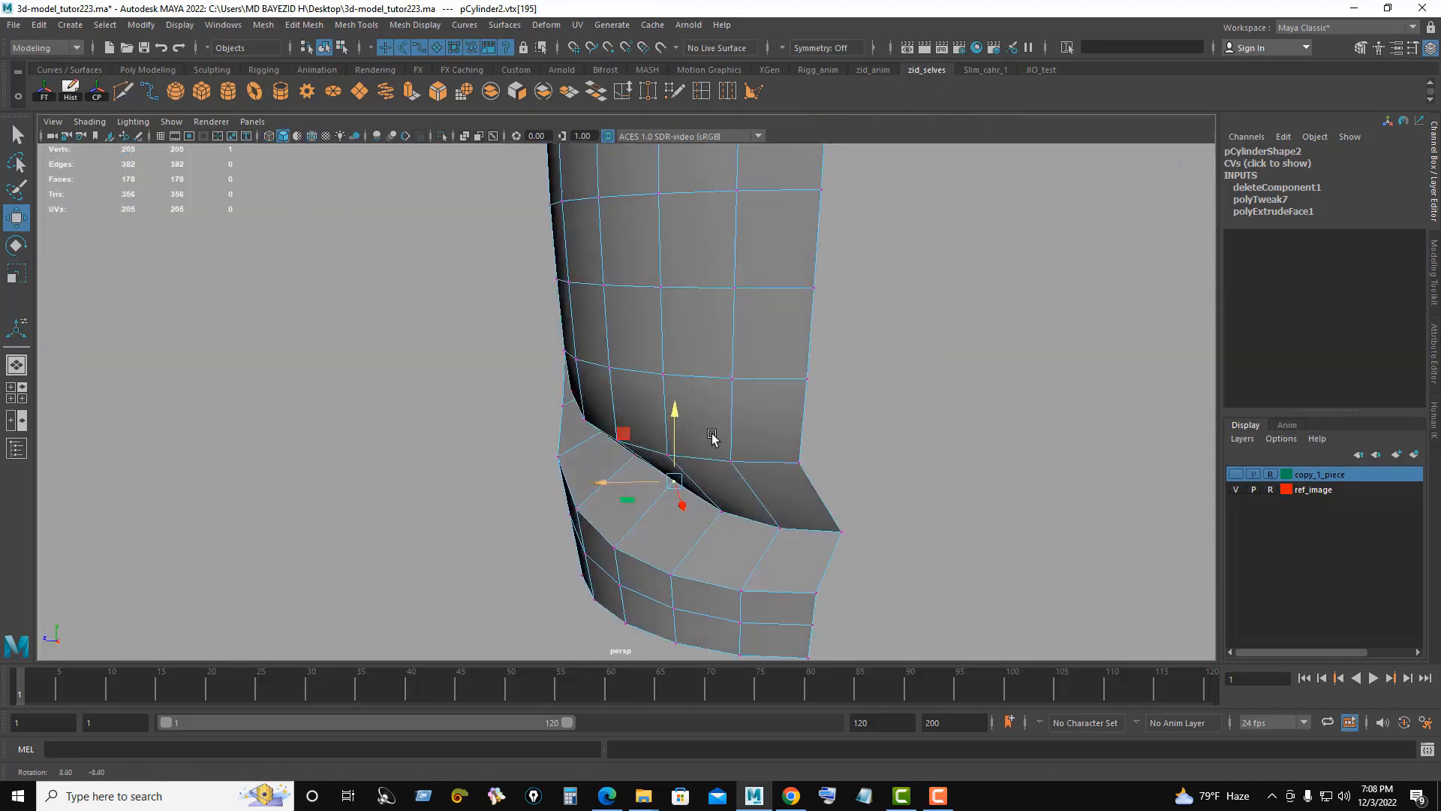
left_click_drag(716, 439, 805, 466, "alt")
left_click_drag(725, 502, 745, 549)
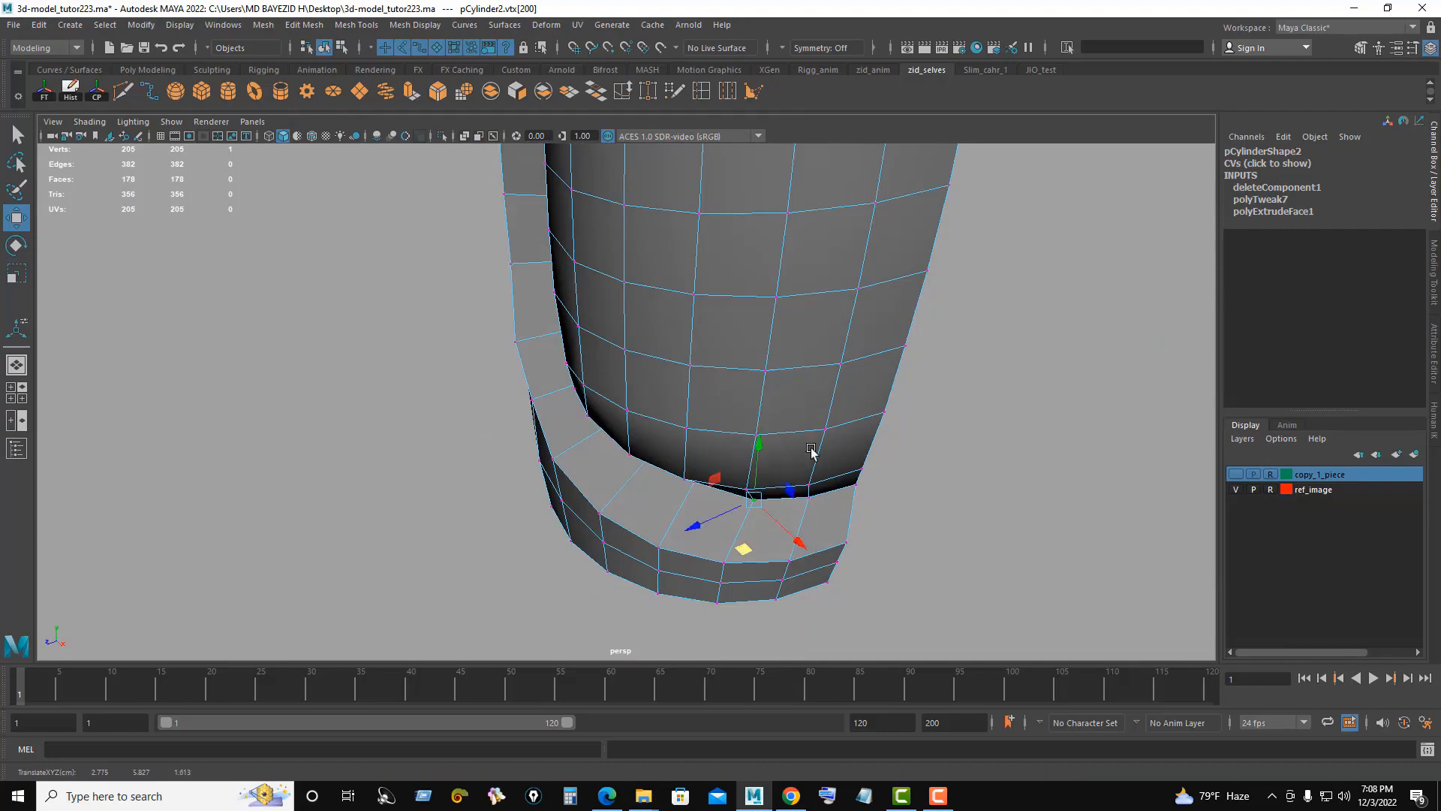
mouse_move(811, 450)
left_mouse_down("alt")
mouse_move(840, 430)
mouse_move(756, 425)
mouse_move(819, 456)
left_mouse_up("alt")
left_click(818, 482)
left_click_drag(910, 459, 856, 338, "alt")
Step: Select the mesh's open border edge loop and deselect the unwanted top and bottom rim edges in the side view
right_click_drag(896, 295, 905, 248)
middle_click_drag(767, 234, 792, 346, "alt")
double_click(744, 257)
key("space")
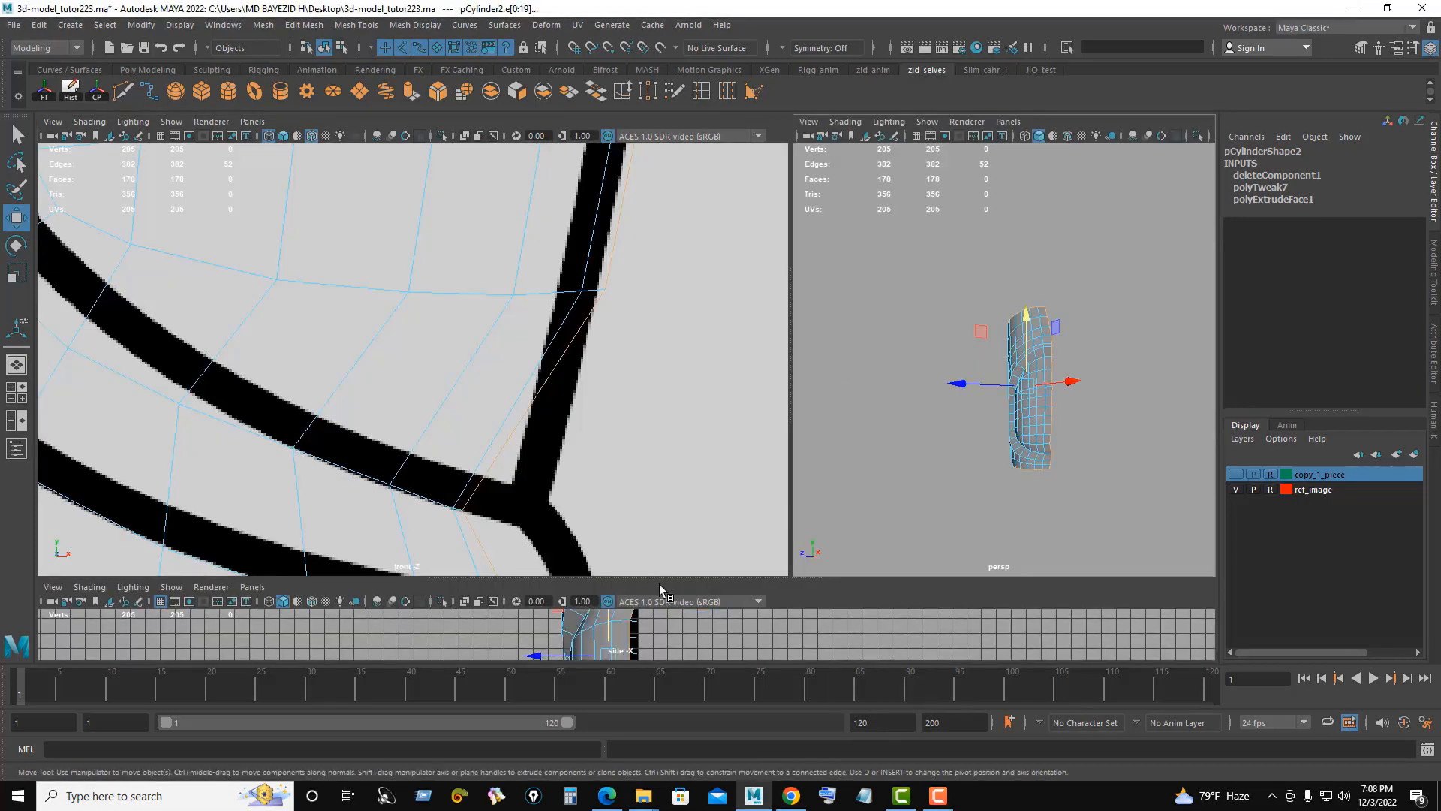
left_click_drag(660, 591, 668, 204)
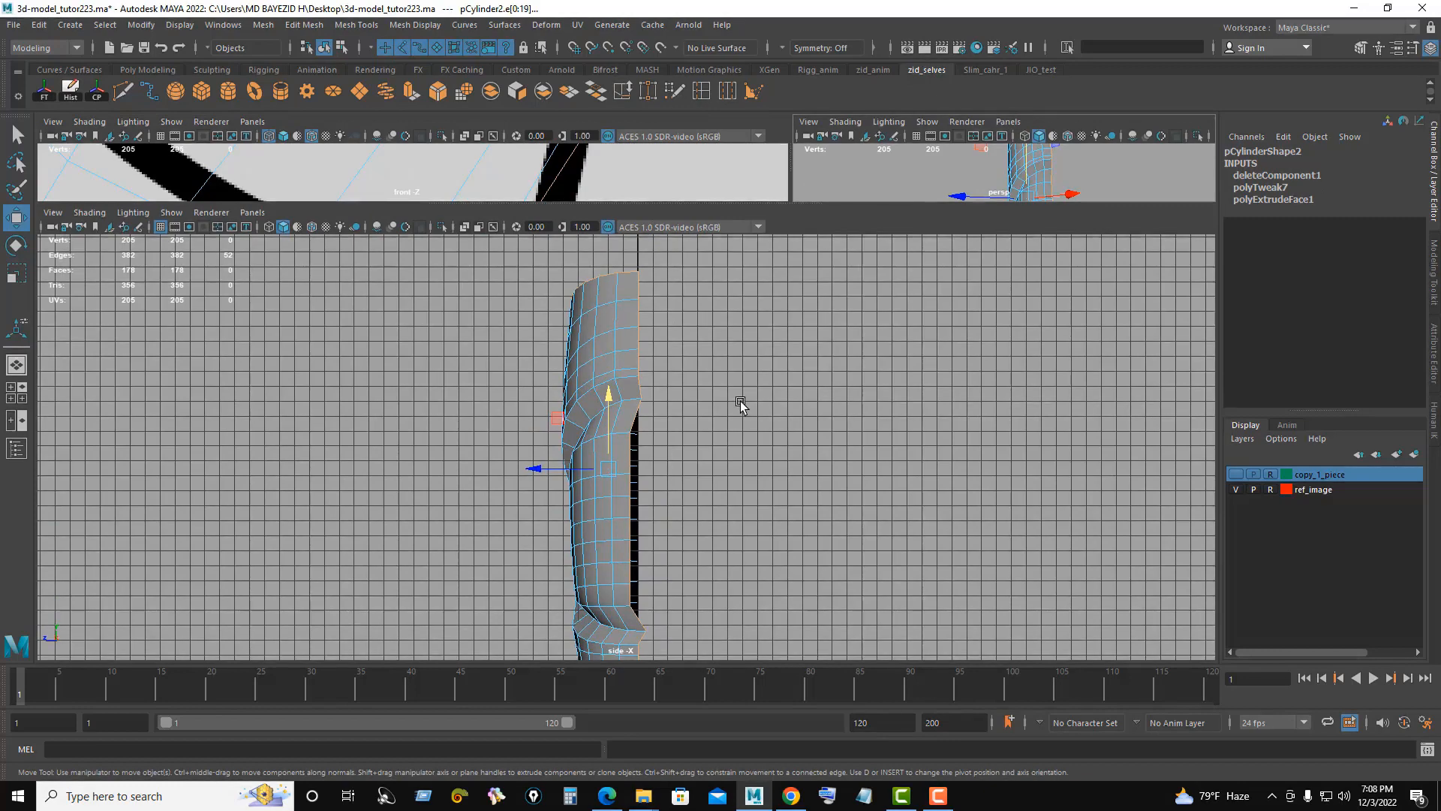
left_click_drag(524, 270, 706, 369, "ctrl")
middle_click_drag(688, 475, 690, 321, "alt")
left_click_drag(864, 539, 466, 494, "ctrl")
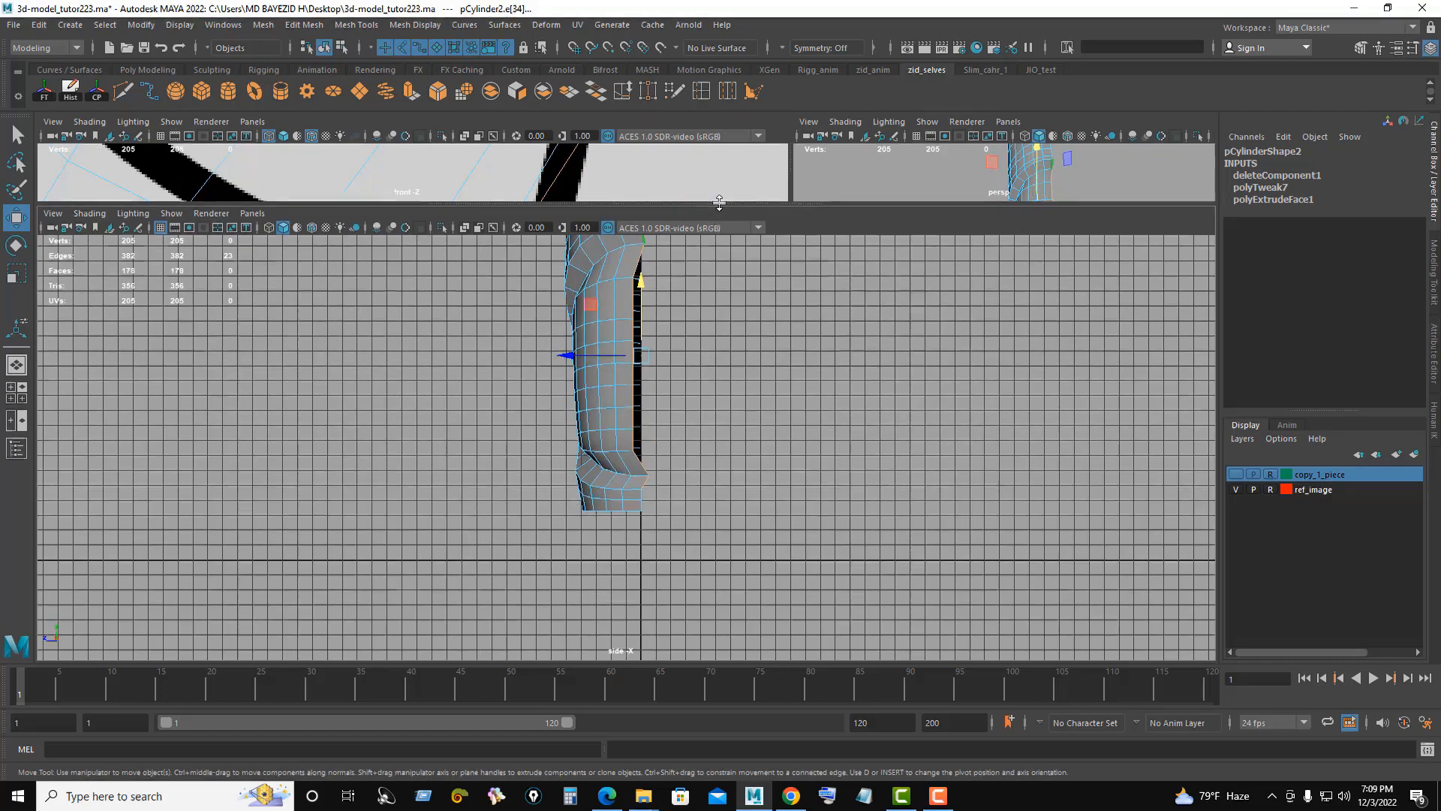
Step: Scale the selected side border edges along Z until they form one straight vertical line
left_click_drag(719, 202, 727, 360)
key("space")
left_click_drag(826, 343, 670, 370, "alt")
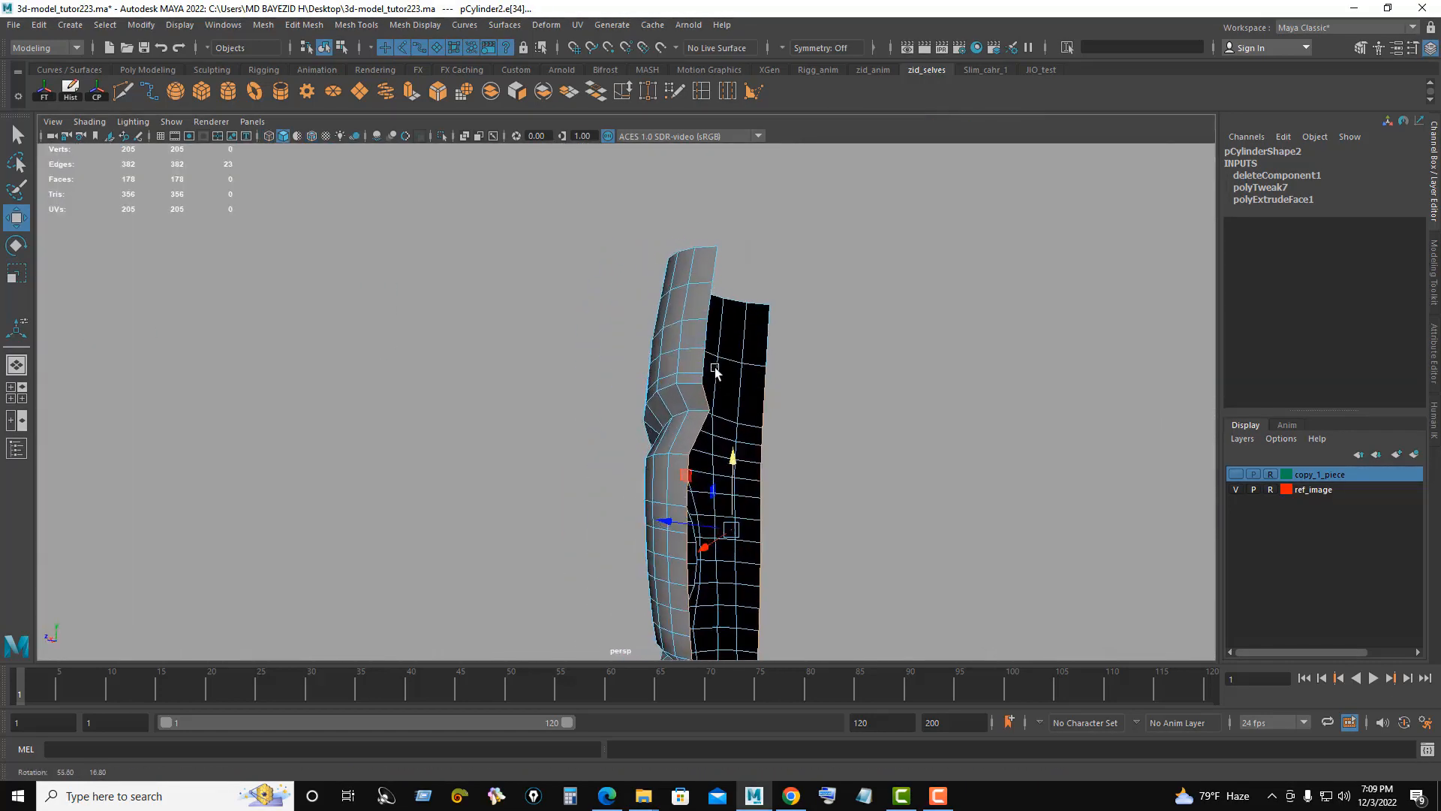
key("space")
key("r")
left_click_drag(595, 521, 736, 569)
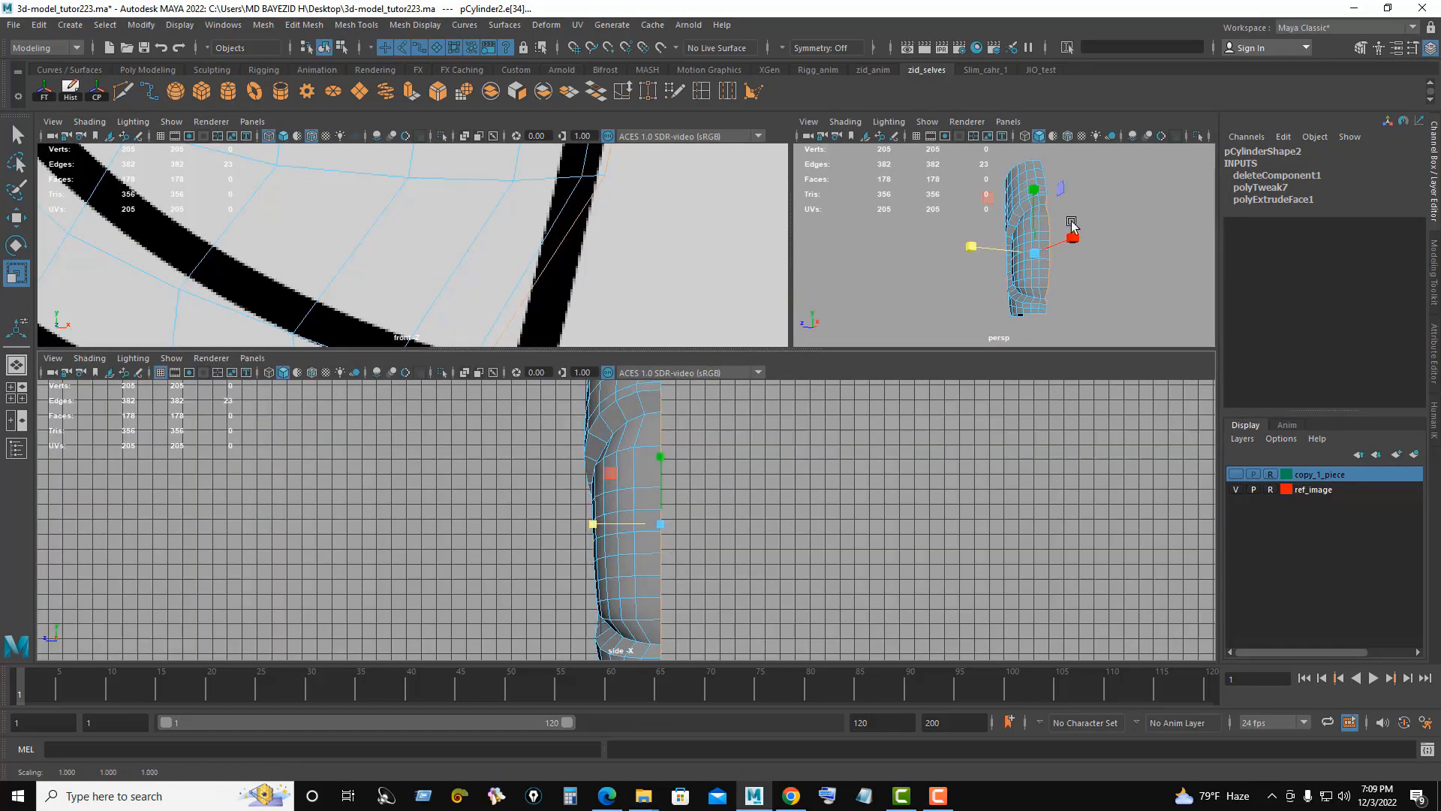
Step: Select the open border edges without the top and bottom rims, and snap them to the vertical centre line of the grid
left_click_drag(1072, 224, 1033, 175, "alt")
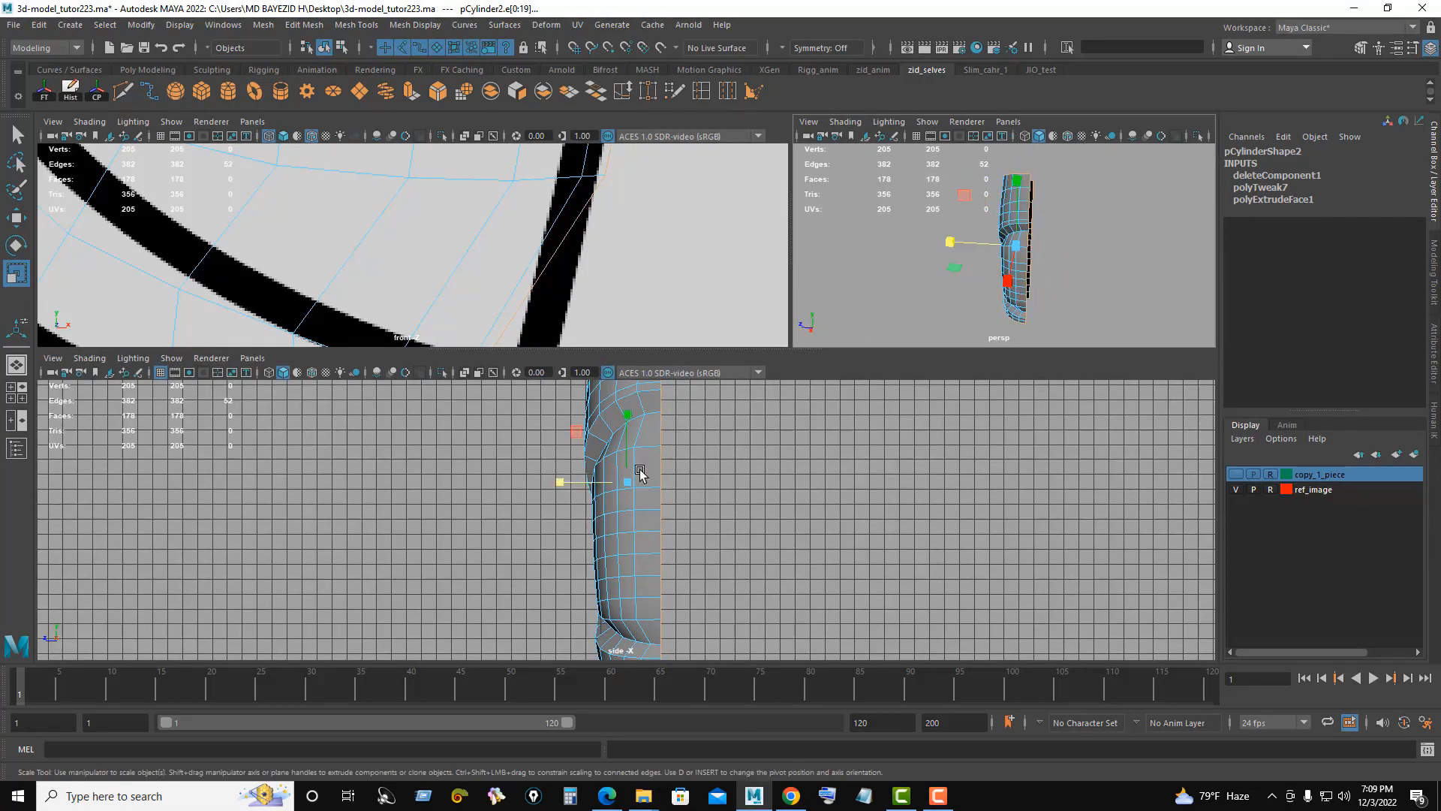
key("space")
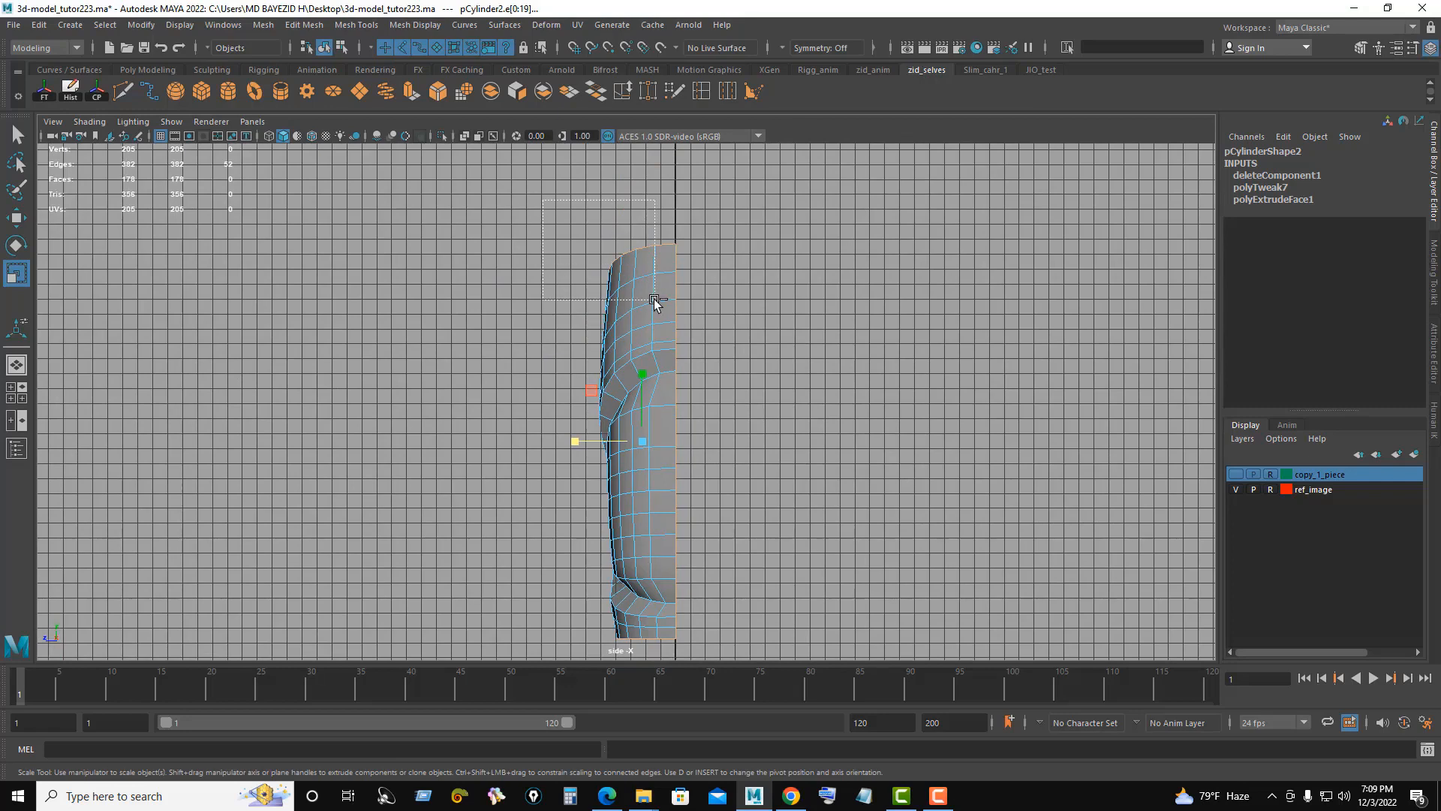
middle_click_drag(790, 610, 812, 460, "alt")
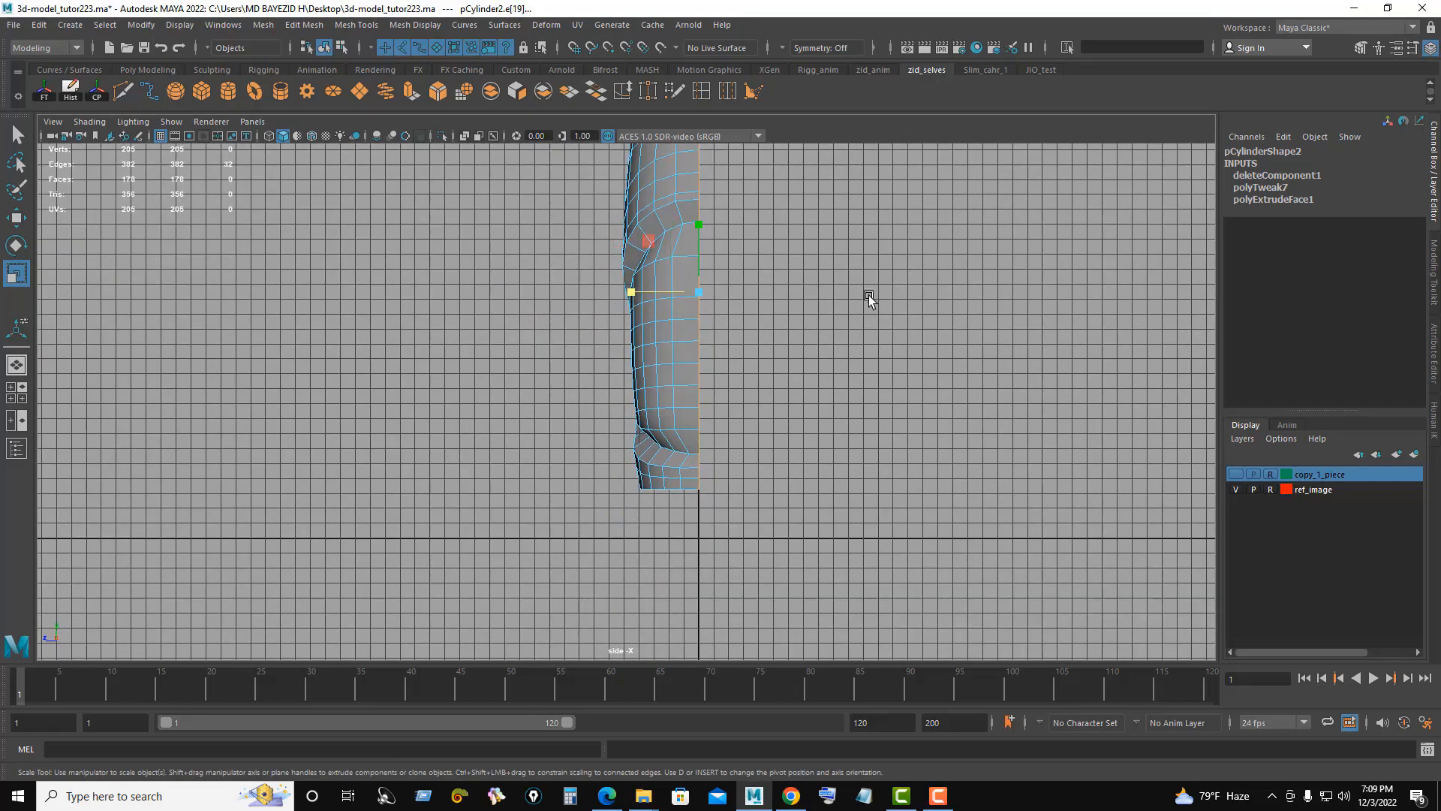
middle_click_drag(814, 366, 765, 534, "alt")
key("space")
left_click_drag(1036, 219, 957, 236, "alt")
key("space")
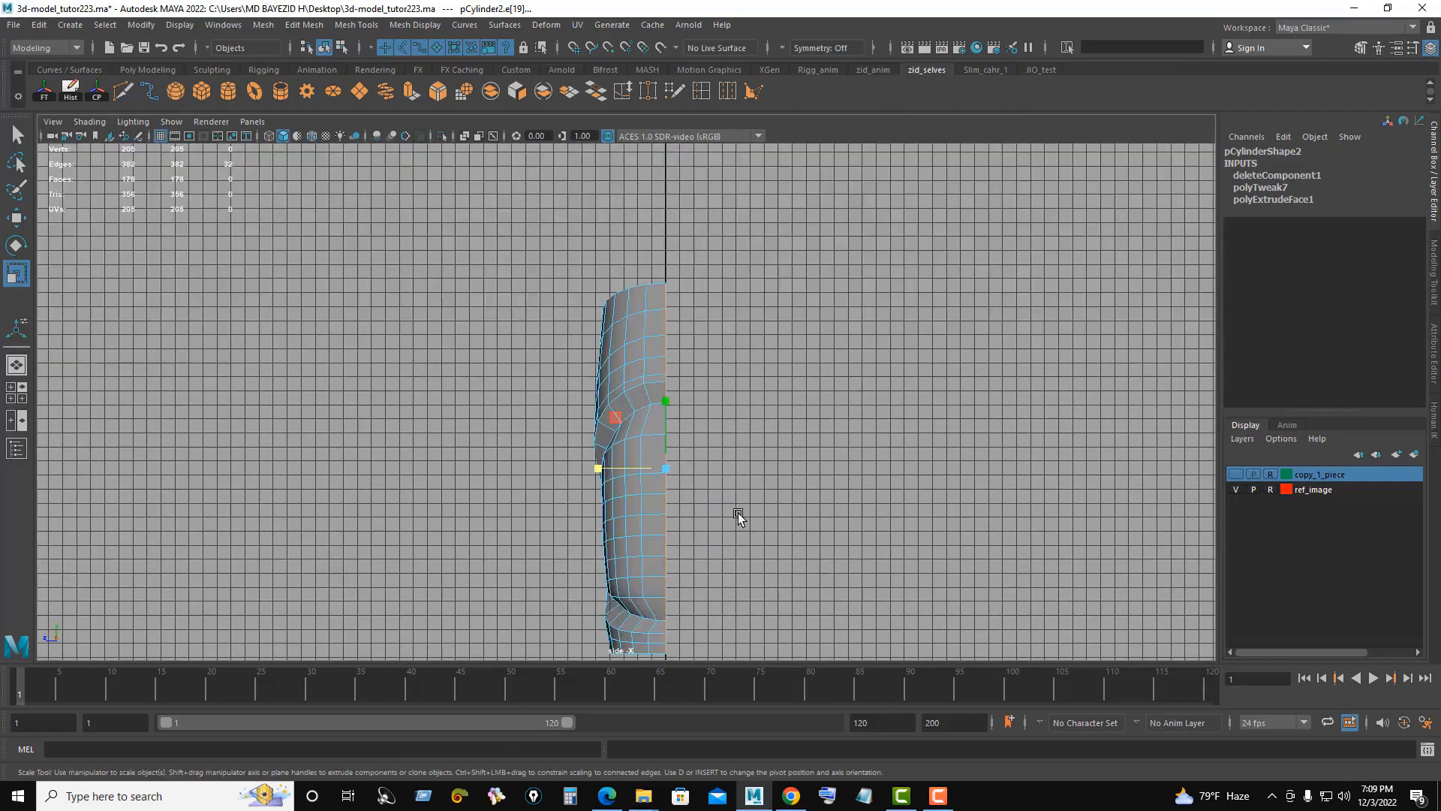
right_click_drag(807, 492, 924, 555, "alt")
key("w")
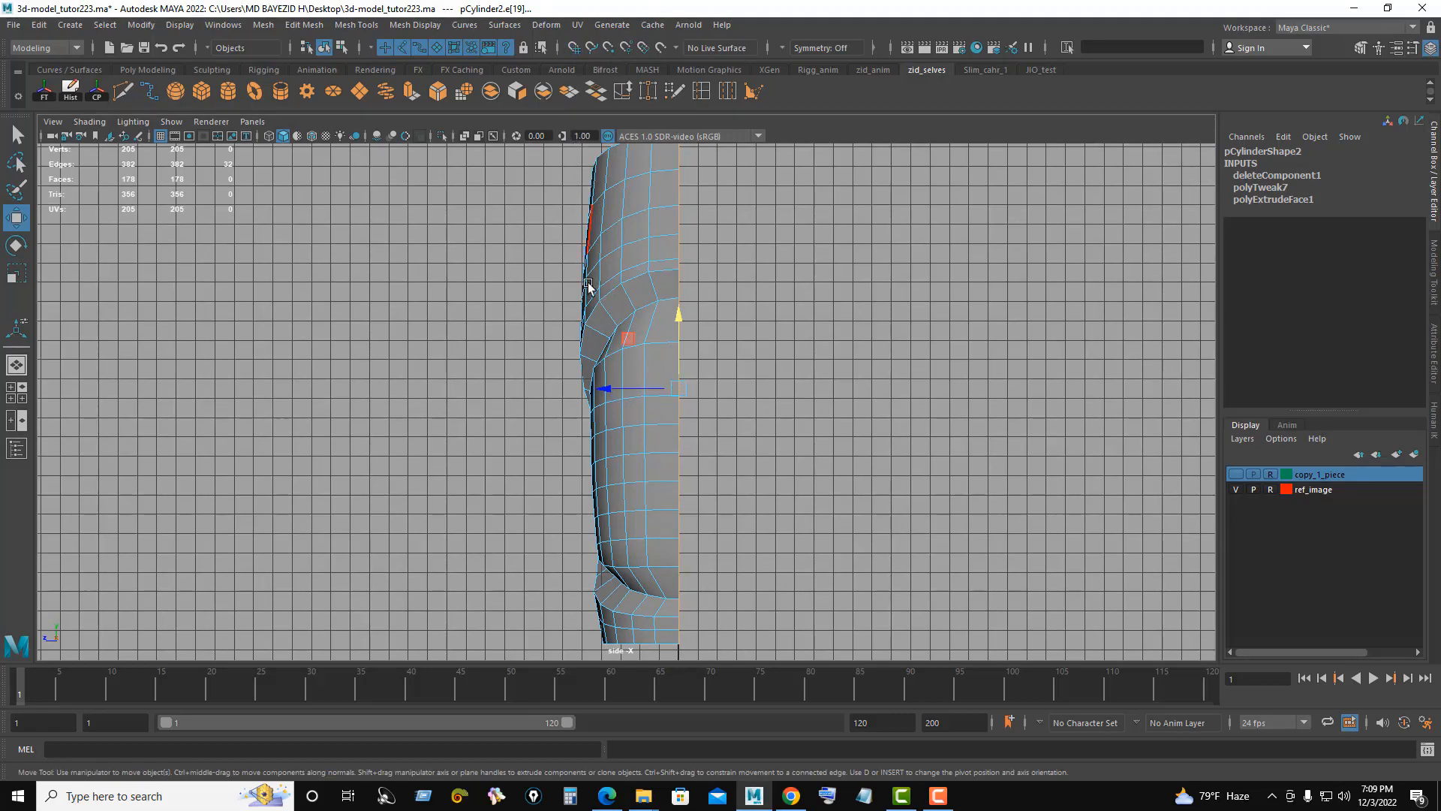
left_click_drag(604, 388, 678, 419)
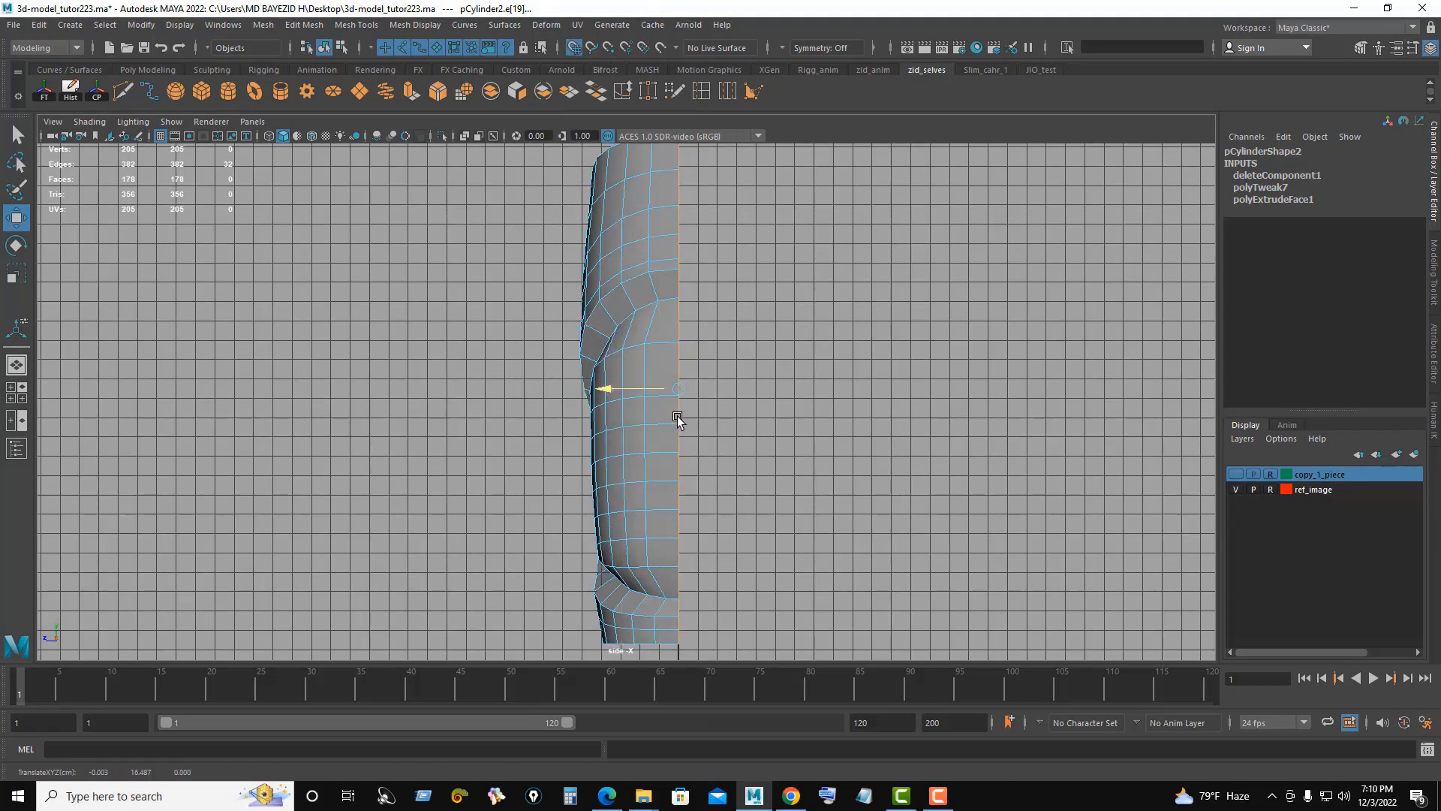
Step: Inspect the whole mesh in object mode with smooth preview from several angles, and return to the unsmoothed display
key("space")
key("space")
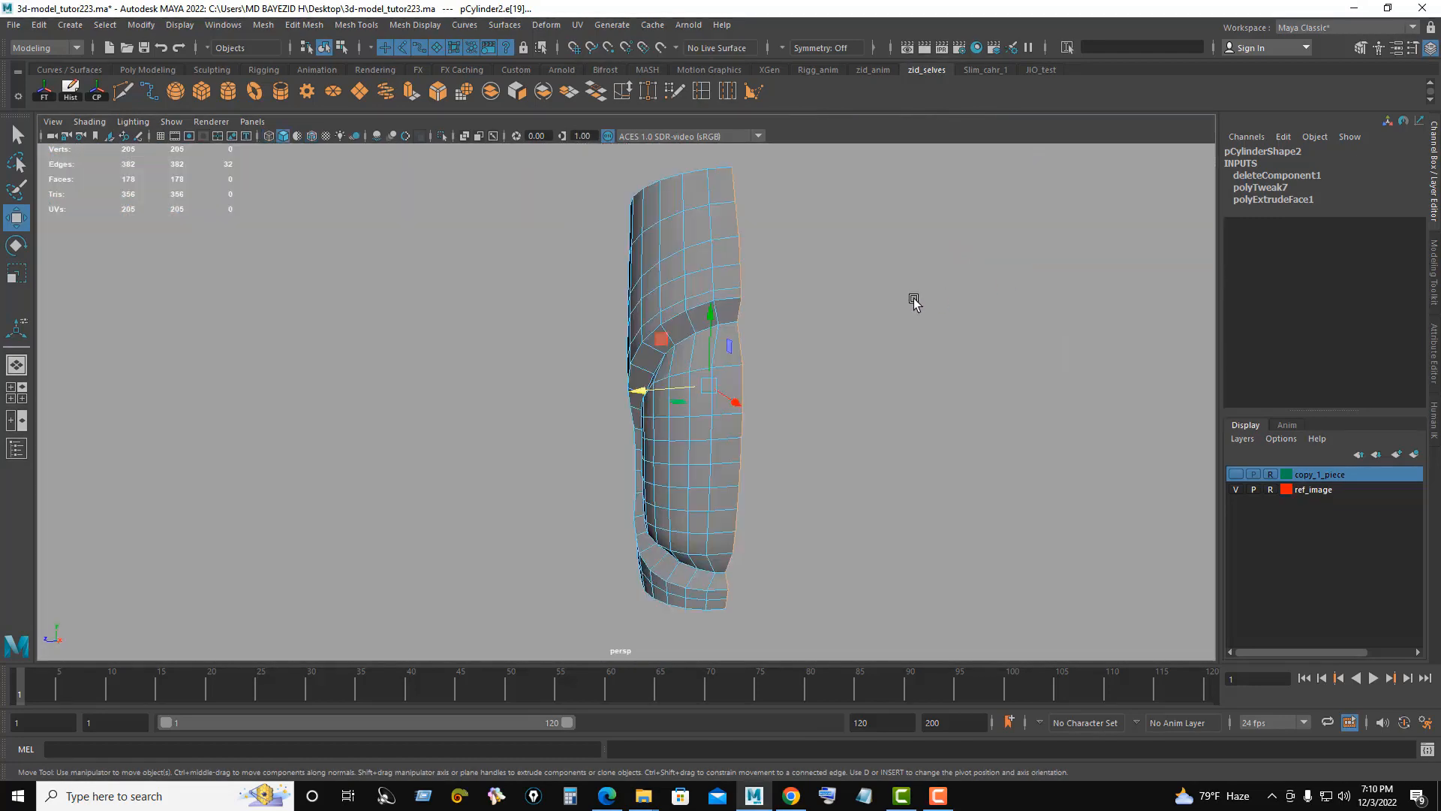
left_click_drag(911, 300, 843, 232, "alt")
right_click_drag(843, 232, 870, 224)
left_click_drag(870, 224, 752, 316, "alt")
left_click(752, 316)
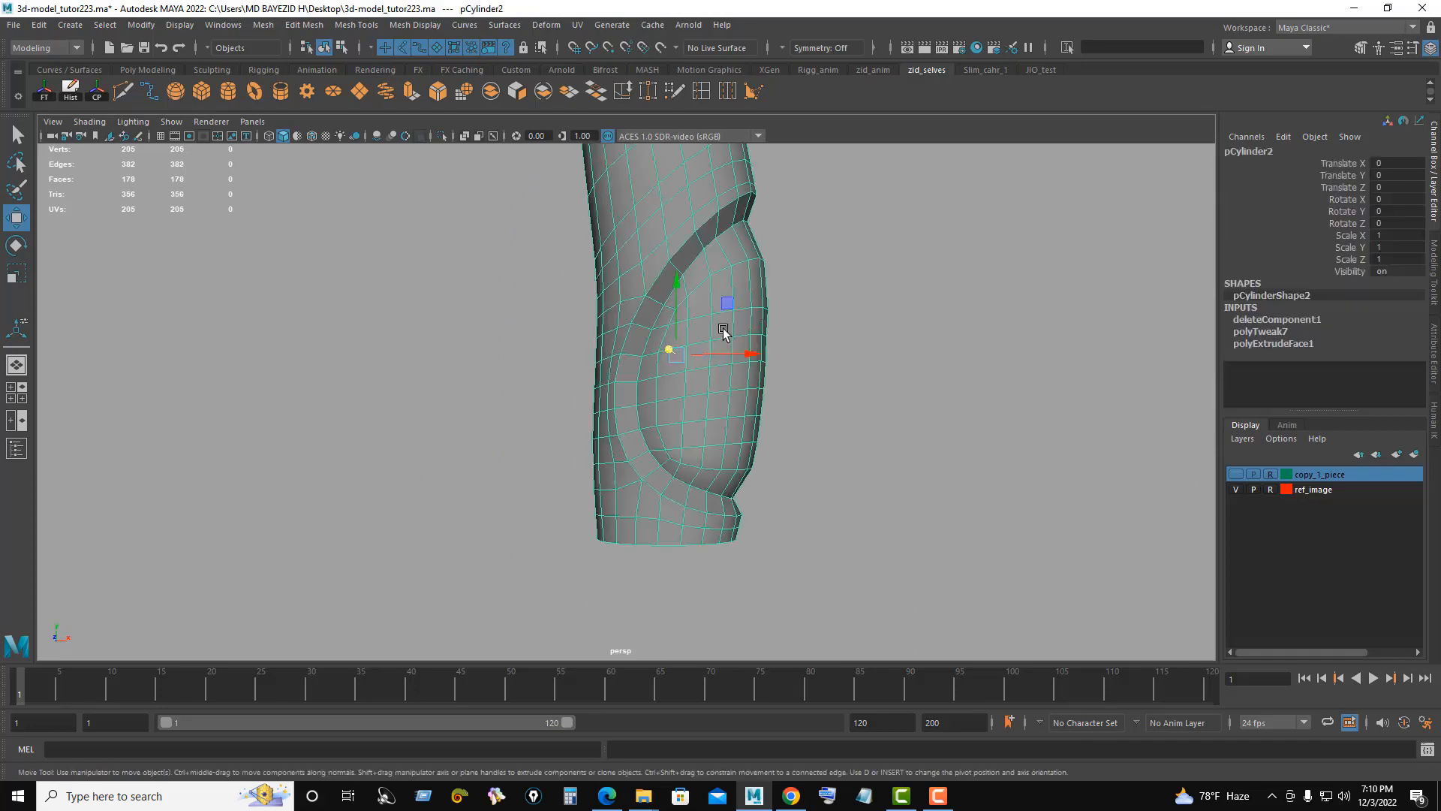
key("3")
left_click(849, 346)
left_click_drag(879, 357, 656, 386, "alt")
left_click(672, 367)
key("1")
Step: Show the copy_1_piece layer and compare the edited mesh with the red cylinder from different angles
left_click(1237, 476)
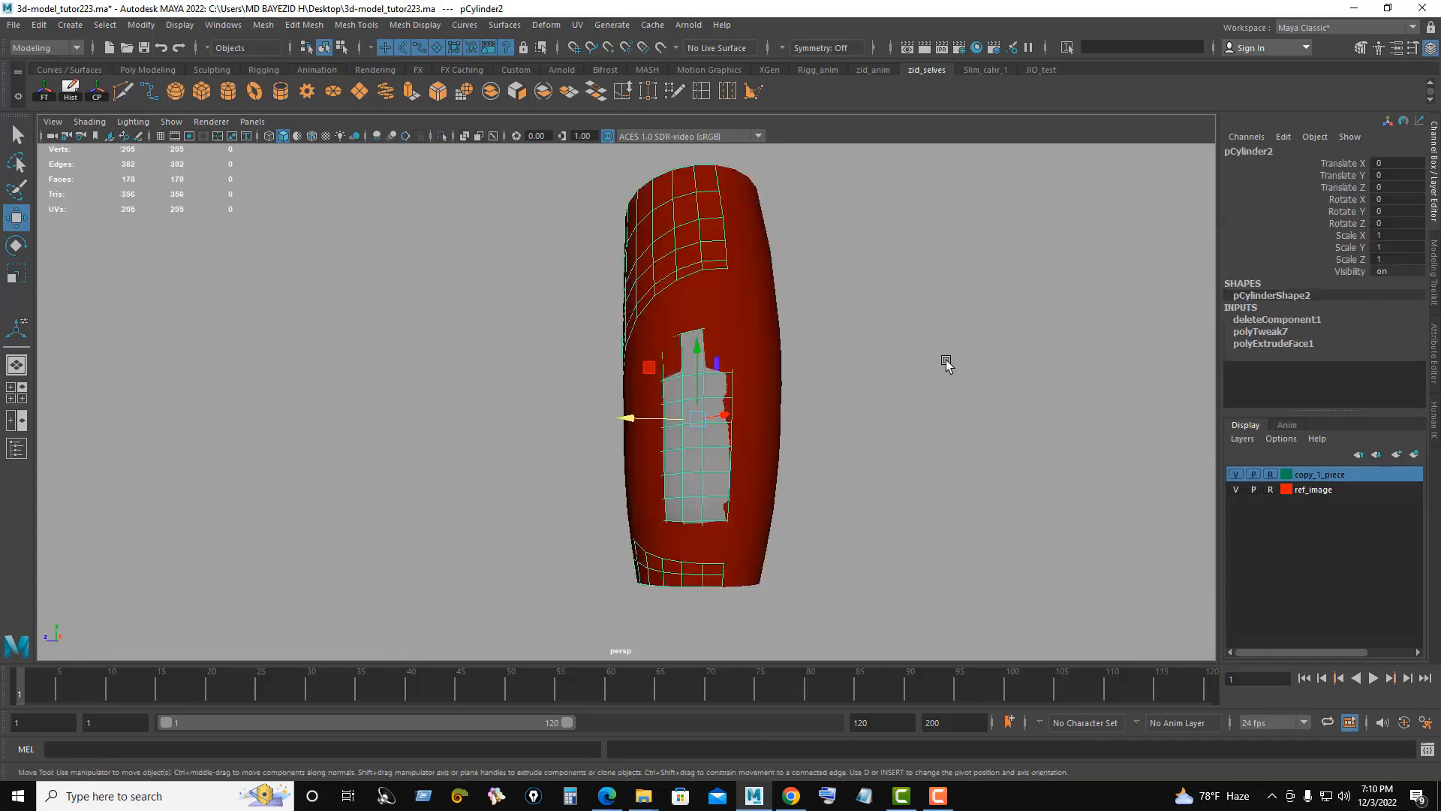
left_click(947, 364)
left_click_drag(819, 383, 773, 405, "alt")
right_click_drag(773, 405, 822, 409, "alt")
middle_click_drag(822, 409, 827, 332, "alt")
left_click(763, 327)
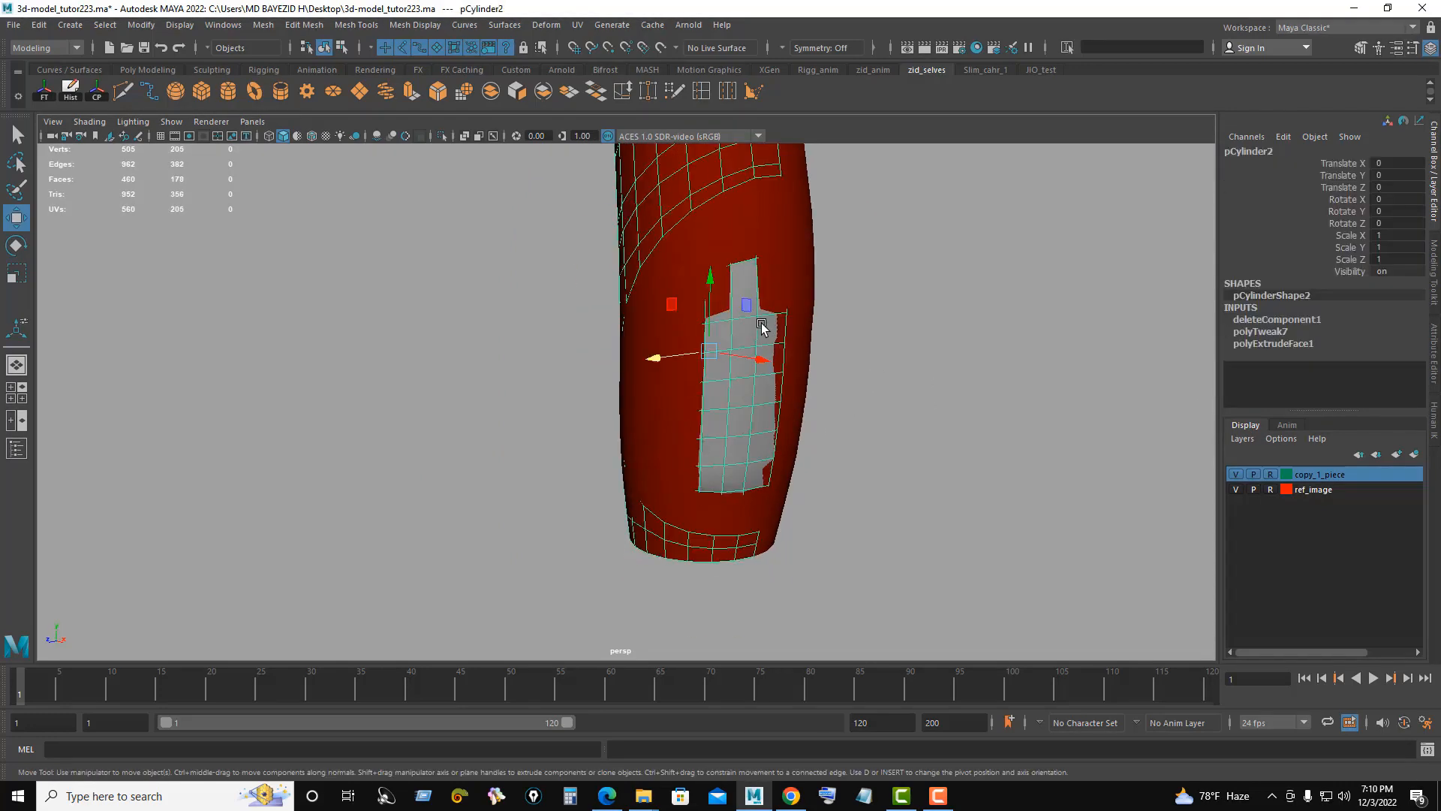
left_click_drag(797, 435, 814, 354, "alt")
middle_click_drag(813, 354, 792, 436, "alt")
right_click_drag(791, 436, 805, 439, "alt")
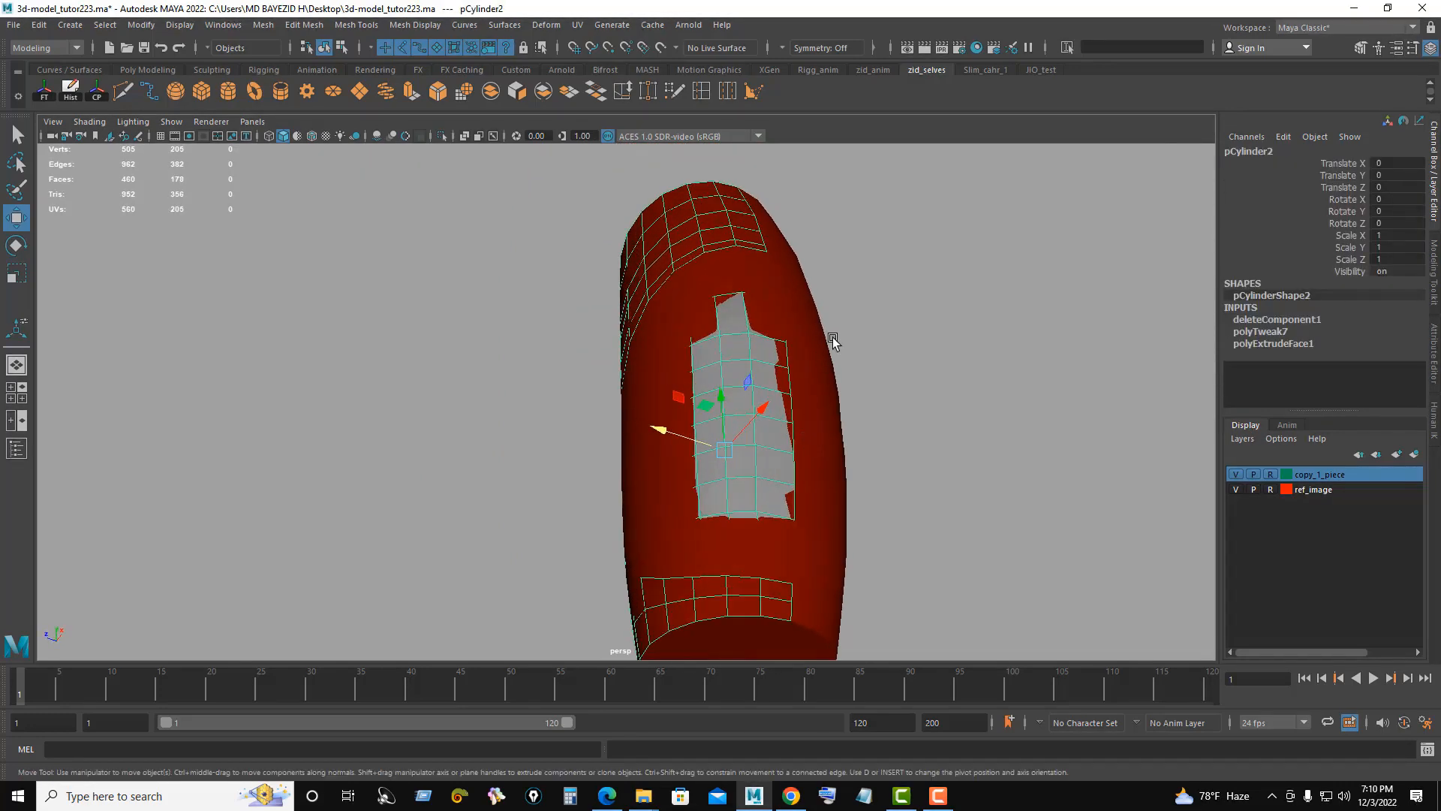
Step: Select the inner vertical edge columns of the protruding panel in turn and adjust their depth relative to the red cylinder
right_click_drag(831, 338, 817, 304)
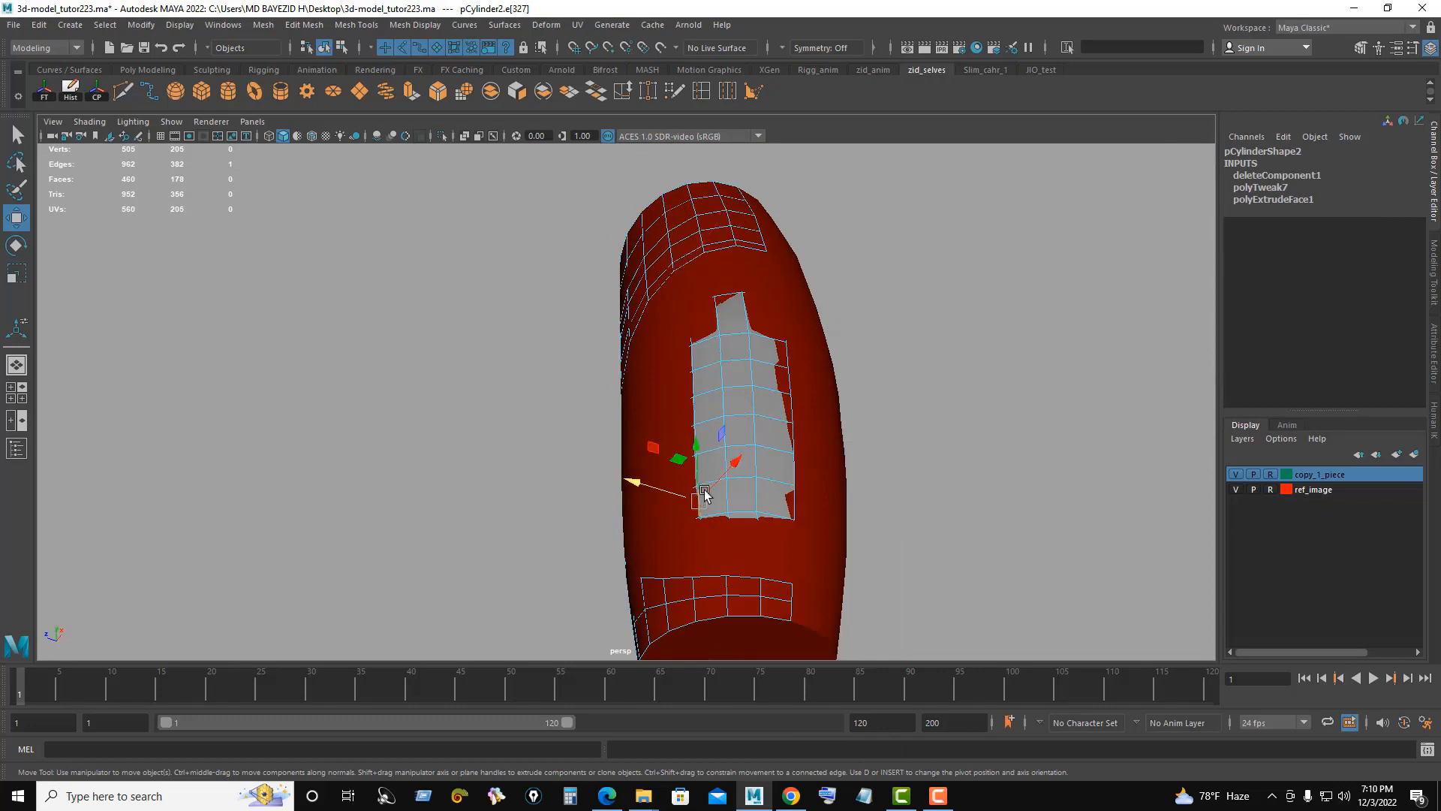
key("q")
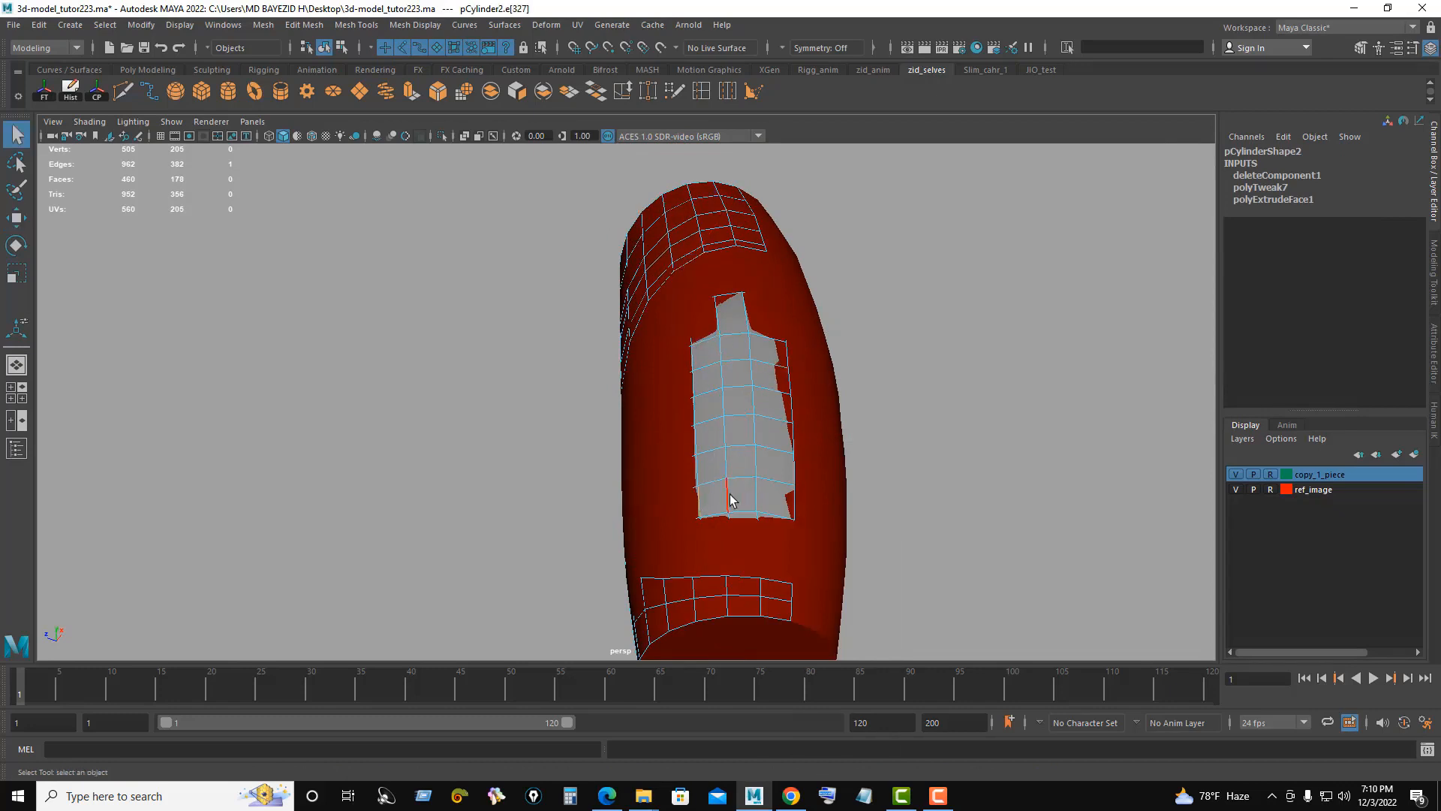
key("w")
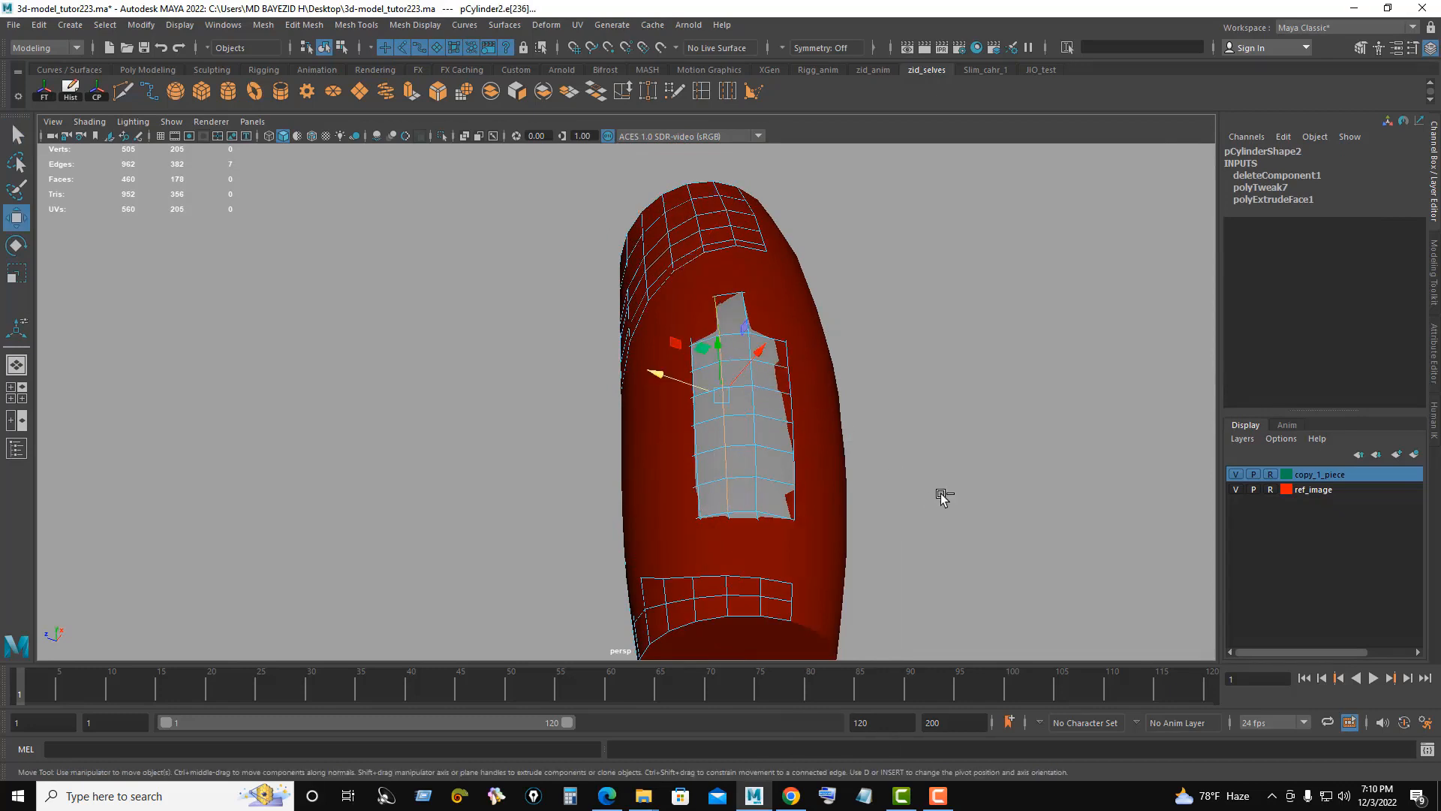
left_click_drag(942, 491, 746, 520, "alt")
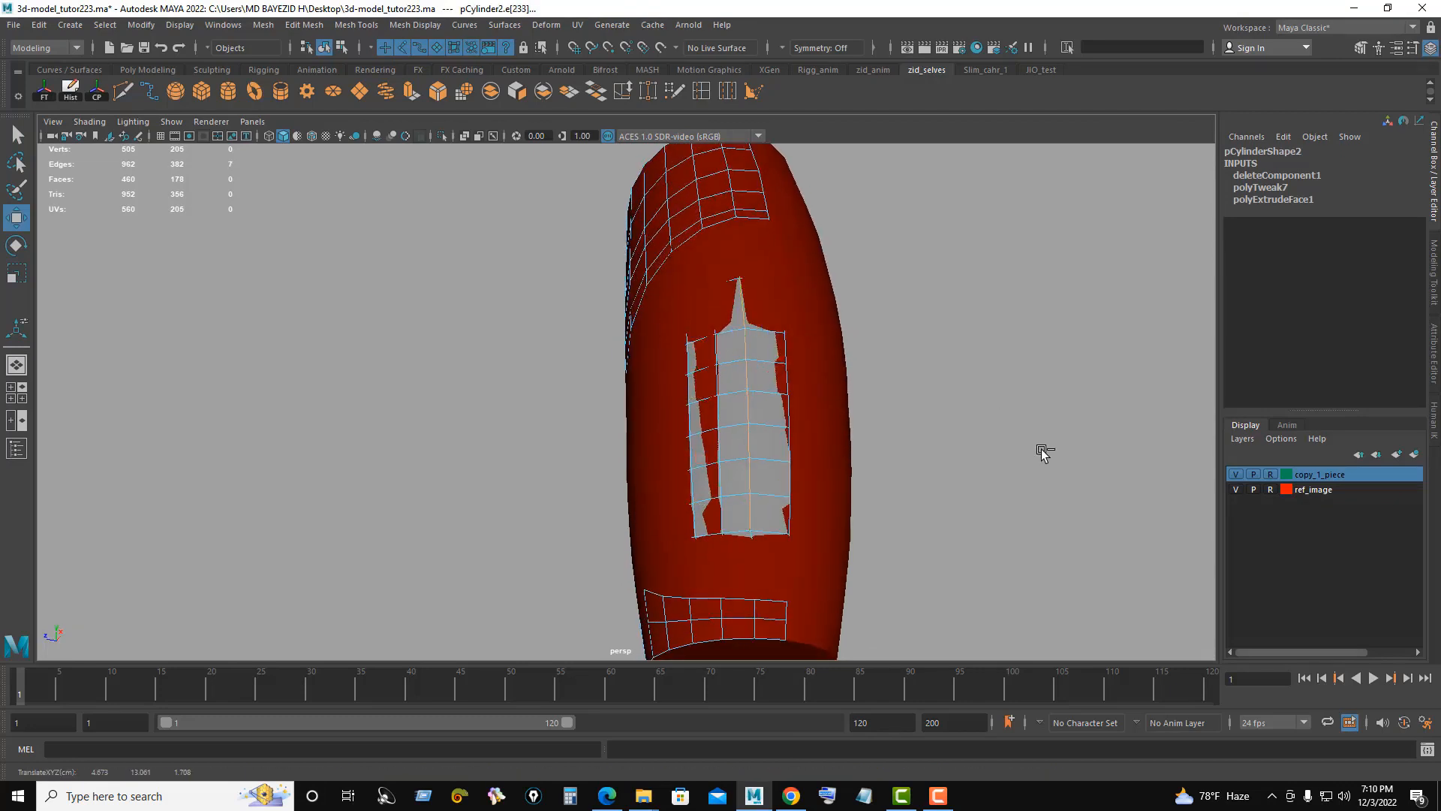
Step: Switch to vertex editing and adjust the vertex near the lower end of the panel against the red cylinder's surface
left_click_drag(1039, 451, 843, 482, "alt")
scroll(863, 488, "up", 3)
right_click_drag(841, 518, 1102, 554, "alt")
right_click_drag(1097, 386, 1029, 389)
left_click(771, 517)
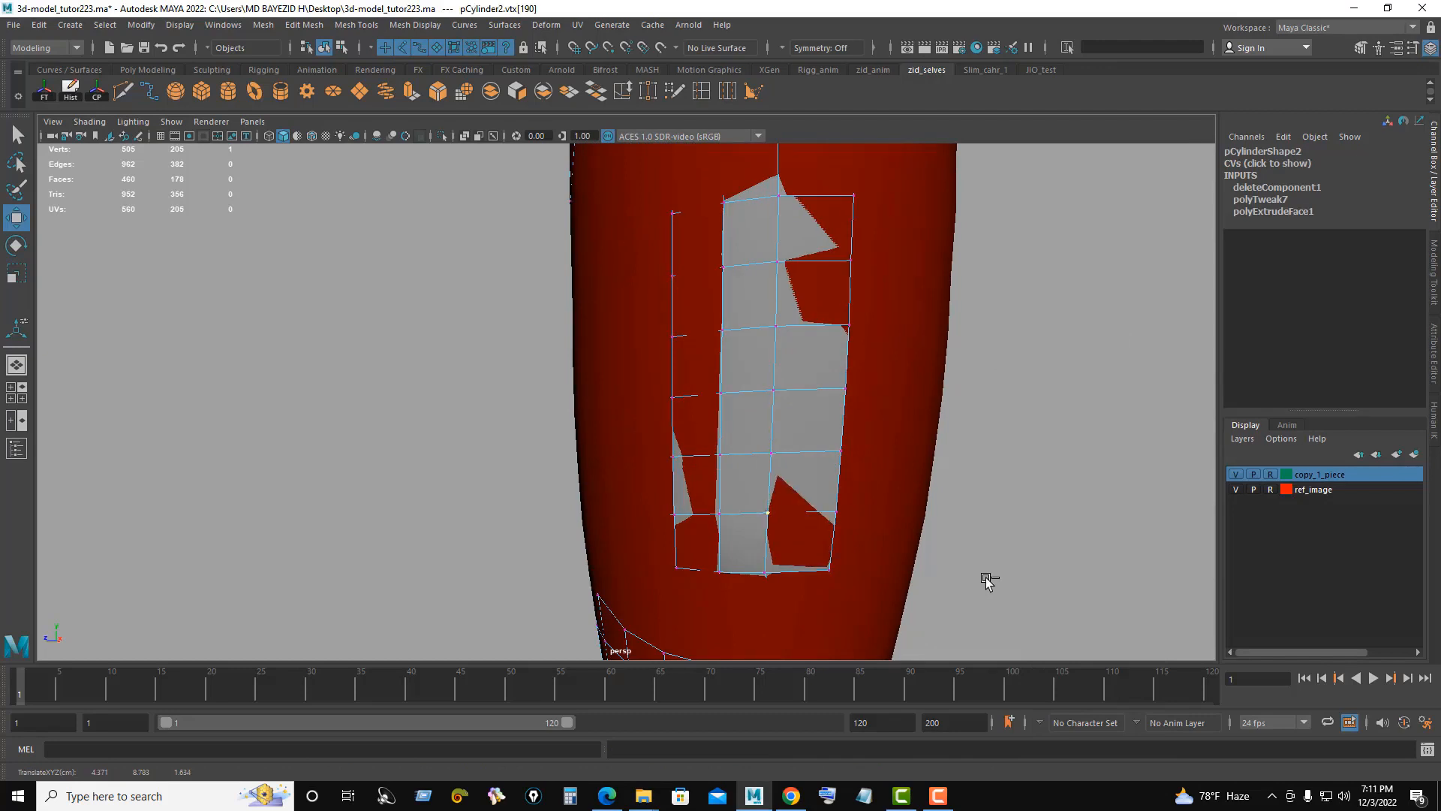
Step: Move the vertices at the panel's lower end one at a time so they sit just beneath the red cylinder's surface
left_click(768, 574)
key("ctrl+z")
key("ctrl+z")
key("ctrl+z")
key("ctrl+z")
key("ctrl+z")
key("ctrl+z")
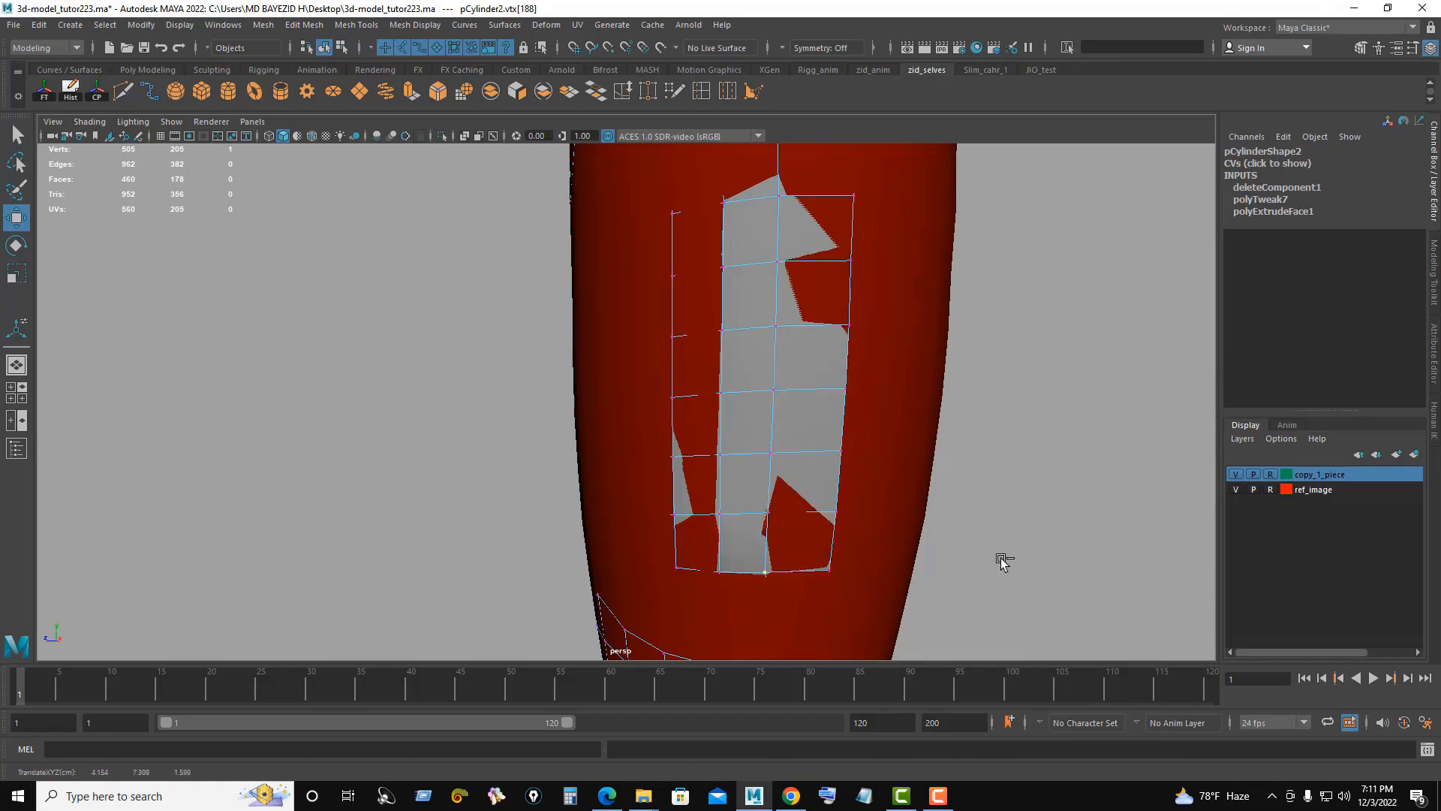
key("ctrl+z")
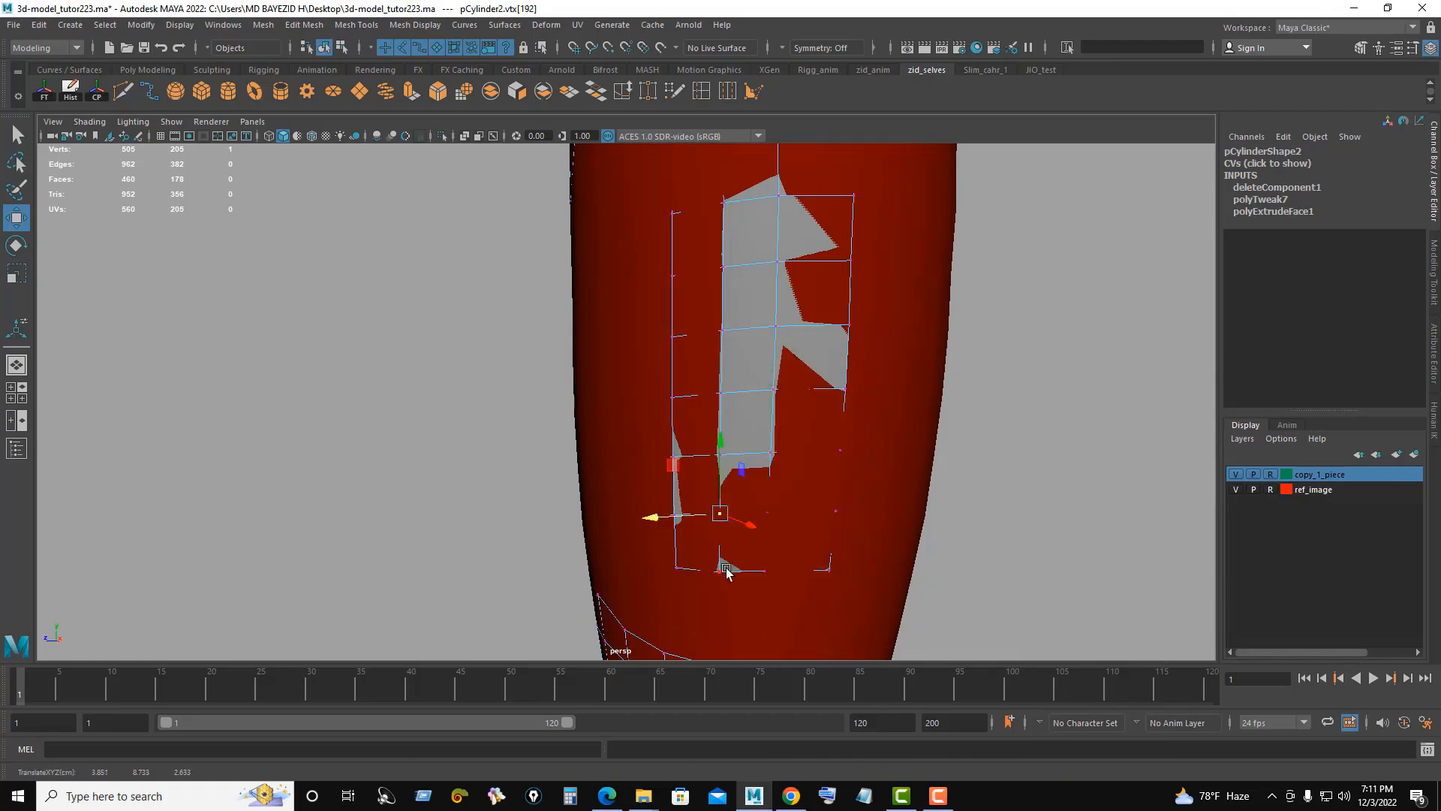
left_click(1051, 570)
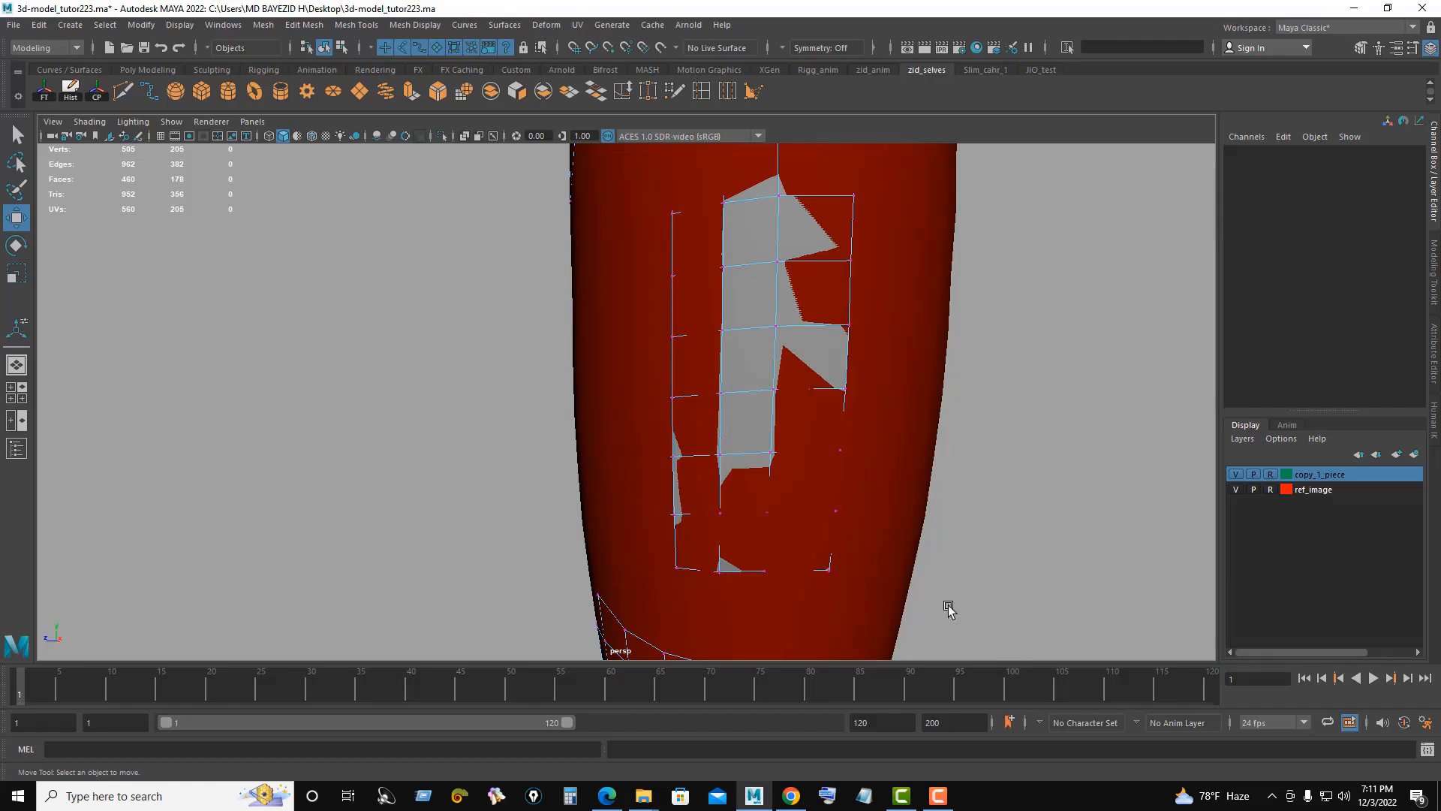
left_click(729, 573)
scroll(1021, 585, "up", 2)
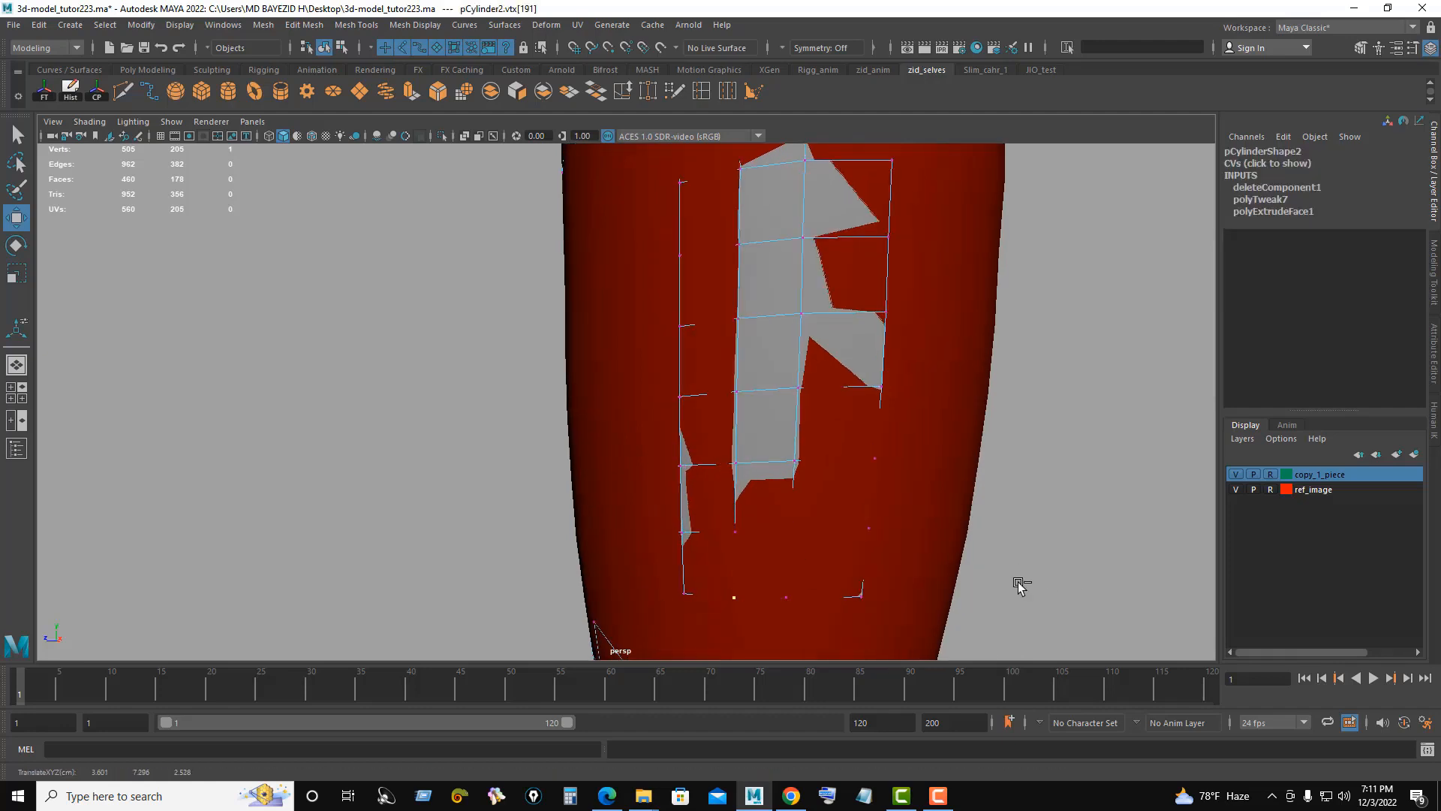
Step: Push the mid-height vertices of the panel's central column back to the red cylinder's surface
key("ctrl+z")
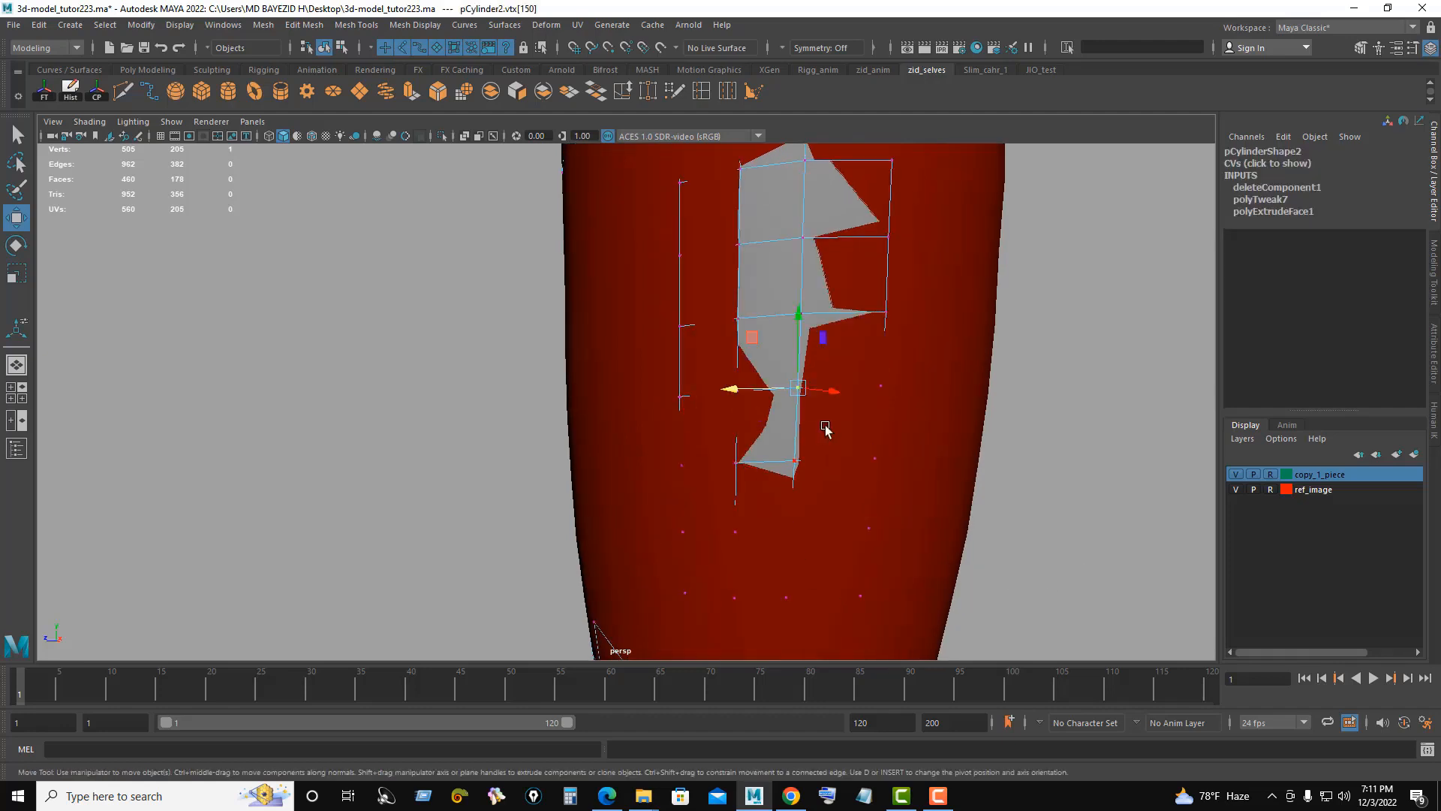
key("ctrl+z")
key("ctrl+z")
key("ctrl+z")
key("ctrl+z")
key("ctrl+z")
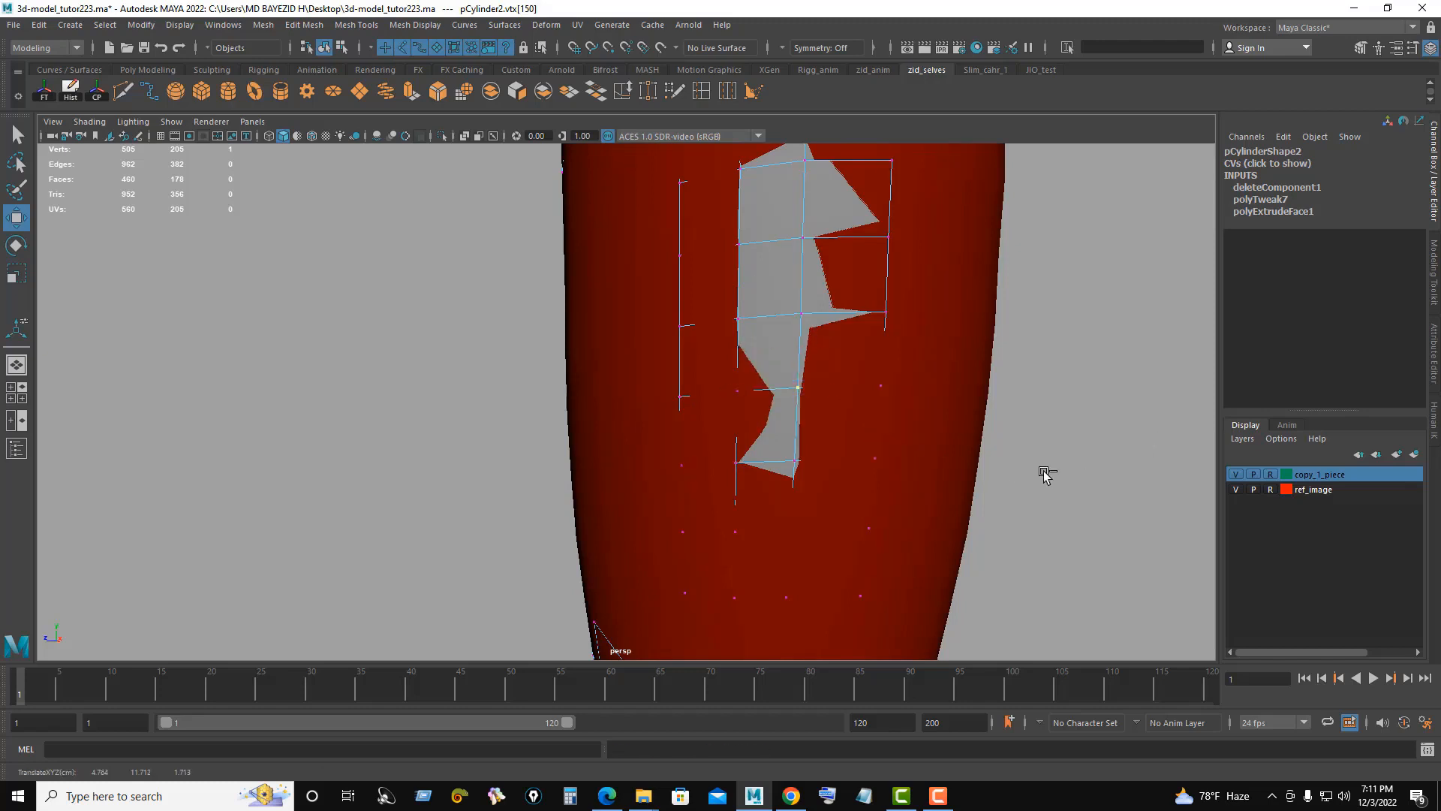
key("ctrl+z")
key("ctrl+z")
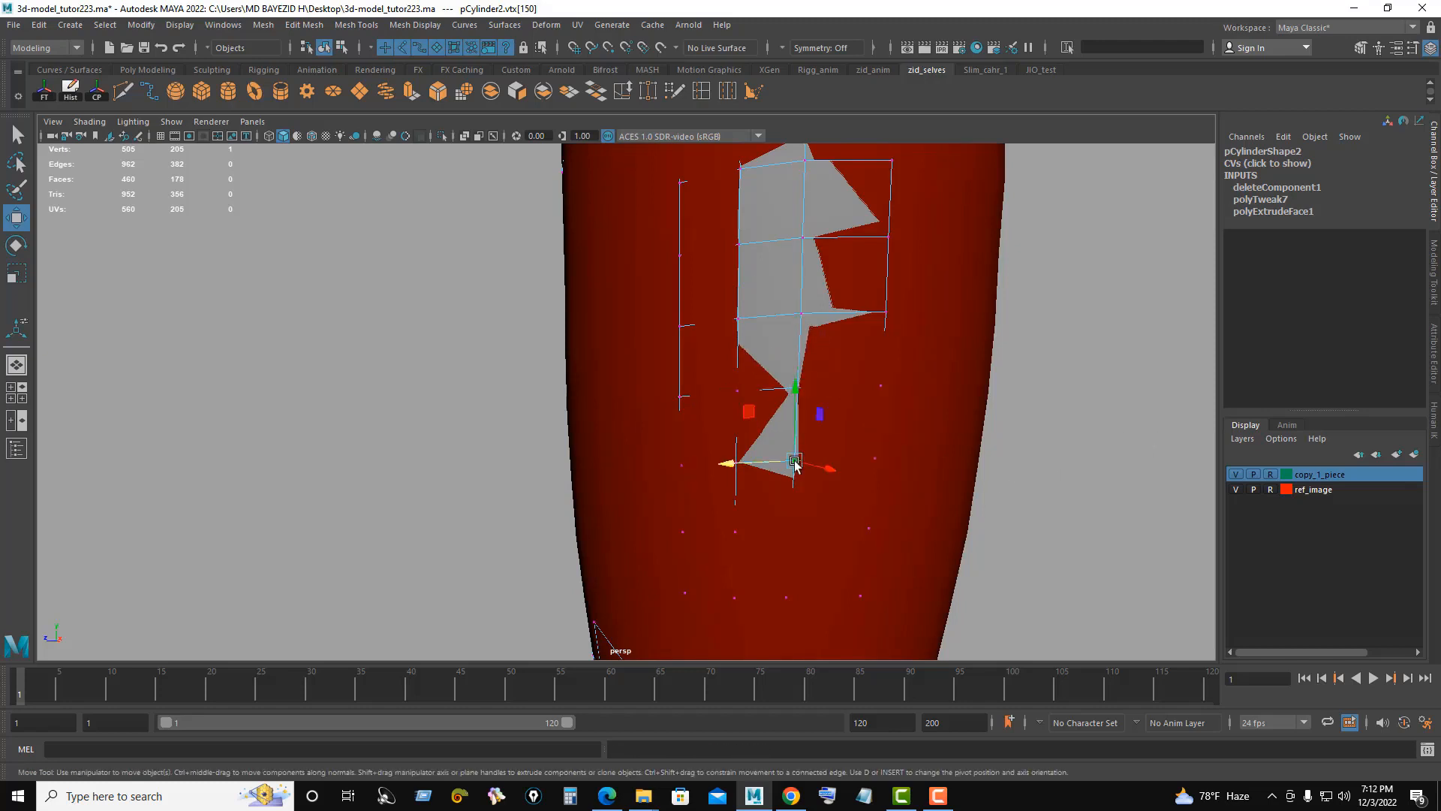
Step: Adjust the mid-height vertices of the panel's outer columns against the red cylinder's surface
key("ctrl+z")
key("ctrl+z")
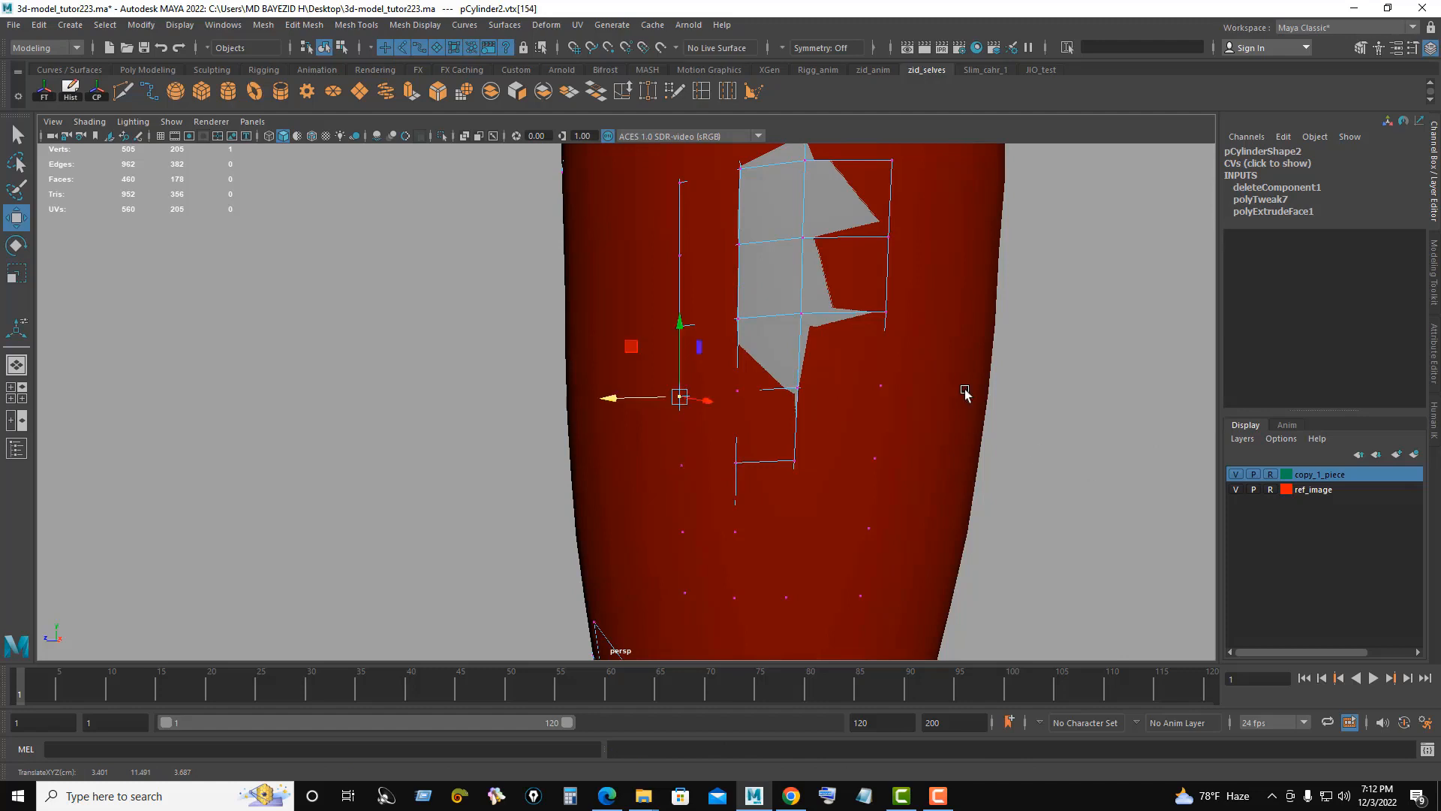
key("ctrl+z")
key("ctrl+z")
key("ctrl+z")
key("ctrl+z")
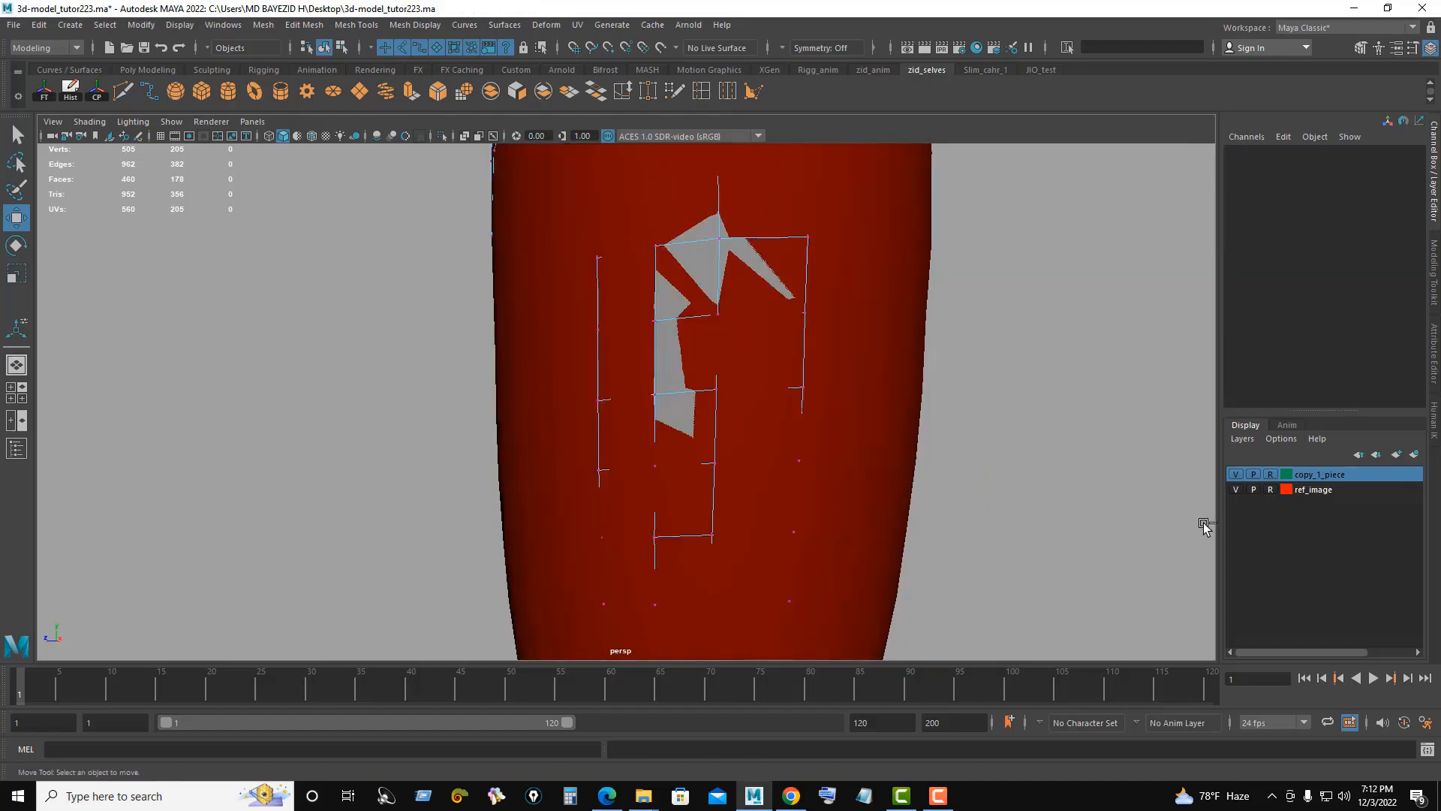
Step: Move the upper vertices of the panel's inner columns one by one until their faces no longer protrude through the red cylinder
left_click(656, 322)
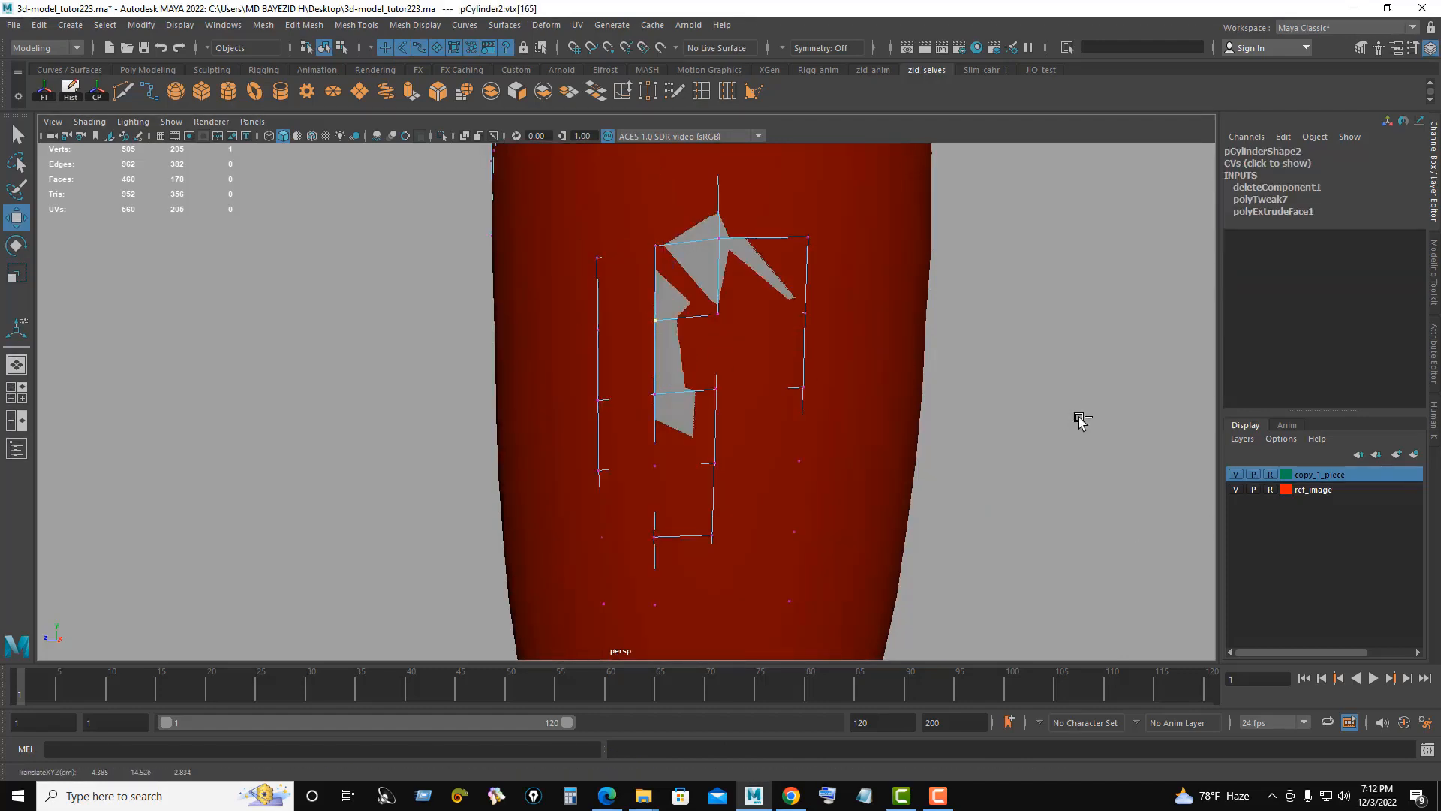
key("ctrl+z")
key("ctrl+z")
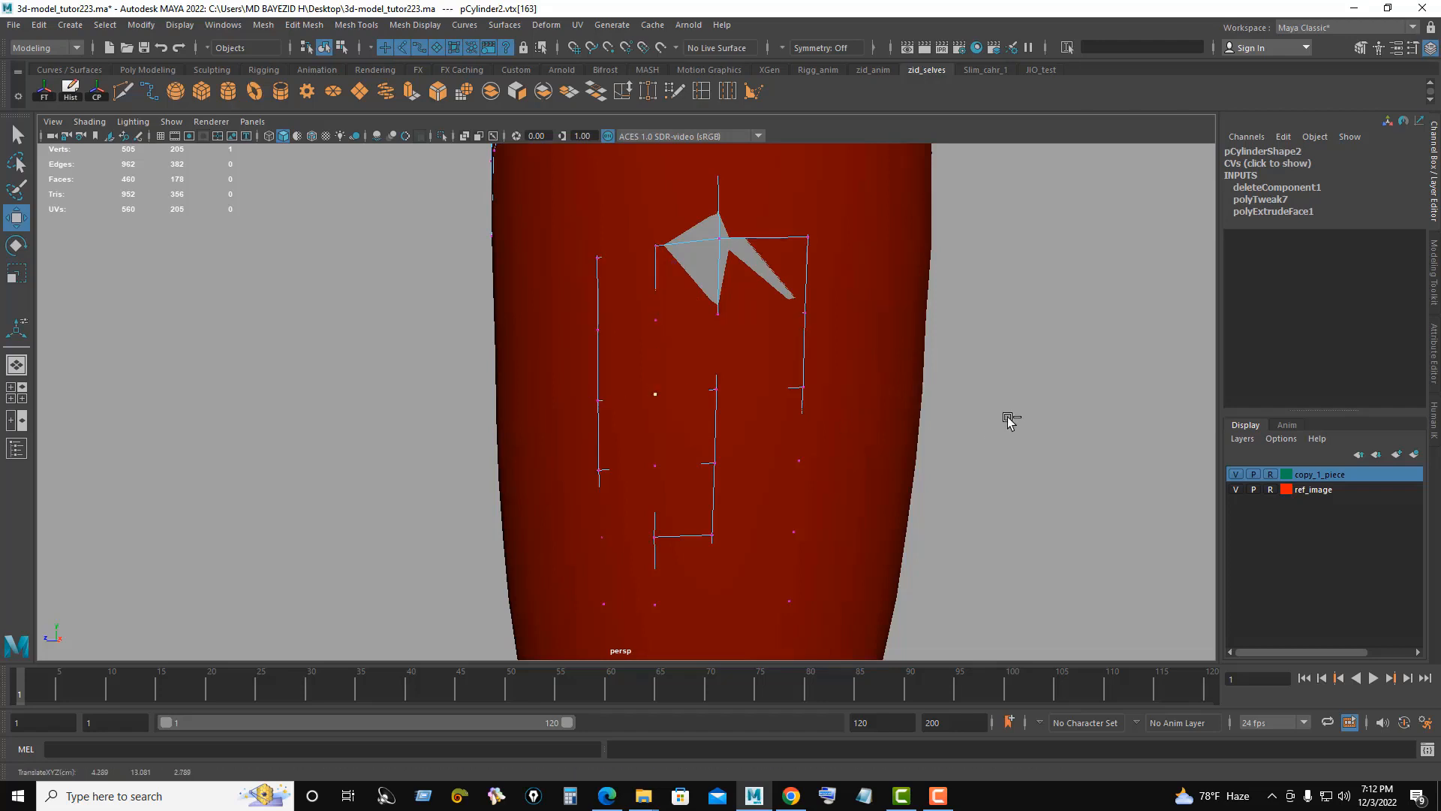
key("ctrl+z")
key("ctrl+z")
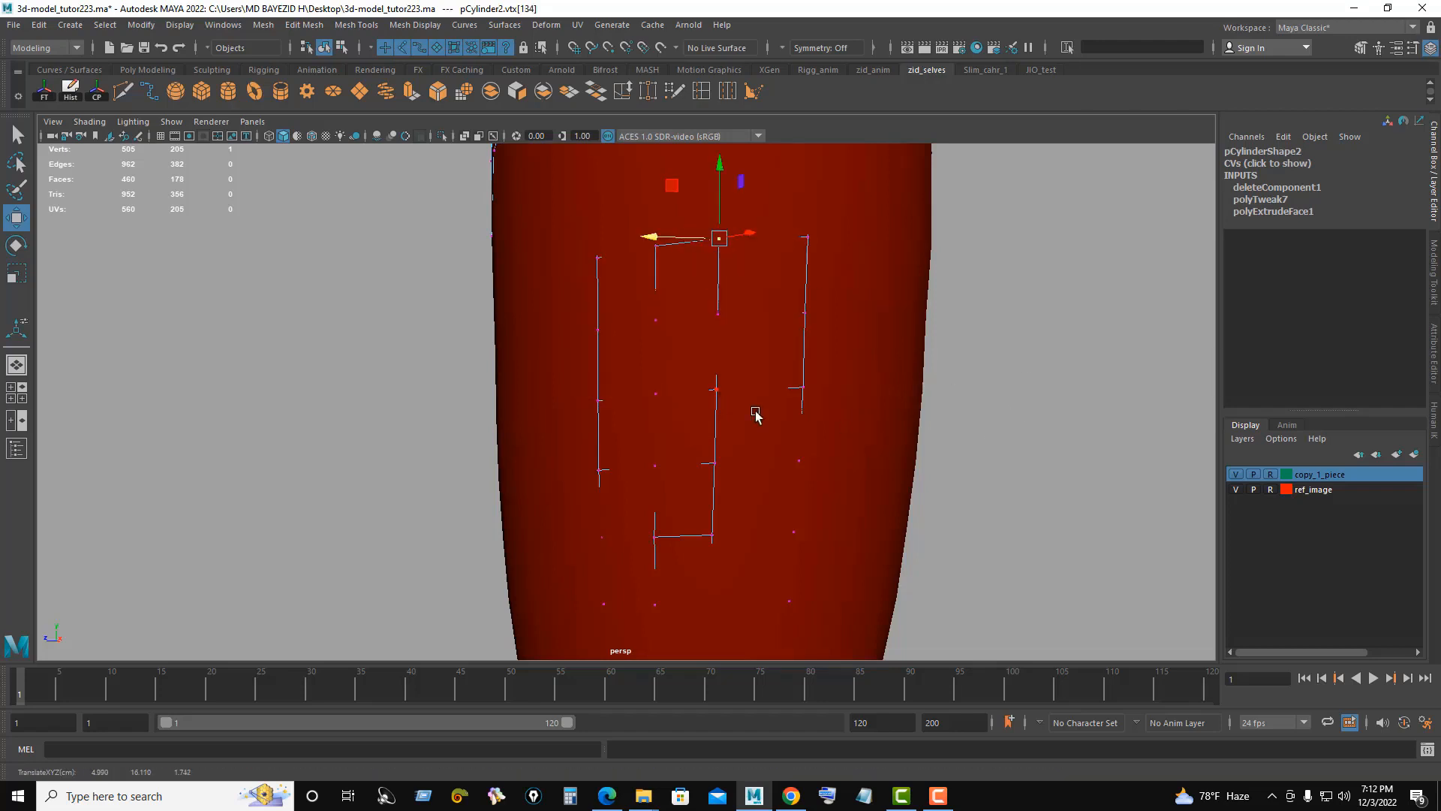
Step: Fine-tune the remaining upper and side vertices of the panel so they lie close to the red cylinder's surface
middle_click_drag(756, 416, 721, 428, "alt")
right_click_drag(721, 428, 948, 382, "alt")
key("ctrl+z")
key("ctrl+z")
key("ctrl+z")
key("ctrl+z")
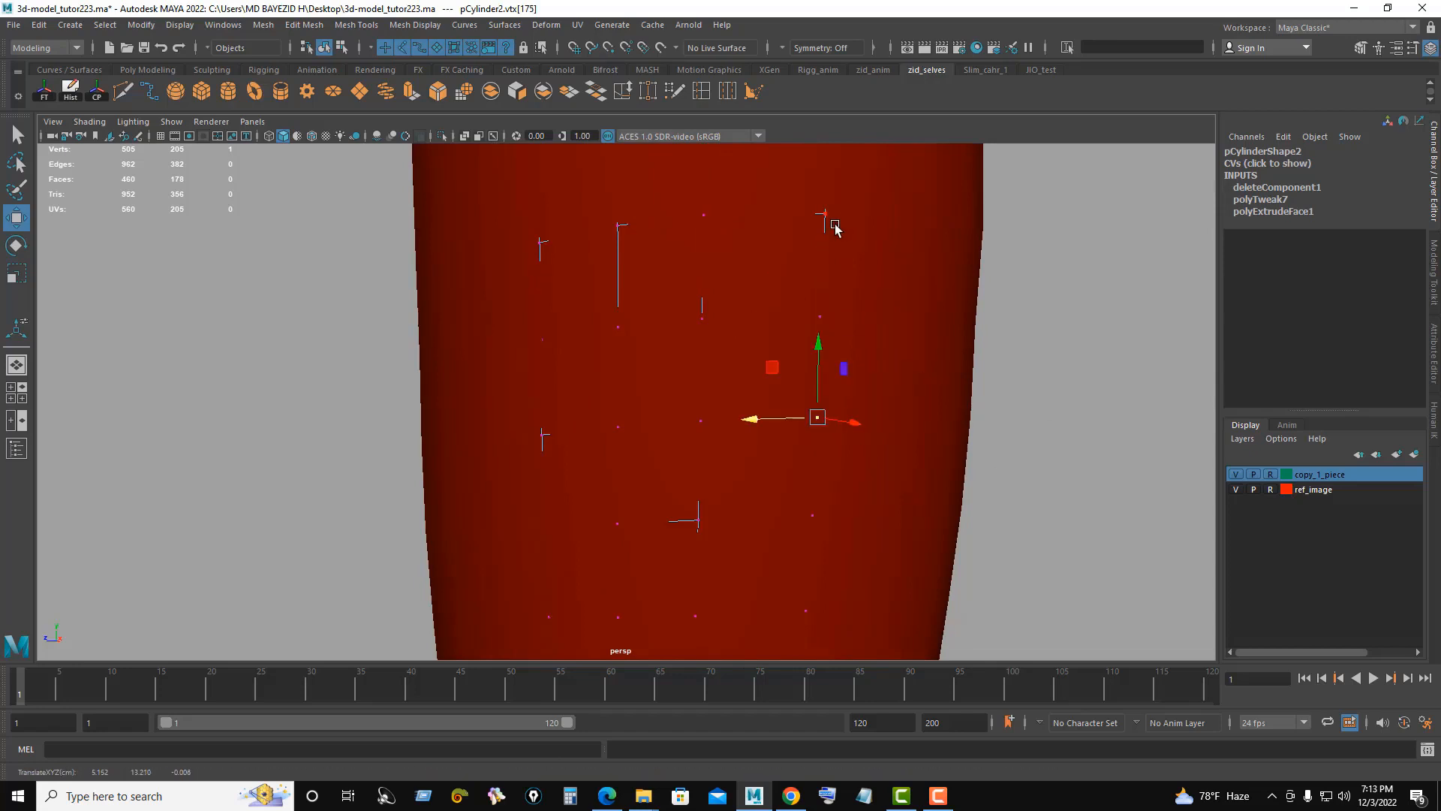
key("ctrl+z")
left_click(701, 521)
Step: Return the mesh to object mode and hide the copy_1_piece layer
middle_click_drag(871, 548, 867, 357, "alt")
right_click_drag(1088, 498, 756, 450, "alt")
right_click(870, 391)
left_click(931, 360)
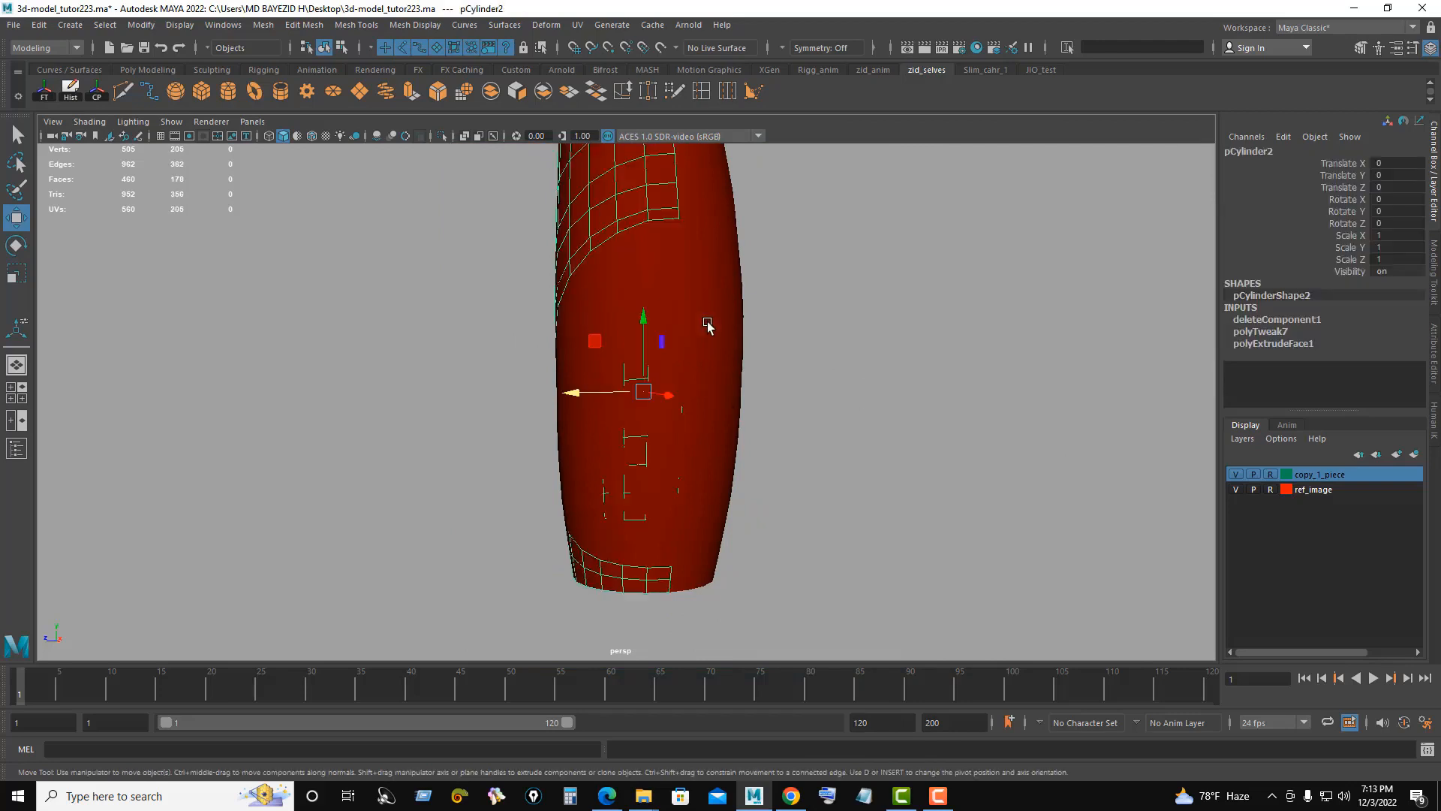
left_click(1236, 475)
left_click(947, 435)
Step: Check the half mesh in smooth preview from different angles, restore the unsmoothed display, and save the scene
left_click_drag(627, 424, 584, 458, "alt")
left_click(617, 453)
key("3")
left_click(894, 439)
left_click_drag(891, 434, 676, 407, "alt")
left_click(676, 407)
key("1")
key("ctrl+s")
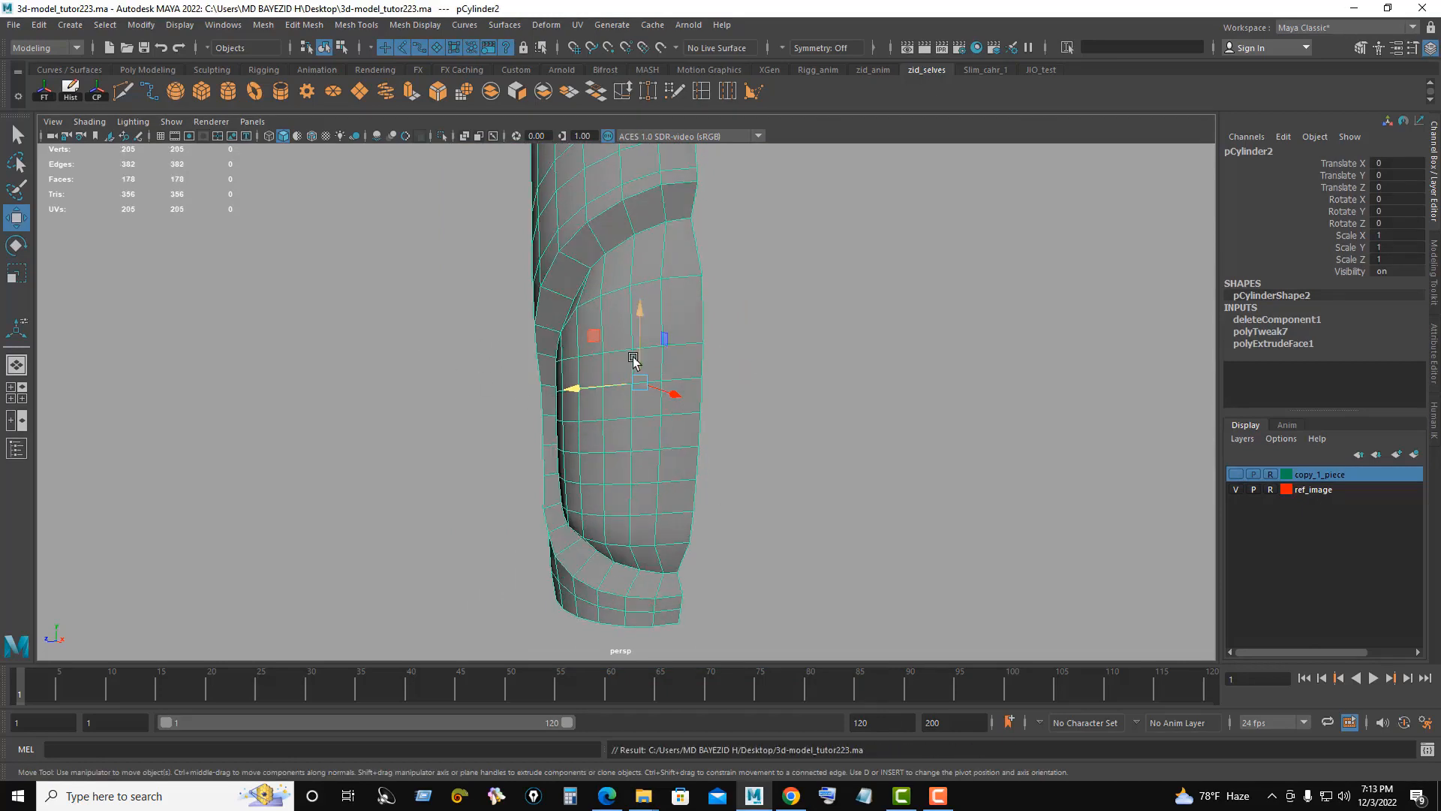
Step: Duplicate the half mesh, group the duplicate, and mirror the group with a Scale Z of -1
left_click(33, 28)
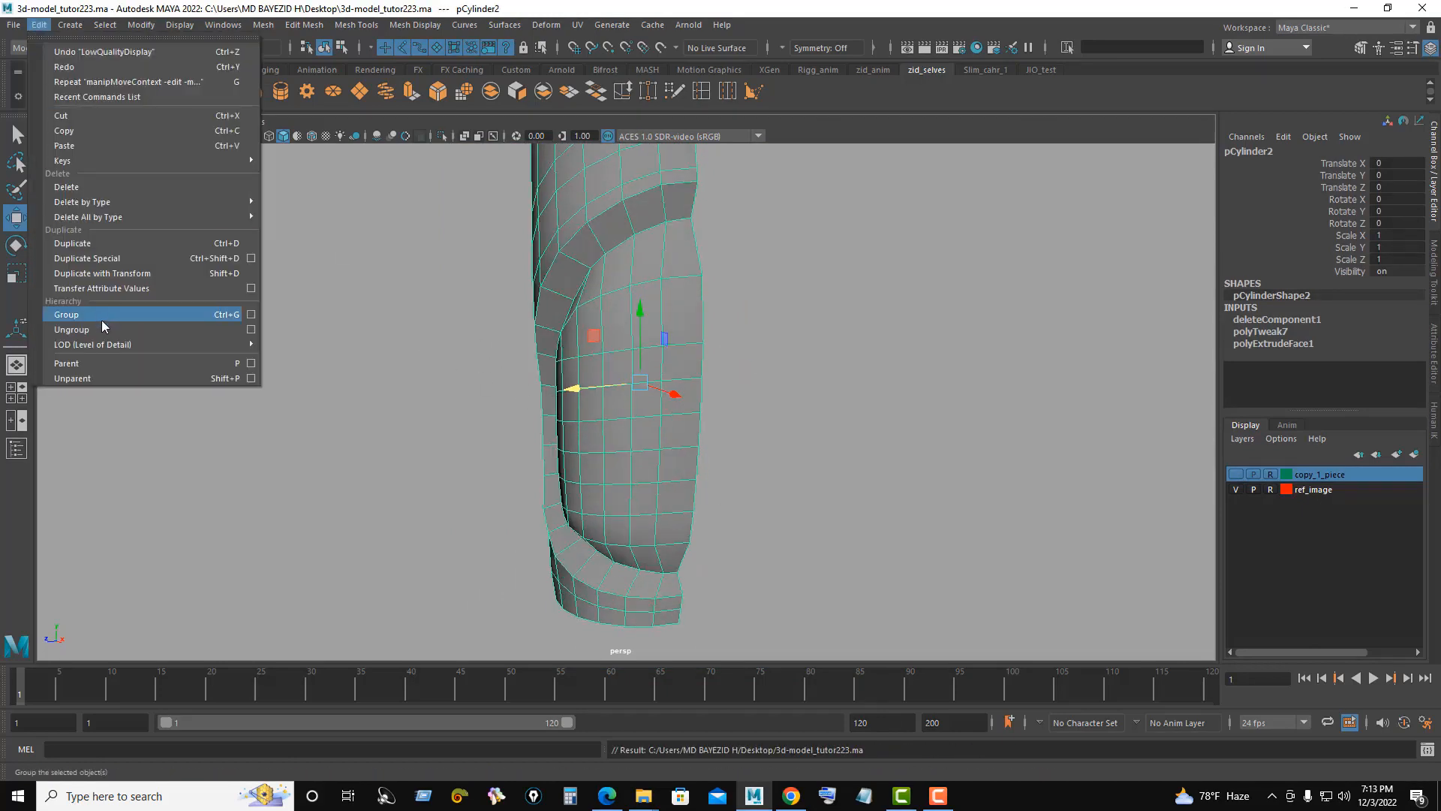
left_click(102, 320)
left_click(39, 25)
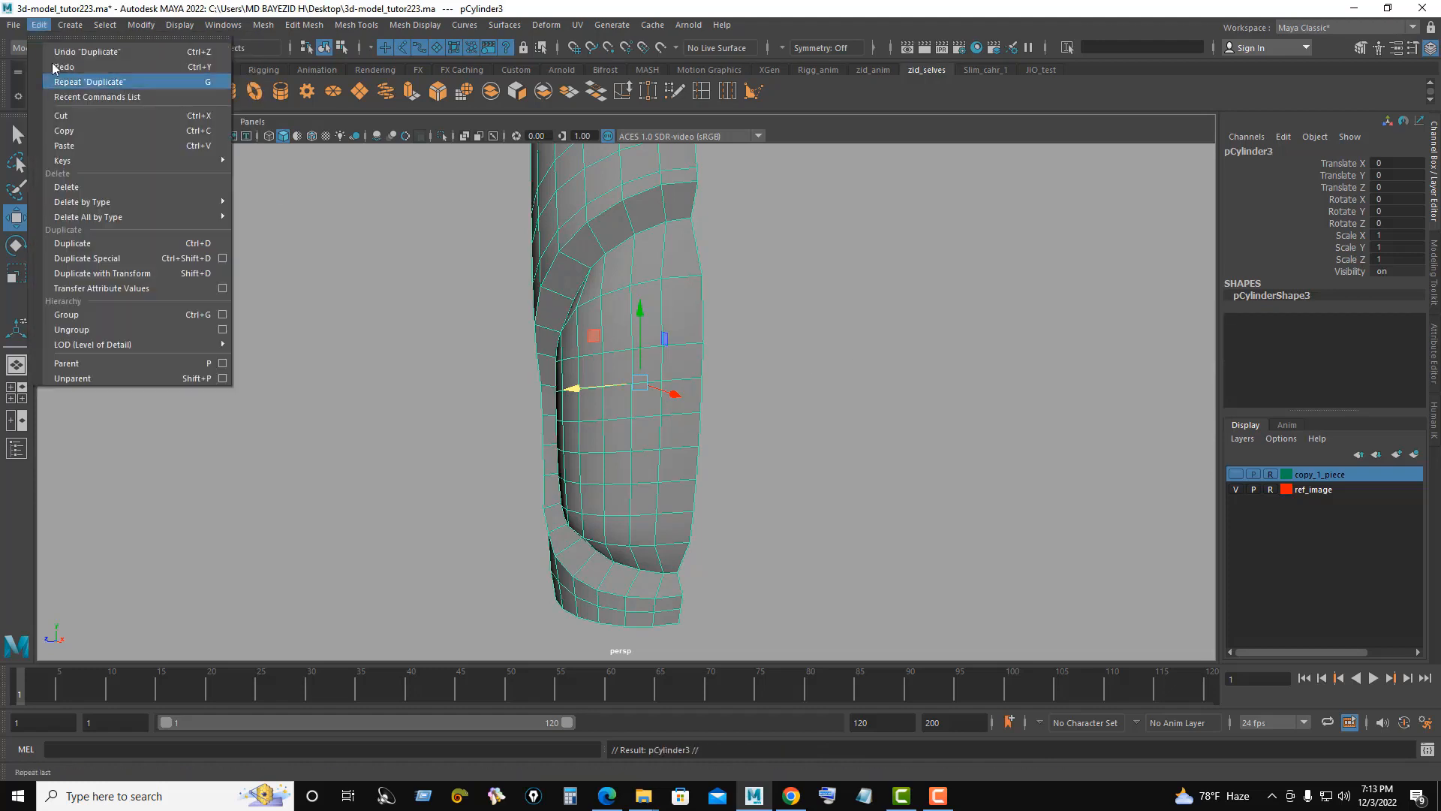
left_click(83, 321)
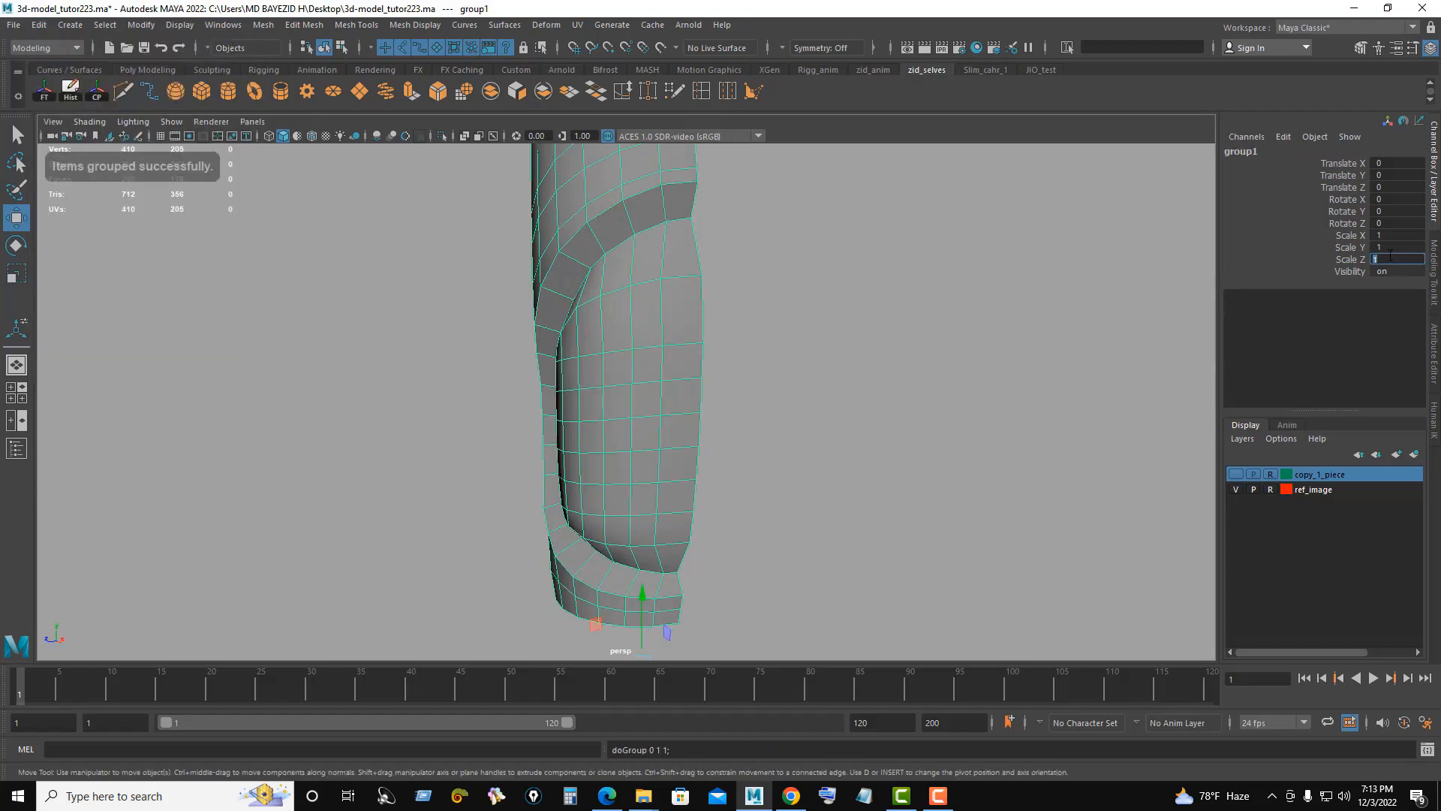
type("-1")
key("Return")
left_click_drag(764, 392, 715, 383, "alt")
Step: Select the original half and its mirrored copy and combine them into one mesh
left_click(829, 425)
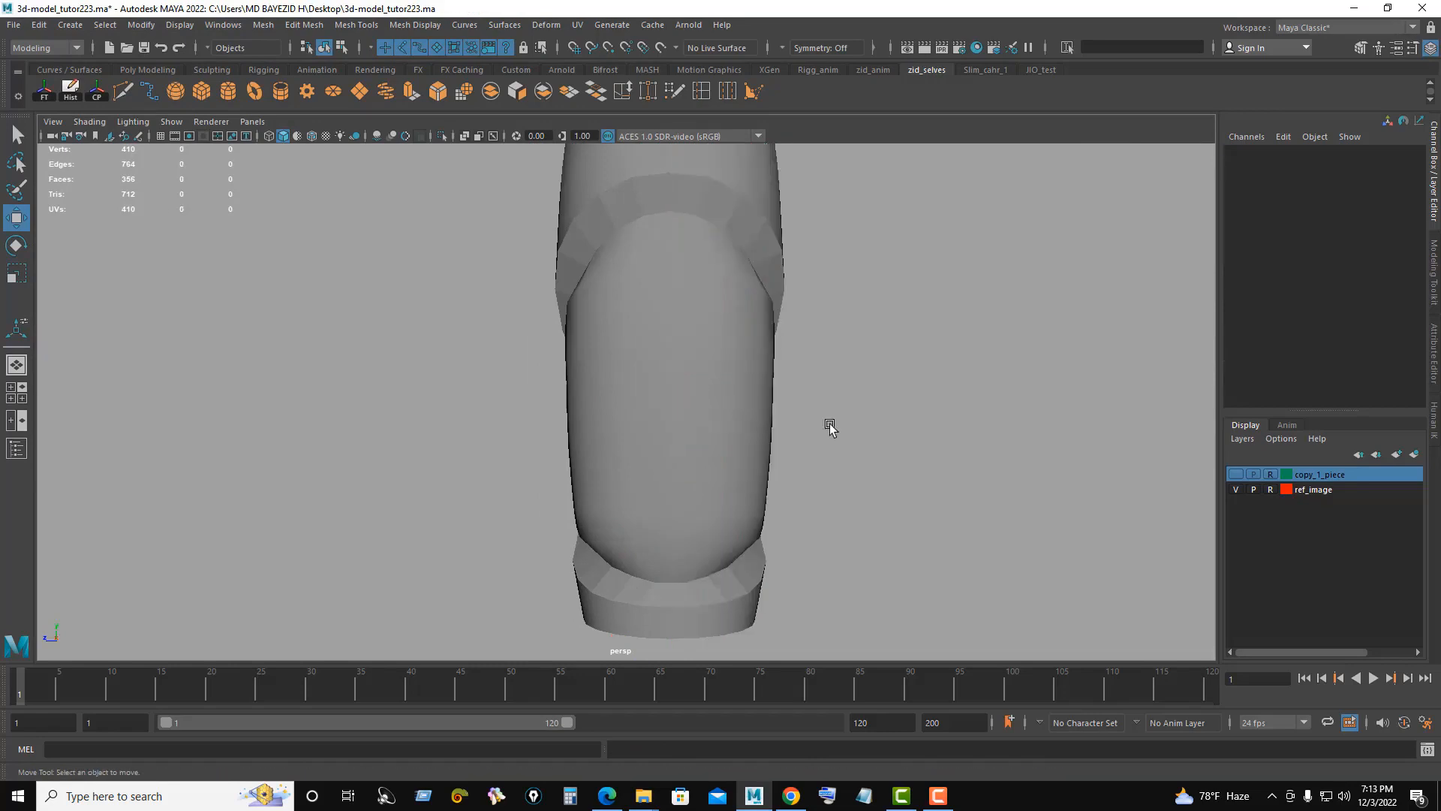
left_click(619, 417)
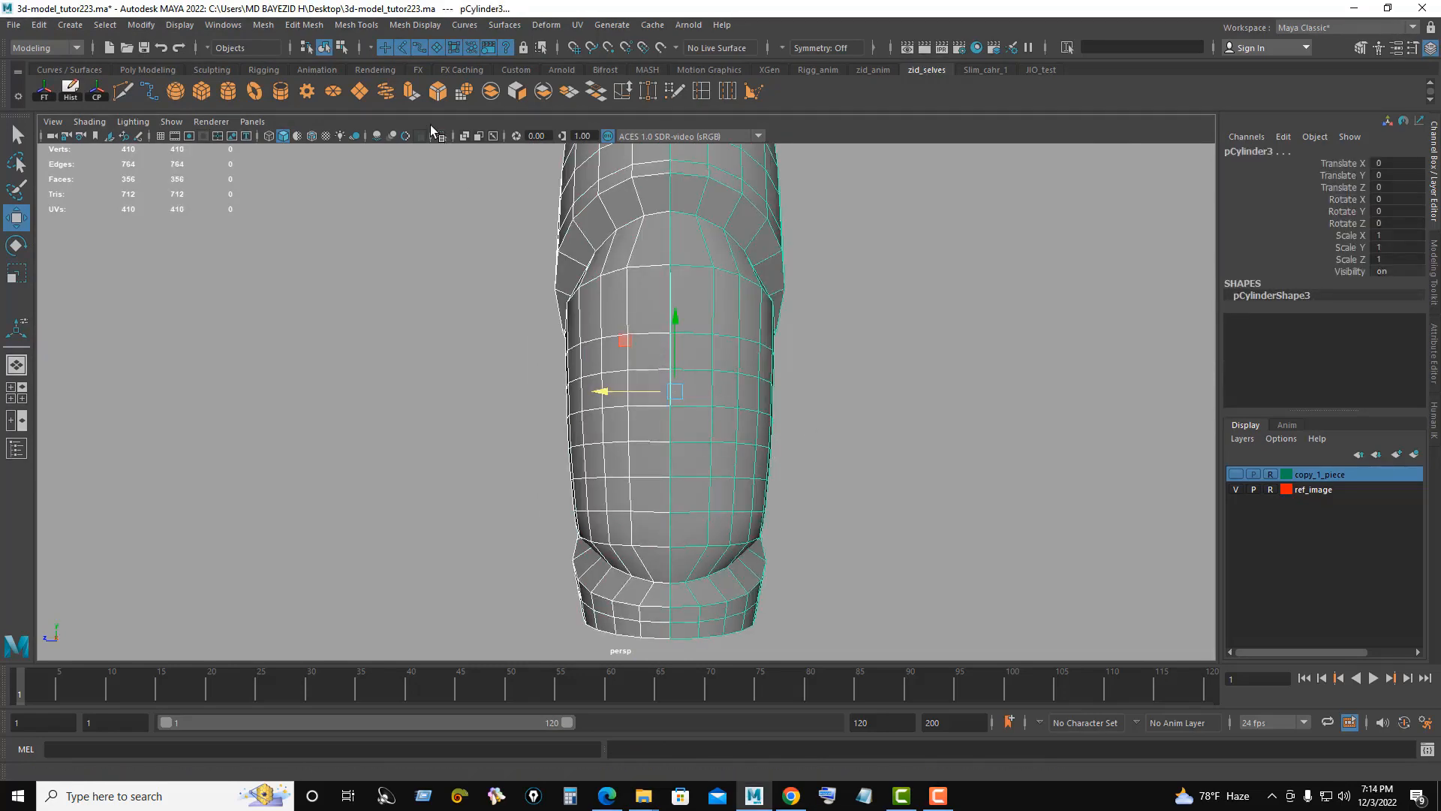
left_click(494, 88)
Step: In the side view, select all vertices along the combined mesh's centre seam and check the selection in wireframe
key("space")
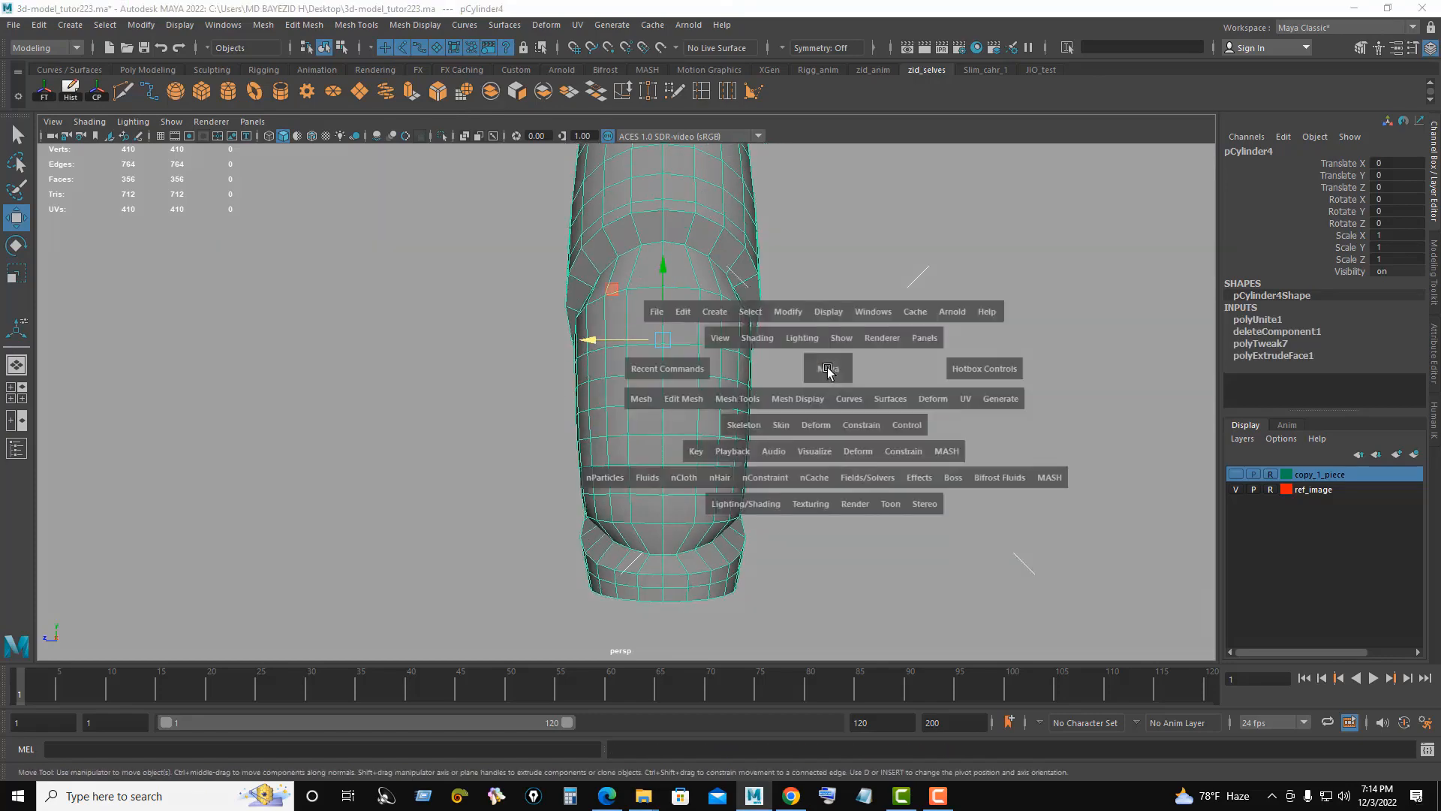
key("space")
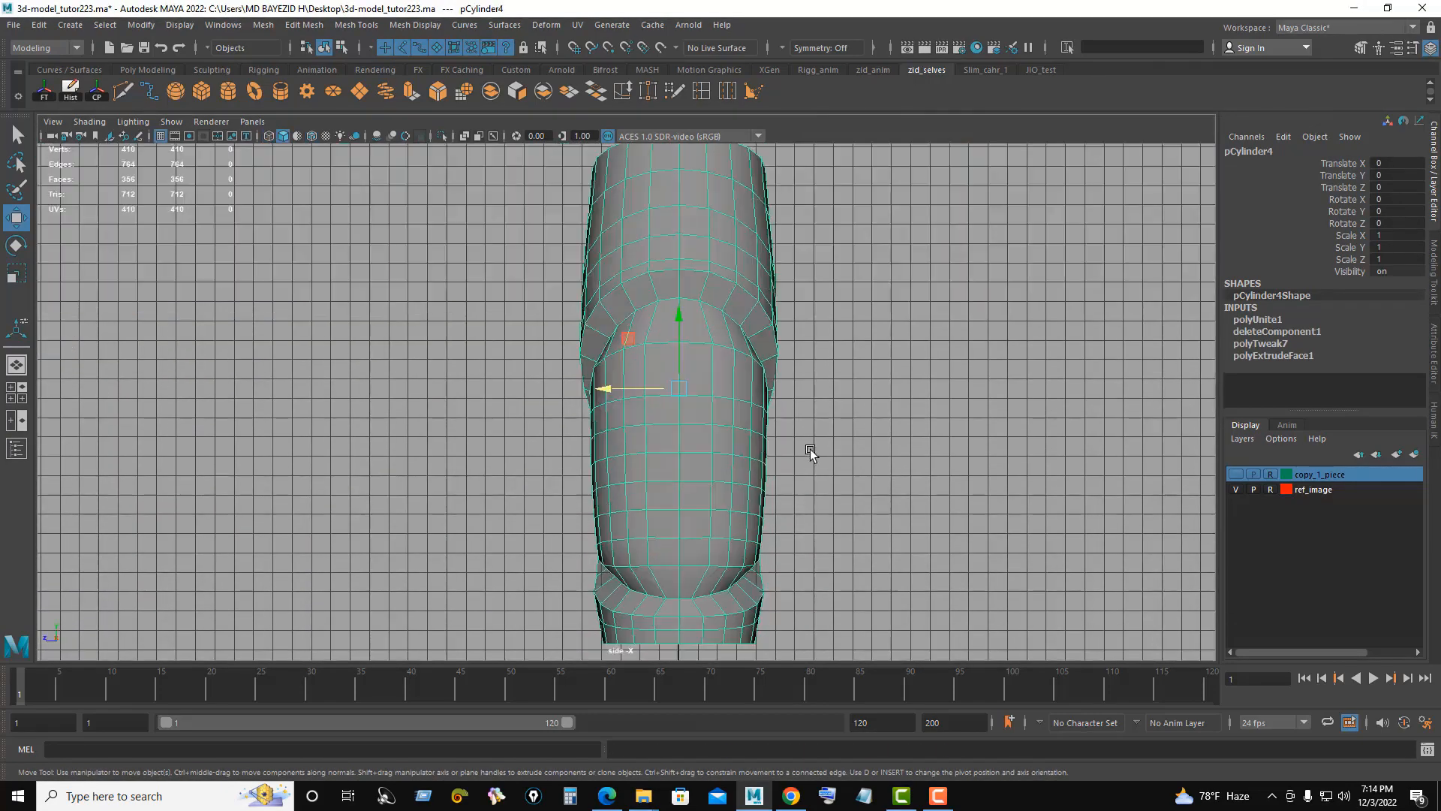
scroll(846, 290, "down", 3)
right_click(855, 285)
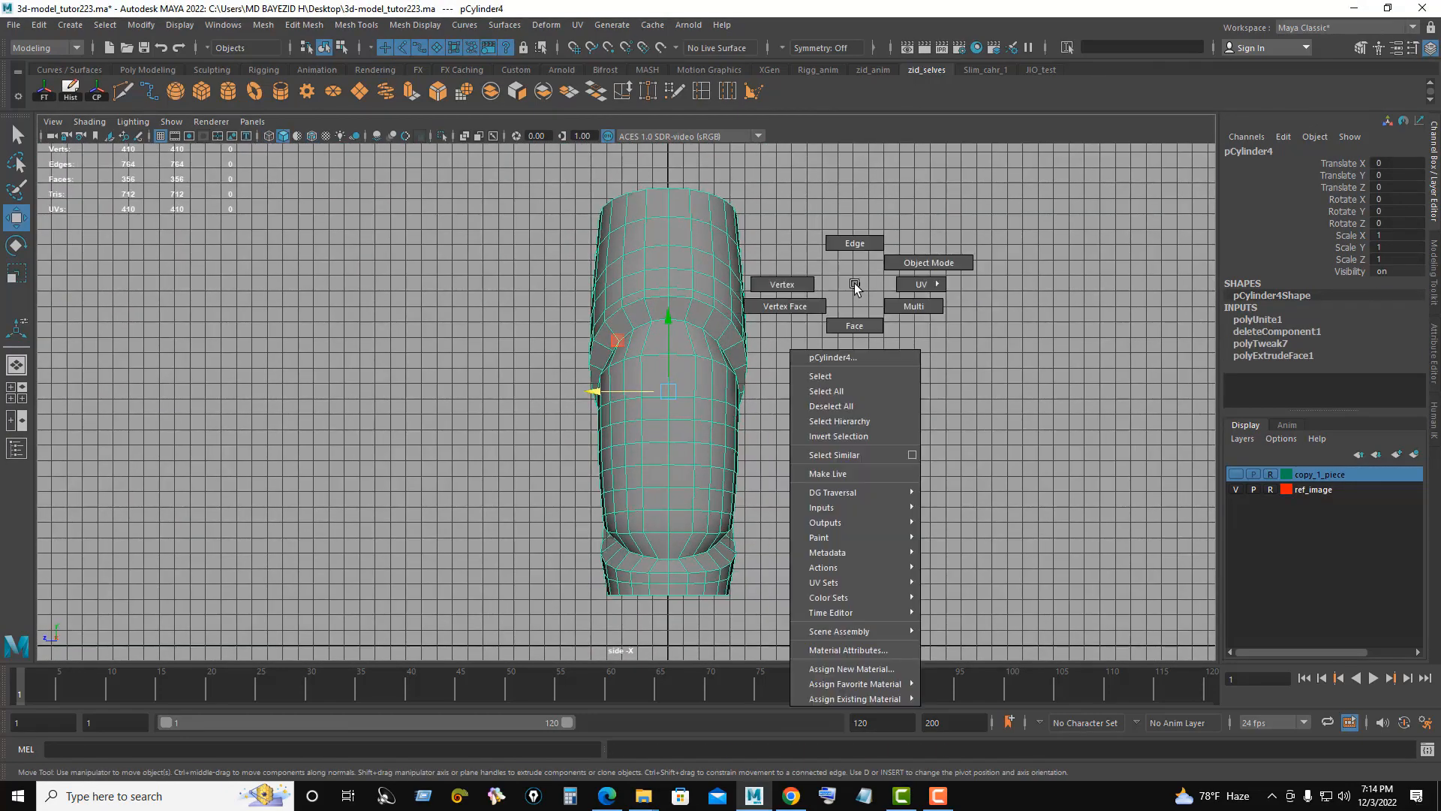
right_click_drag(855, 285, 780, 284)
left_click_drag(707, 345, 674, 610)
key("4")
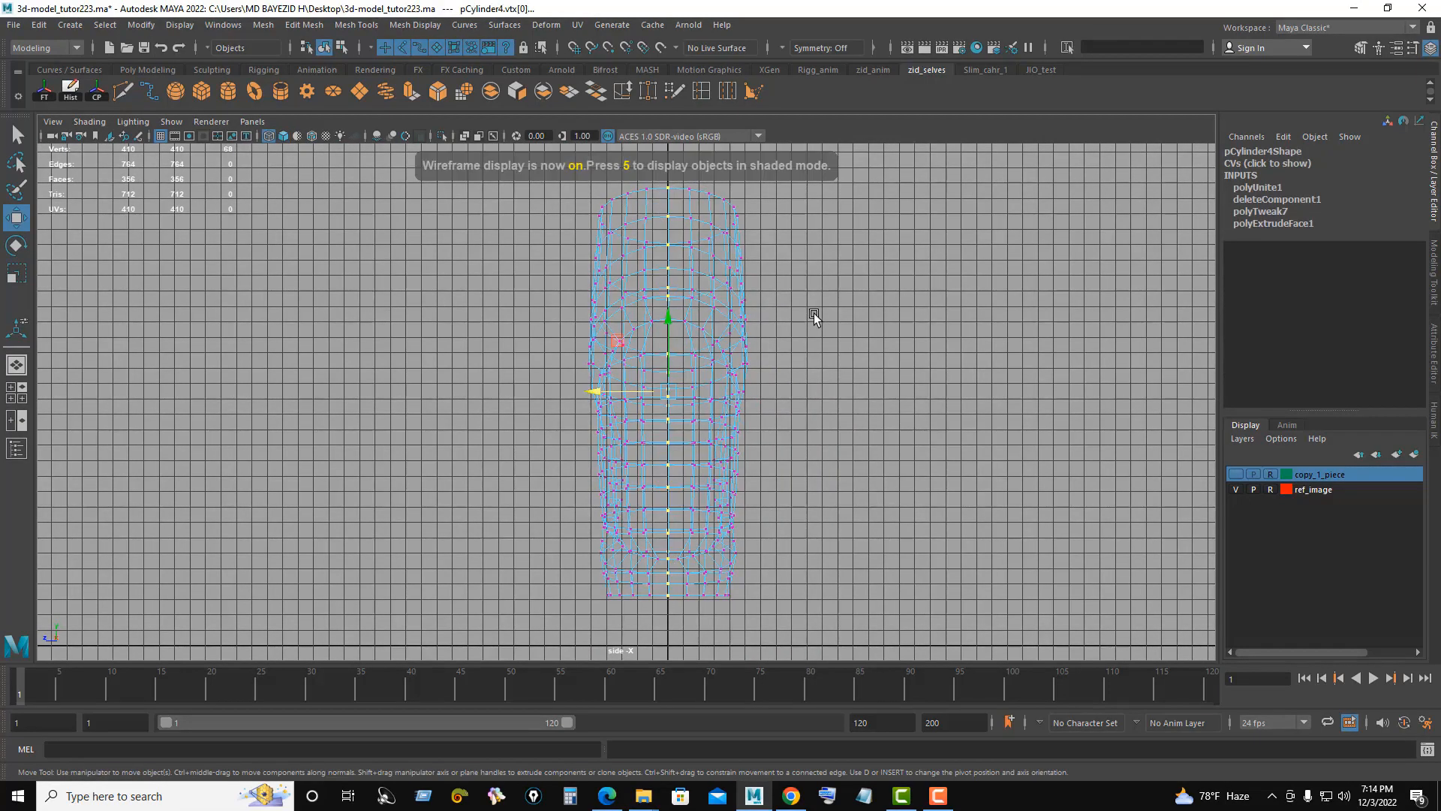
key("5")
Step: Merge the selected seam vertices with a distance threshold of 0.01 and examine the seam up close in perspective
key("space")
key("space")
left_click_drag(726, 359, 836, 341, "alt")
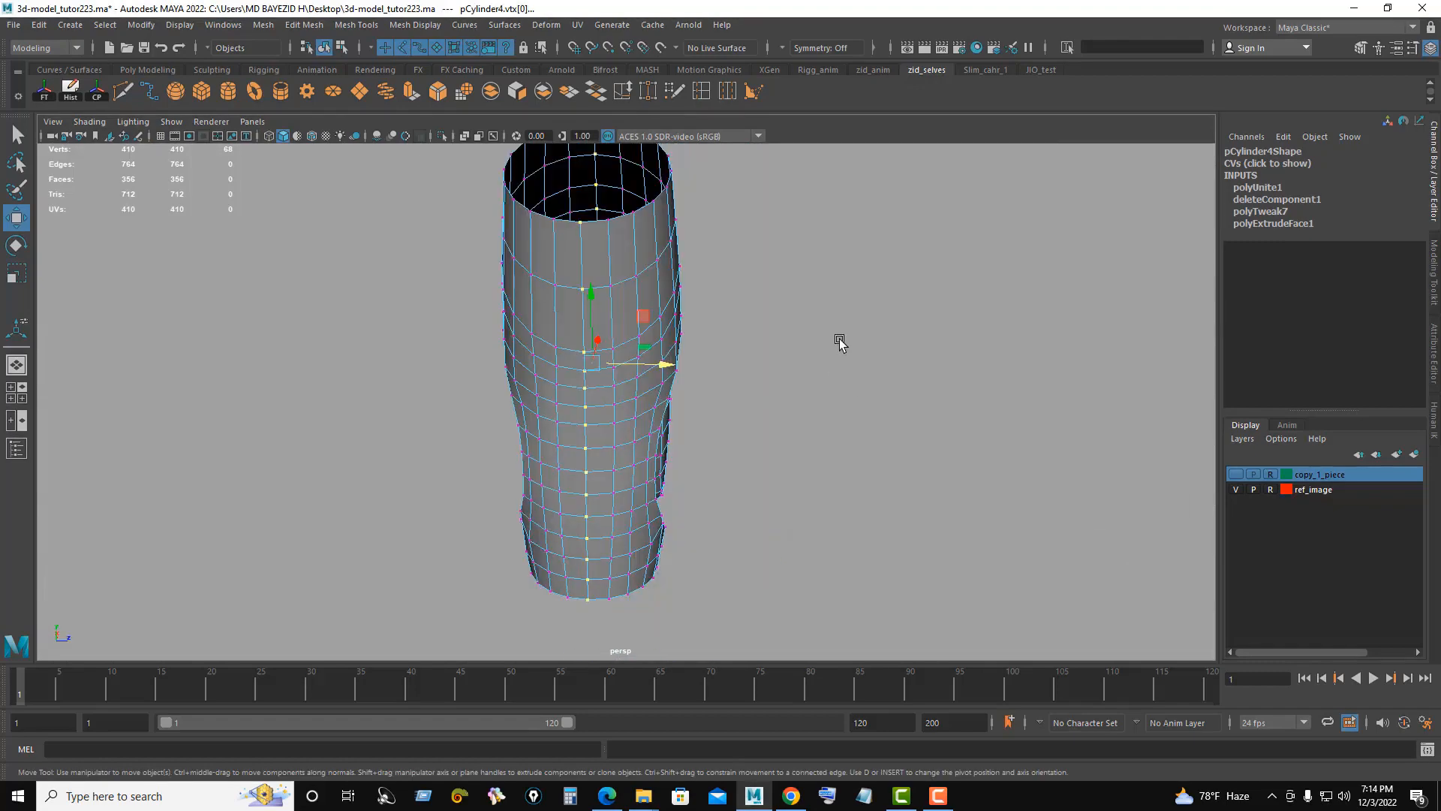
right_click_drag(837, 341, 912, 283, "shift")
left_click_drag(912, 283, 563, 447, "alt")
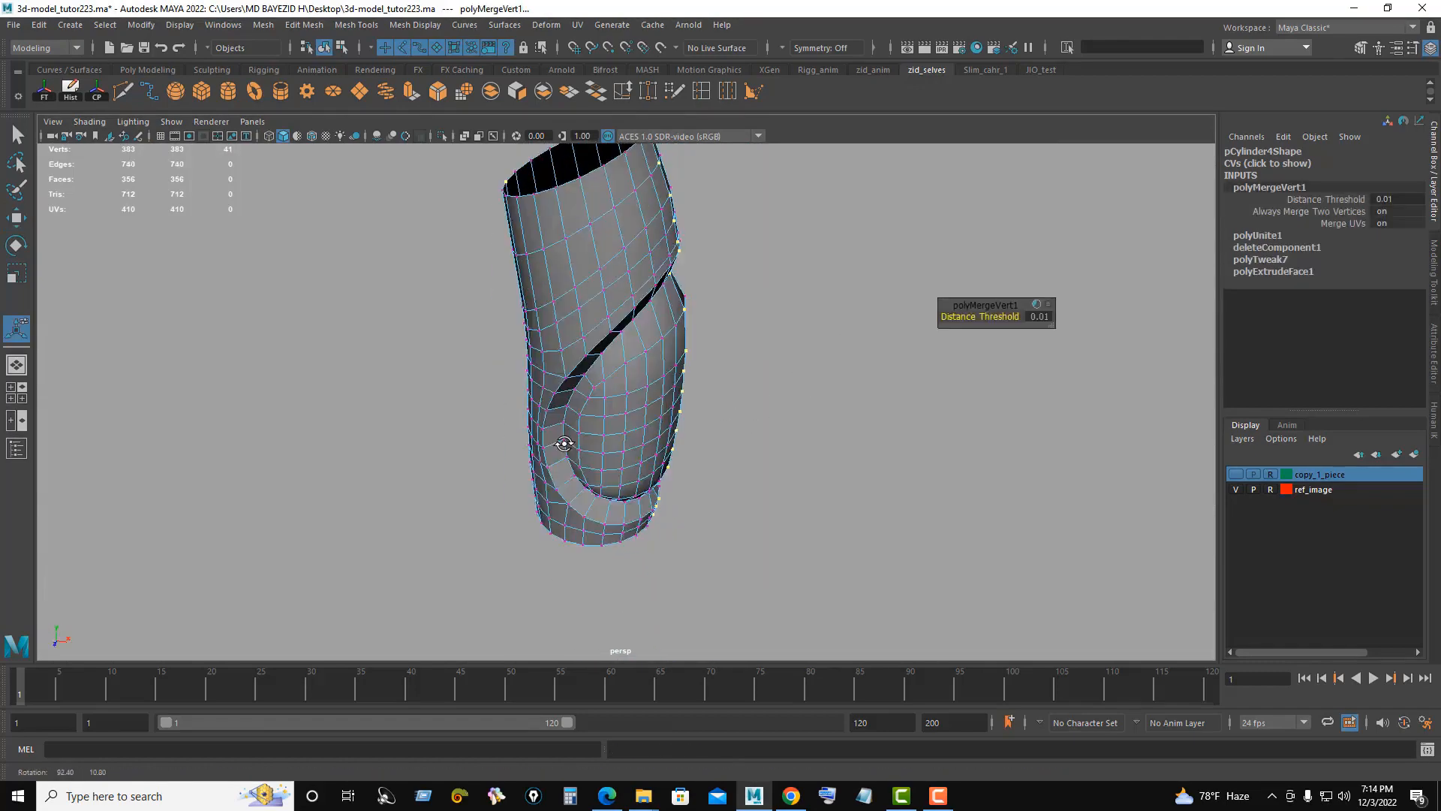
right_click_drag(563, 447, 924, 495, "alt")
right_click_drag(814, 495, 859, 494, "alt")
middle_click_drag(860, 494, 645, 407, "alt")
right_click_drag(646, 408, 1036, 505, "alt")
left_click_drag(798, 368, 783, 360, "alt")
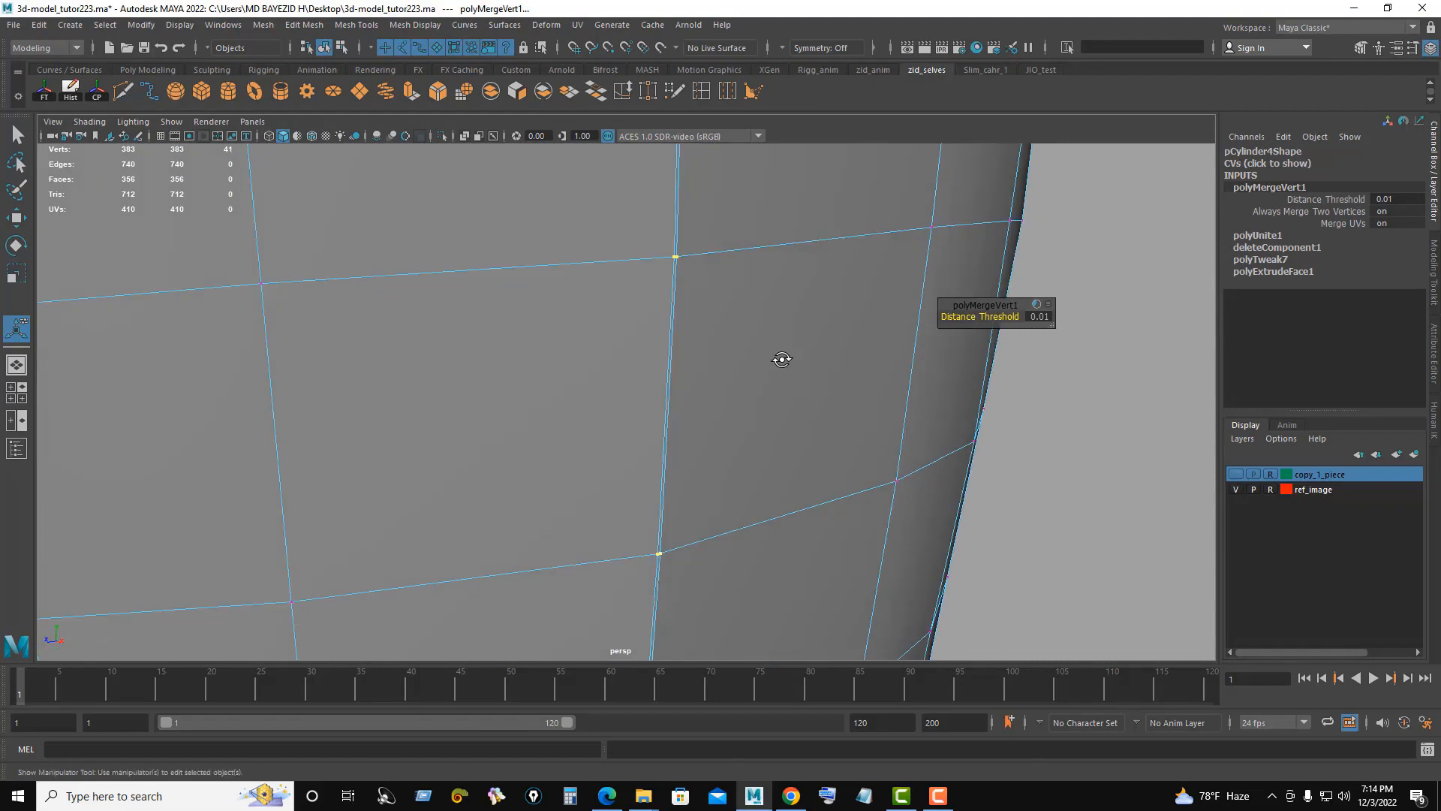
Step: Set the merge distance threshold to 0.015 and examine the seam down to the panel's lower end
left_click(1048, 316)
key("Return")
right_click_drag(717, 353, 537, 335, "alt")
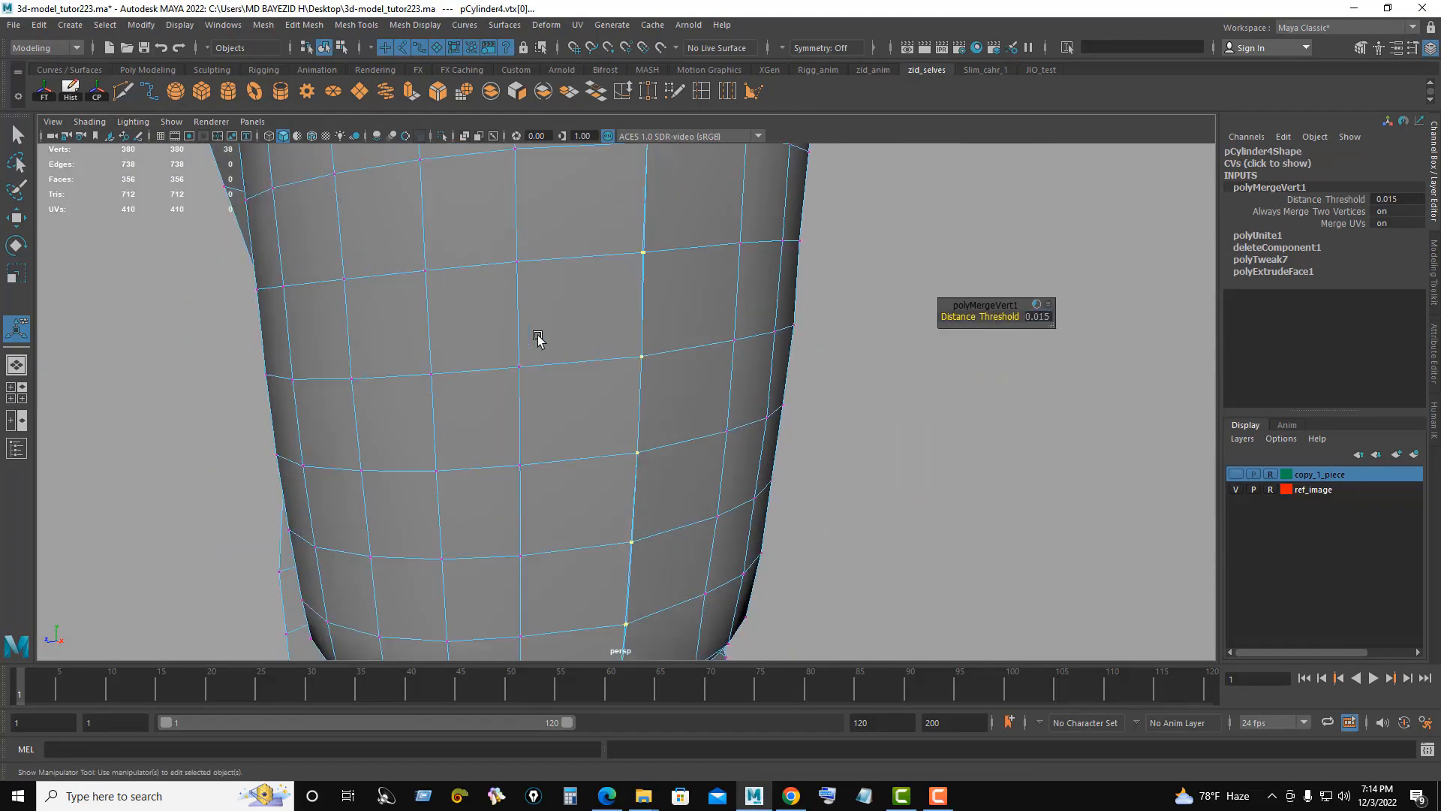
middle_click_drag(659, 300, 663, 170, "alt")
middle_click_drag(668, 420, 673, 328, "alt")
left_click_drag(599, 430, 580, 374, "alt")
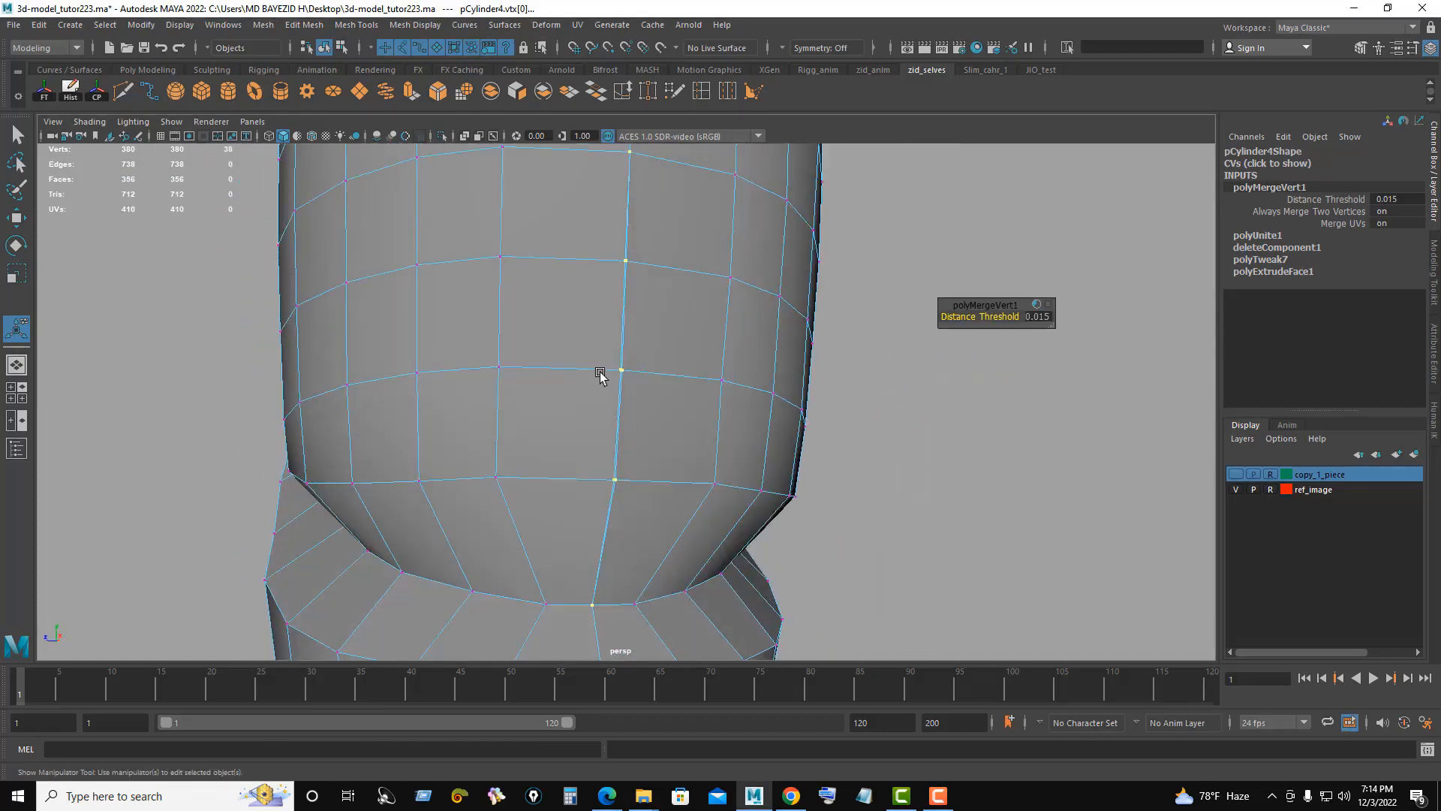
scroll(598, 373, "up", 4)
Step: Set the merge distance threshold to 0.023 to close the remaining seam gaps, and return to object mode
left_click(1047, 316)
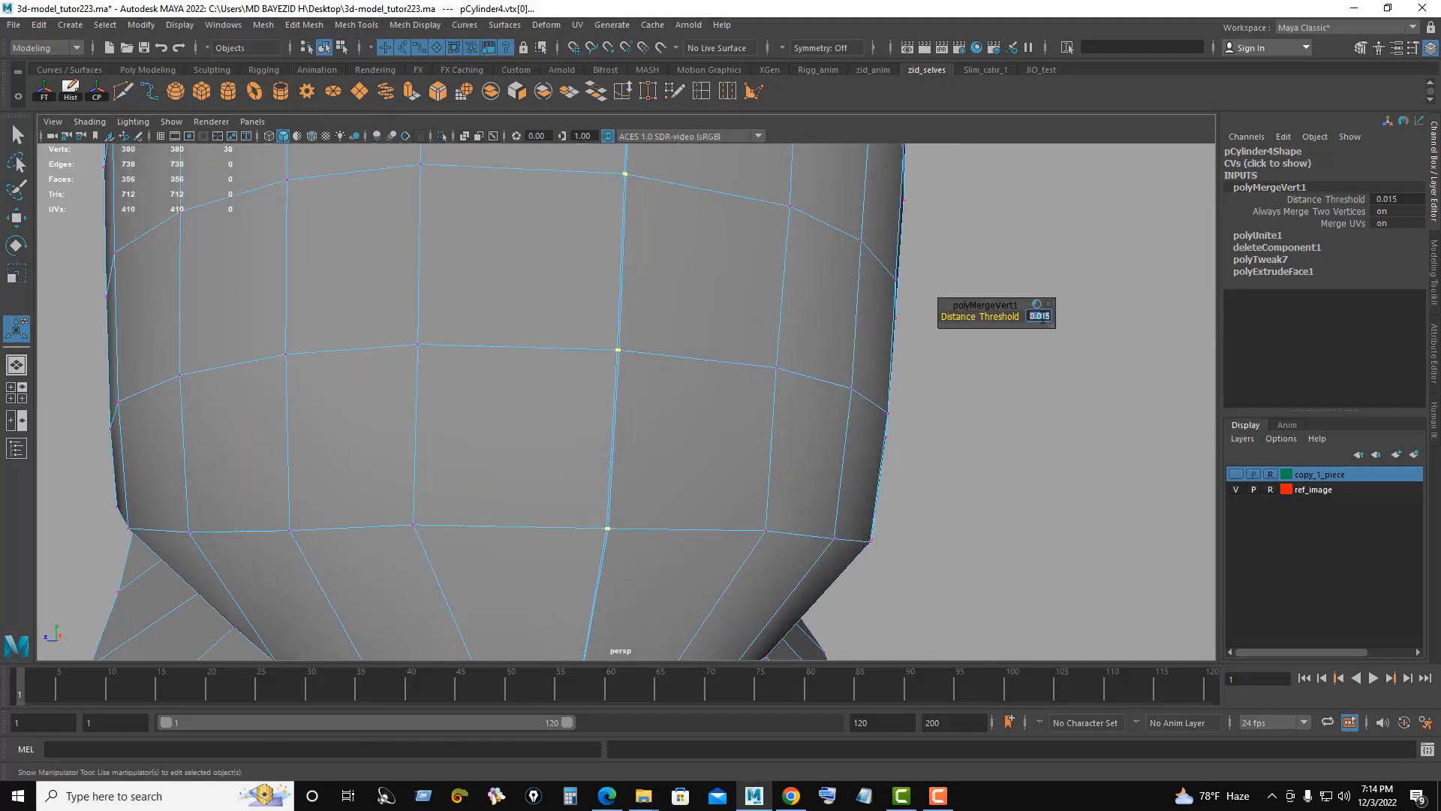
type("0.023")
key("Return")
right_click_drag(686, 403, 543, 388, "alt")
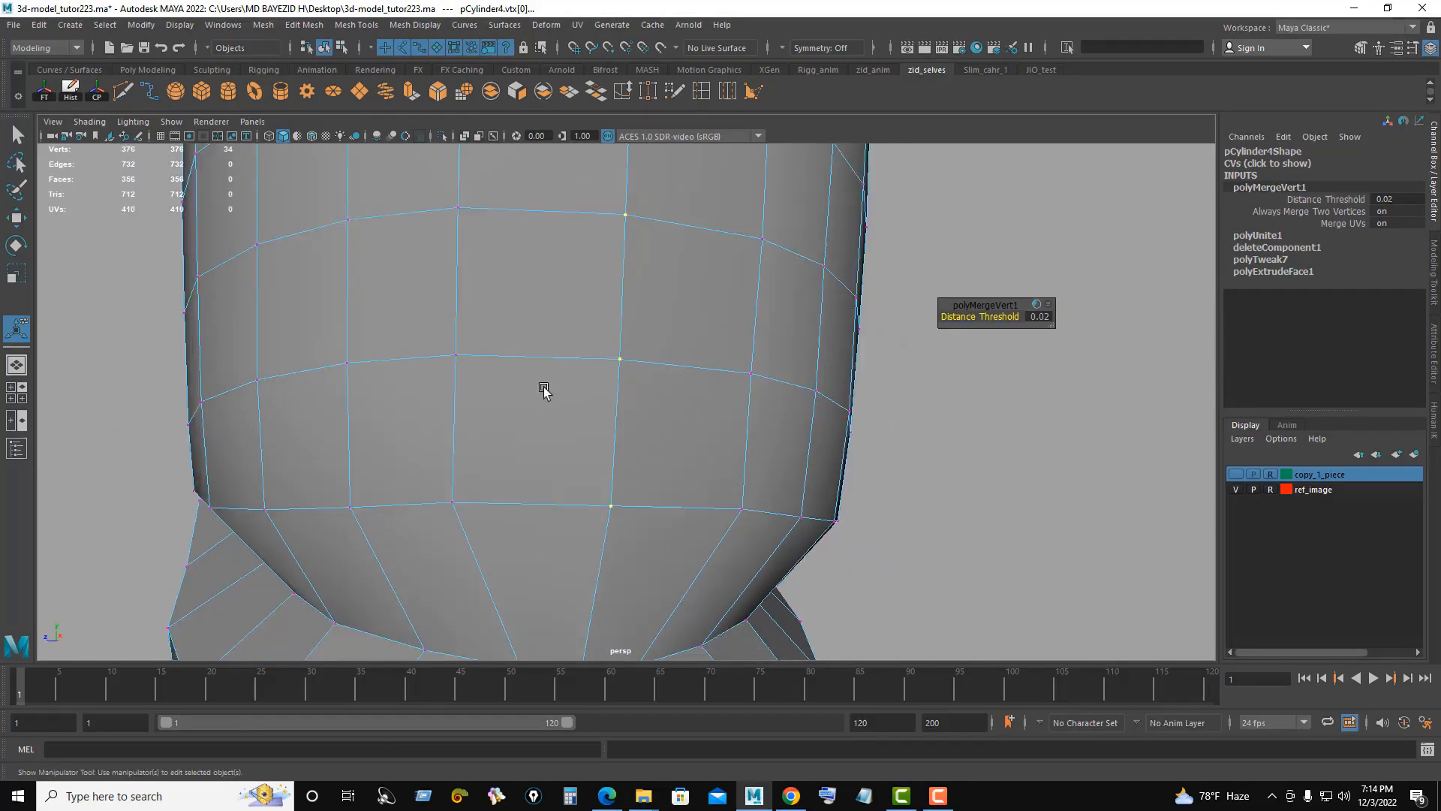
middle_click_drag(689, 323, 695, 431, "alt")
right_click_drag(774, 299, 831, 264)
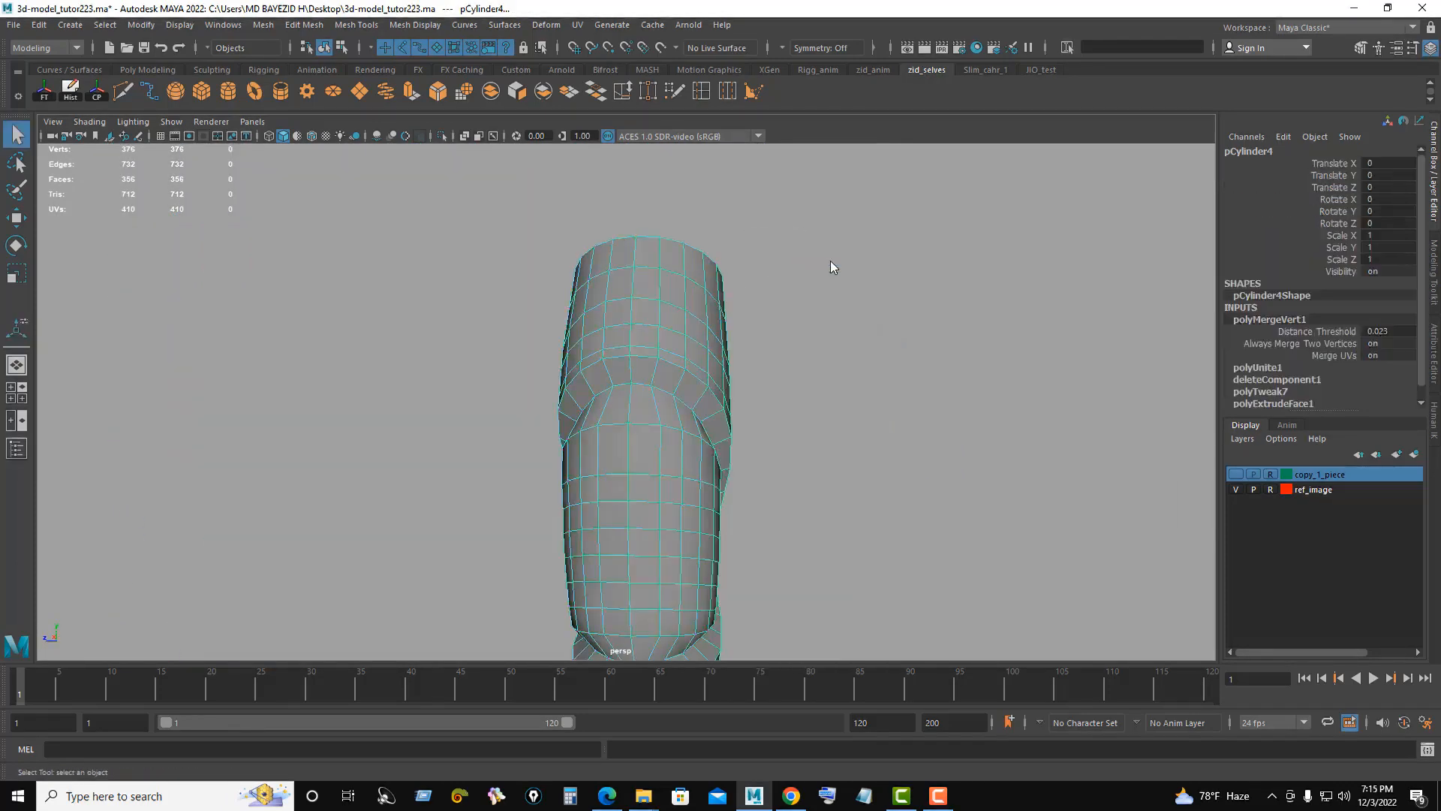
left_click(830, 262)
Step: Soften the edges of the merged mesh and inspect its shading and open upper end from several angles
left_click_drag(612, 411, 677, 380, "alt")
left_click(677, 381)
middle_click_drag(751, 387, 751, 429, "alt")
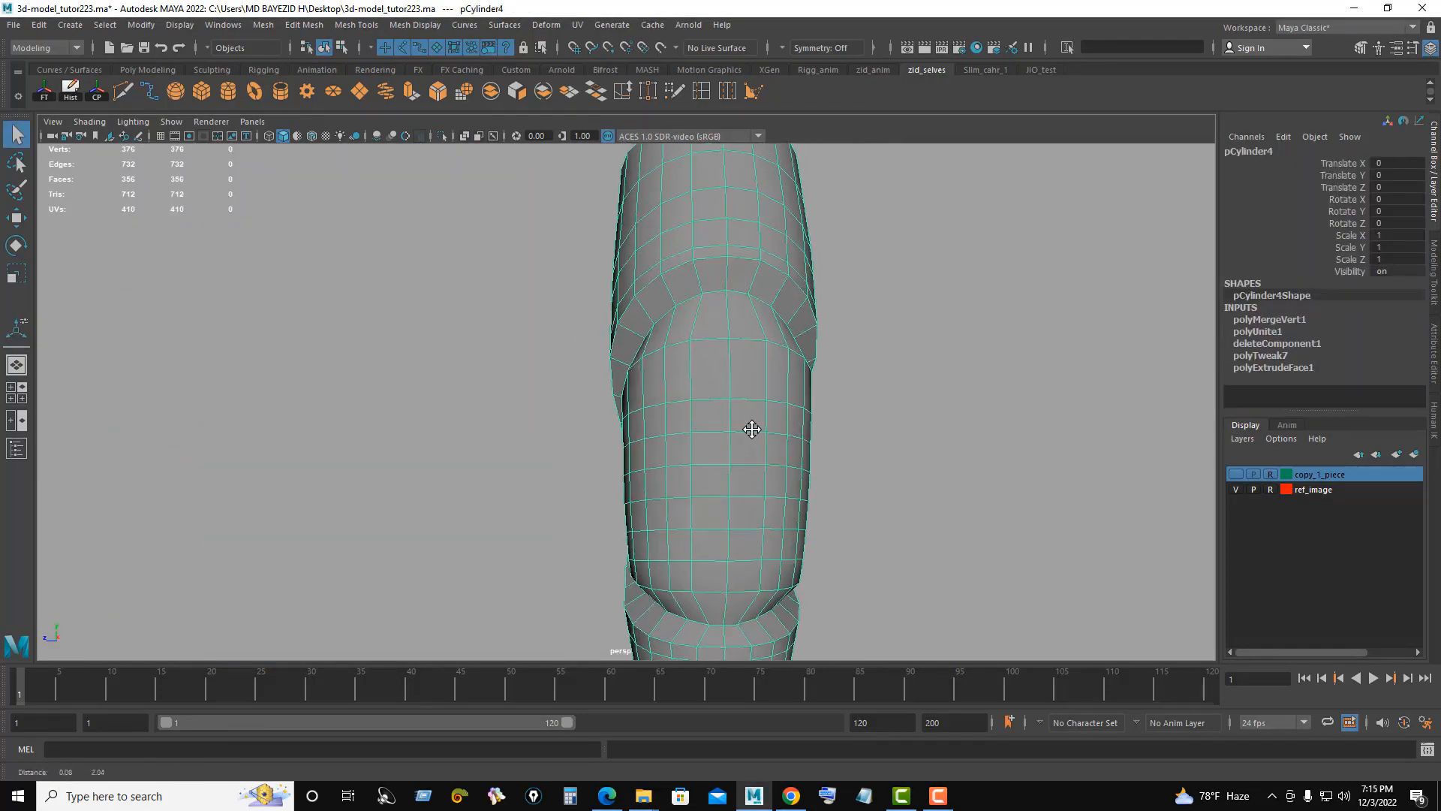
left_click(415, 25)
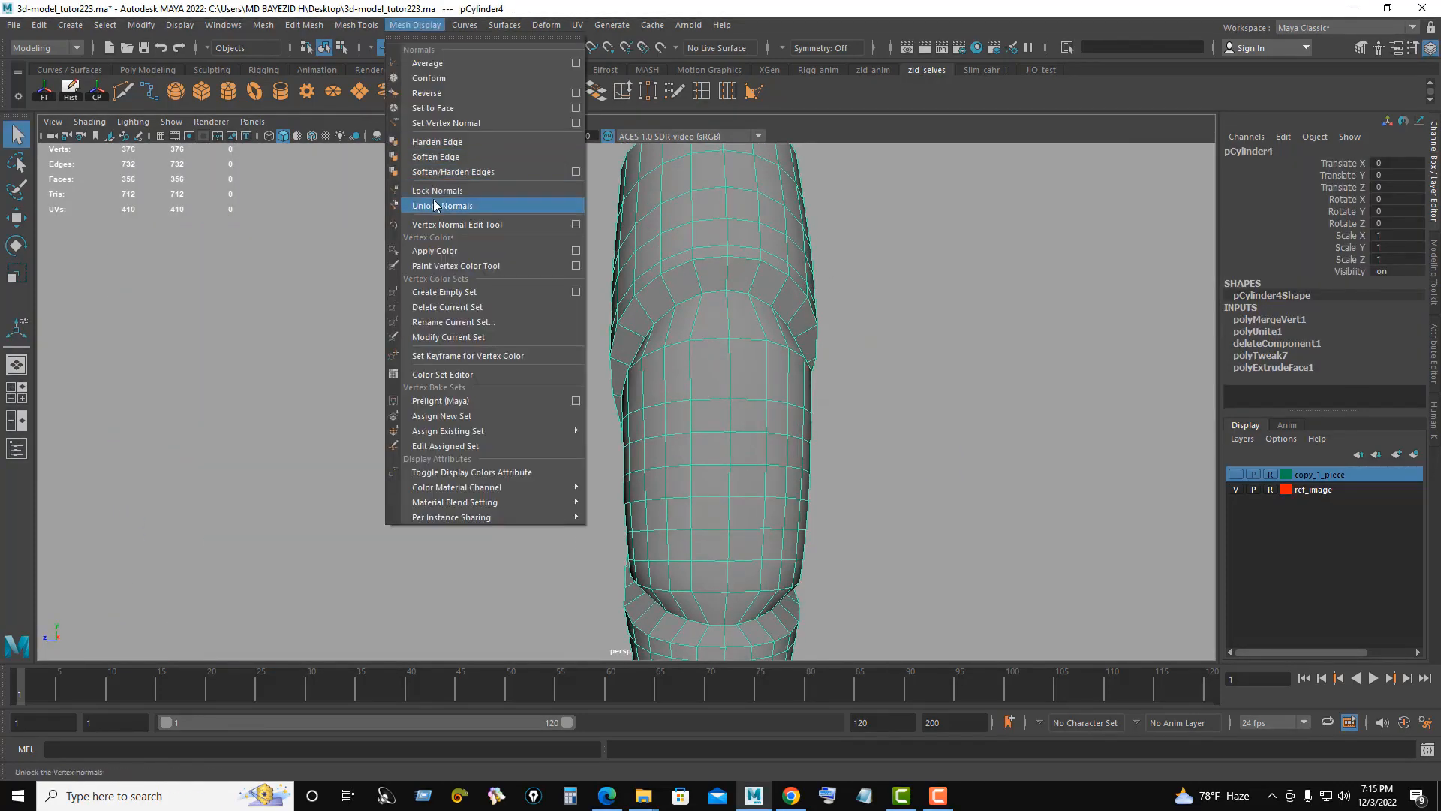
left_click(451, 160)
left_click(929, 333)
left_click_drag(773, 340, 885, 338, "alt")
left_click(824, 419)
left_click(885, 335)
left_click(808, 330)
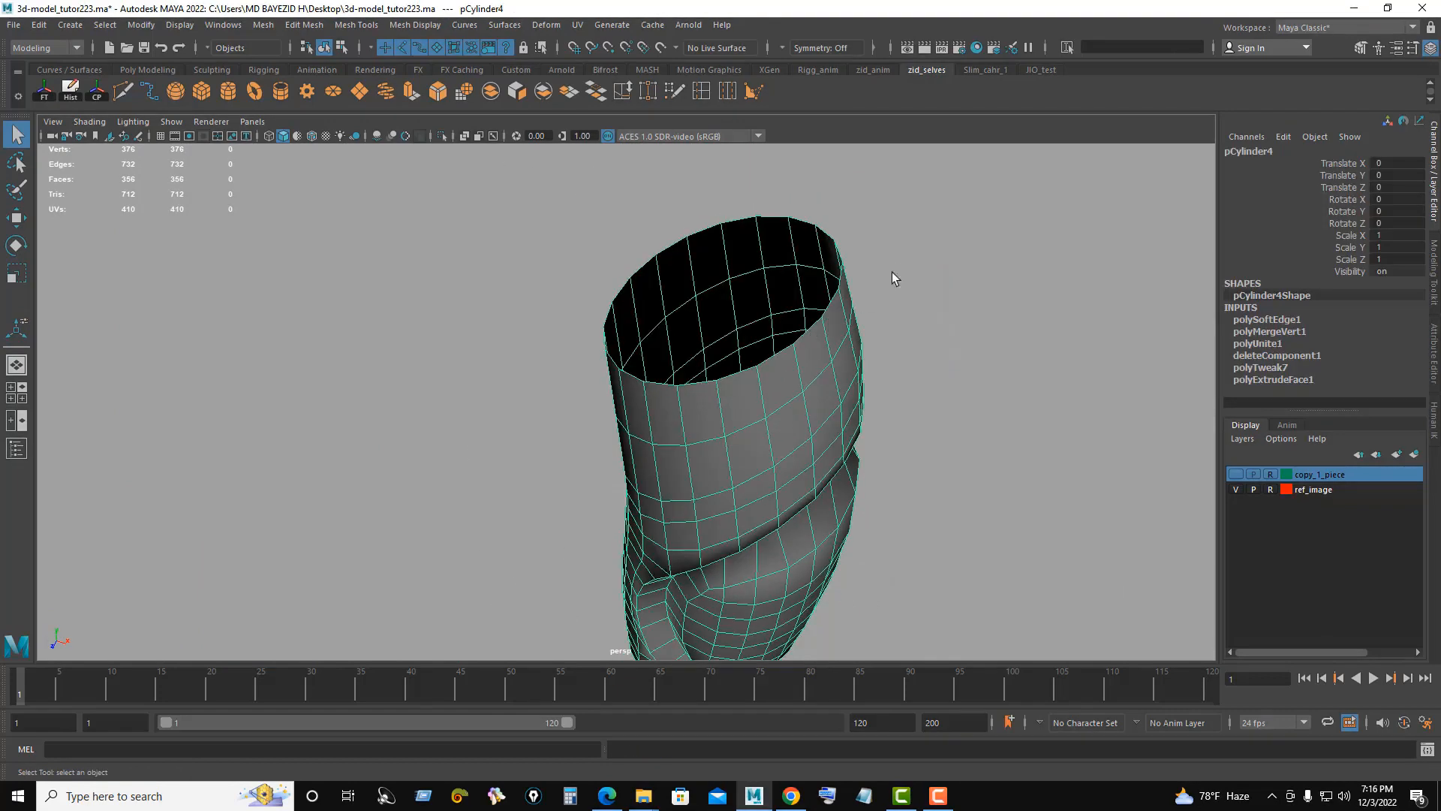
Step: Select the border edge loop of the cylinder's open upper end and fill the hole with a cap face
right_click_drag(896, 269, 910, 225)
double_click(810, 328)
left_click_drag(912, 347, 922, 394, "alt")
right_click_drag(909, 331, 891, 529, "shift")
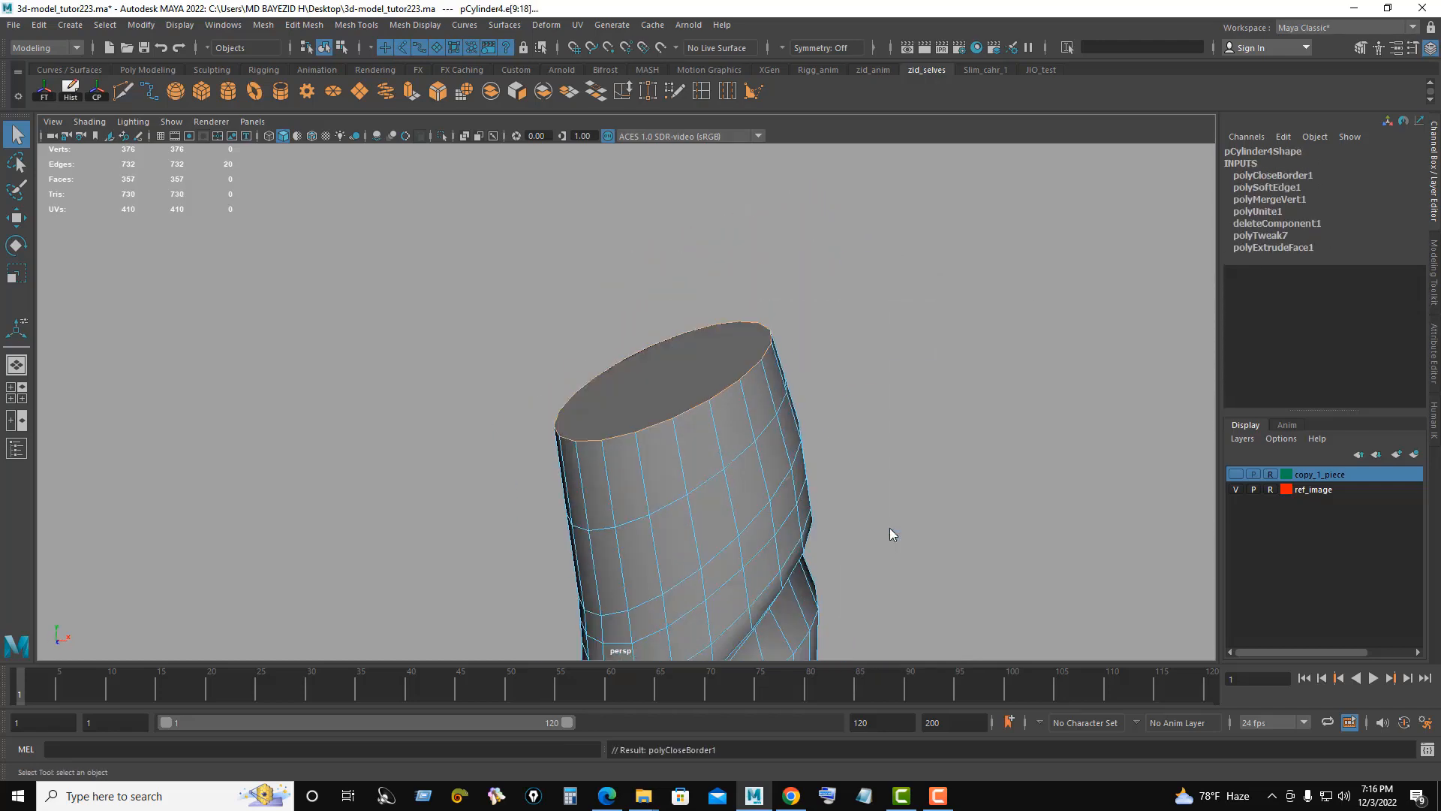
Step: Bevel the upper cap's border edges with a fraction of 0.05 and 2 segments
left_click(438, 91)
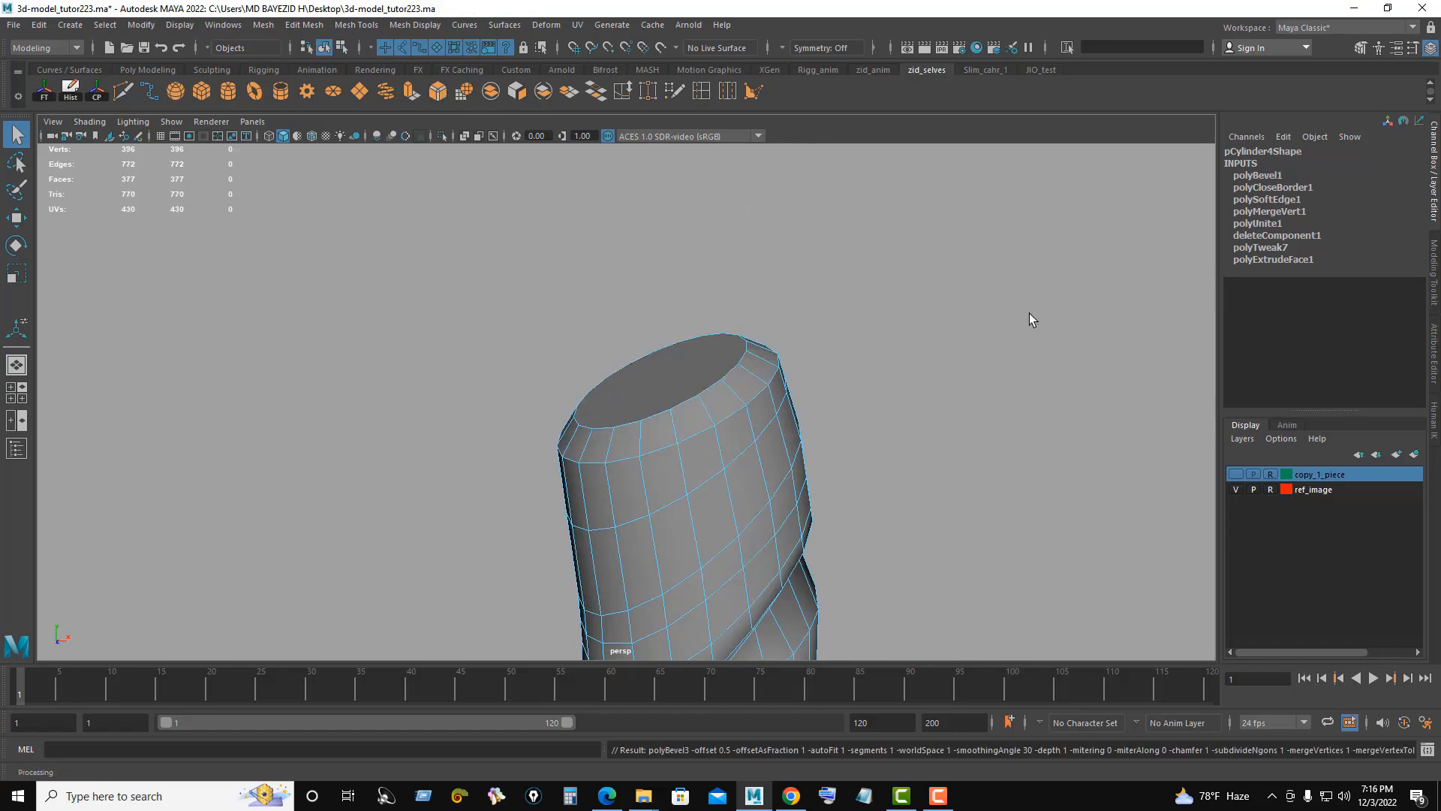
left_click(1271, 175)
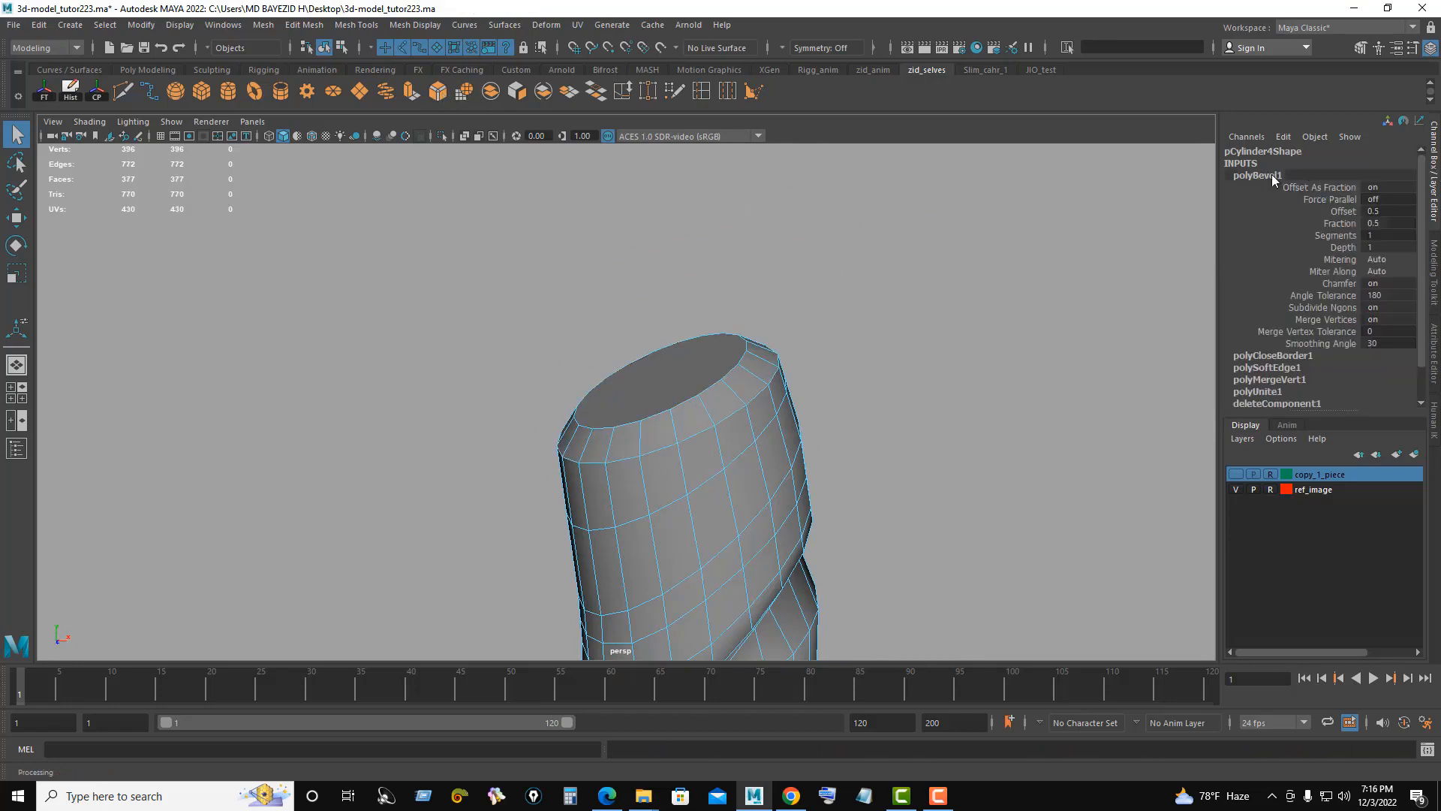
left_click(1344, 224)
middle_click_drag(1136, 263, 1045, 293)
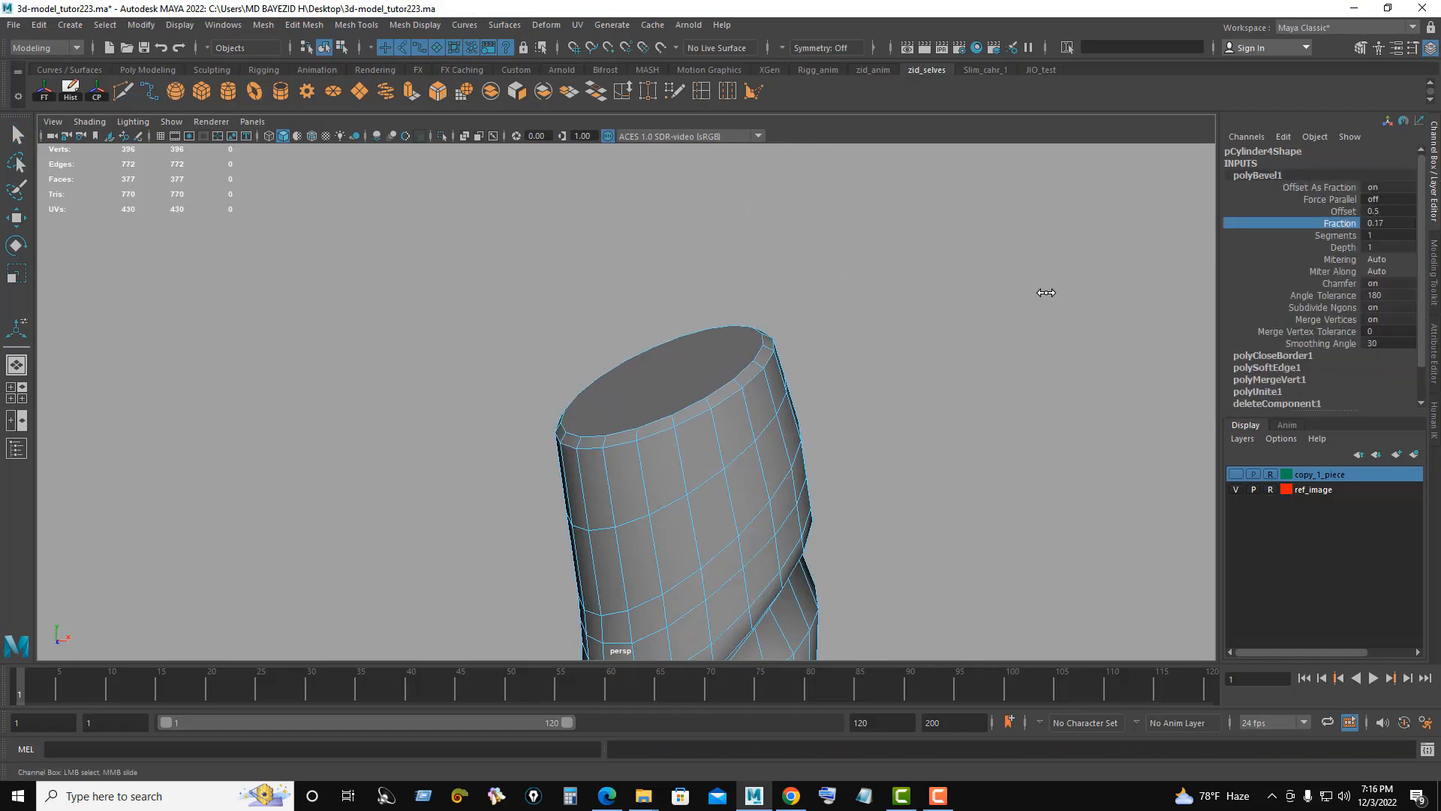
left_click(1376, 222)
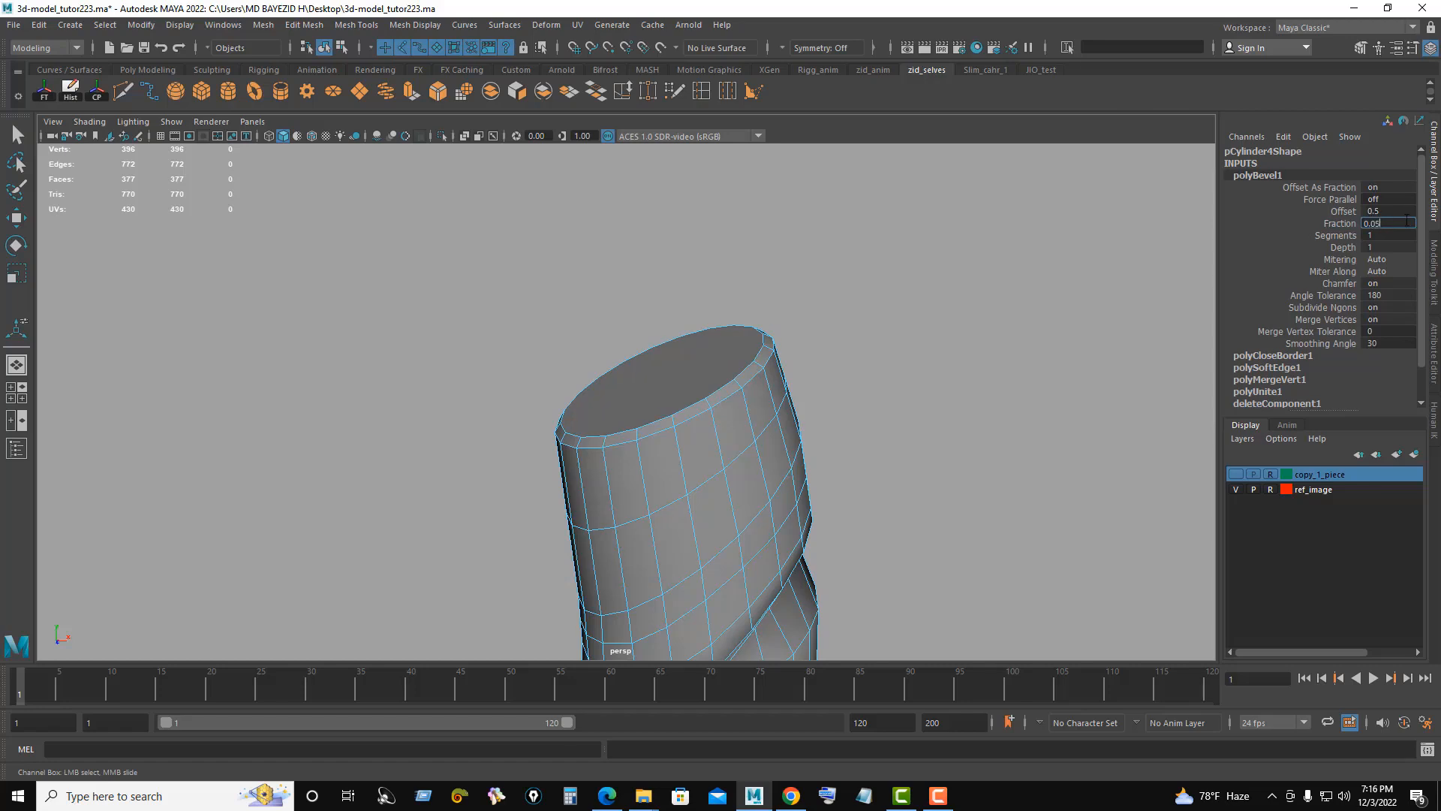
key("Return")
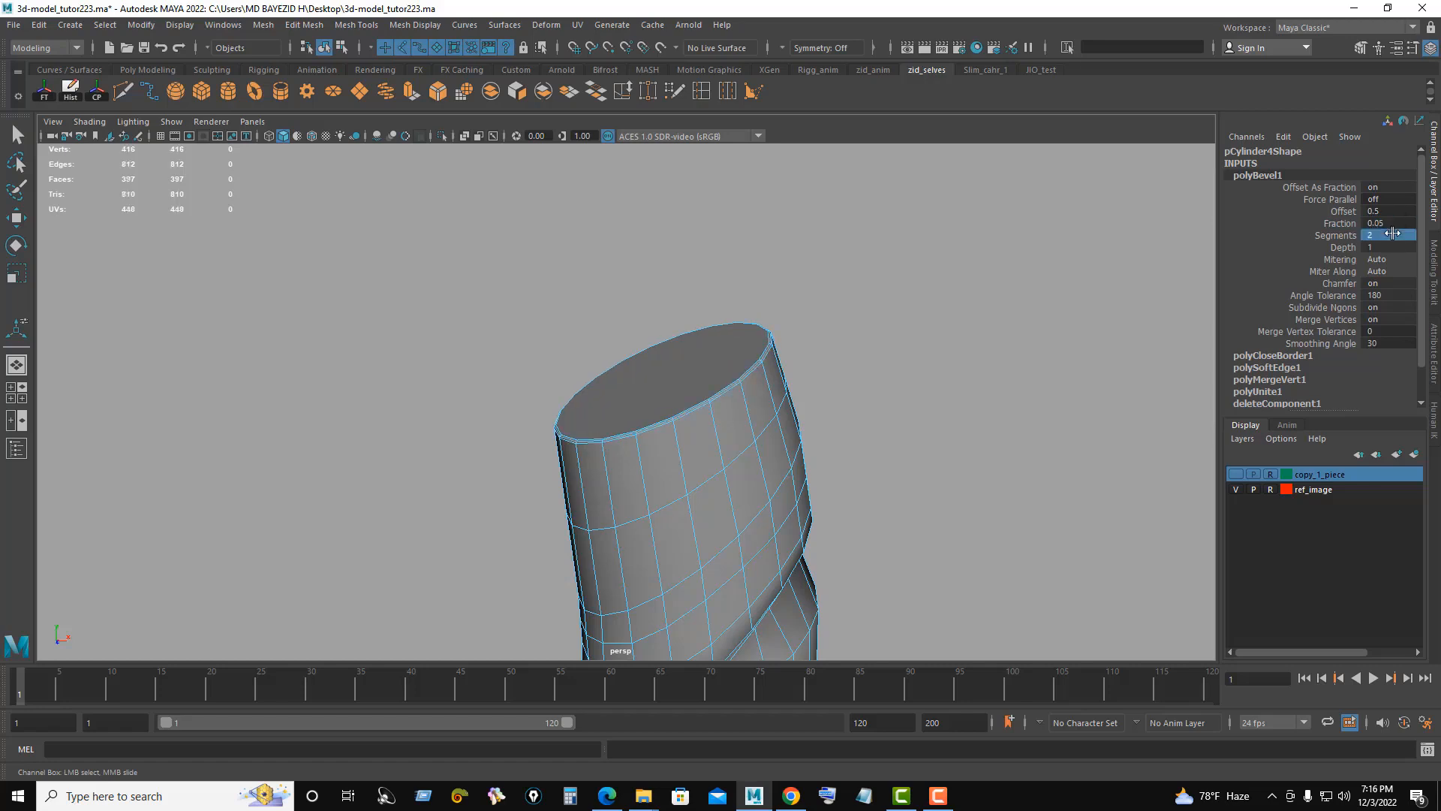
Step: Extrude the upper cap face inward with an offset of 3, and return to object mode
right_click_drag(866, 292, 869, 332)
left_click(701, 349)
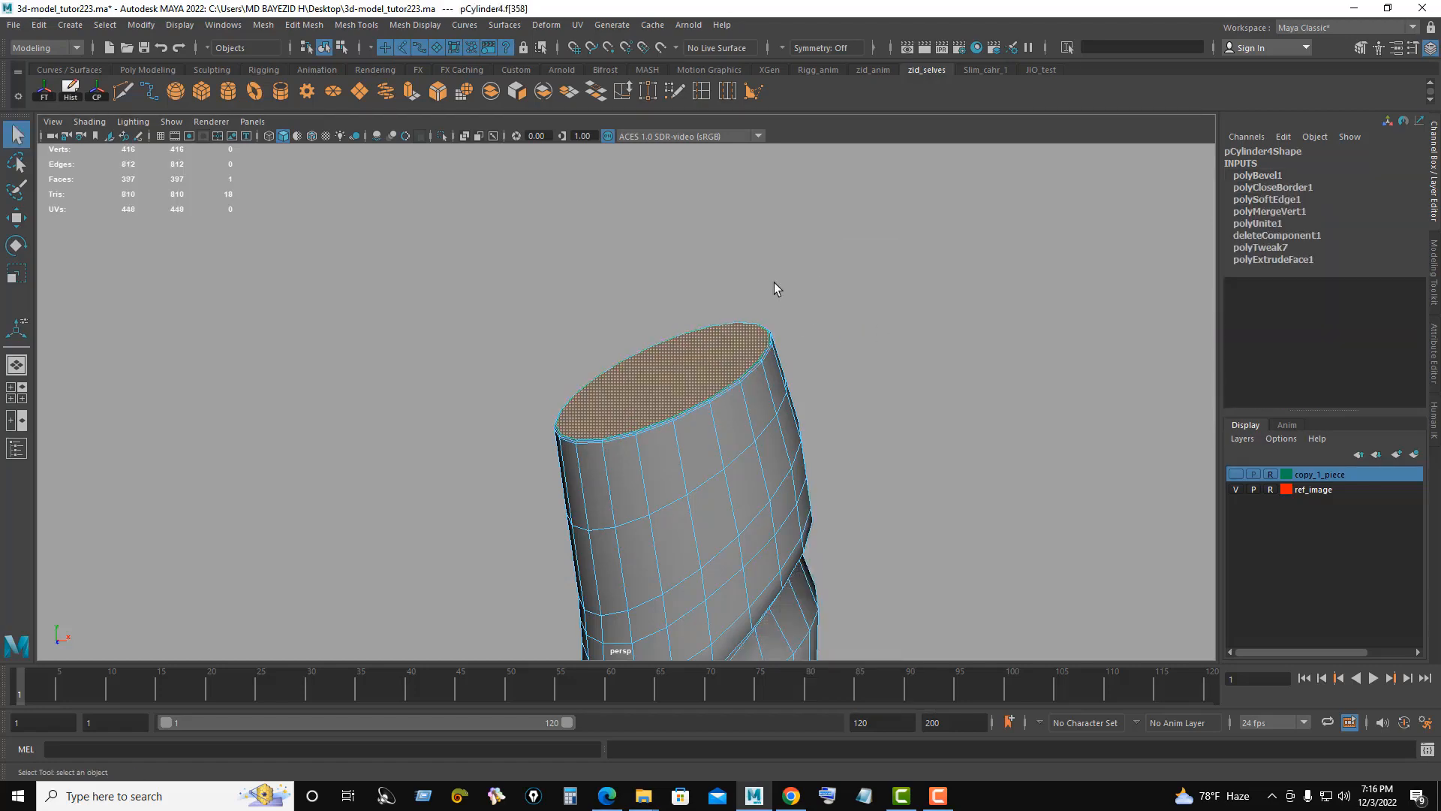
key("ctrl+e")
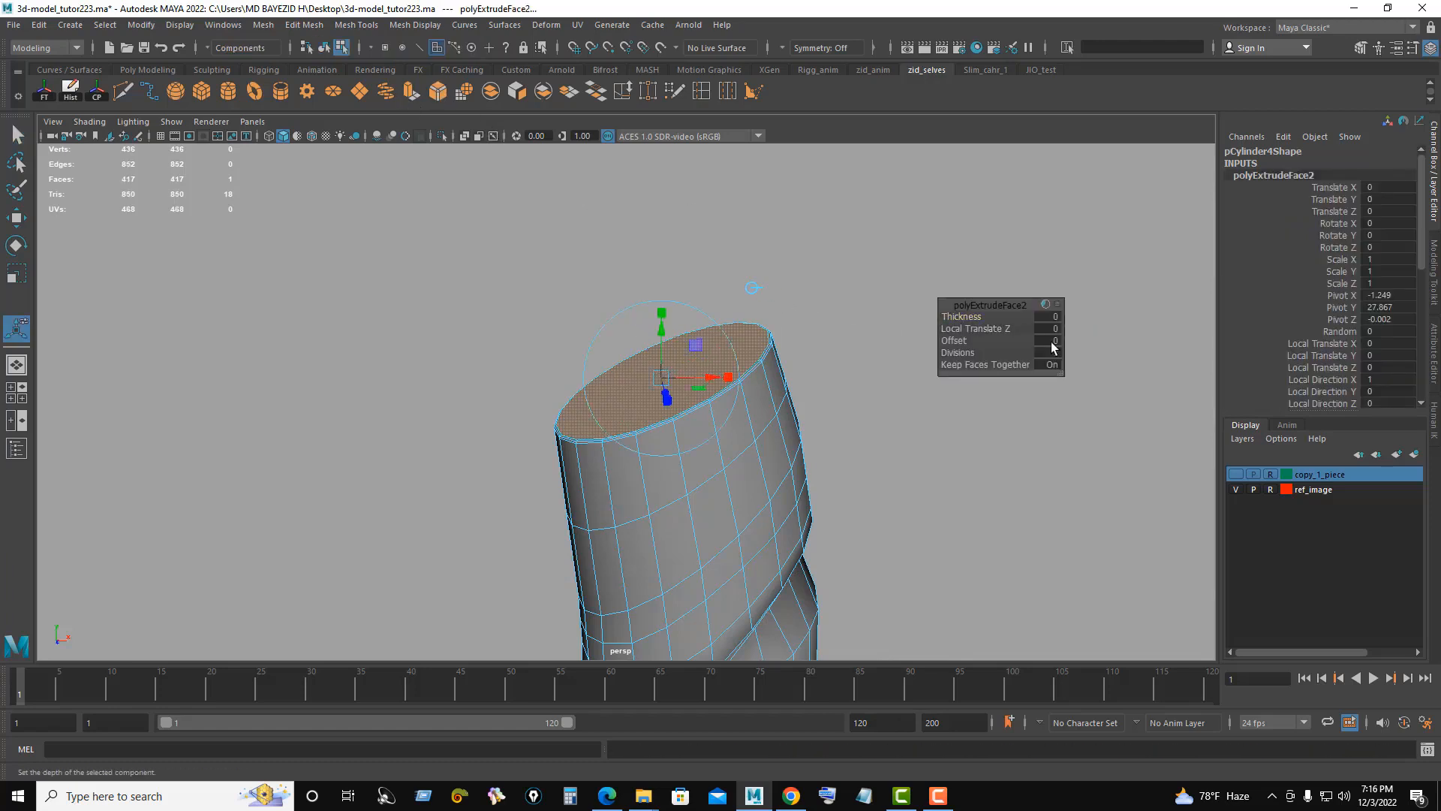
left_click_drag(956, 340, 996, 340)
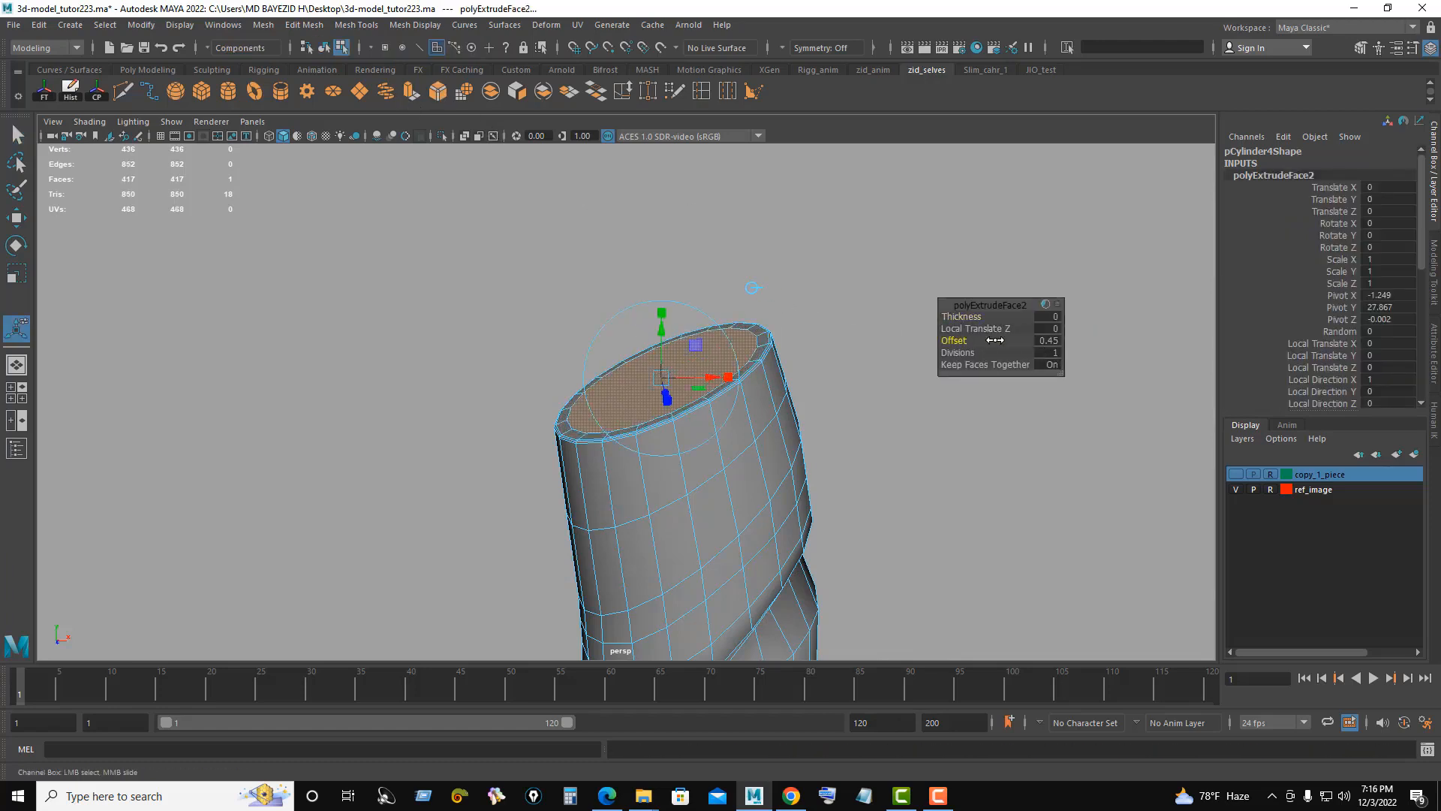
left_click(1056, 341)
type("3")
key("Return")
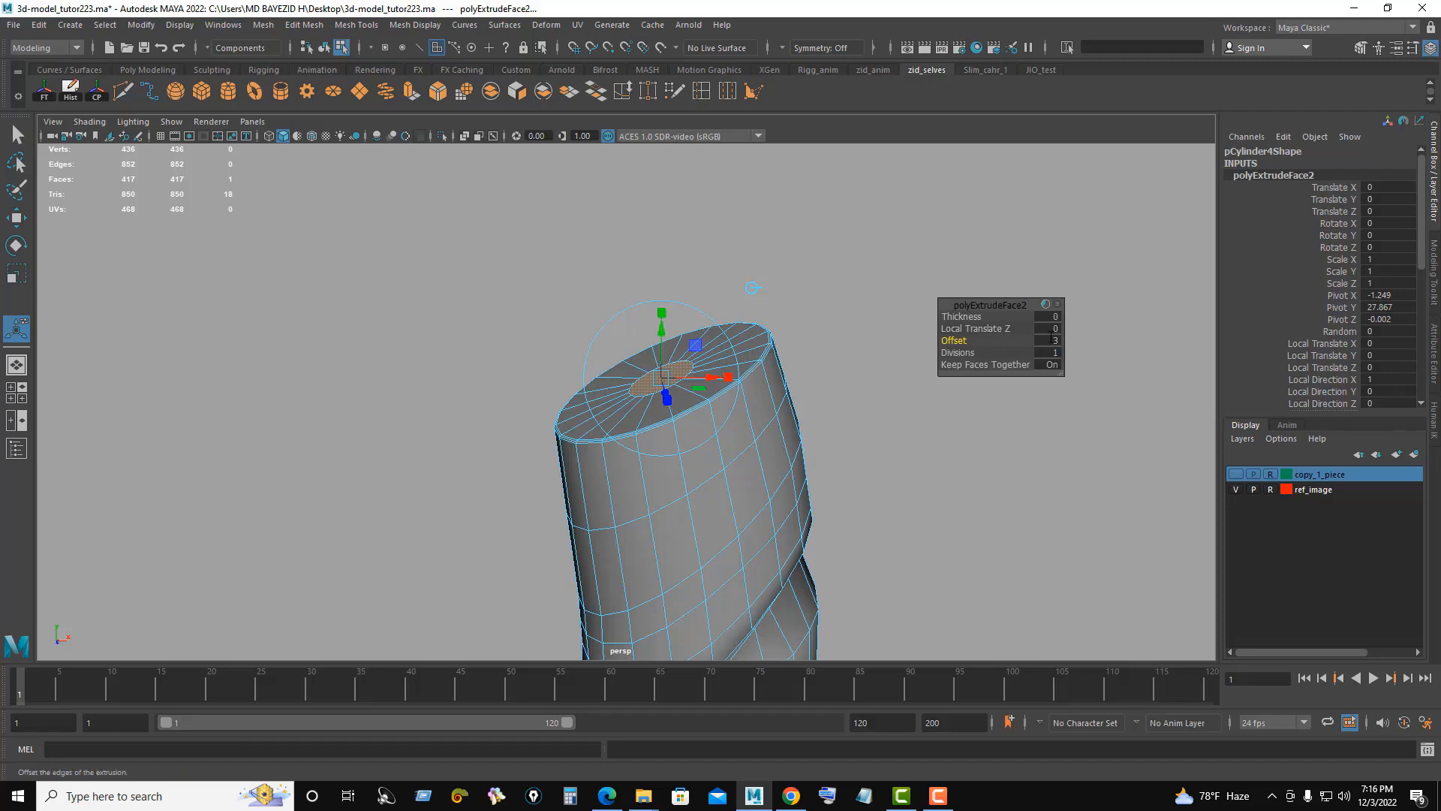
mouse_move(816, 359)
left_mouse_down("alt")
mouse_move(928, 380)
mouse_move(813, 384)
left_mouse_up("alt")
right_click_drag(872, 218, 943, 196)
left_click(880, 254)
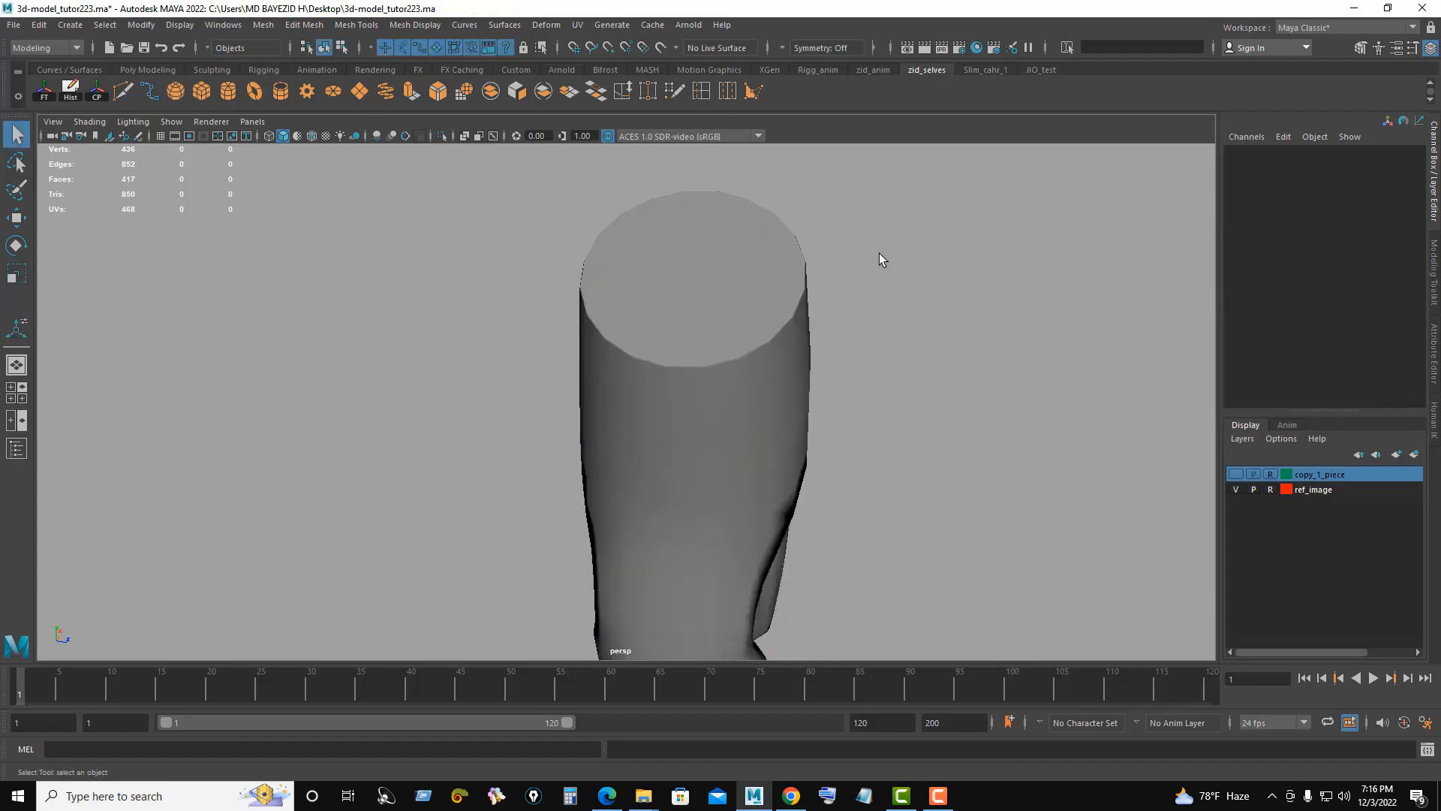
Step: Cut two perpendicular edges through the centre of the upper cap's inner face with Multi-Cut, connecting opposite vertices
scroll(728, 426, "down", 2)
left_click(728, 426)
left_click_drag(698, 368, 728, 365, "alt")
scroll(744, 323, "up", 4)
middle_click_drag(608, 233, 590, 366, "alt")
left_click_drag(589, 366, 664, 451, "alt")
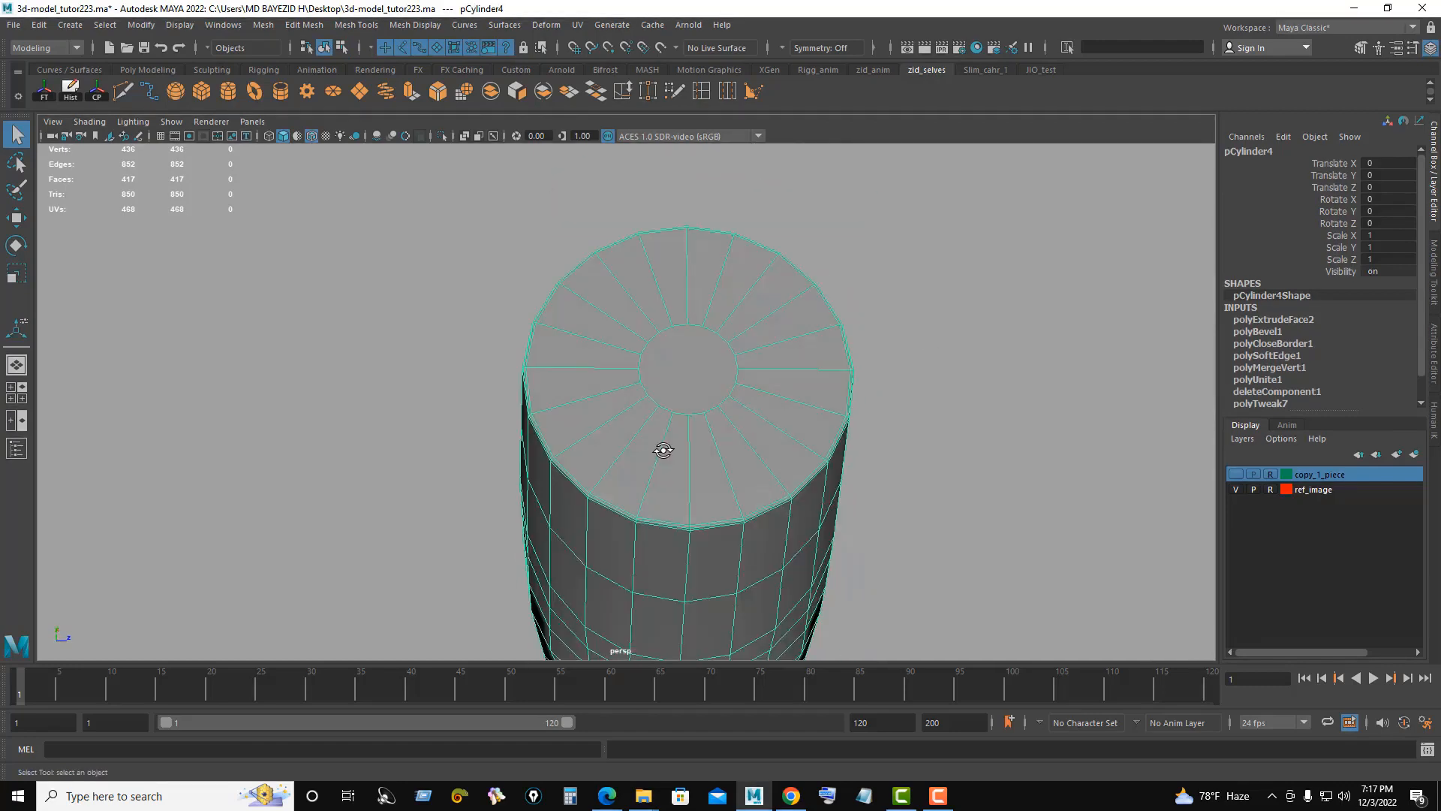
left_click(122, 91)
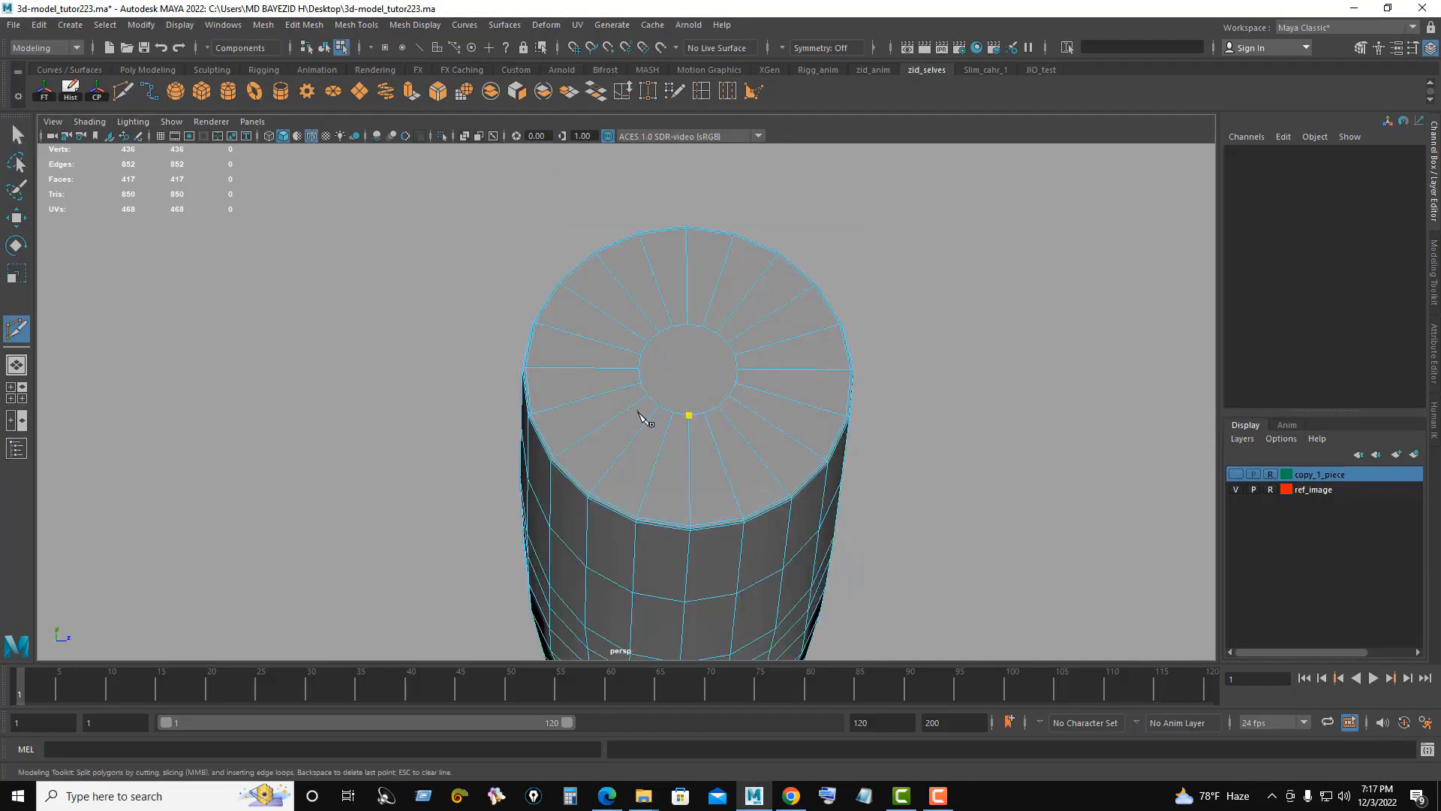
key("Return")
left_click_drag(719, 348, 721, 367, "alt")
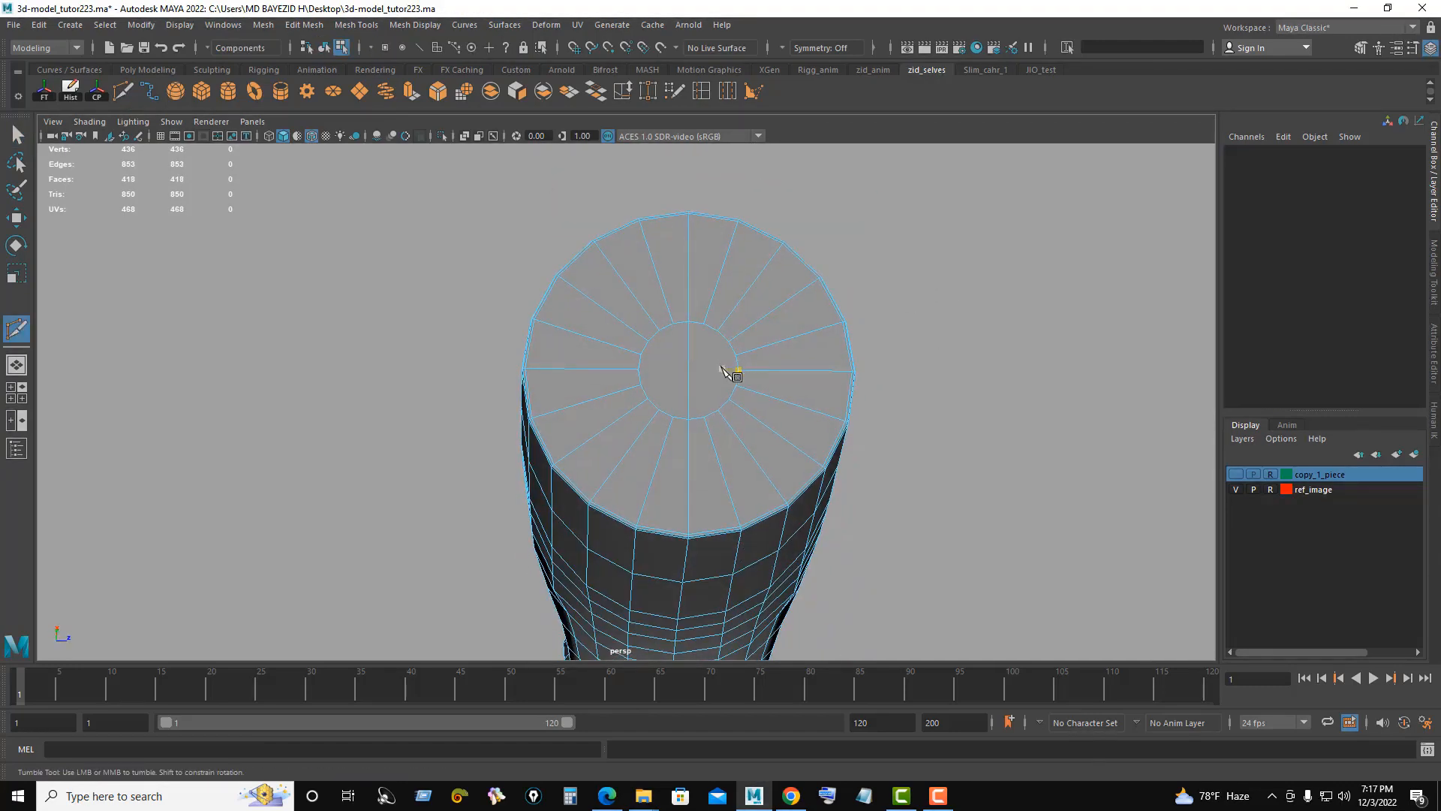
left_click(737, 364)
left_click(639, 369)
key("Return")
Step: Cut parallel edges on both sides of the centre line across the upper cap's inner face, joining its remaining facing vertices
right_click_drag(733, 356, 911, 438, "alt")
left_click(635, 455)
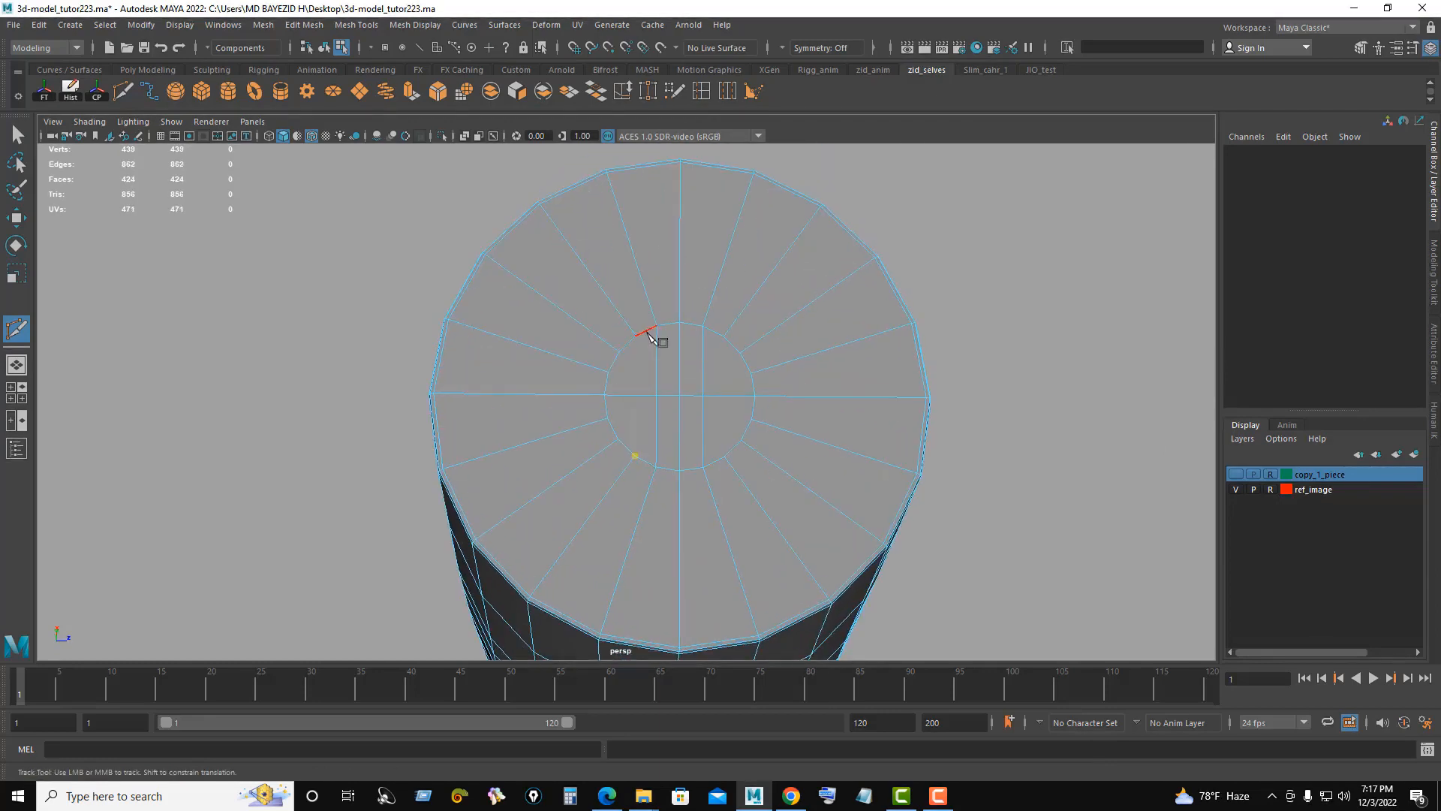
left_click(638, 334)
key("Return")
left_click(620, 349)
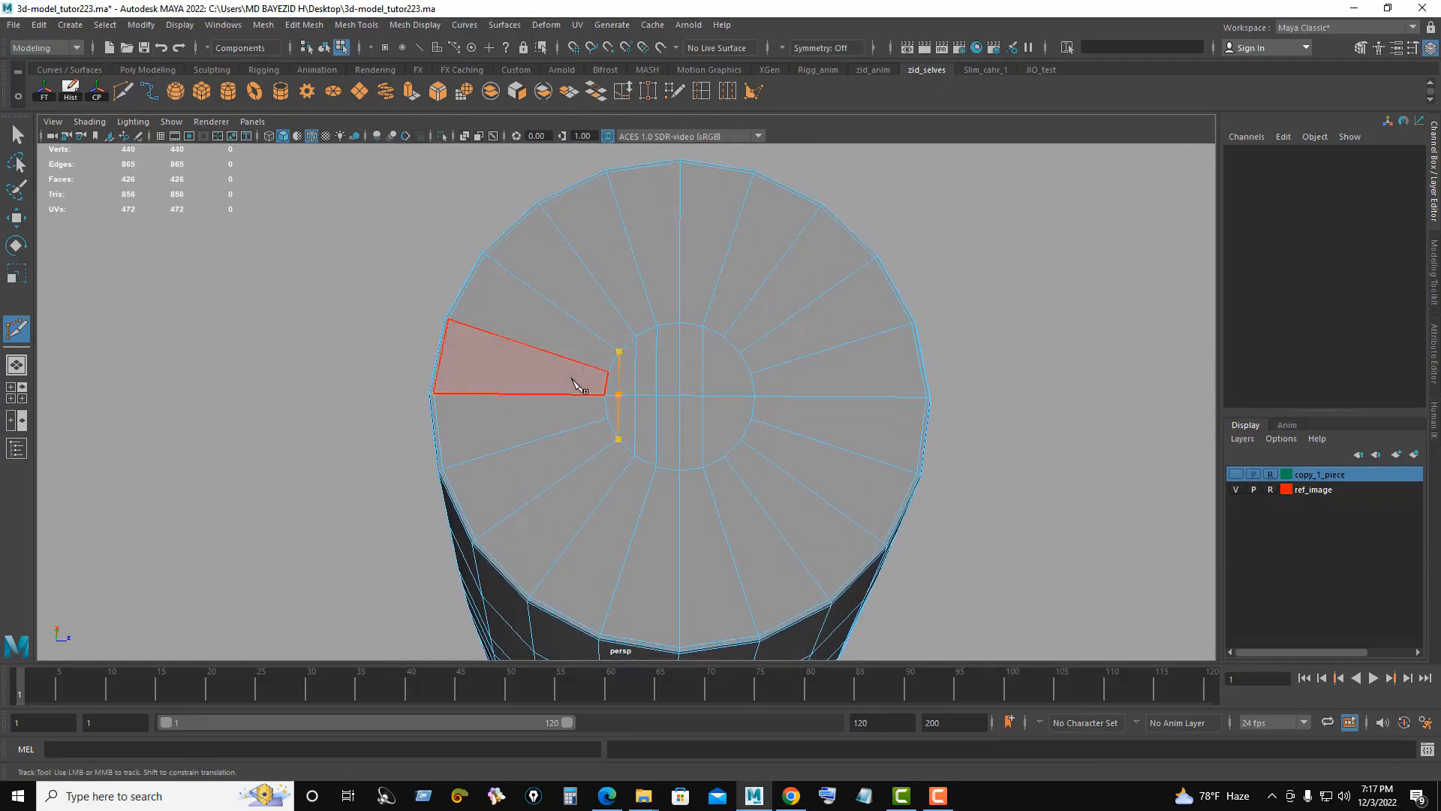
right_click(573, 378)
left_click_drag(808, 405, 725, 451, "alt")
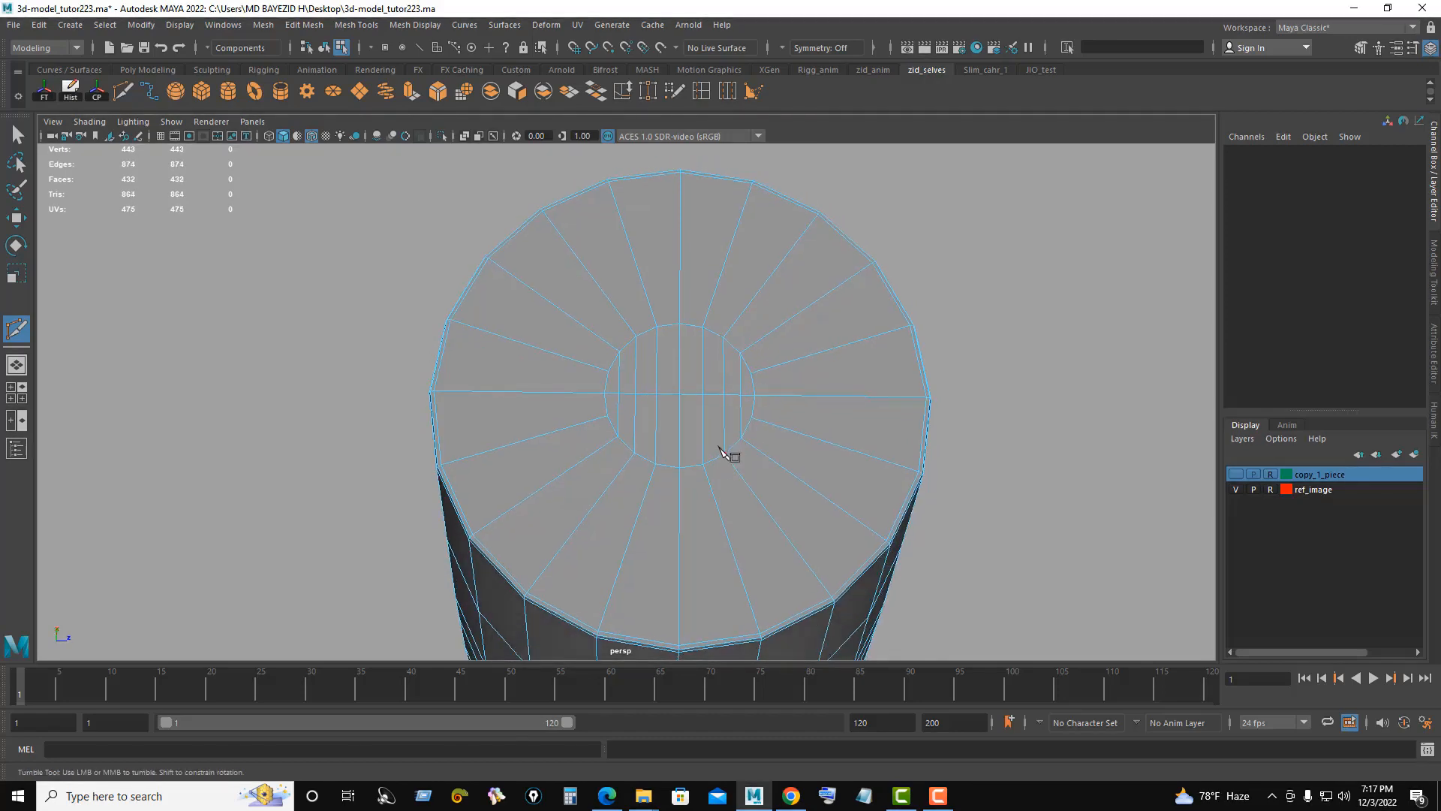
Step: Insert two edge loops around the upper cap's outer ring and one around the side wall just below the rim
left_click(665, 518, "ctrl")
middle_click(633, 559, "ctrl")
right_click_drag(635, 557, 712, 422, "alt")
left_click_drag(711, 422, 705, 373, "alt")
middle_click_drag(705, 373, 703, 362, "alt")
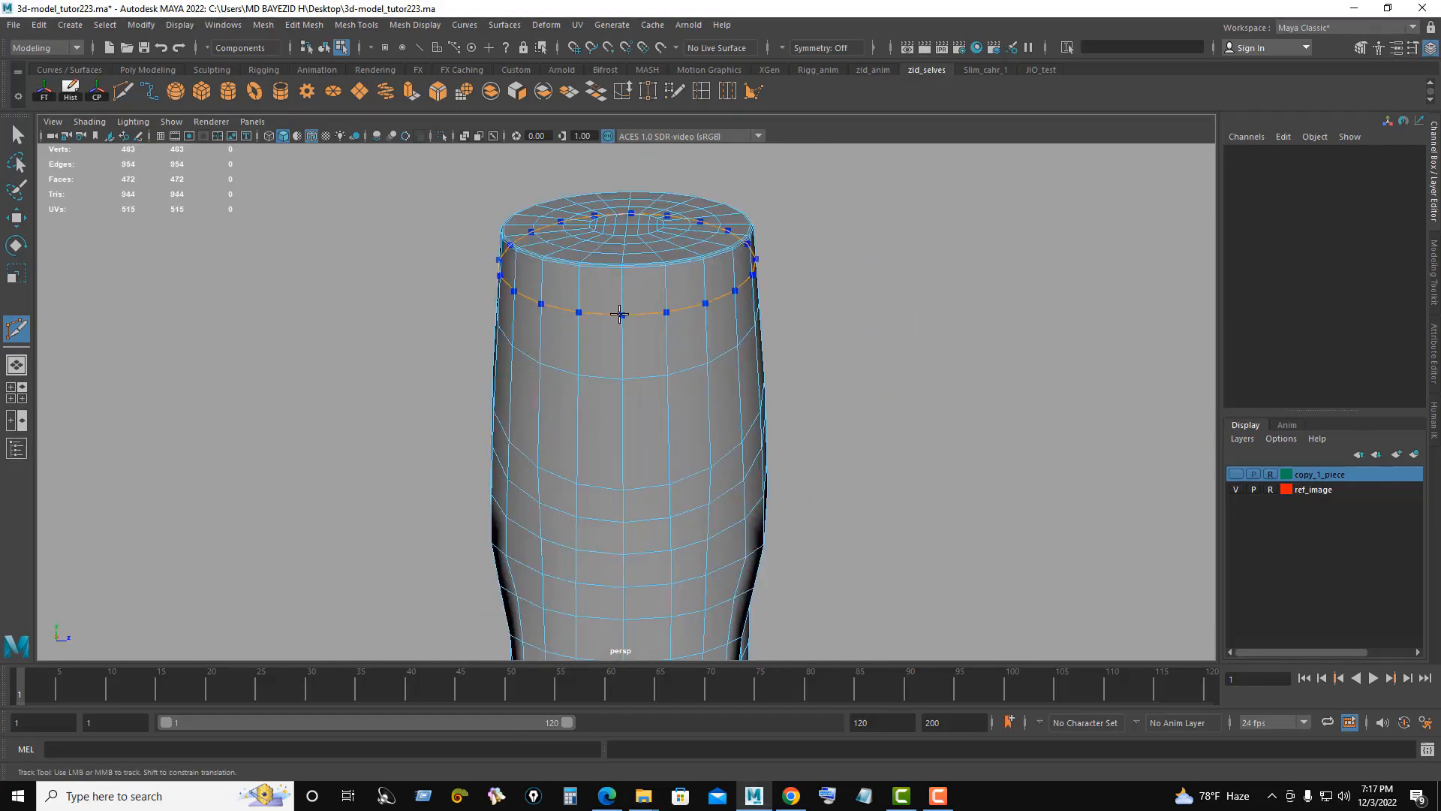
left_click(619, 314, "ctrl")
Step: Select the border edge loop of the cylinder's opposite open end and fill the hole with a cap face
left_click_drag(909, 344, 863, 272, "alt")
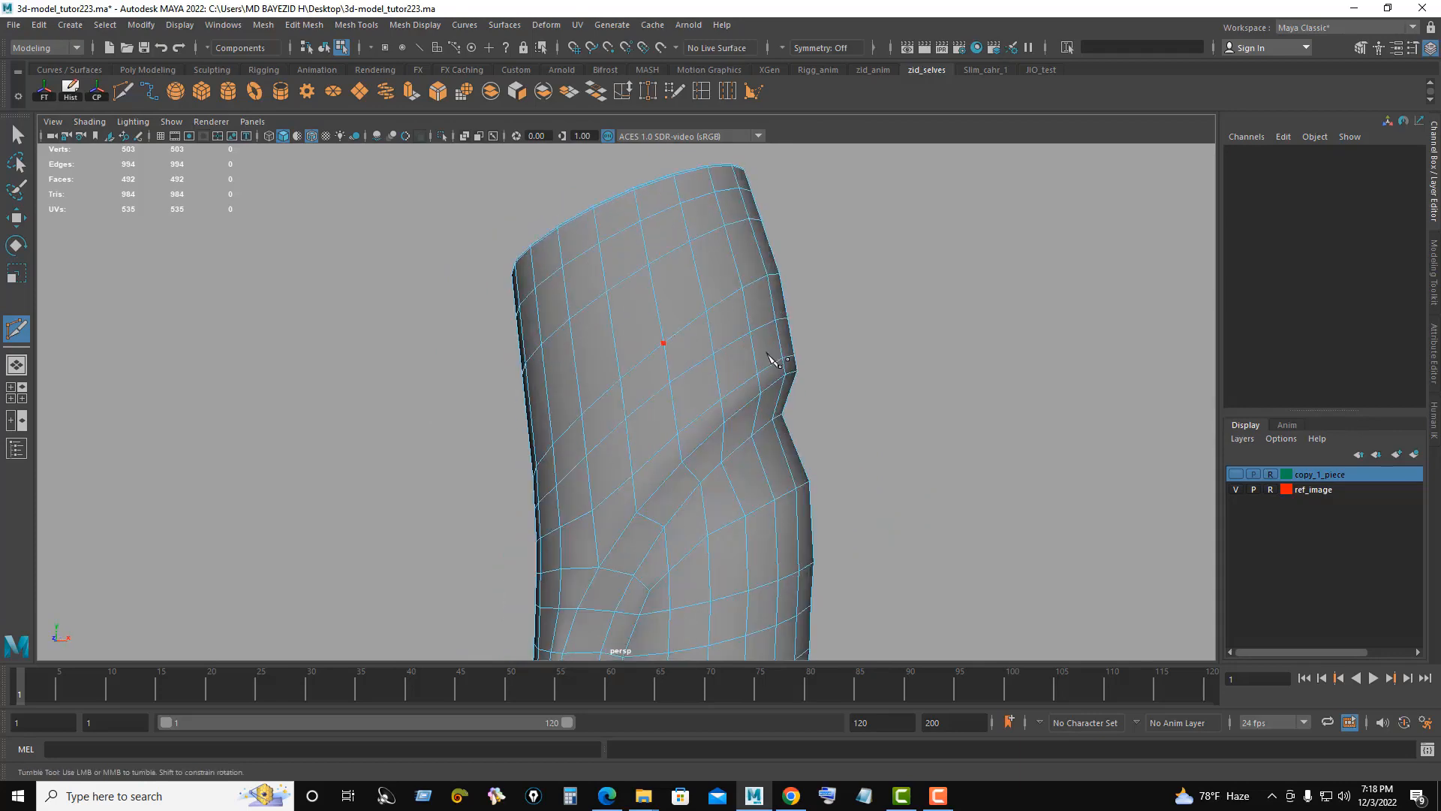
right_click_drag(862, 272, 935, 249)
left_click_drag(827, 367, 718, 319, "alt")
left_click(720, 323)
right_click_drag(904, 267, 903, 218)
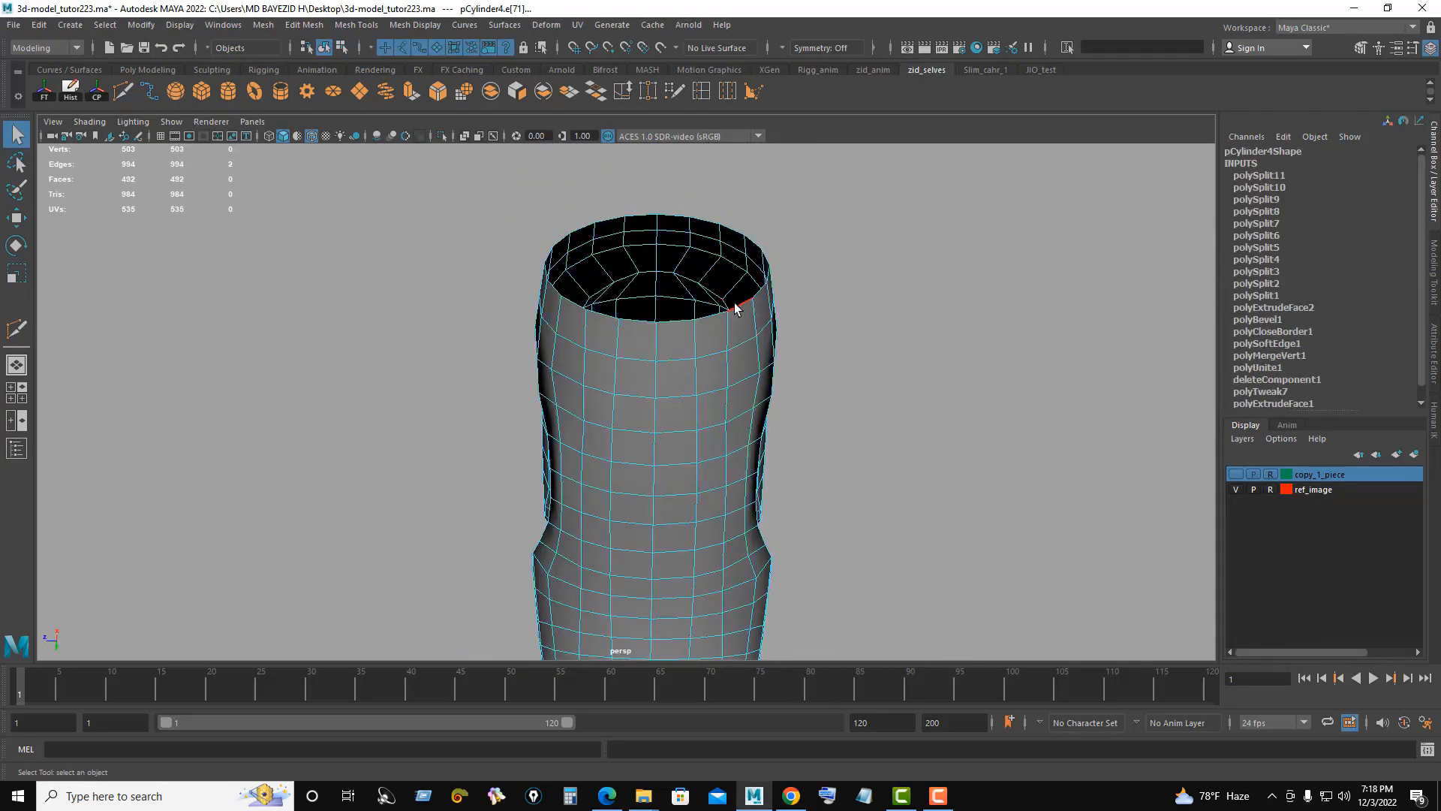
right_click_drag(888, 289, 863, 479, "shift")
left_click_drag(863, 479, 897, 345, "alt")
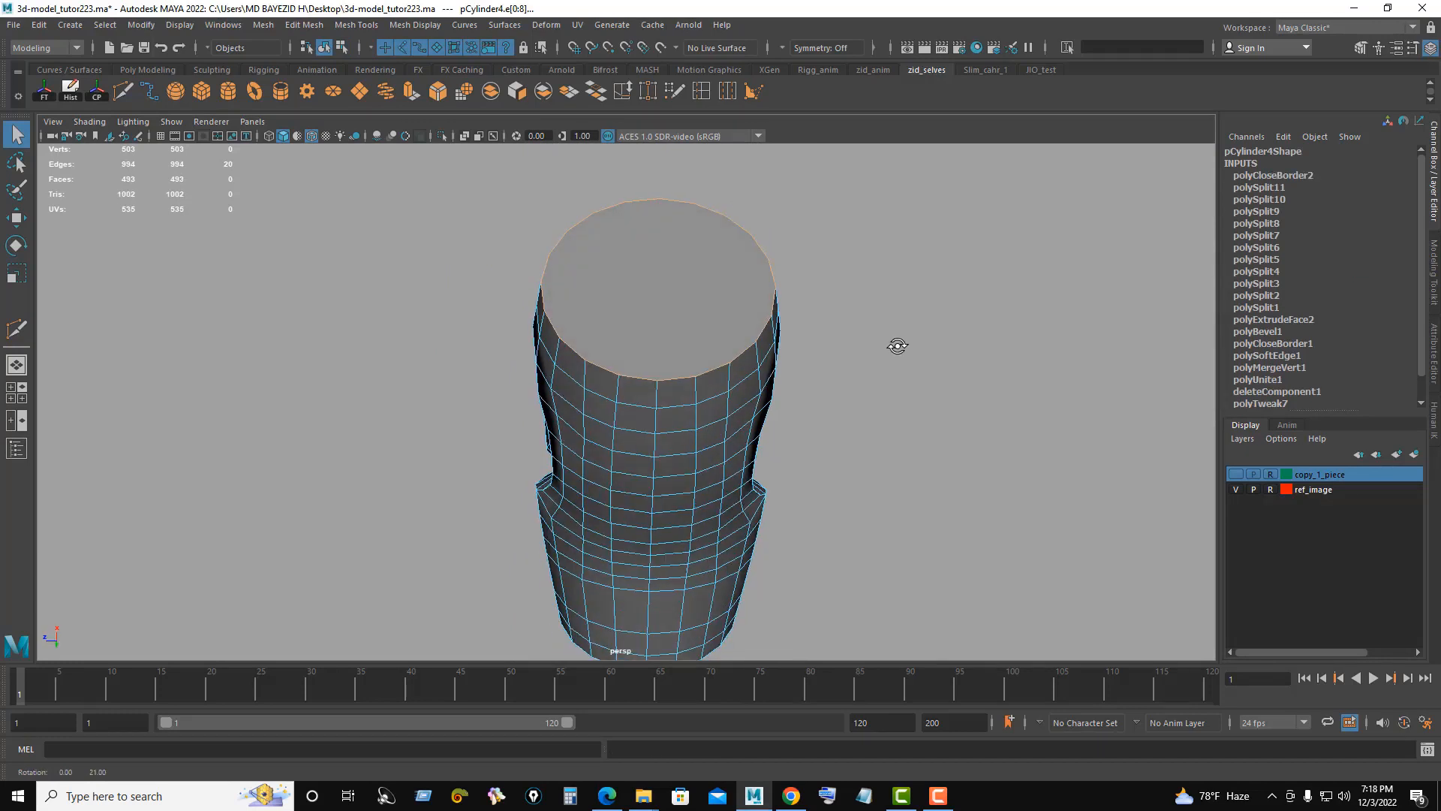
Step: Bevel the border edges of the opposite cap with a fraction of 0.05 and 2 segments
left_click(436, 88)
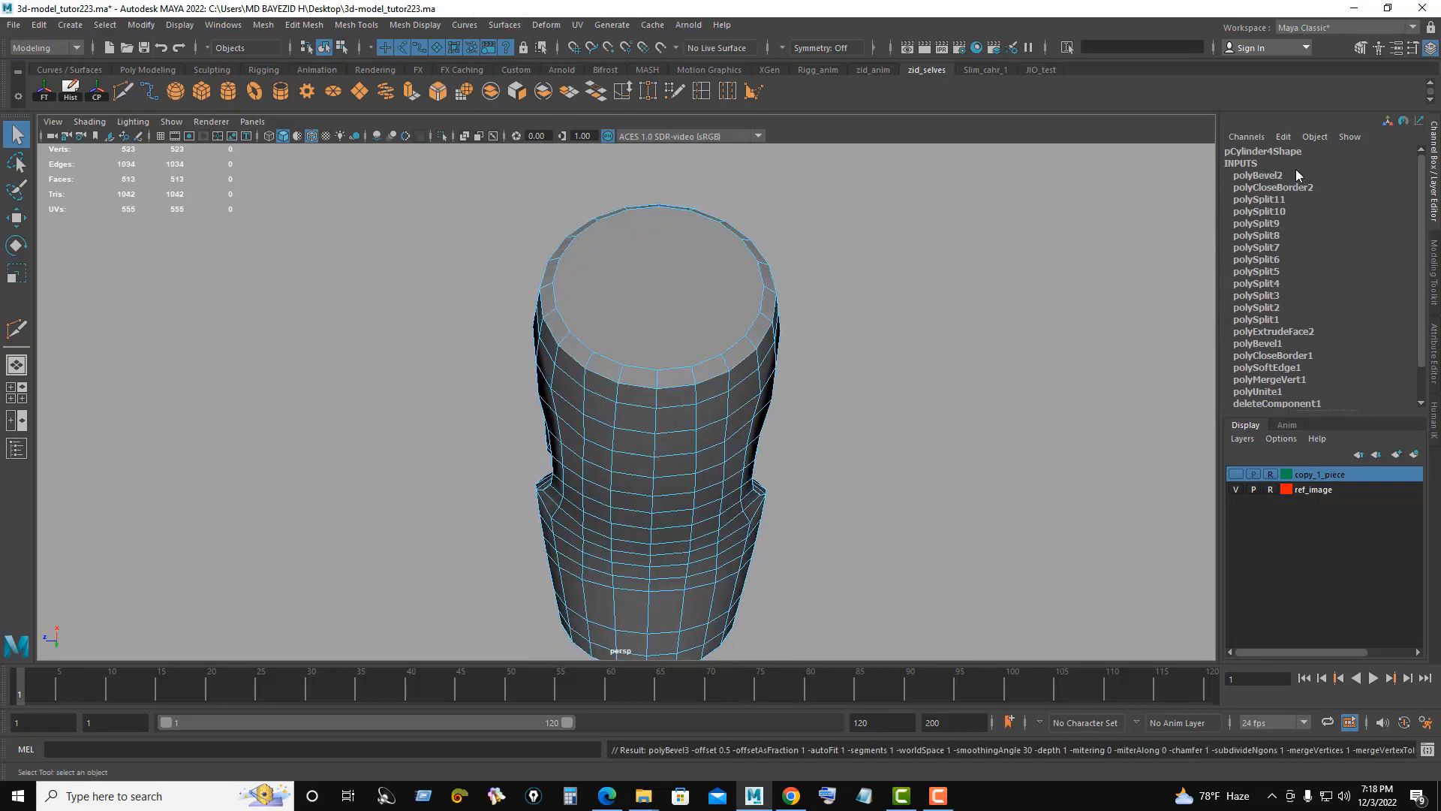
left_click(1269, 175)
left_click(1344, 199)
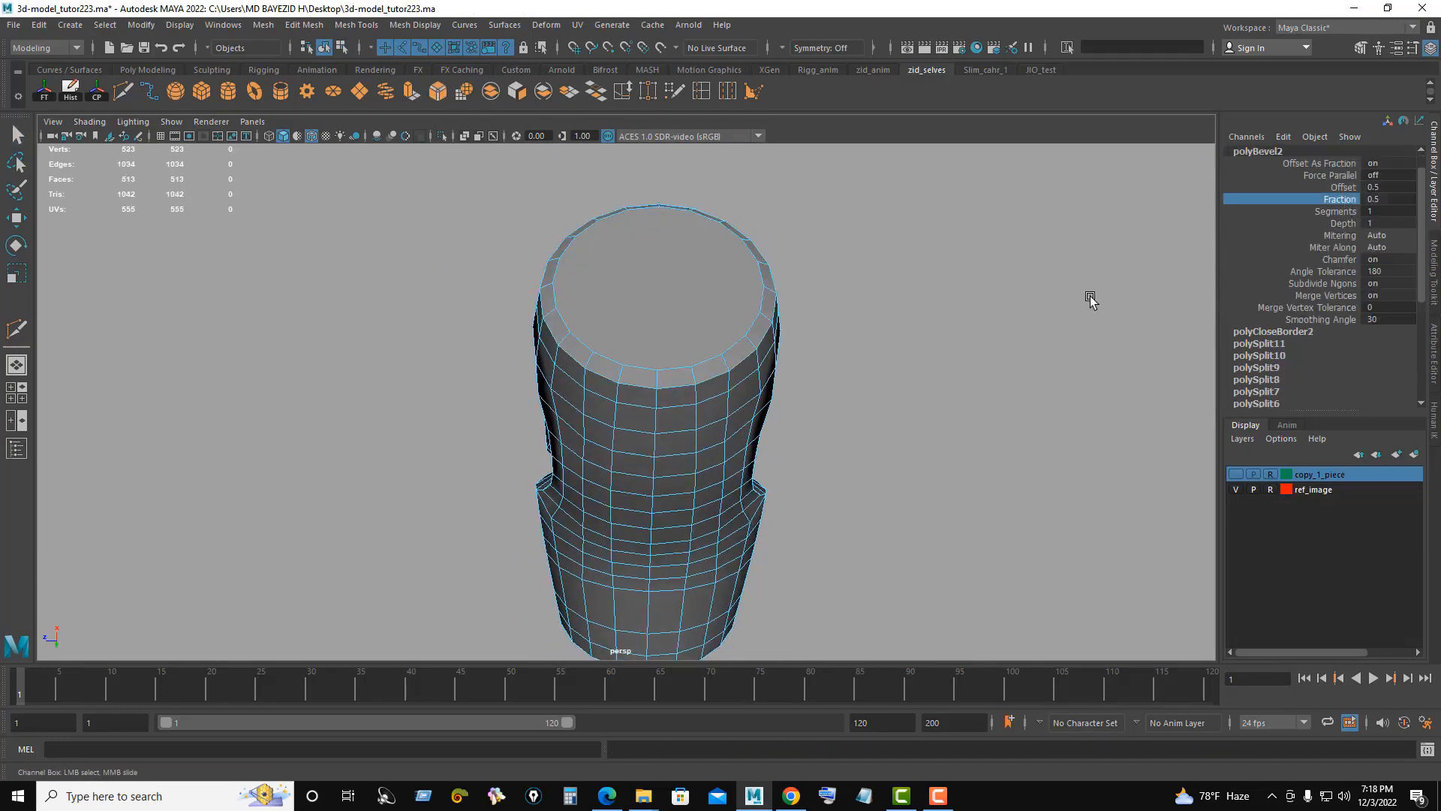
middle_click_drag(1087, 298, 1052, 301)
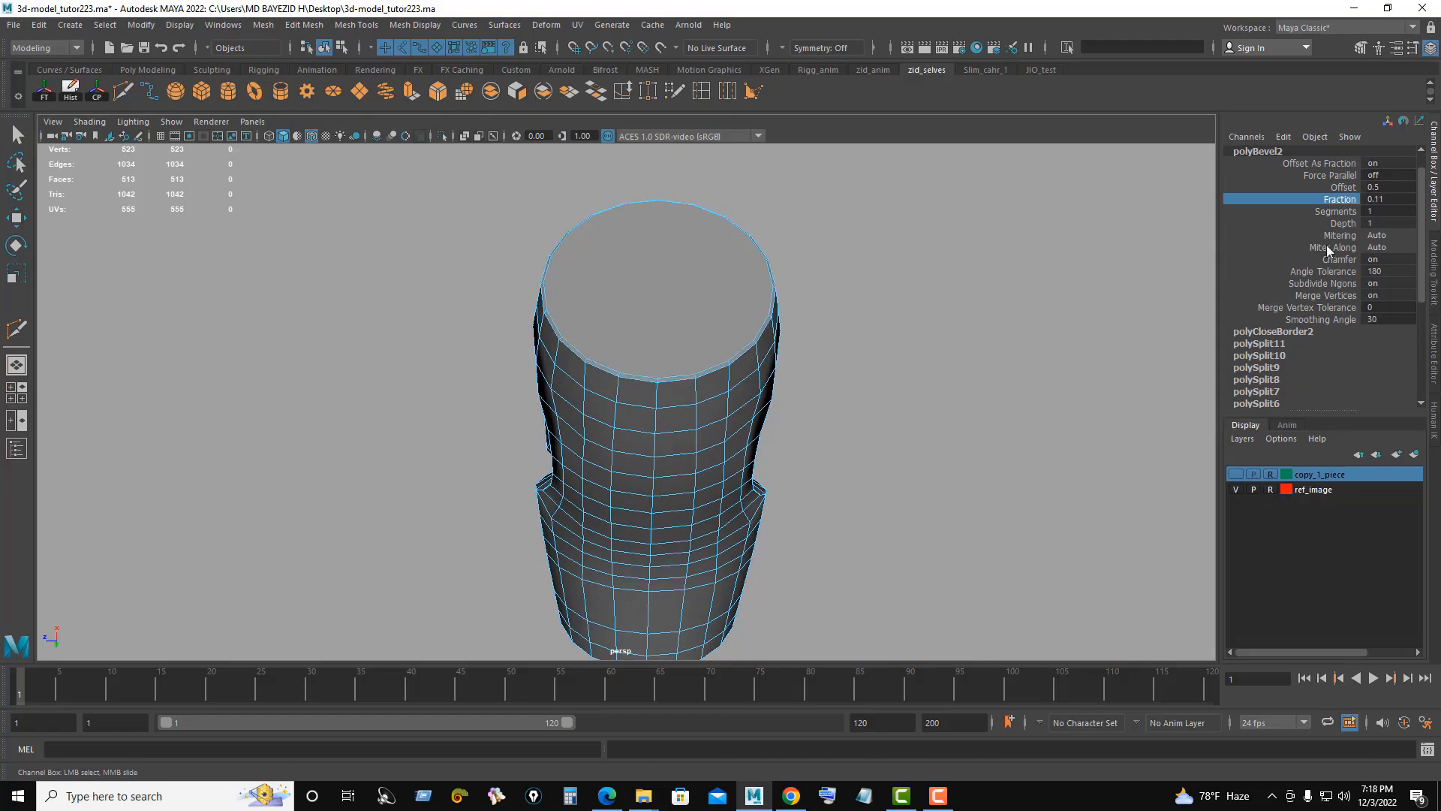
double_click(1389, 199)
type("0.0")
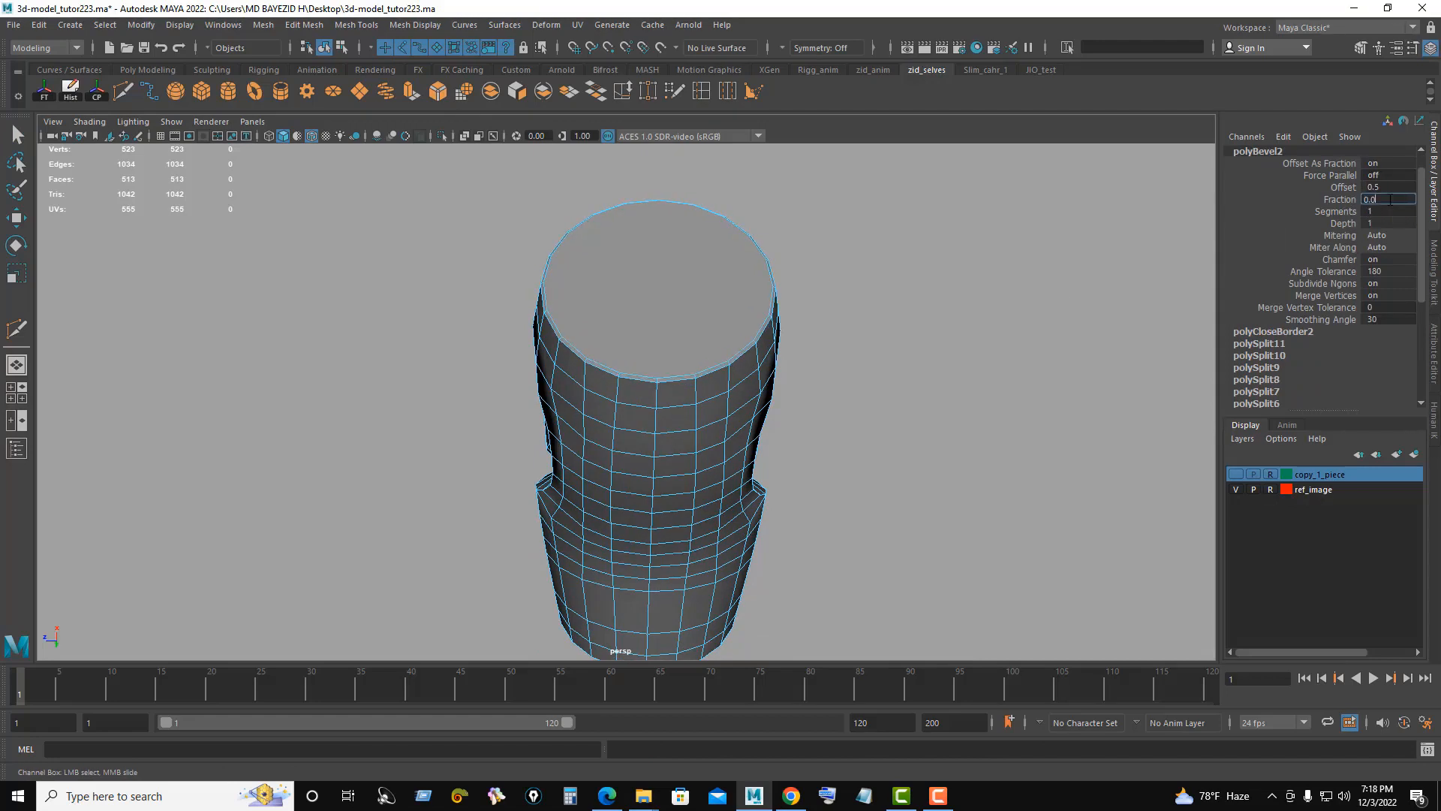
type("5")
key("Return")
double_click(1388, 209)
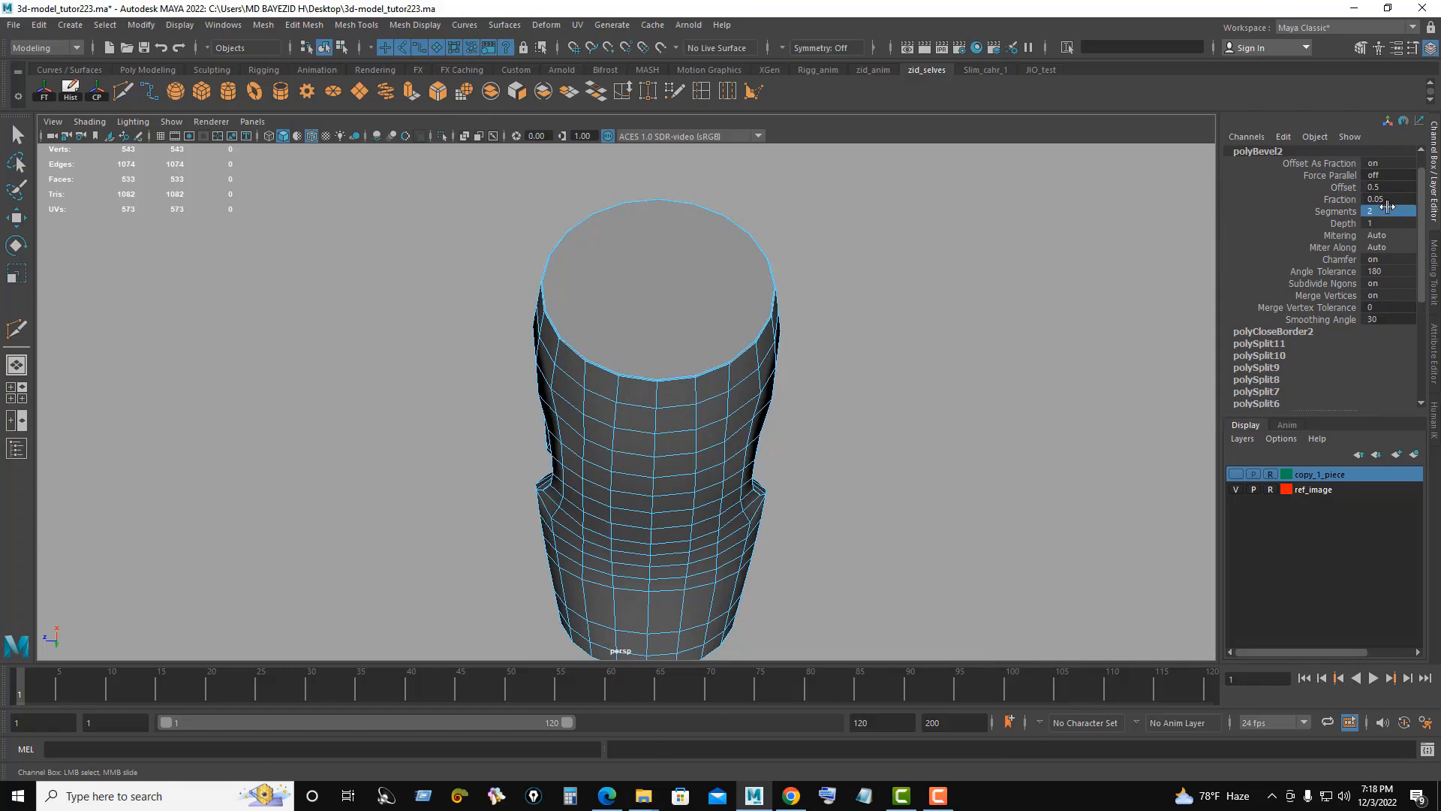
Step: Extrude the opposite cap face inward with an offset of 3, and return to object mode
right_click_drag(1044, 292, 1045, 334)
left_click(646, 286)
key("f")
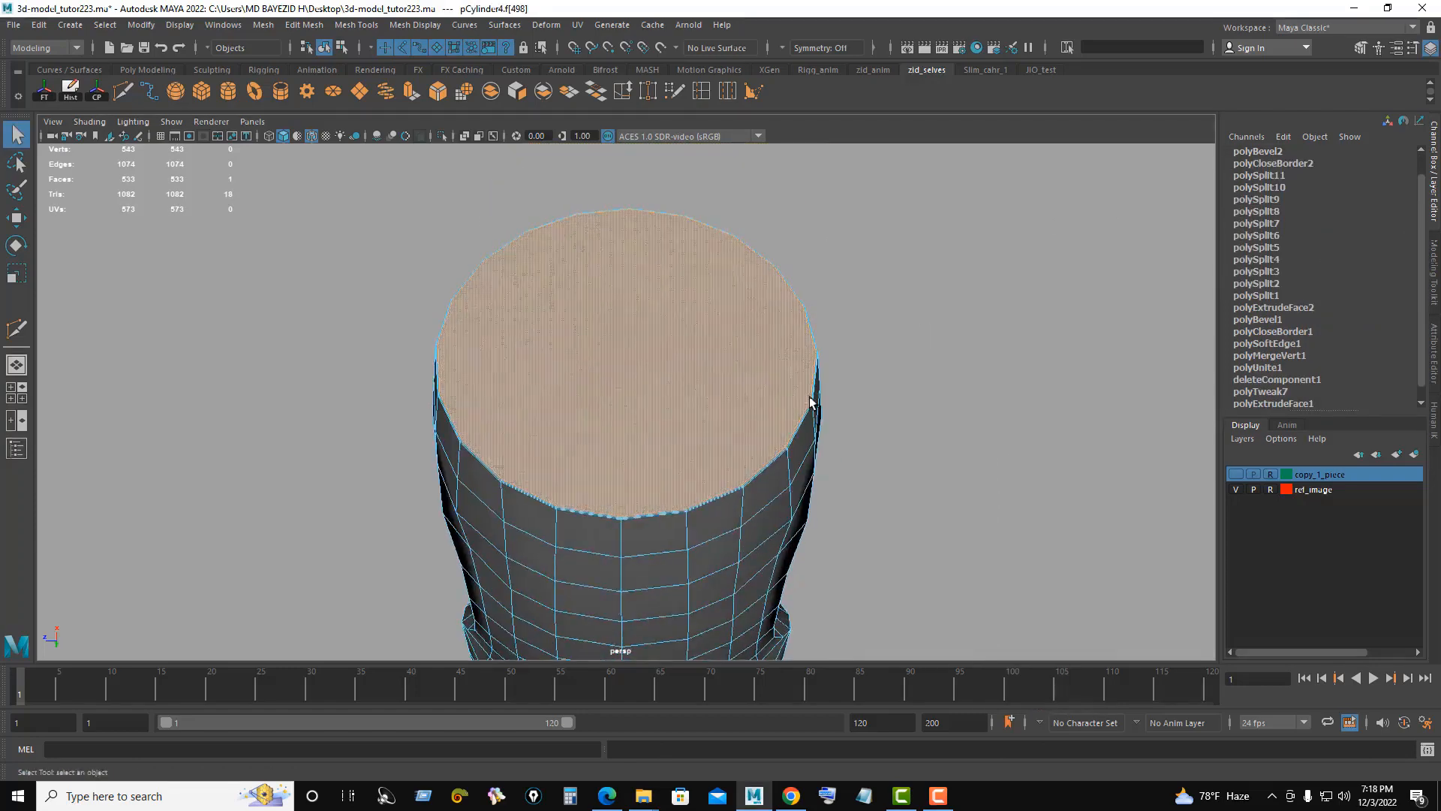
left_click_drag(811, 403, 787, 323, "alt")
left_click(411, 94)
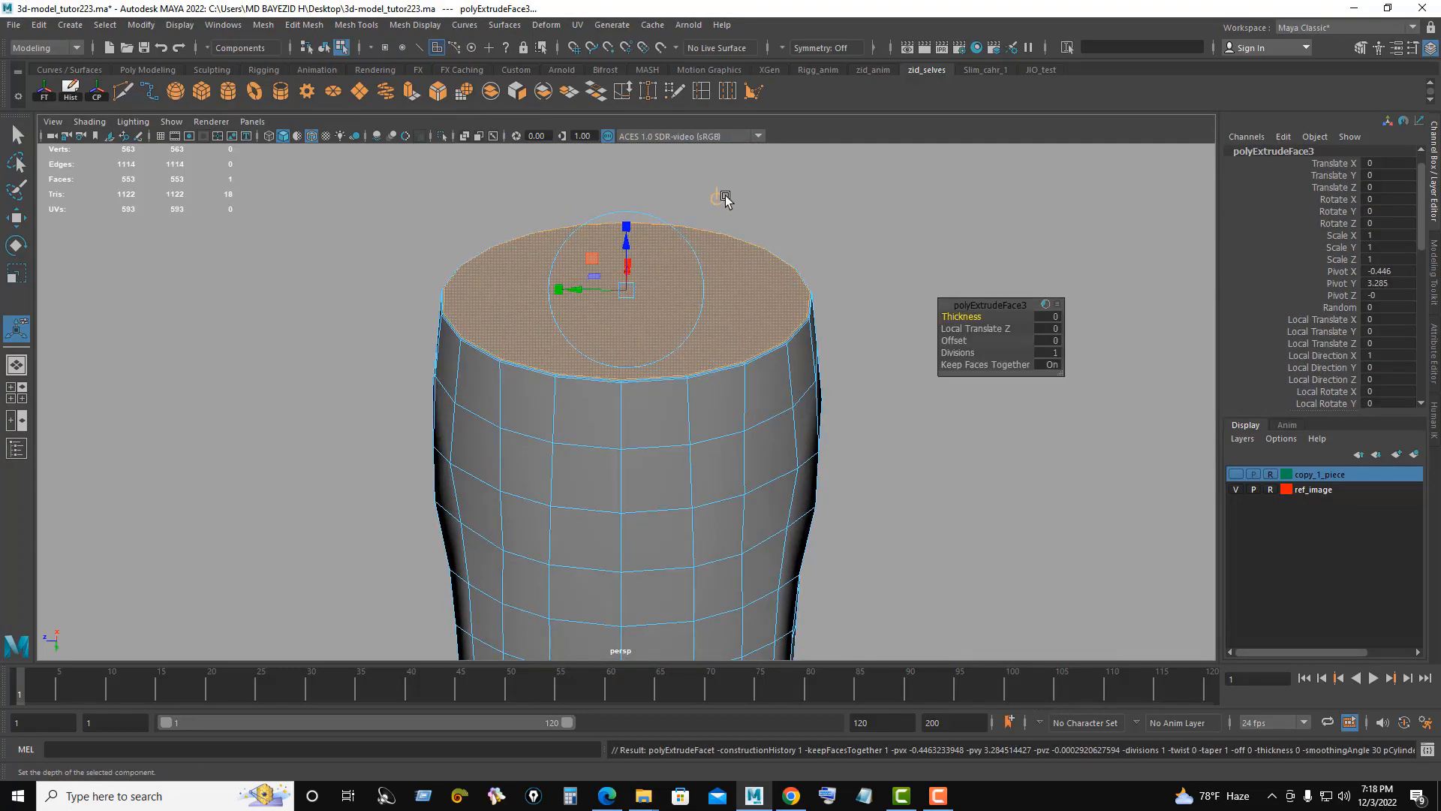
left_click_drag(961, 340, 1024, 342)
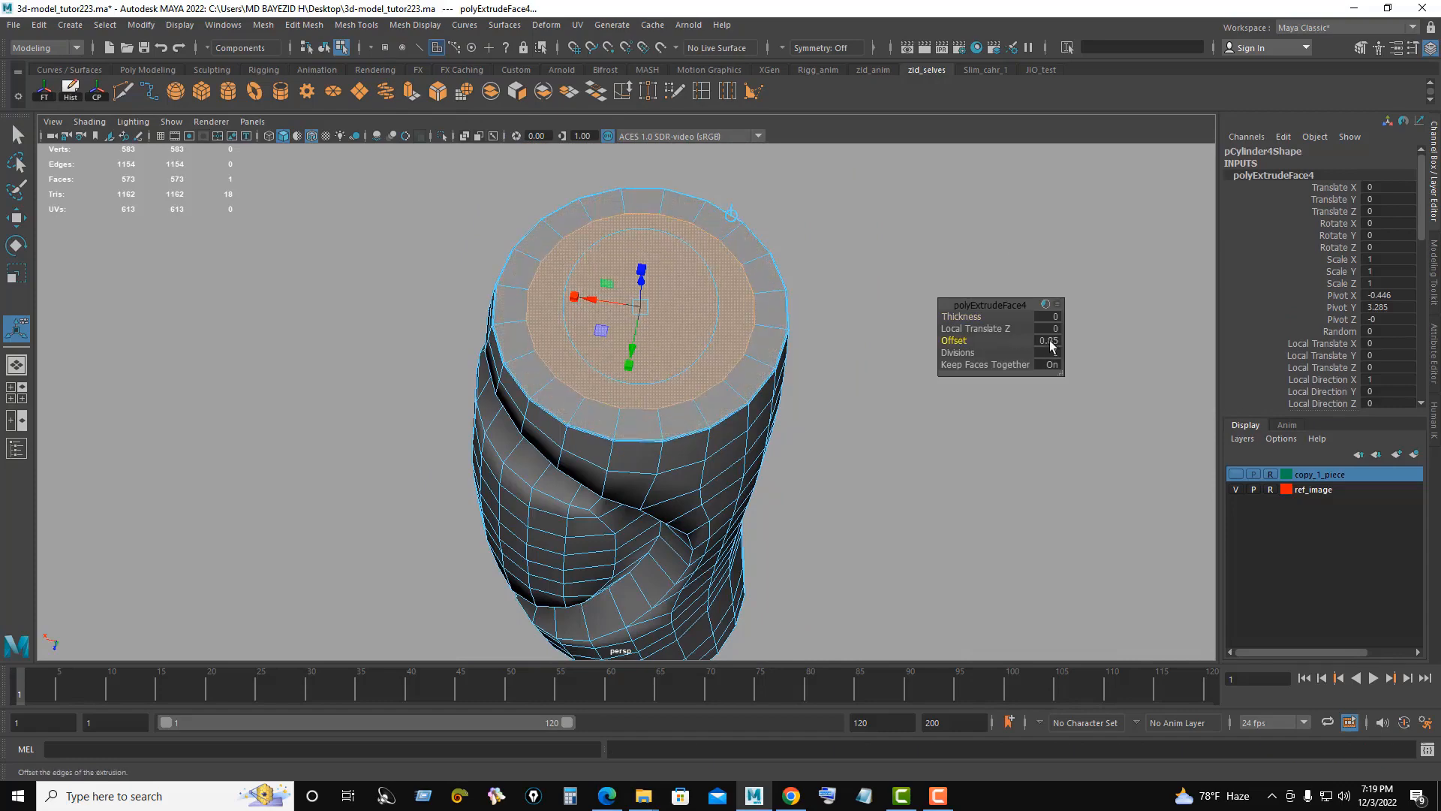
left_click(1051, 344)
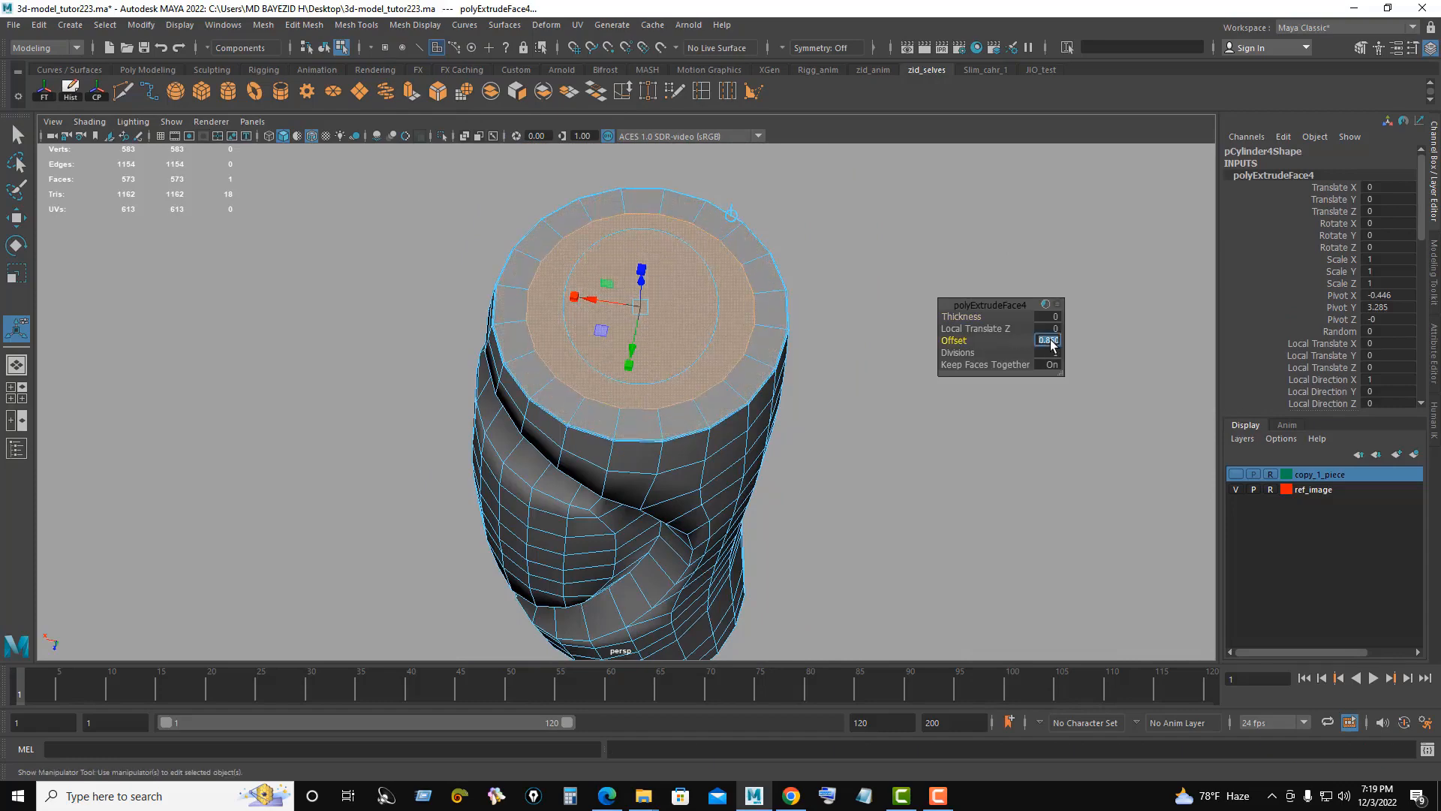
type("3")
key("Return")
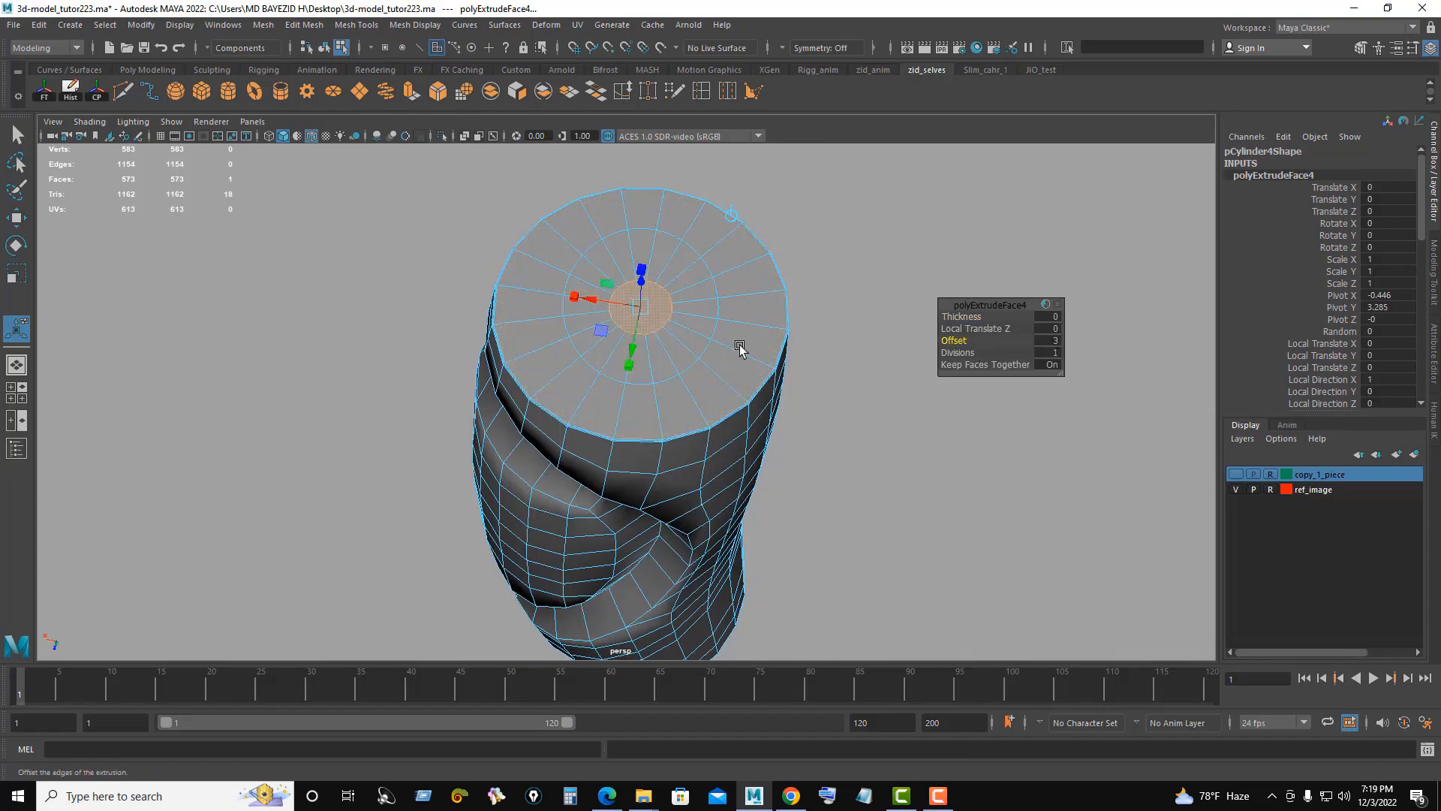
scroll(736, 330, "up", 6)
right_click_drag(889, 216, 939, 199)
left_click(971, 313)
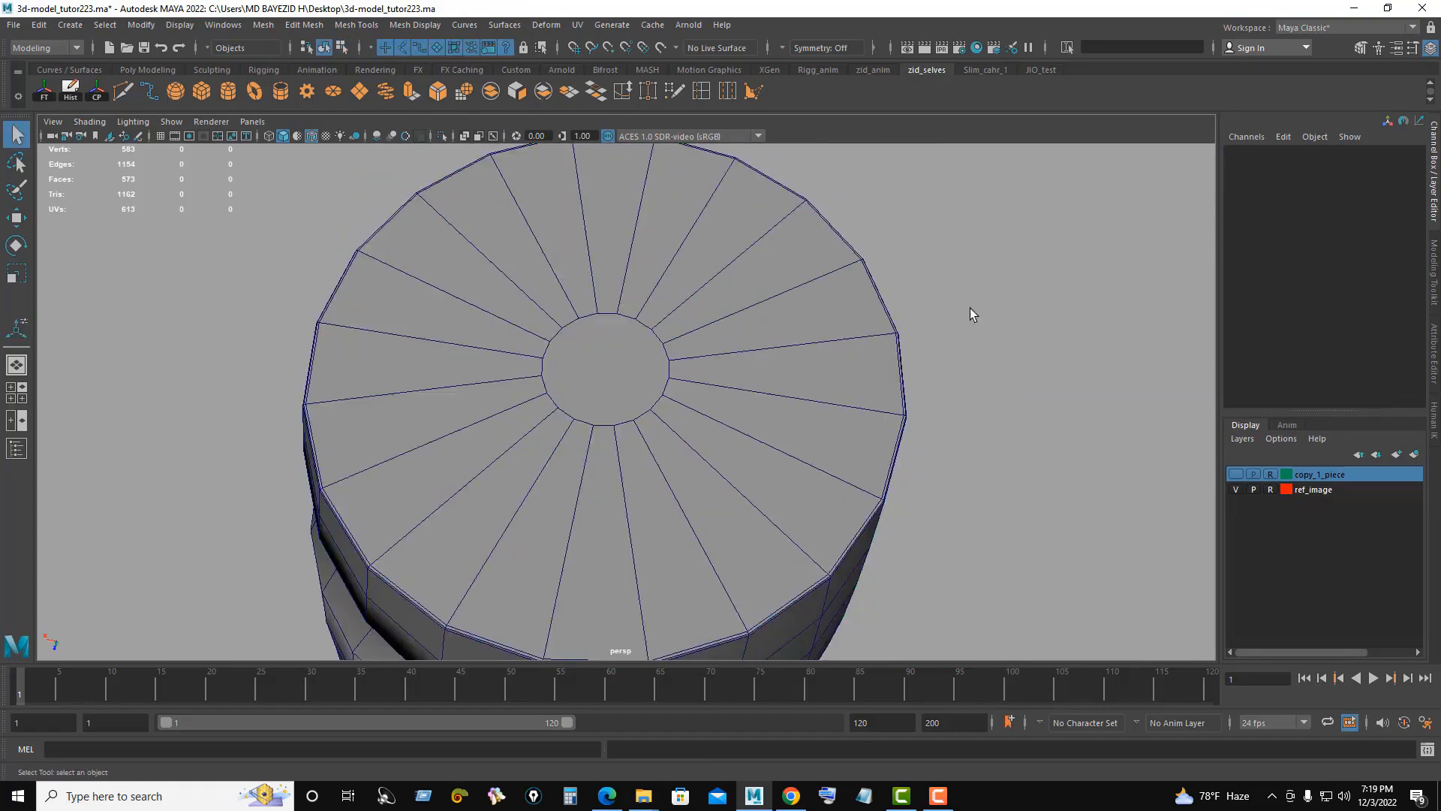
Step: Cut parallel edges and one crossing edge through the middle of the opposite cap's inner circle using Multi-Cut between opposite vertices
left_click_drag(972, 313, 388, 358, "alt")
scroll(756, 460, "down", 6)
scroll(421, 353, "up", 3)
left_click(465, 337)
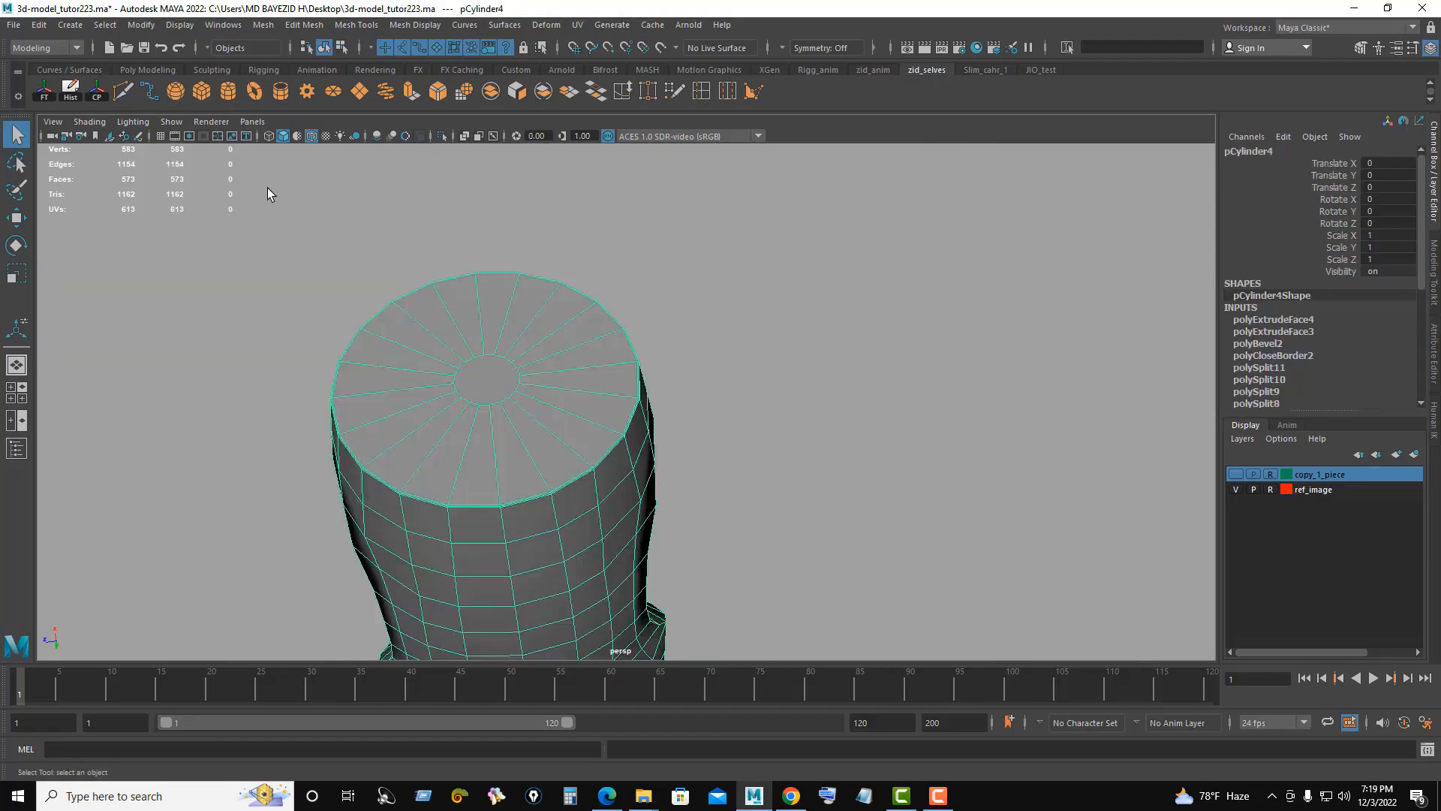
left_click(124, 91)
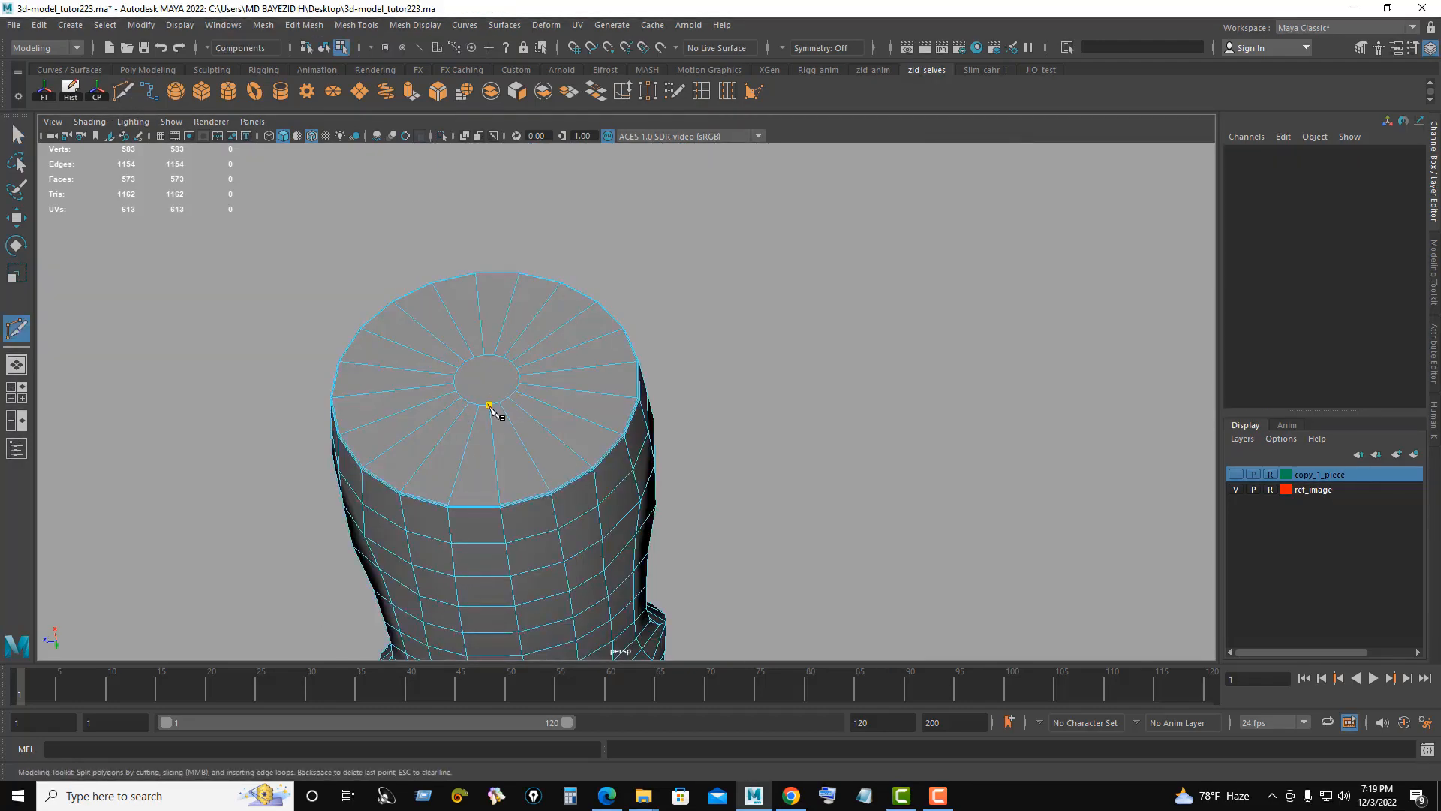
left_click(484, 355)
right_click(484, 354)
left_click_drag(484, 355, 518, 443, "alt")
scroll(518, 443, "up", 4)
left_click(771, 427)
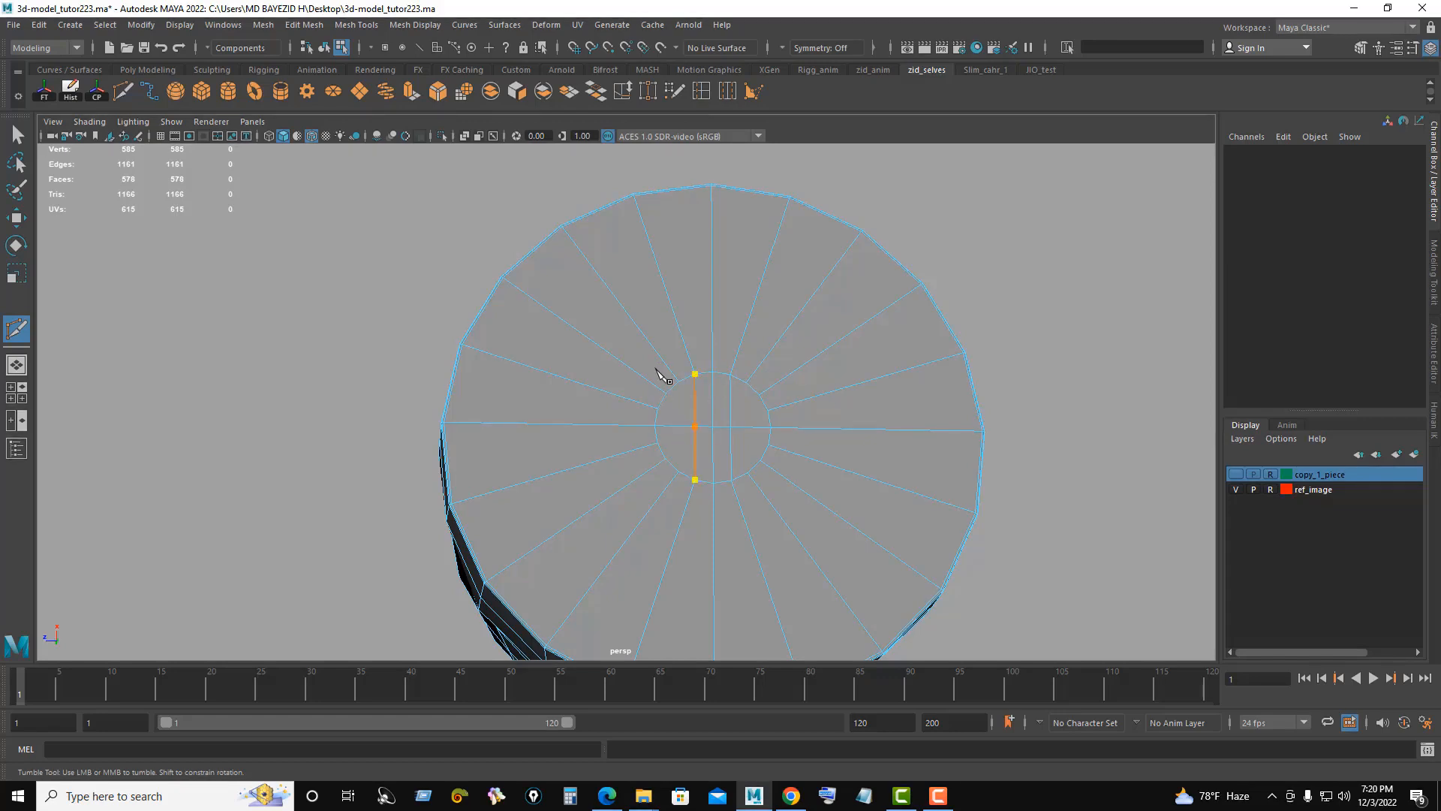
right_click(659, 375)
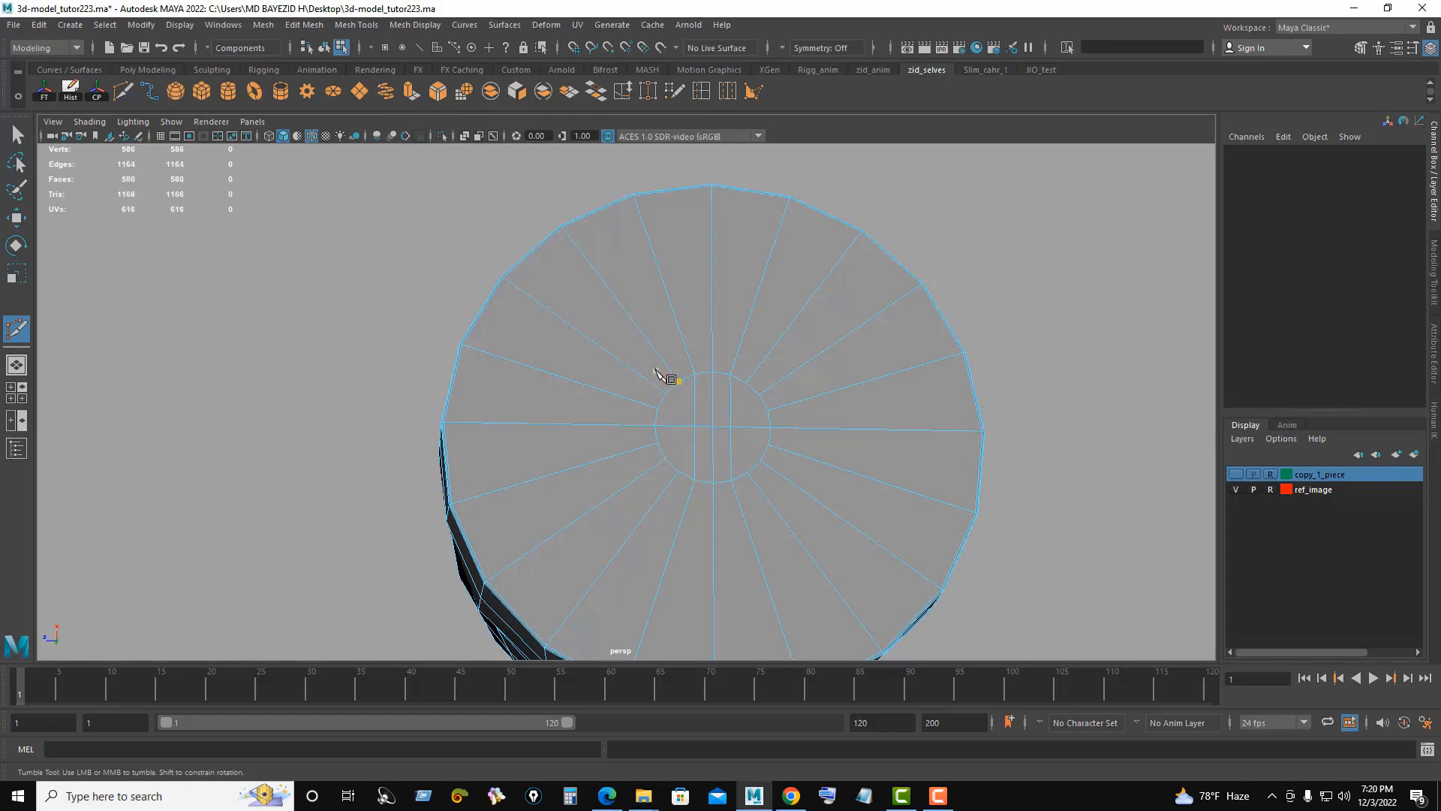
Step: Connect the remaining opposite vertex pairs near the sides of the cap's inner circle with parallel cuts
left_click(752, 468)
left_click(739, 364)
right_click(739, 363)
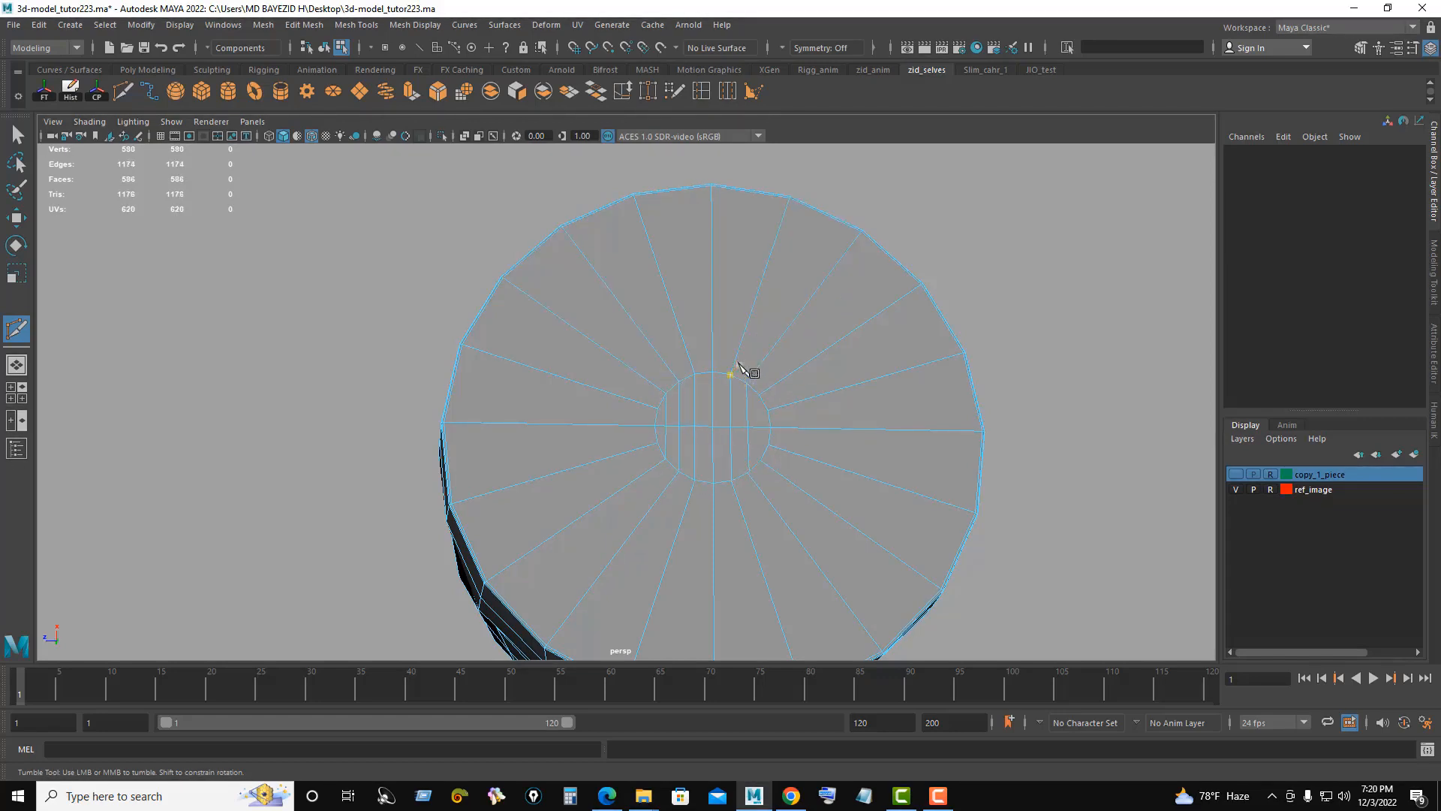
left_click(760, 461)
left_click(759, 396)
right_click(750, 371)
Step: Insert two edge loops around the cap between its inner circle and outer rim
left_click_drag(760, 418, 732, 376, "alt")
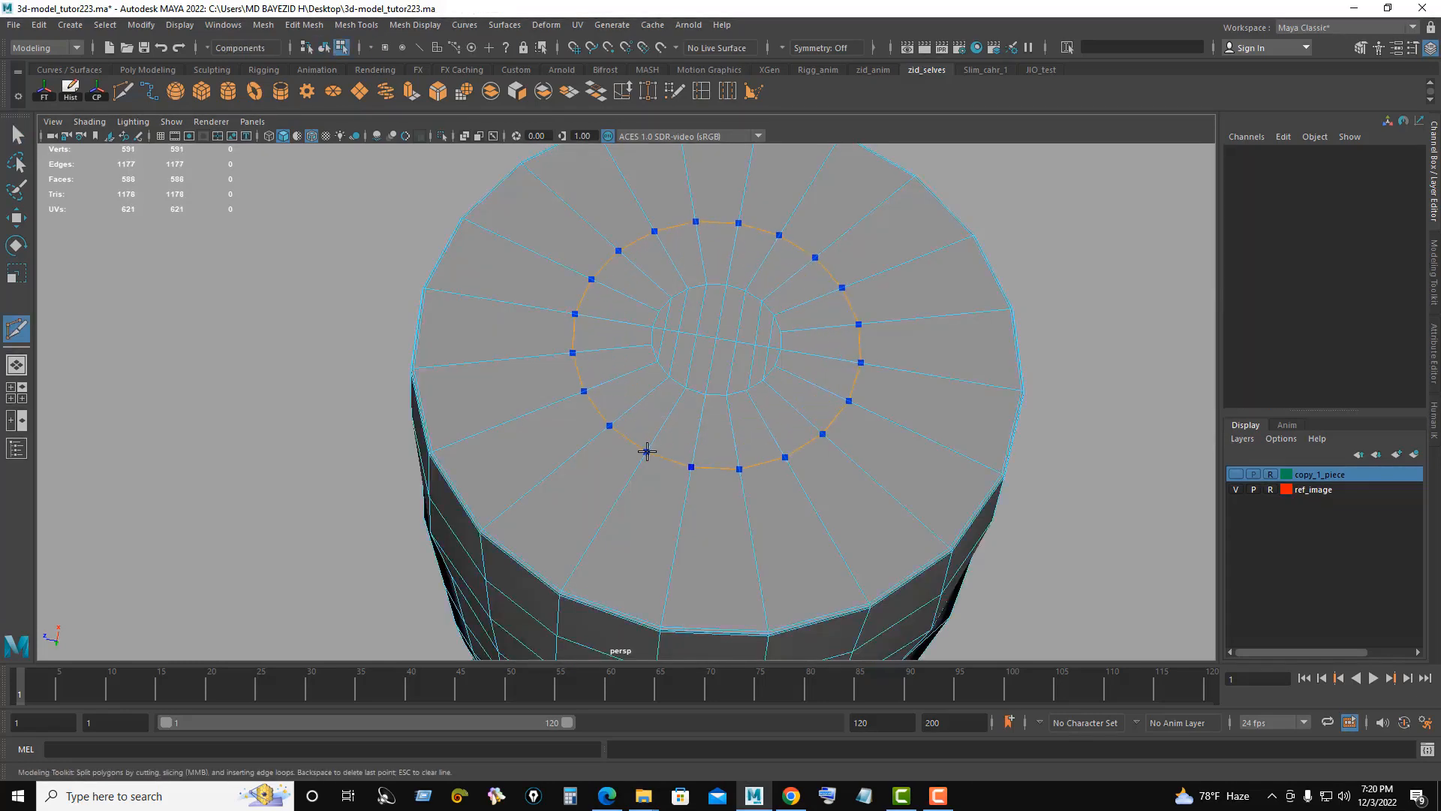
left_click(650, 437, "ctrl")
left_click(580, 498, "ctrl")
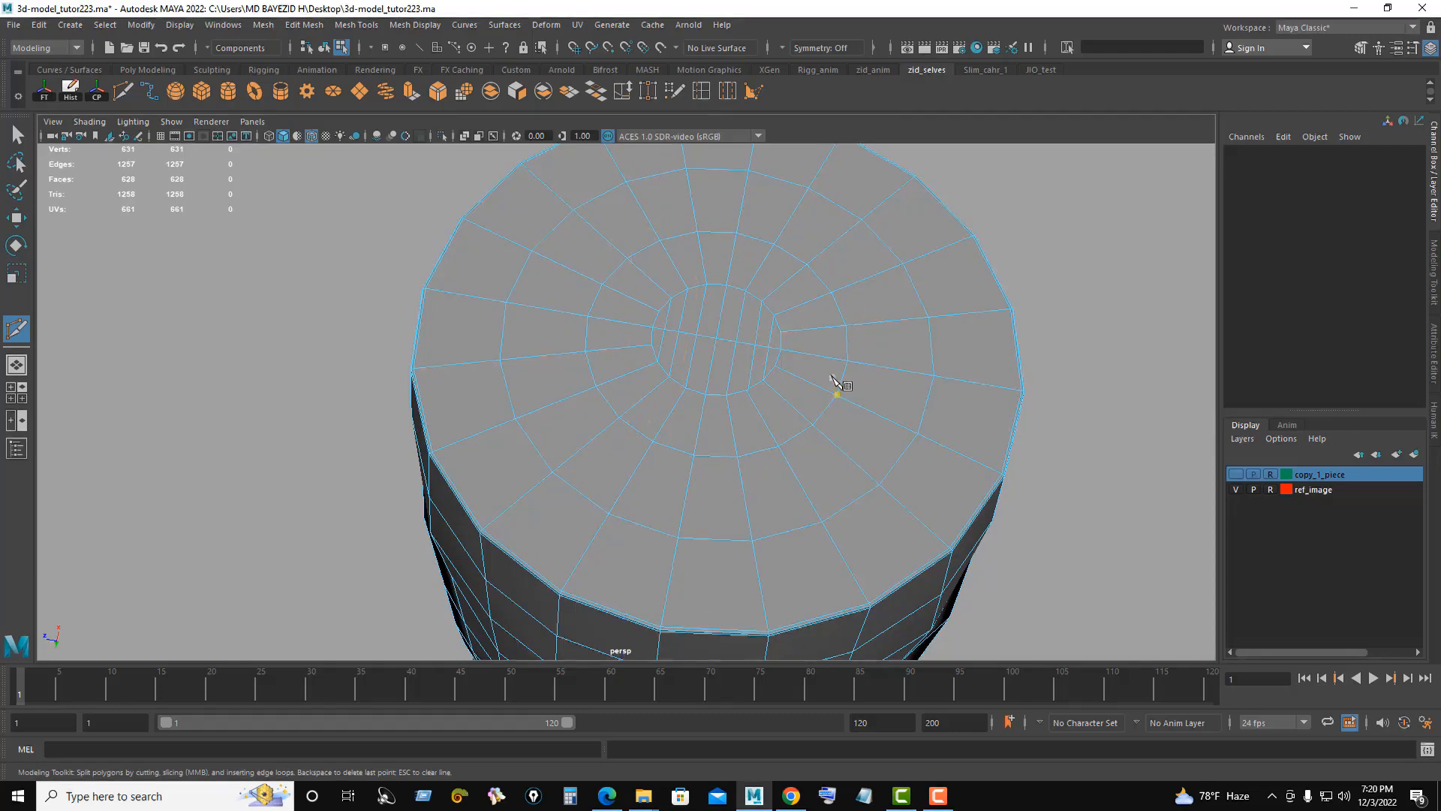
Step: Leave the cutting tool, return to object mode, select the cylinder mesh and delete its construction history
scroll(843, 390, "down", 5)
left_click_drag(843, 390, 804, 539, "alt")
key("q")
right_click_drag(924, 308, 984, 263)
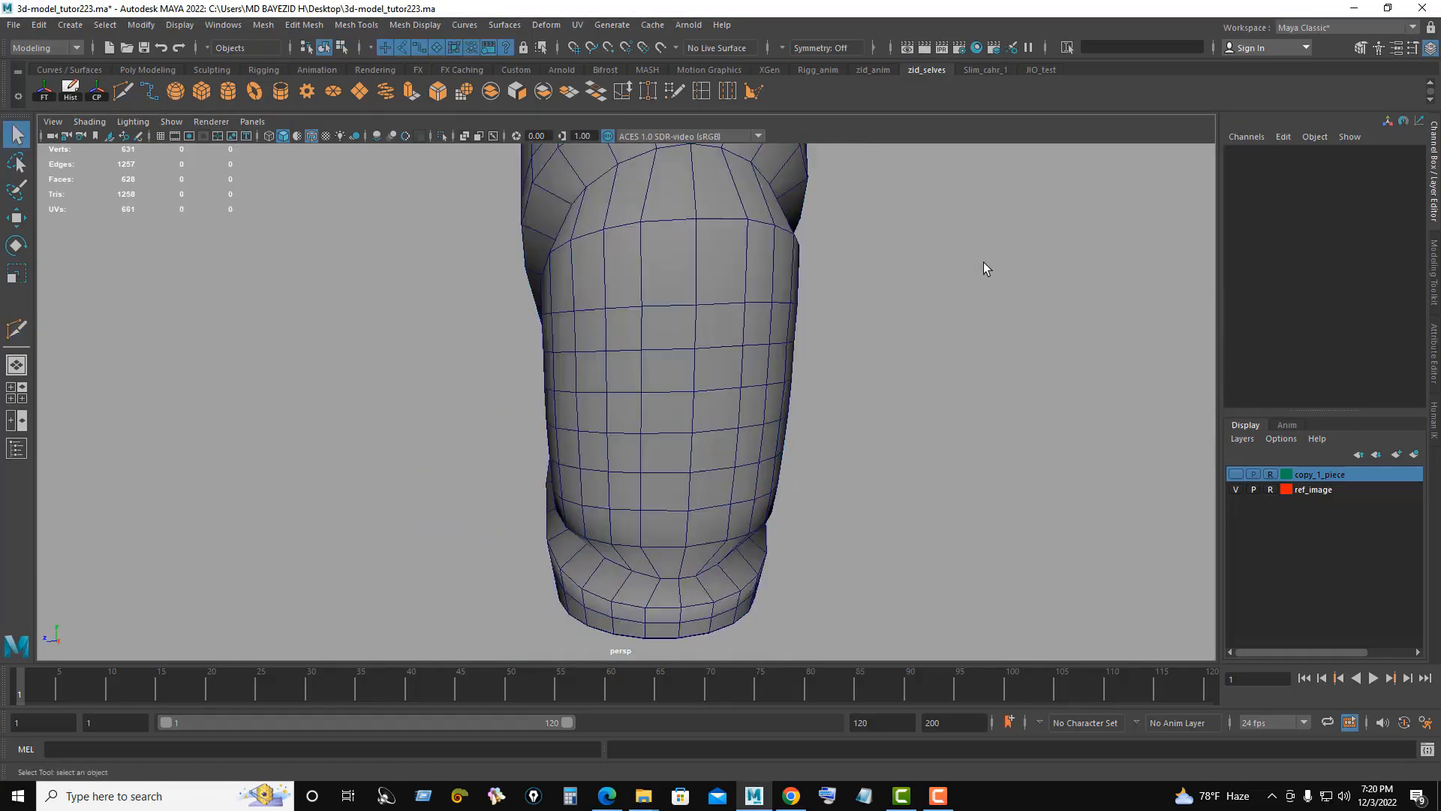
left_click_drag(983, 263, 721, 276, "alt")
left_click(738, 316)
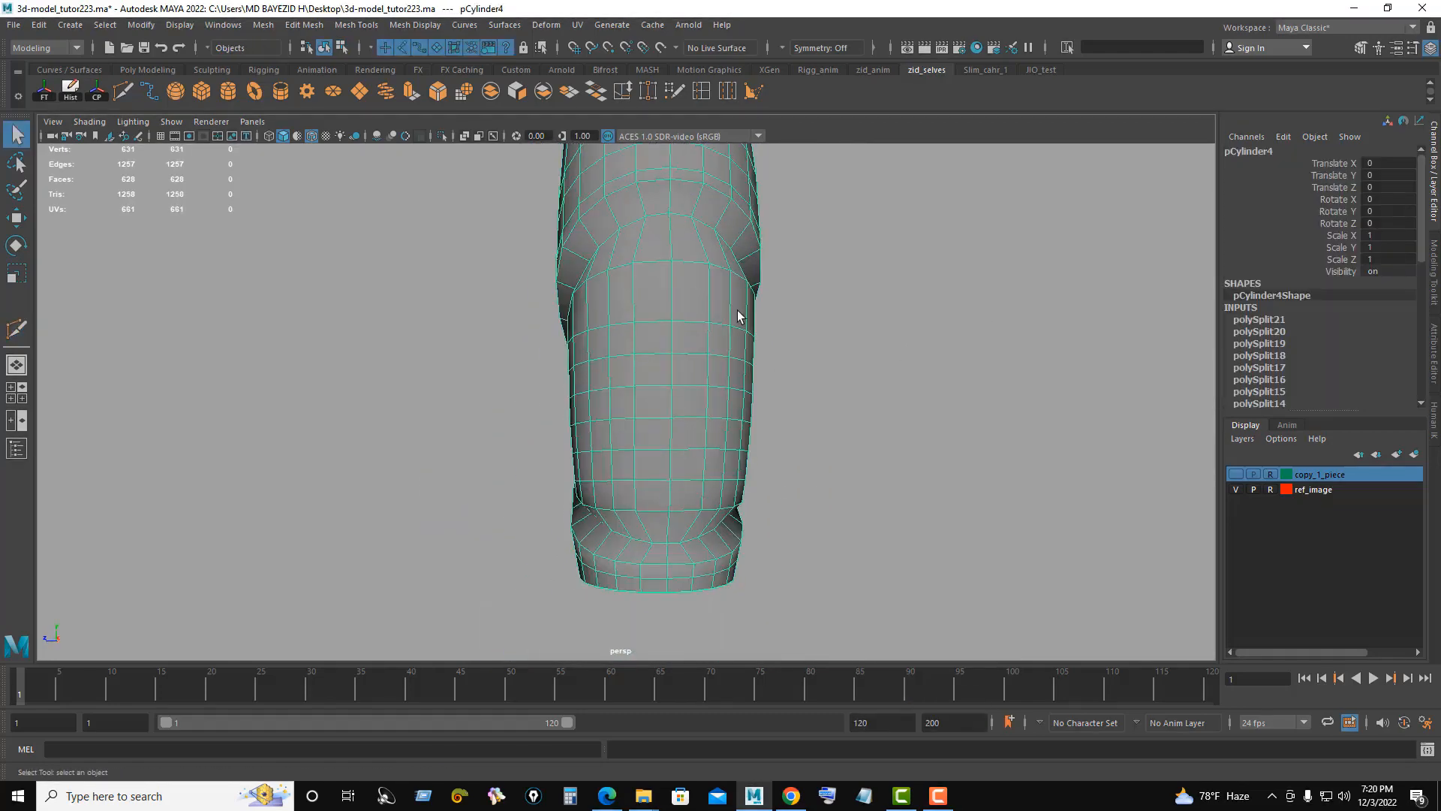
left_click(71, 90)
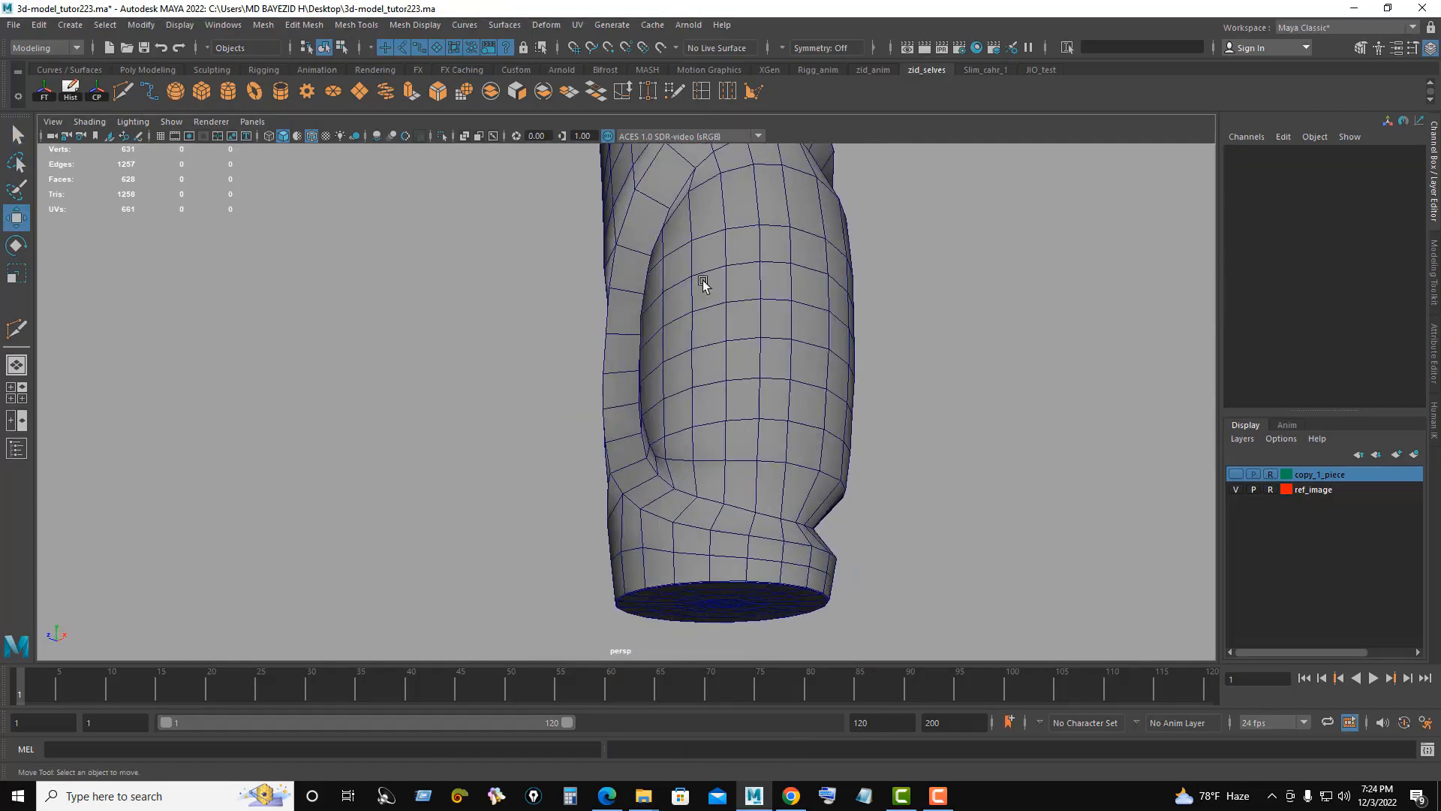
Step: Set symmetry to Object Z, switch the cylinder to vertex mode and select a vertex near the raised panel's lower end
left_click(782, 47)
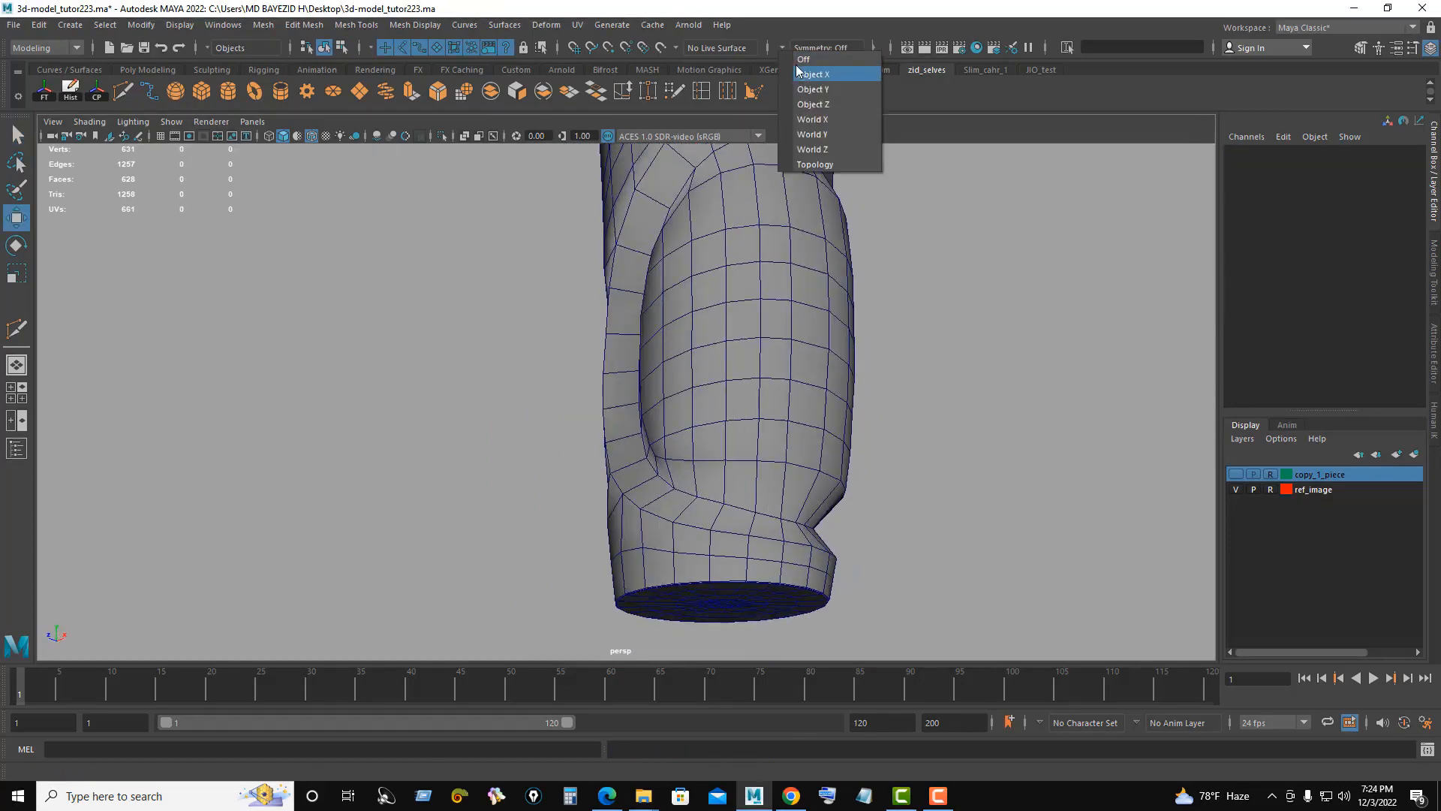
left_click(818, 100)
left_click_drag(864, 342, 798, 397, "alt")
left_click(758, 407)
left_click_drag(701, 410, 734, 384, "alt")
right_click(734, 384)
left_click(661, 382)
left_click(718, 439)
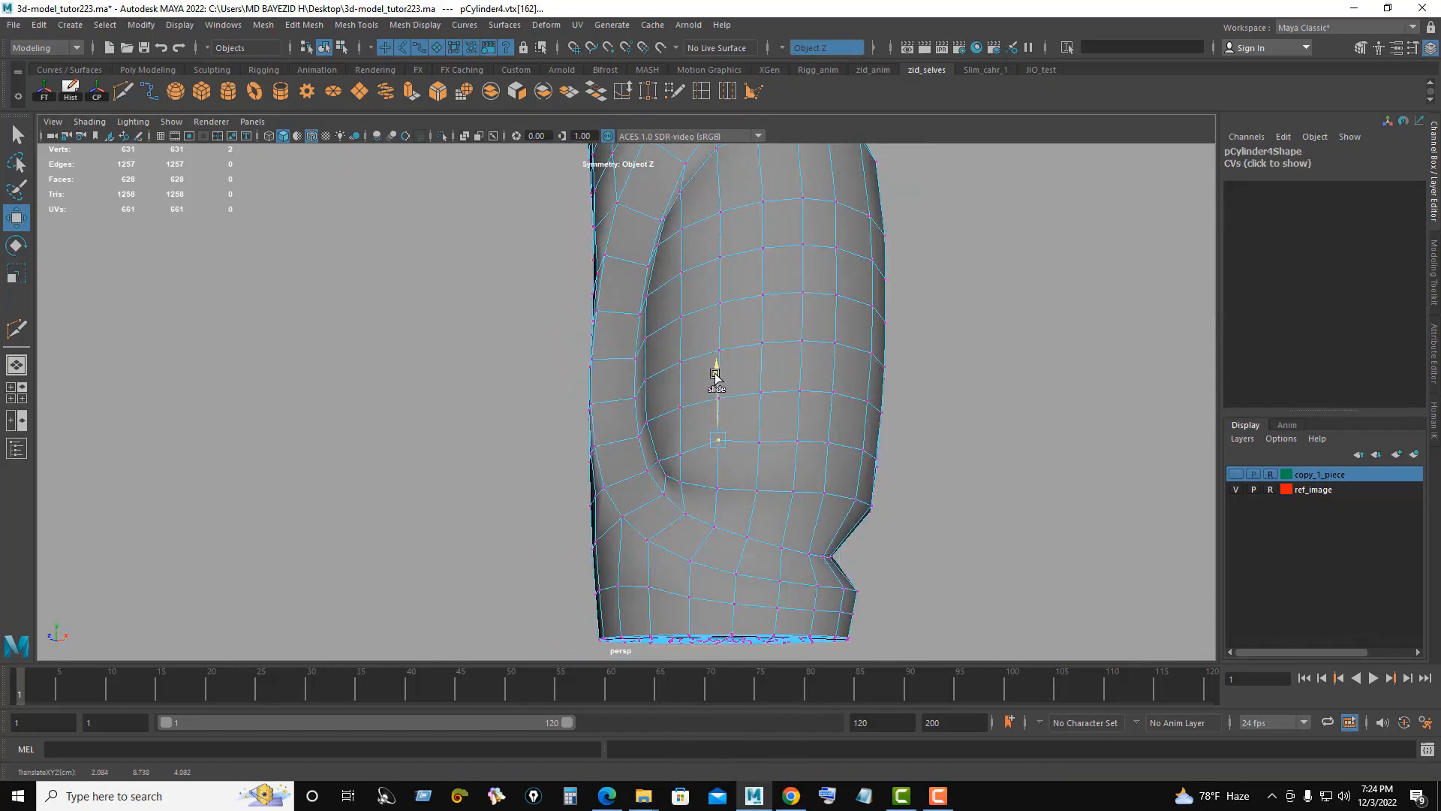
Step: Move the neighbouring vertex near the panel's lower curve slightly upward, undoing the first move and redoing it in a closer view
left_click_drag(798, 420, 972, 475, "alt")
left_click(687, 459)
left_click_drag(690, 392, 688, 383)
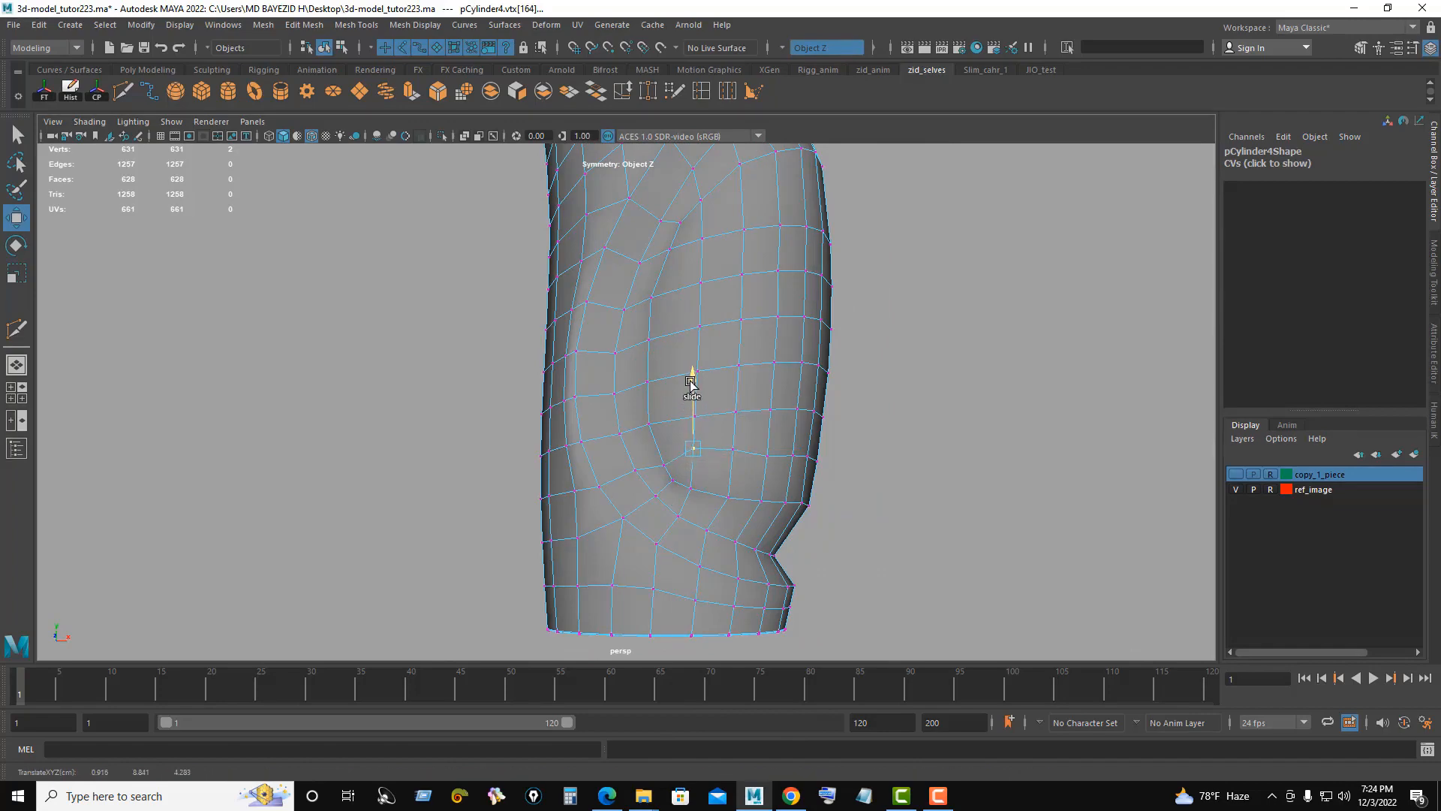
right_click_drag(698, 398, 894, 503, "alt")
middle_click_drag(895, 503, 853, 438, "alt")
key("ctrl+z")
left_click_drag(725, 398, 724, 383)
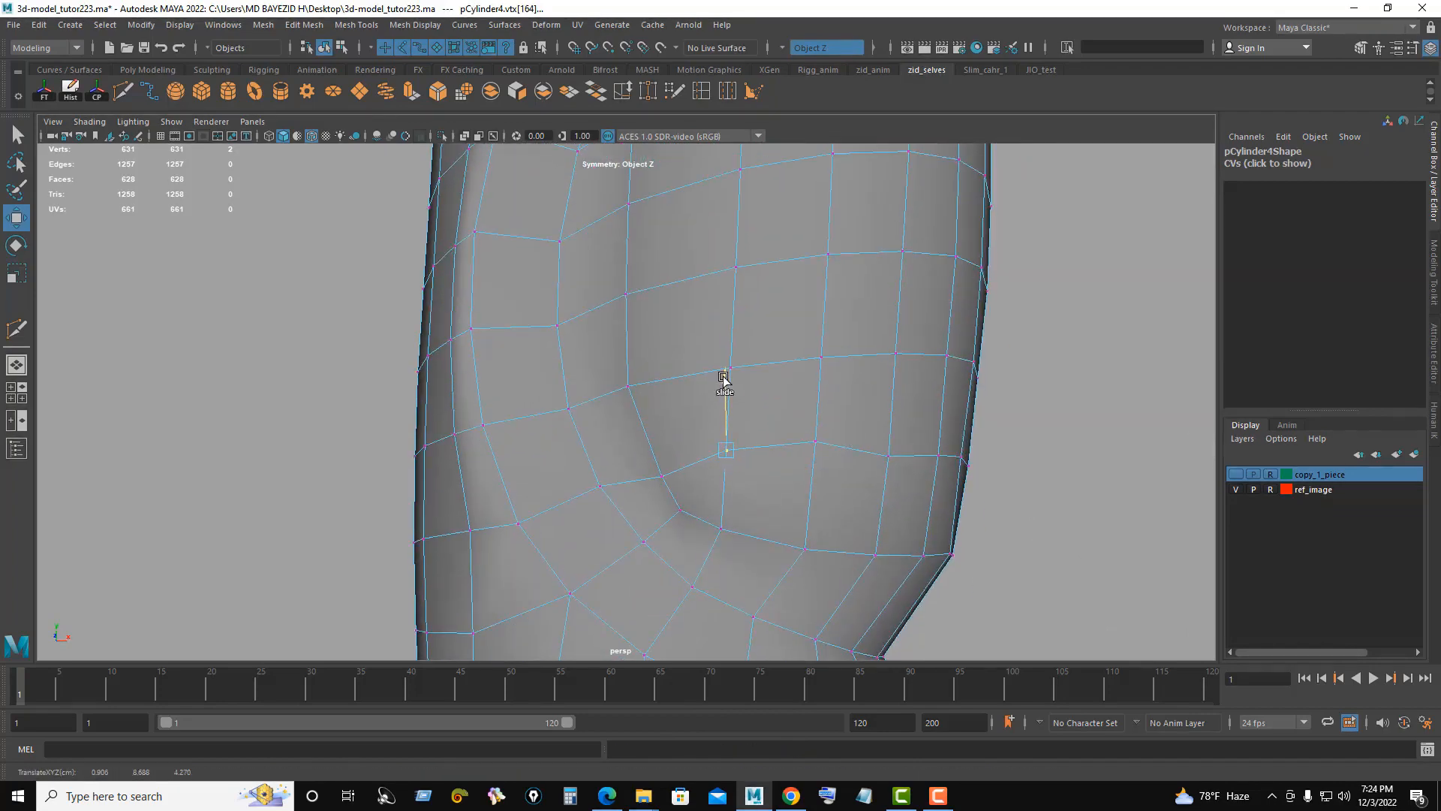
Step: In the front view, reposition the vertices along the panel's lower row to follow the curve of the reference groove
left_click(663, 482)
key("space")
middle_click_drag(183, 370, 304, 477, "alt")
right_click_drag(450, 488, 574, 511, "alt")
left_click_drag(384, 384, 374, 357)
left_click(439, 419)
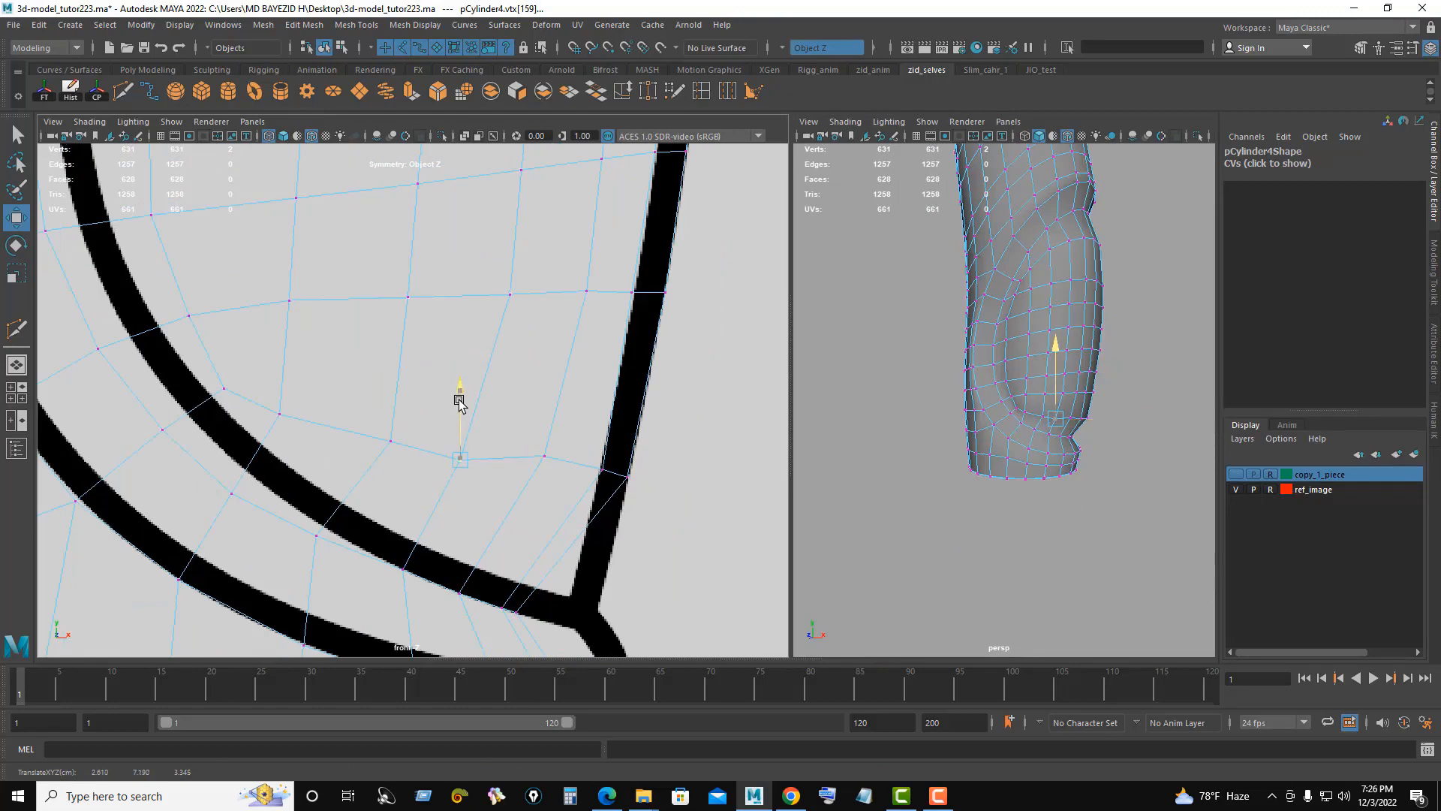
left_click(542, 459)
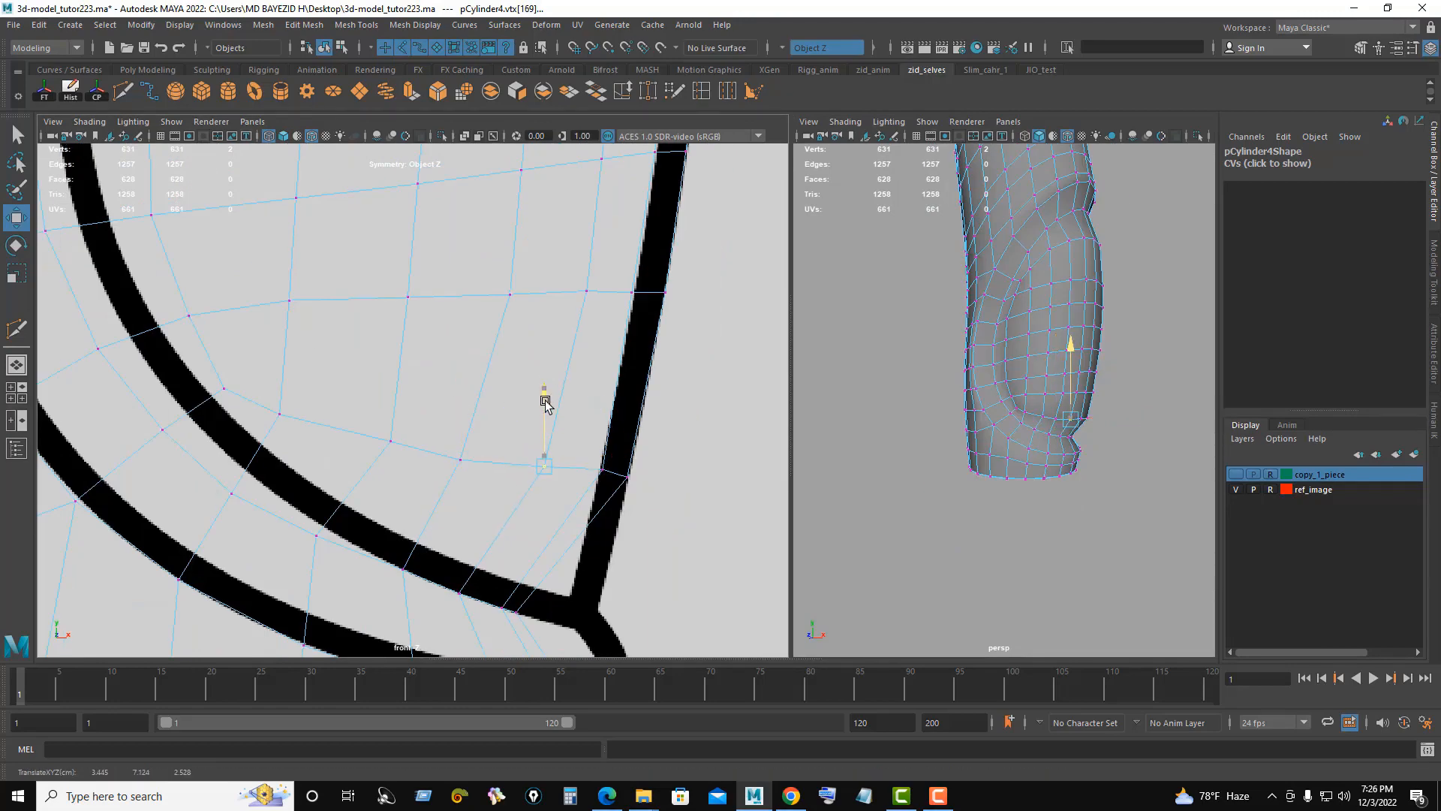
left_click_drag(544, 418, 588, 481)
Step: Move the vertex next to the panel's lower outer corner down and slightly inward along the reference line
left_click(604, 471)
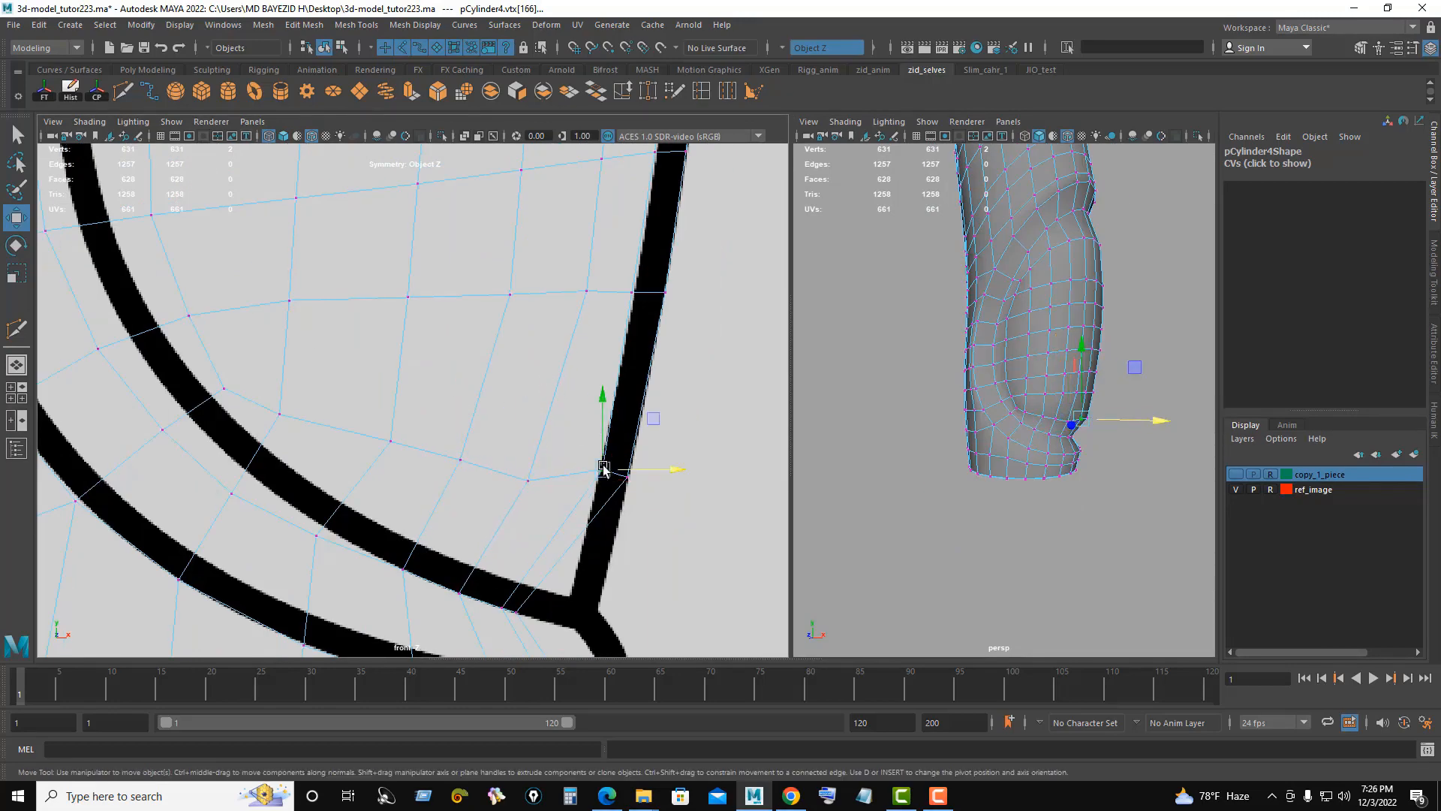
left_click_drag(602, 402, 602, 421)
left_click_drag(670, 493, 661, 494)
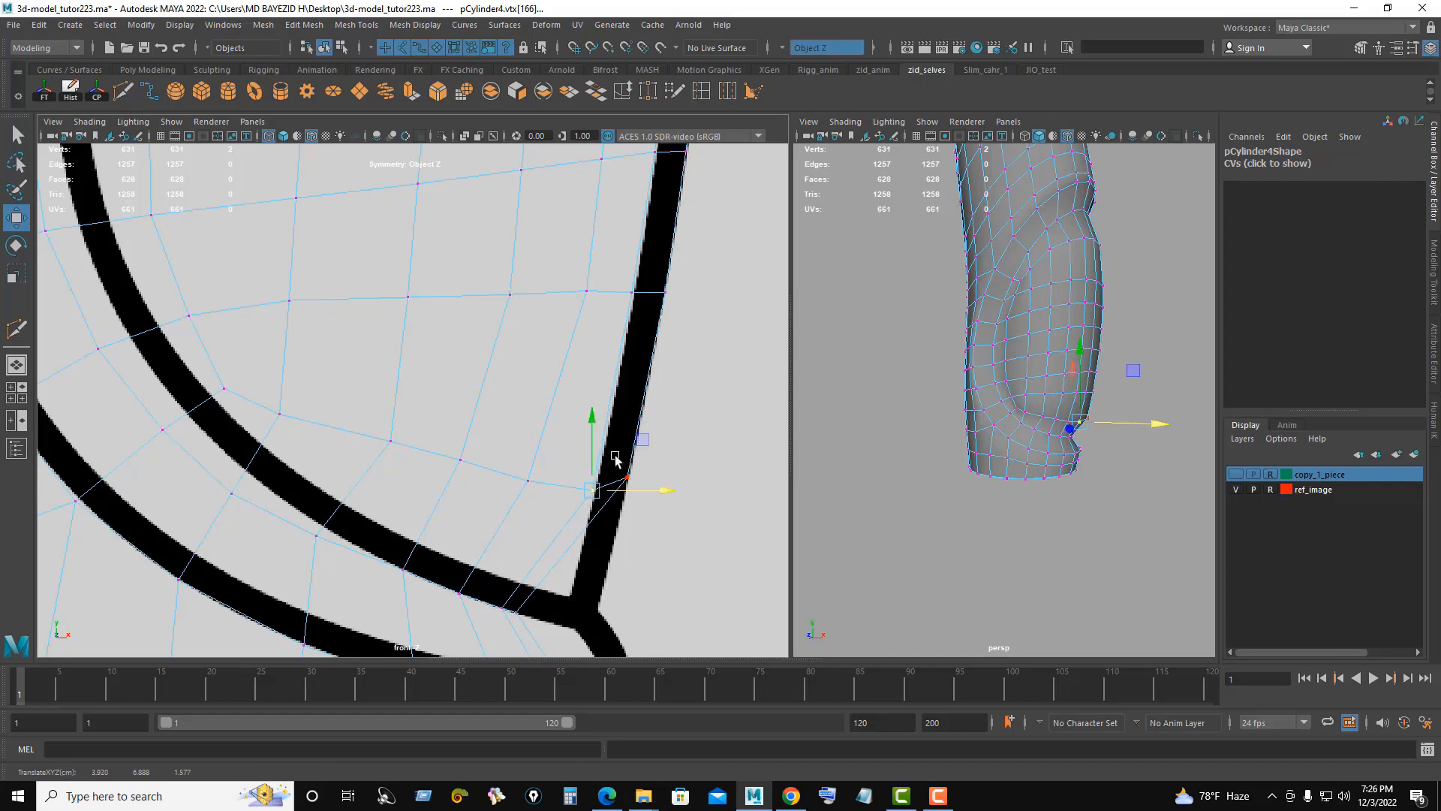
left_click_drag(591, 418, 591, 428)
left_click_drag(657, 503, 654, 503)
Step: Move the outermost vertex of the panel's lower corner down and inward to meet the reference outline, then return to the perspective view
left_click(629, 477)
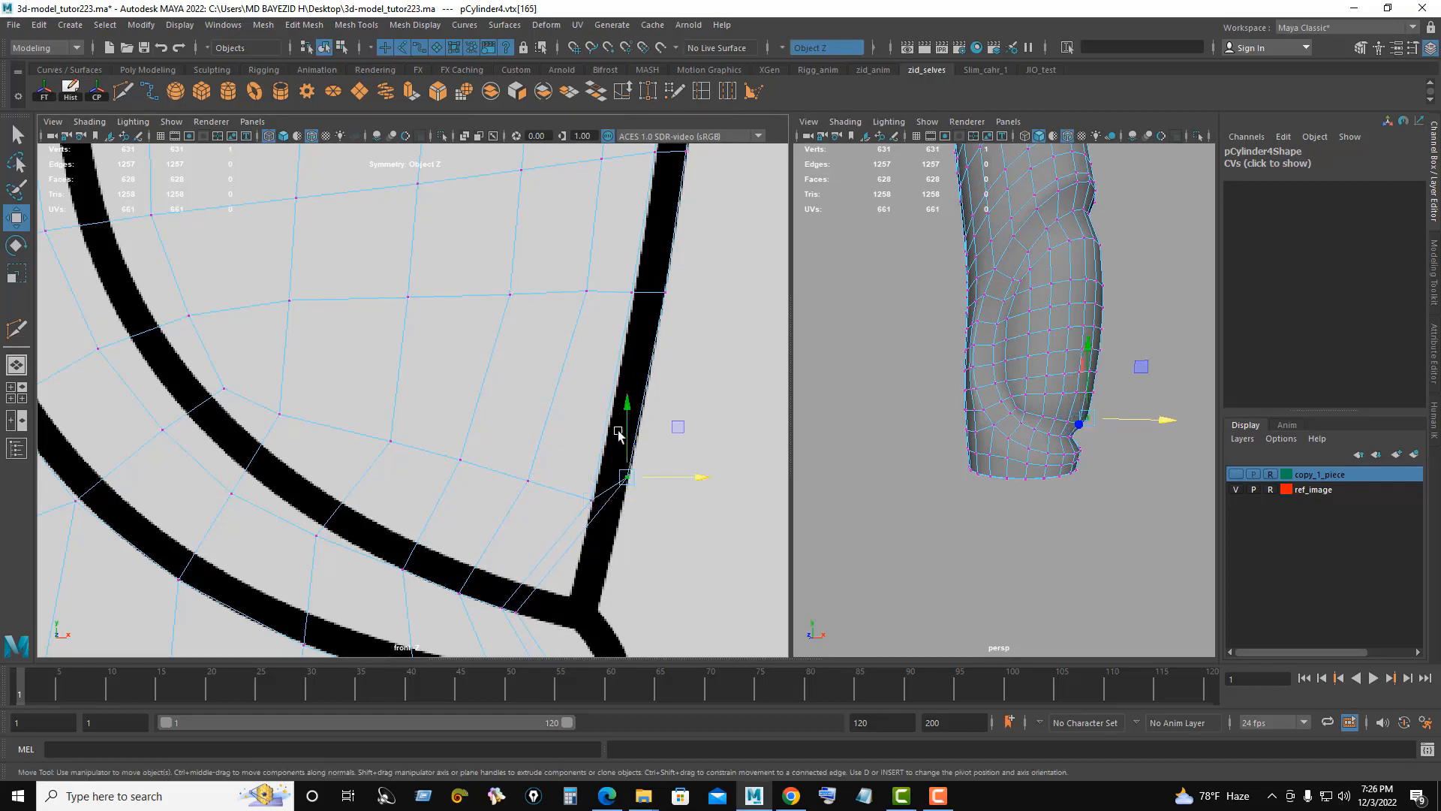
left_click_drag(628, 407, 628, 444)
left_click_drag(699, 515, 692, 518)
left_click_drag(625, 455, 625, 444)
left_click_drag(687, 508, 685, 508)
key("space")
Step: Slide the symmetric vertex pairs beside the panel's centre line inward on the three lowest rows
left_click_drag(1004, 377, 785, 431, "alt")
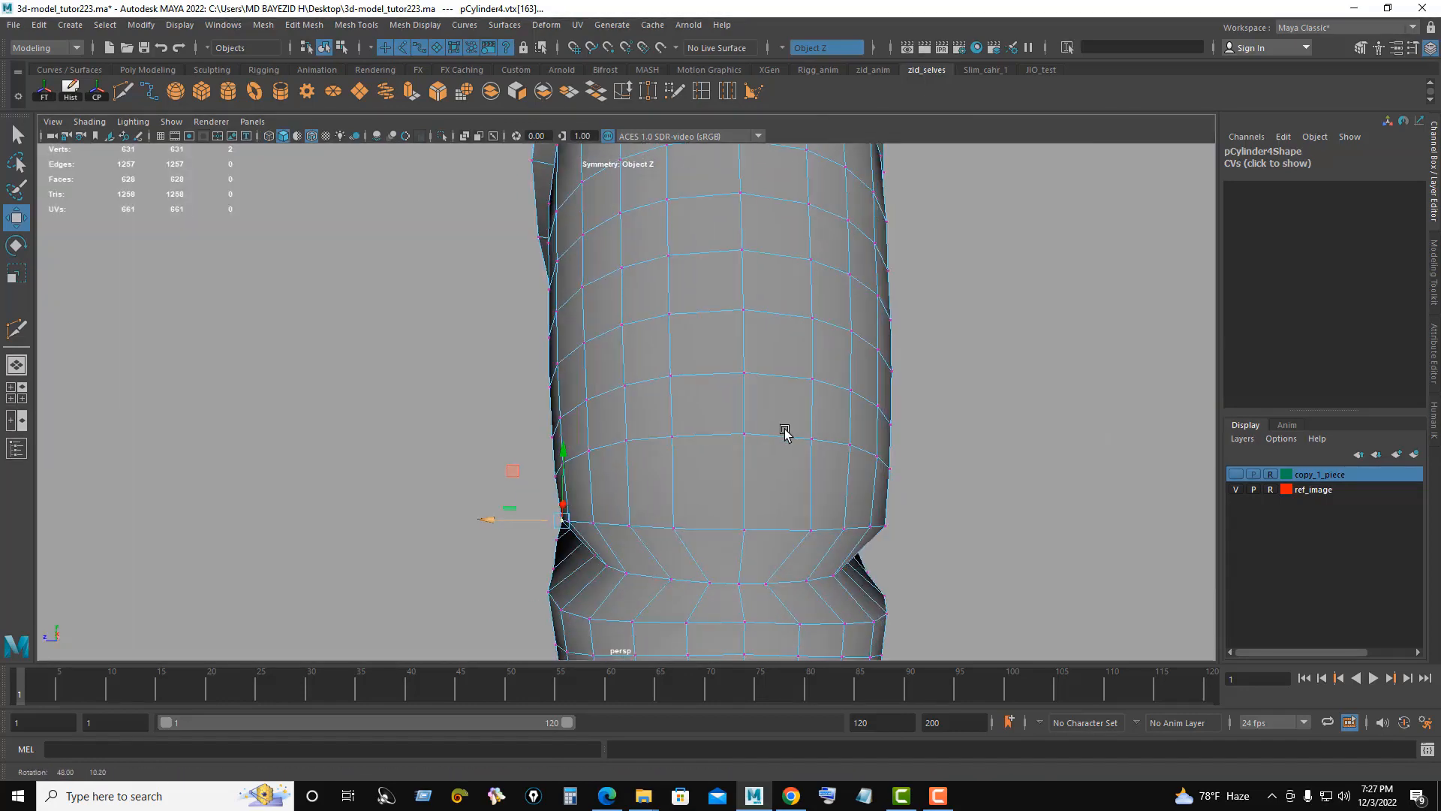
left_click(674, 528)
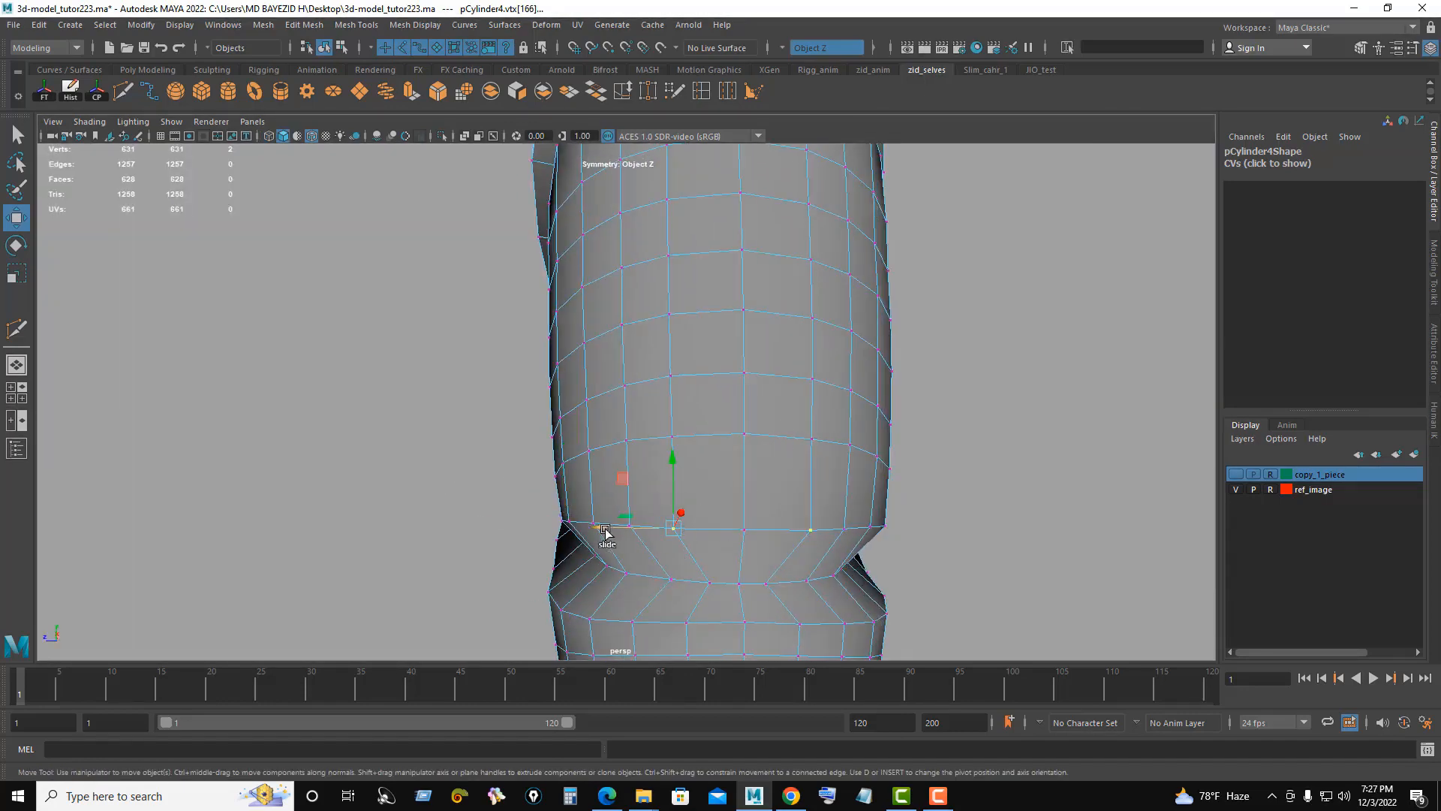
left_click_drag(605, 530, 618, 532)
left_click(683, 439)
left_click_drag(598, 437, 612, 437)
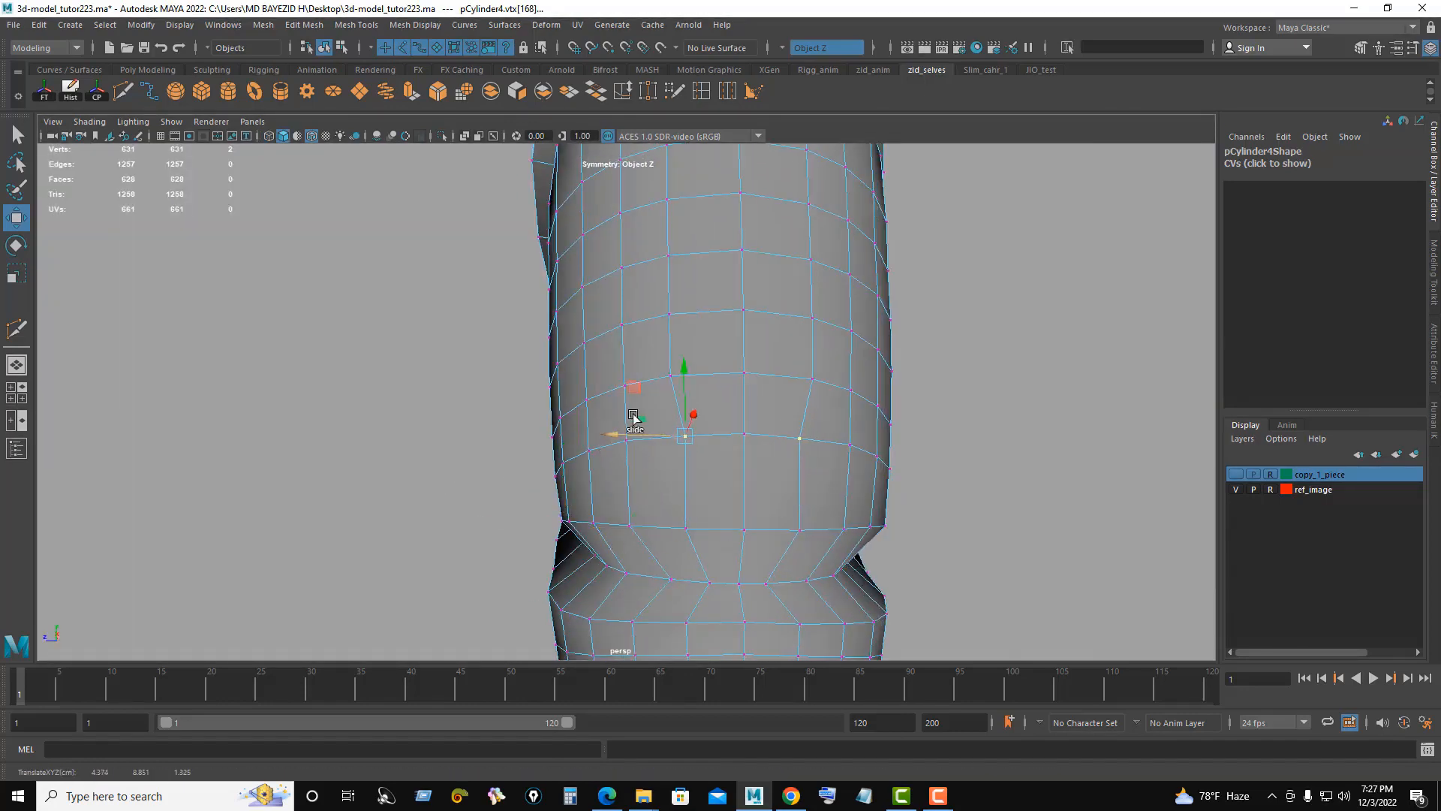
left_click(663, 378)
left_click_drag(599, 376, 611, 376)
Step: Slide the symmetric vertex pairs on the next two rows up inward toward the panel's centre line
middle_click_drag(770, 373, 774, 447, "alt")
left_click(725, 387)
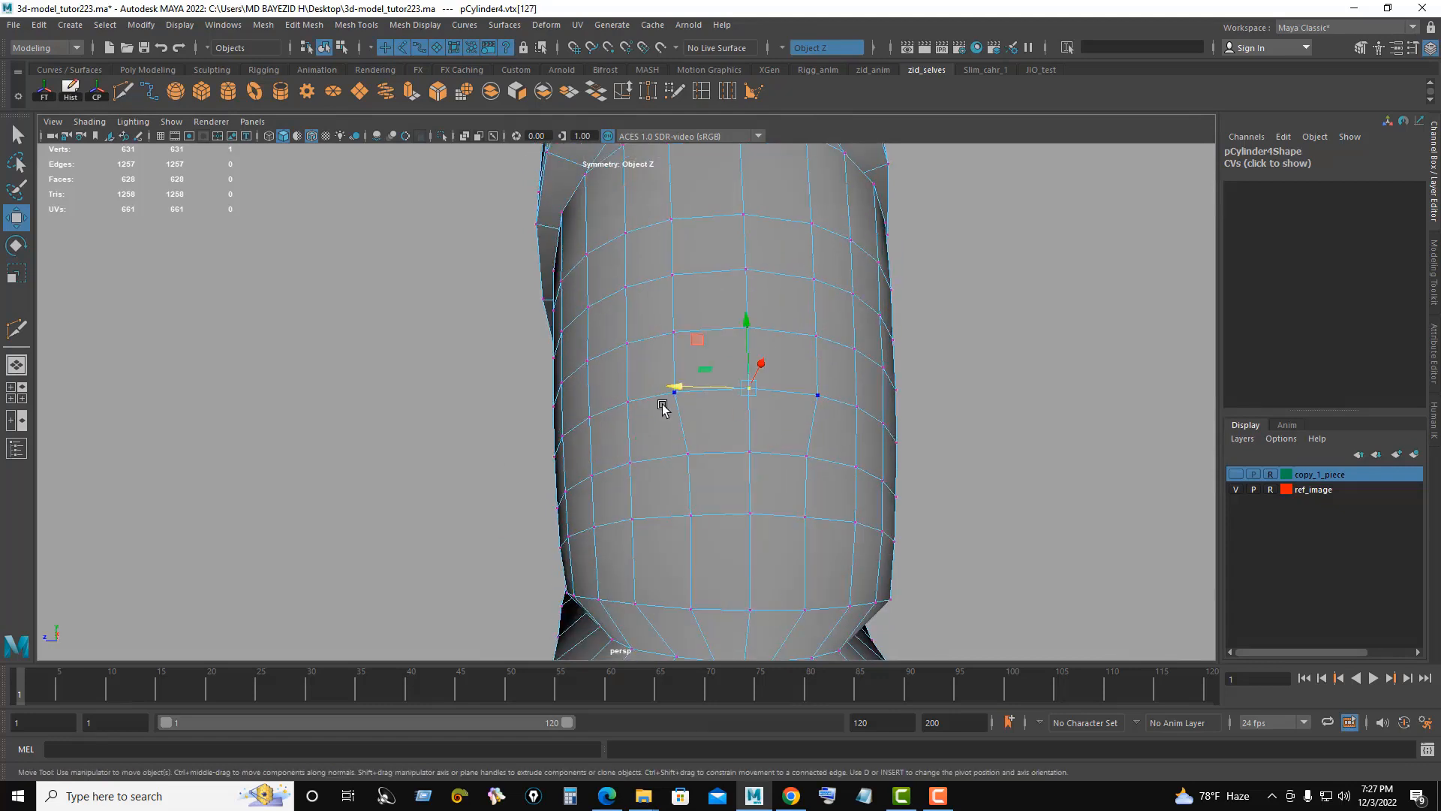
left_click(663, 404)
left_click_drag(596, 393, 611, 395)
middle_click_drag(790, 381, 790, 465, "alt")
left_click(726, 416)
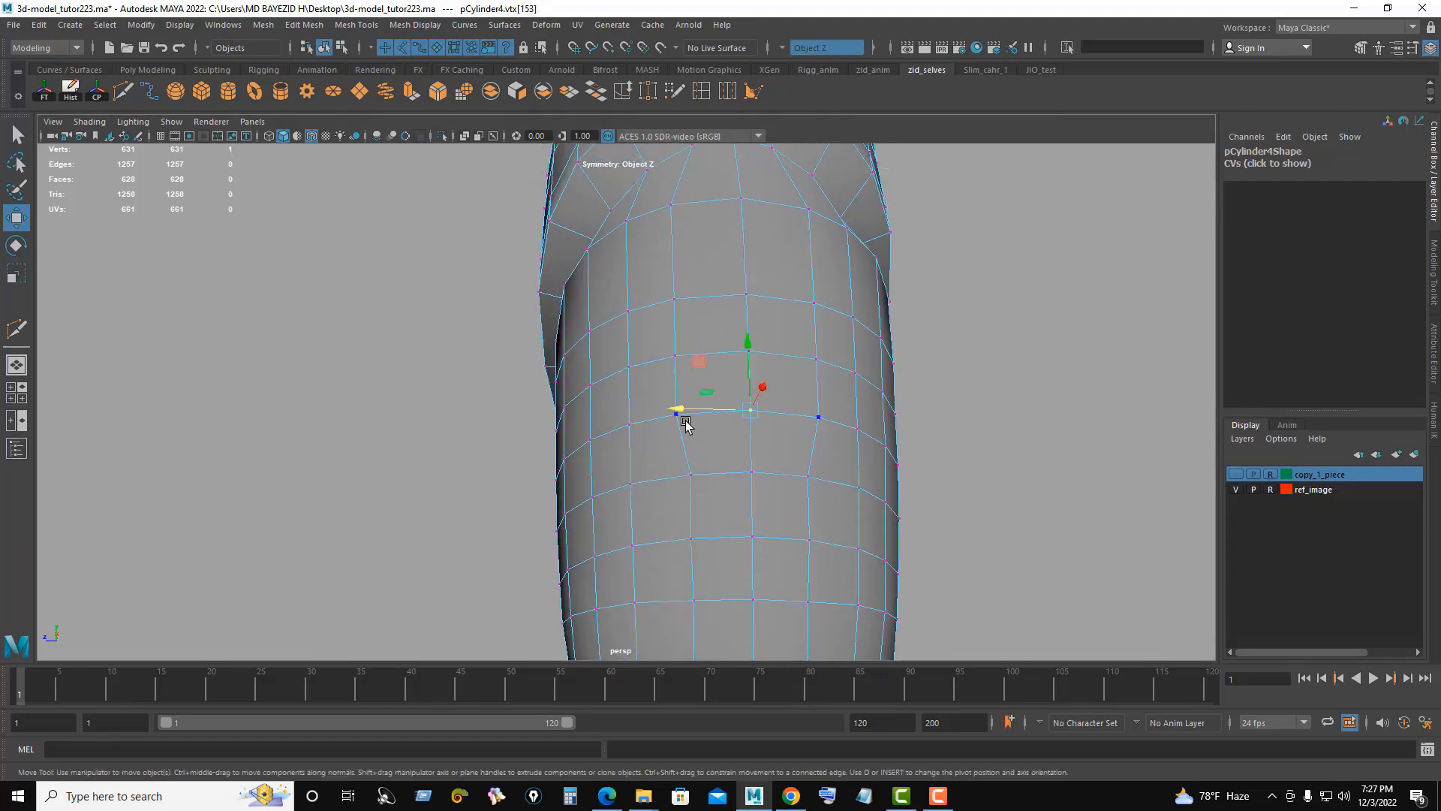
left_click(678, 418)
left_click_drag(606, 410, 621, 413)
Step: Slide the vertex pairs beside the centre line inward on the two rows below the panel's top row
middle_click_drag(731, 352, 726, 413, "alt")
left_click(726, 412)
left_click(665, 432)
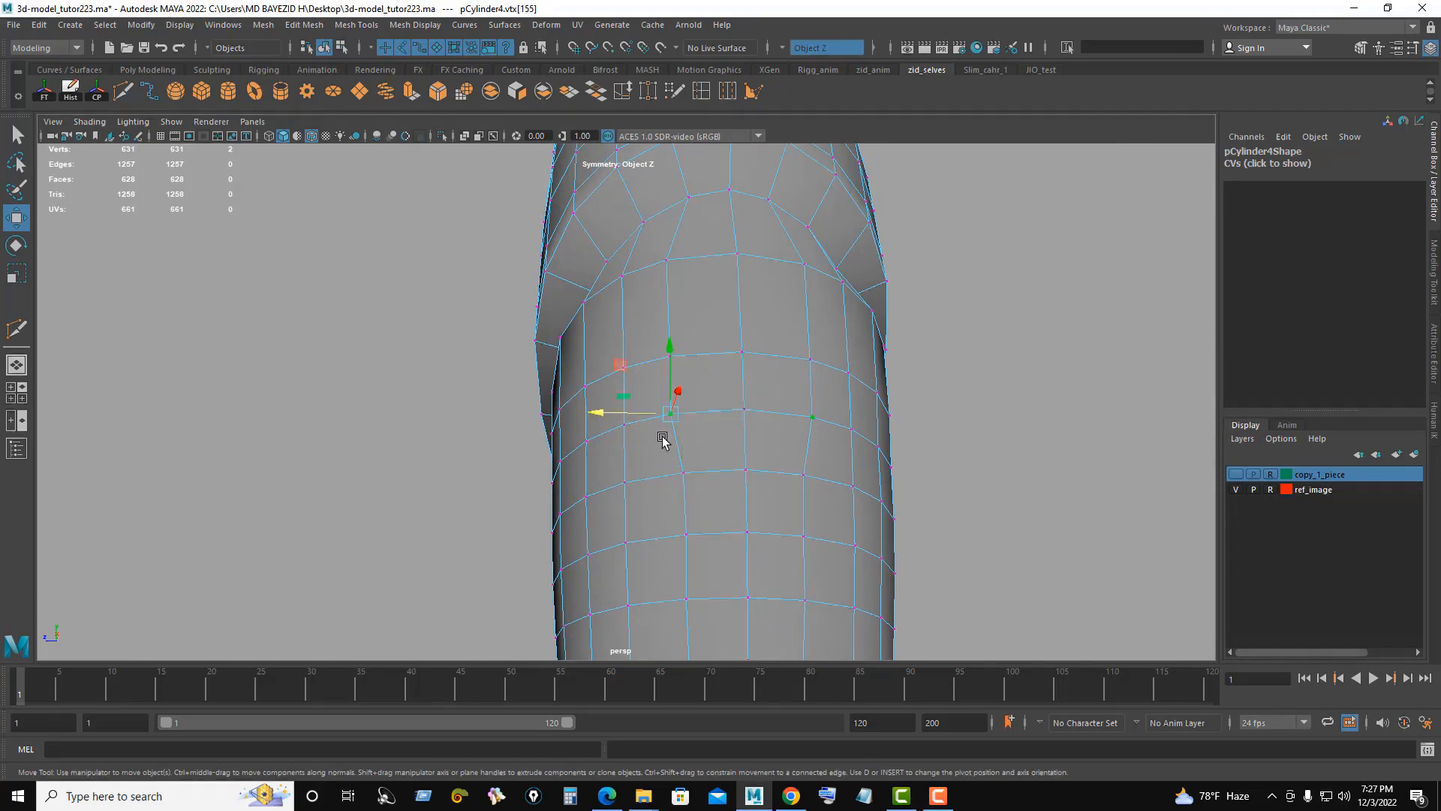
left_click_drag(601, 412, 613, 413)
middle_click_drag(789, 404, 791, 488, "alt")
left_click(724, 441)
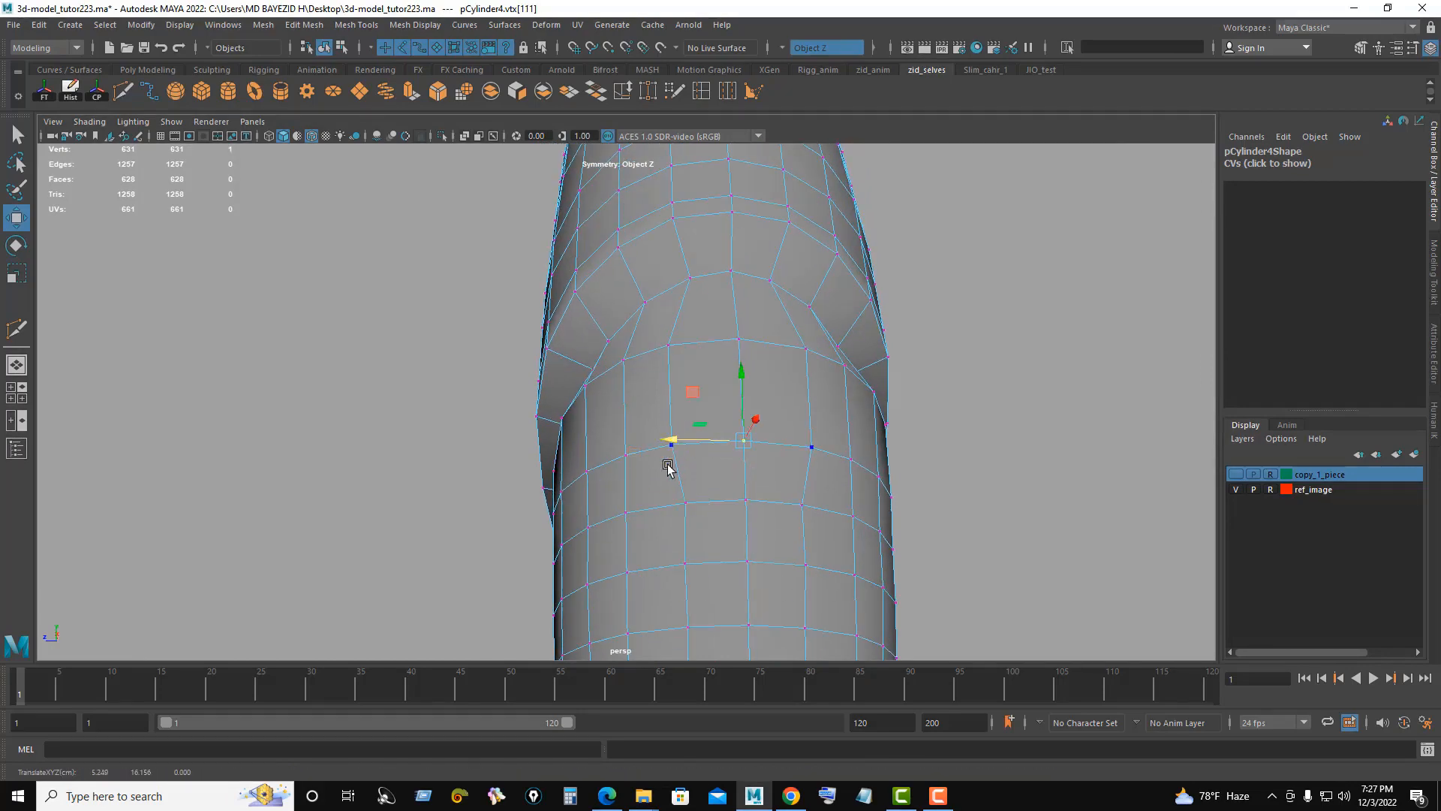
left_click(667, 462)
left_click_drag(600, 442, 611, 442)
Step: In the front view, raise the first vertex of the panel's upper row to even the spacing below the upper groove
left_click(668, 346)
left_click_drag(837, 434, 1066, 428, "alt")
middle_click_drag(668, 530, 632, 437, "alt")
left_click_drag(632, 437, 592, 472, "alt")
left_click(652, 394)
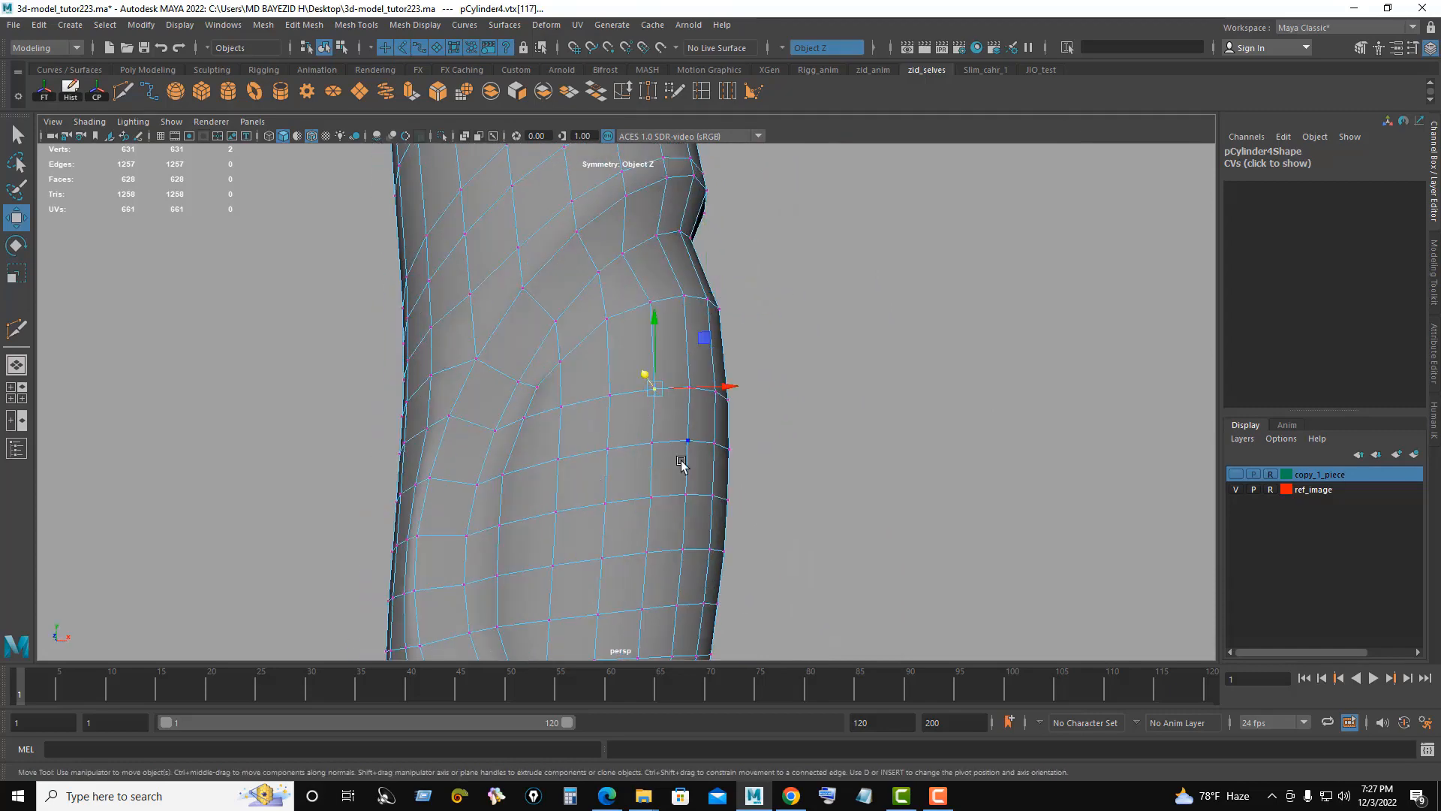
key("space")
right_click_drag(599, 359, 465, 225, "alt")
middle_click_drag(466, 225, 482, 529, "alt")
right_click_drag(482, 530, 620, 493, "alt")
left_click(384, 454)
left_click_drag(378, 384, 454, 355)
Step: Raise the remaining vertices of the panel's upper row out to the outer edge for an even row
left_click(454, 476)
left_click(515, 414)
left_click_drag(515, 403, 519, 334)
left_click(570, 406)
left_click(519, 409)
left_click_drag(607, 329, 604, 312)
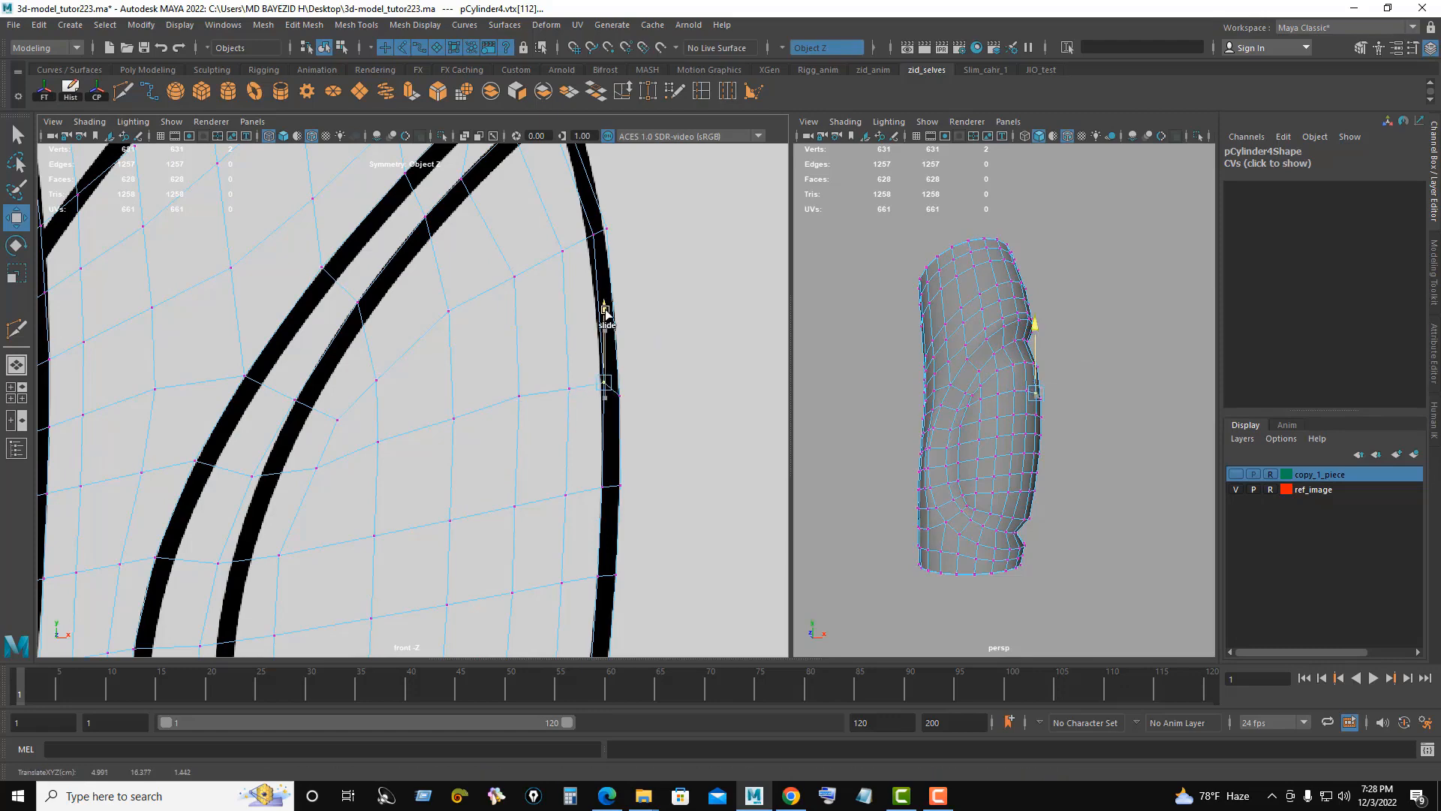
Step: Return to object mode in the perspective view, deselect the cylinder and save the scene
key("space")
left_click_drag(969, 398, 800, 429, "alt")
middle_click_drag(766, 337, 772, 421, "alt")
left_click_drag(772, 421, 881, 347, "alt")
right_click_drag(882, 348, 937, 323)
left_click(959, 398)
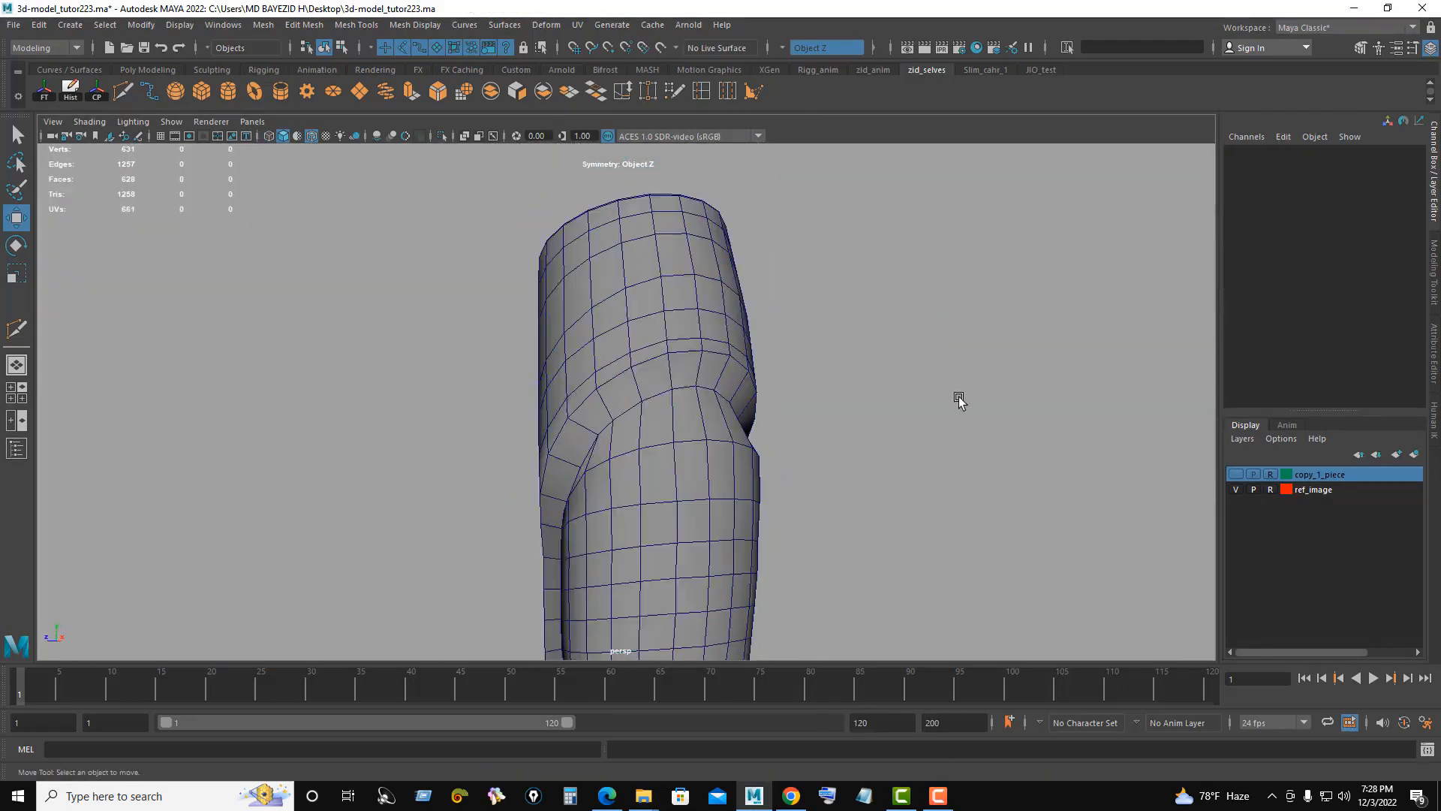
right_click_drag(959, 399, 776, 531, "alt")
middle_click_drag(777, 531, 781, 456, "alt")
key("ctrl+s")
Step: Assign a new aiStandardSurface material to the cylinder and raise its base colour to full white
left_click(666, 424)
right_click_drag(791, 380, 781, 779)
left_click(528, 391)
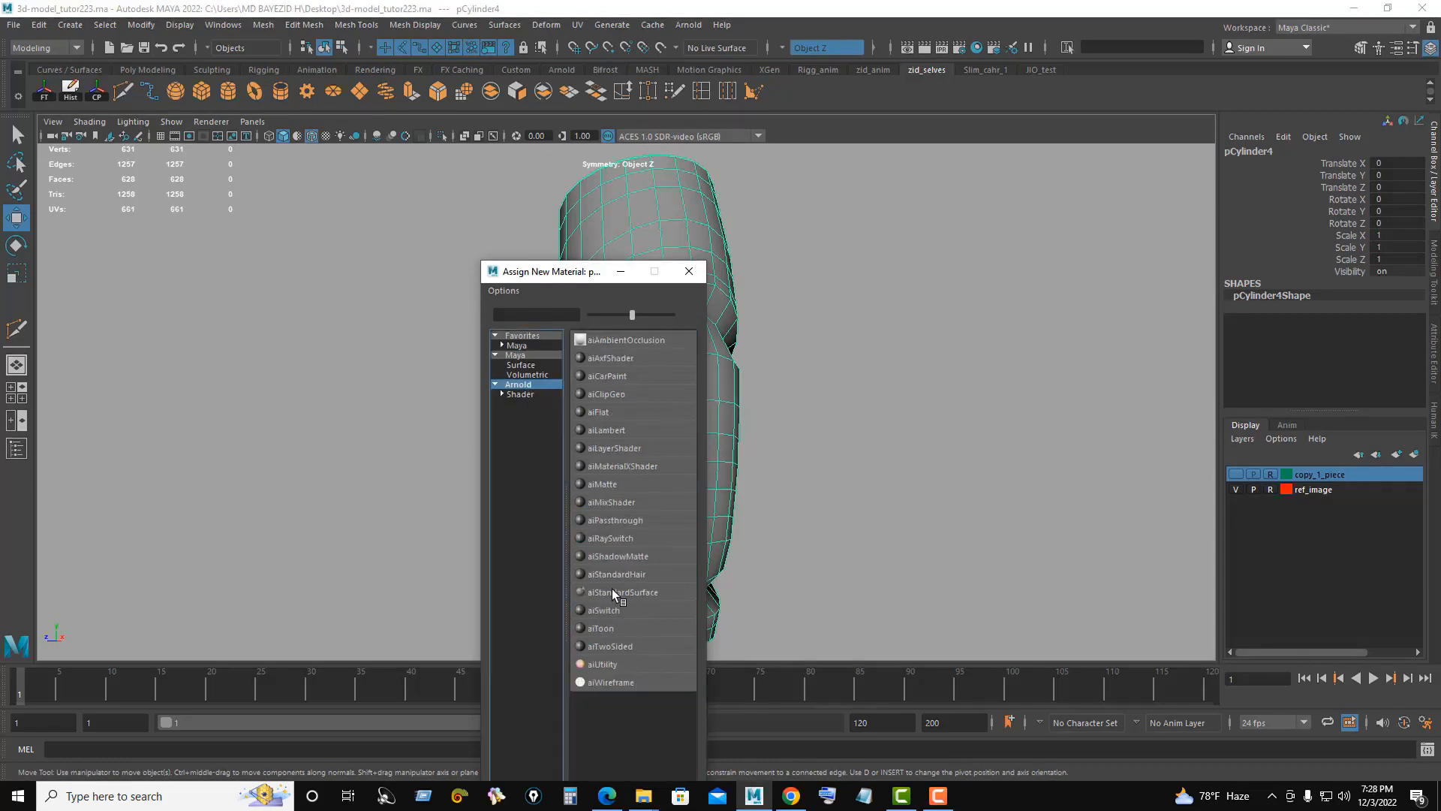
left_click(611, 589)
right_click_drag(831, 328, 822, 694)
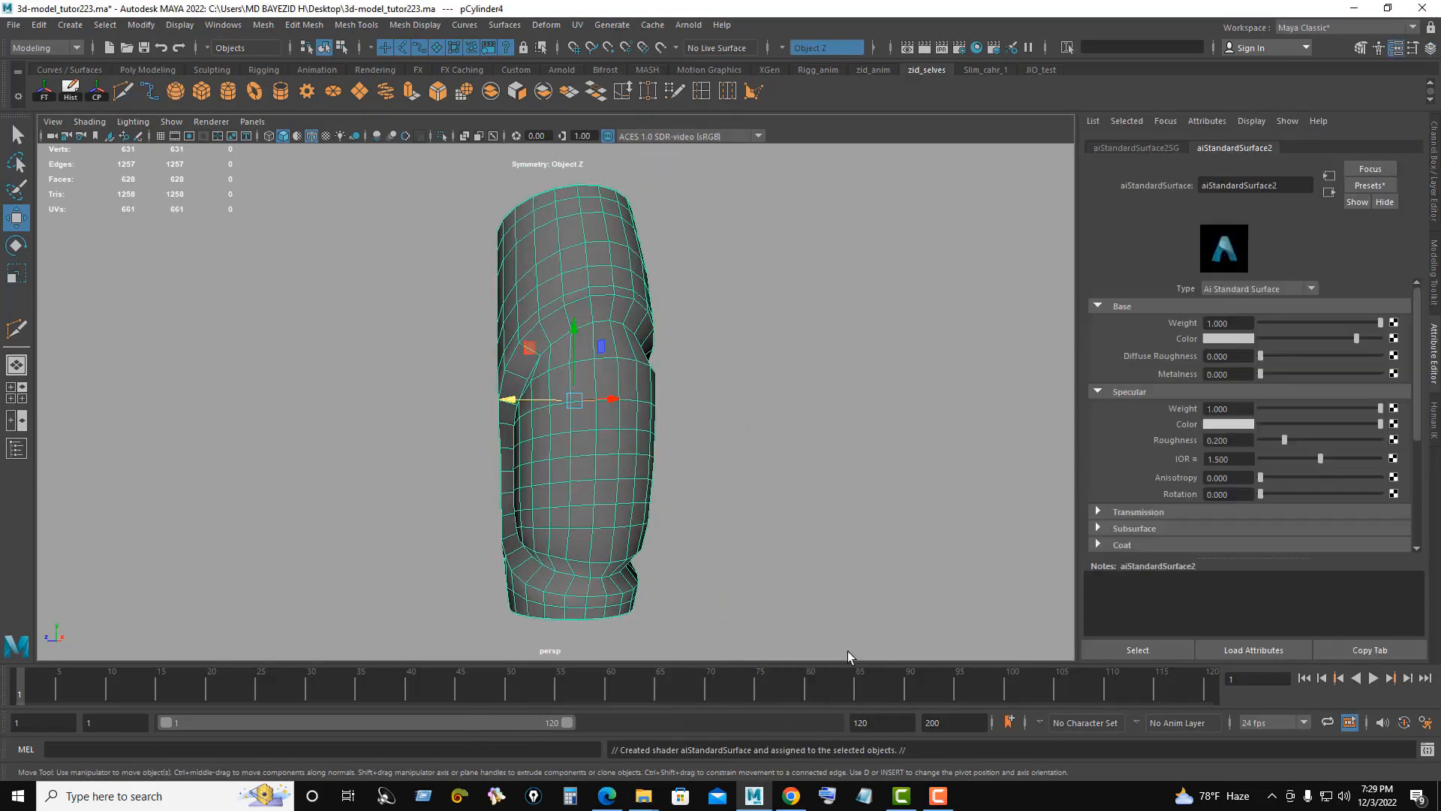
left_click_drag(1267, 339, 1422, 336)
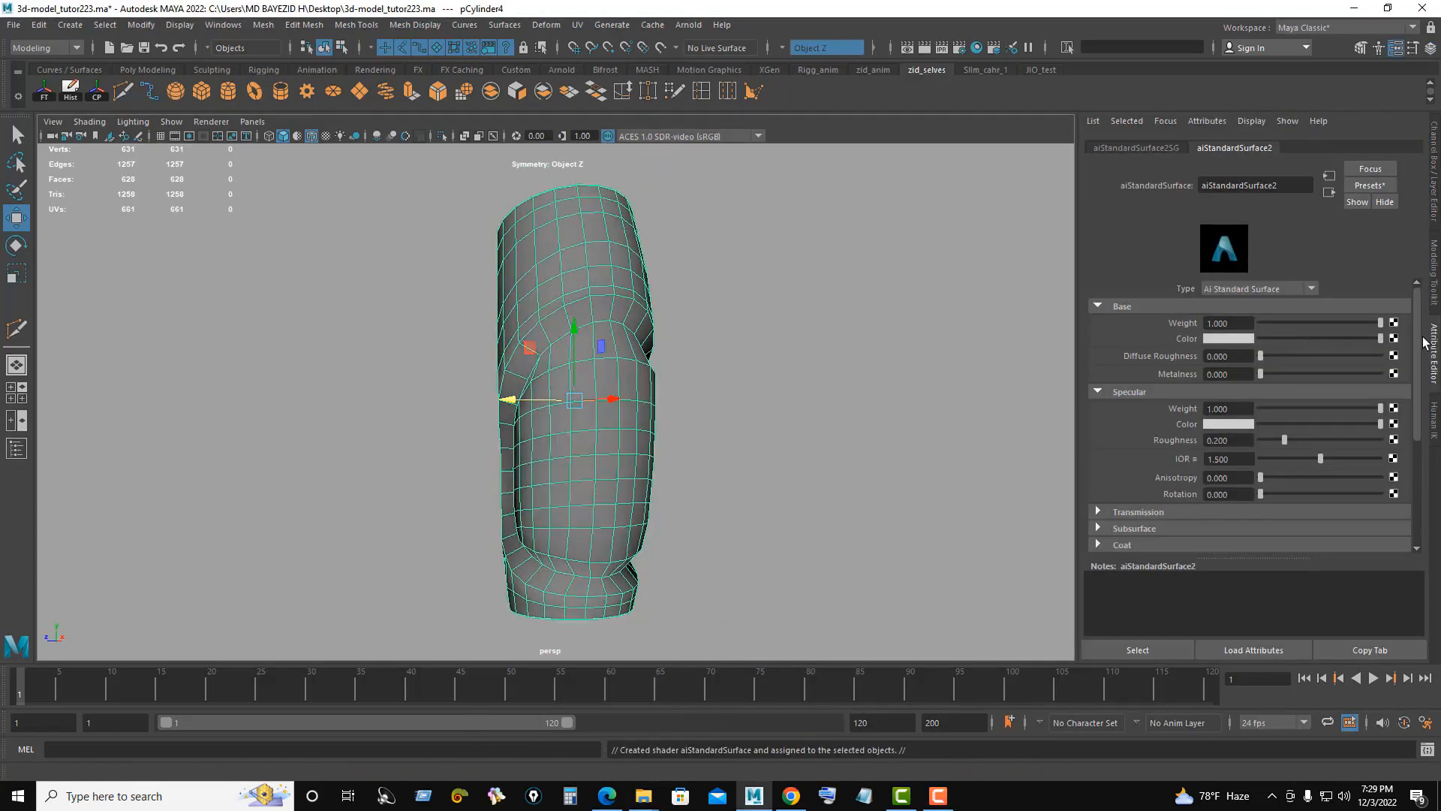
Step: Turn on smooth mesh preview for the cylinder, toggle wireframe on shaded, and inspect the smoothed grooves from the side
right_click_drag(732, 268, 788, 238)
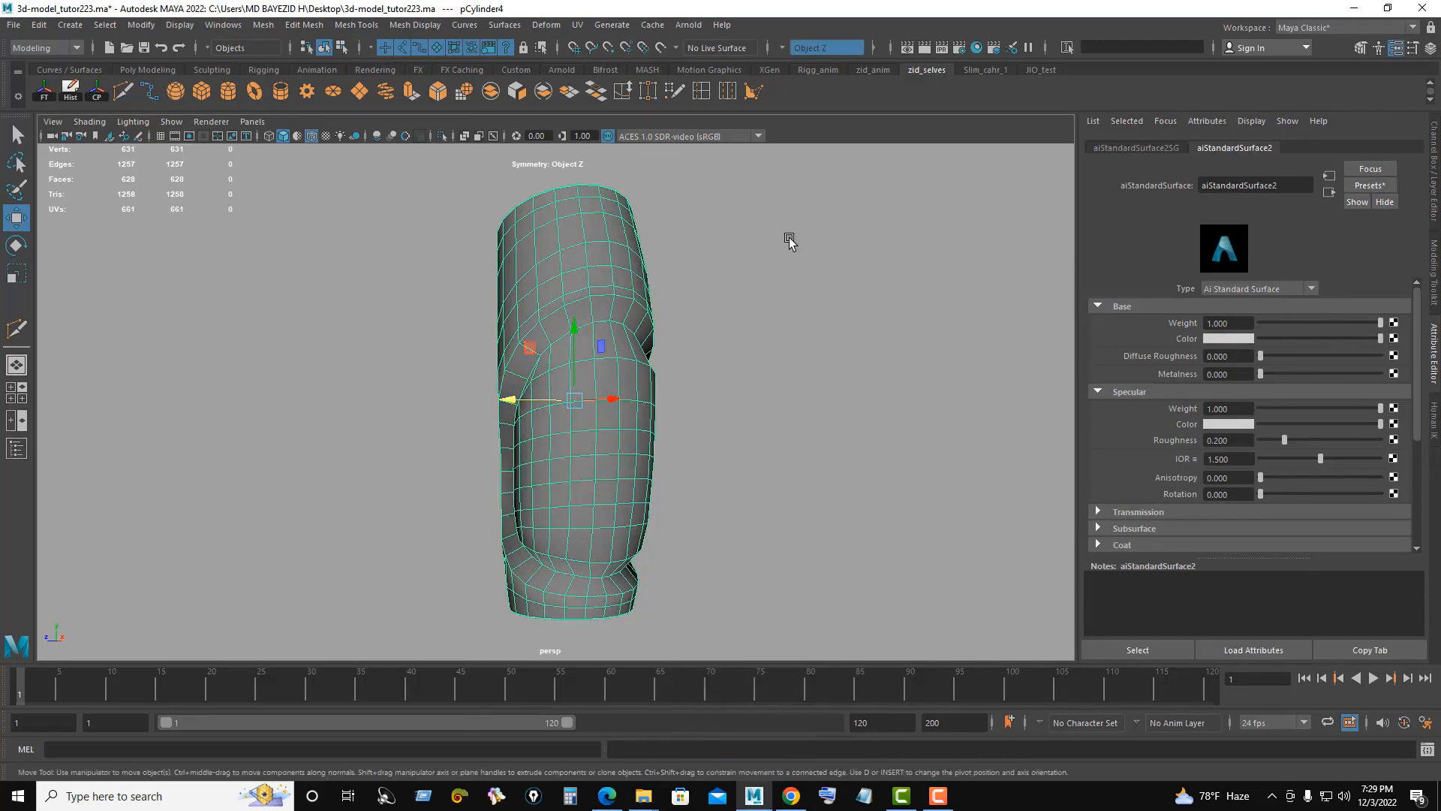
key("3")
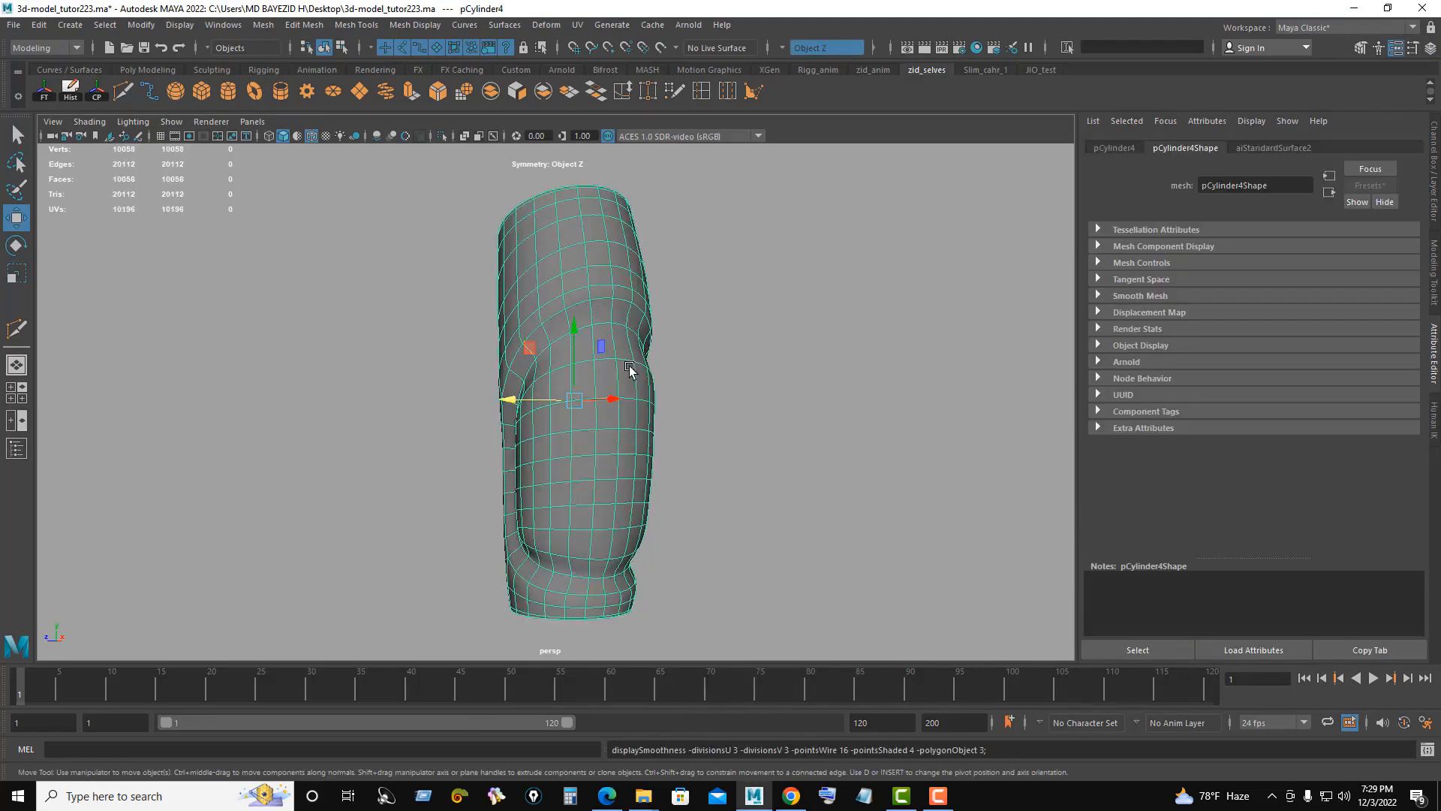
left_click(313, 138)
left_click(805, 362)
left_click_drag(647, 379, 880, 413, "alt")
left_click(622, 437)
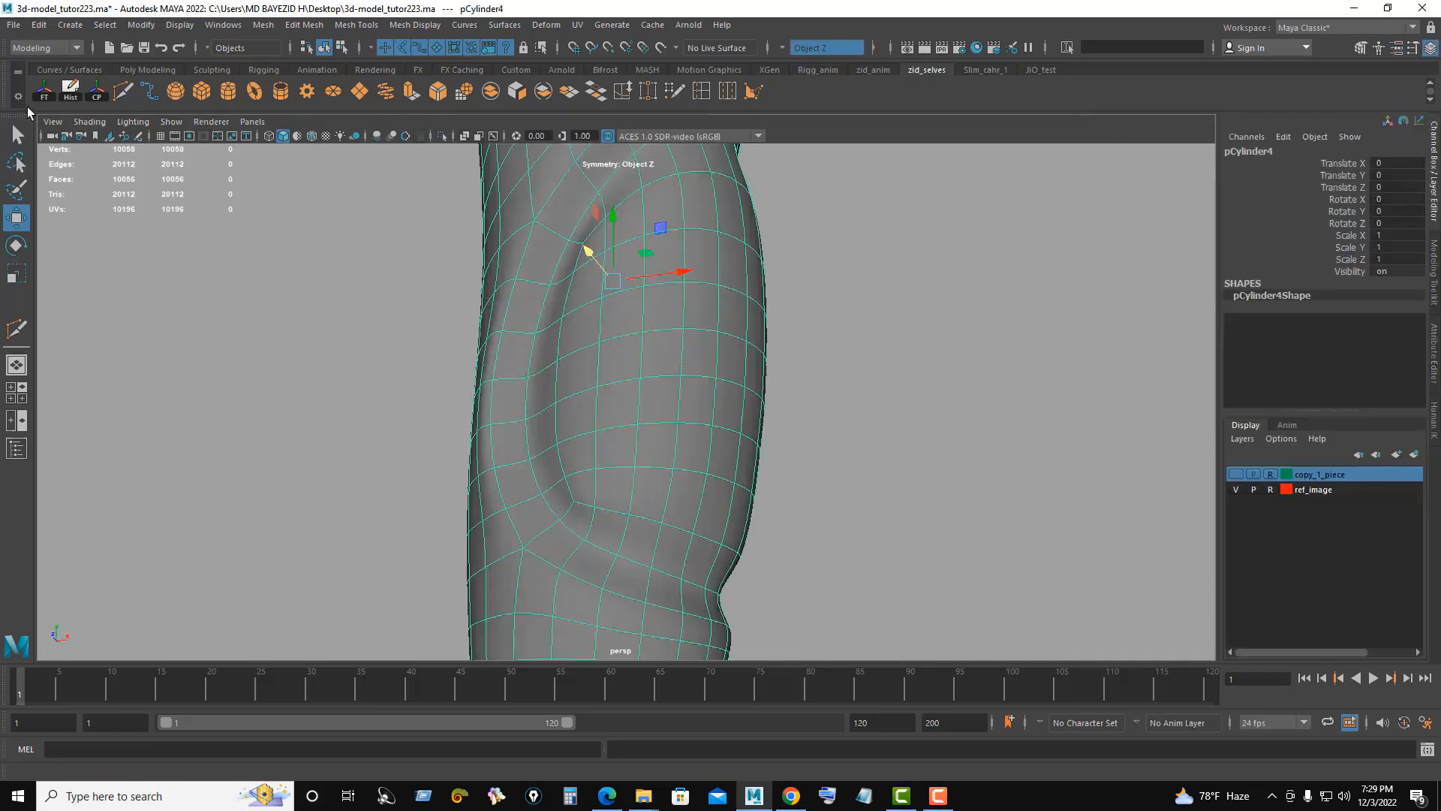
Step: Activate the Smooth sculpting tool on the cylinder and set its brush strength to 10
left_click(136, 66)
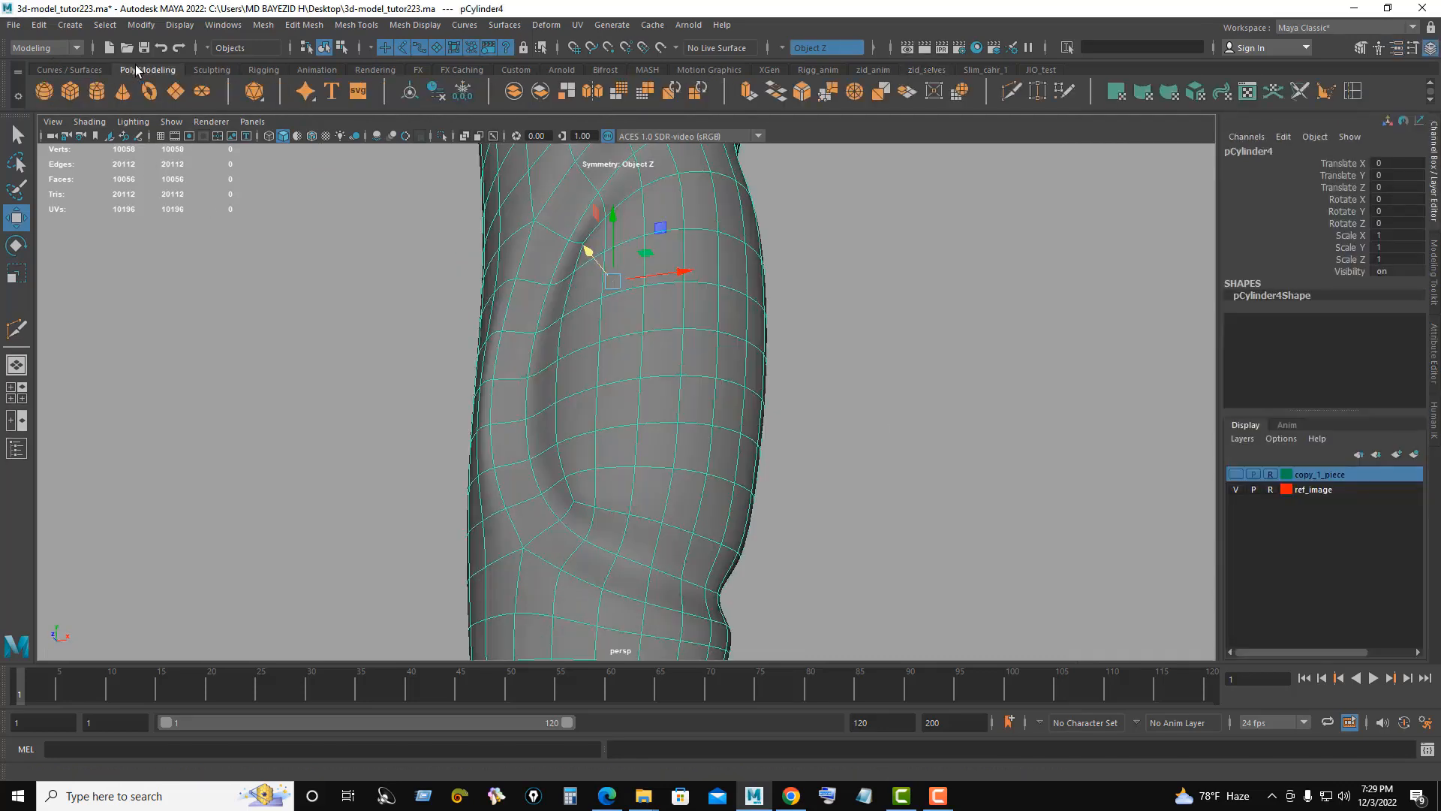
left_click(209, 70)
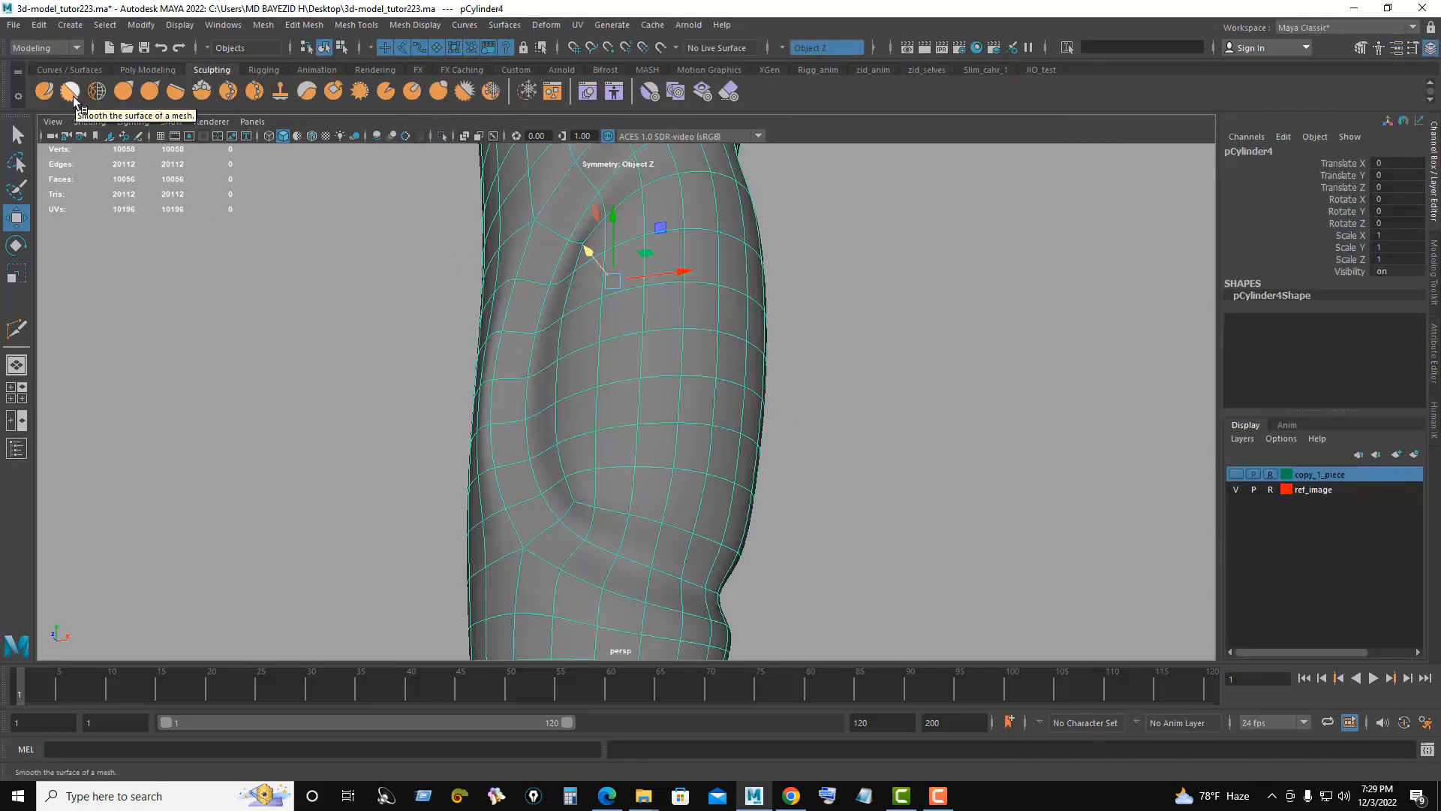
left_click(73, 99)
mouse_move(666, 408)
left_mouse_down("alt")
mouse_move(743, 488)
mouse_move(697, 370)
mouse_move(708, 362)
left_mouse_up("alt")
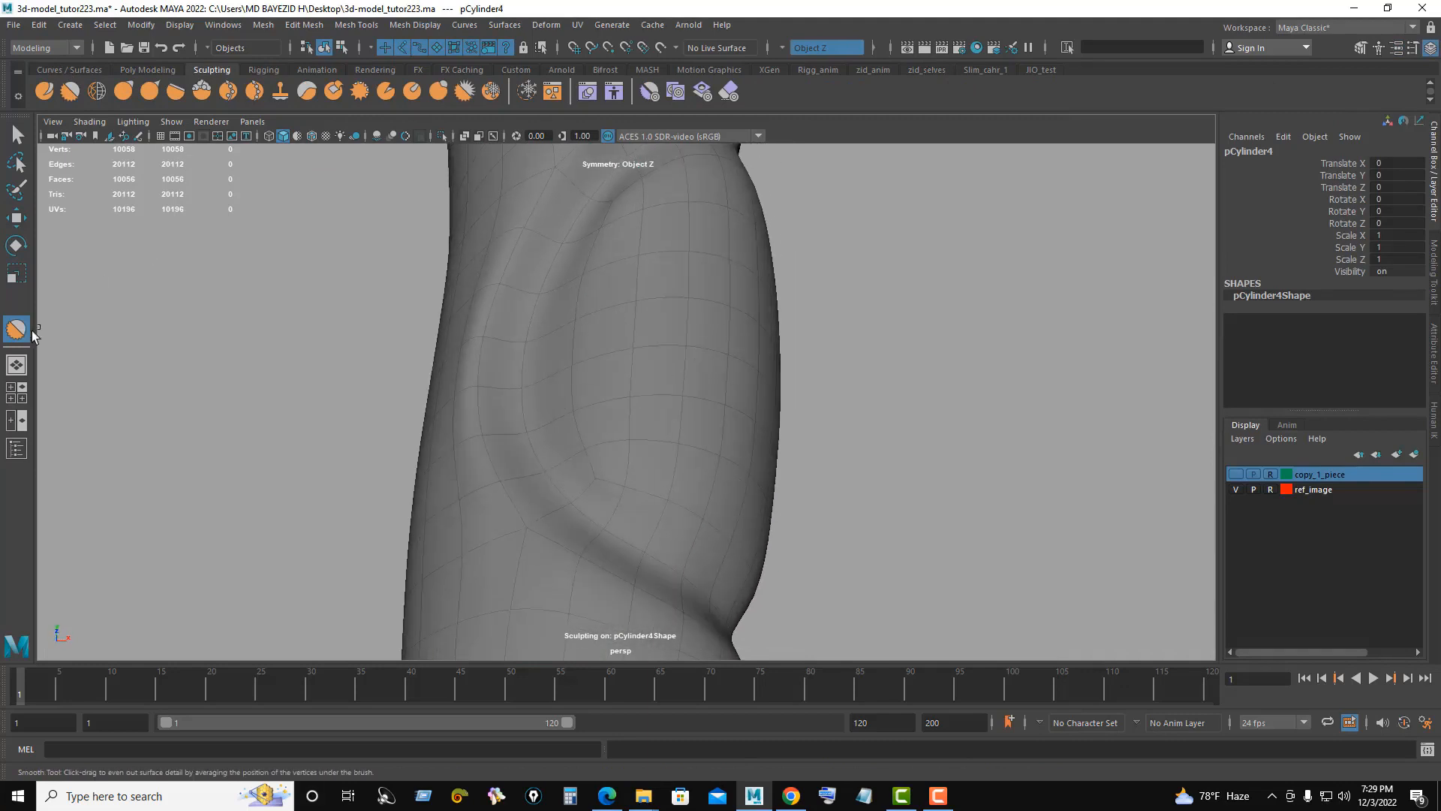
double_click(21, 330)
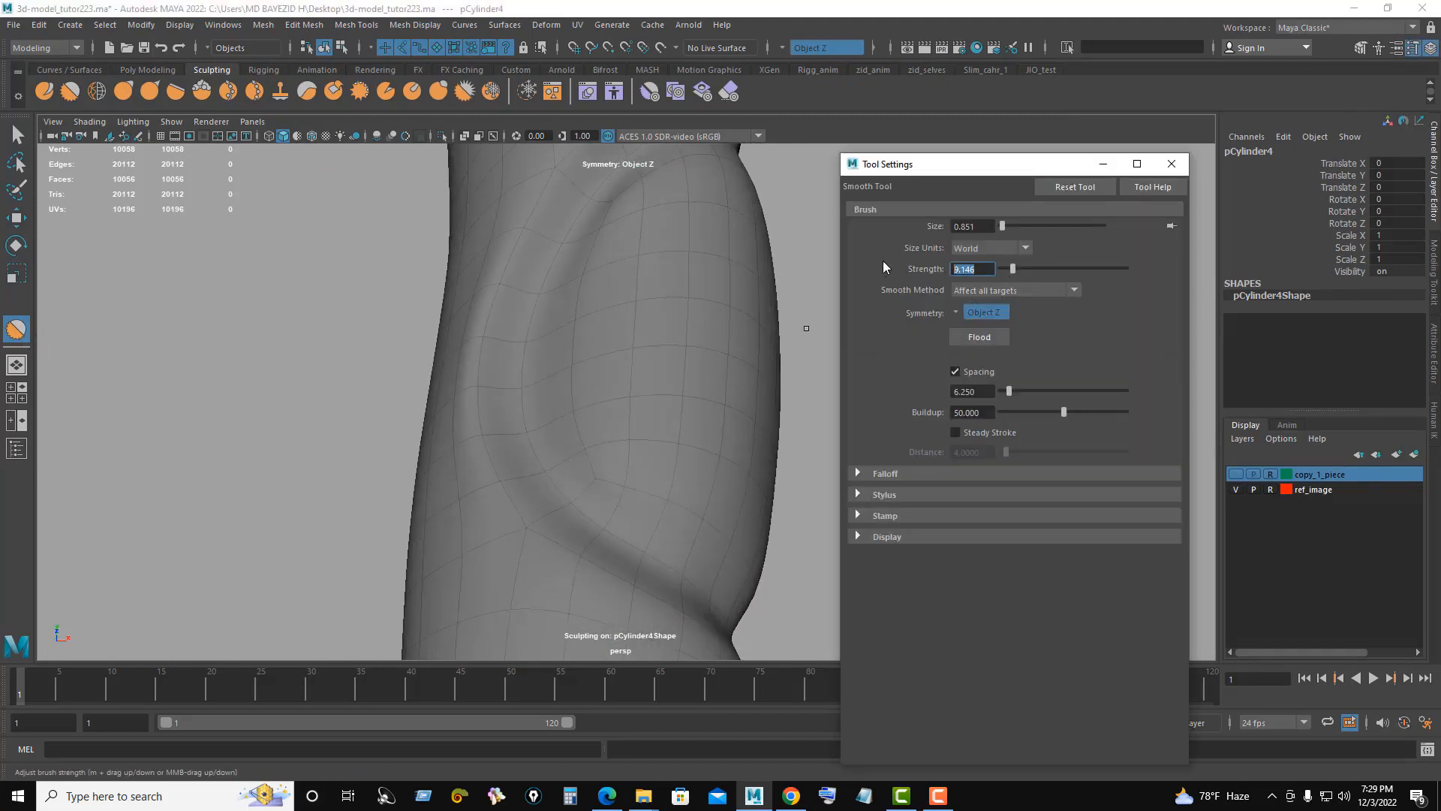
type("10")
key("Return")
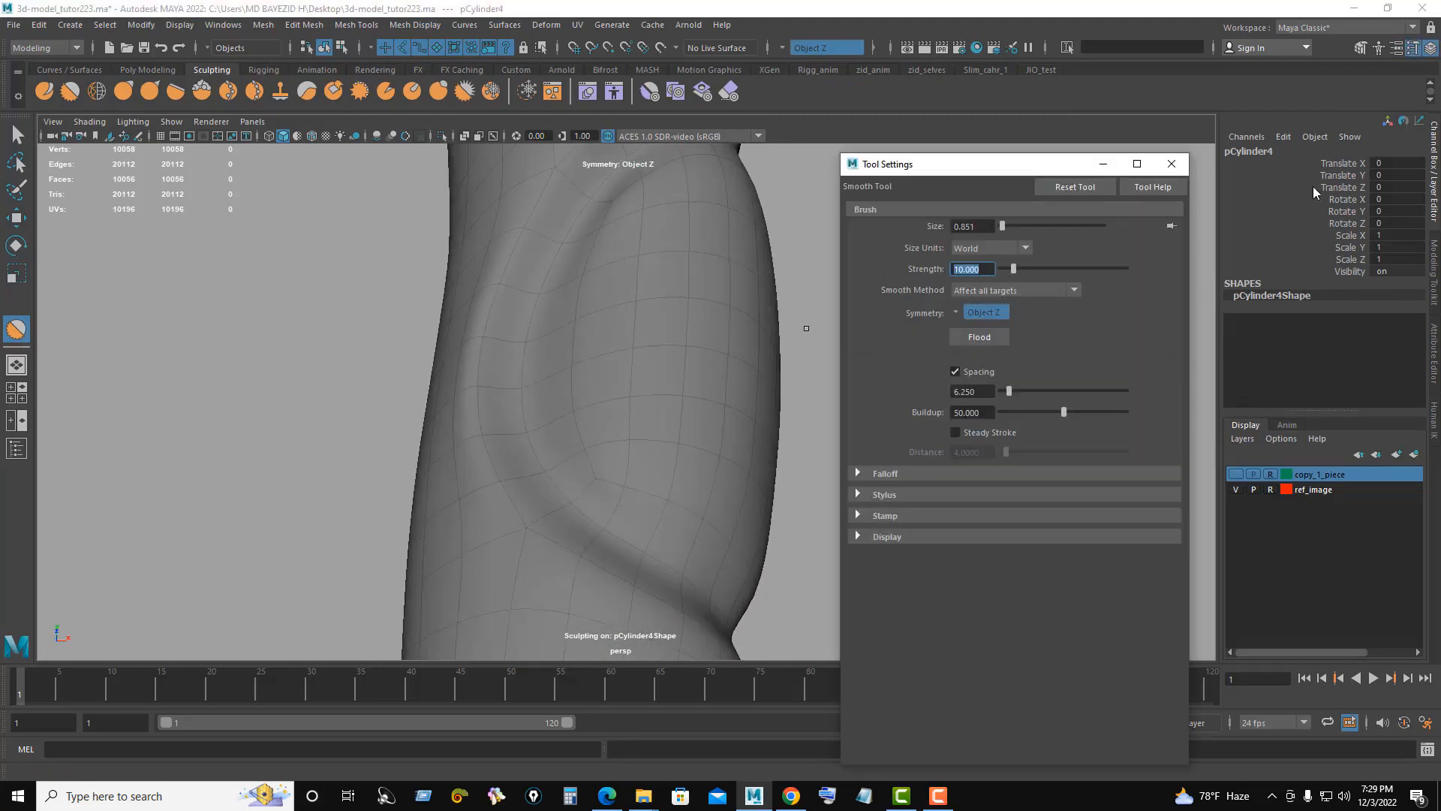
left_click(1173, 164)
Step: Smooth the panel surfaces and groove edges around the cylinder with the Smooth sculpting brush, undoing the unwanted stroke
left_click_drag(605, 362, 554, 387, "alt")
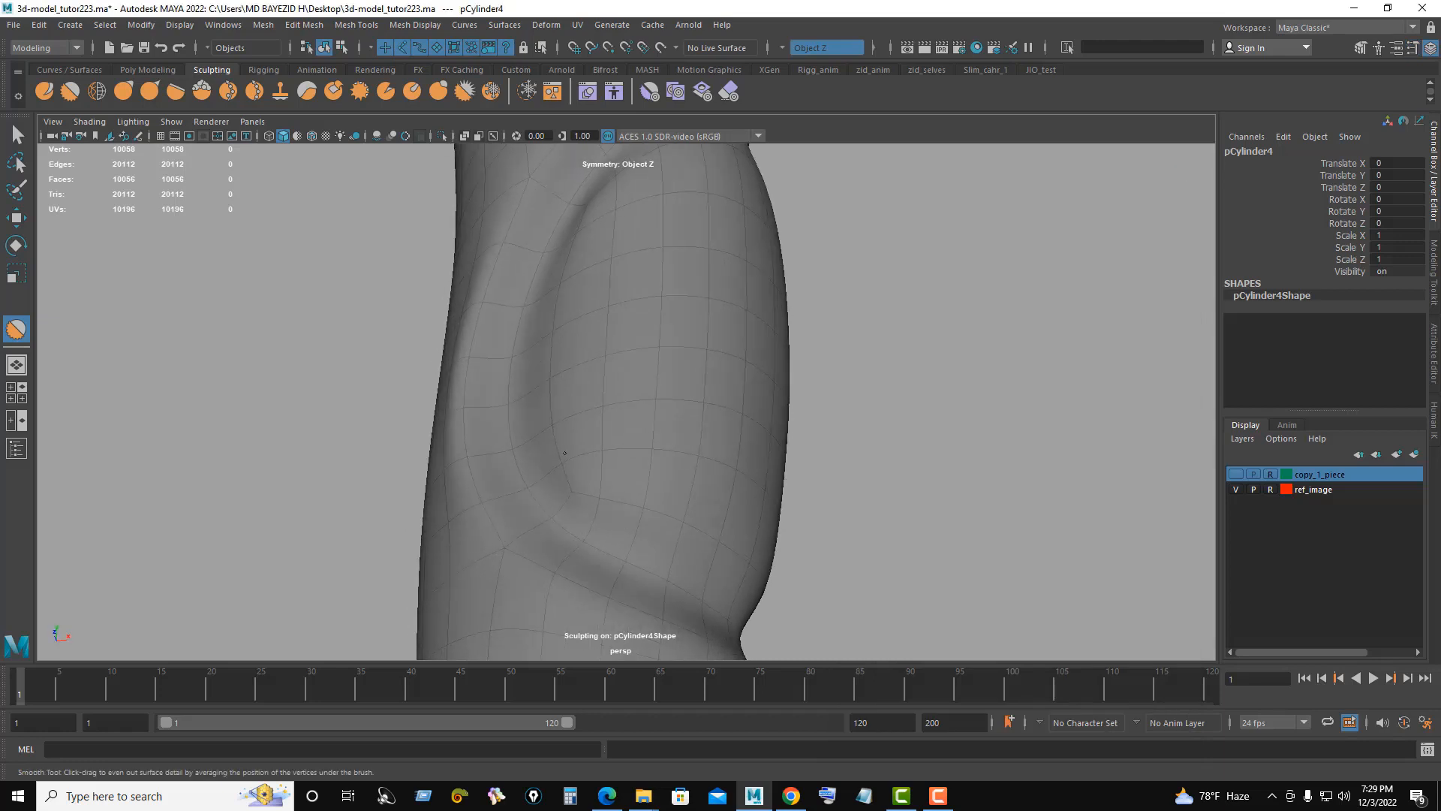
mouse_move(564, 453)
left_mouse_down("alt")
mouse_move(565, 506)
mouse_move(654, 503)
mouse_move(632, 487)
left_mouse_up("alt")
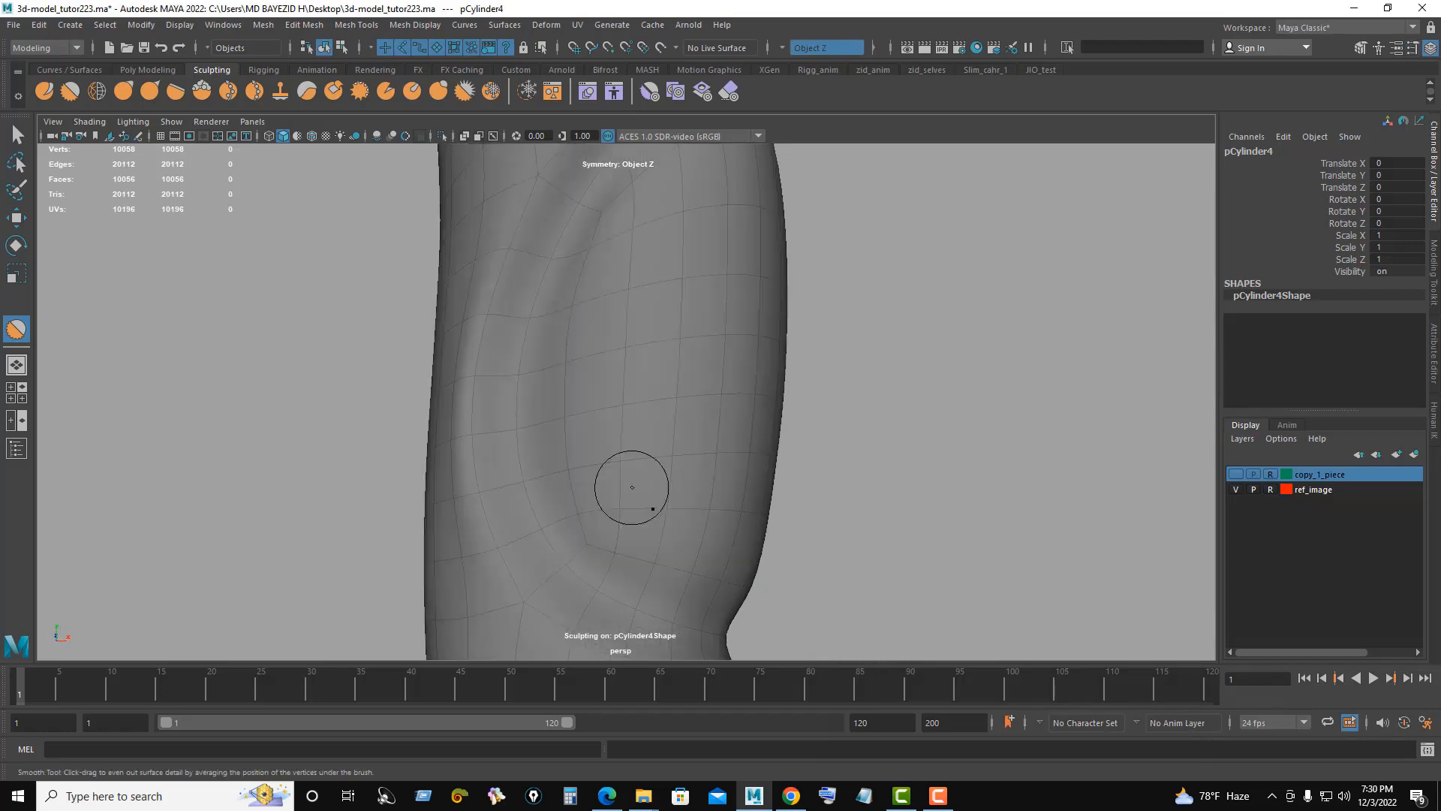
mouse_move(636, 319)
left_mouse_down("alt")
mouse_move(628, 386)
mouse_move(637, 325)
mouse_move(674, 270)
left_mouse_up("alt")
key("ctrl+z")
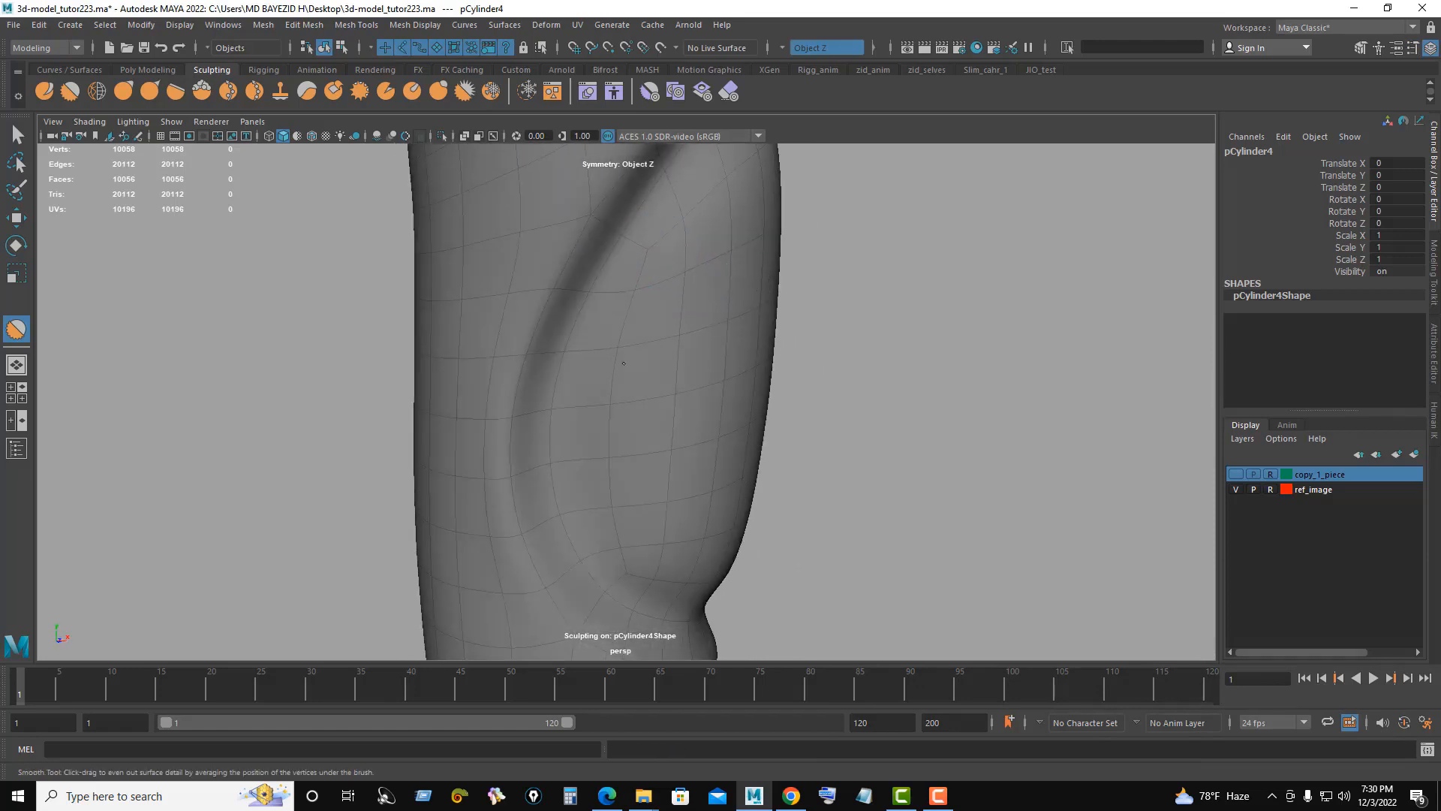
left_click_drag(630, 399, 585, 423, "alt")
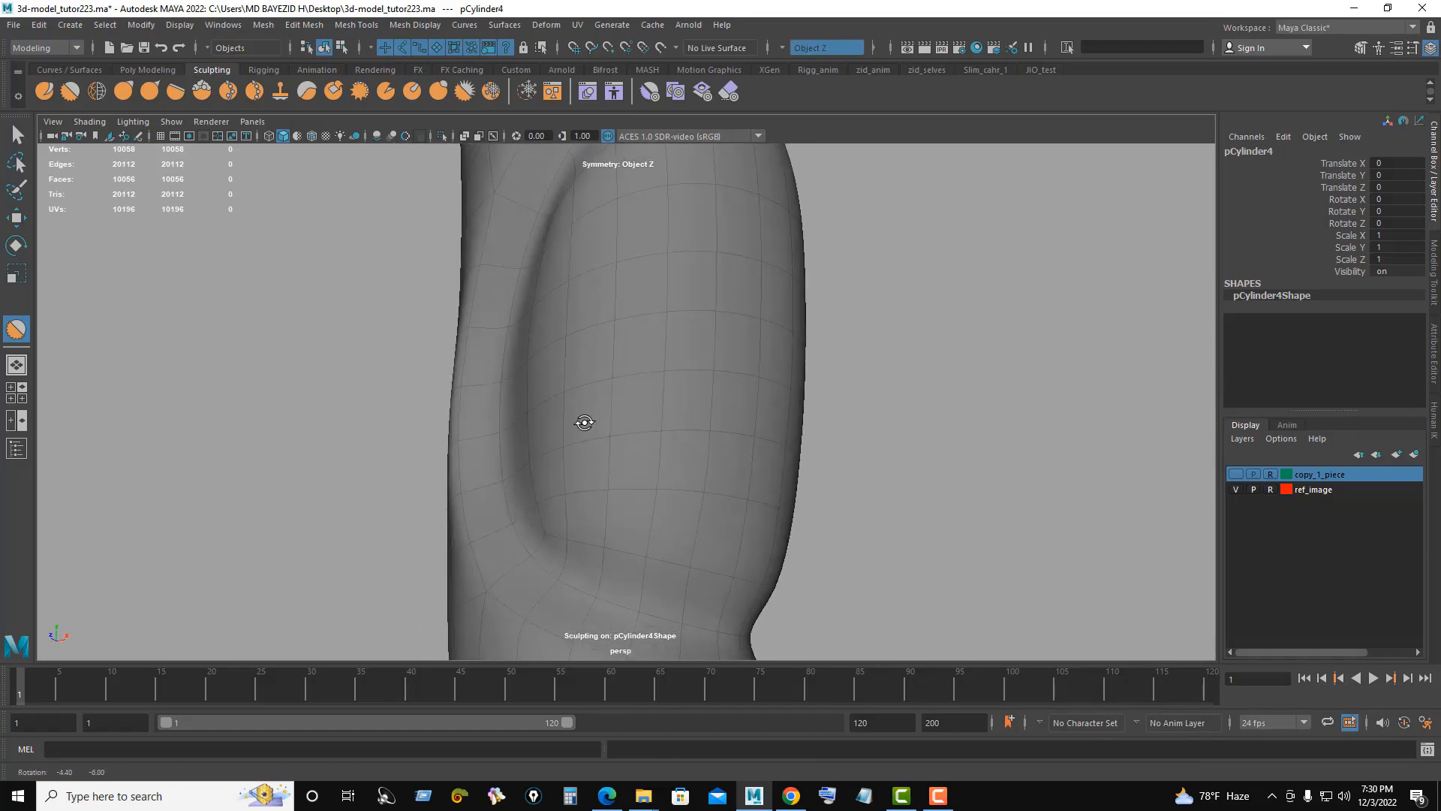
mouse_move(561, 536)
left_mouse_down("alt")
mouse_move(634, 538)
mouse_move(647, 476)
mouse_move(629, 432)
mouse_move(745, 484)
left_mouse_up("alt")
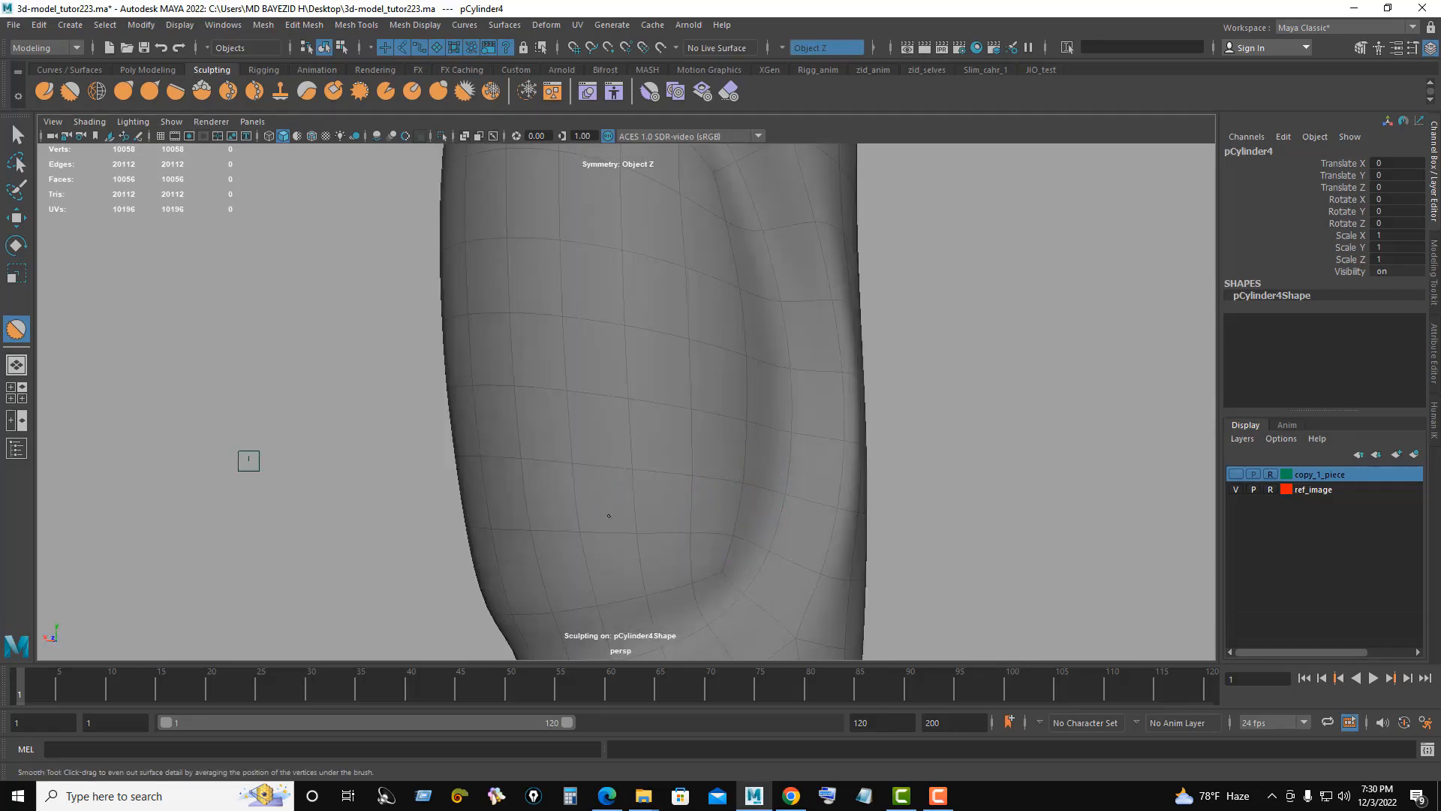
left_click_drag(608, 516, 659, 511, "alt")
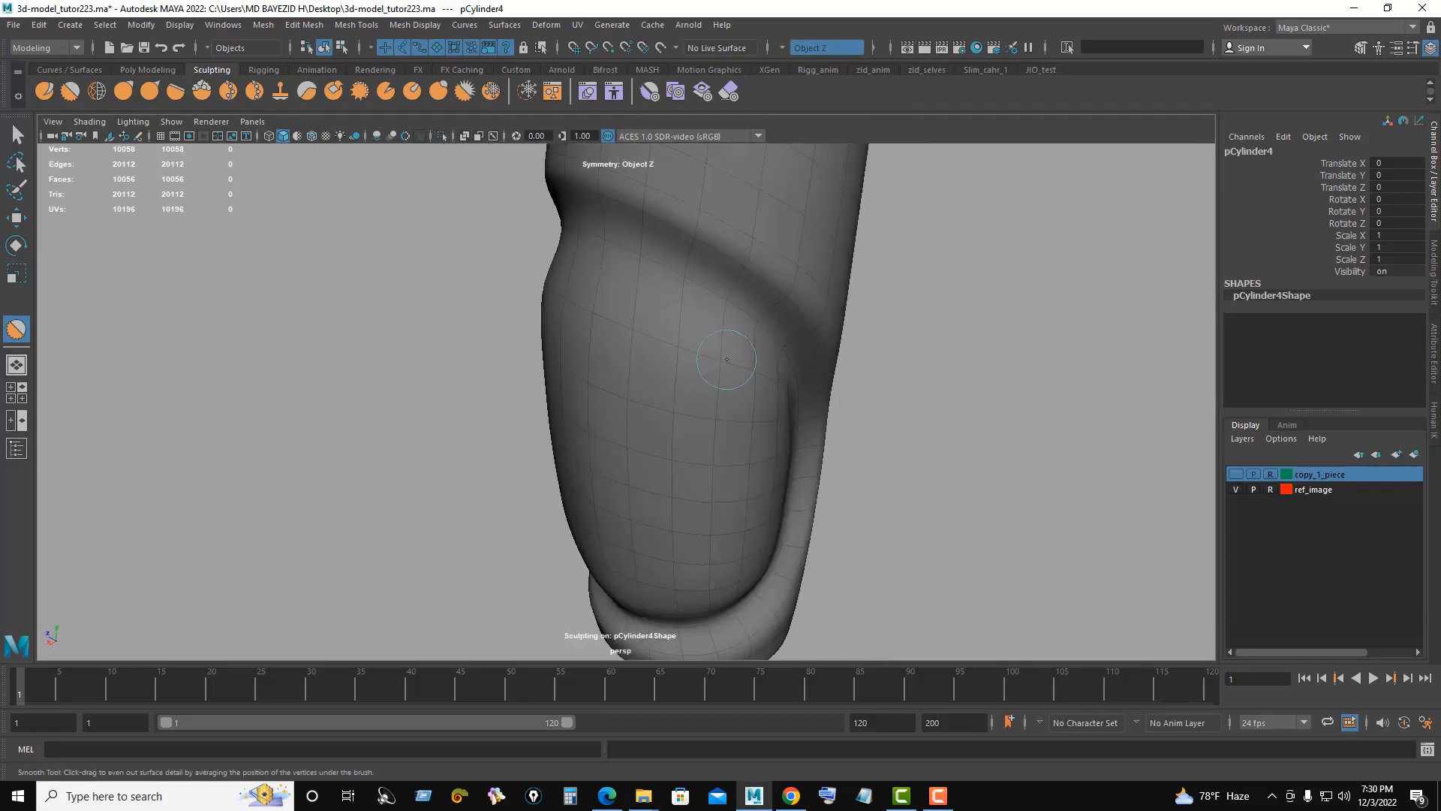
left_click_drag(759, 384, 765, 463, "alt")
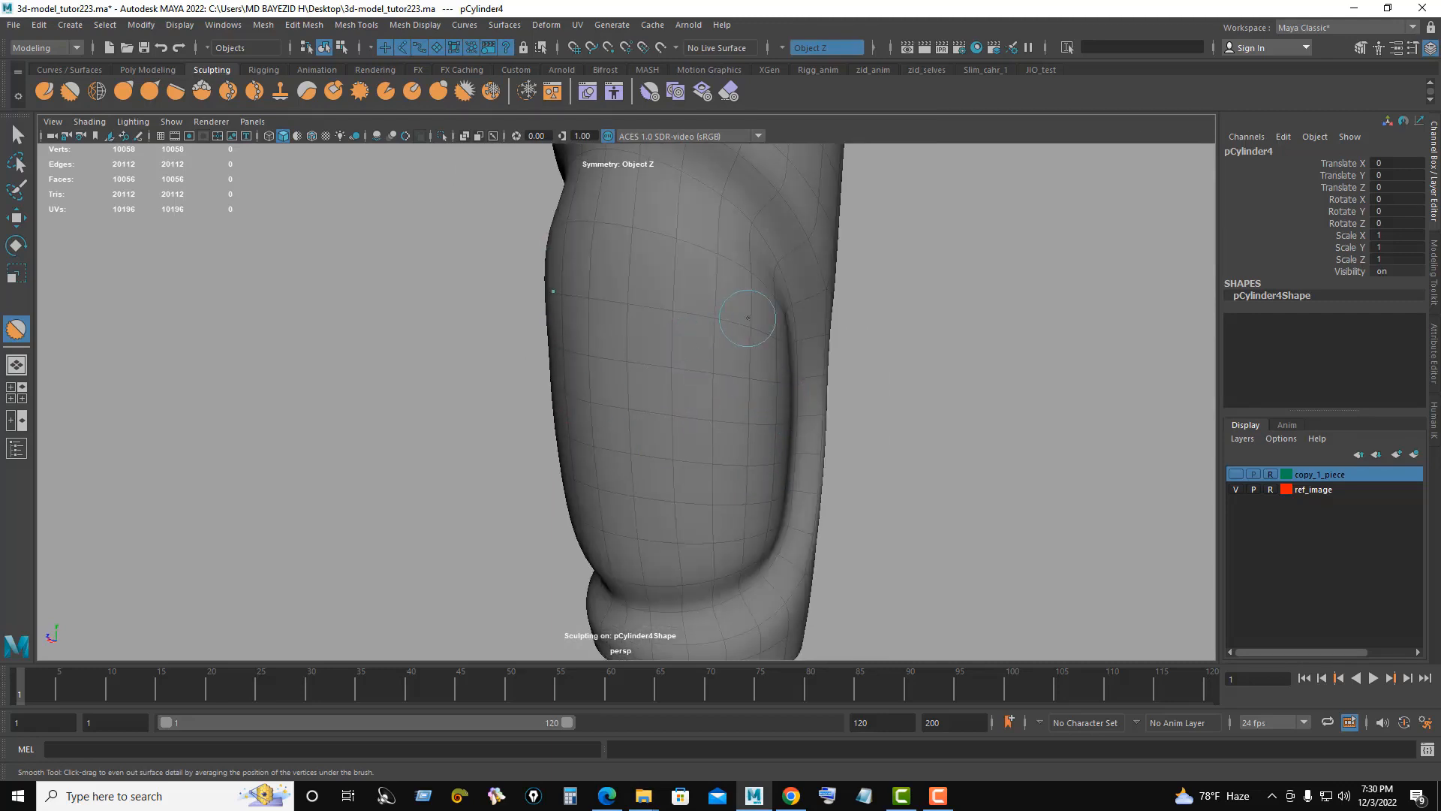
mouse_move(656, 307)
left_mouse_down("alt")
mouse_move(736, 303)
mouse_move(612, 386)
mouse_move(661, 296)
left_mouse_up("alt")
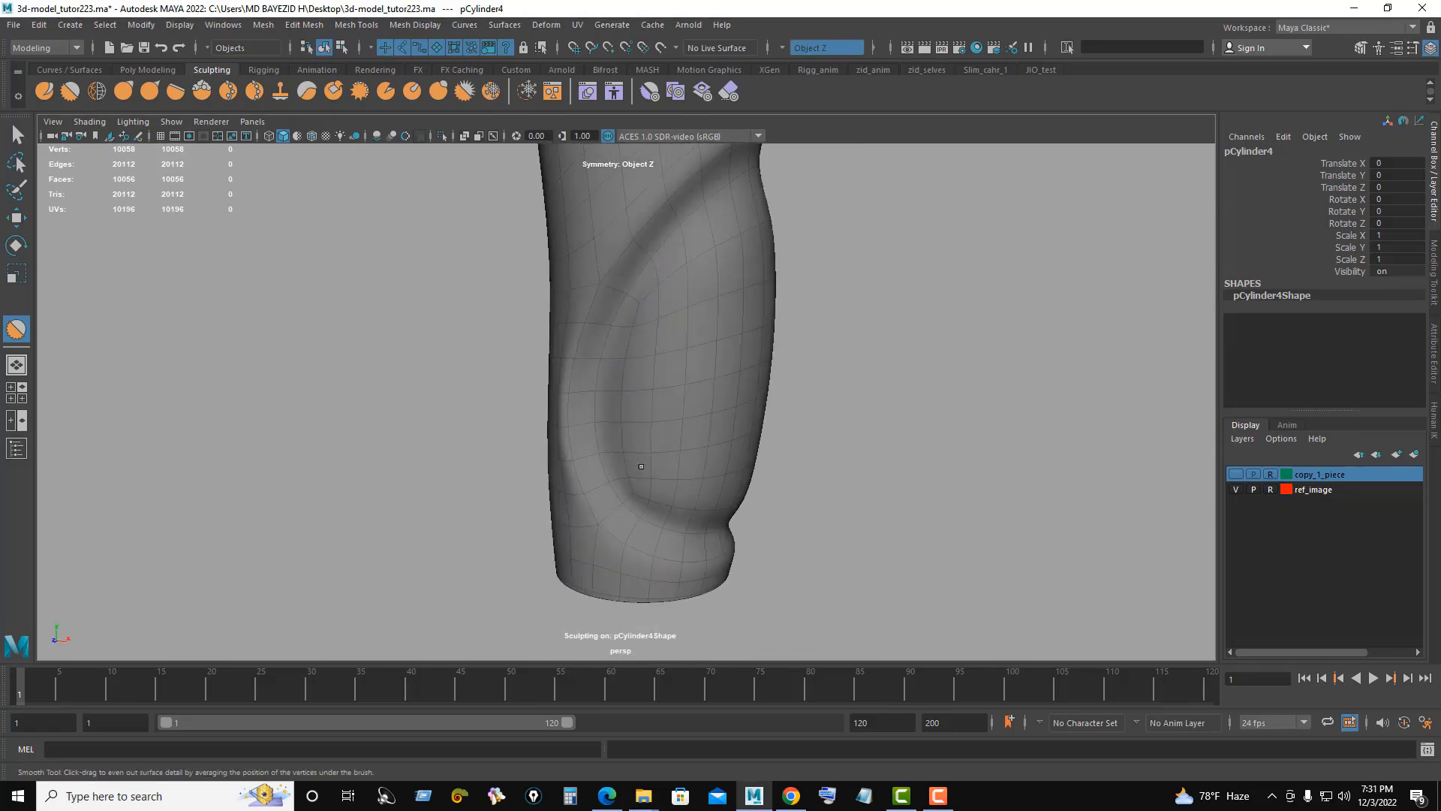
left_click_drag(641, 466, 518, 366, "alt")
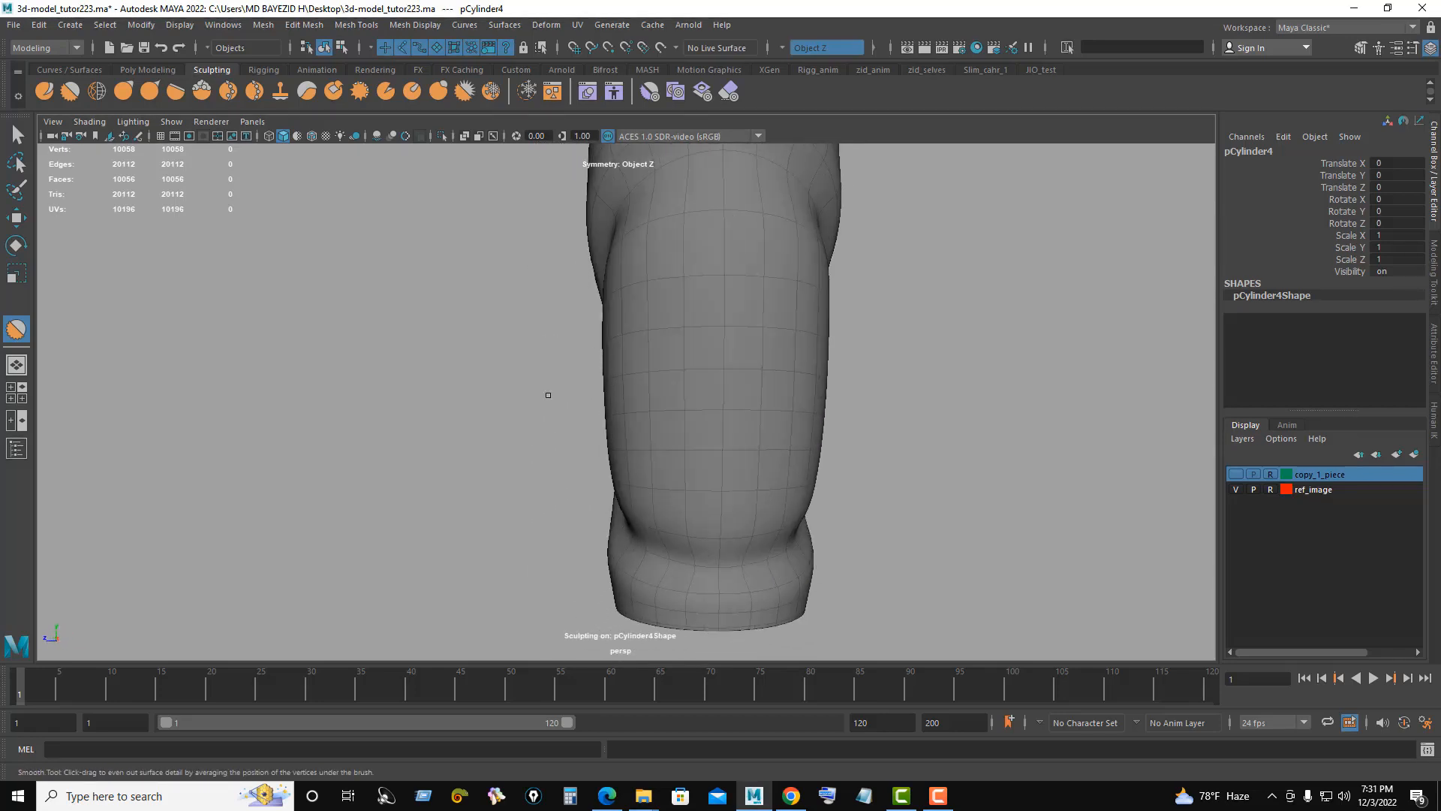
Step: Leave the Smooth tool, deselect the cylinder in object mode and inspect the smoothed groove from the side
left_click(12, 138)
right_click_drag(315, 282, 337, 272)
left_click(488, 338)
left_click_drag(676, 416, 884, 389, "alt")
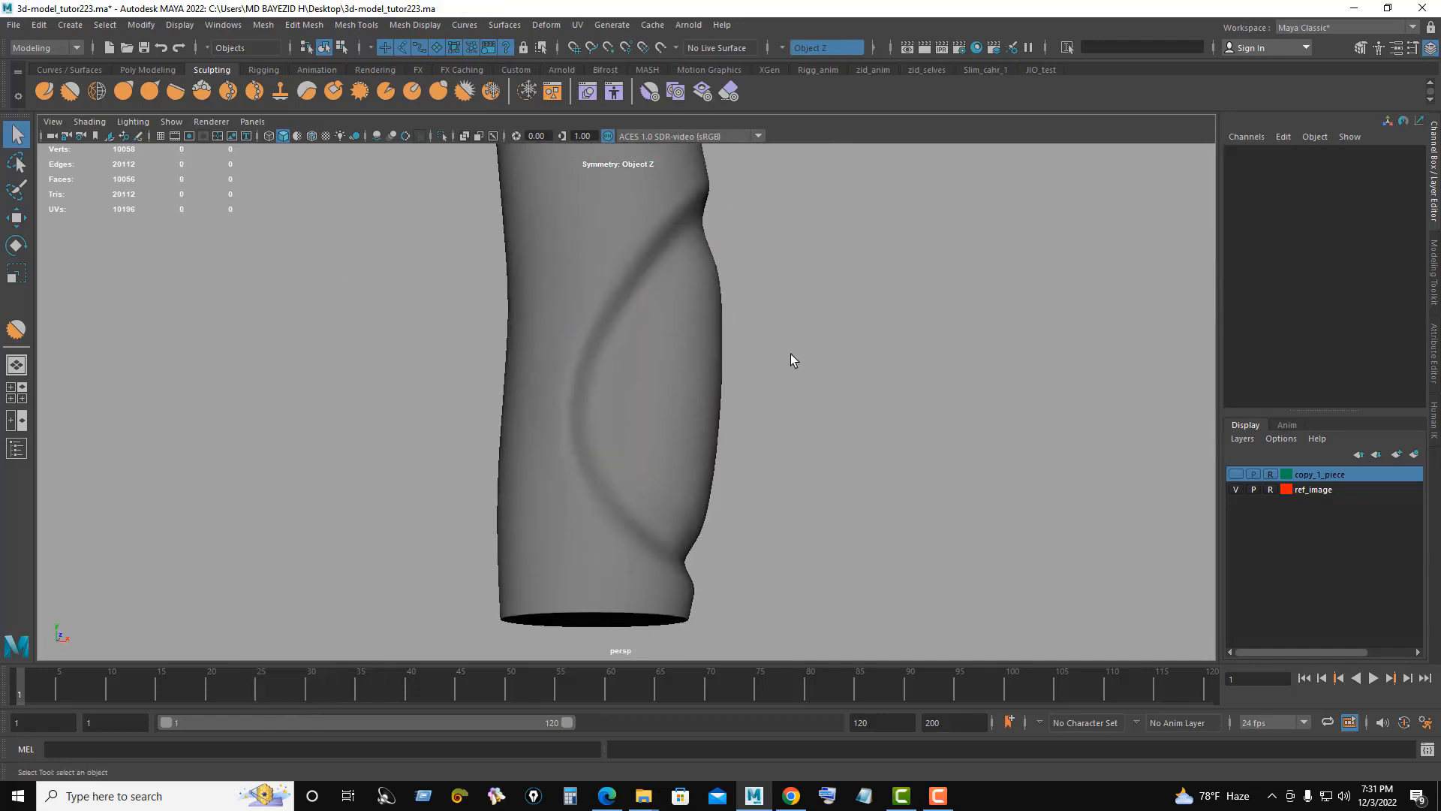
Step: Select the cylinder, turn symmetry off and switch off its smooth mesh preview
left_click(680, 286)
left_click(795, 47)
left_click(796, 60)
right_click_drag(776, 91, 919, 321, "alt")
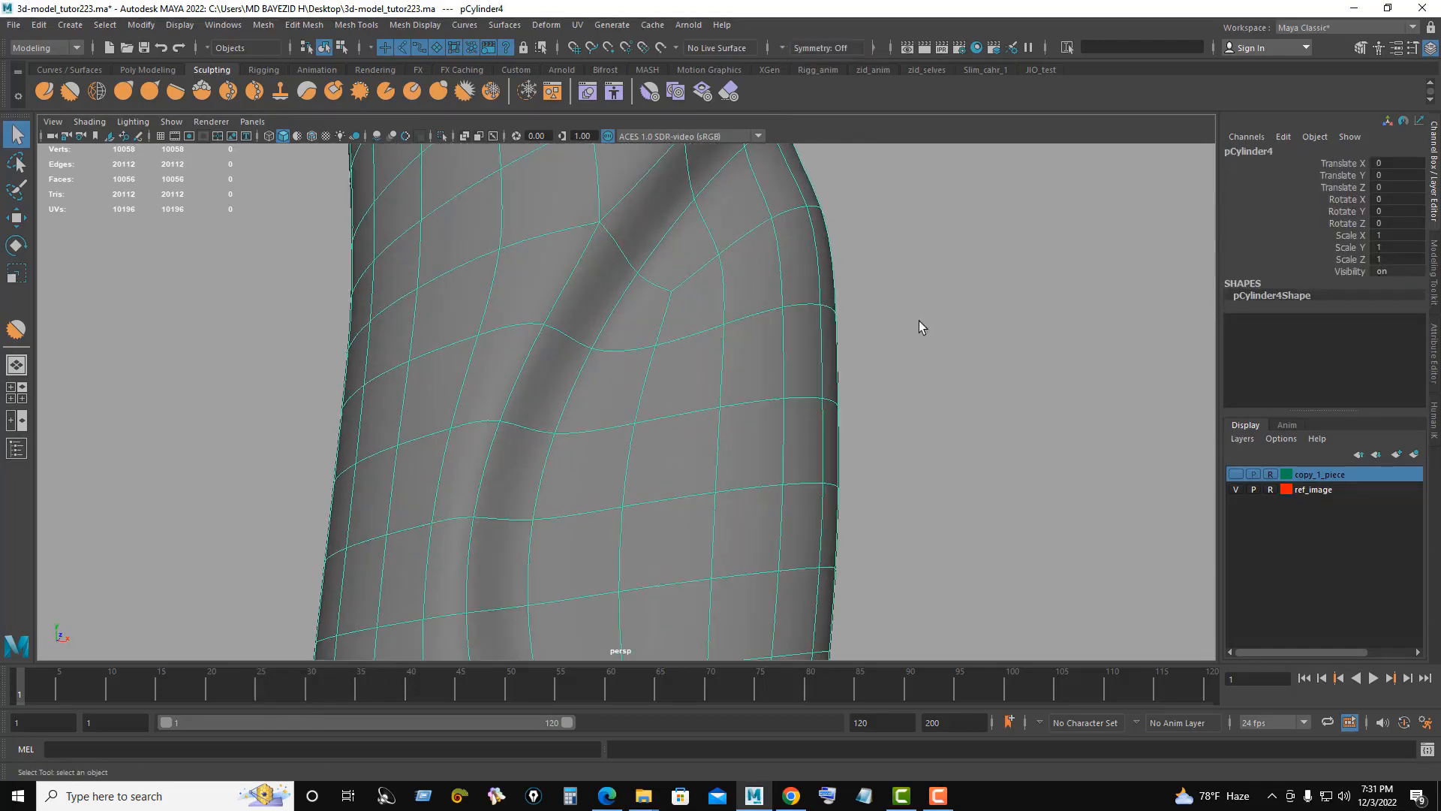
key("1")
middle_click_drag(595, 308, 633, 196, "alt")
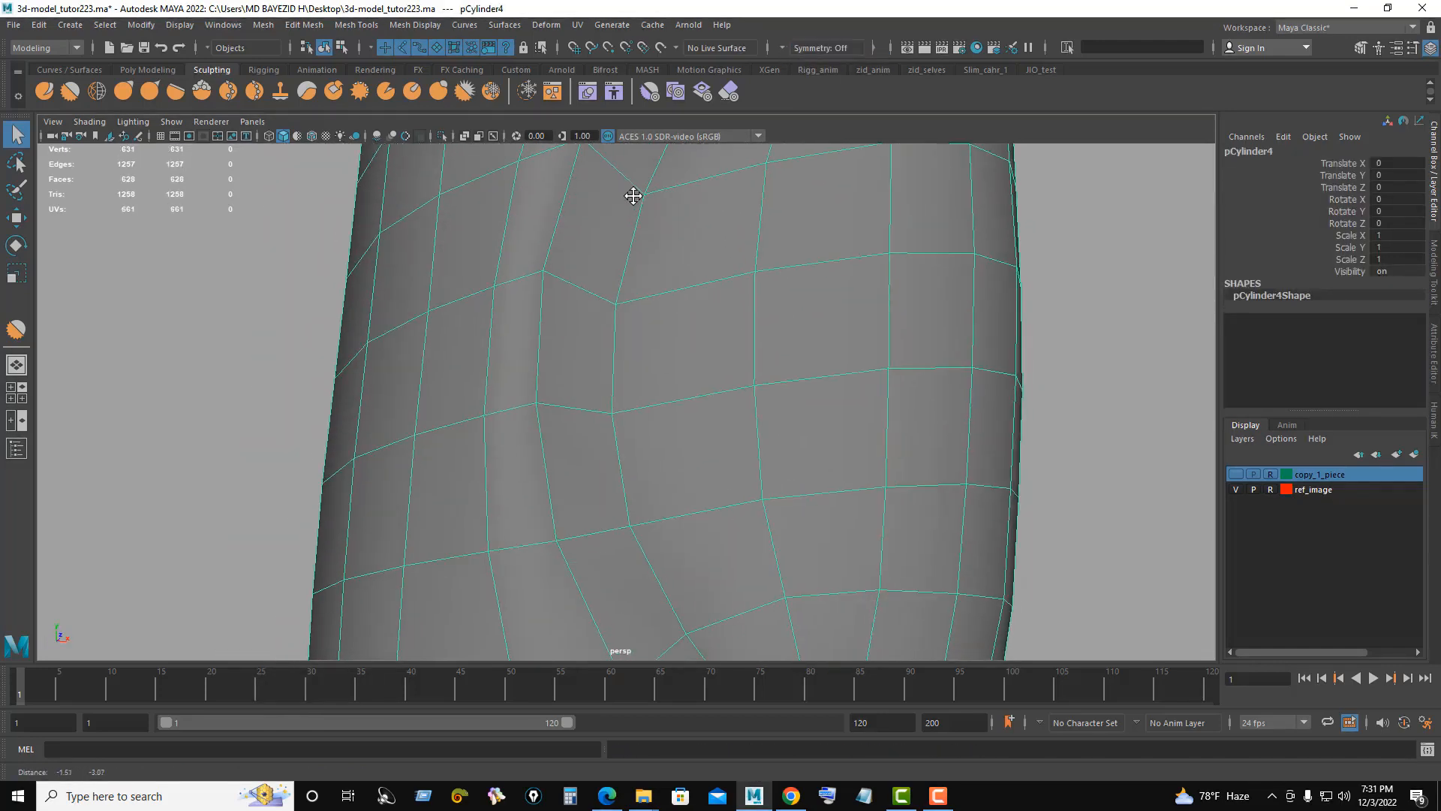
scroll(162, 72, "down", 11)
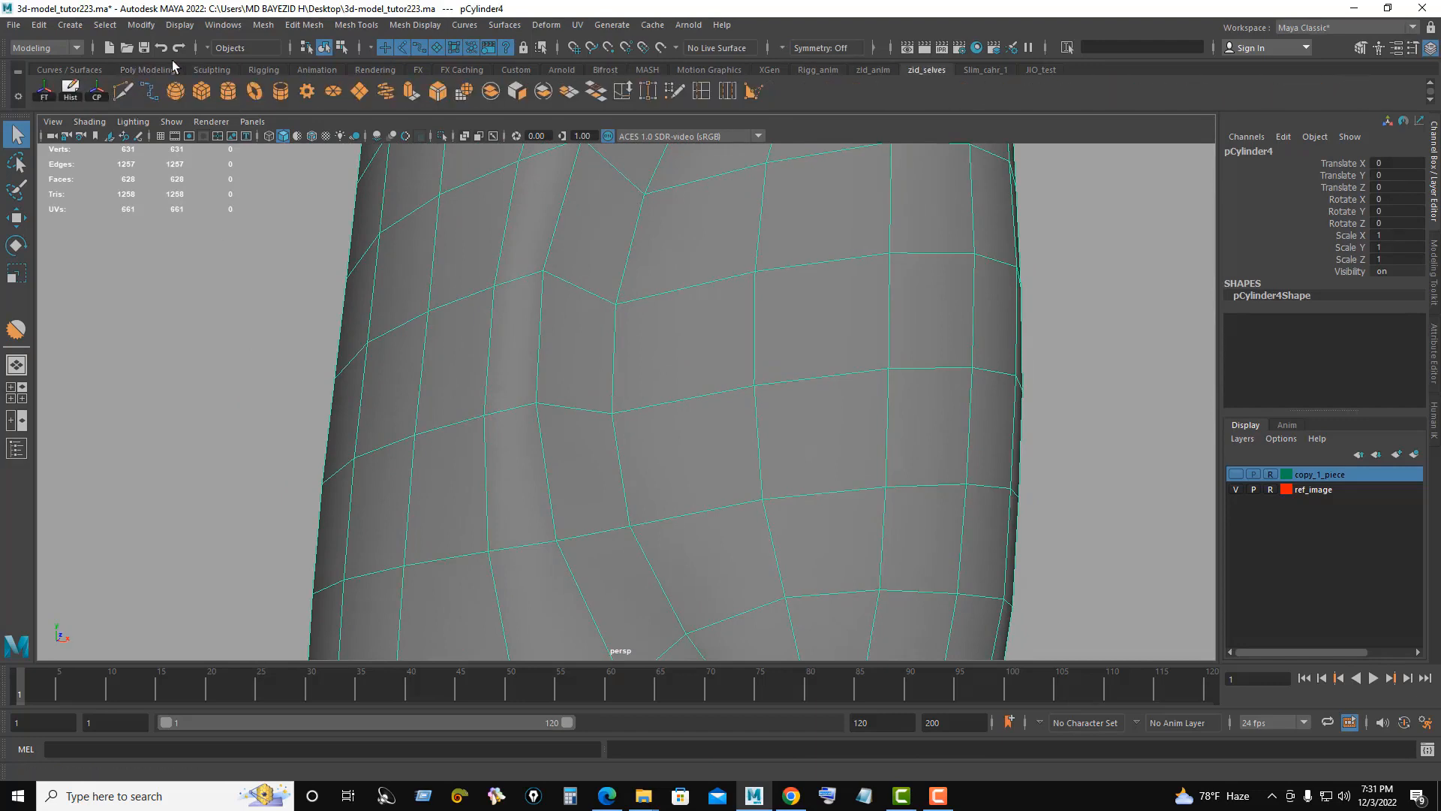
Step: Insert tight supporting edge loops beside the groove's outer edge with Multi-Cut
left_click(123, 92)
left_click_drag(660, 503, 521, 480, "alt")
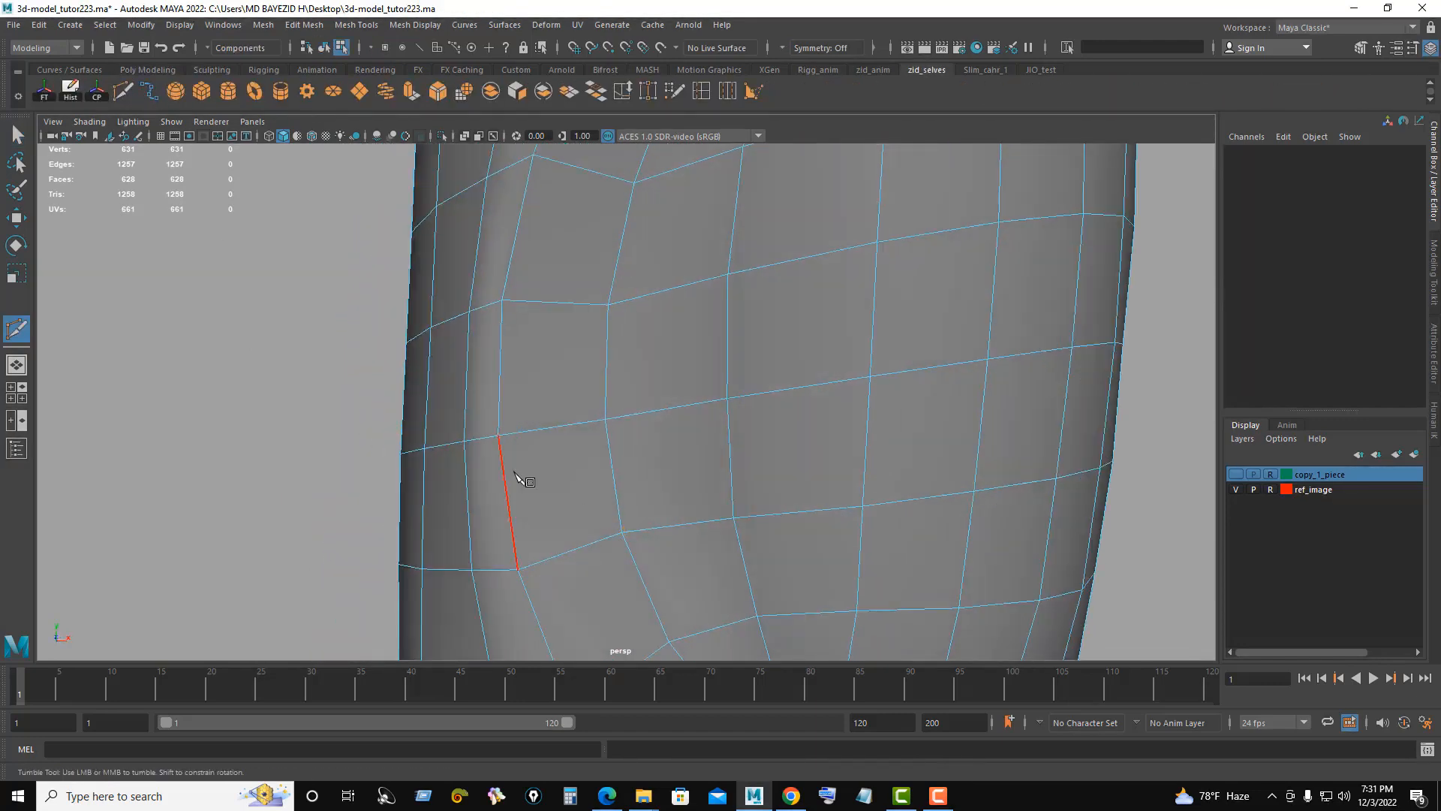
right_click_drag(521, 479, 894, 531, "alt")
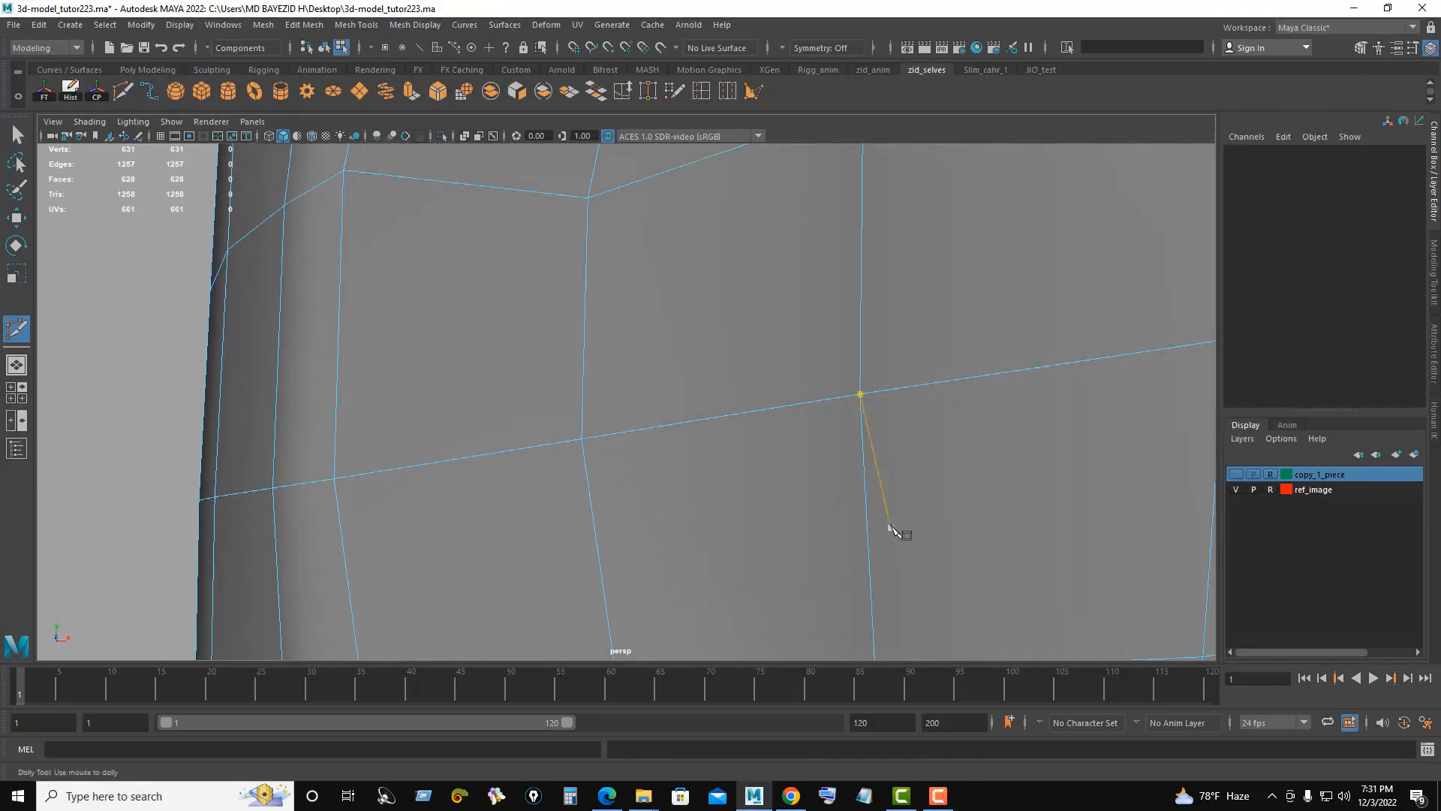
left_click(338, 477, "ctrl")
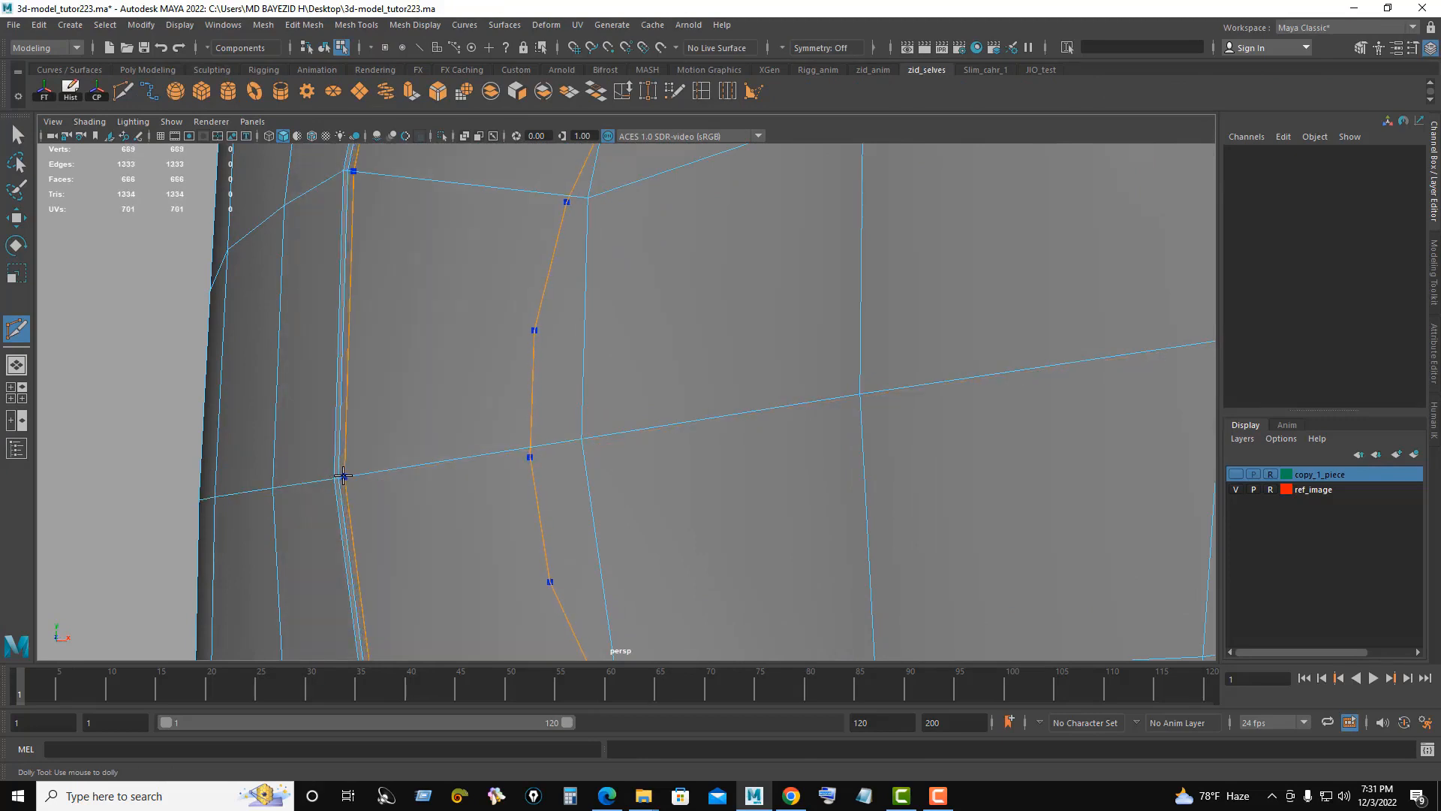
left_click(345, 475, "ctrl")
scroll(438, 467, "down", 5)
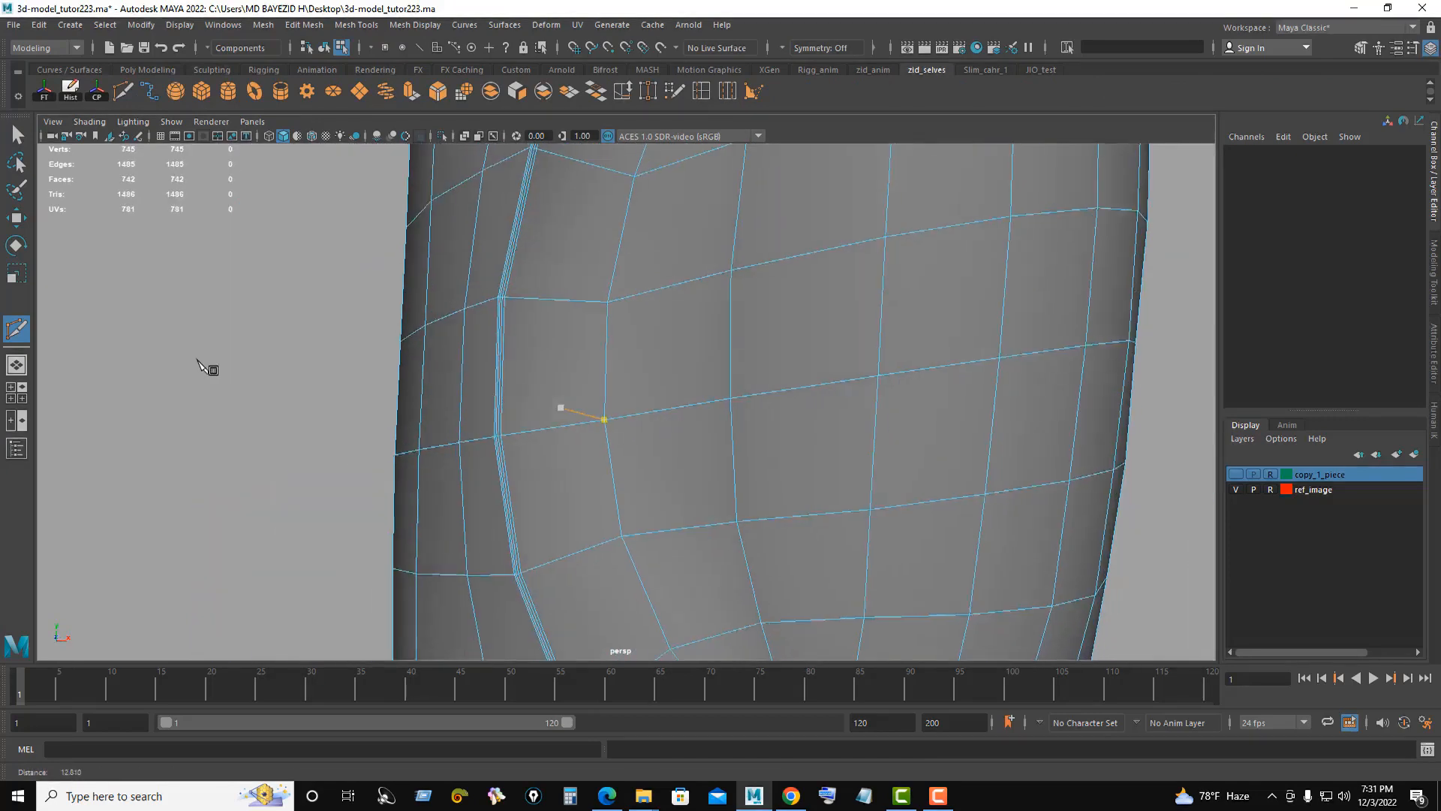
Step: Insert tight supporting edge loops along the groove's inner edge with Multi-Cut
scroll(664, 469, "up", 5)
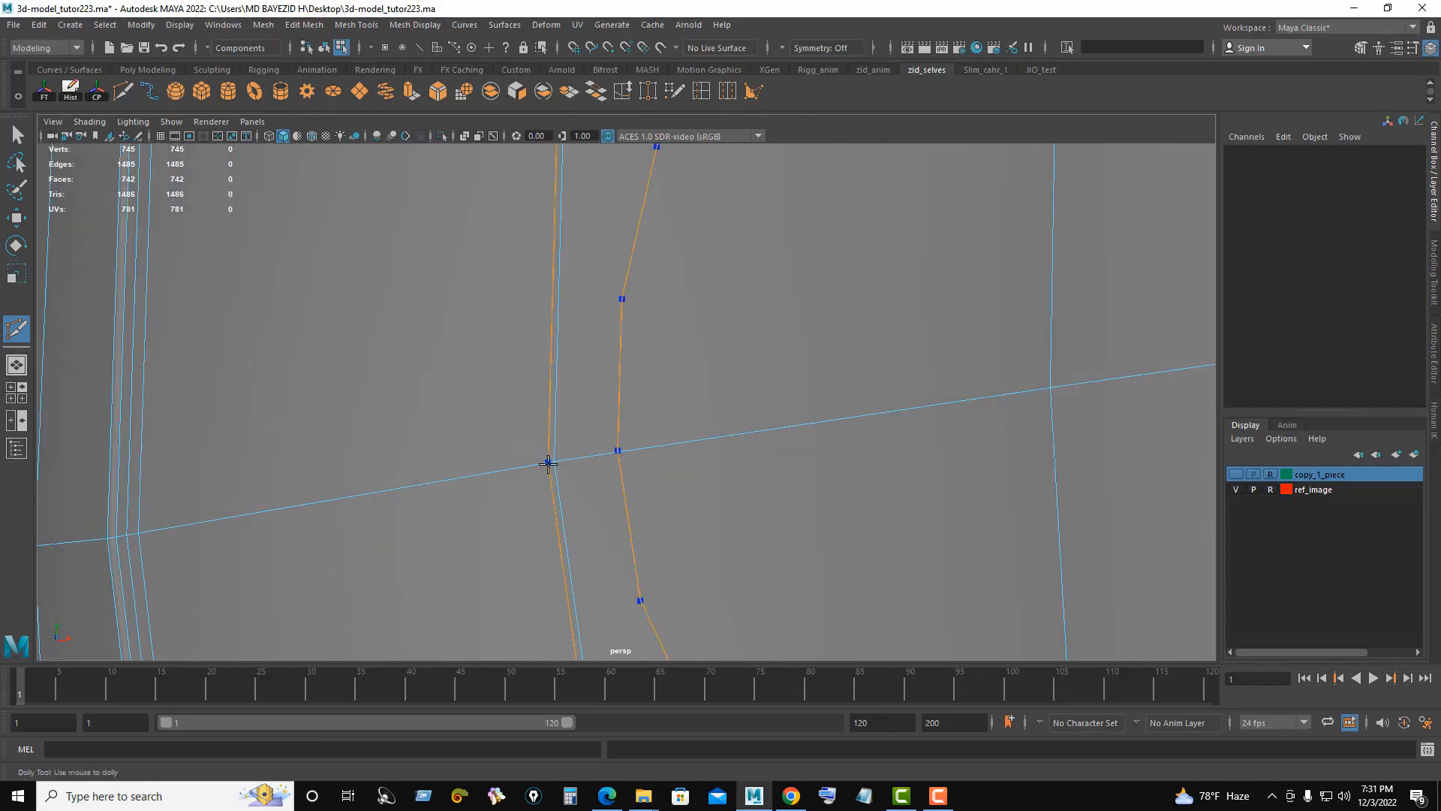
left_click(550, 462, "ctrl")
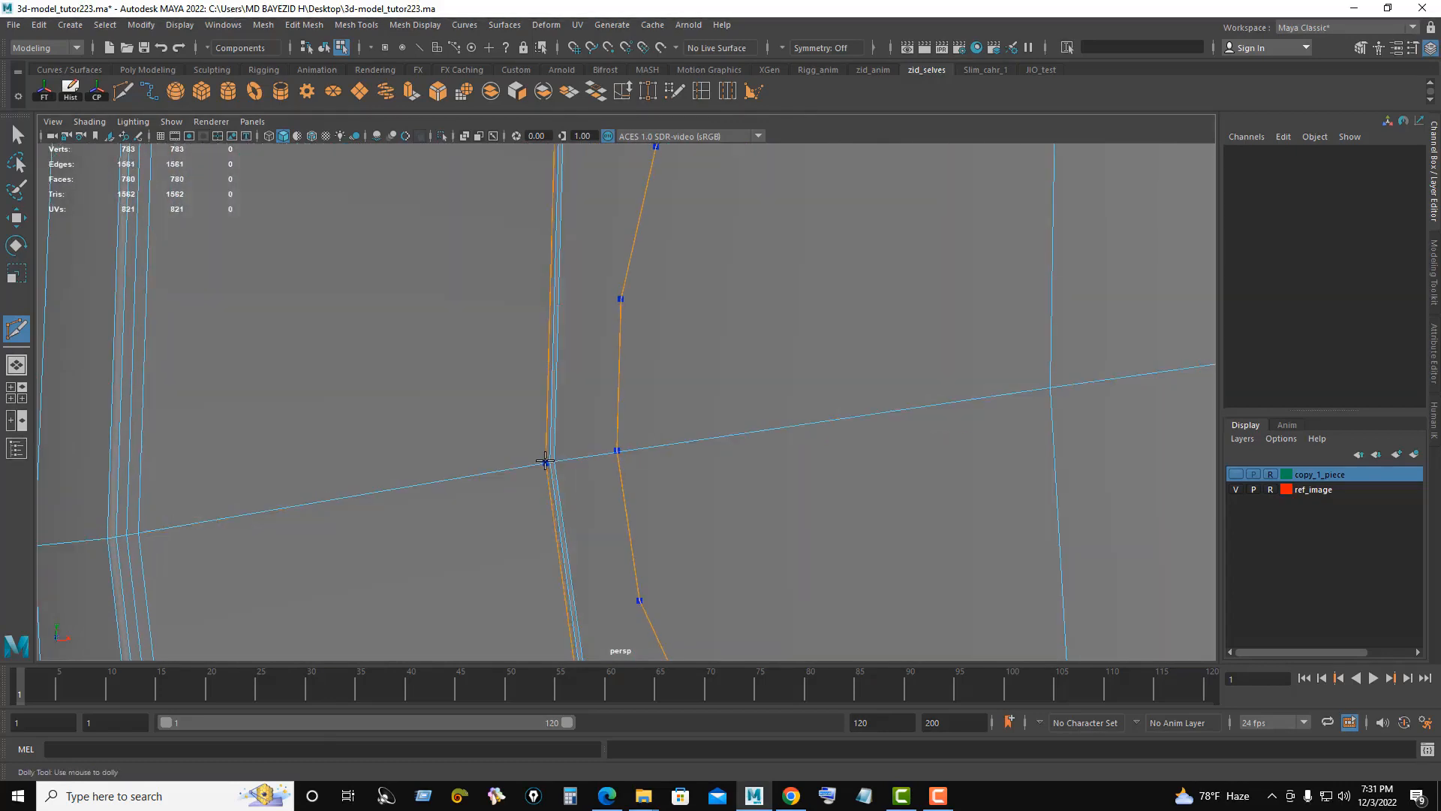
left_click(546, 461, "ctrl")
left_click(541, 463, "ctrl")
scroll(540, 463, "down", 8)
left_click_drag(757, 338, 714, 380, "alt")
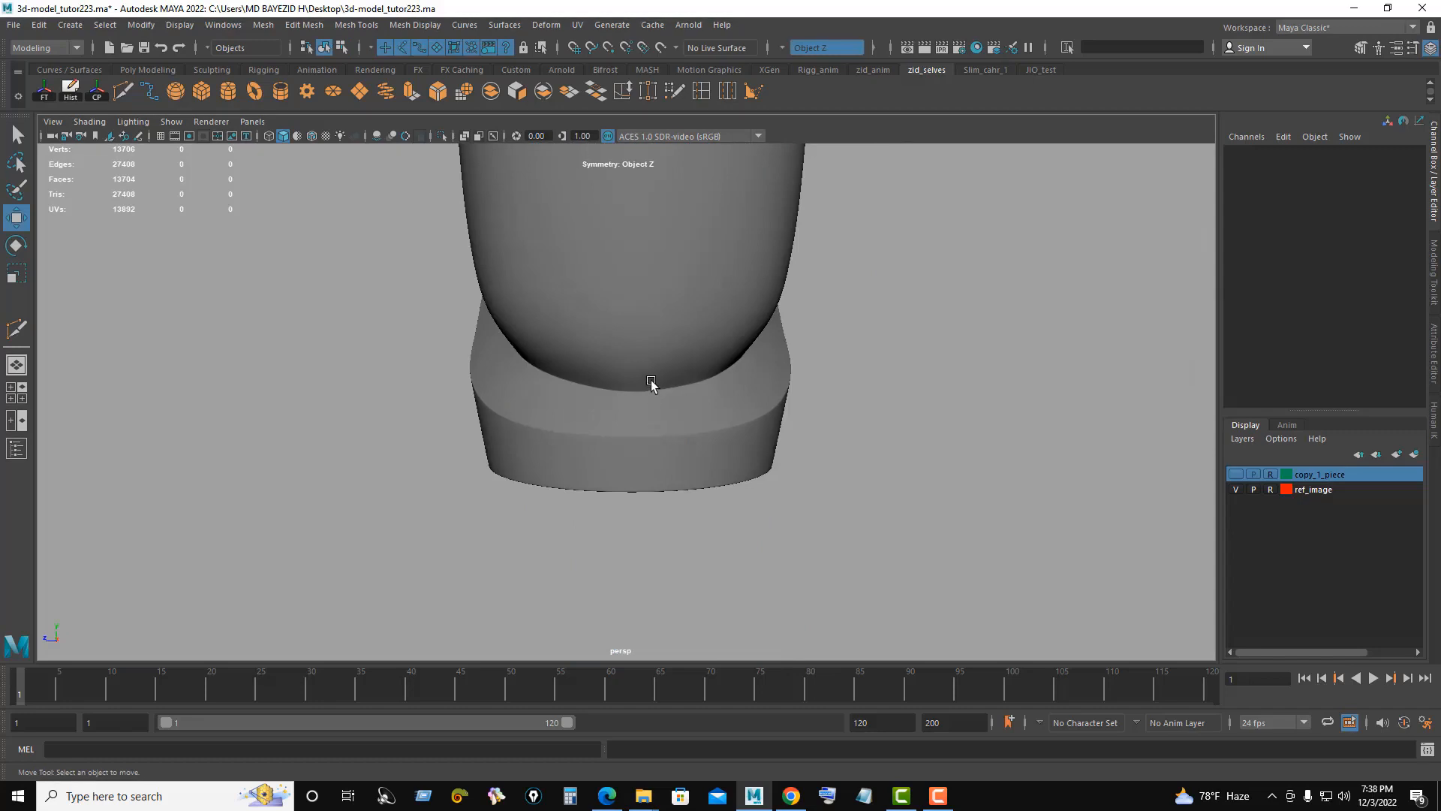
Step: Pull the centre vertices of the panel's lower rim slightly inward and up, and raise the neighbouring vertices to match
left_click(644, 390)
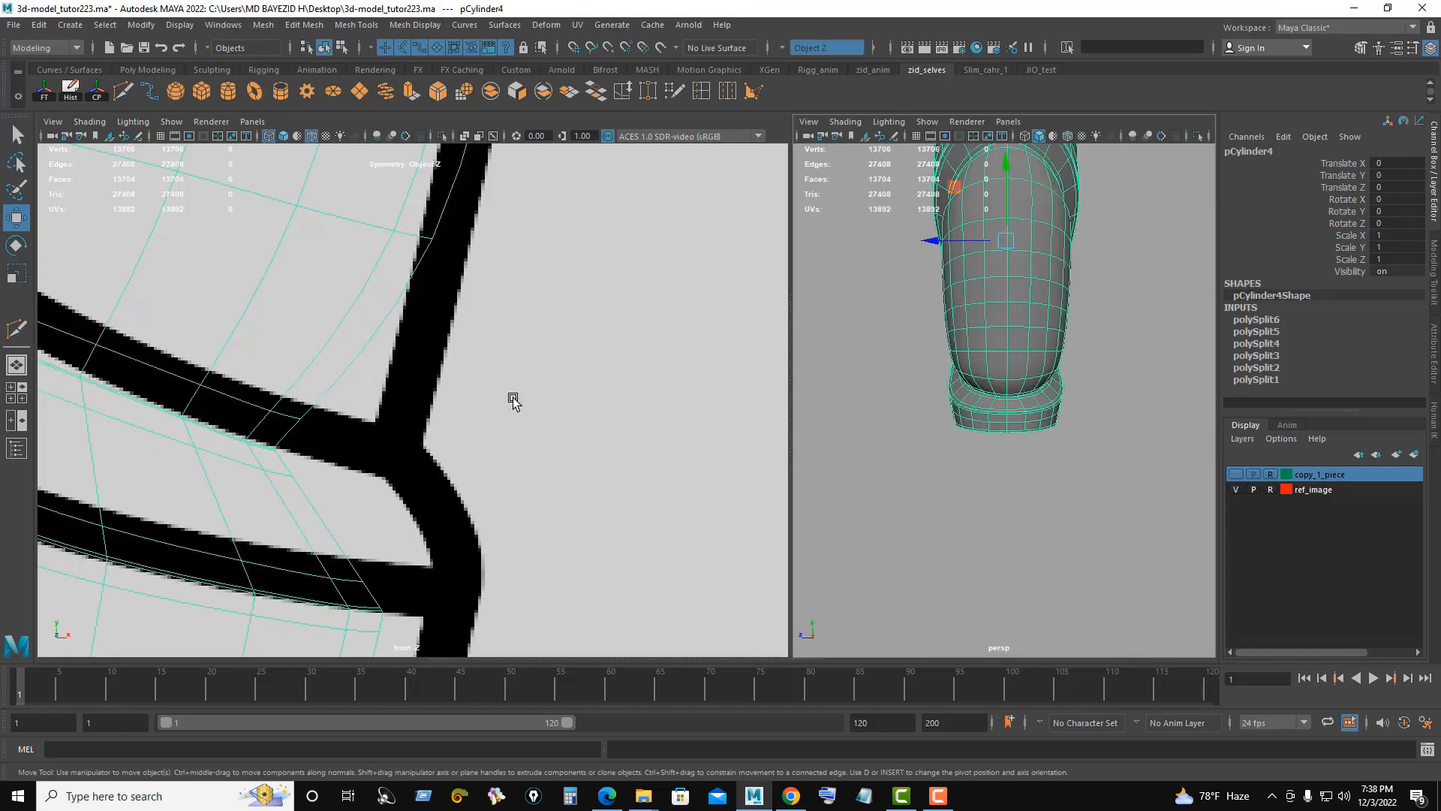
right_click_drag(511, 398, 306, 428)
left_click(286, 450)
key("f")
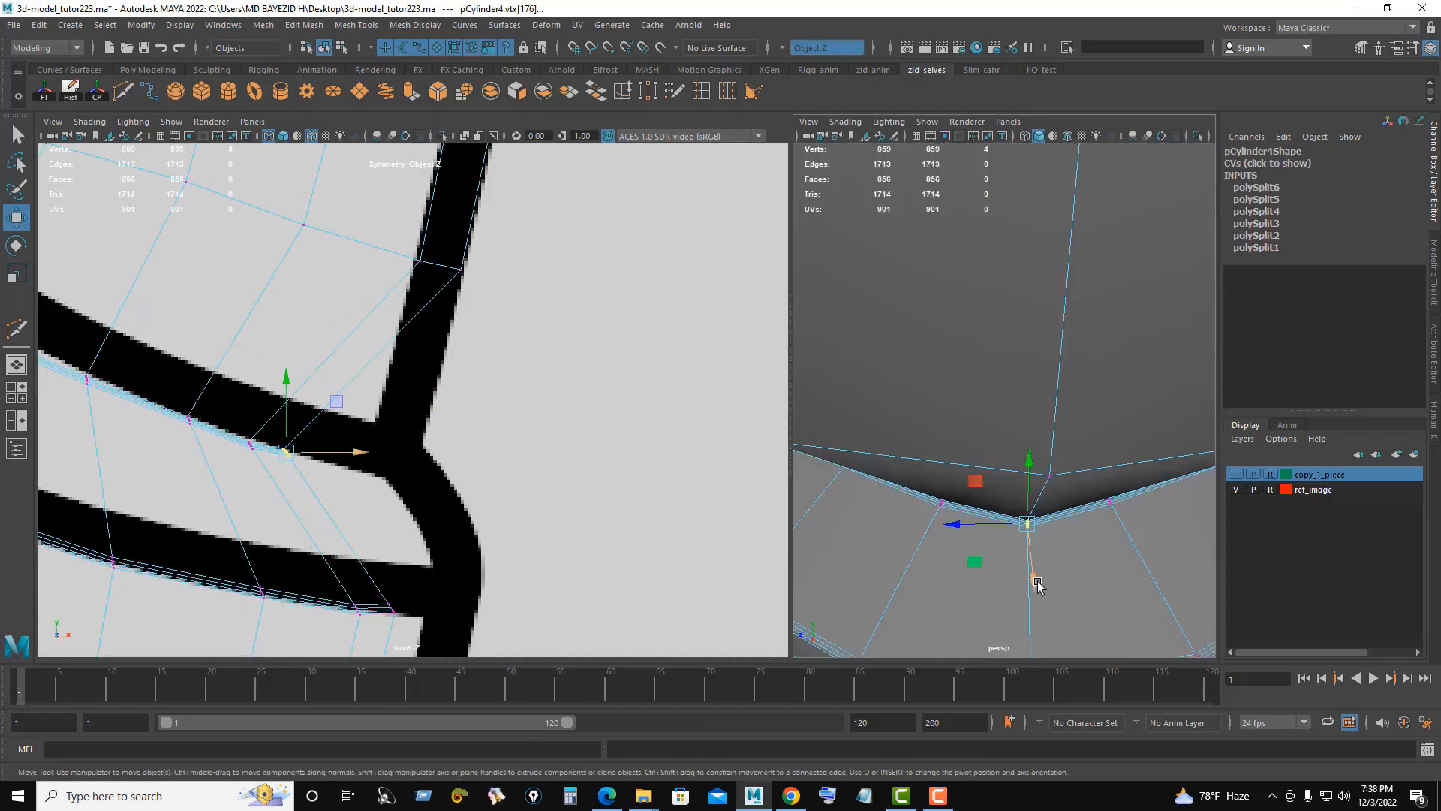
left_click_drag(1037, 584, 1037, 575)
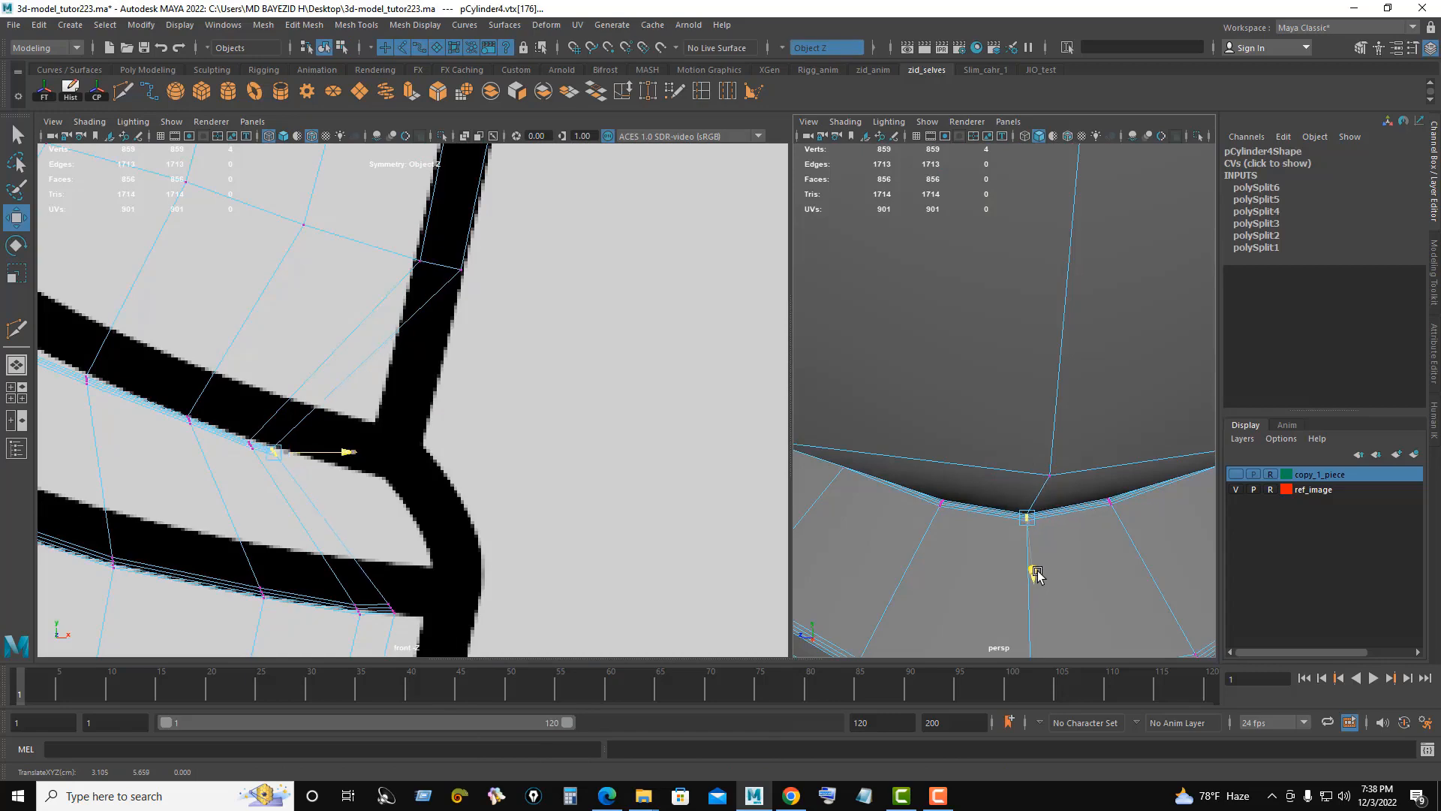
left_click_drag(280, 388, 280, 381)
left_click_drag(239, 424, 259, 466)
left_click_drag(251, 377, 251, 370)
left_click_drag(967, 385, 972, 398, "alt")
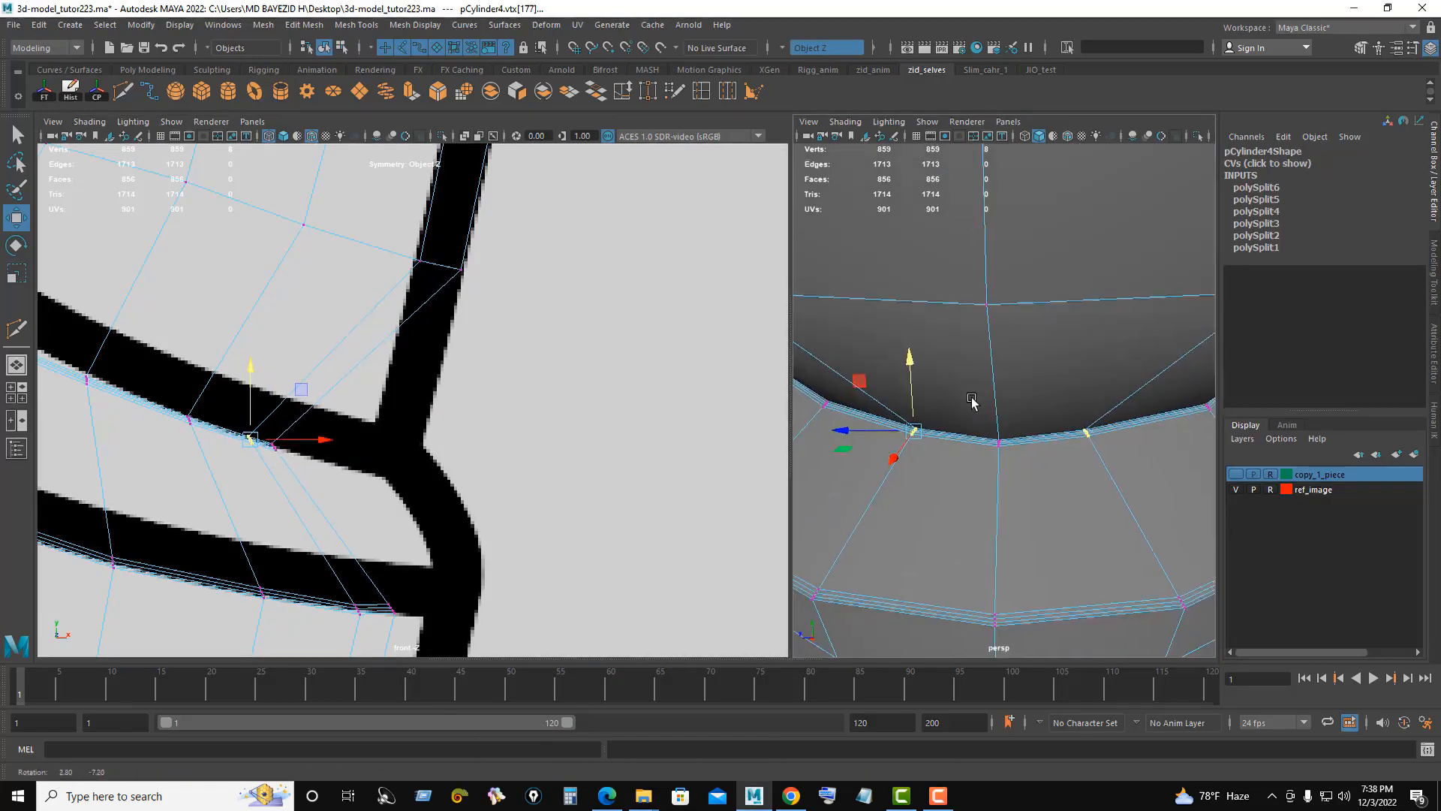
scroll(972, 402, "down", 5)
Step: Raise the further vertices along the panel's lower rim slightly to follow the groove line of the reference image
middle_click_drag(386, 395, 648, 460, "alt")
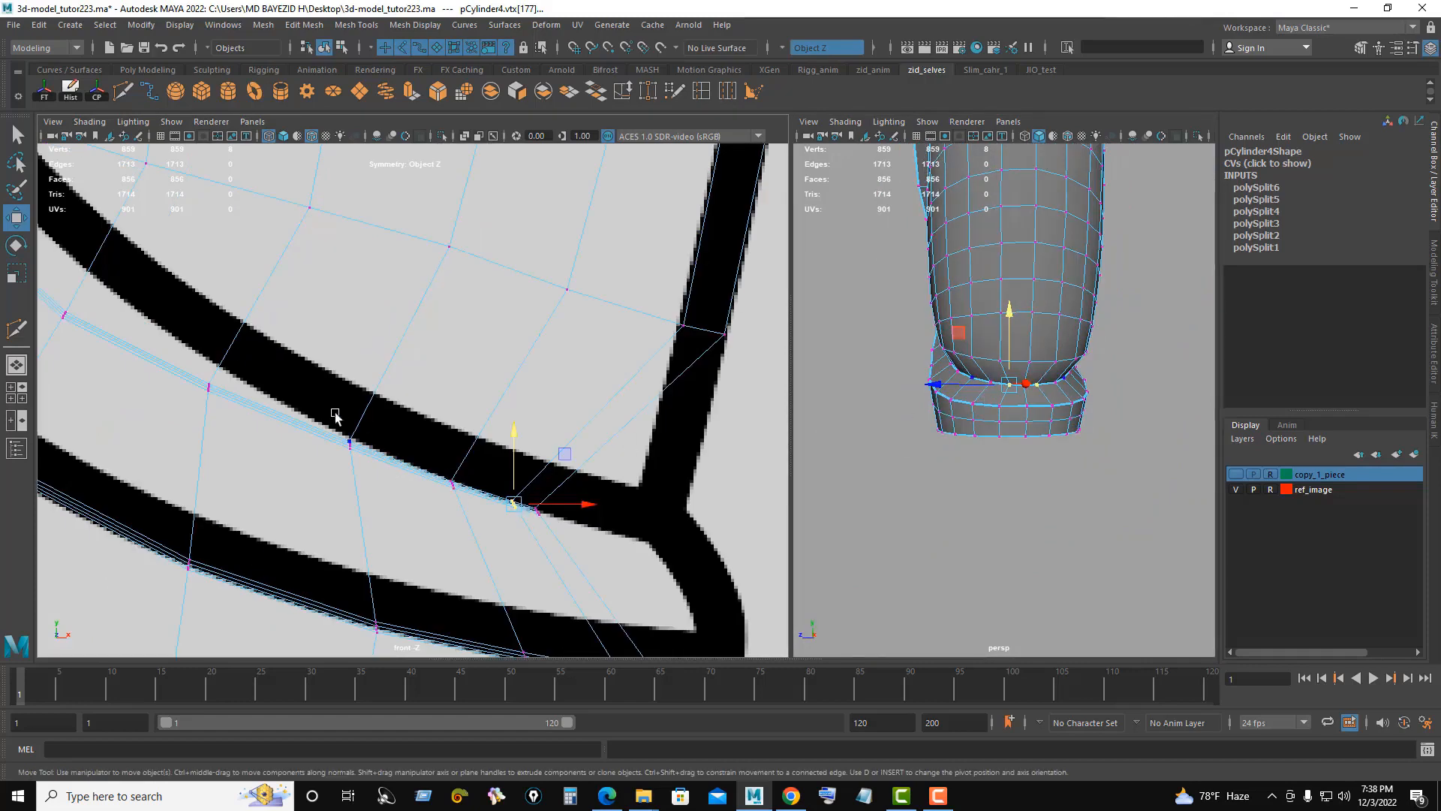
left_click_drag(236, 356, 187, 413)
left_click_drag(210, 315, 207, 310)
middle_click_drag(307, 410, 465, 483, "alt")
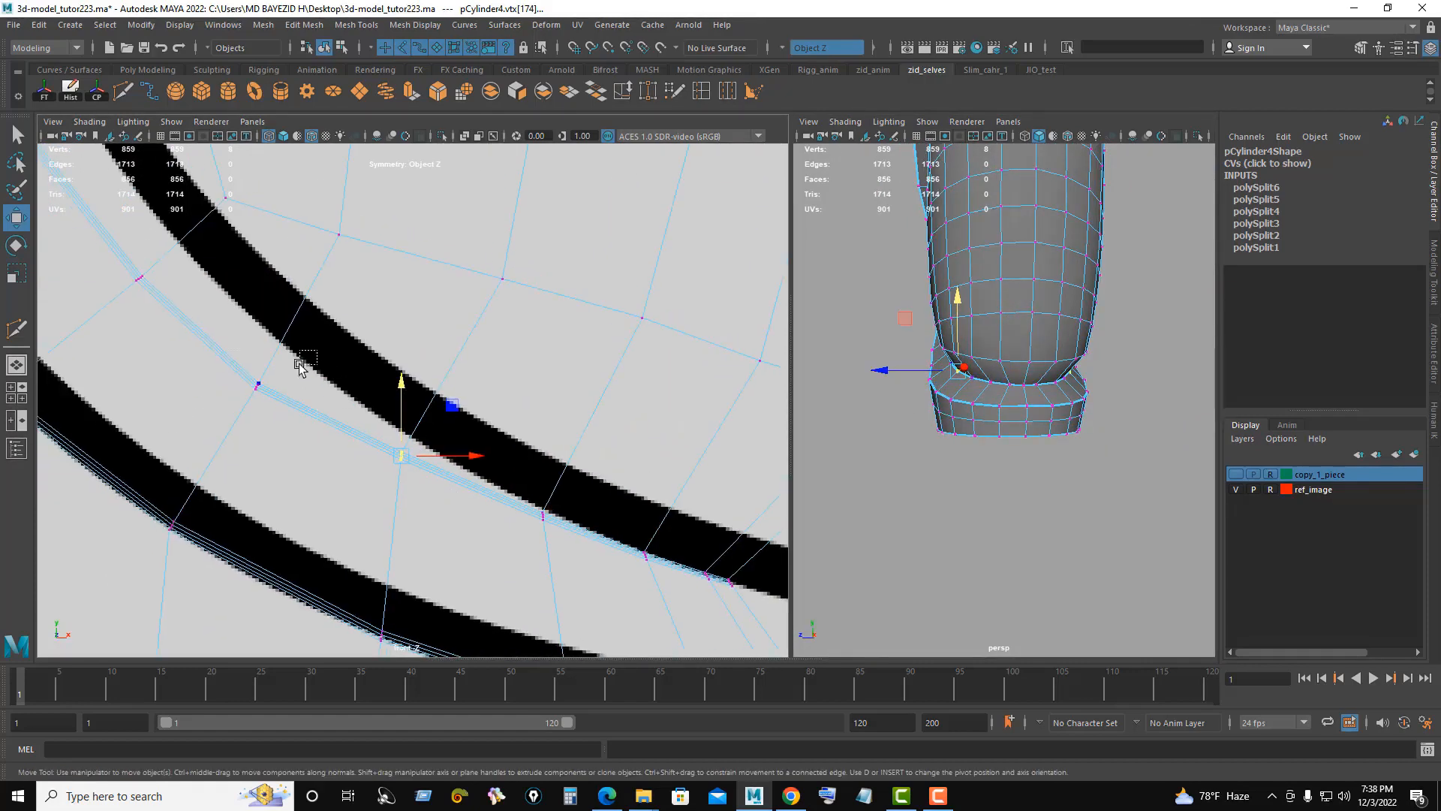
left_click_drag(298, 361, 229, 412)
left_click_drag(258, 313, 259, 307)
key("space")
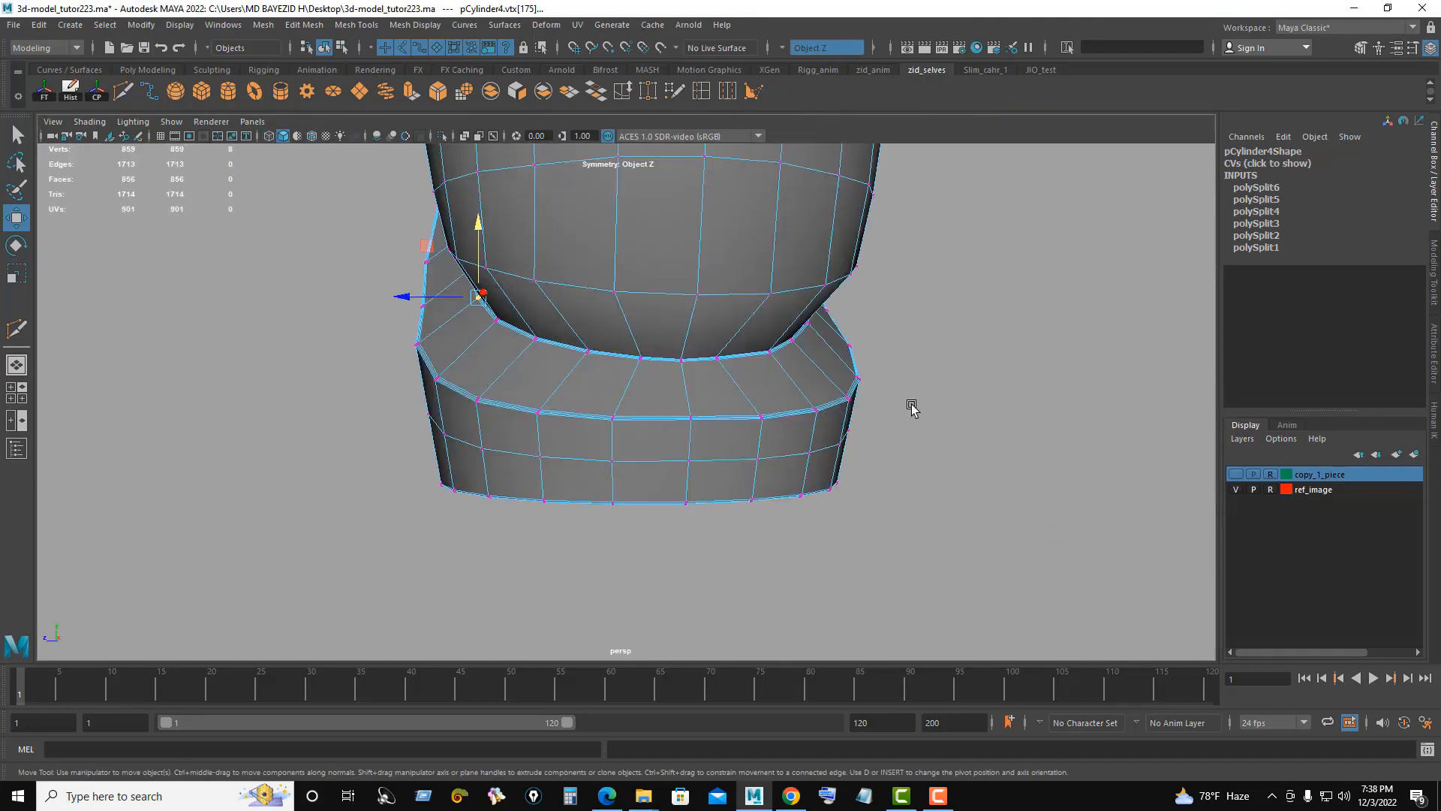
Step: Return to object mode, turn on smooth mesh preview, deselect the cylinder and inspect its lower end and side groove
left_click_drag(913, 408, 663, 315, "alt")
key("F8")
key("3")
scroll(588, 343, "down", 5)
left_click(938, 479)
left_click_drag(789, 481, 776, 425, "alt")
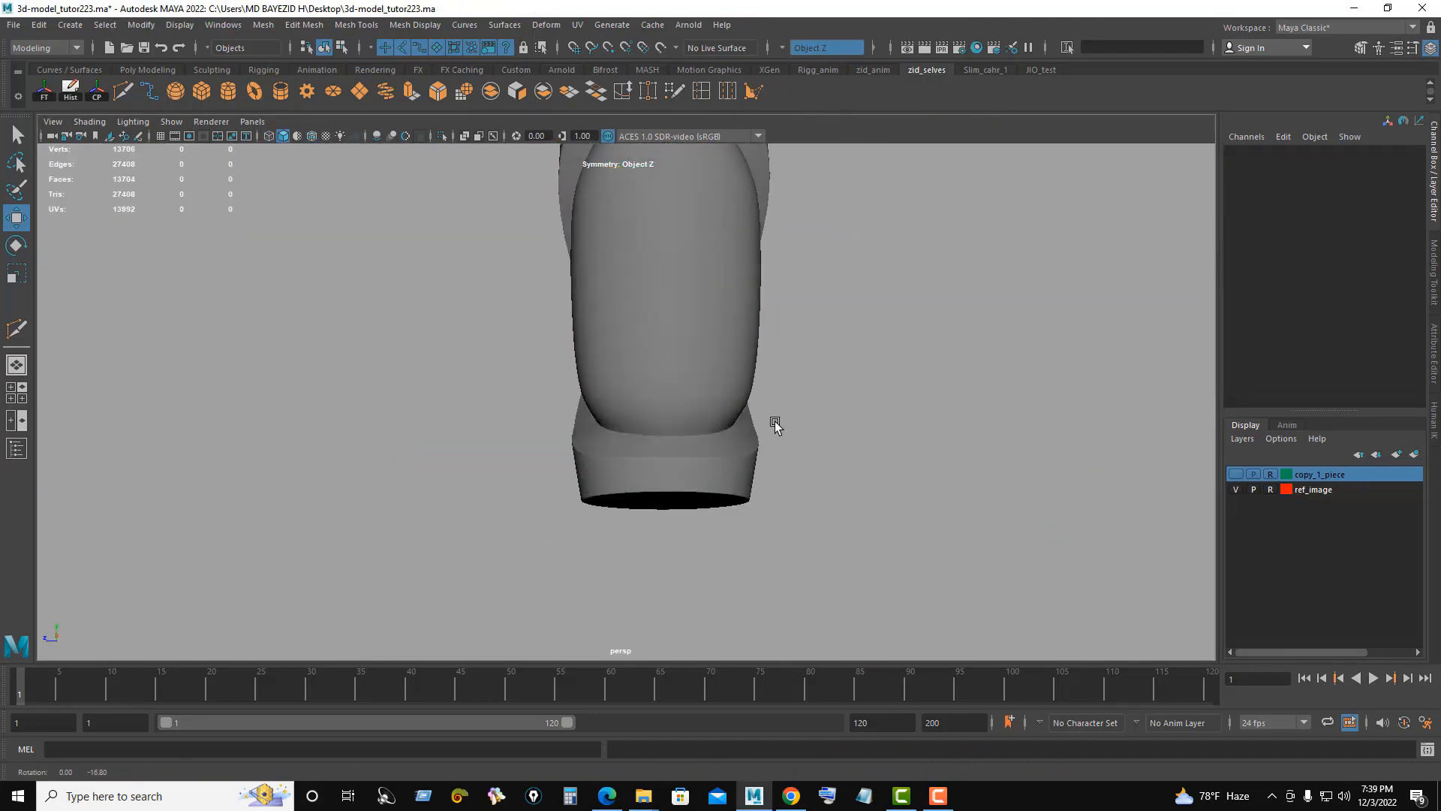
left_click_drag(776, 425, 782, 398, "alt")
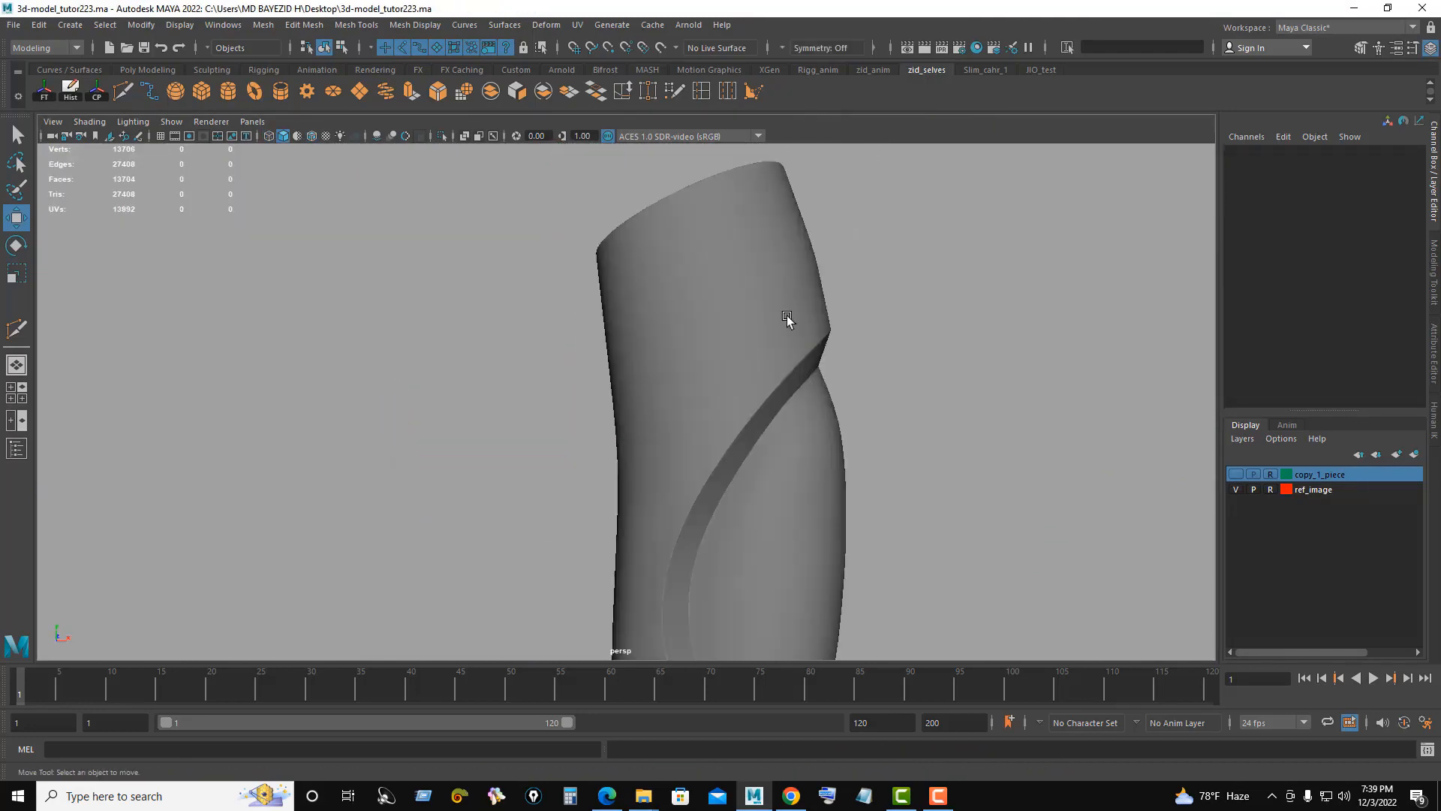
Step: Turn off the cylinder's smooth mesh preview, deselect it and display wireframe on shaded for a close view of the mesh
left_click(716, 310)
key("1")
left_click(886, 353)
right_click_drag(713, 310, 792, 330, "alt")
key("alt+5")
middle_click_drag(792, 330, 679, 399, "alt")
right_click_drag(679, 398, 1194, 379, "alt")
middle_click_drag(654, 289, 655, 370, "alt")
right_click_drag(655, 367, 931, 353, "alt")
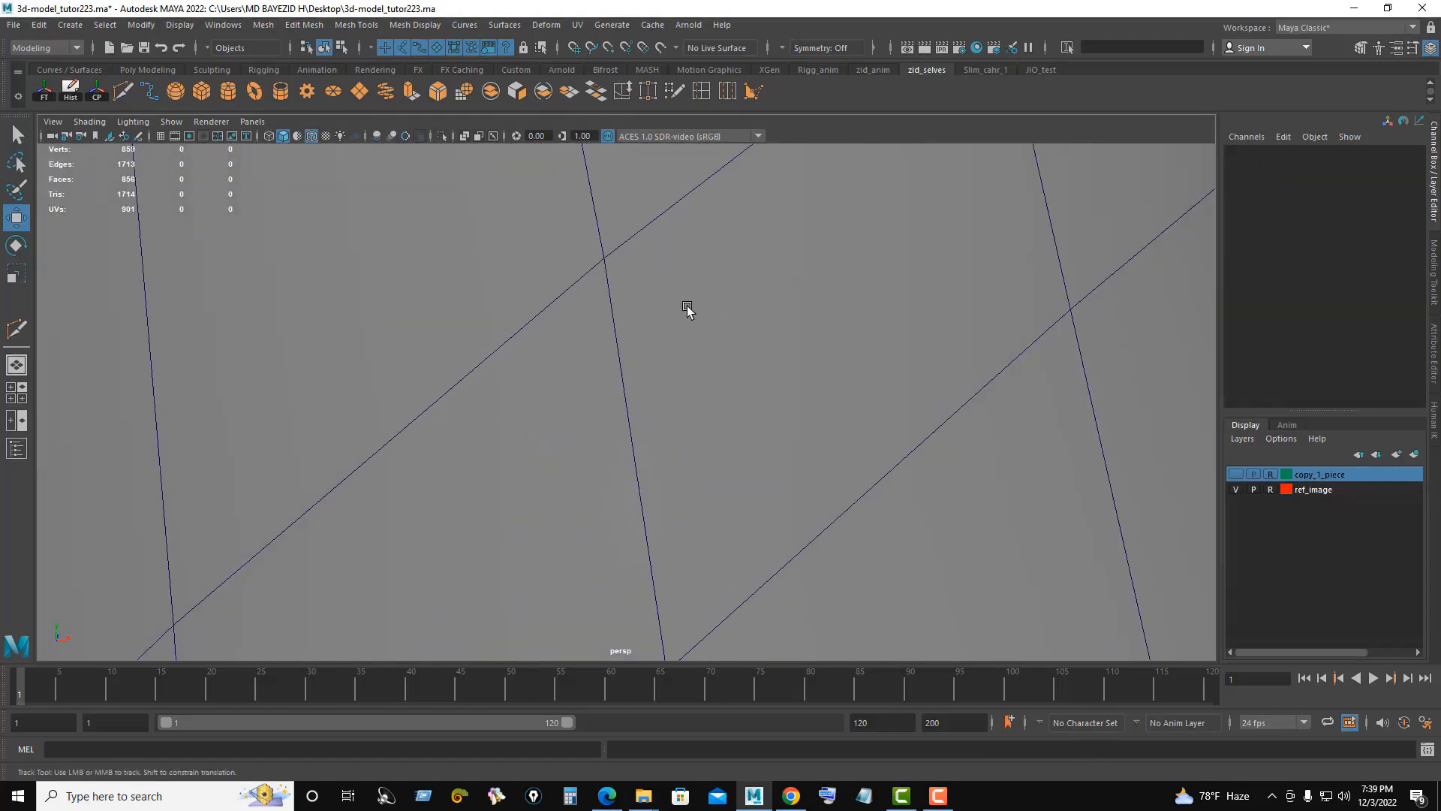
Step: Insert two edge loops with the Multi-Cut tool close below the diagonal edge across the cylinder's upper part
middle_click_drag(685, 309, 679, 405, "alt")
right_click_drag(680, 405, 847, 368, "alt")
left_click(573, 384)
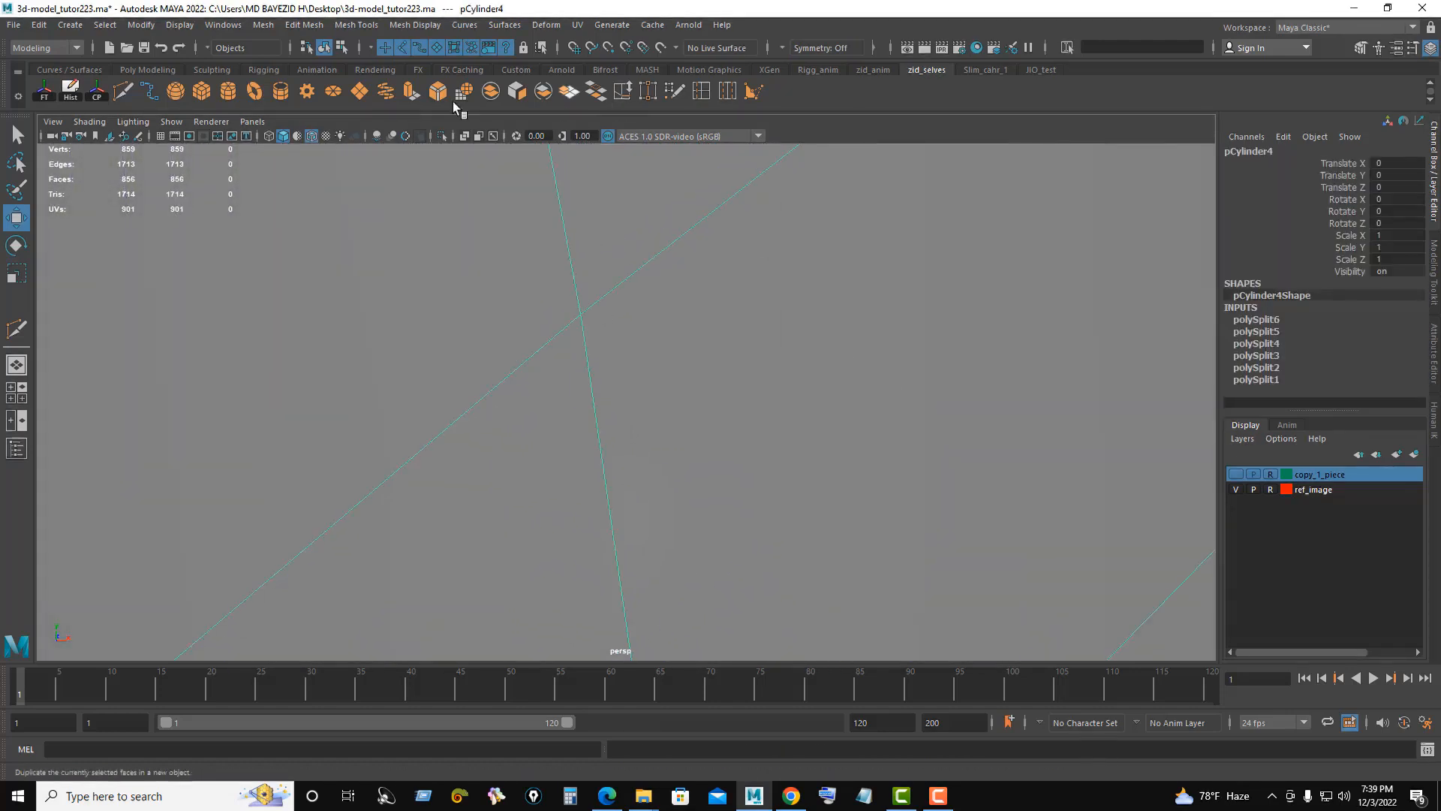
left_click(124, 92)
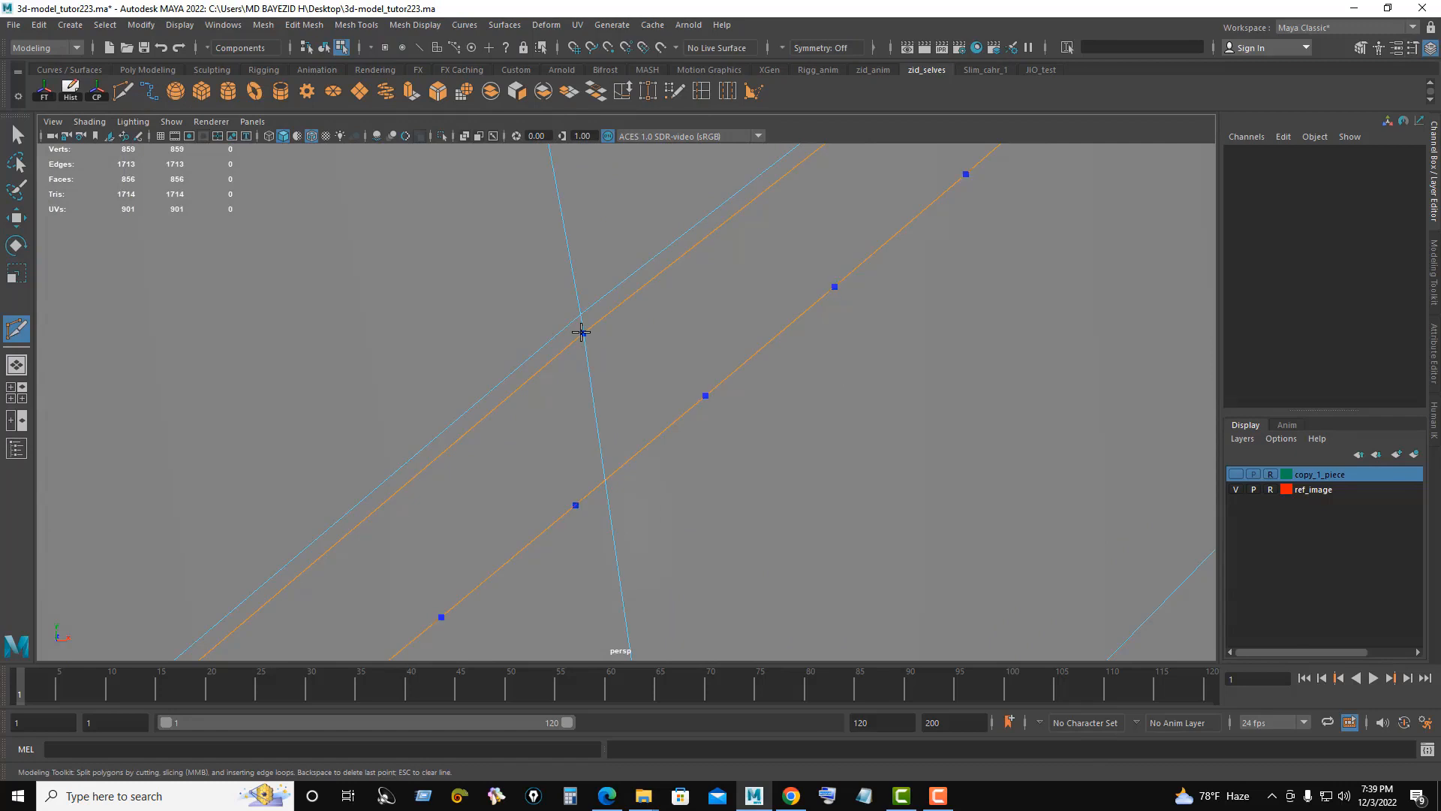
left_click(586, 339, "ctrl")
left_click(587, 346, "ctrl")
Step: Cut a further supporting edge loop close beside the diagonal edge line
right_click_drag(587, 346, 653, 338, "alt")
left_click(552, 253, "ctrl")
key("ctrl+z")
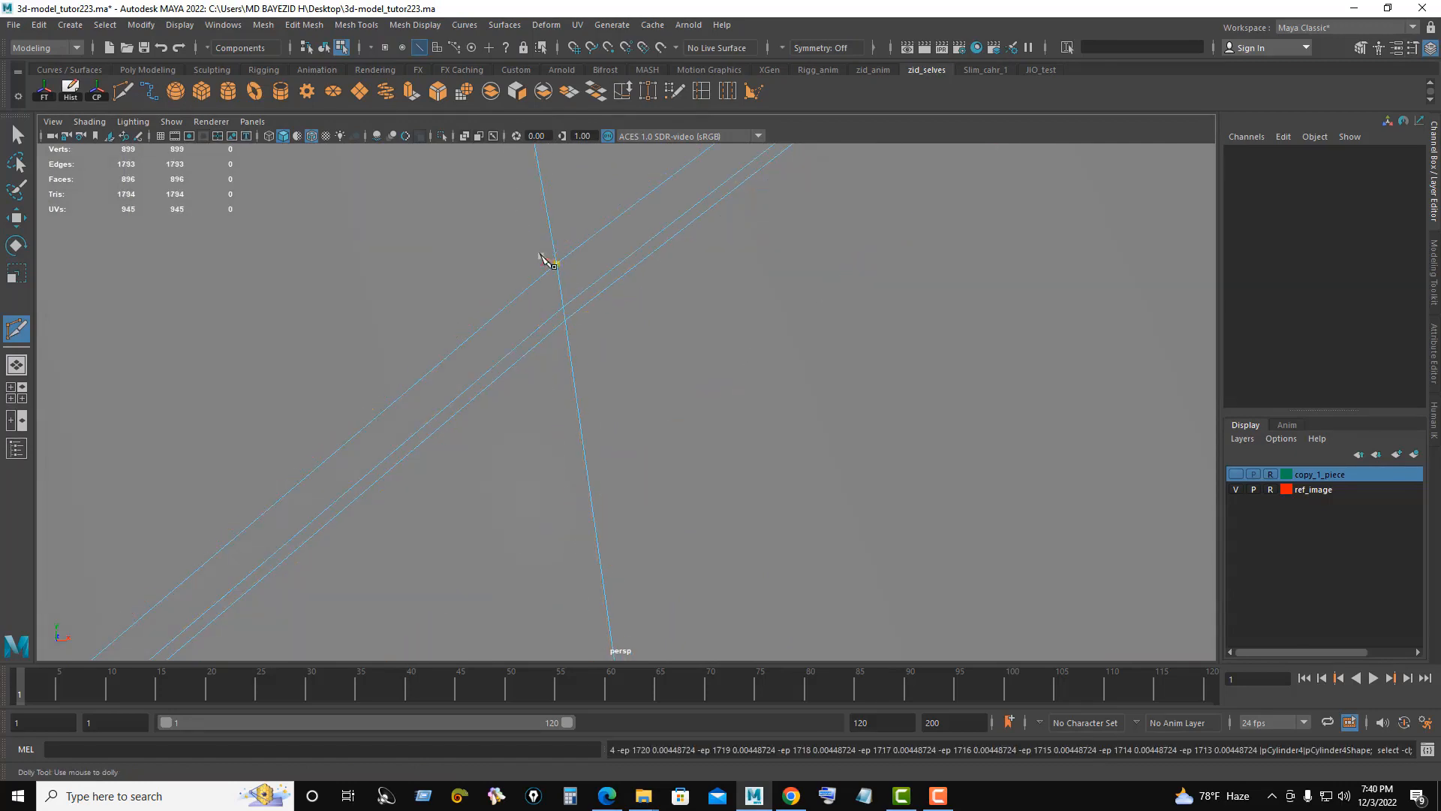
left_click(552, 249, "ctrl")
left_click(564, 321)
right_click_drag(792, 377, 373, 372, "alt")
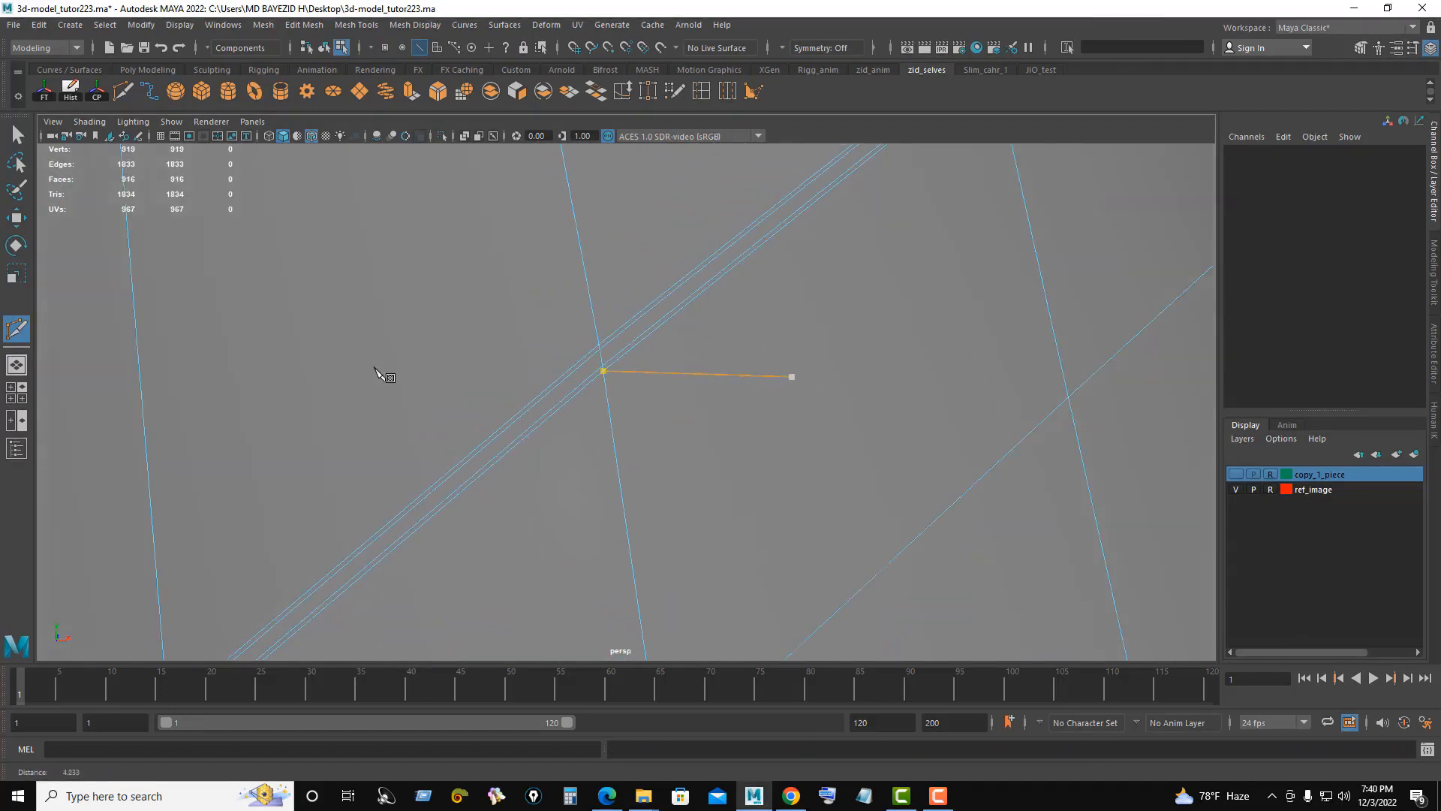
right_click_drag(705, 417, 164, 339, "alt")
Step: Select the thin face loop along the diagonal line and extrude it with Local Translate Z -0.2
right_click_drag(647, 383, 706, 383, "alt")
right_click_drag(705, 383, 706, 422)
left_click(663, 341)
left_click(655, 340)
double_click(601, 384, "shift")
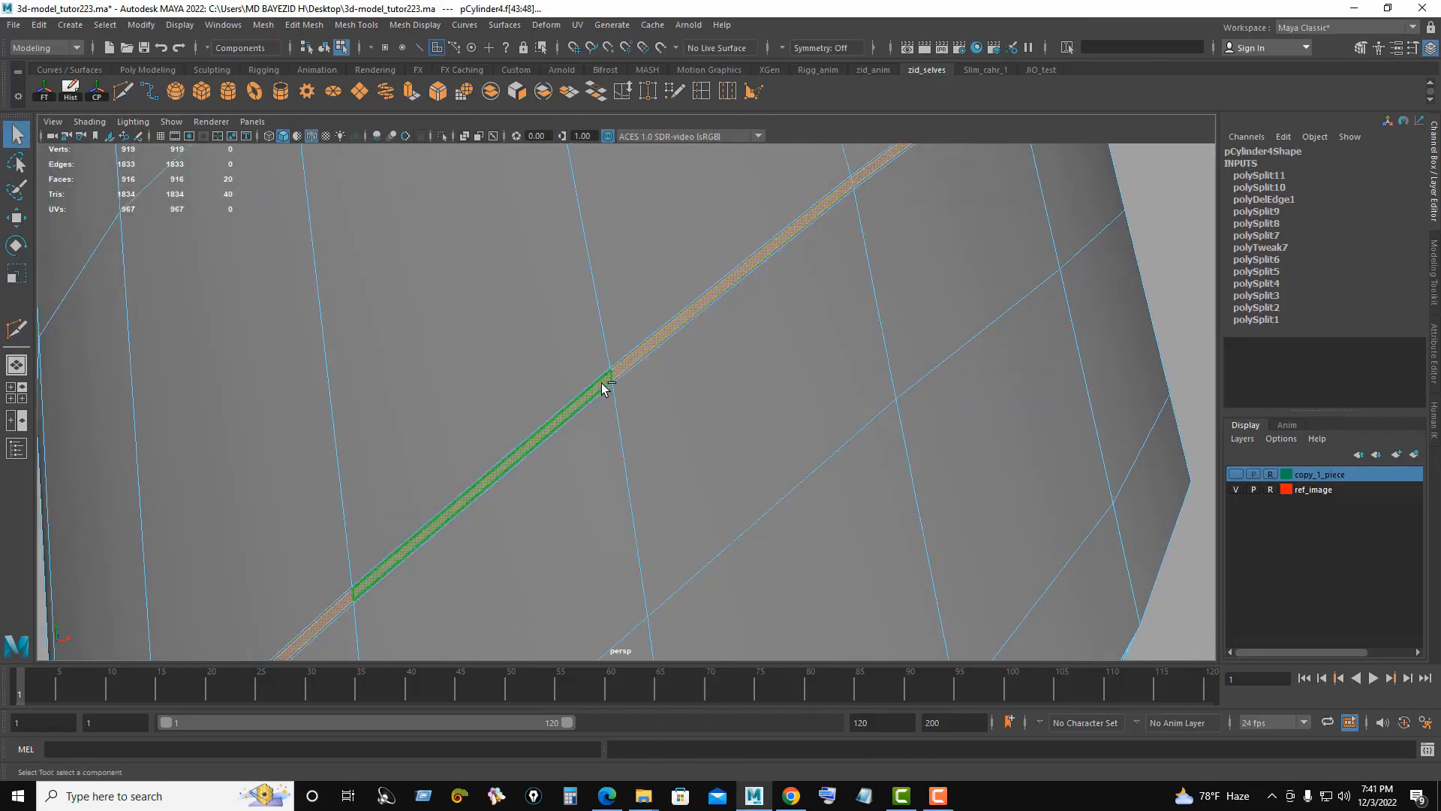
right_click_drag(1036, 353, 766, 358, "alt")
right_click_drag(908, 389, 759, 389, "alt")
left_click_drag(759, 387, 929, 447, "alt")
key("ctrl+e")
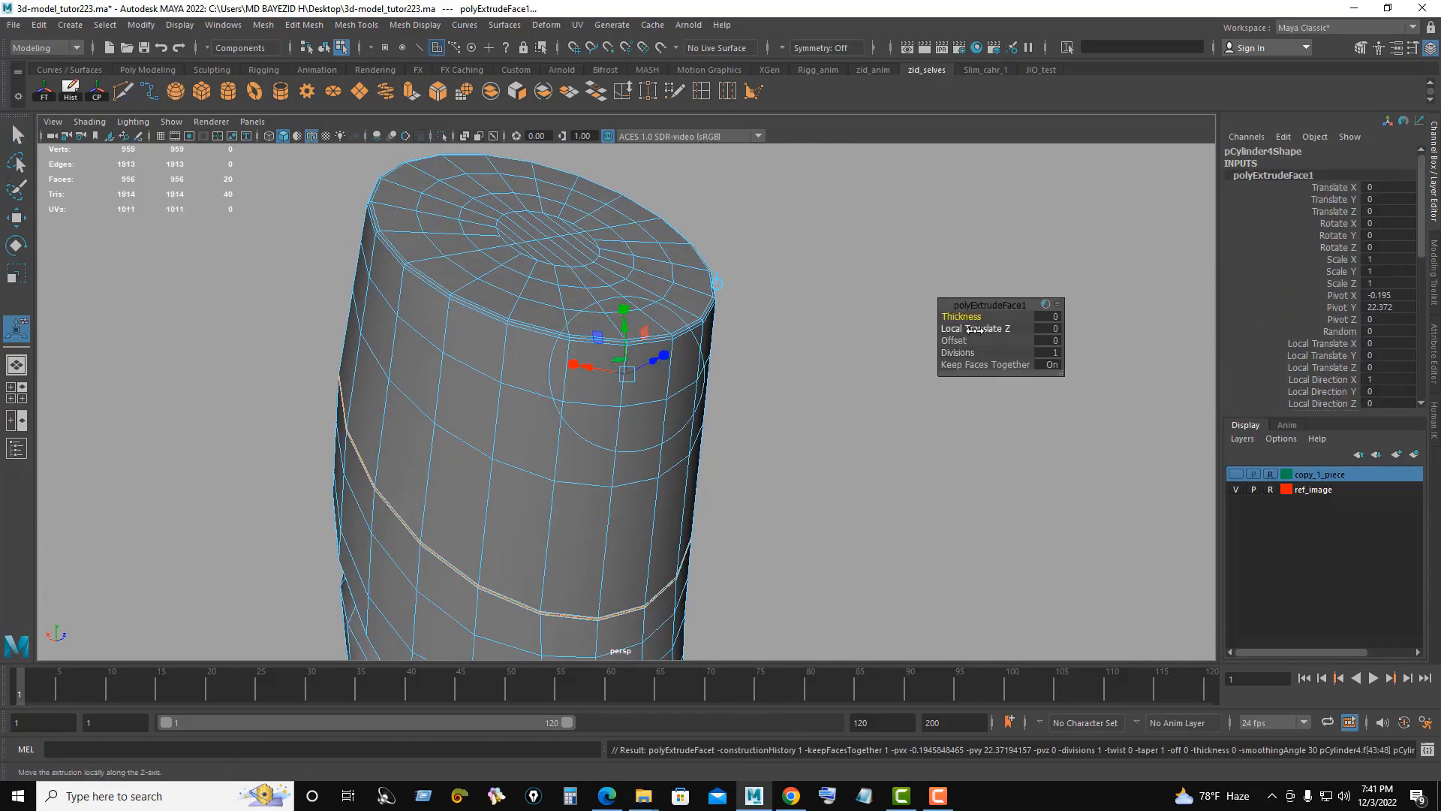
left_click_drag(973, 329, 826, 408)
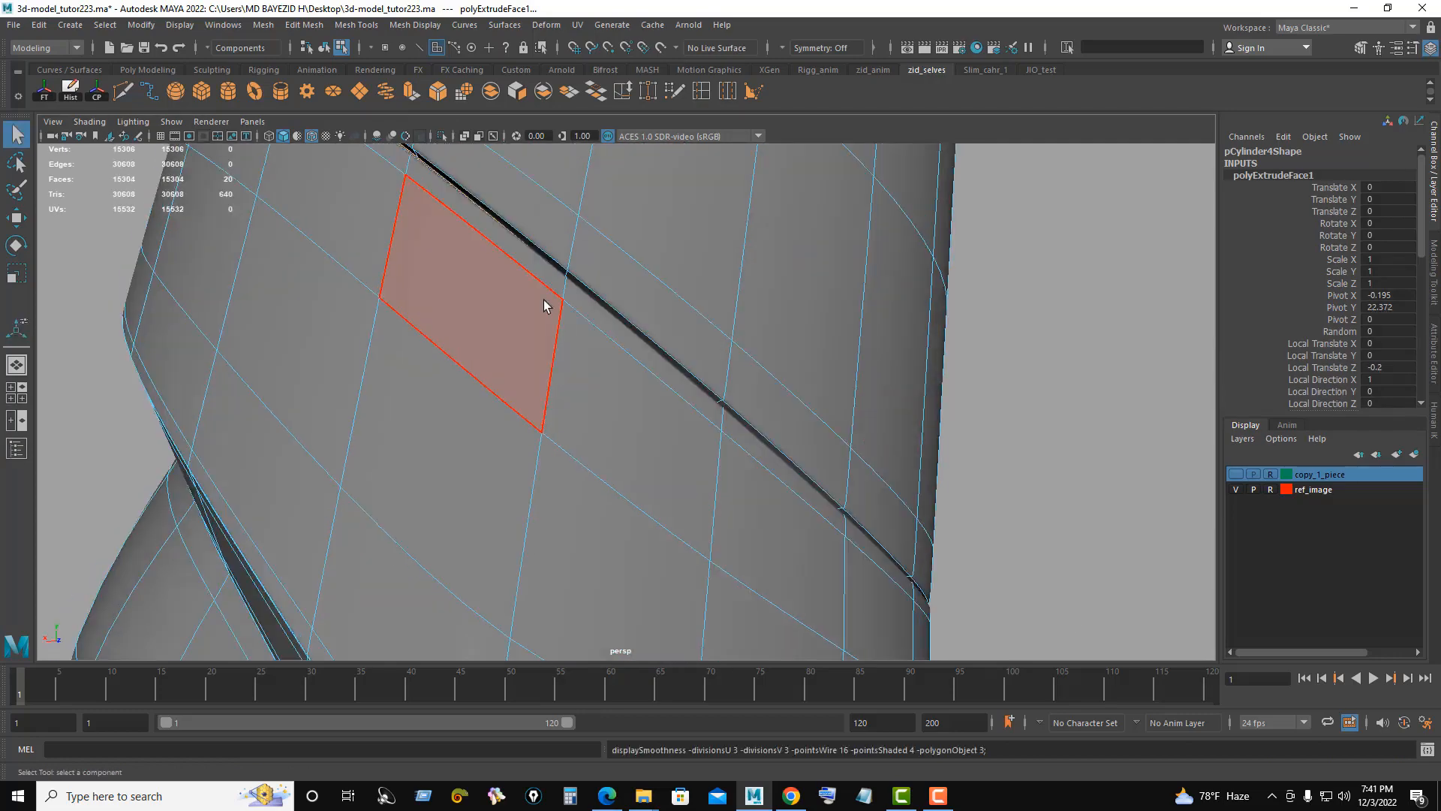
Step: Return to object mode, hide the wireframe on shaded and inspect the smoothed diagonal groove from several sides
right_click_drag(547, 305, 216, 372, "alt")
right_click_drag(826, 361, 871, 346)
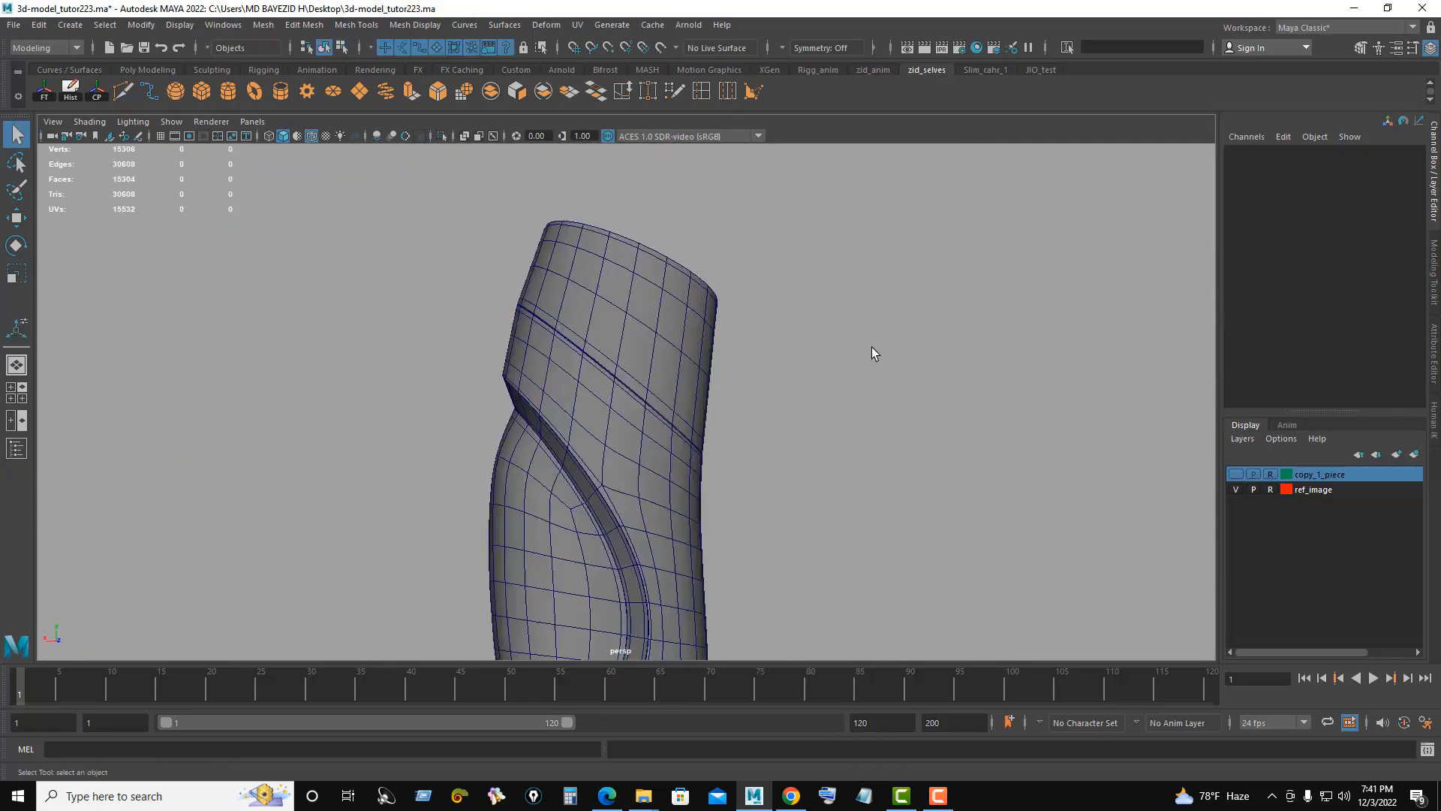
left_click(312, 138)
mouse_move(675, 480)
left_mouse_down("alt")
mouse_move(786, 492)
mouse_move(1093, 470)
left_mouse_up("alt")
scroll(702, 368, "up", 6)
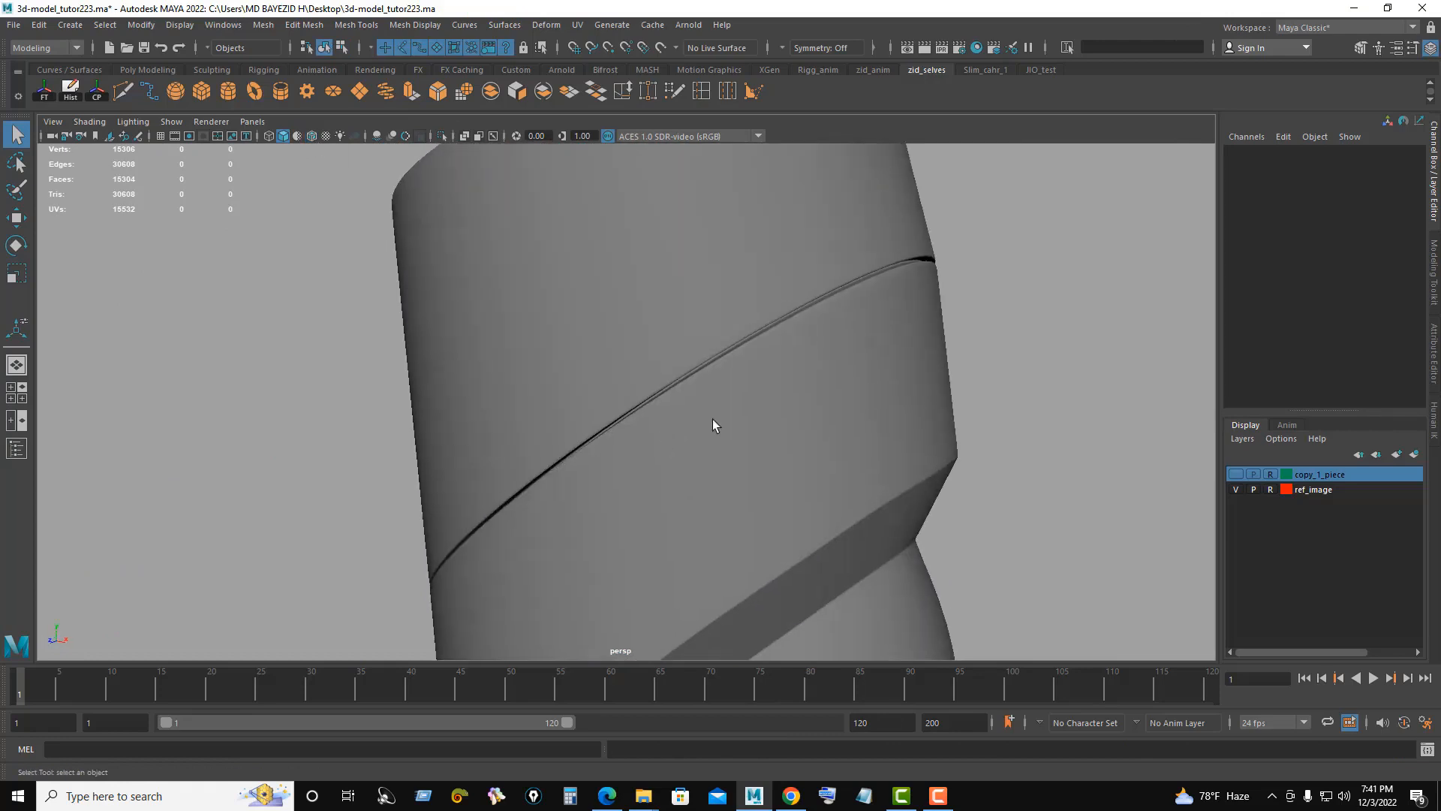
Step: Turn off the cylinder's smooth mesh preview and switch to edge selection at the diagonal groove
left_click(713, 420)
key("1")
scroll(721, 408, "up", 6)
middle_click_drag(697, 403, 868, 431, "alt")
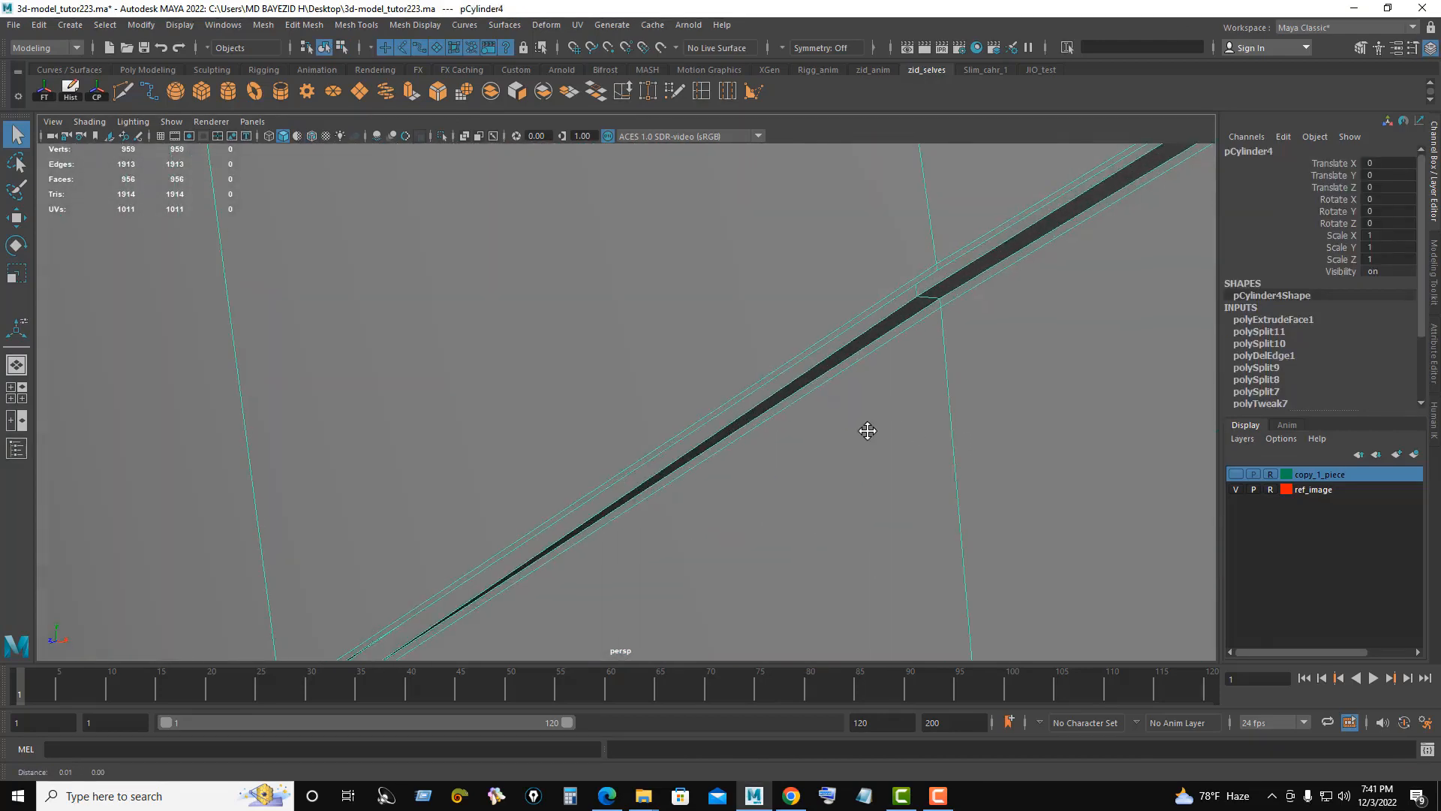
left_click_drag(868, 431, 791, 360, "alt")
middle_click_drag(791, 360, 782, 457, "alt")
right_click_drag(746, 383, 745, 341)
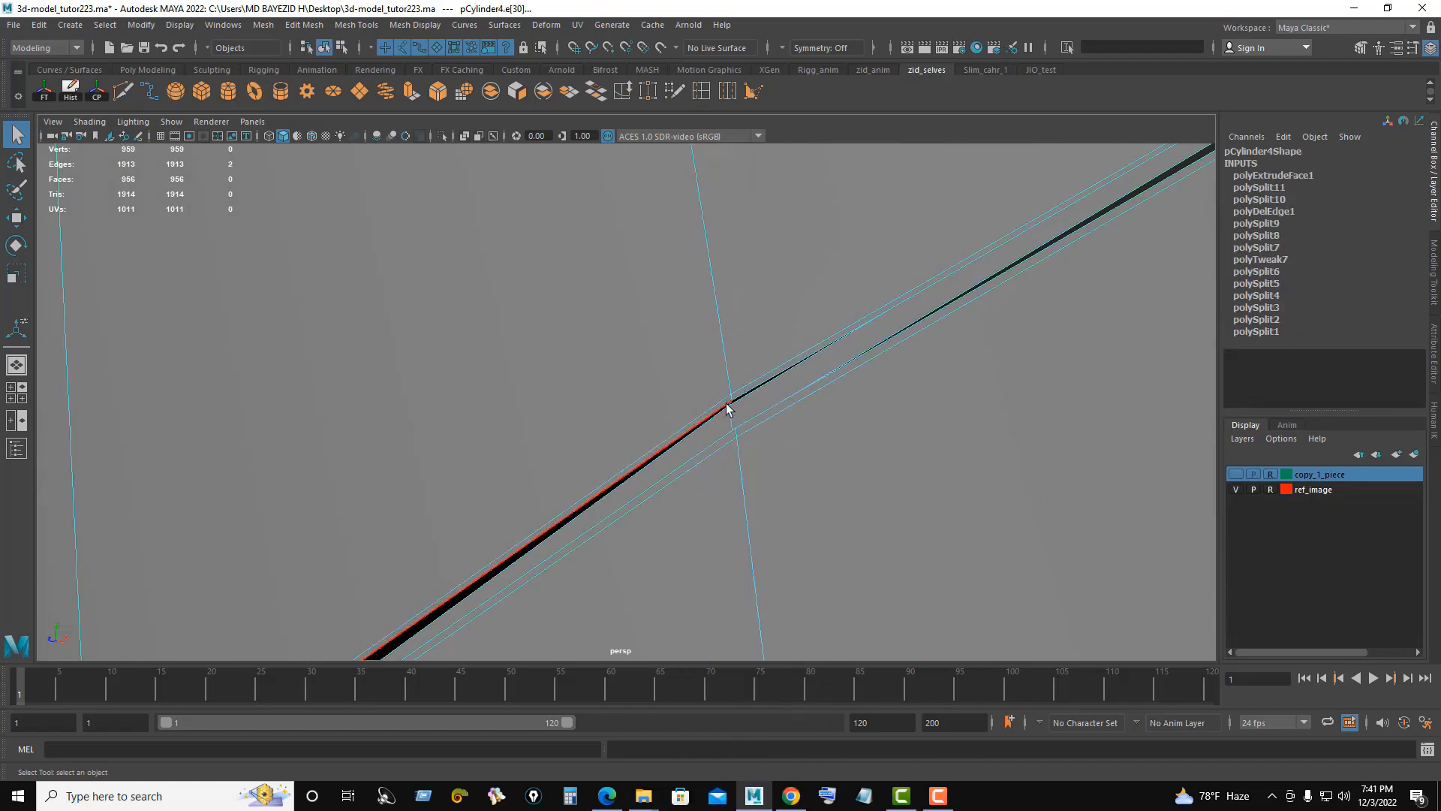
Step: Insert two supporting edge loops with Multi-Cut on the groove's upper wall, one near its rim and one near the floor
key("f")
scroll(830, 435, "down", 5)
scroll(744, 376, "up", 5)
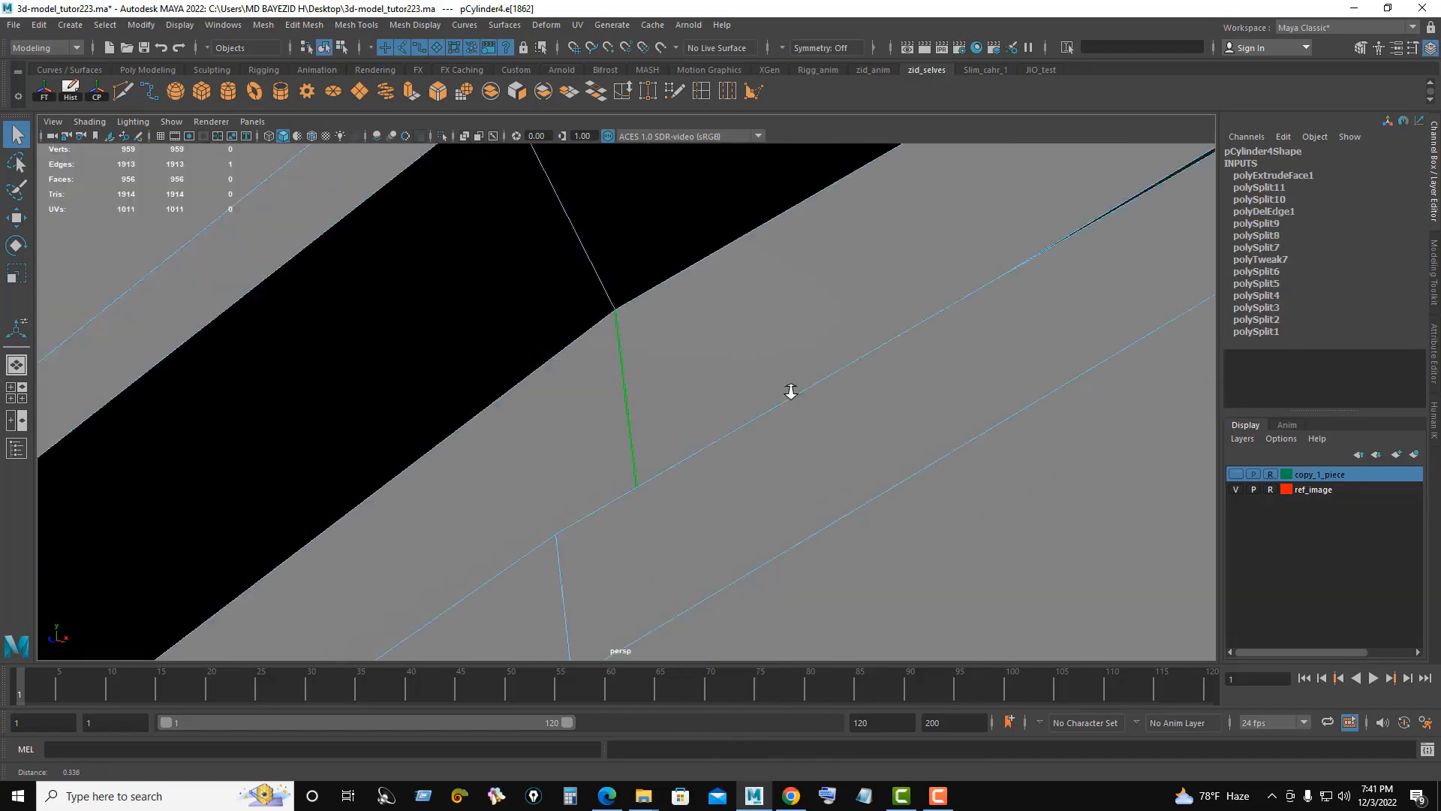
left_click_drag(757, 371, 800, 366, "alt")
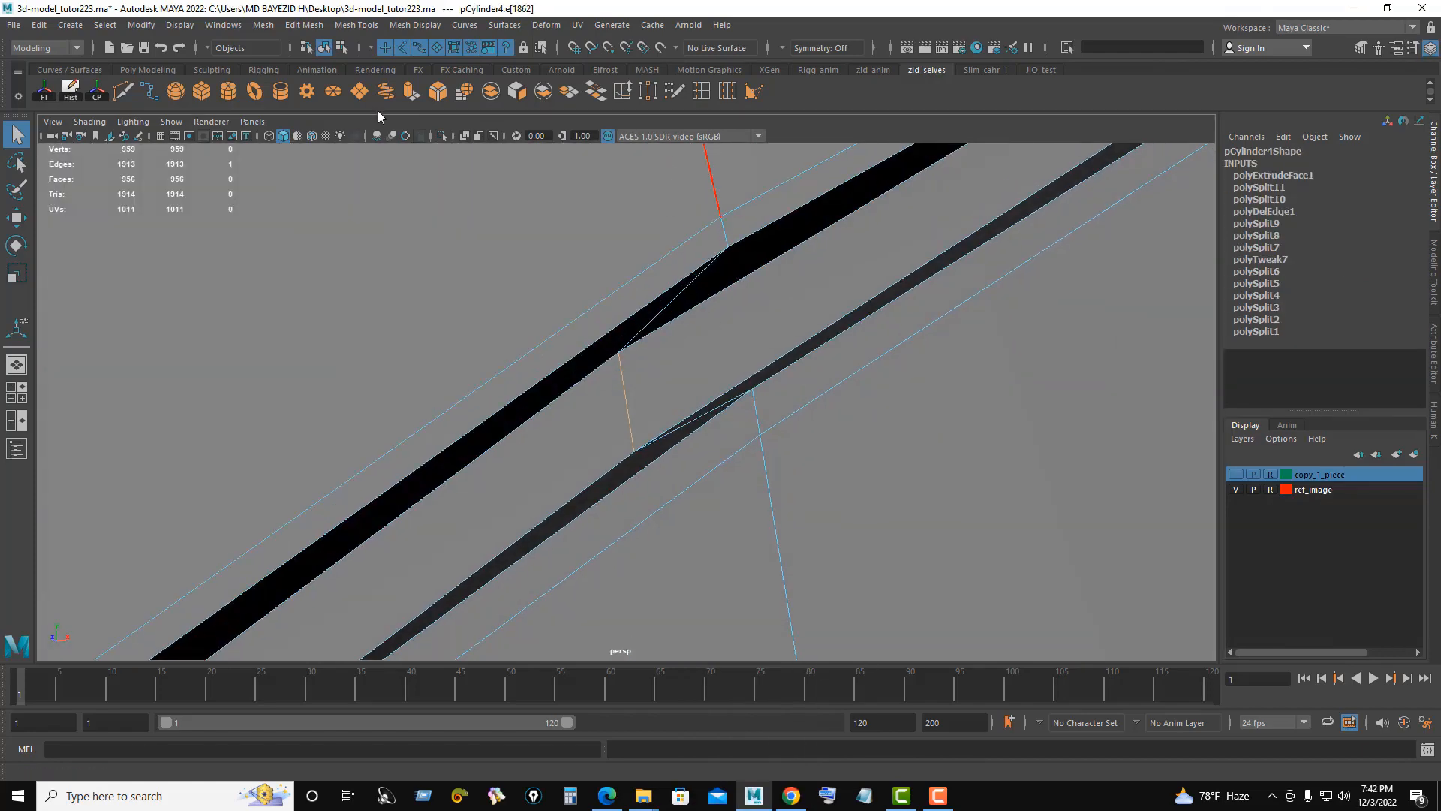
left_click(123, 89)
left_click_drag(721, 338, 666, 200, "alt")
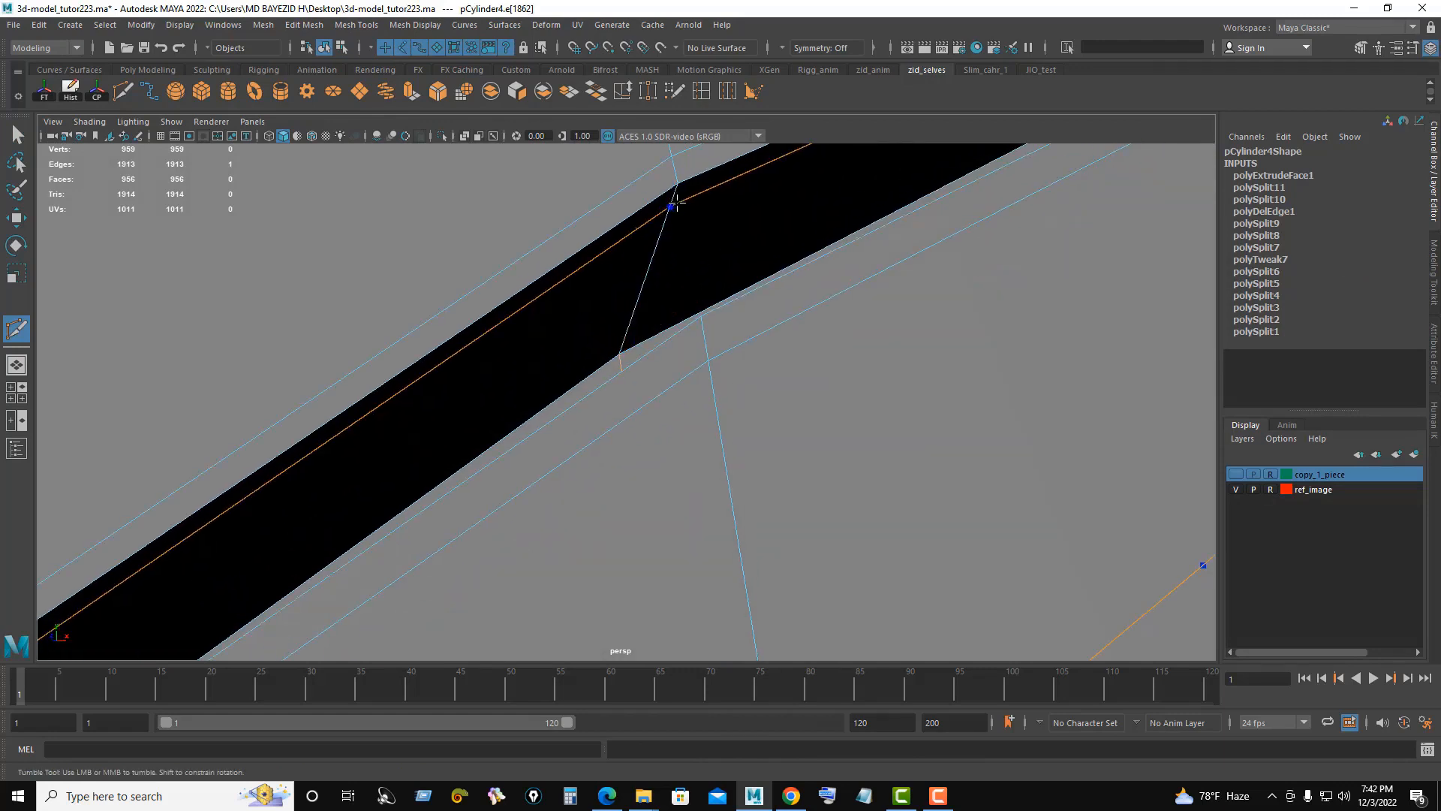
left_click(679, 204, "ctrl")
left_click_drag(783, 306, 784, 310, "alt")
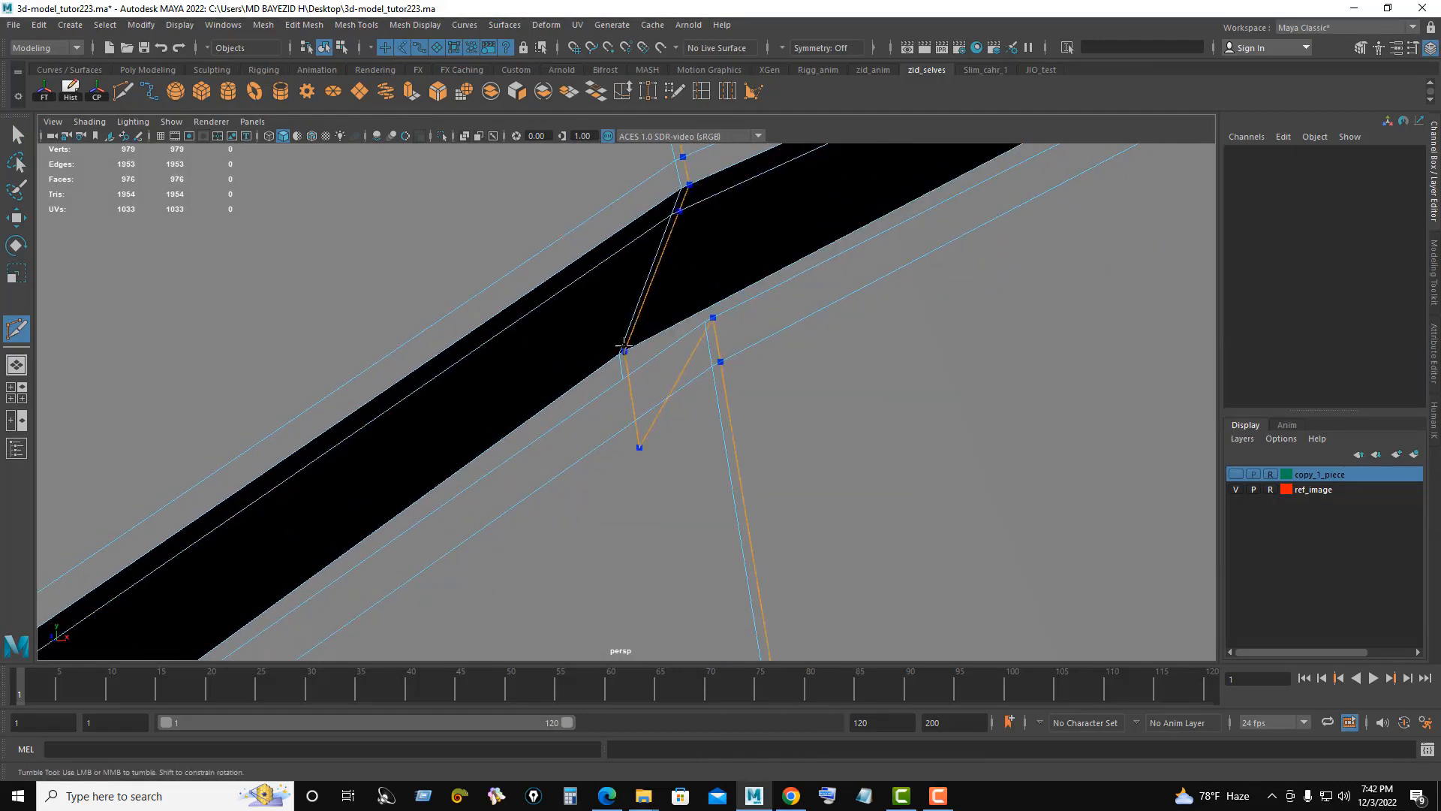
left_click(619, 346, "ctrl")
Step: Insert two supporting edge loops on the groove's lower wall, one near the floor and one near its rim
left_click_drag(809, 371, 923, 389, "alt")
left_click(713, 434, "ctrl")
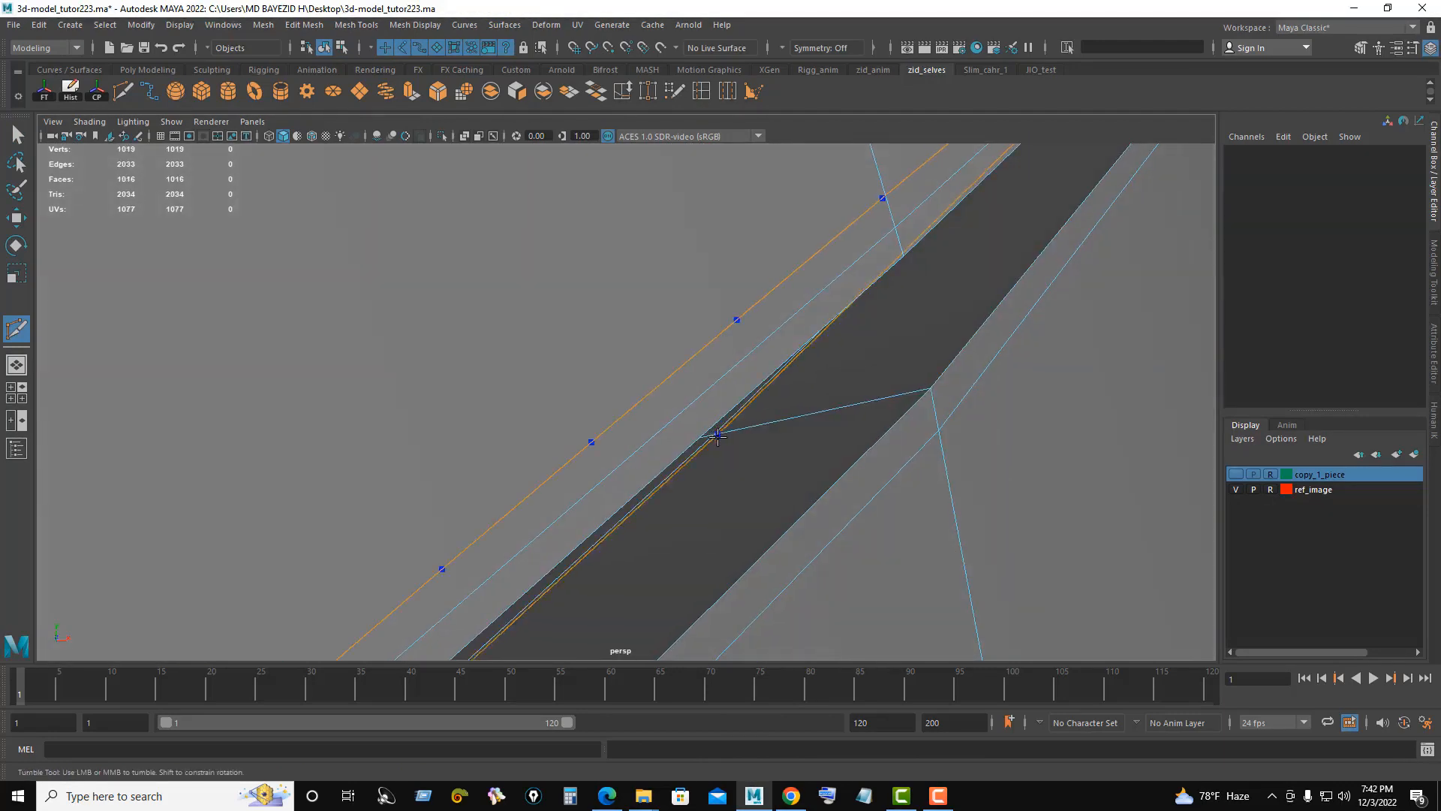
left_click_drag(813, 387, 791, 359, "alt")
left_click(962, 350, "ctrl")
scroll(875, 409, "down", 5)
scroll(639, 418, "up", 5)
Step: Select the full face loop on the diagonal groove's floor and extract it from the cylinder
double_click(768, 364)
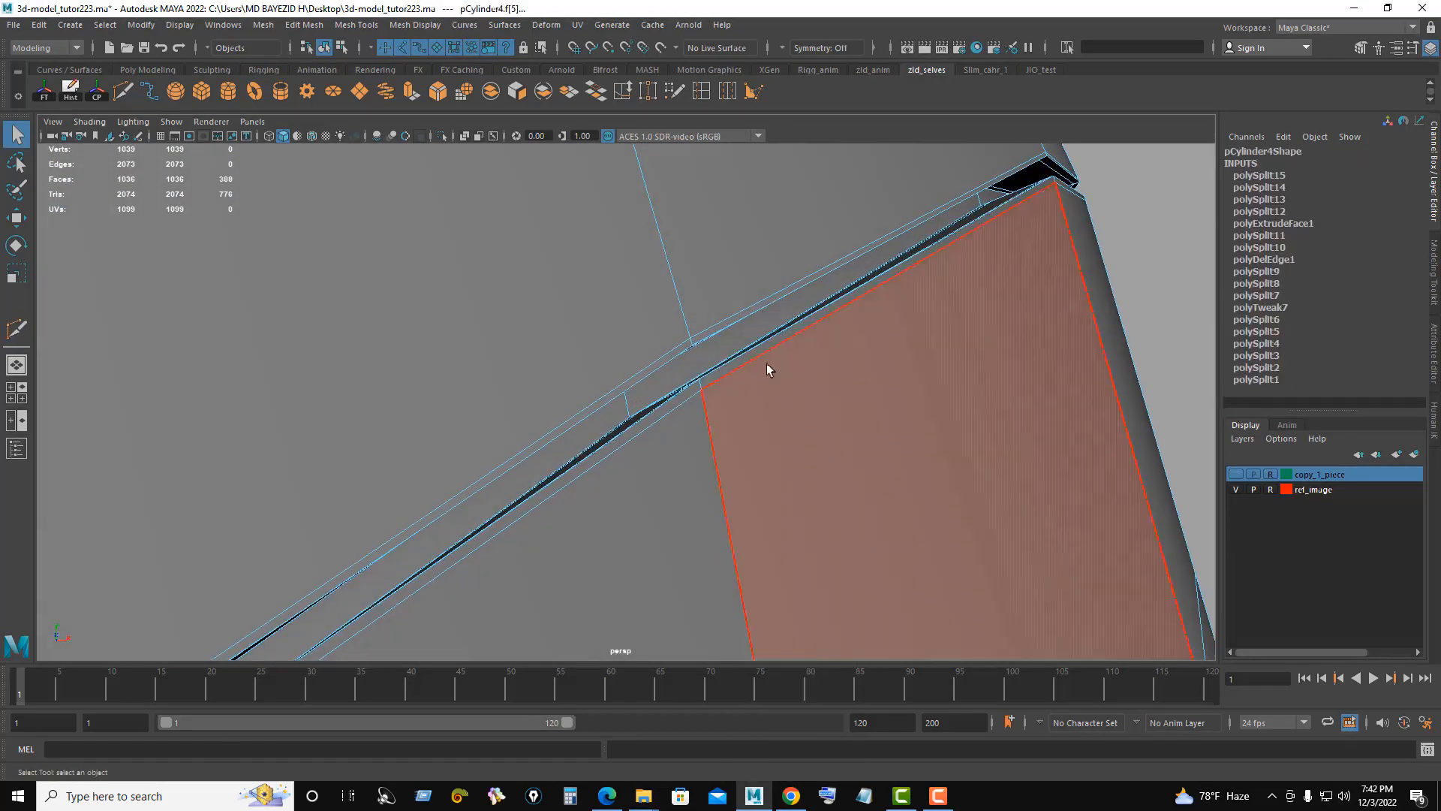
left_click(694, 359)
double_click(612, 416, "shift")
right_click_drag(611, 416, 75, 334, "alt")
mouse_move(680, 481)
left_mouse_down("alt")
mouse_move(716, 489)
mouse_move(656, 505)
mouse_move(579, 221)
left_mouse_up("alt")
key("4")
key("5")
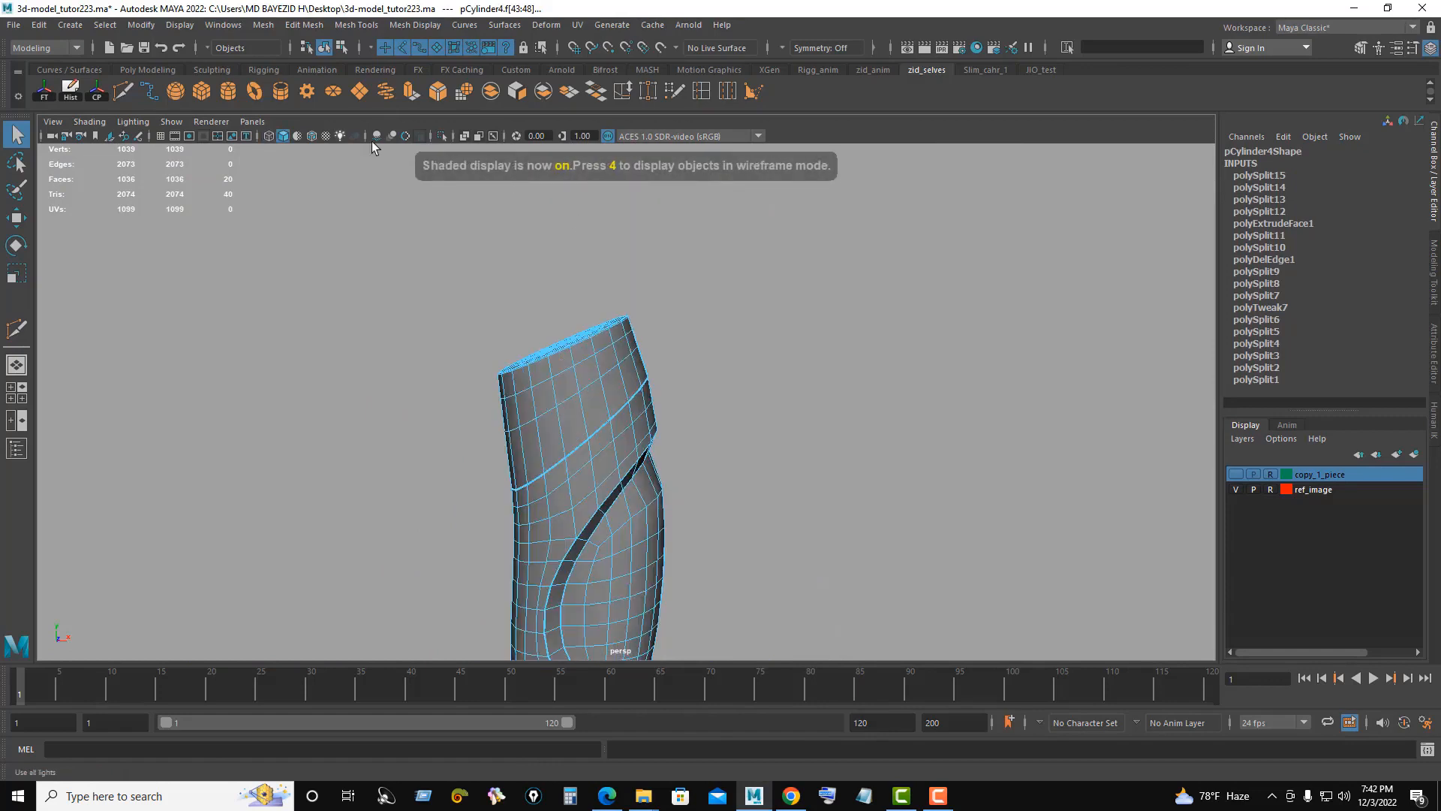
left_click(304, 24)
left_click(323, 444)
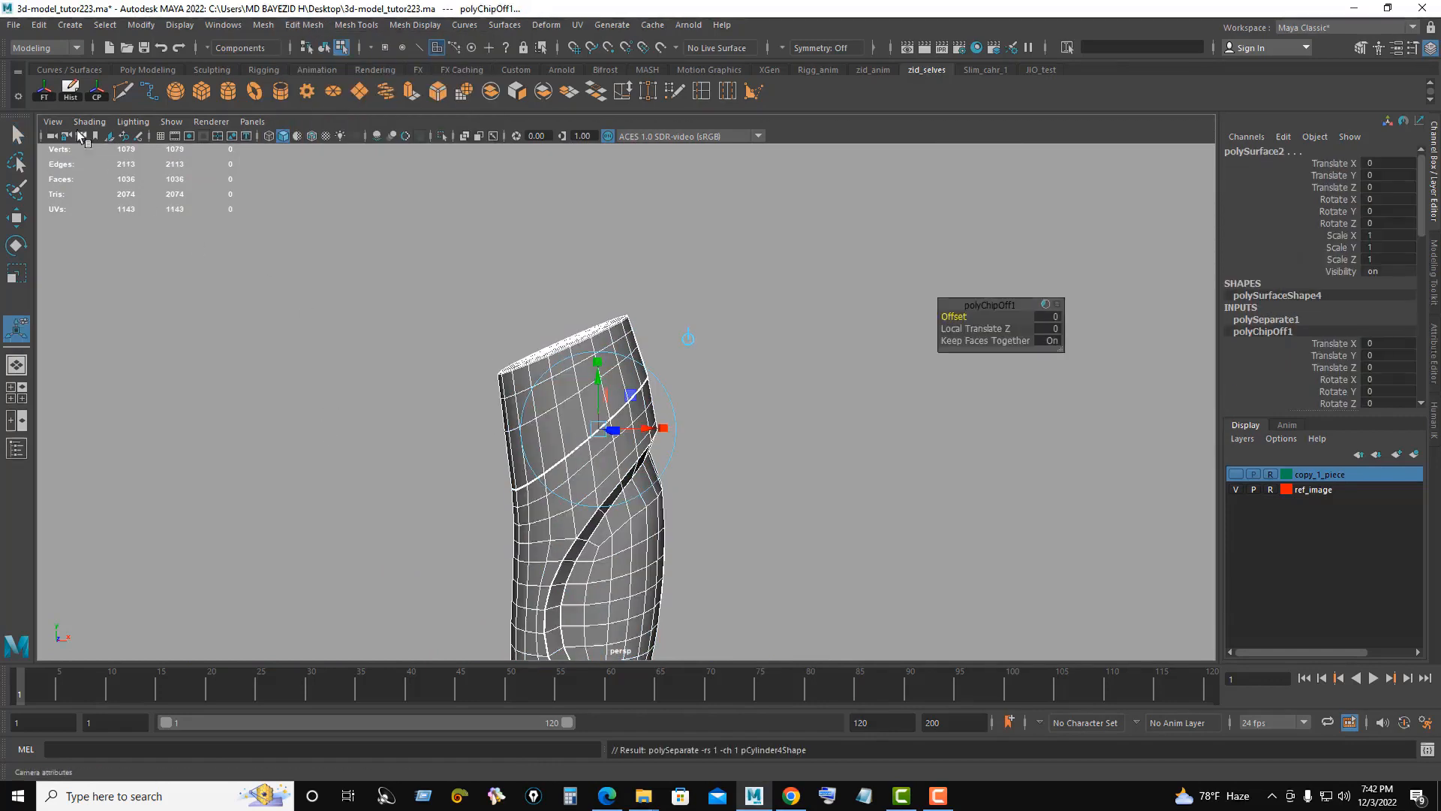
Step: Turn on smooth mesh preview for all separated pieces in object mode, deselect them and inspect the diagonal groove
right_click_drag(876, 322, 948, 305)
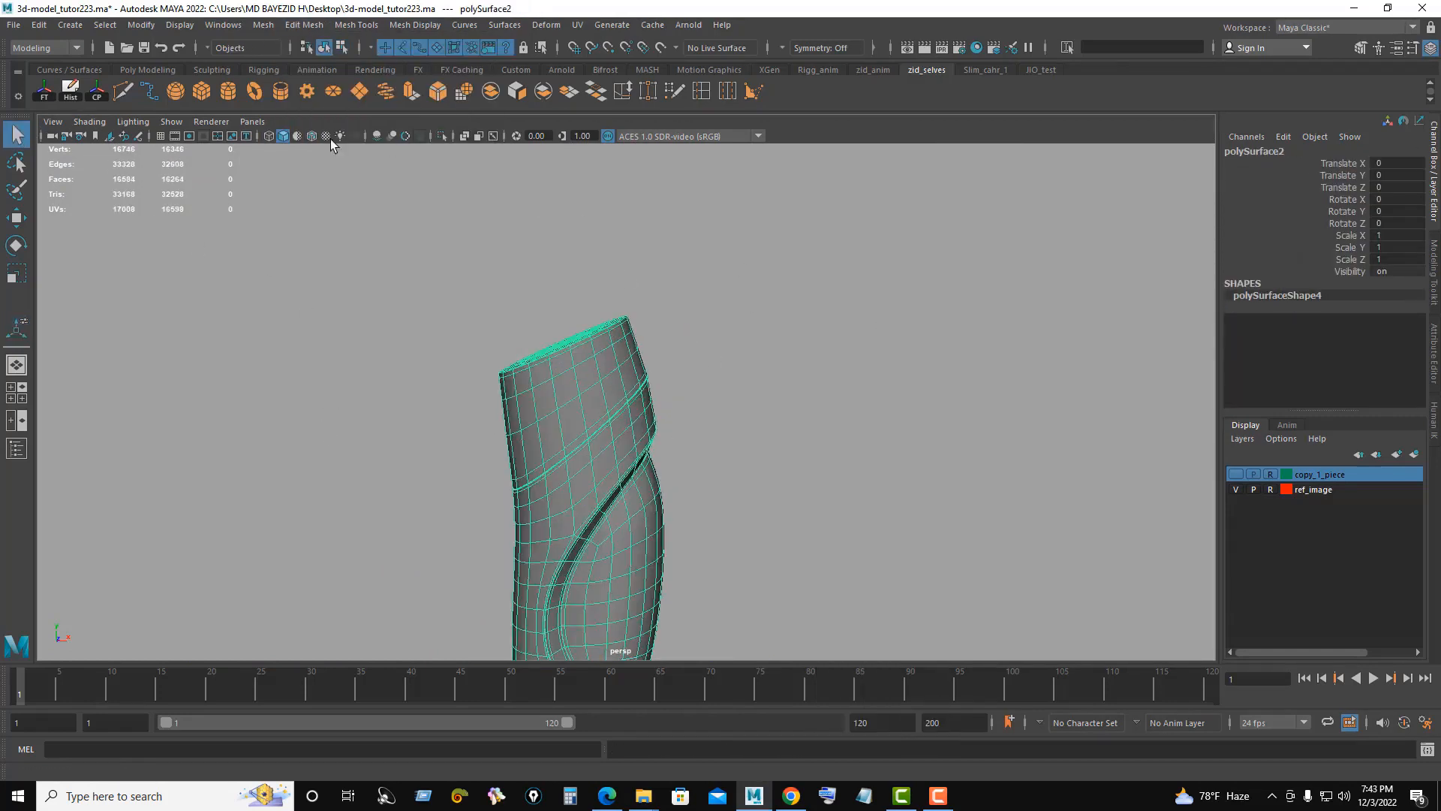
left_click(233, 26)
left_click(756, 363)
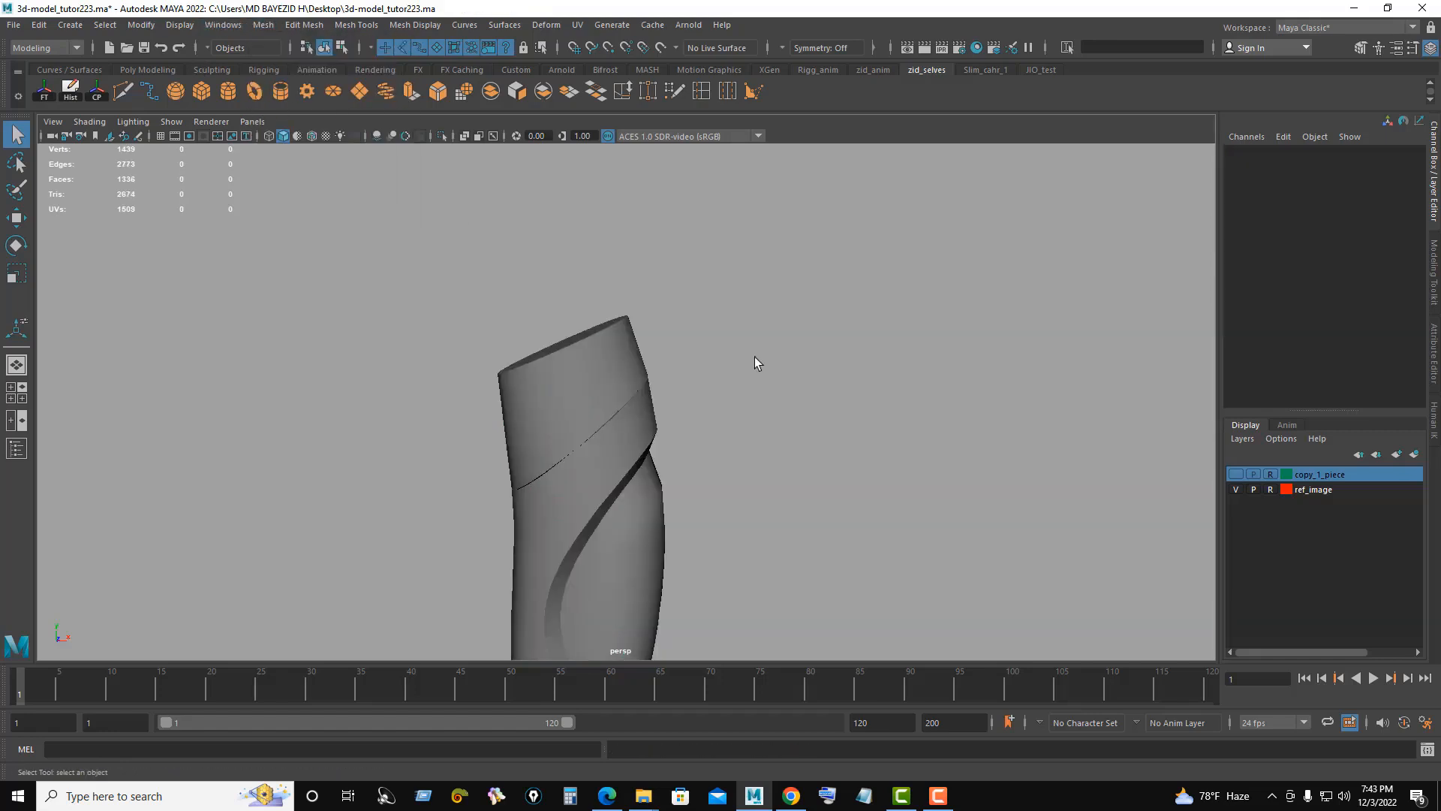
left_click_drag(507, 578, 465, 606)
key("3")
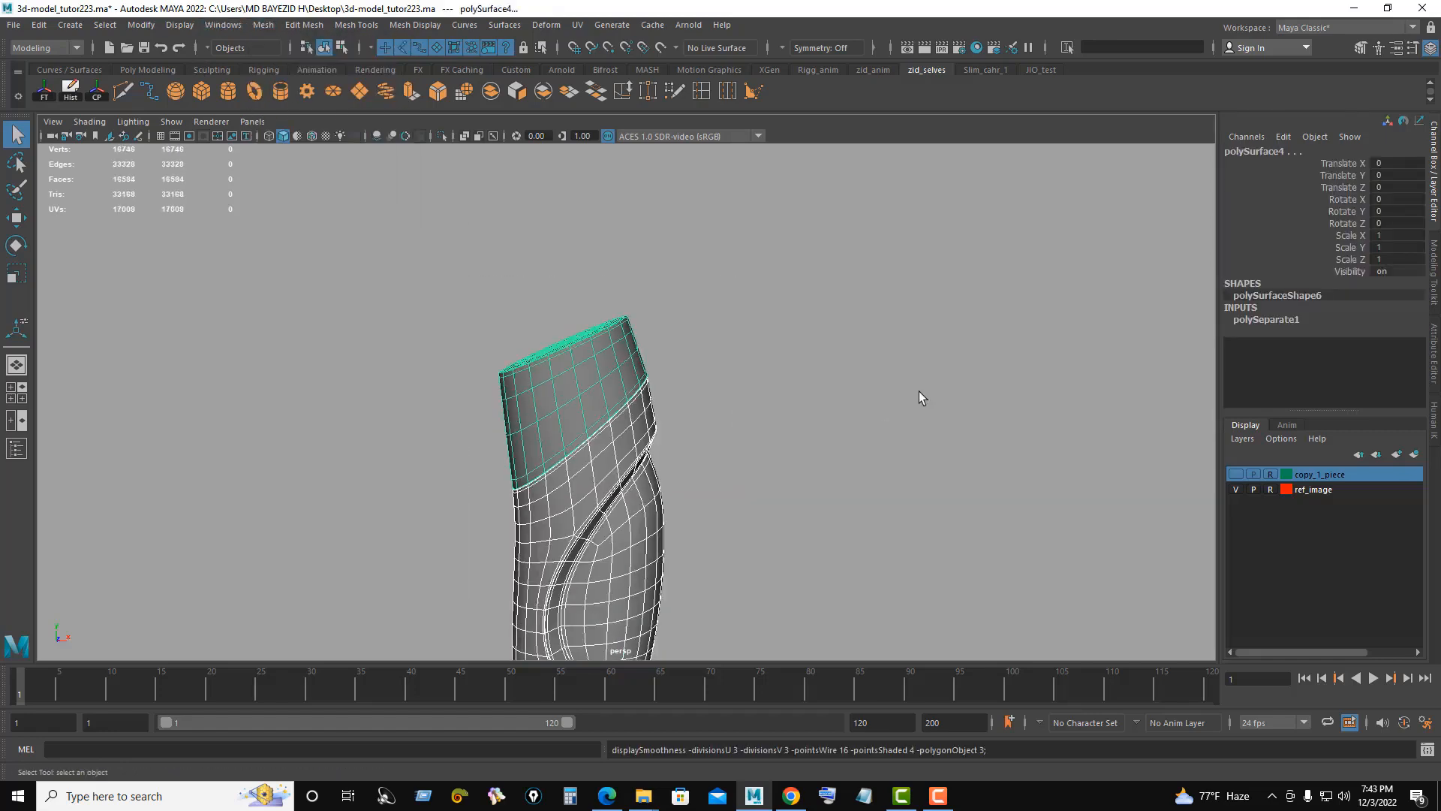
left_click(919, 390)
scroll(691, 467, "down", 5)
scroll(692, 462, "up", 6)
left_click_drag(693, 461, 750, 402, "alt")
right_click_drag(750, 402, 229, 422, "alt")
left_click_drag(742, 480, 919, 482, "alt")
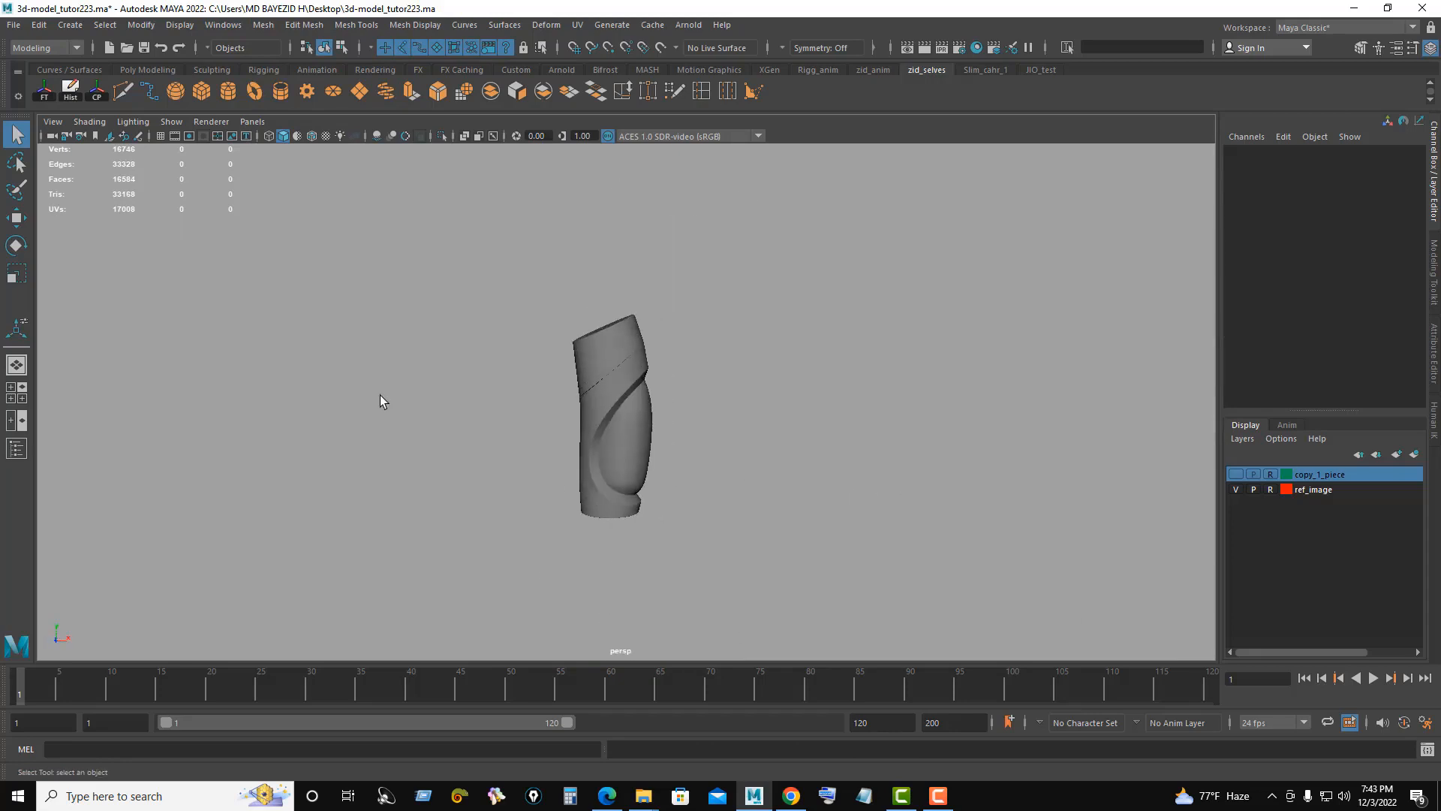
Step: Select all pieces of the cylinder and combine them into one mesh
right_click_drag(380, 395, 740, 300, "alt")
left_click_drag(536, 206, 610, 409)
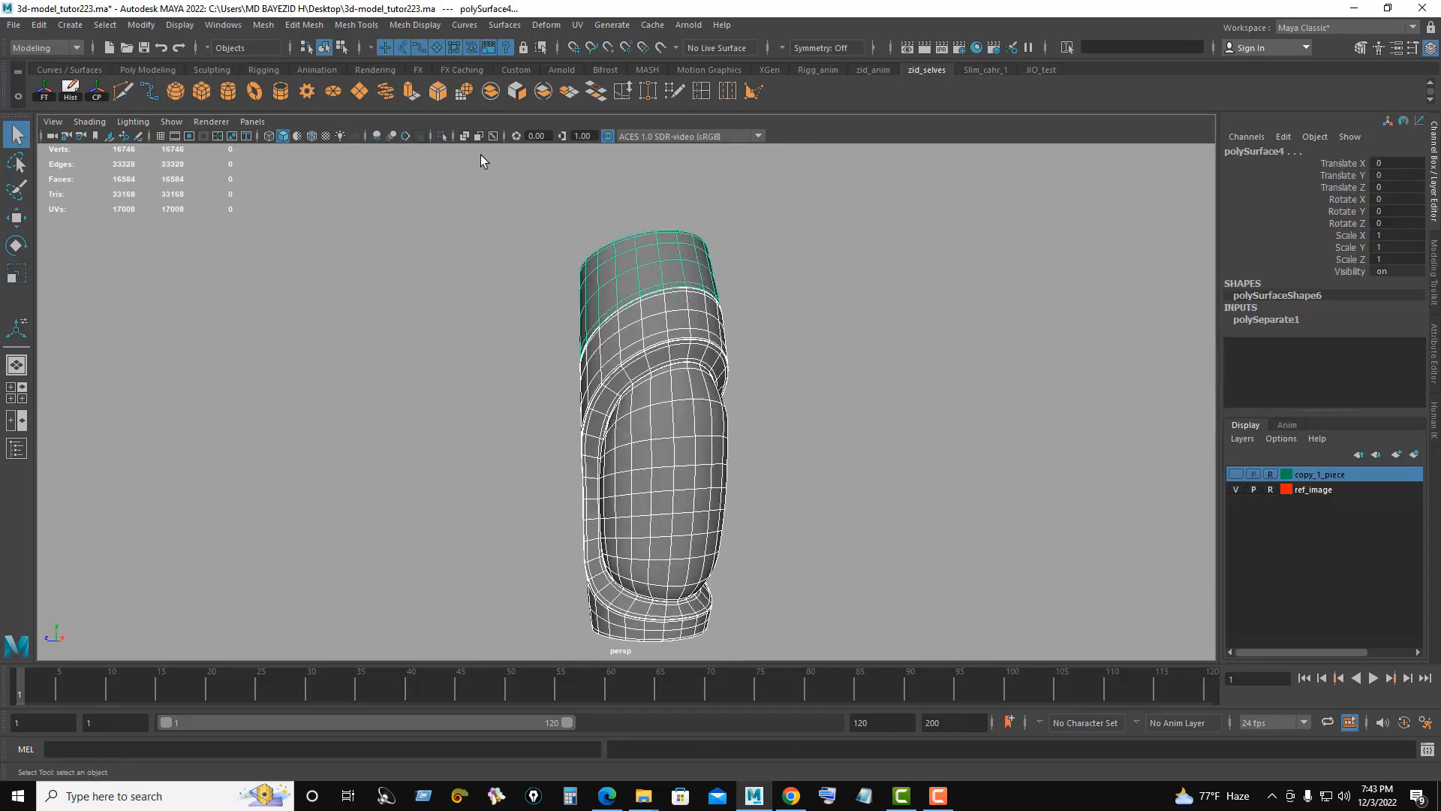
left_click(490, 98)
left_click_drag(861, 314, 626, 345, "alt")
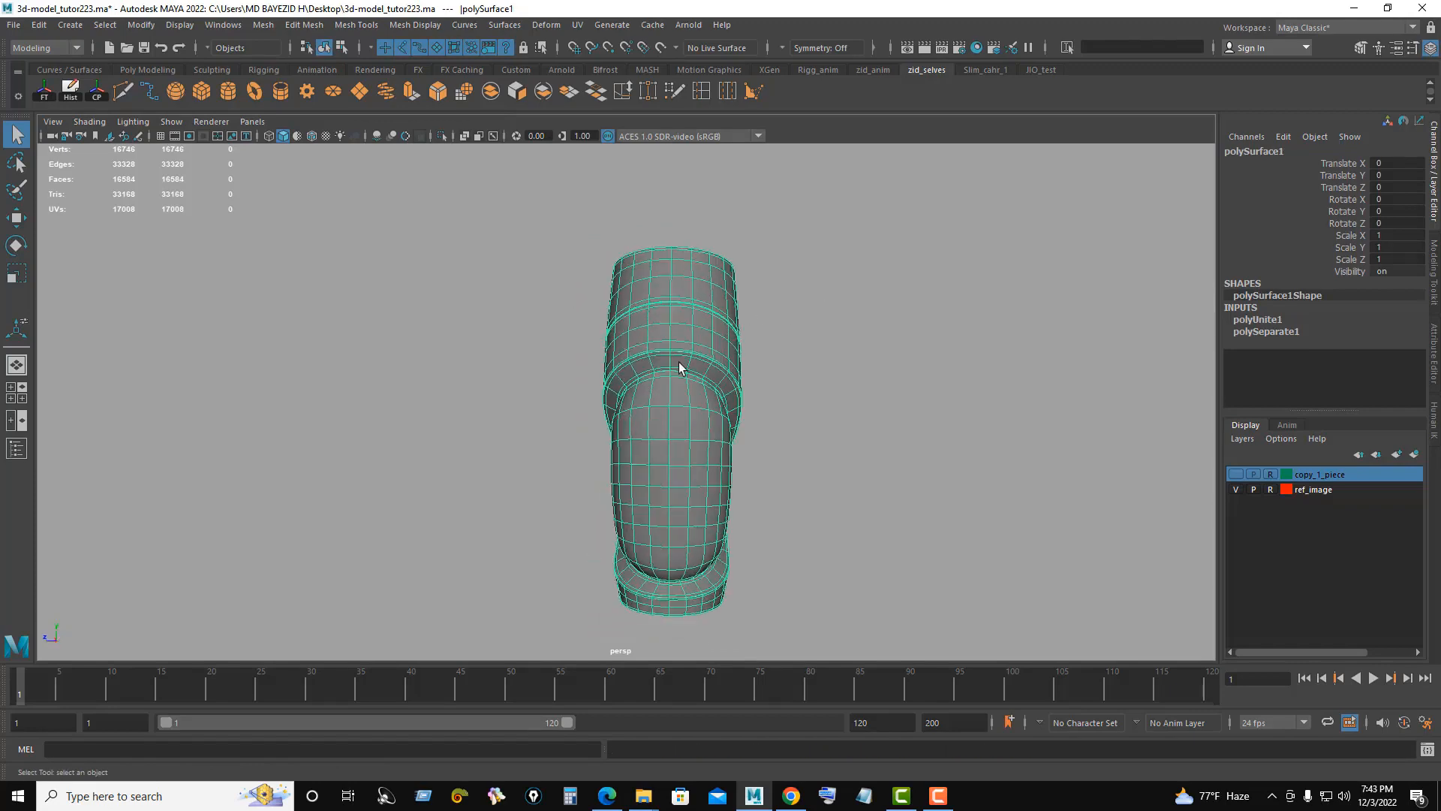
Step: Scale the combined mesh to 0.6 along Z in the side view, and deselect it in the perspective view
key("space")
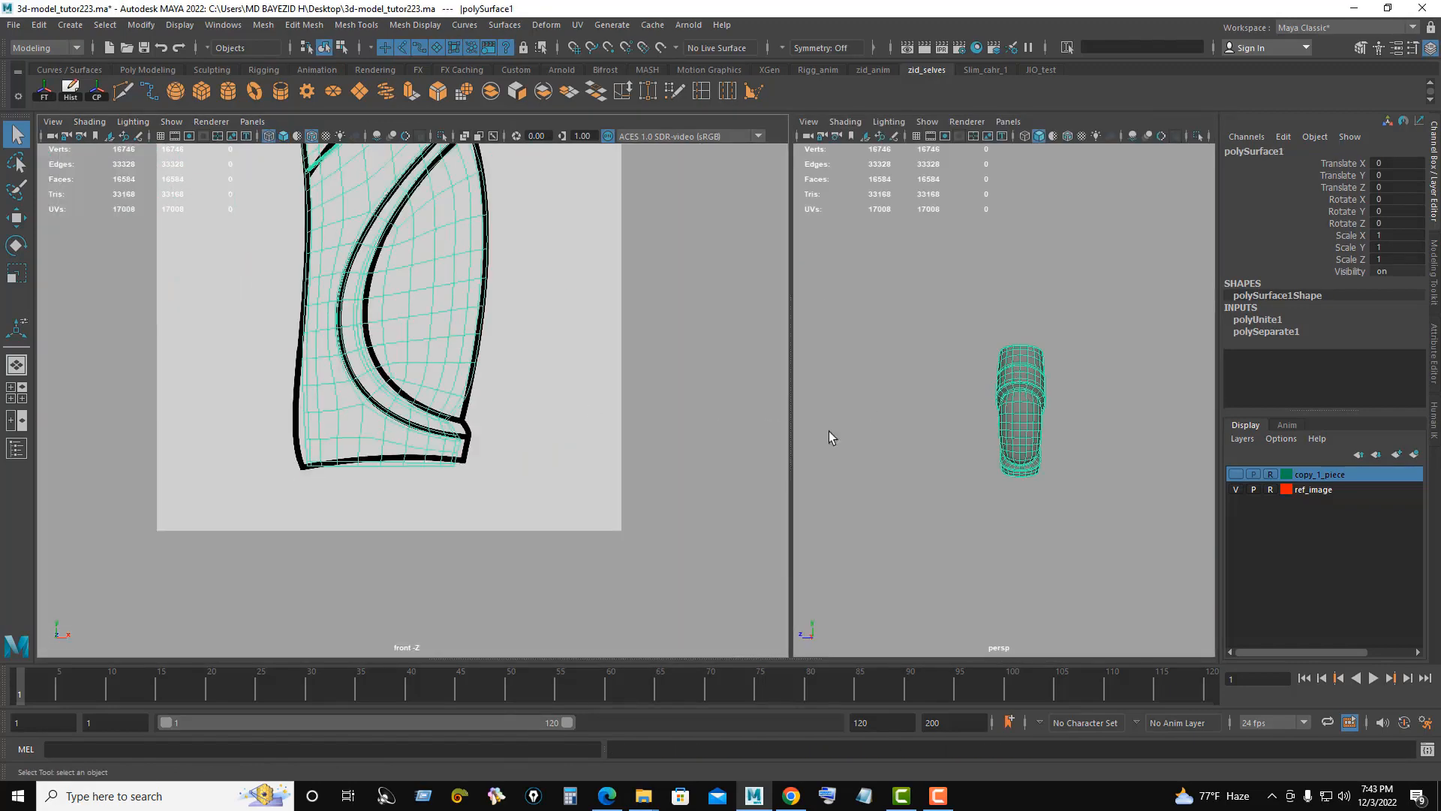
left_click_drag(754, 657, 753, 274)
key("r")
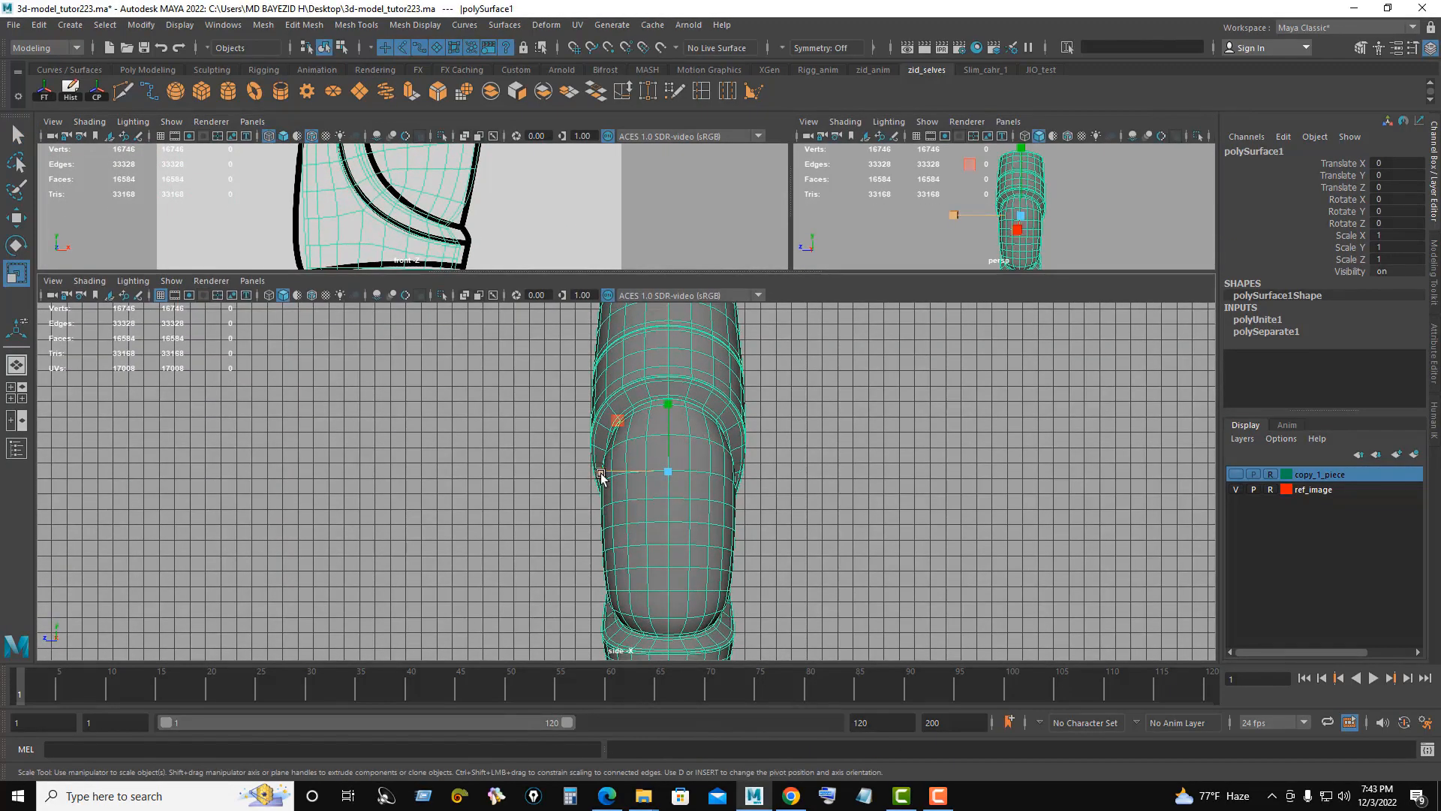
left_click_drag(595, 473, 626, 488)
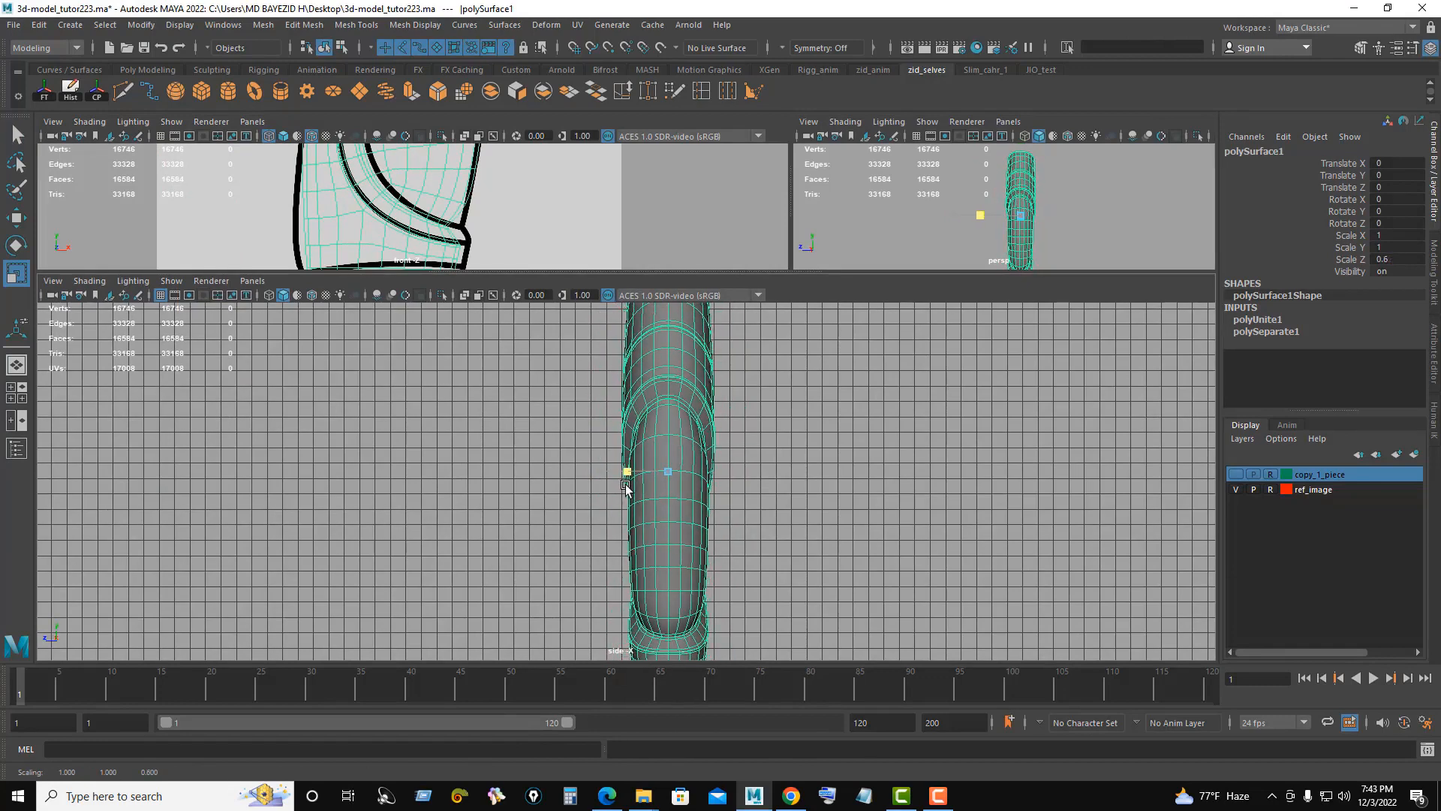
key("space")
left_click_drag(665, 323, 847, 314, "alt")
right_click_drag(795, 241, 850, 216)
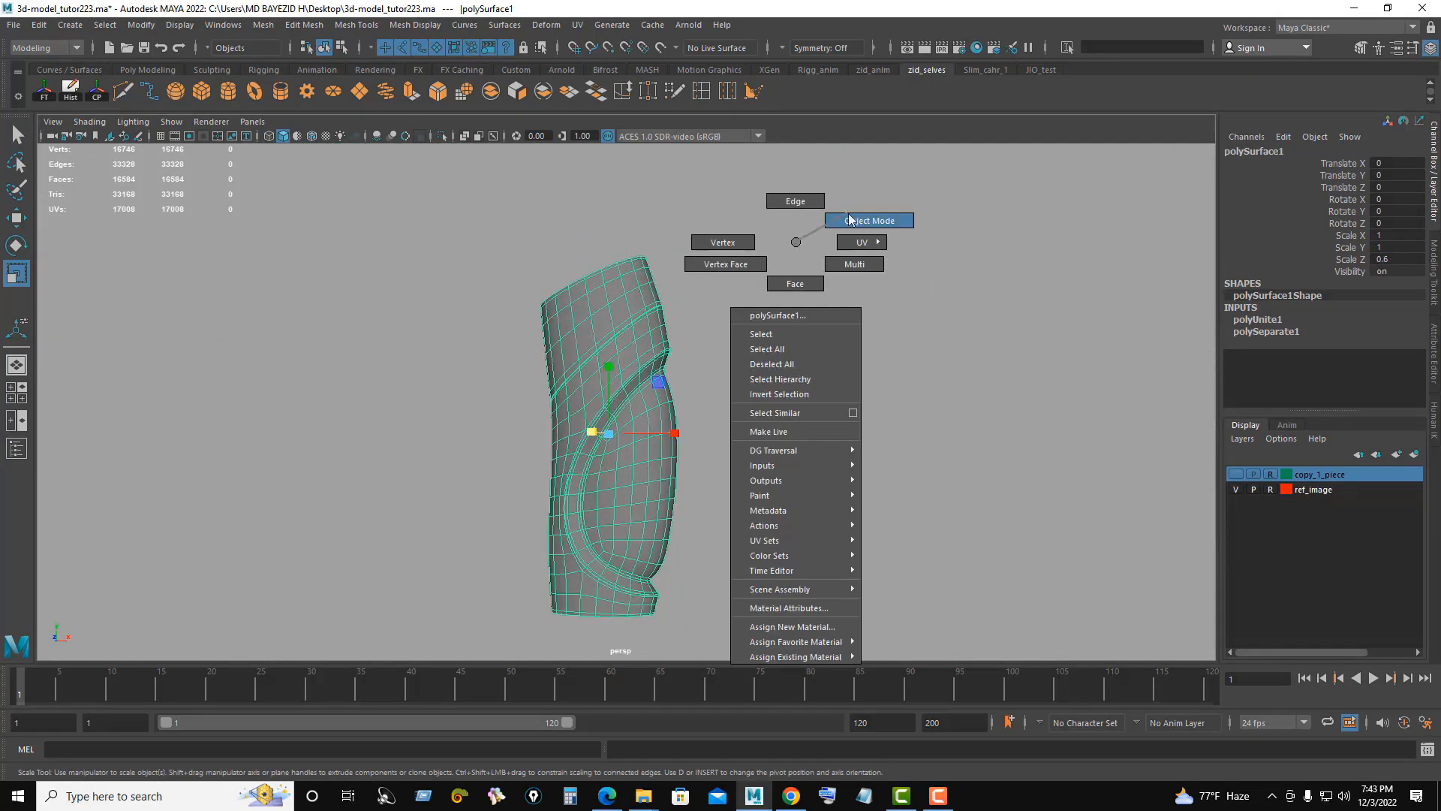
left_click(849, 215)
scroll(849, 214, "up", 4)
Step: Select the main body piece and, in the front view, move the vertices at the panel's lower tip slightly outward along X
key("space")
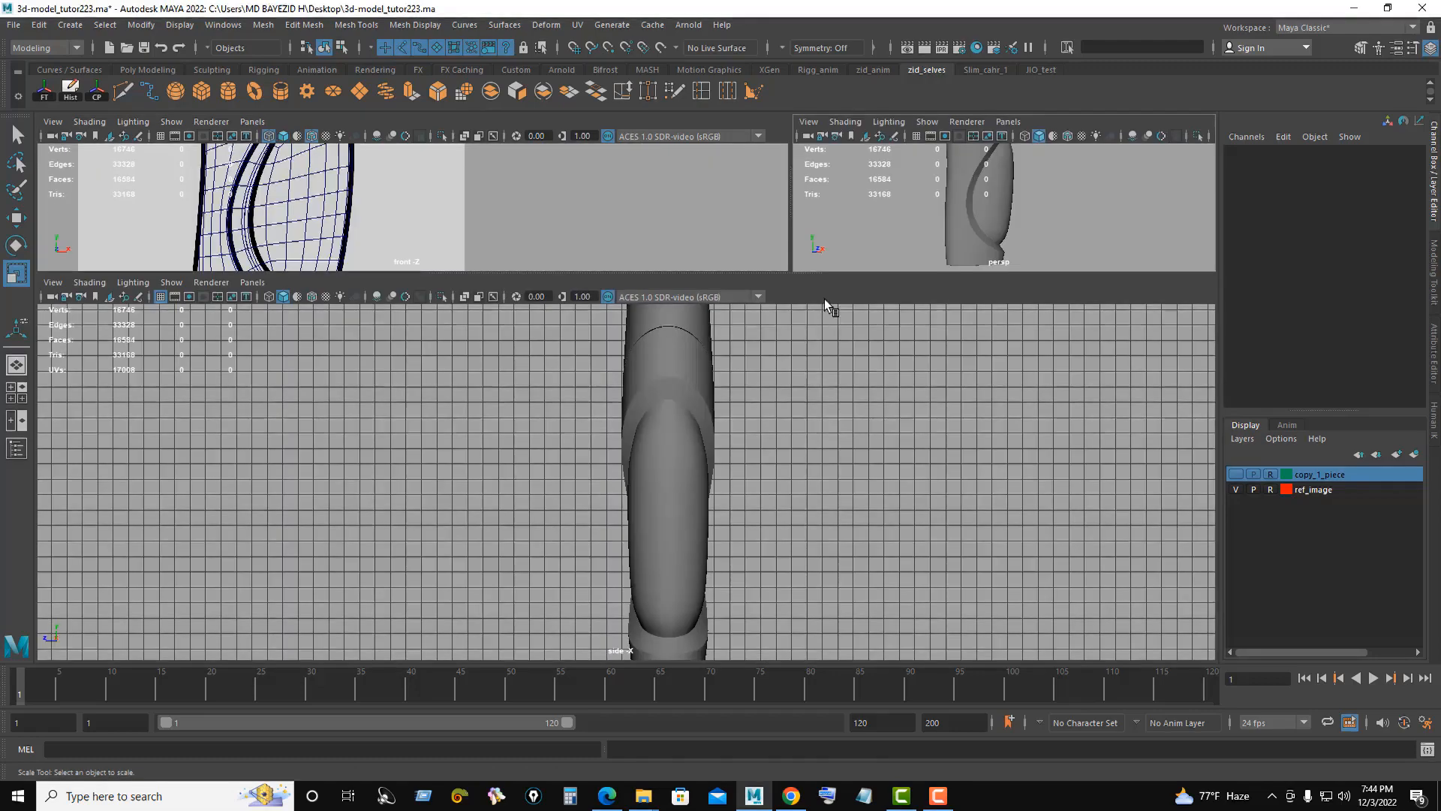
key("space")
left_click(555, 350)
key("space")
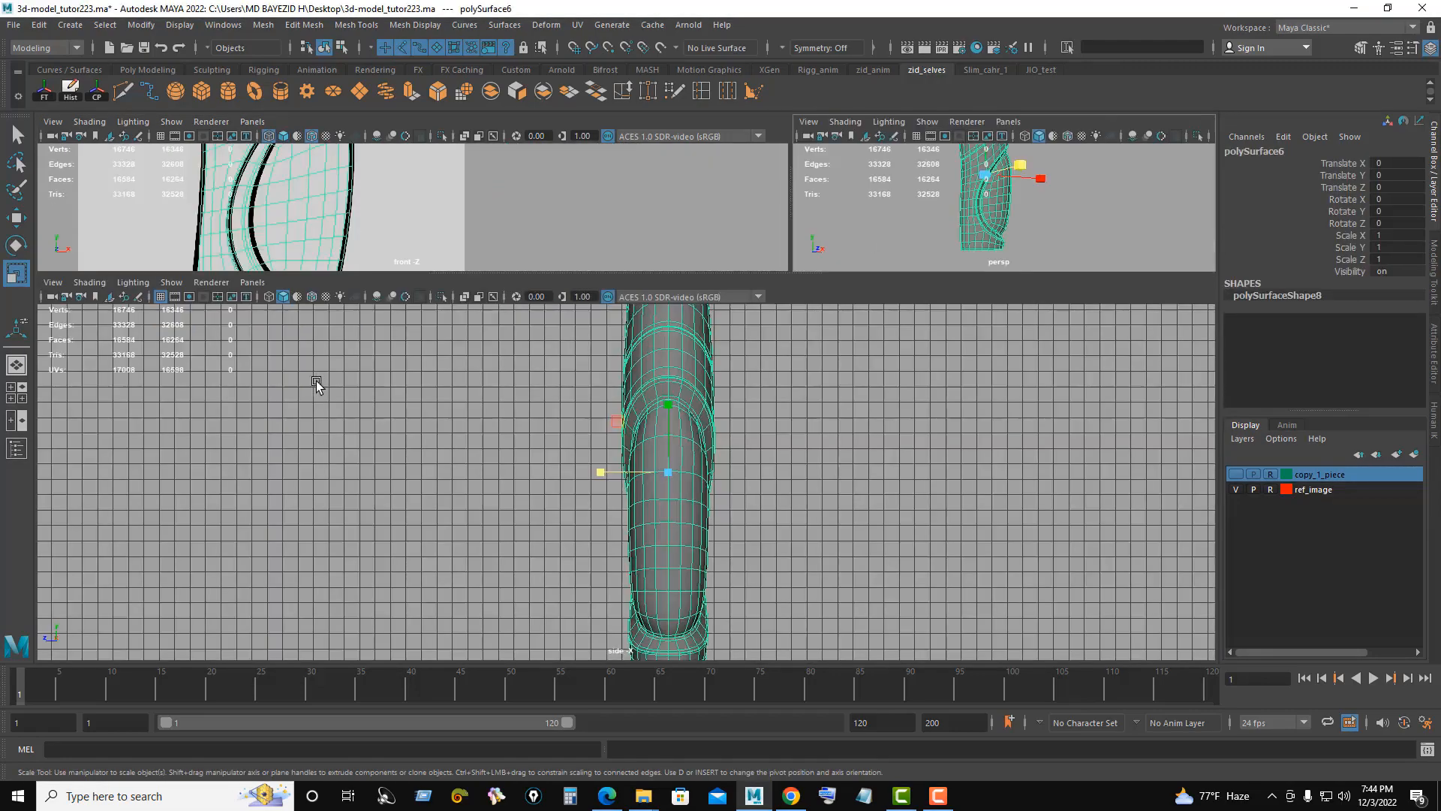
key("space")
middle_click_drag(623, 382, 616, 276, "alt")
scroll(575, 534, "up", 1)
scroll(575, 534, "up", 4)
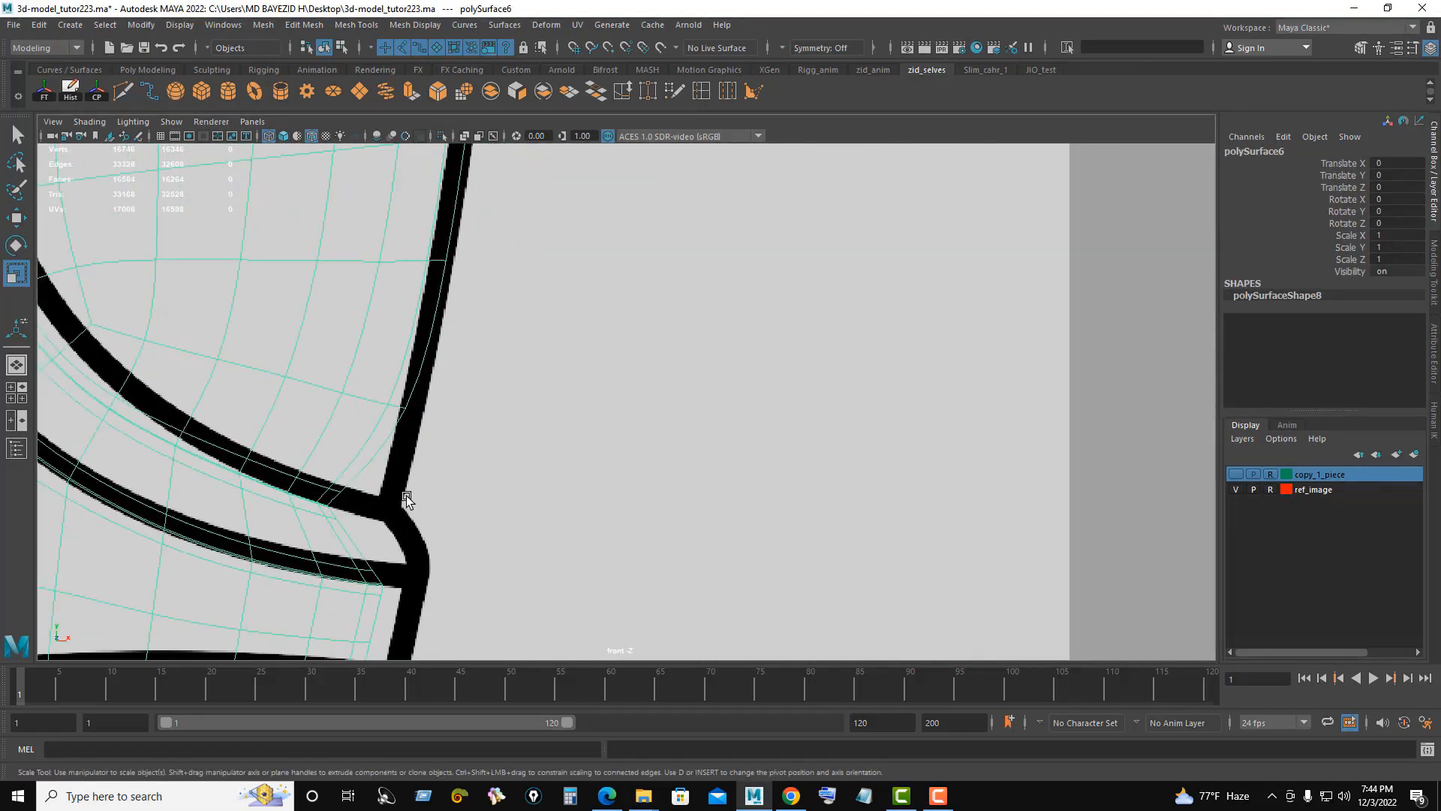
right_click_drag(567, 382, 497, 383)
left_click_drag(359, 482, 304, 518)
key("w")
left_click_drag(389, 508, 405, 509)
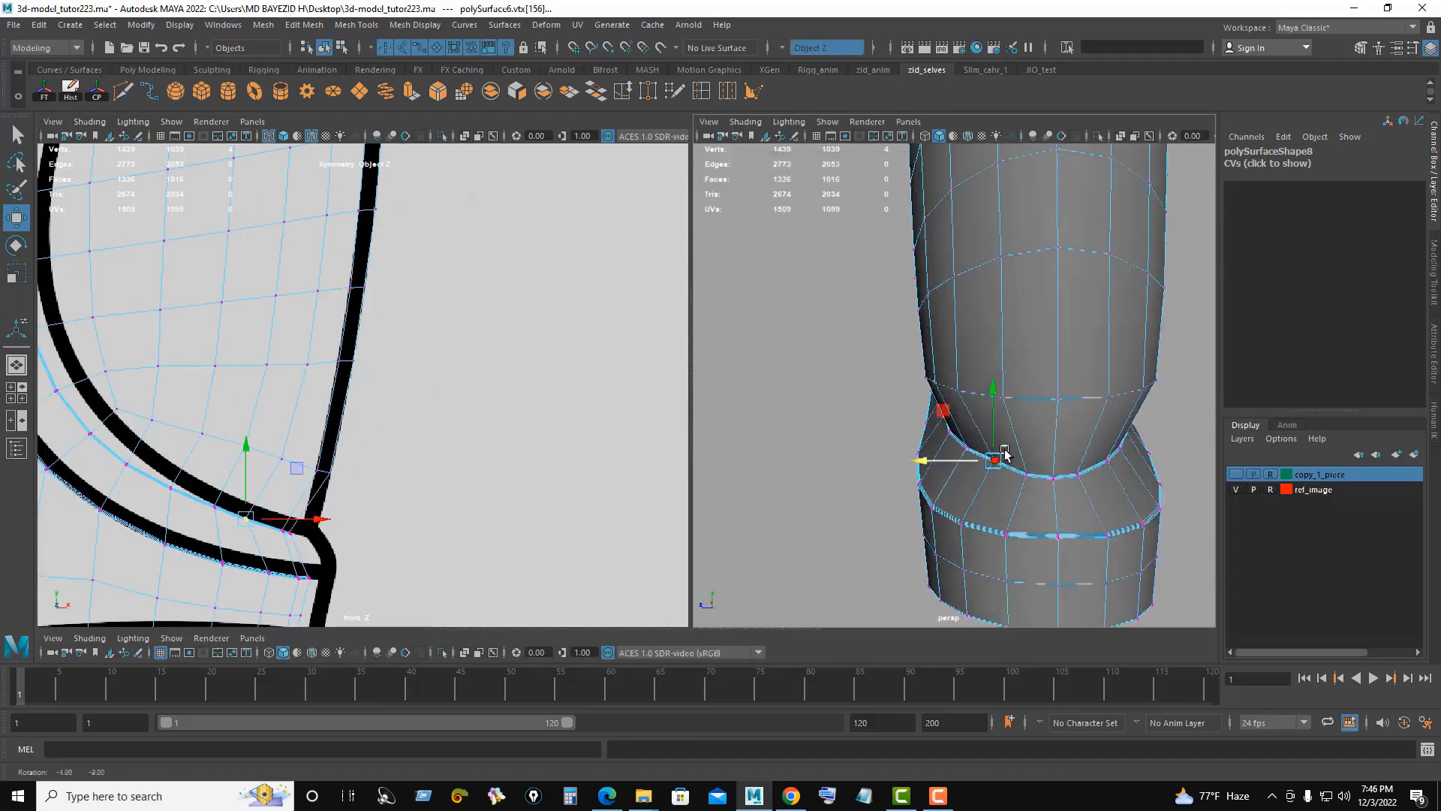
left_click_drag(997, 450, 1184, 476, "alt")
scroll(406, 524, "up", 2)
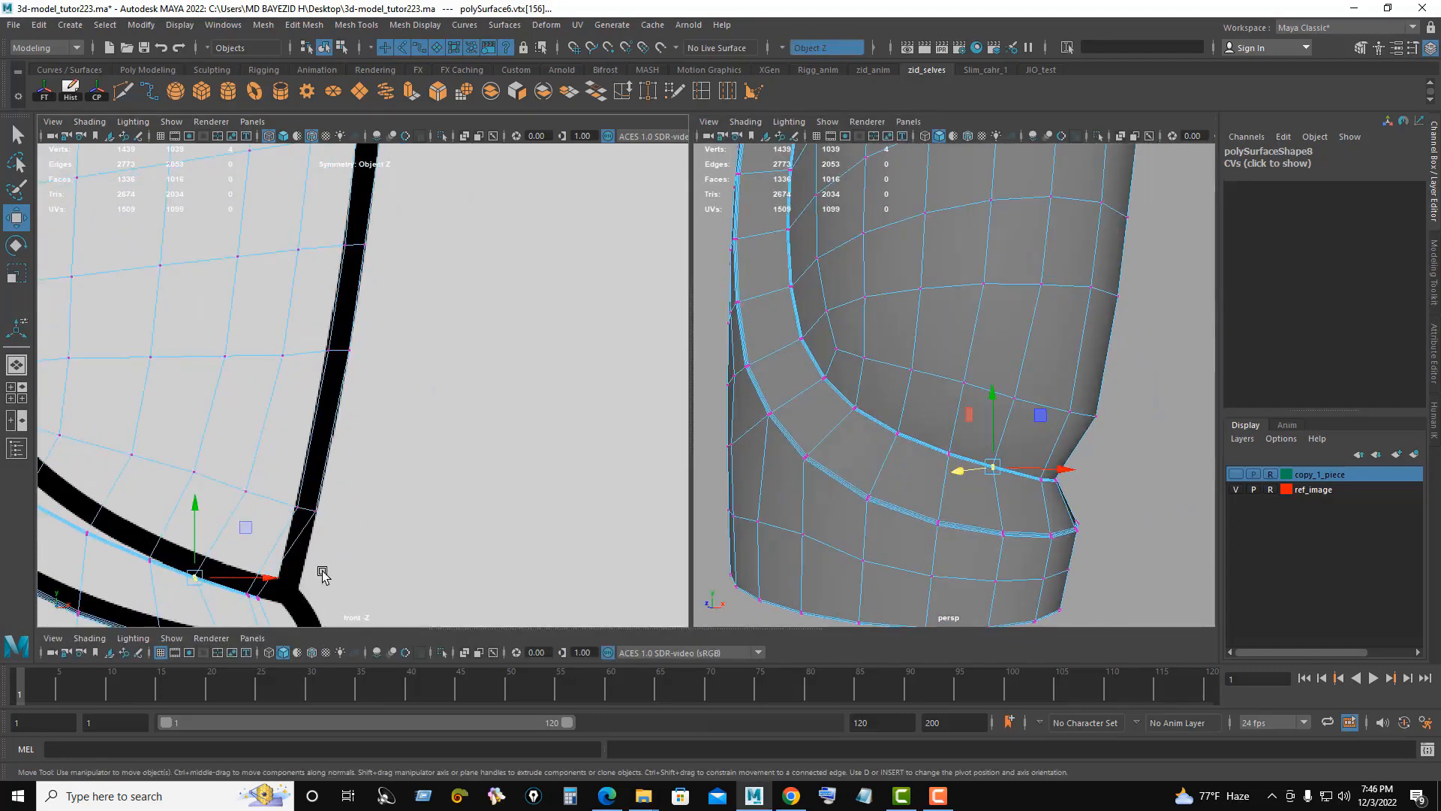
left_click_drag(271, 578, 274, 579)
left_click_drag(1054, 456, 835, 462, "alt")
key("ctrl+z")
Step: Select the paired vertices on the panel's lower rim near its tip and move them slightly outward along X
left_click_drag(180, 563, 204, 593)
left_click_drag(898, 458, 997, 473, "alt")
left_click_drag(280, 582, 282, 582)
left_click_drag(886, 450, 983, 373, "alt")
left_click_drag(279, 581, 279, 582)
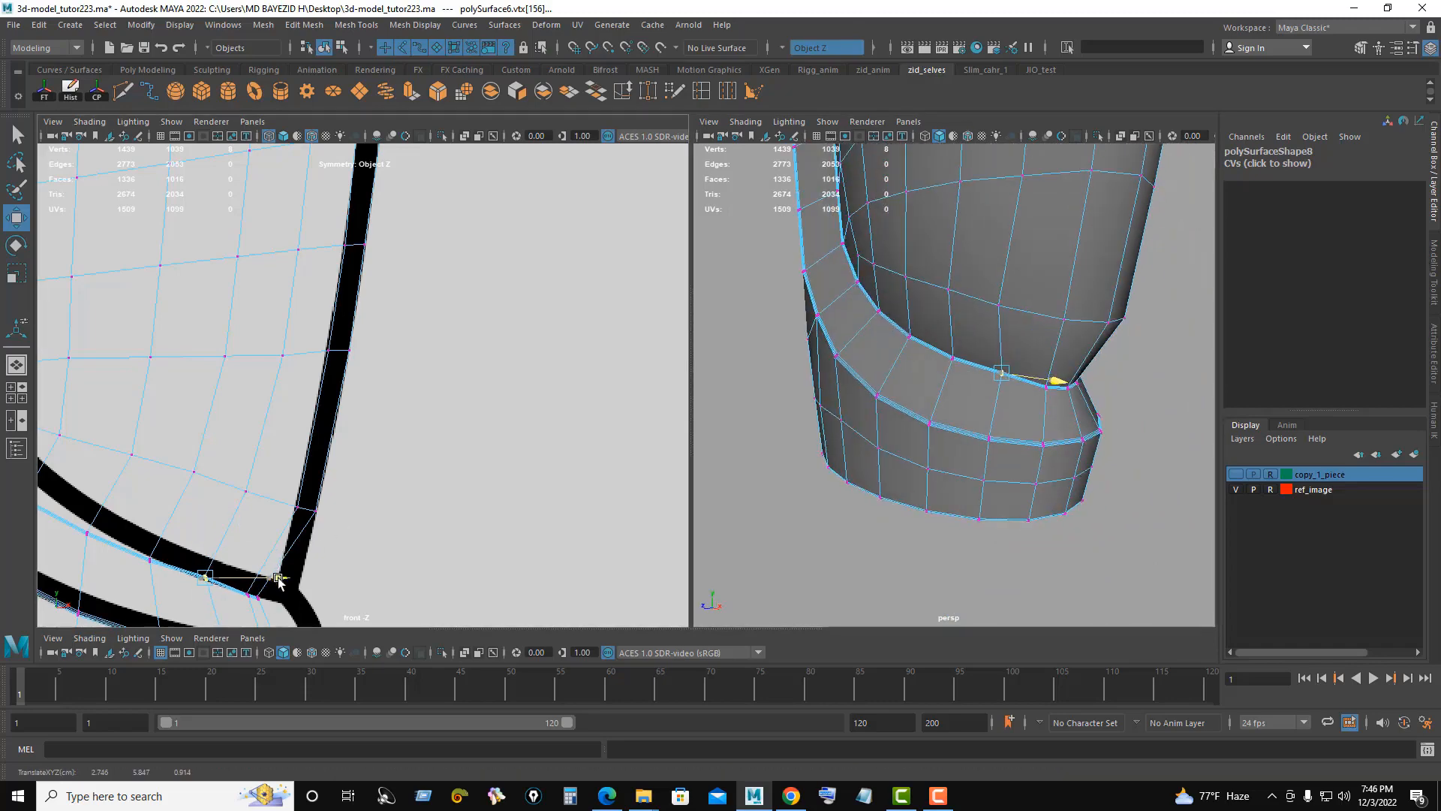
Step: Move the selected pair of lower rim vertices slightly down along Y in the front view and return to a full perspective view
left_click_drag(938, 352, 892, 332, "alt")
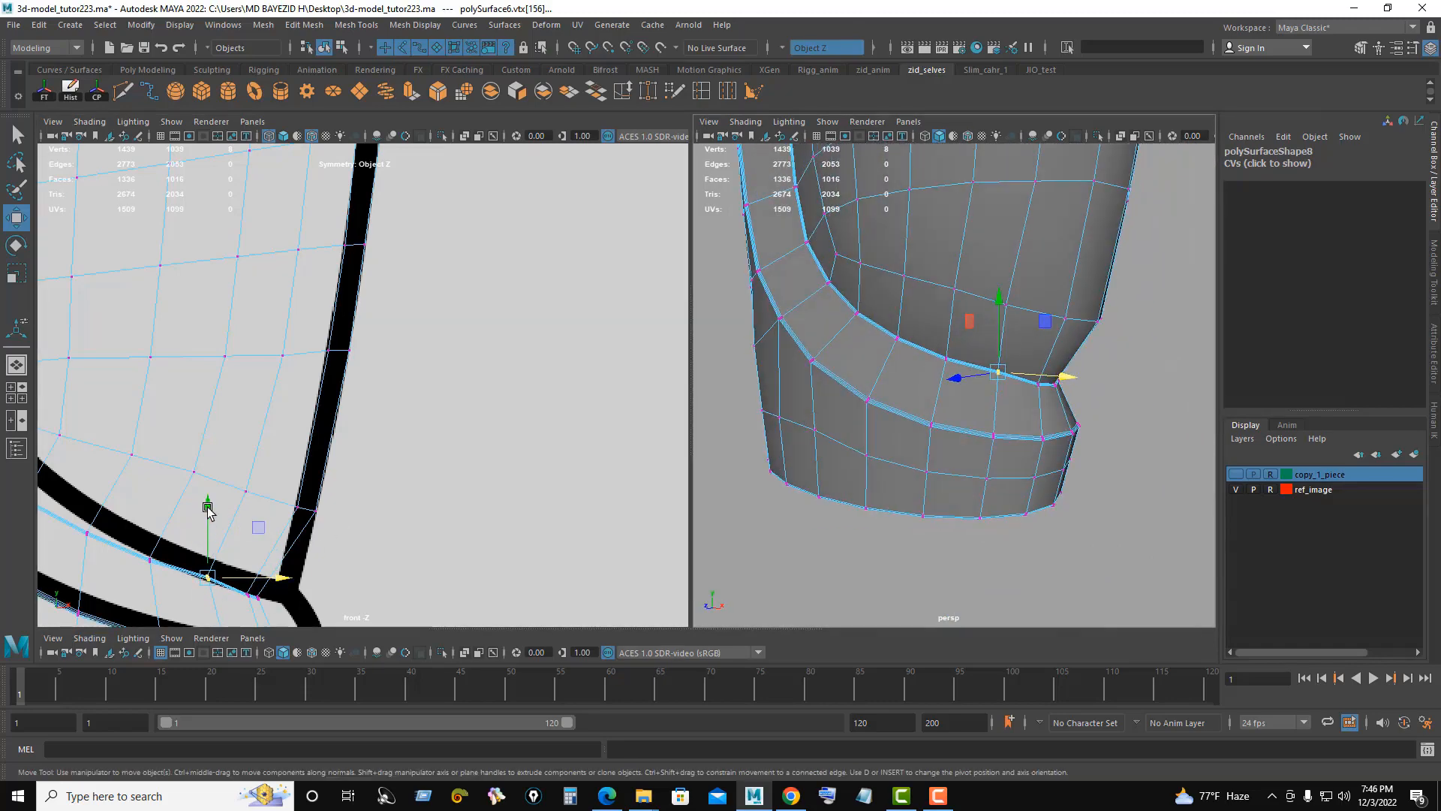
left_click_drag(208, 509, 209, 513)
left_click_drag(991, 331, 903, 334, "alt")
key("space")
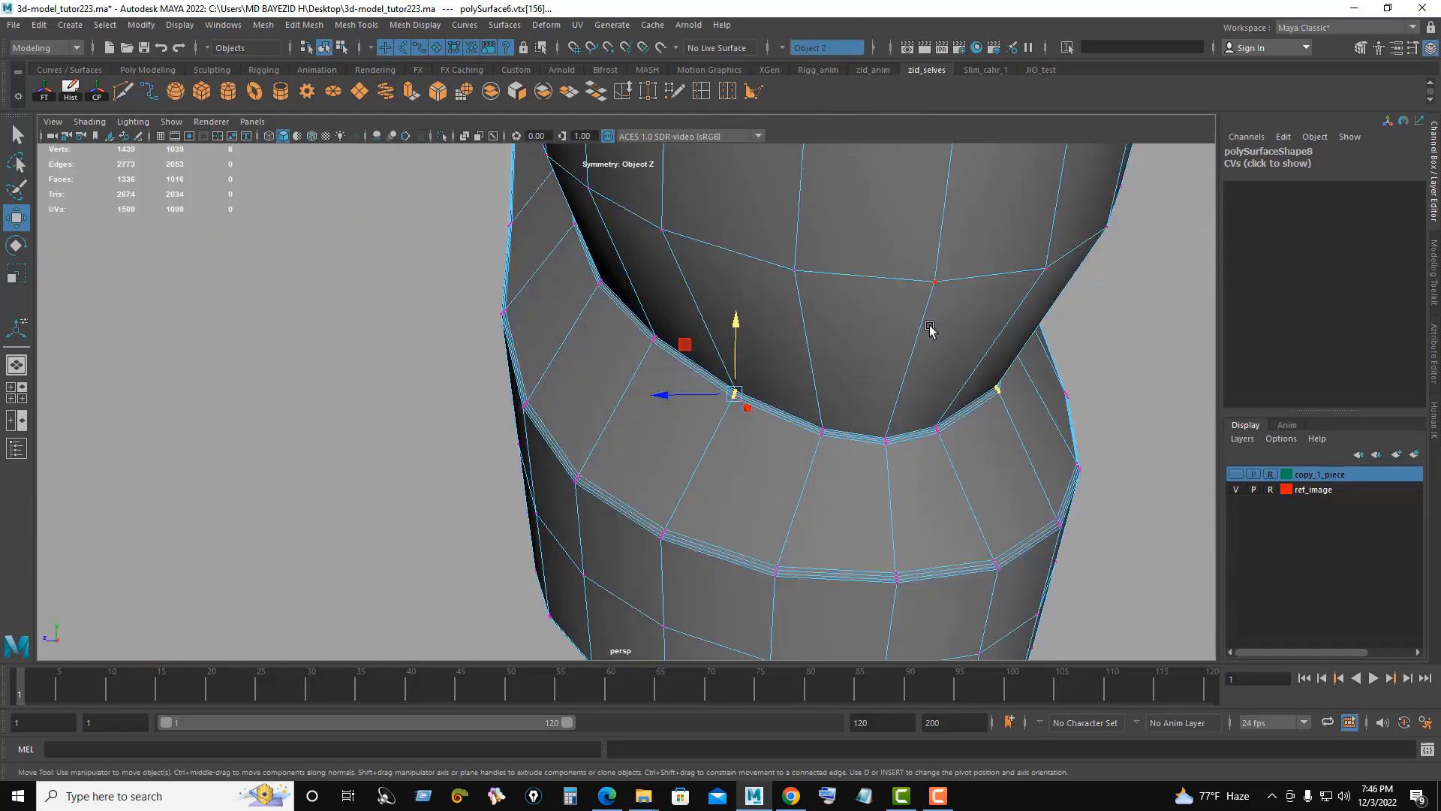
Step: Turn on smooth preview for the main body, return to object mode, deselect it and inspect the panel and rim
right_click_drag(930, 327, 719, 342, "alt")
middle_click_drag(719, 341, 719, 410, "alt")
key("3")
right_click_drag(952, 331, 1014, 314)
left_click(1014, 313)
left_click_drag(818, 335, 847, 463, "alt")
right_click_drag(828, 455, 620, 467, "alt")
left_click_drag(621, 467, 605, 389, "alt")
right_click_drag(612, 406, 830, 513, "alt")
left_click_drag(664, 525, 682, 415, "alt")
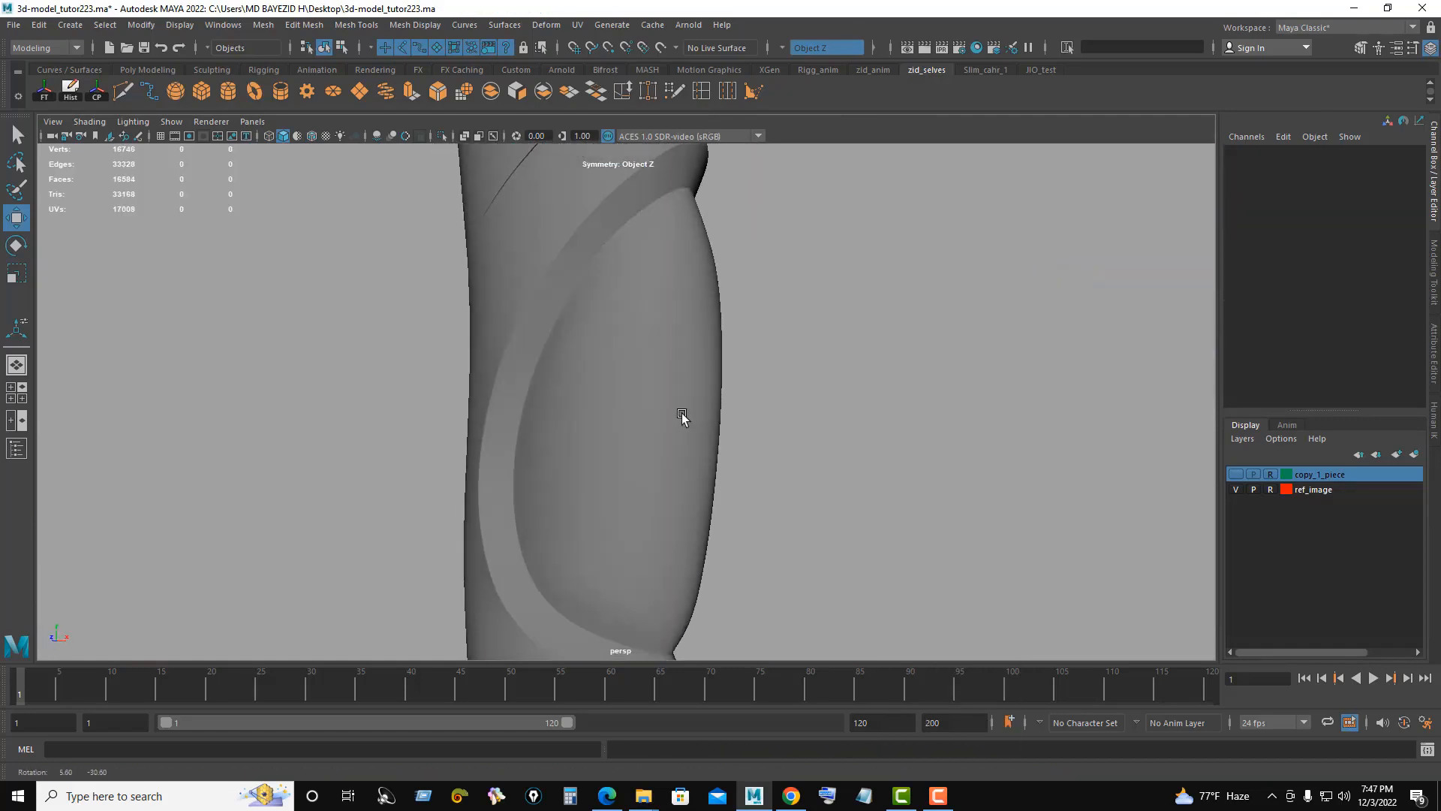
Step: Select the main body, activate the Smooth sculpting tool and resize its brush over the oval panel
left_click(682, 417)
right_click_drag(666, 428, 612, 438, "alt")
left_click(147, 69)
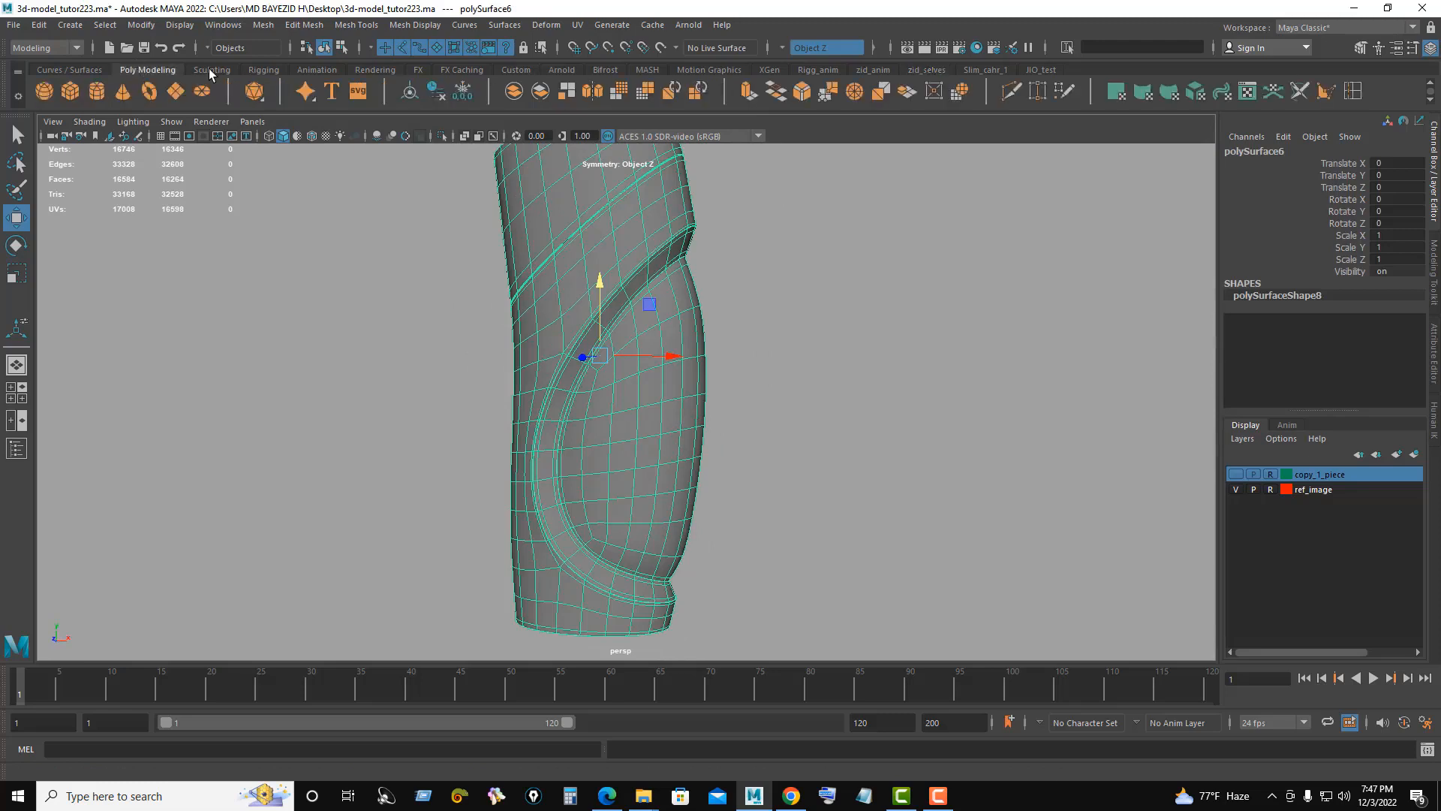
left_click(209, 69)
left_click(70, 91)
right_click_drag(736, 505, 1052, 584, "alt")
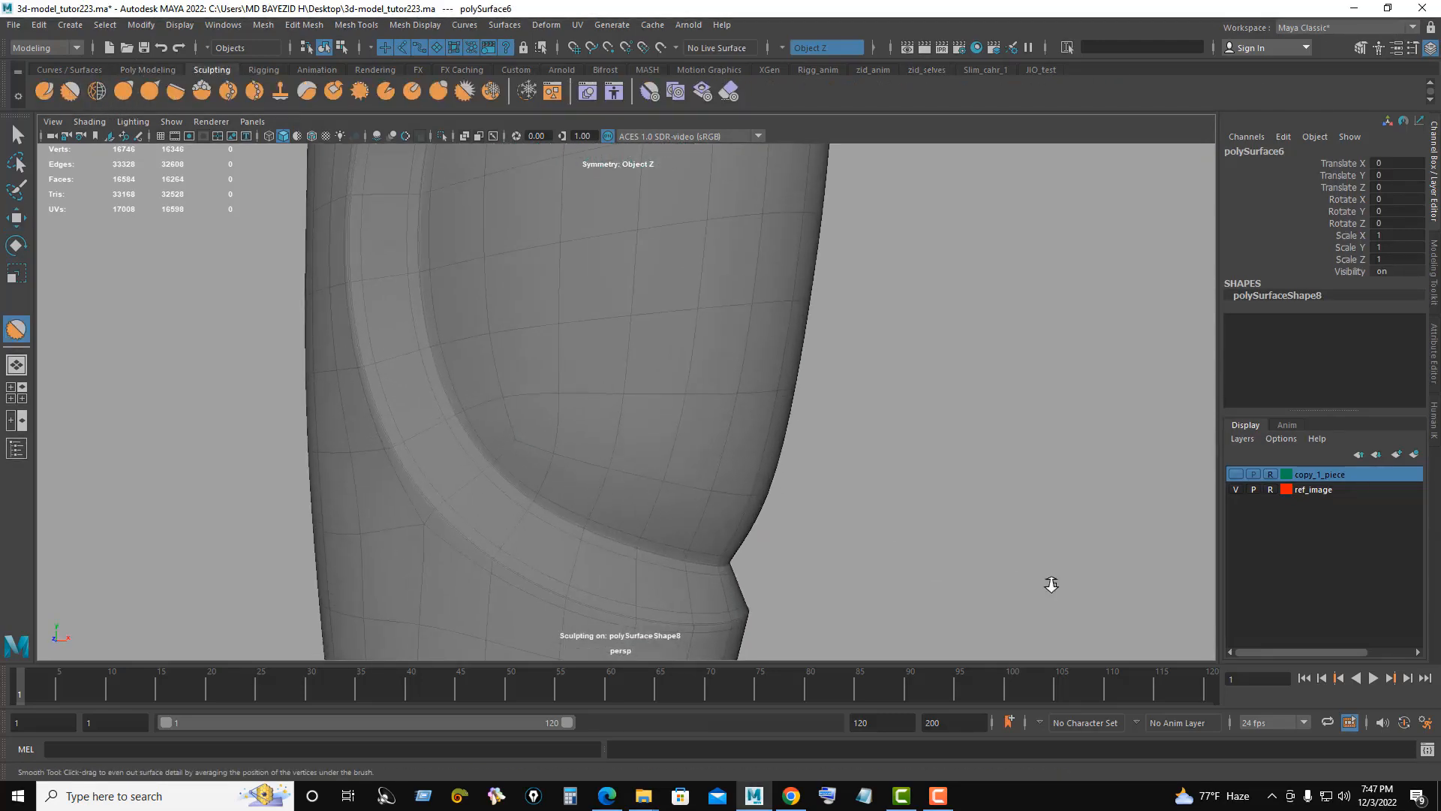
right_click_drag(679, 383, 732, 416, "alt")
middle_click_drag(644, 479, 638, 436, "alt")
key("b")
left_click_drag(661, 378, 620, 394)
Step: Smooth out the oval panel's surface along the groove with the sculpting brush, then leave the tool and deselect the body
left_click_drag(680, 446, 614, 453, "alt")
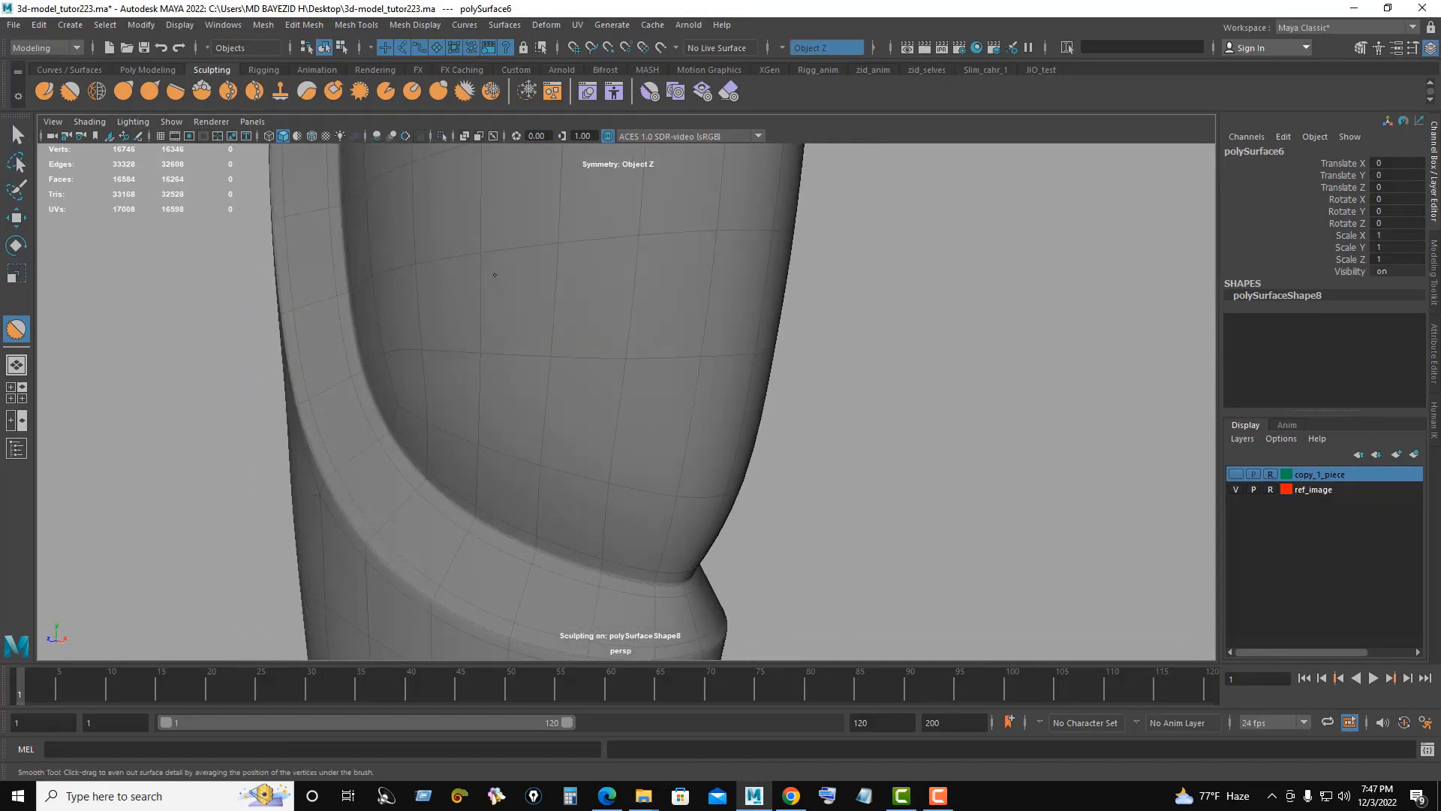
mouse_move(431, 421)
left_mouse_down("alt")
mouse_move(589, 499)
mouse_move(567, 454)
left_mouse_up("alt")
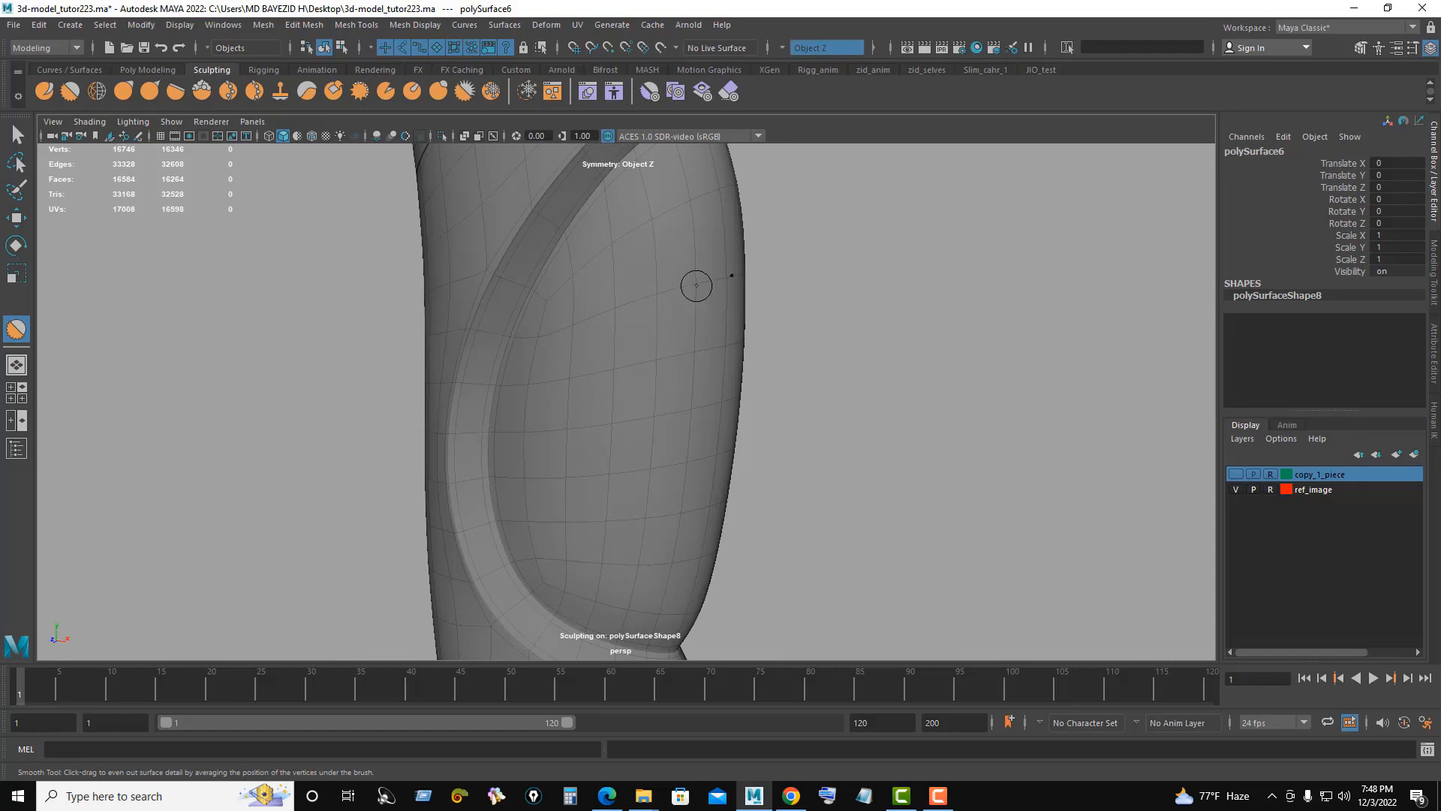
mouse_move(627, 575)
left_mouse_down("alt")
mouse_move(650, 376)
mouse_move(763, 377)
mouse_move(733, 412)
left_mouse_up("alt")
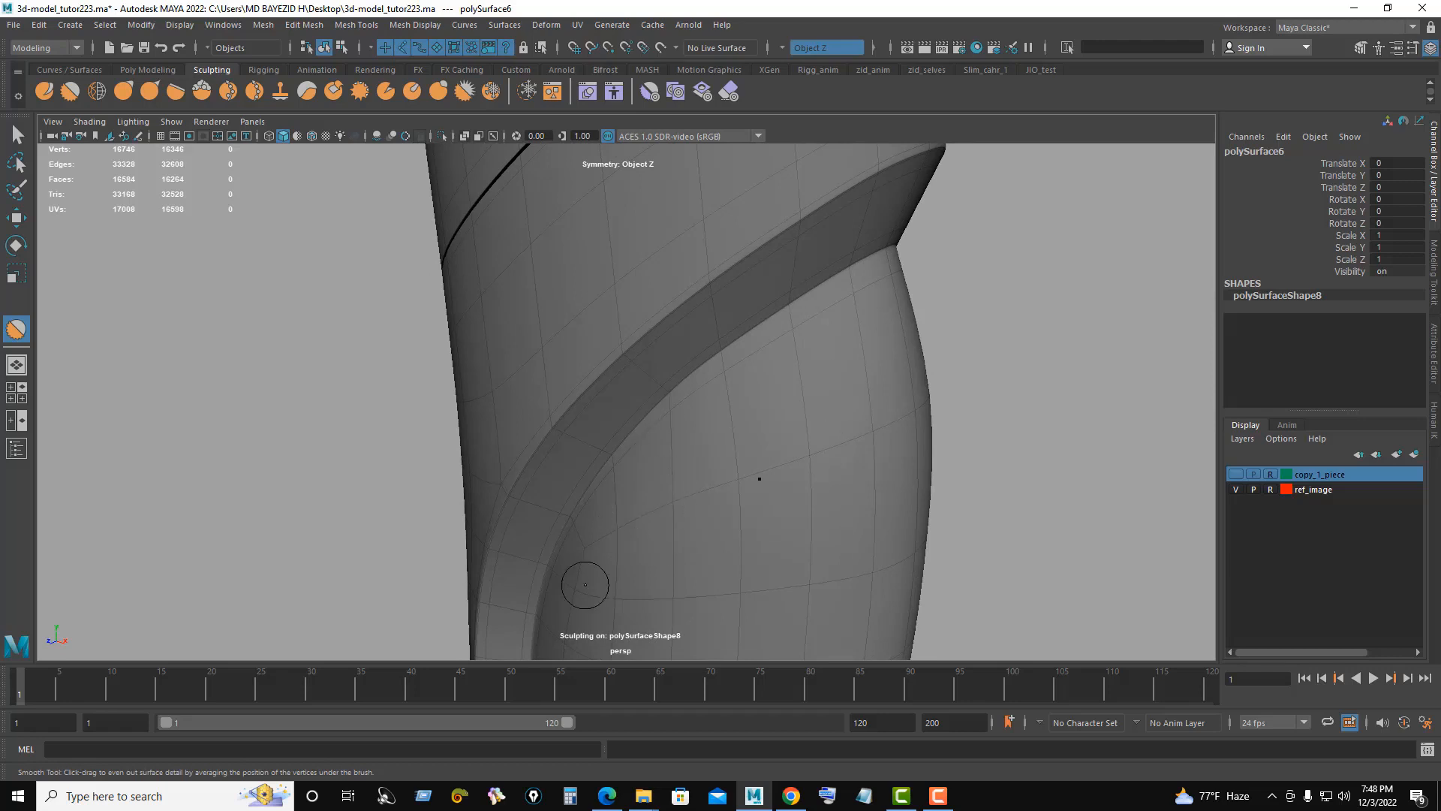
mouse_move(582, 583)
left_mouse_down("alt")
mouse_move(759, 444)
mouse_move(613, 418)
left_mouse_up("alt")
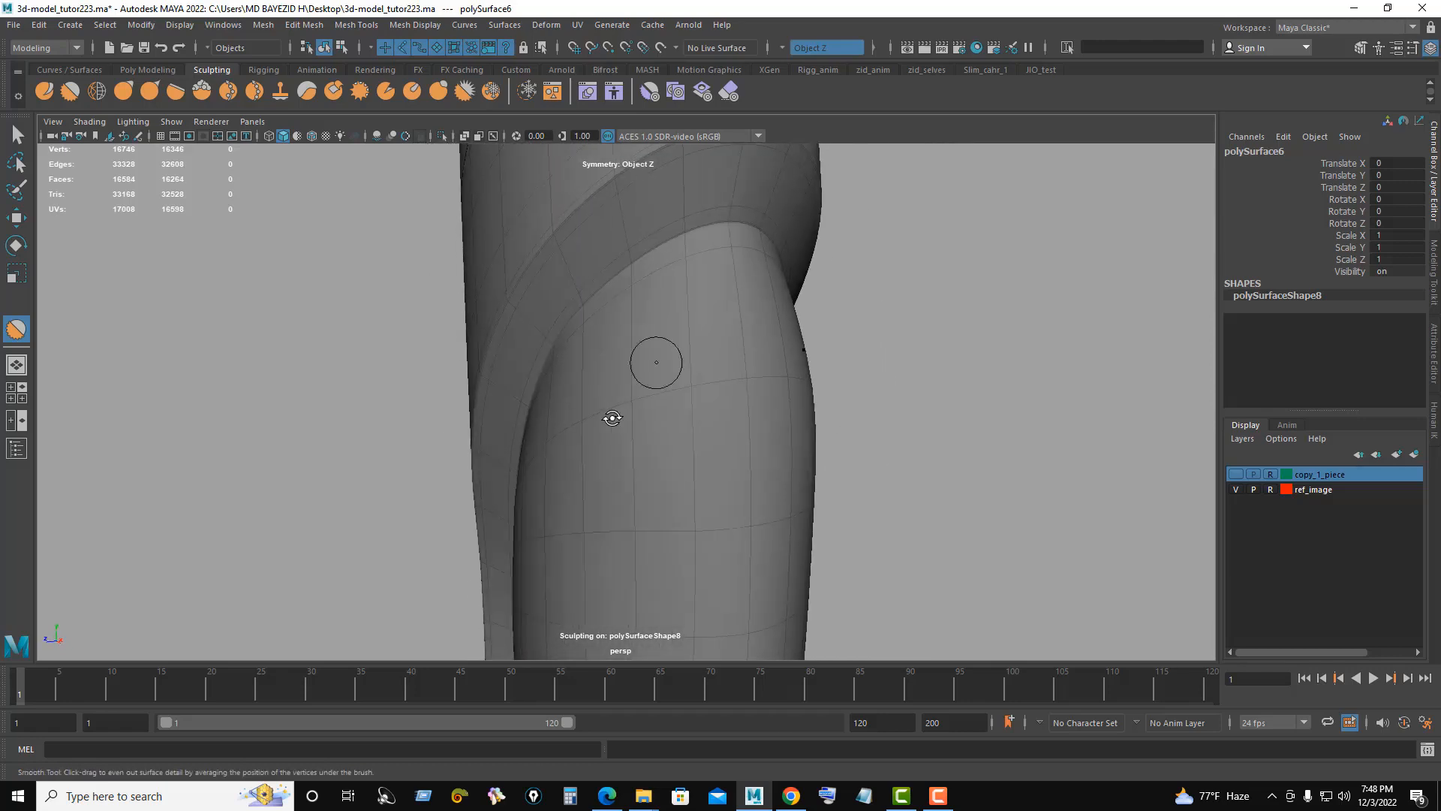
left_click(17, 135)
right_click_drag(866, 273, 905, 251)
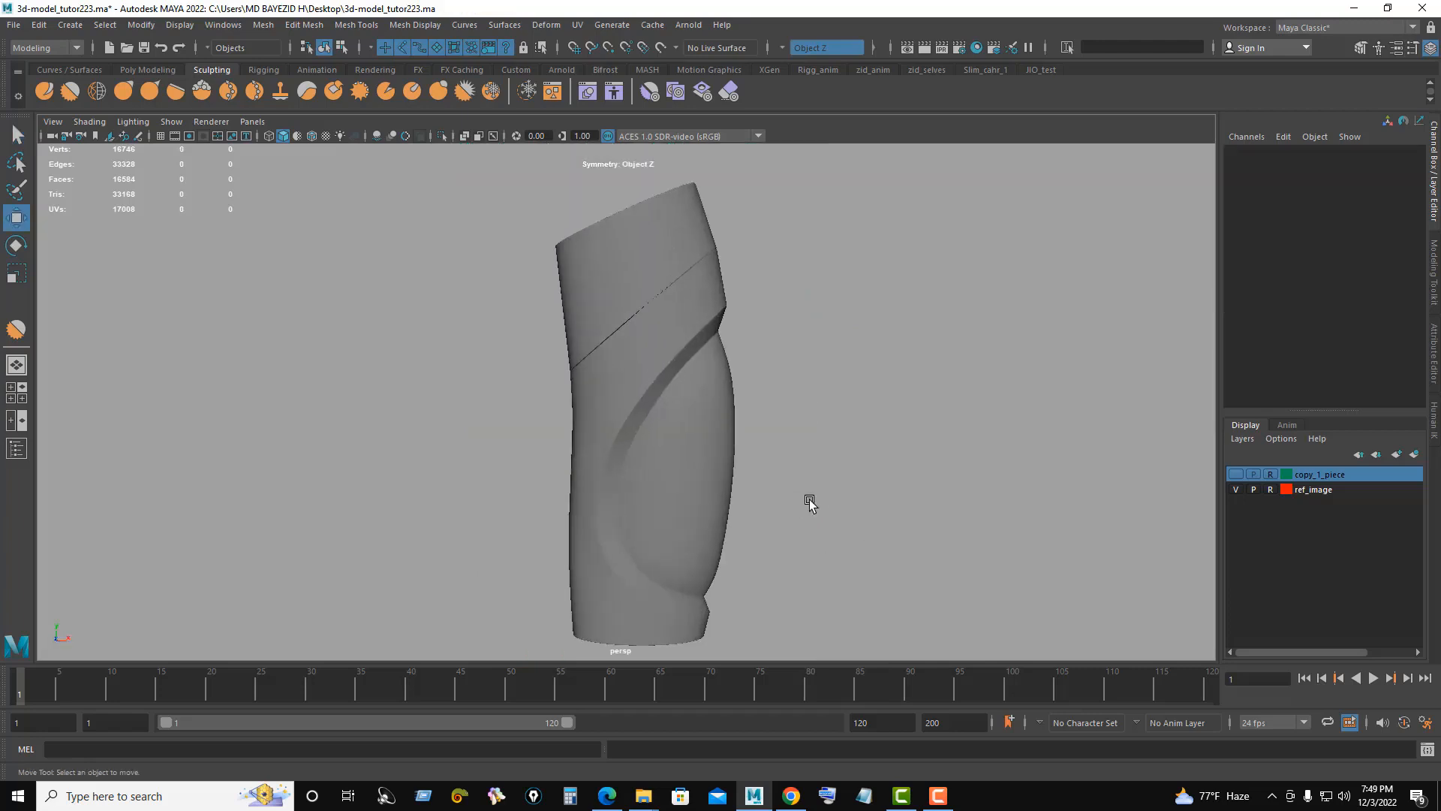
Step: Turn symmetry off
left_click_drag(806, 494, 601, 492, "alt")
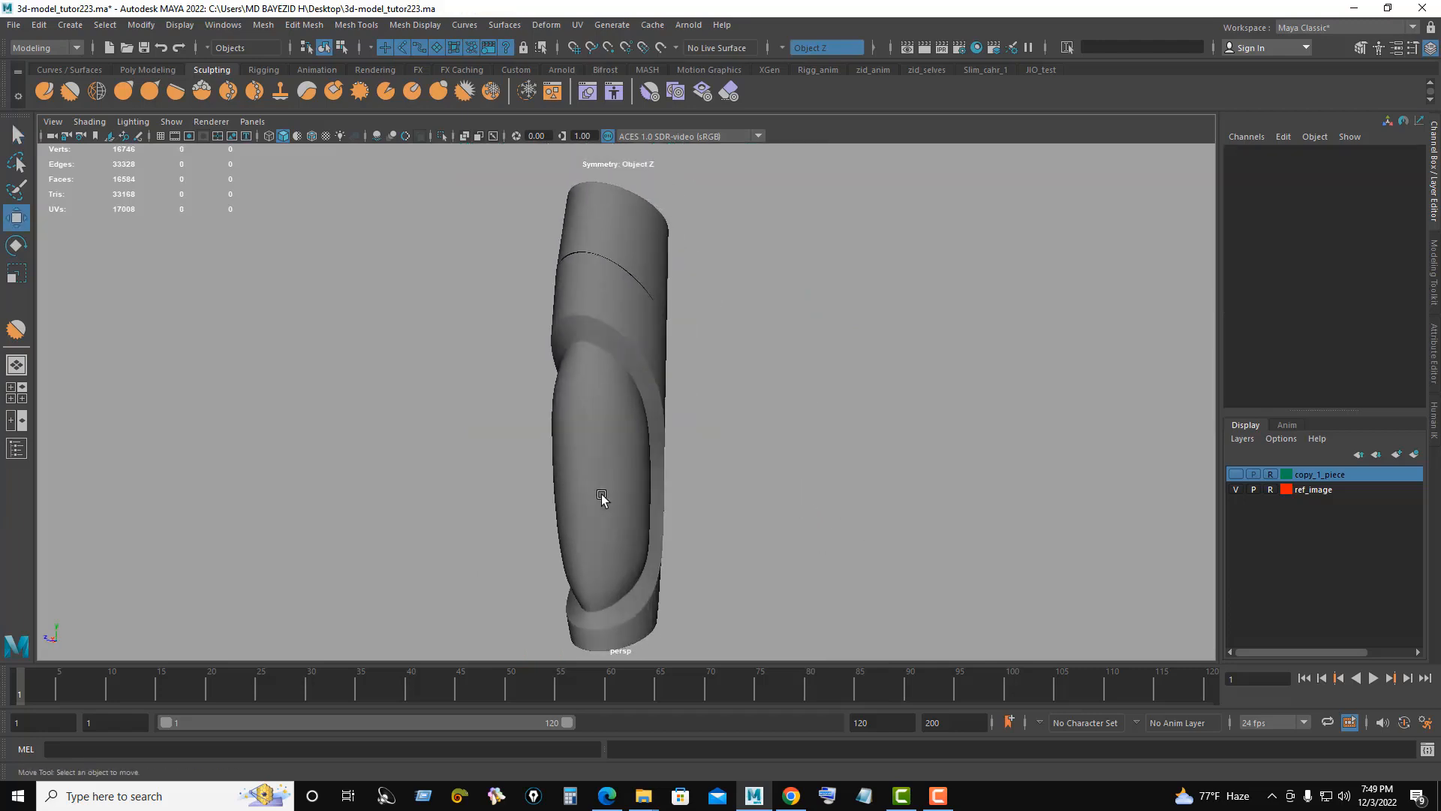
left_click(826, 48)
left_click(800, 55)
left_click_drag(735, 411, 794, 408, "alt")
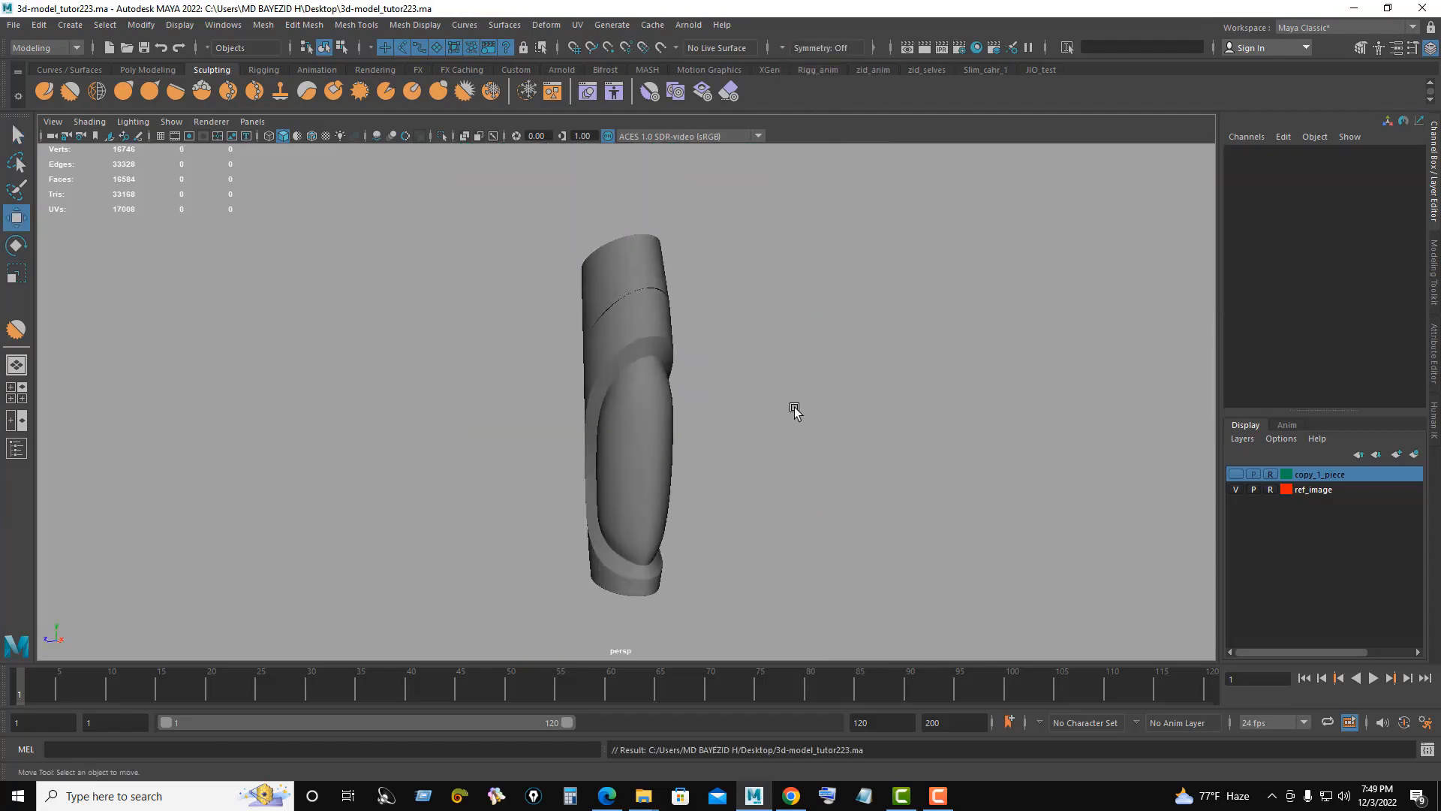
Step: Separate the combined mesh into its individual pieces and keep them in smooth preview
left_click(631, 438)
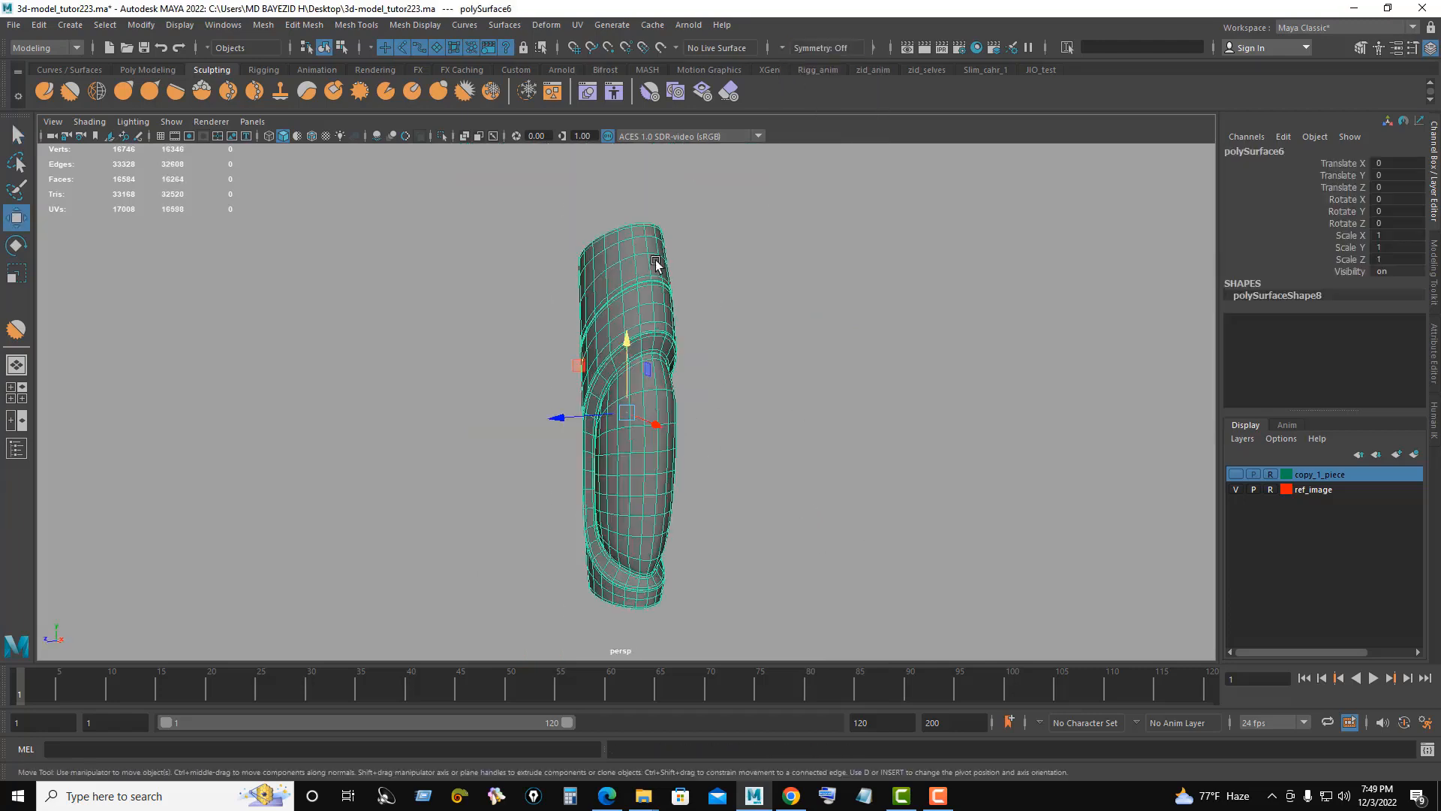
left_click(148, 70)
left_click(541, 92)
key("3")
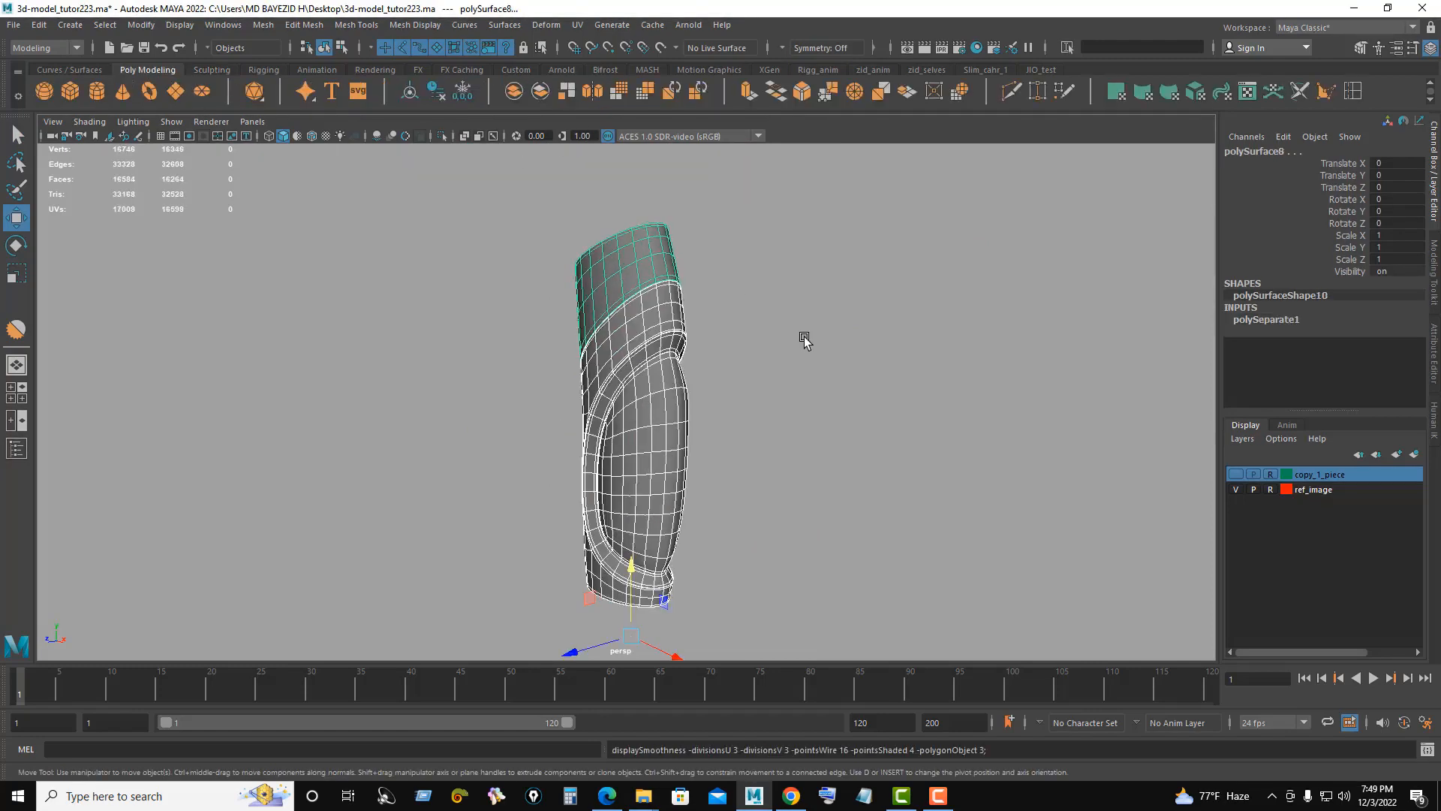
Step: Delete the separated pieces' history, freeze their transformations and center their pivots
left_click(436, 91)
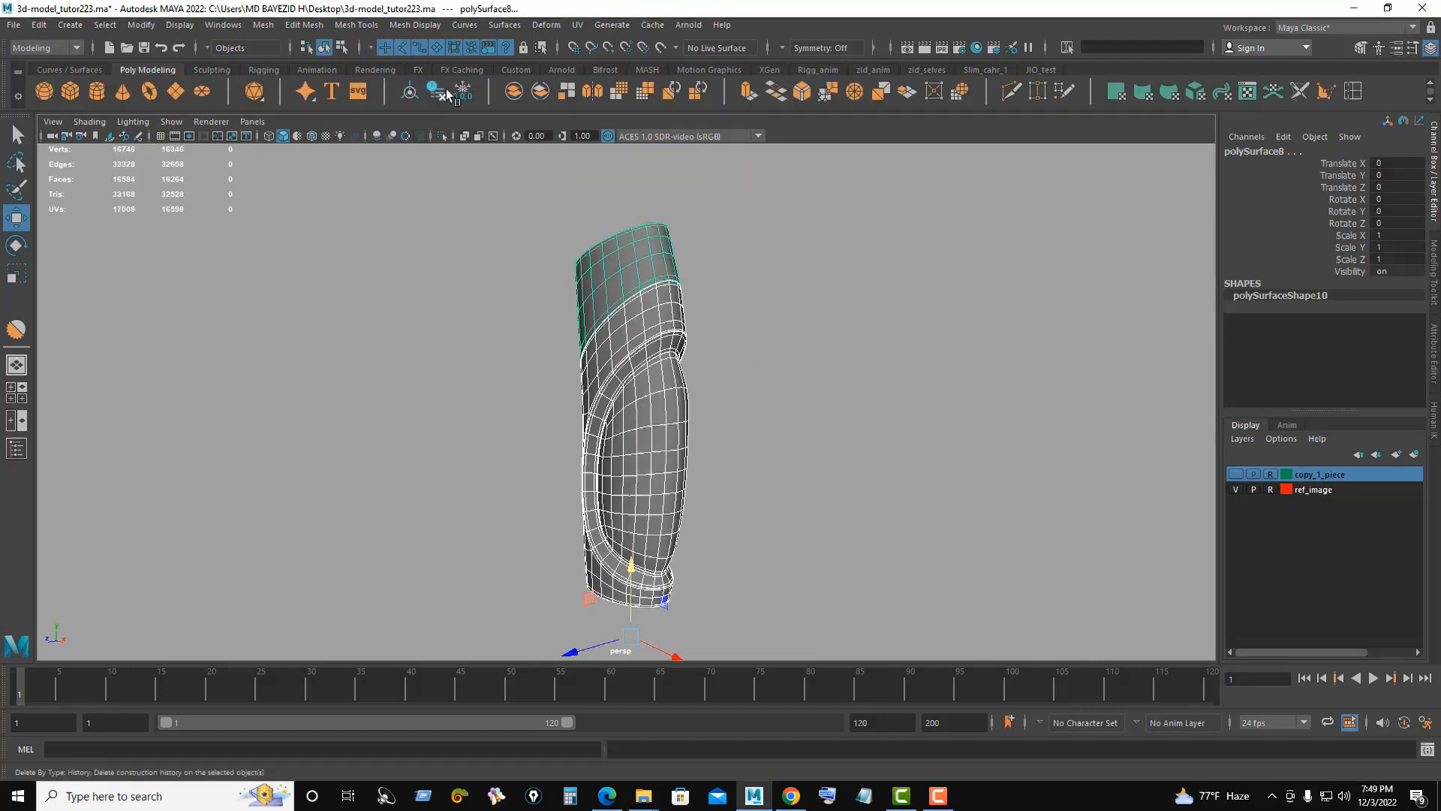
left_click(462, 91)
left_click(408, 93)
left_click(833, 370)
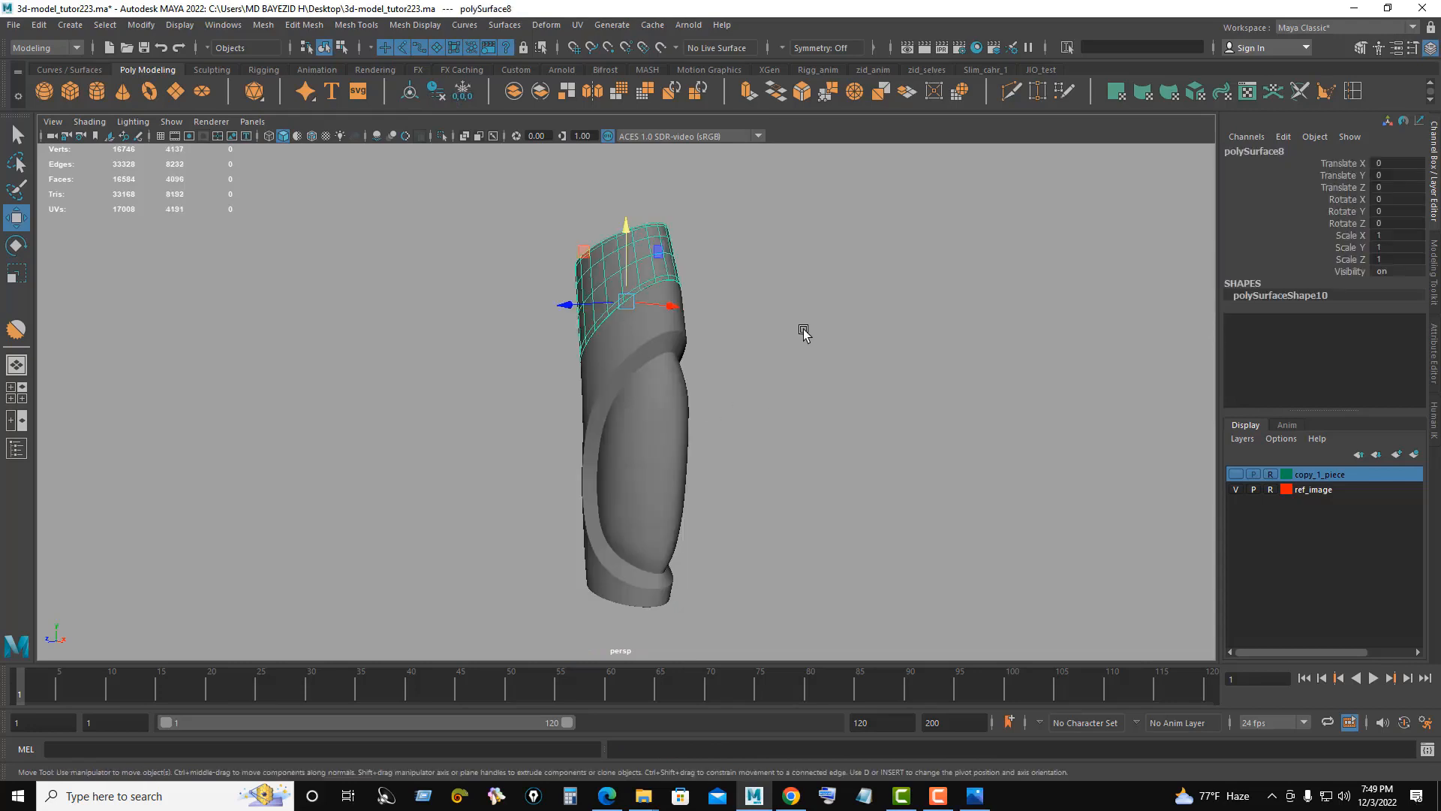
Step: Assign a new Arnold aiStandardSurface material to the upper piece and open its material attributes
right_click_drag(804, 330, 806, 715)
left_click(541, 385)
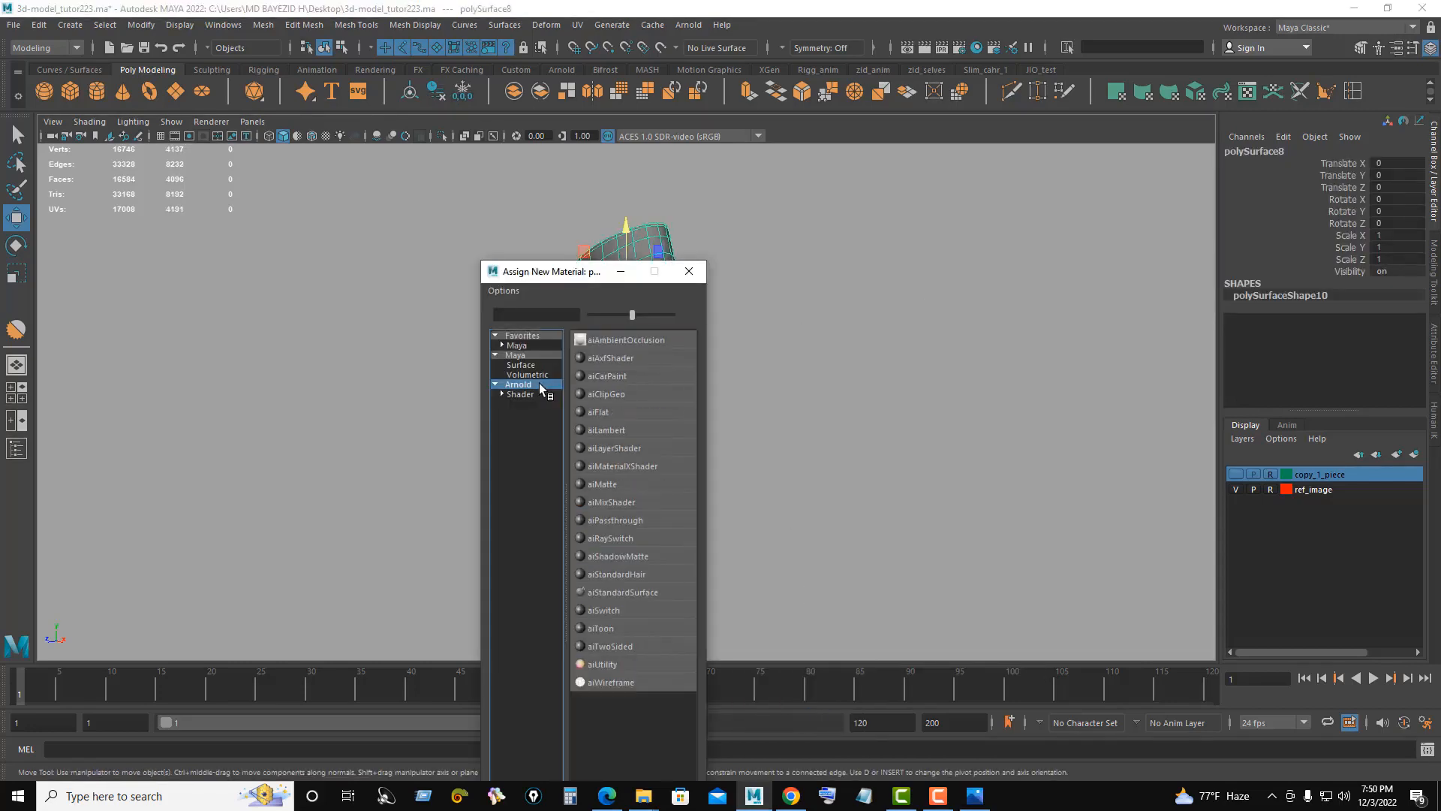
left_click(622, 592)
right_click_drag(807, 314, 807, 681)
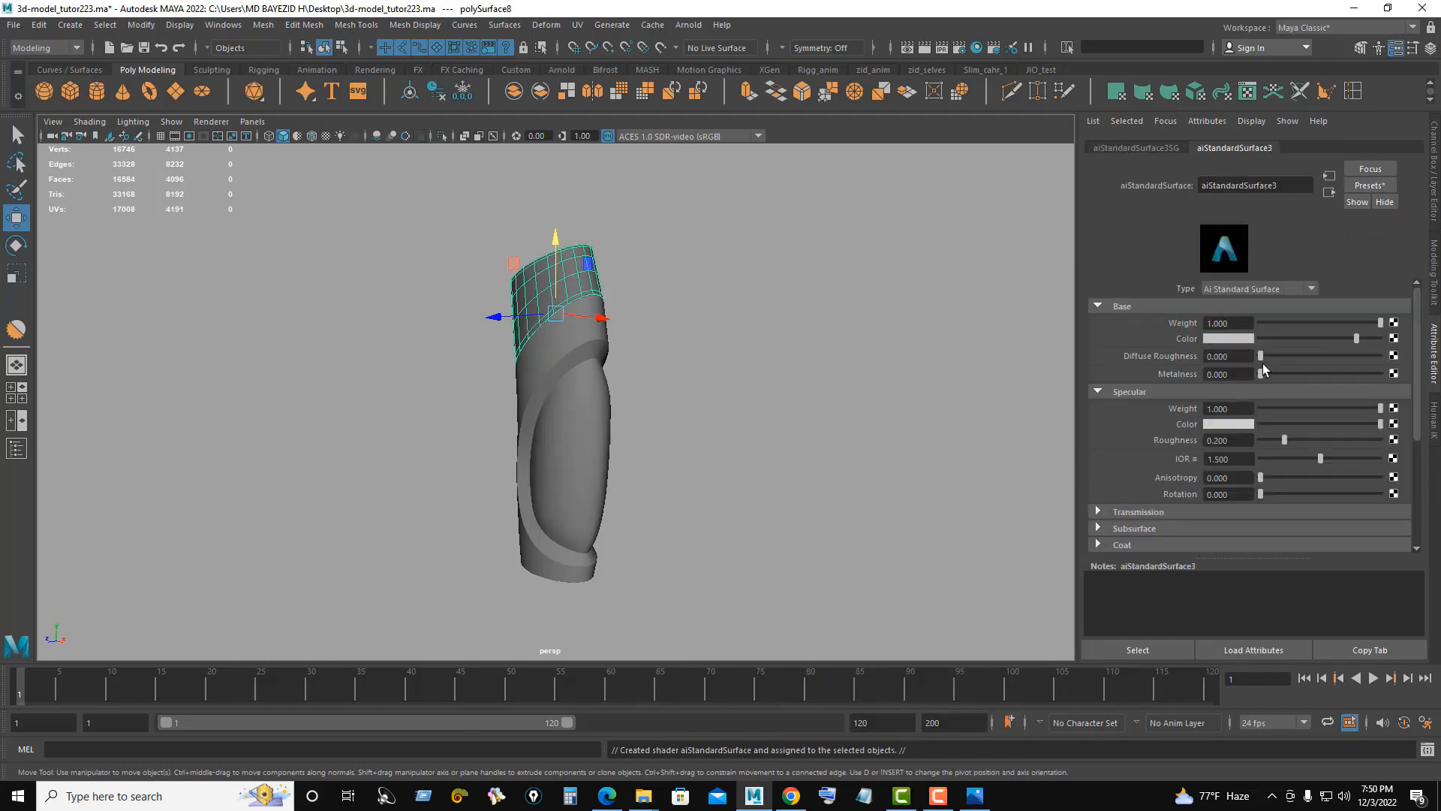
Step: Set the upper piece's base color by sampling the dark scraper head in Screenshot_2.jpg, and set Metalness to 0.550
left_click(974, 796)
left_click_drag(934, 461, 376, 155)
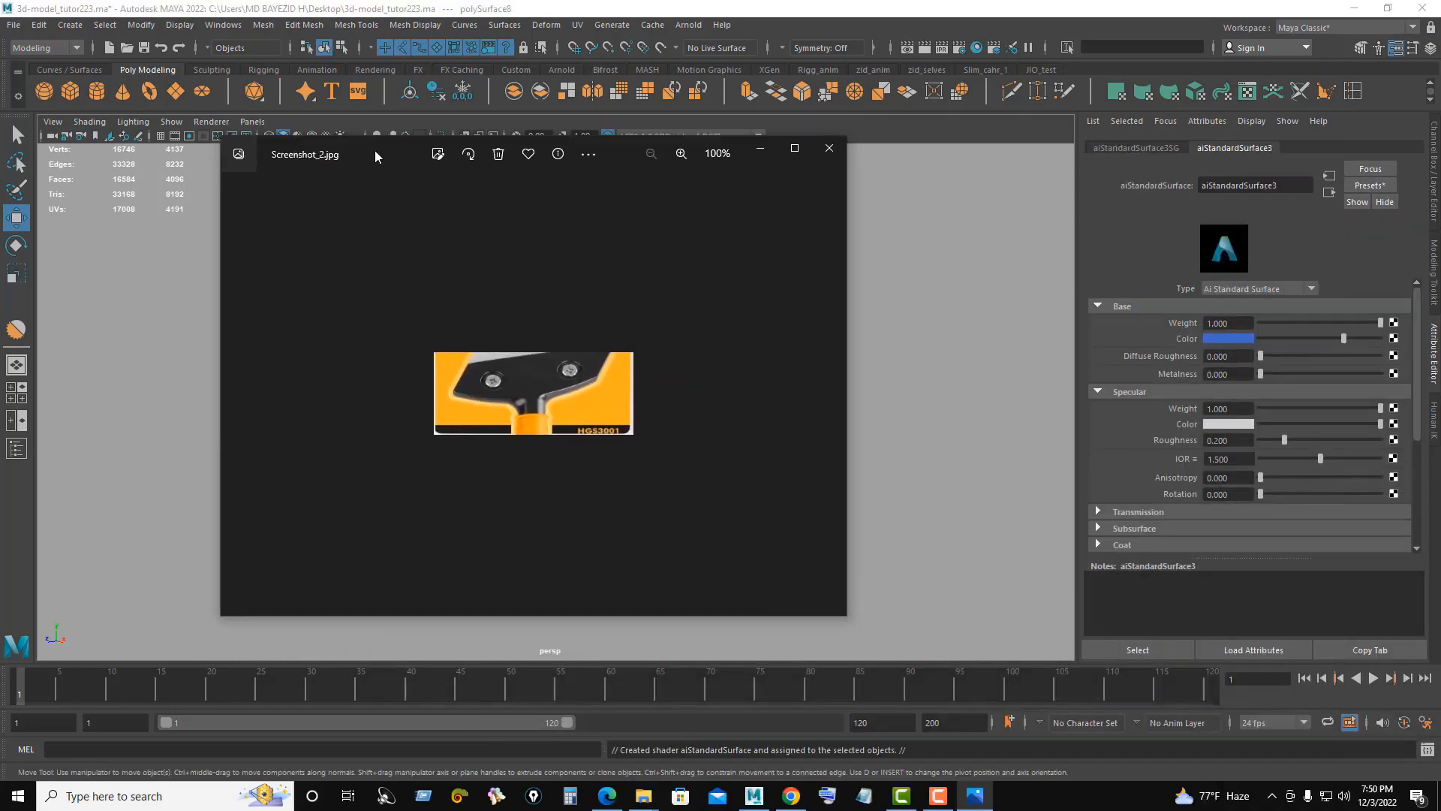
left_click(1183, 340)
left_click(1218, 341)
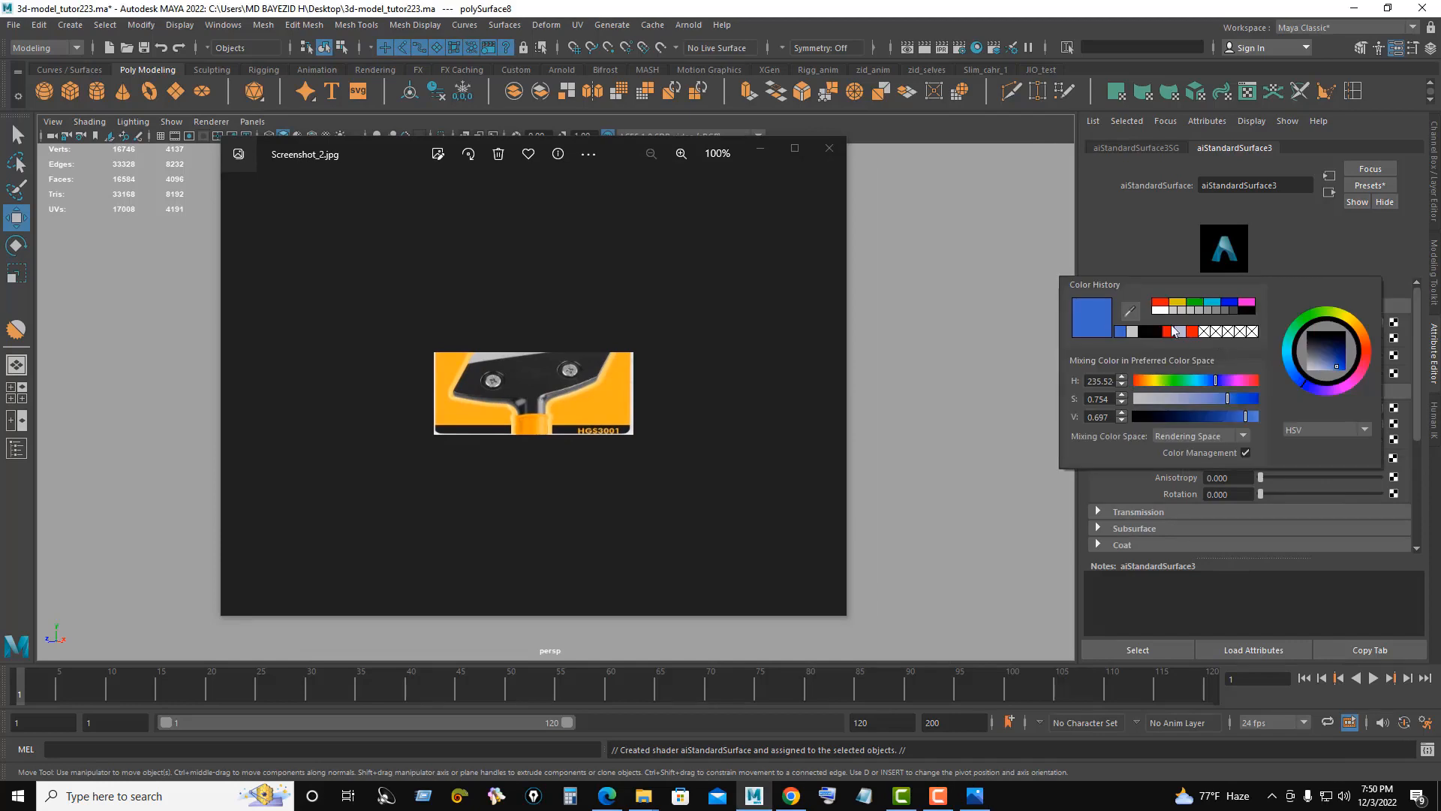
left_click(1131, 313)
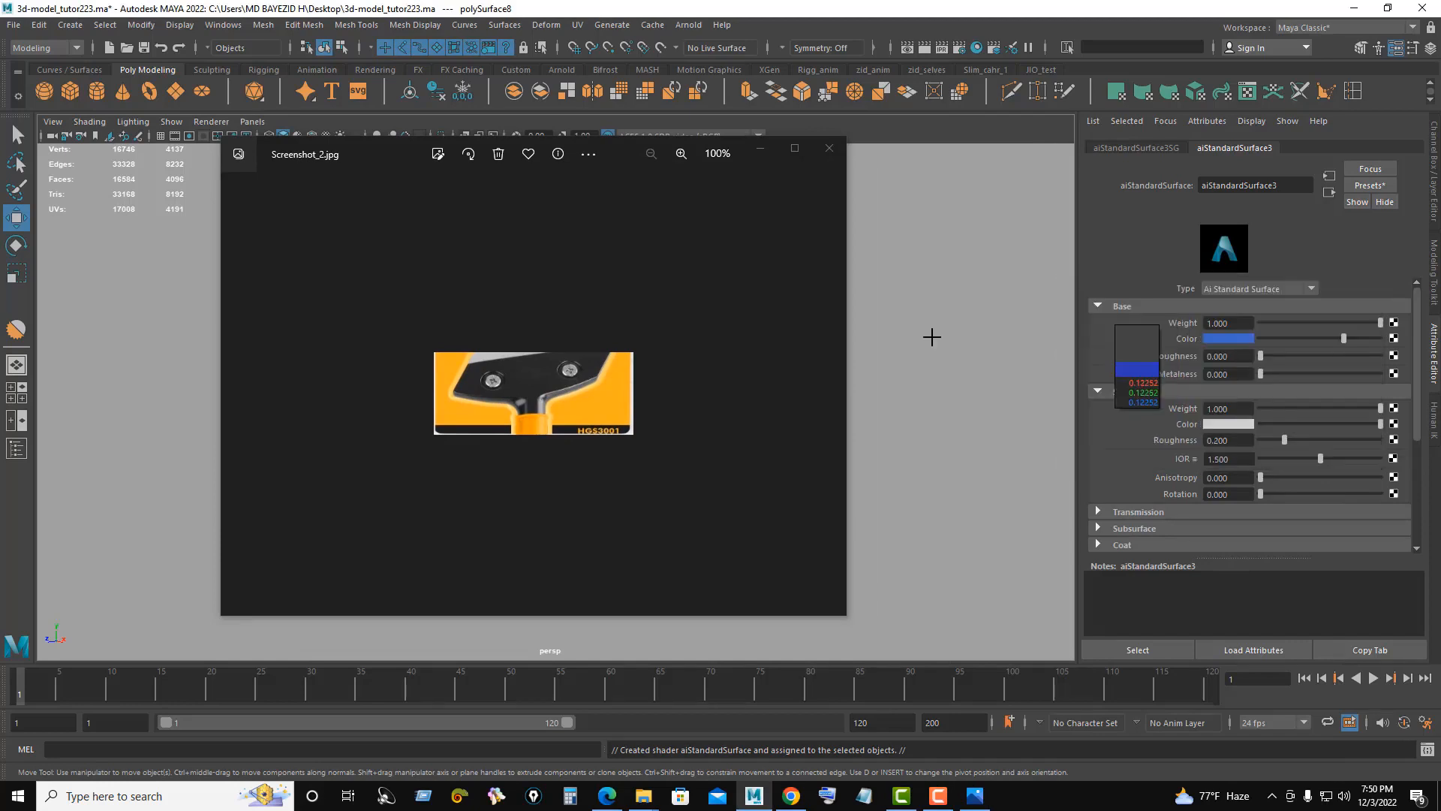
left_click(531, 376)
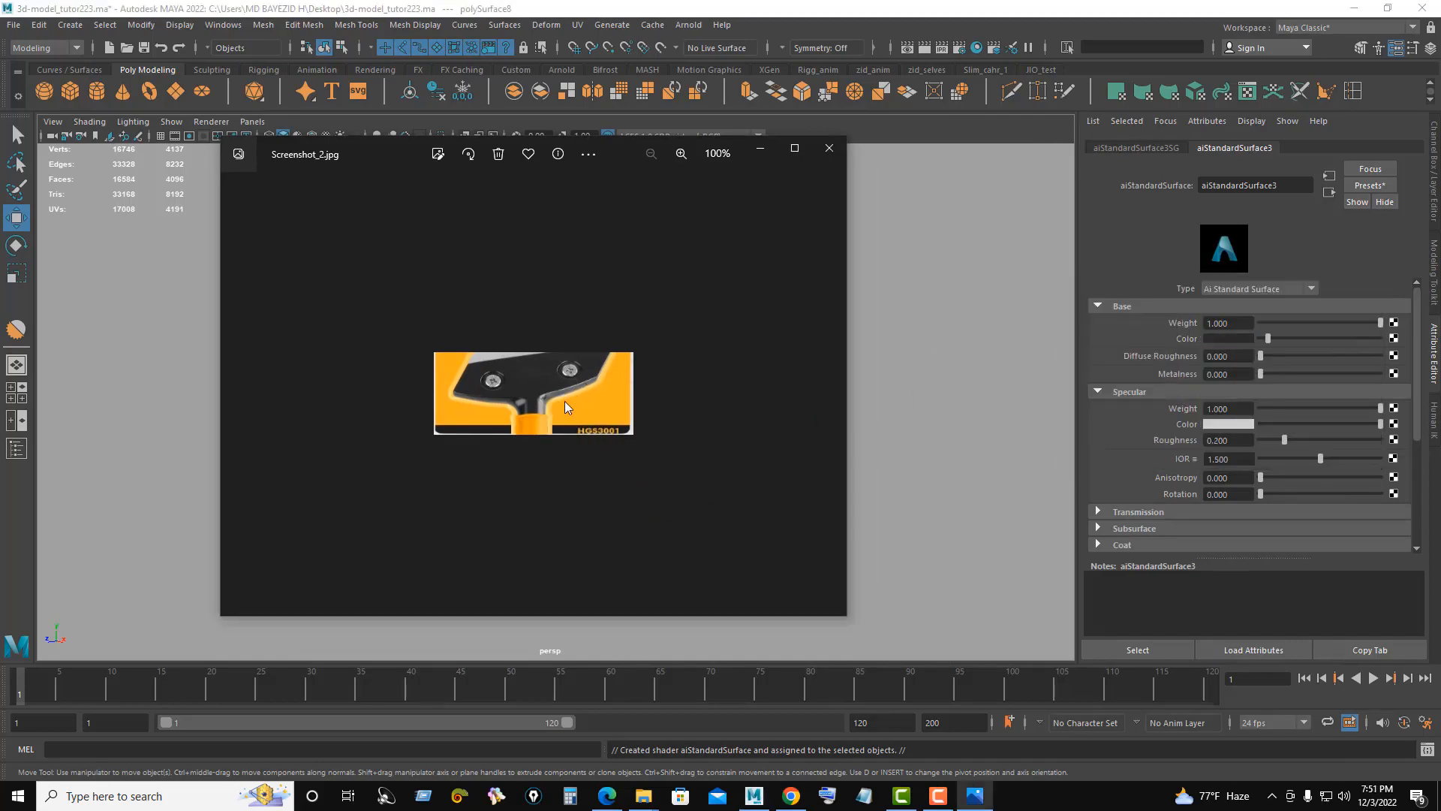
left_click(1262, 375)
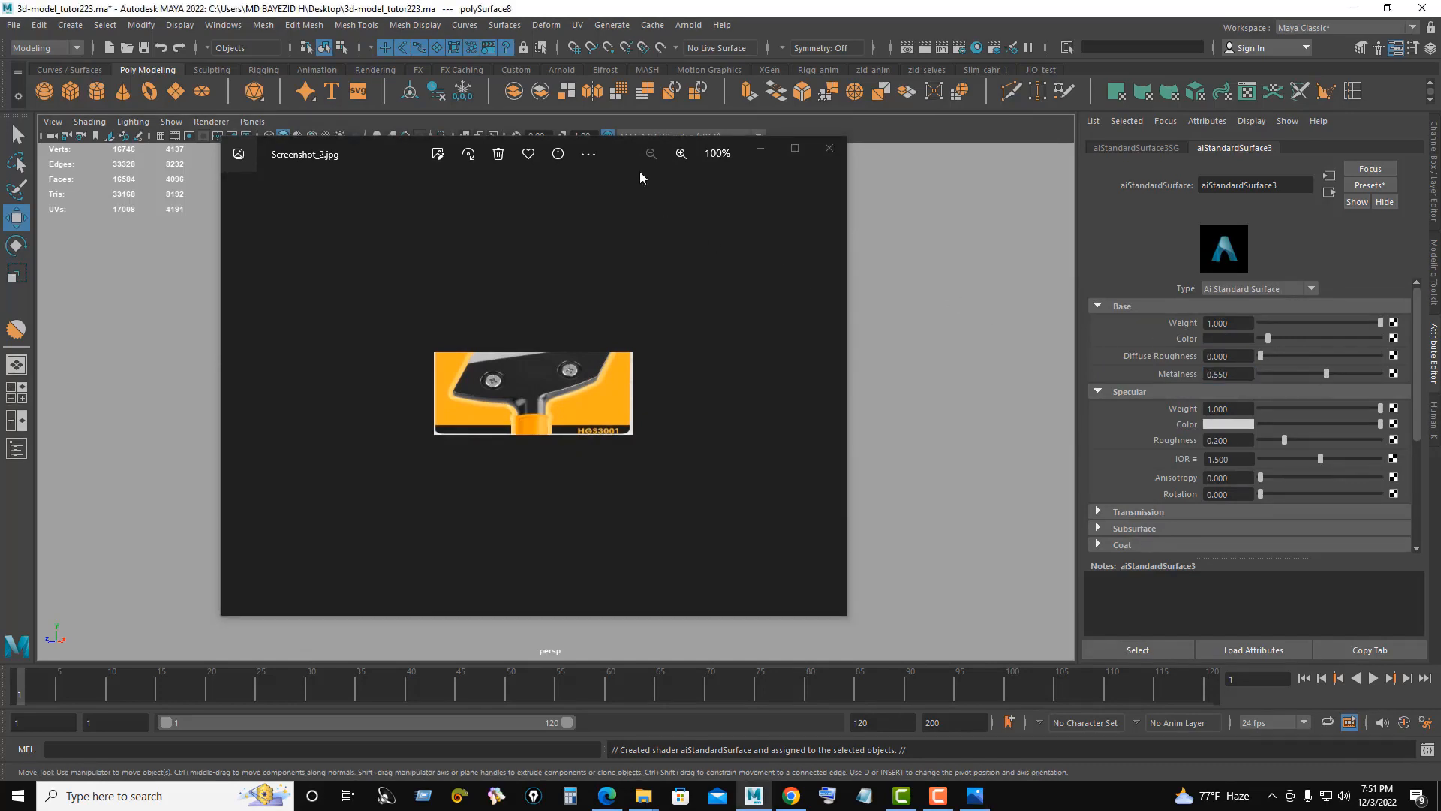
Step: Move the reference image aside, select the main body and assign it a new Arnold aiStandardSurface material
left_click_drag(627, 144, 1084, 171)
left_click(579, 402)
right_click_drag(403, 355, 395, 745)
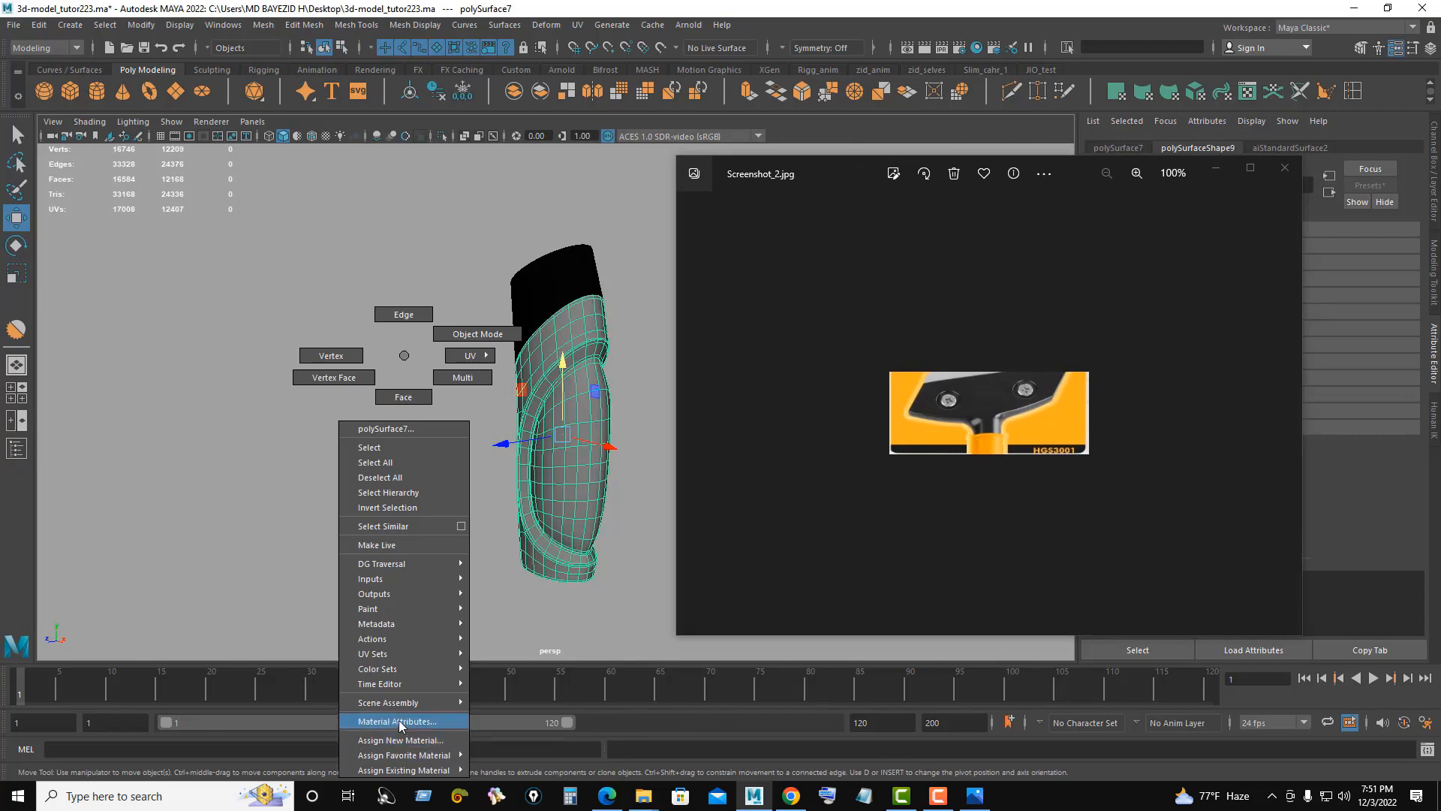
left_click(398, 740)
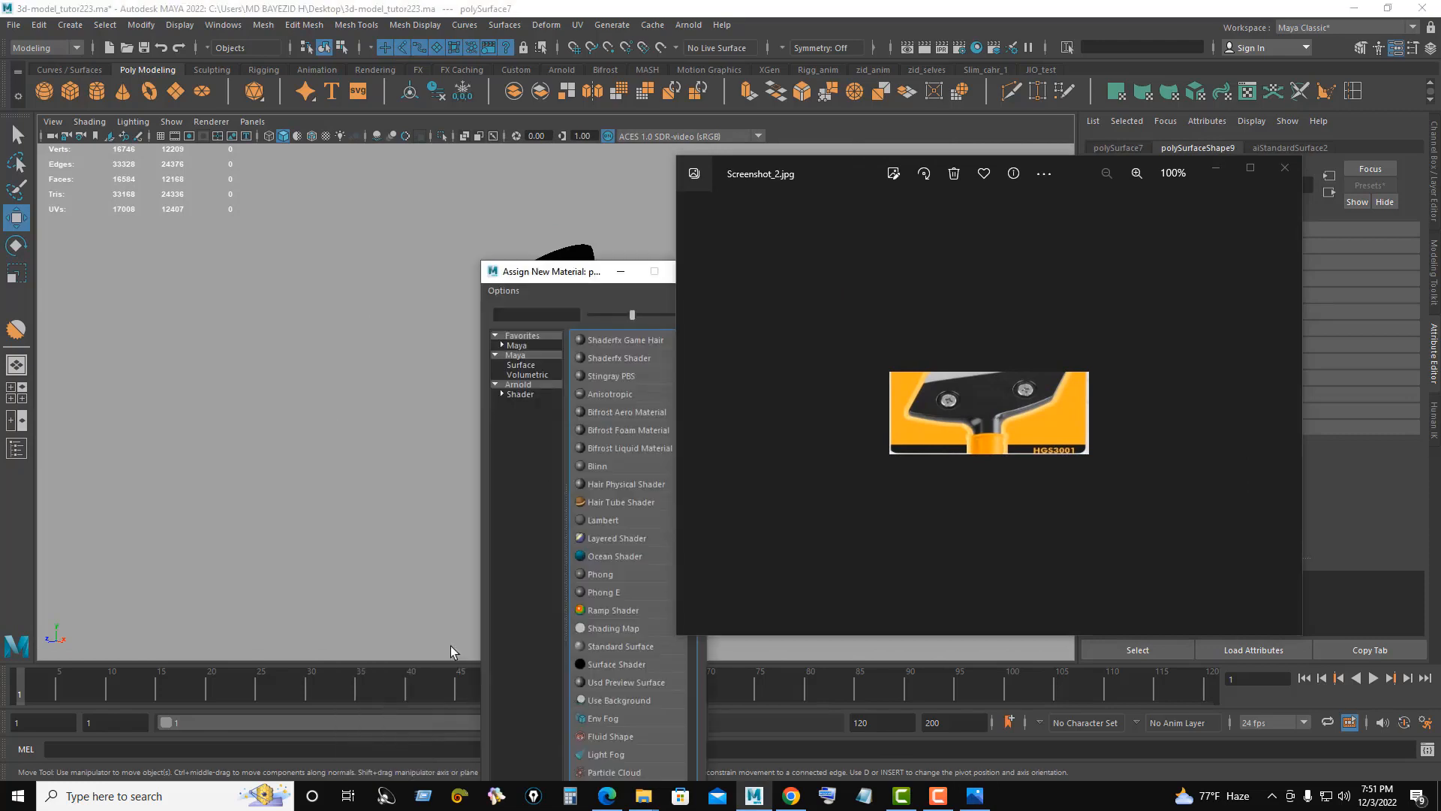
left_click(525, 385)
left_click_drag(582, 262, 392, 239)
left_click(406, 569)
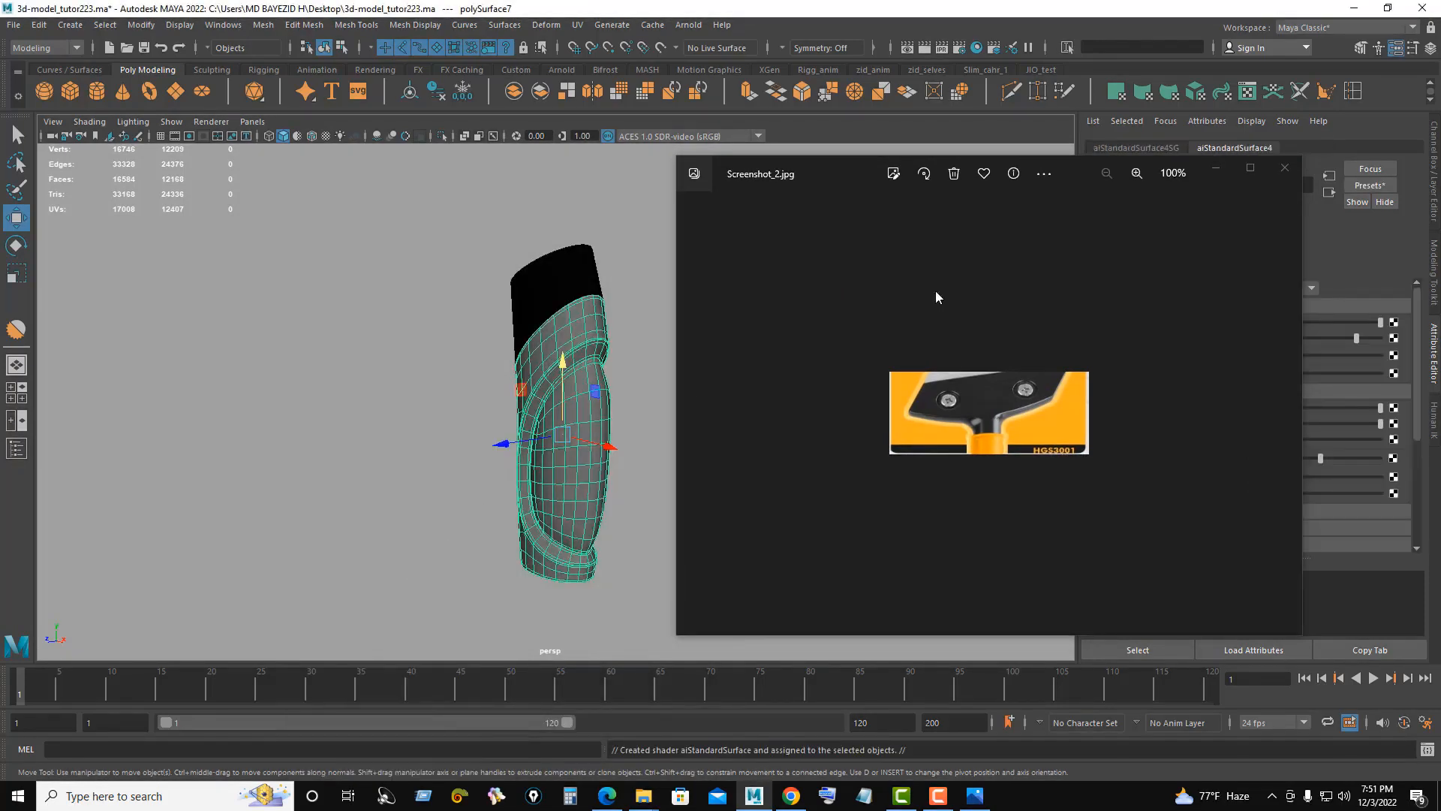
Step: Set the main body's base color by sampling the reference image's orange, set Metalness to 0.550, then minimize the image and deselect
left_click_drag(1074, 174, 736, 169)
left_click(1229, 338)
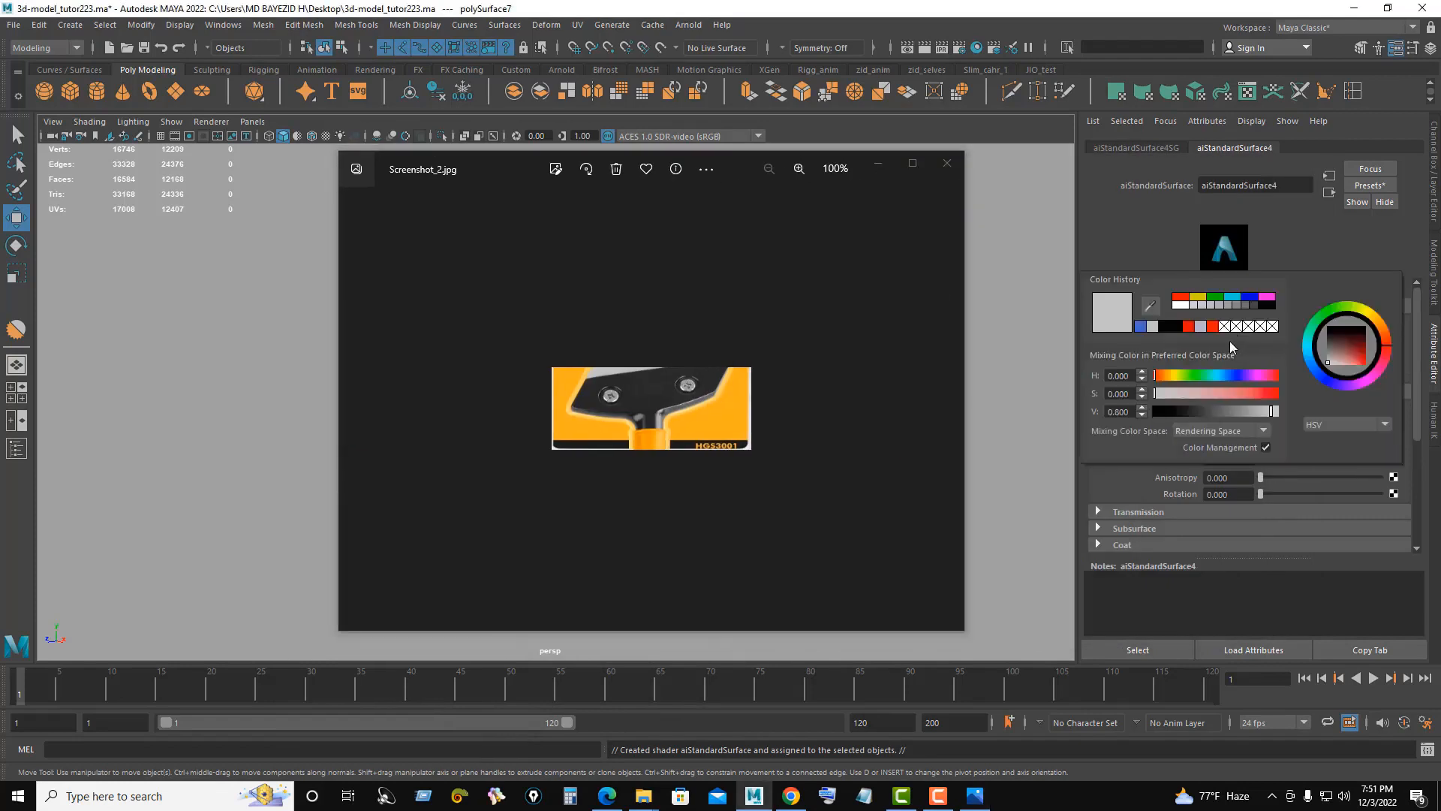
left_click(1216, 339)
left_click(1128, 309)
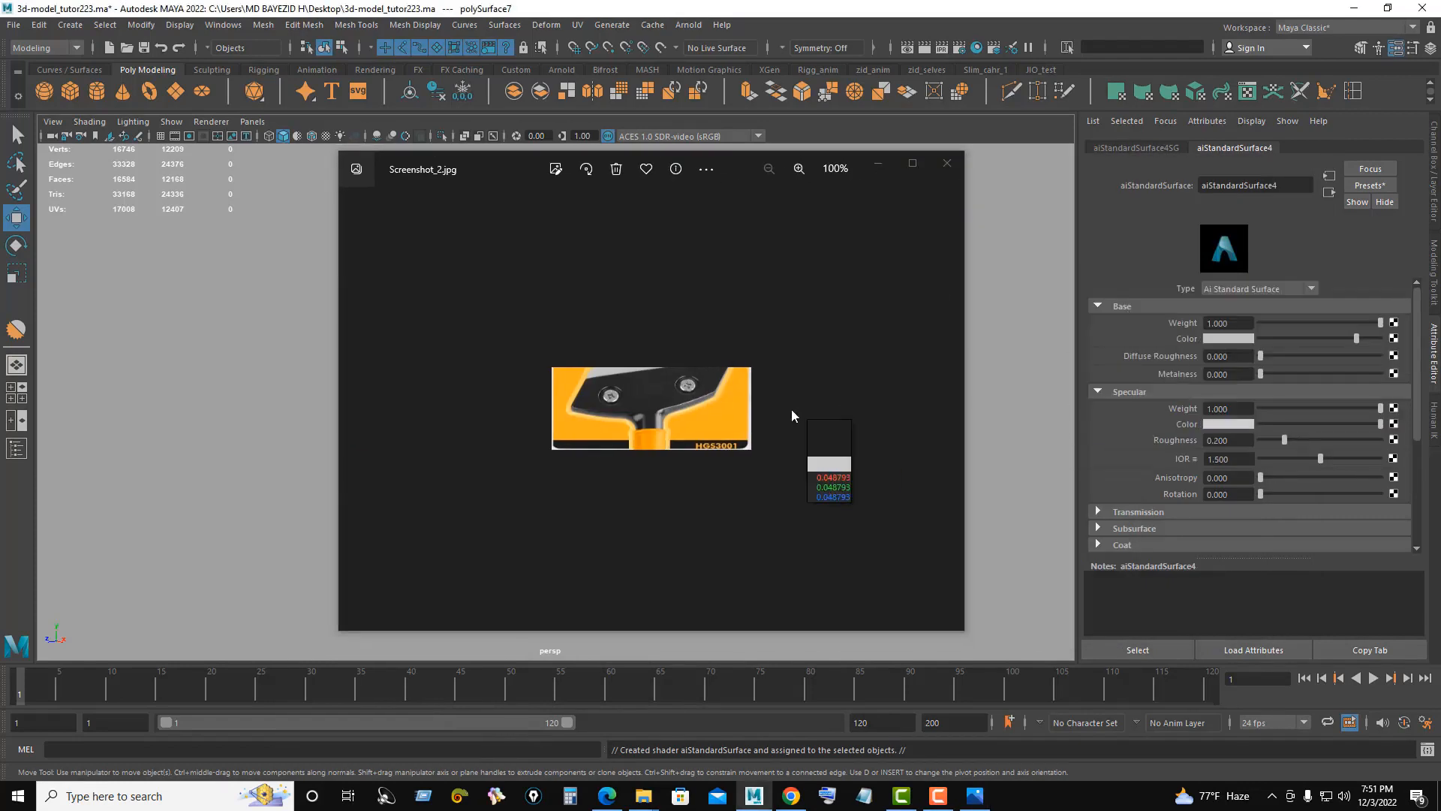
left_click(704, 418)
left_click(1291, 374)
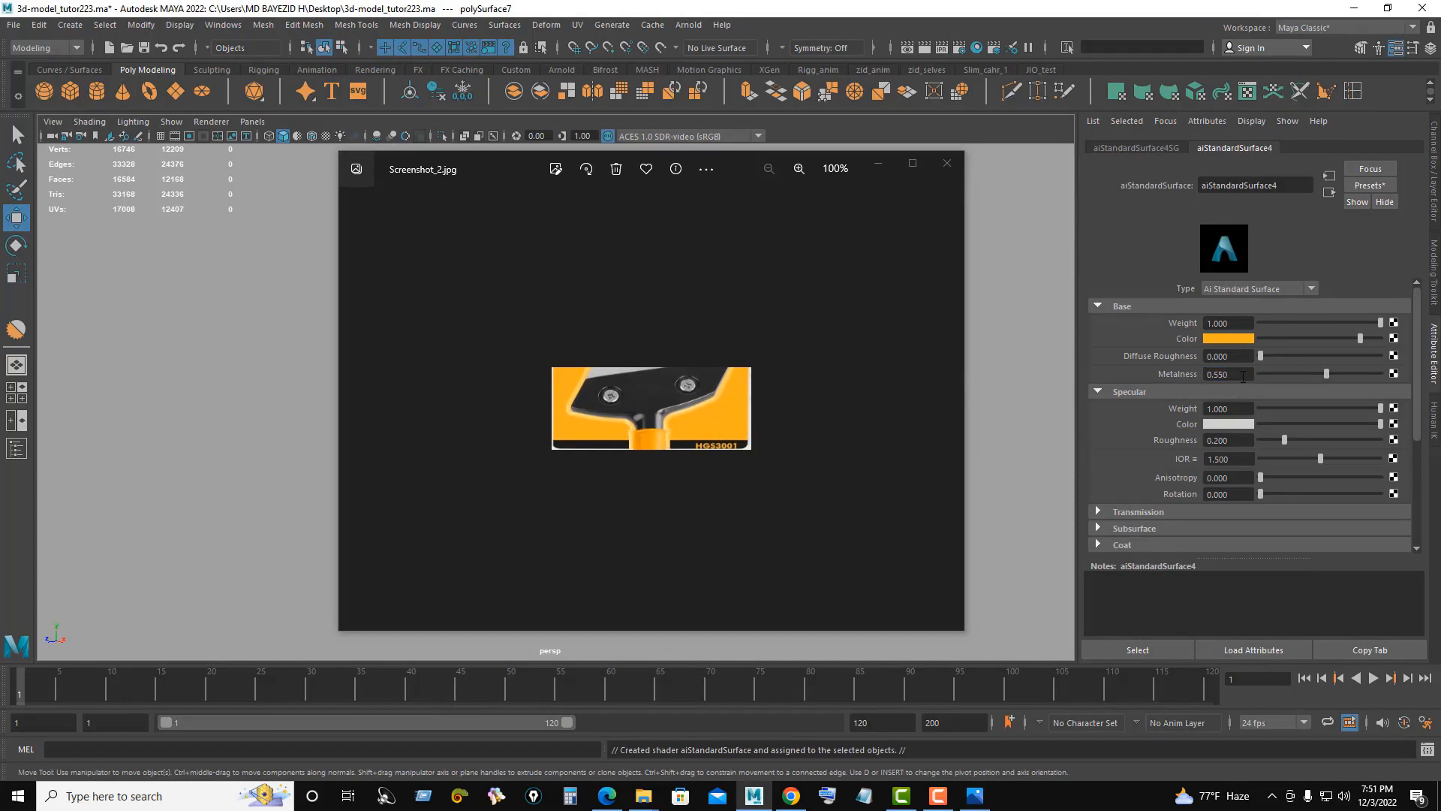
left_click(879, 165)
left_click(708, 364)
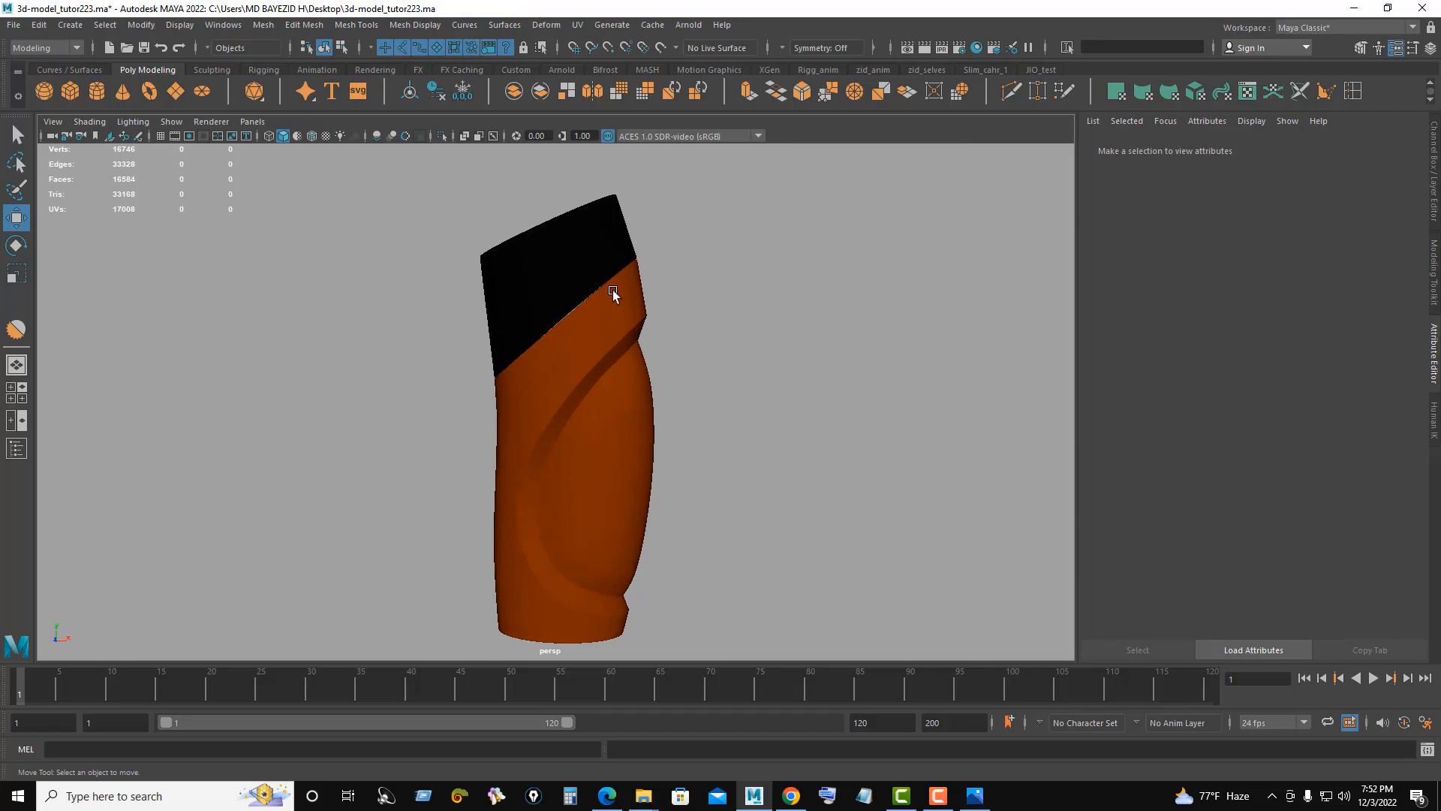
Step: Add an Arnold SkyDome light and connect a File texture to its color
left_click(688, 25)
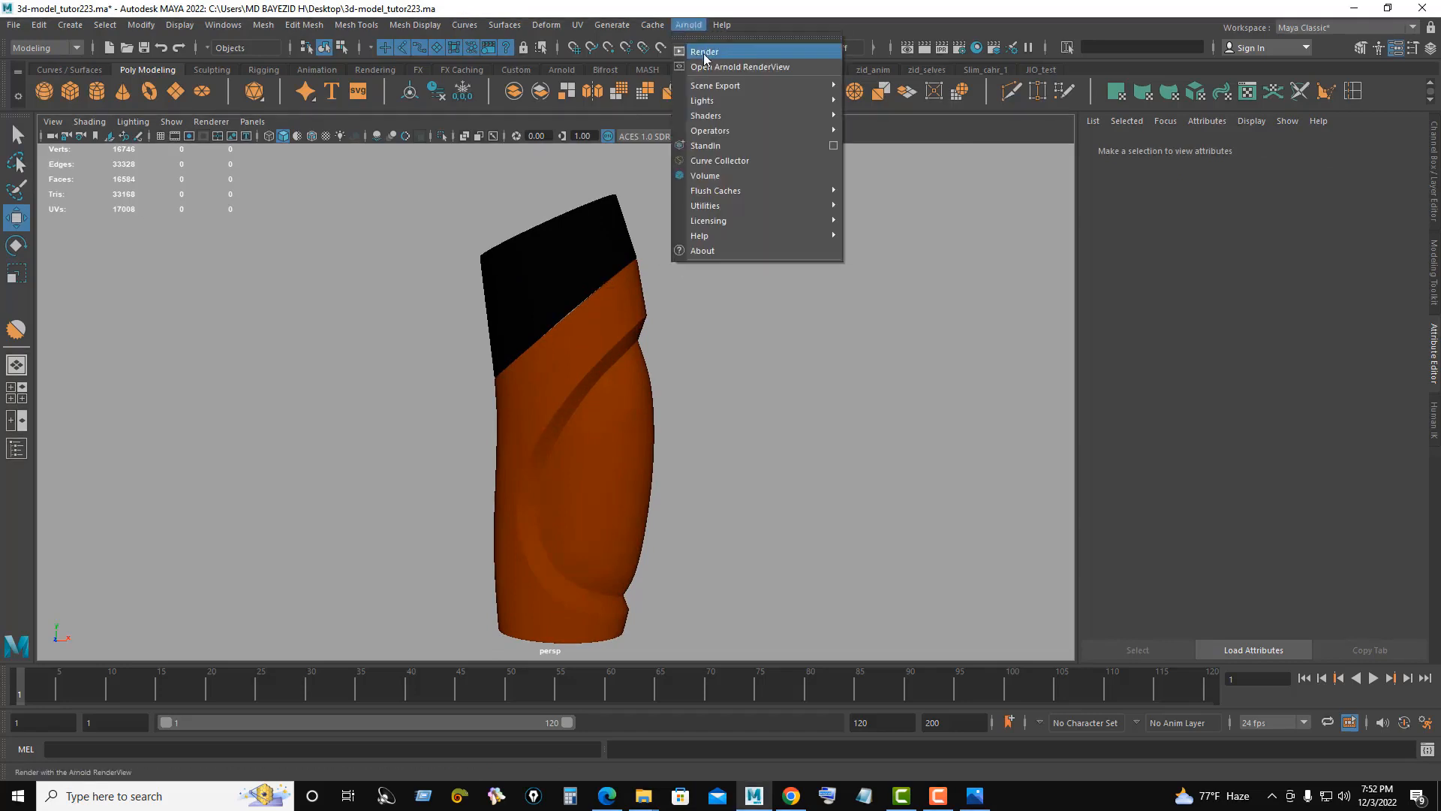
left_click(900, 145)
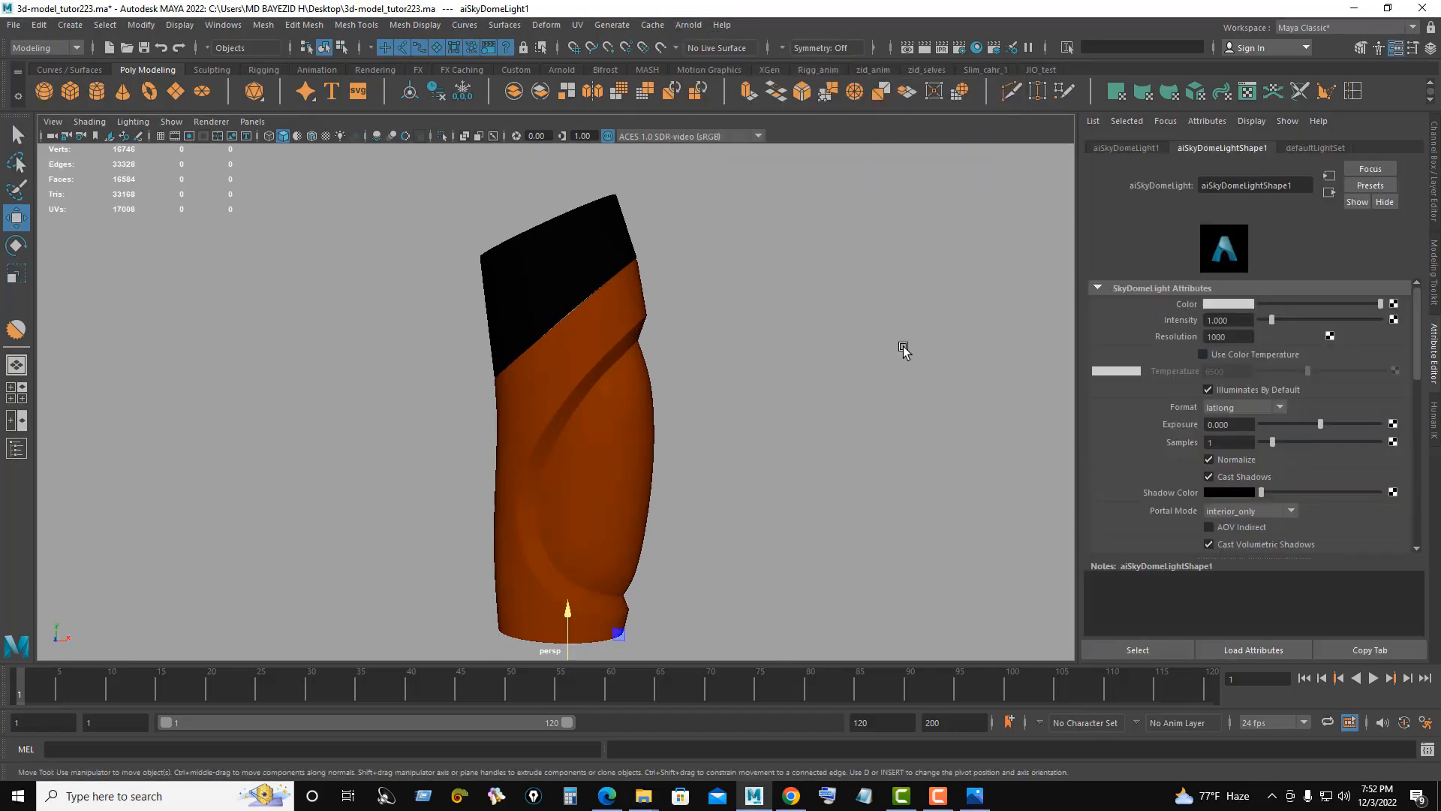
left_click(1393, 305)
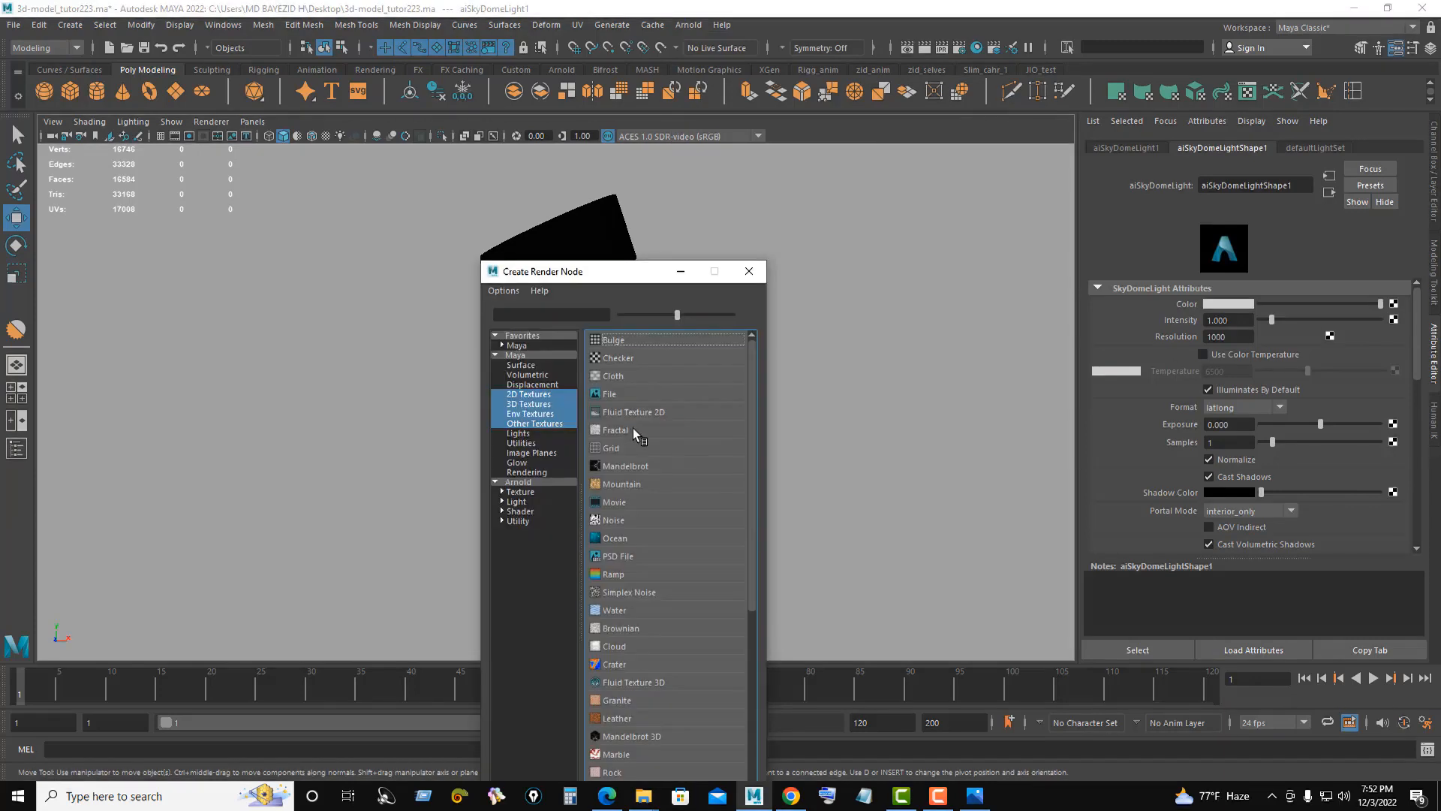
left_click(619, 394)
Step: Load pond_bridge_night_4k.exr from the D:\MAYA\TEXTURE AND LIGHT\29-09-2022 folder into the SkyDome's File texture and display the scene with all lights
left_click(1396, 352)
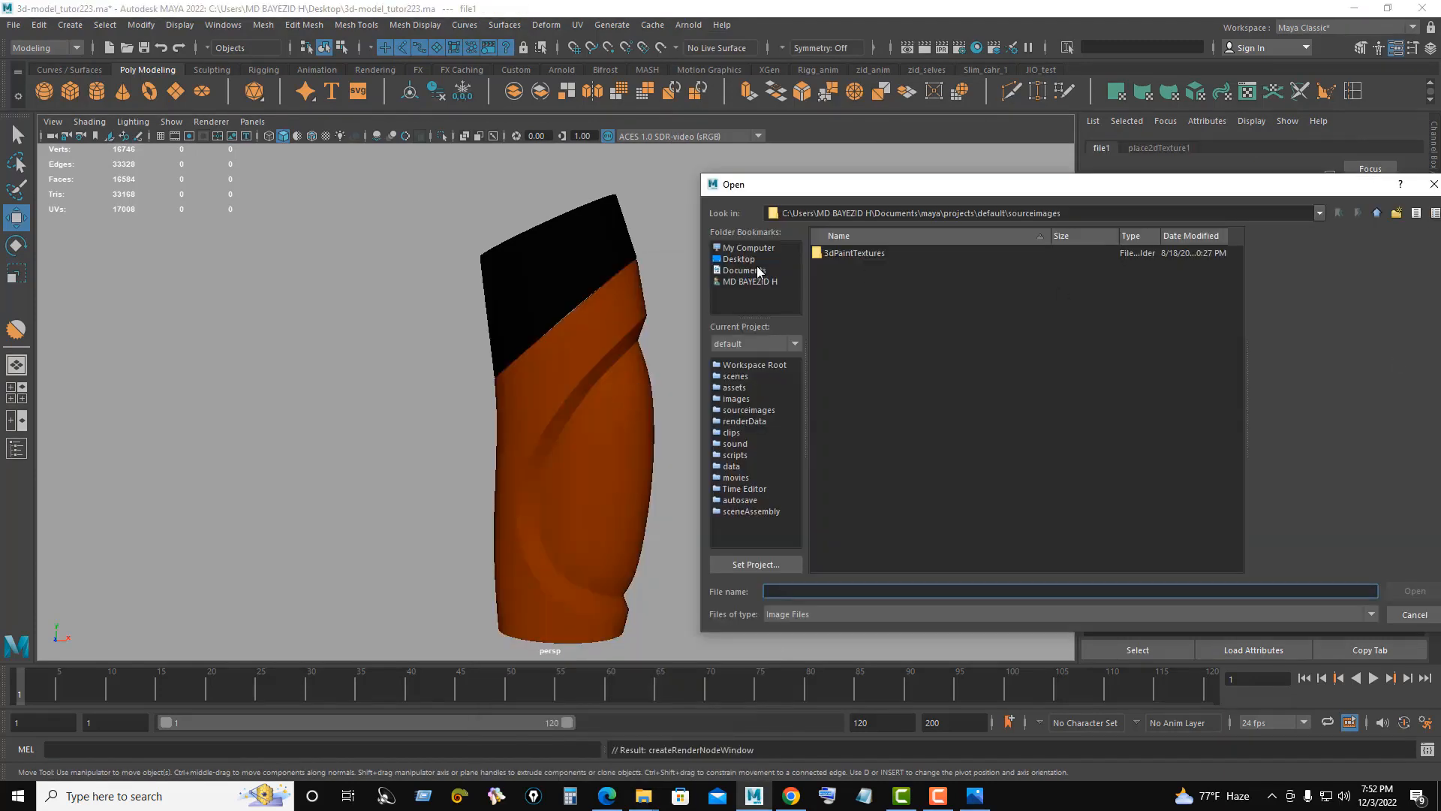
left_click(749, 248)
double_click(887, 272)
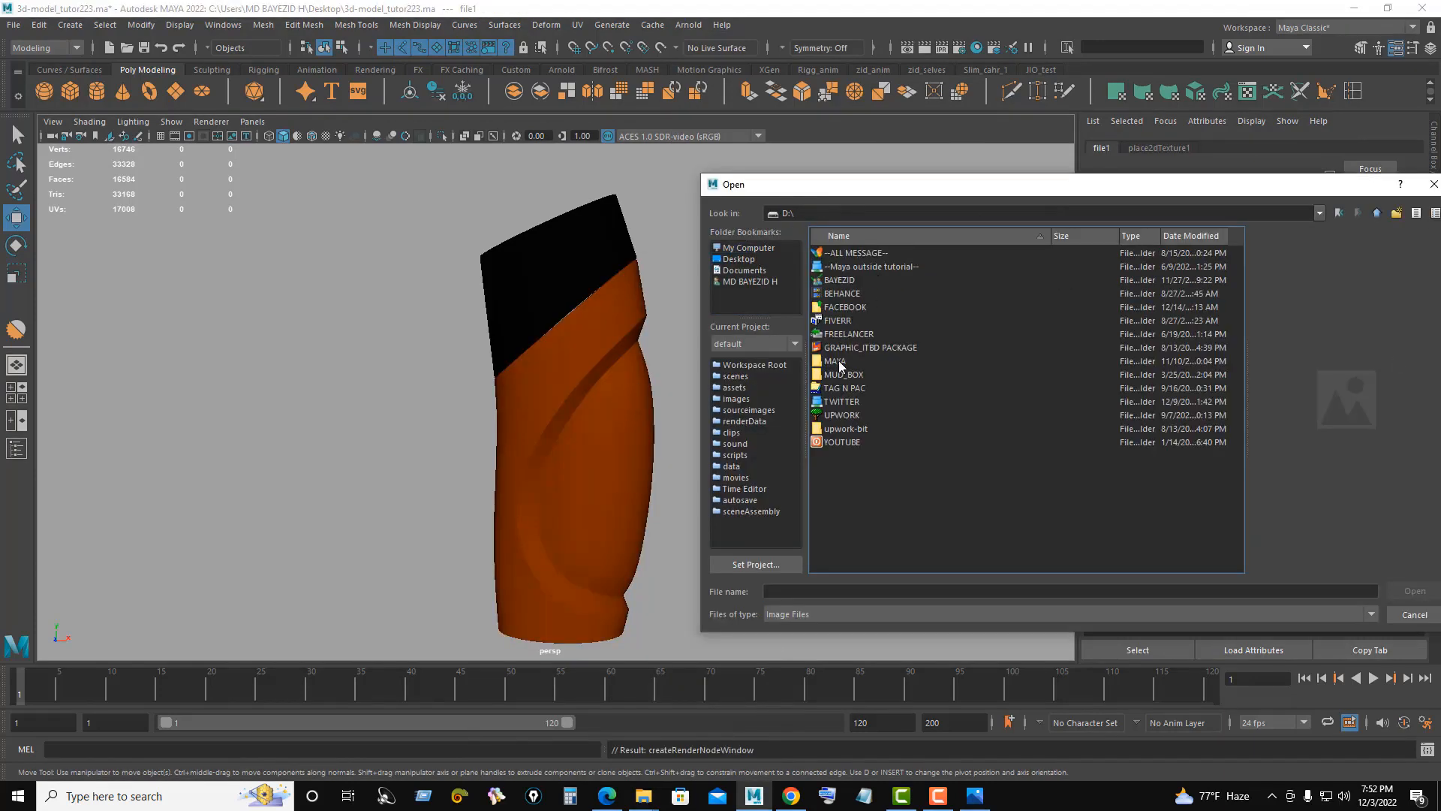
double_click(853, 374)
double_click(854, 263)
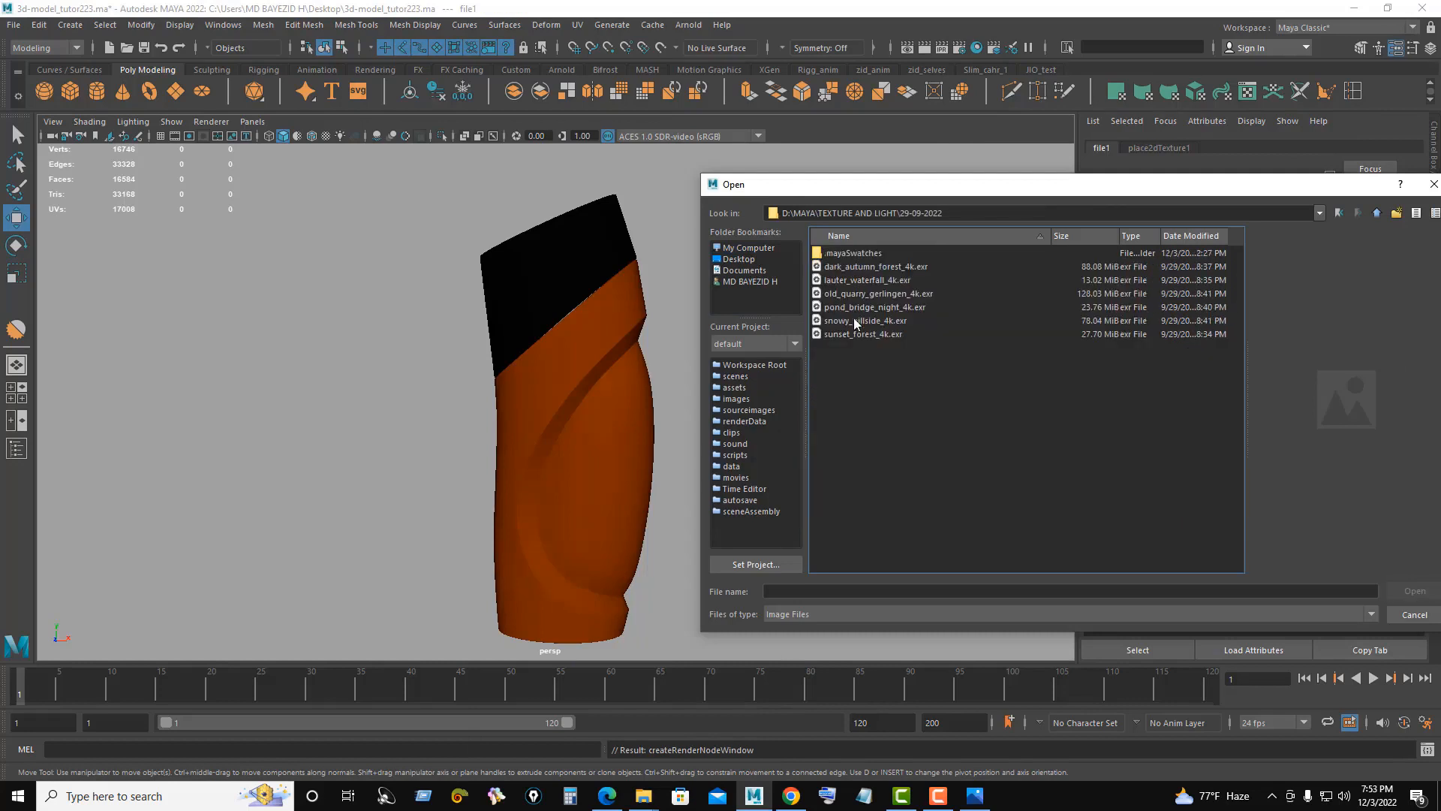
left_click(875, 307)
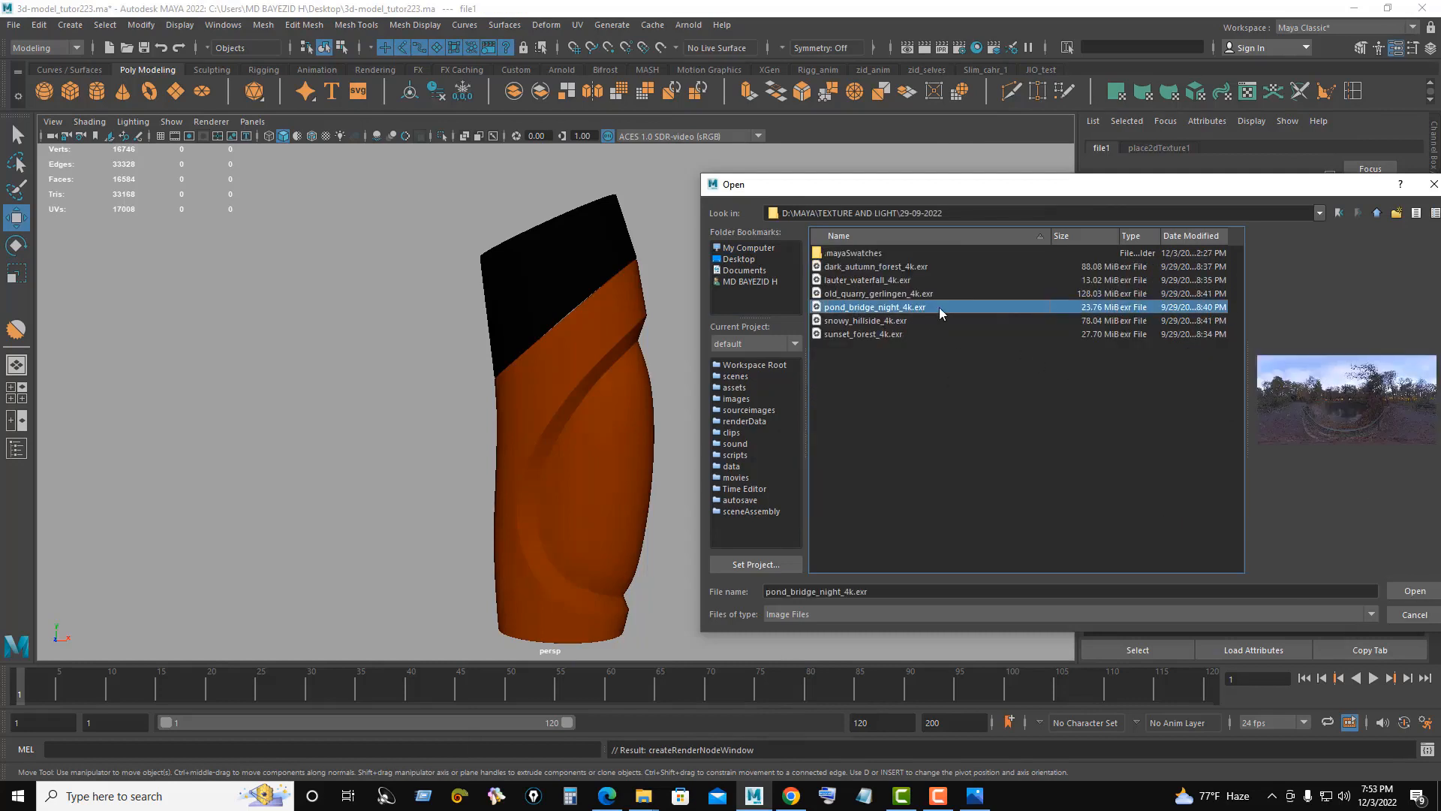
left_click(1398, 590)
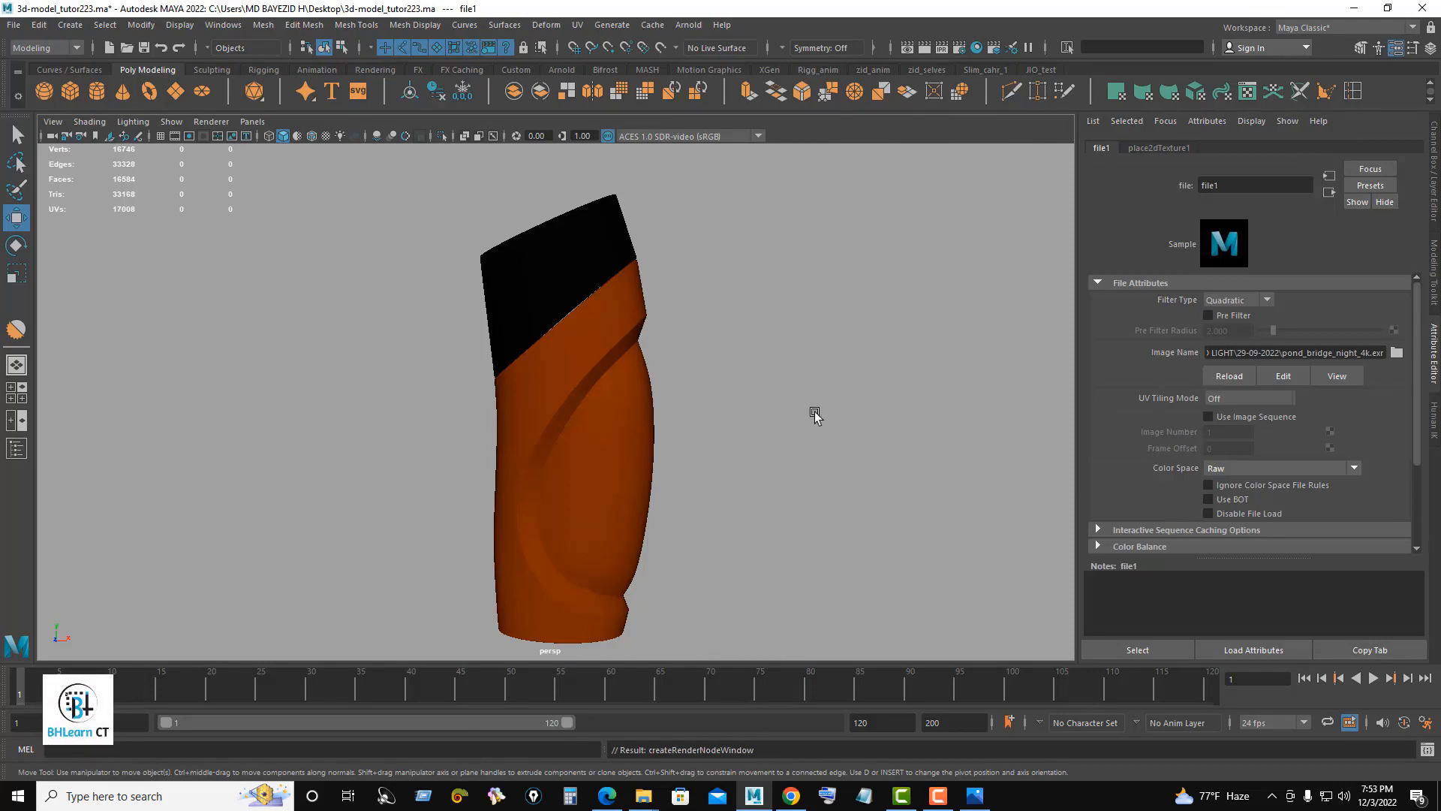
key("7")
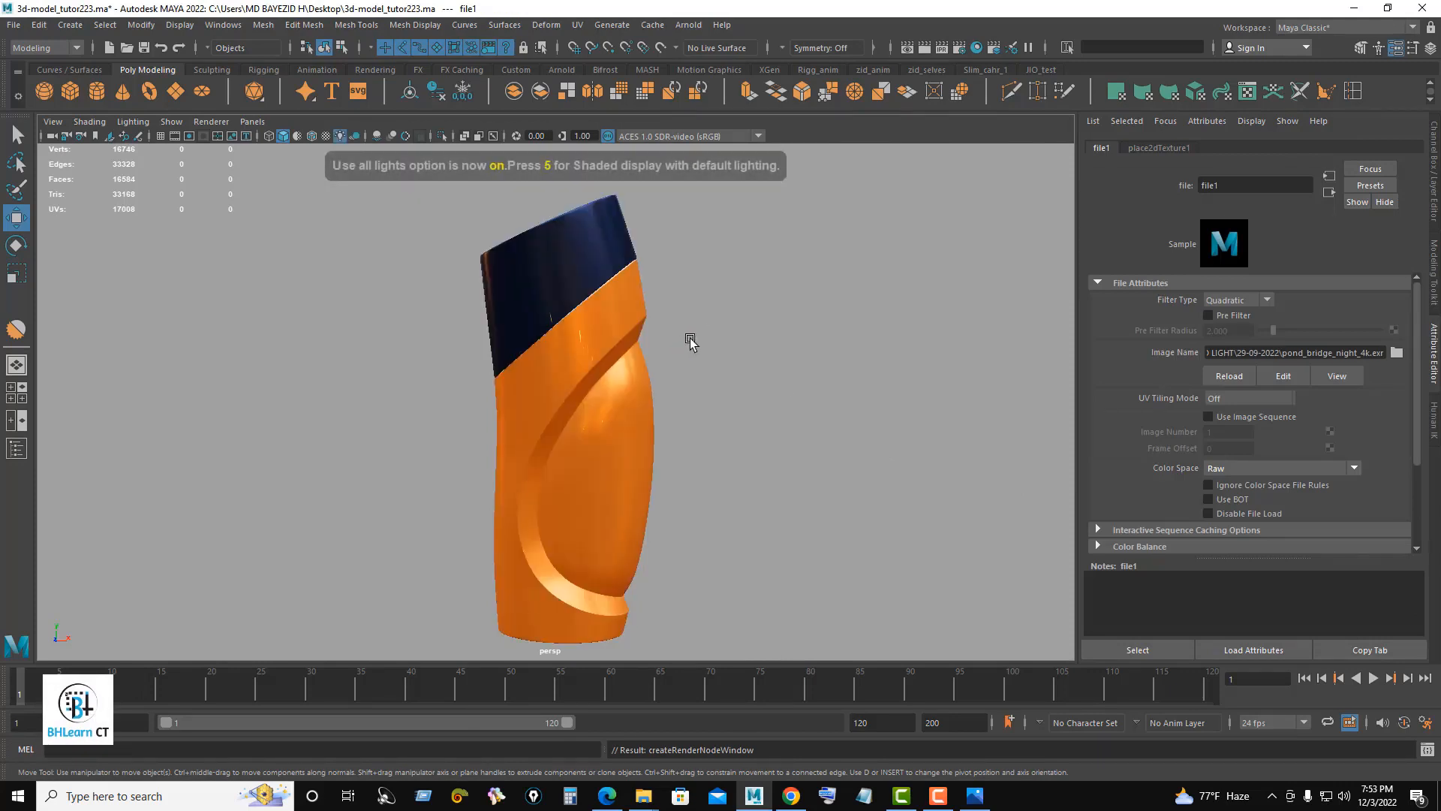
Step: Soften the orange main body's material by setting its Metalness to 0.350 and its specular Roughness to 0.570
left_click_drag(691, 343, 538, 405, "alt")
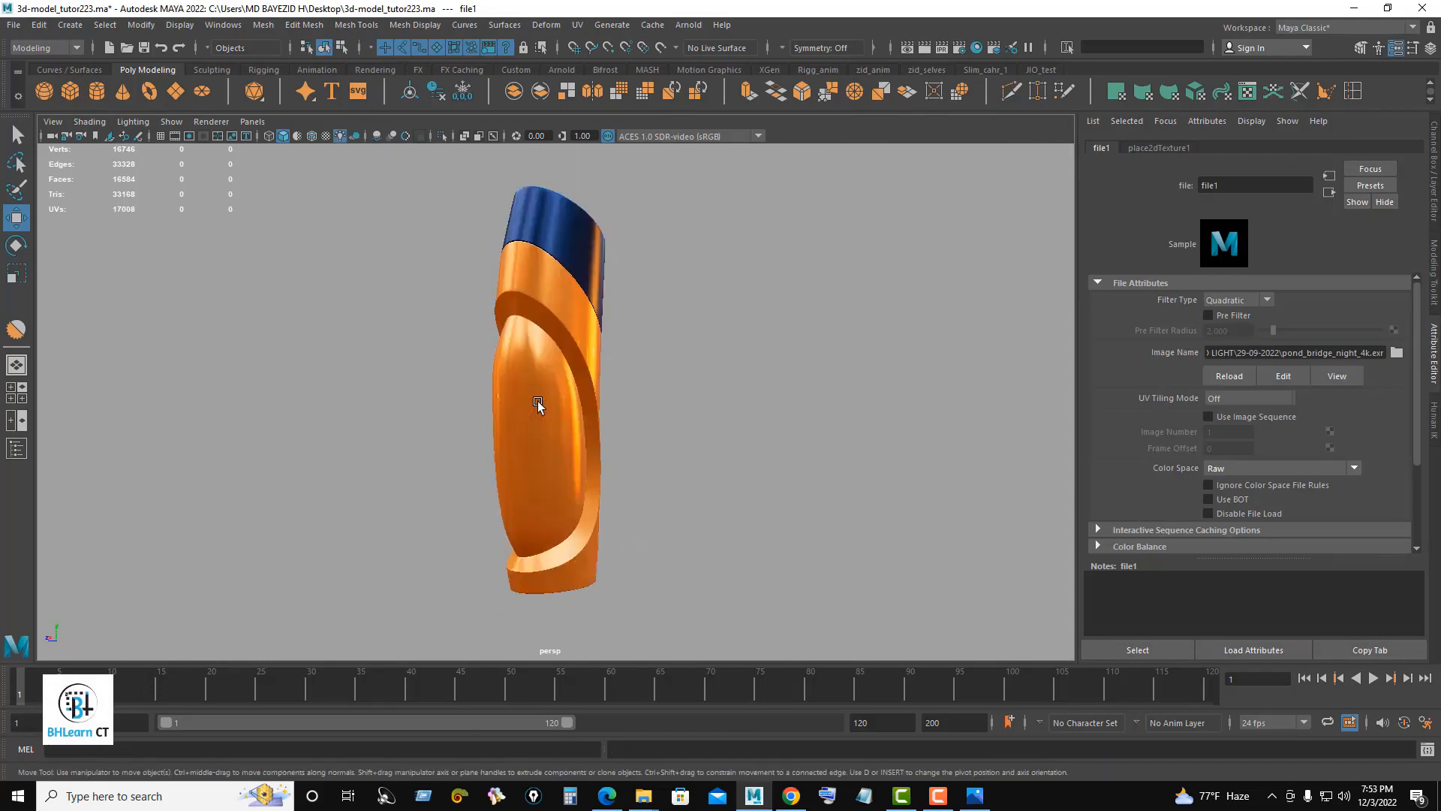
left_click(538, 406)
right_click_drag(734, 323, 710, 696)
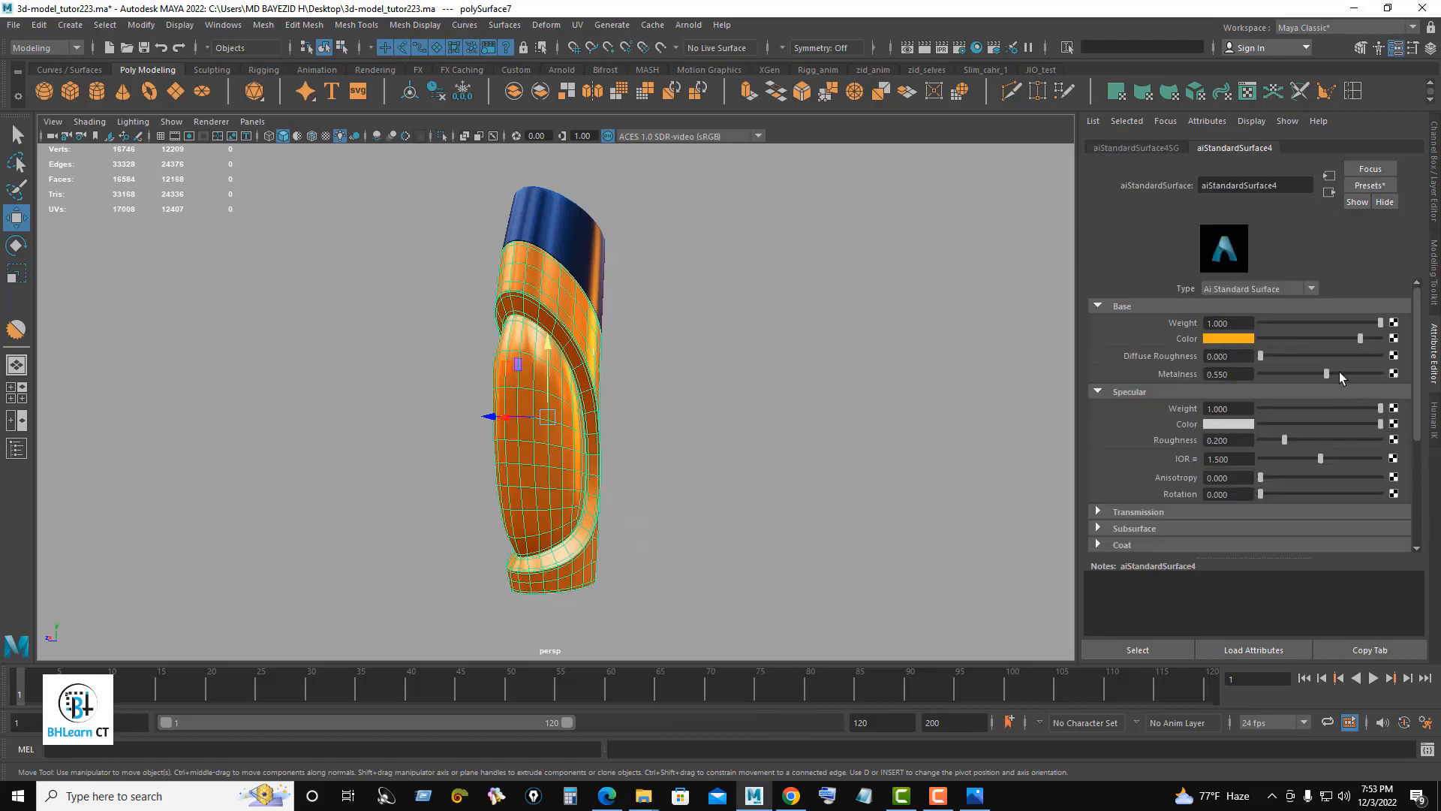
mouse_move(1326, 376)
left_mouse_down()
mouse_move(1300, 374)
mouse_move(1312, 373)
left_mouse_up()
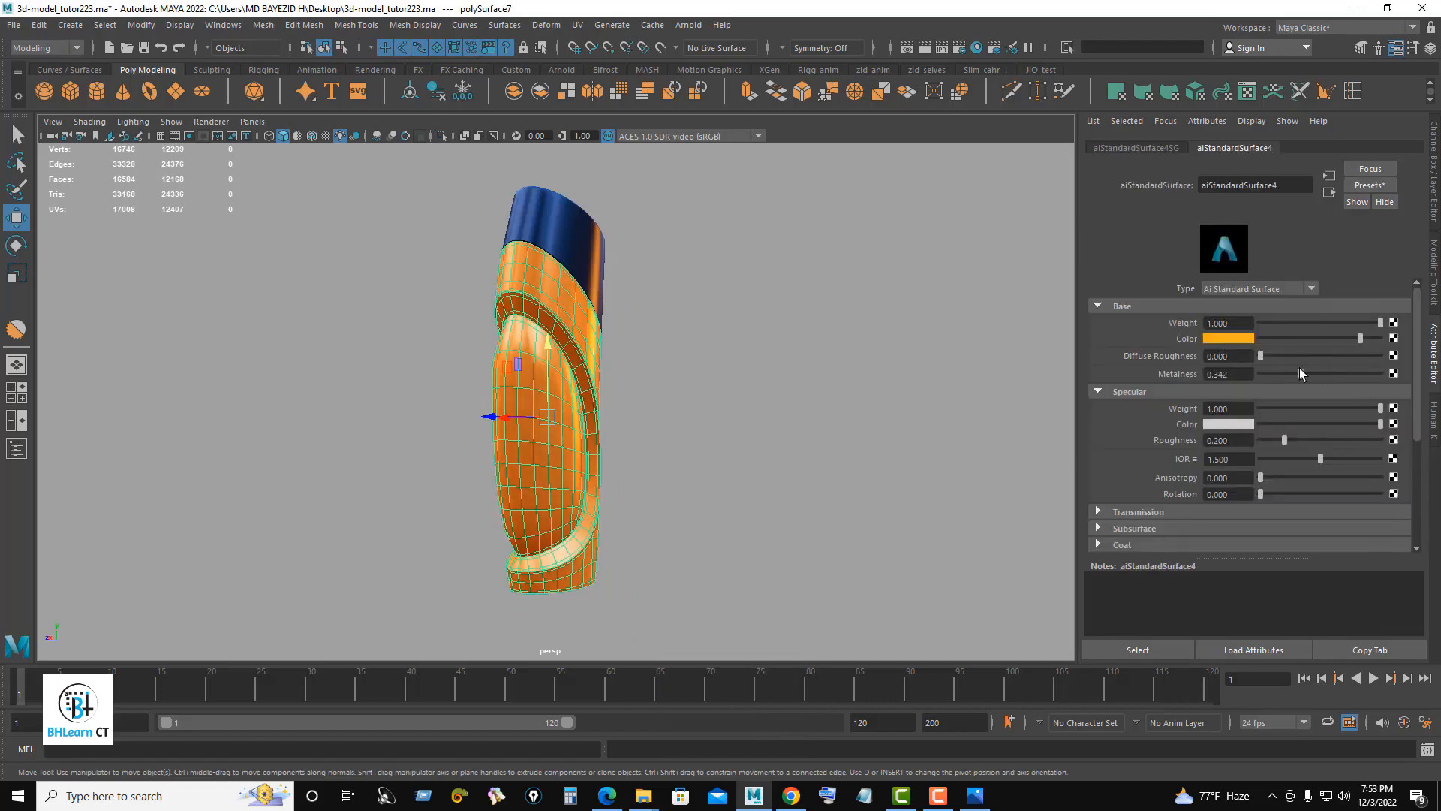
left_click_drag(1218, 374, 1241, 372)
left_click(1164, 657)
left_click_drag(763, 370, 821, 370, "alt")
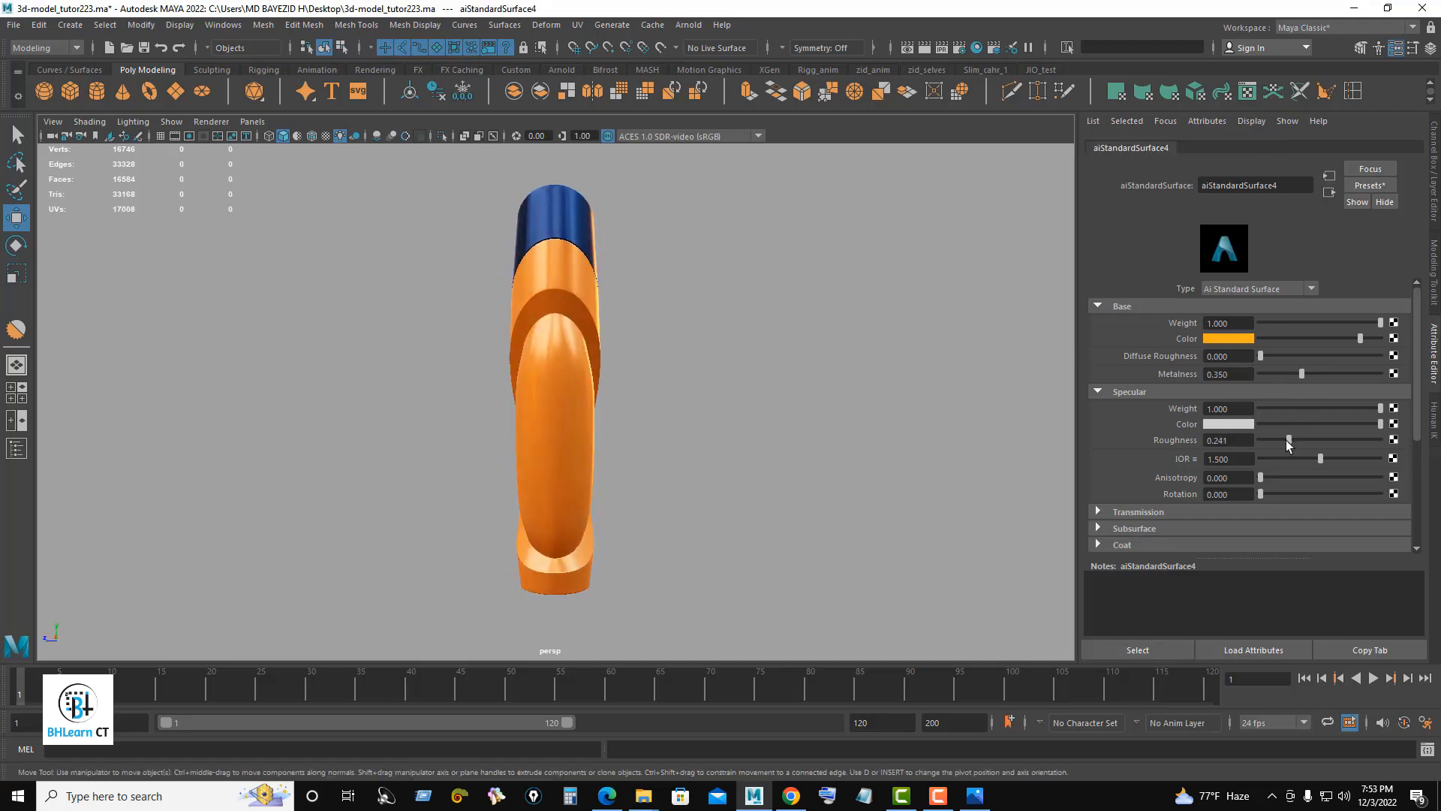
mouse_move(1285, 440)
left_mouse_down()
mouse_move(1368, 440)
mouse_move(1304, 446)
mouse_move(1327, 449)
left_mouse_up()
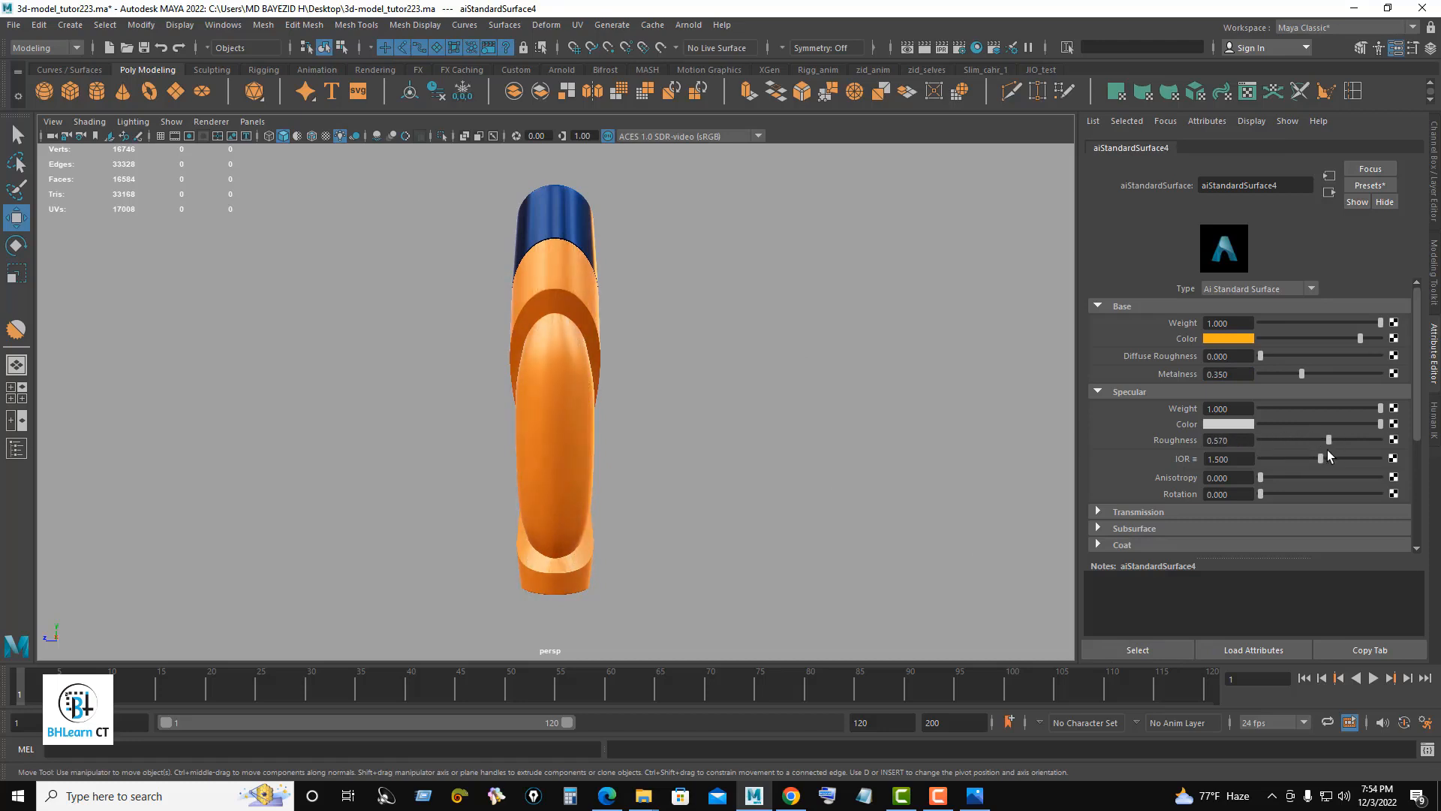
Step: Set the dark upper piece's material to Metalness 0.400 and specular Roughness 0.250
mouse_move(739, 372)
left_mouse_down("alt")
mouse_move(653, 370)
mouse_move(721, 398)
mouse_move(752, 393)
left_mouse_up("alt")
left_click(580, 275)
right_click_drag(710, 270, 710, 642)
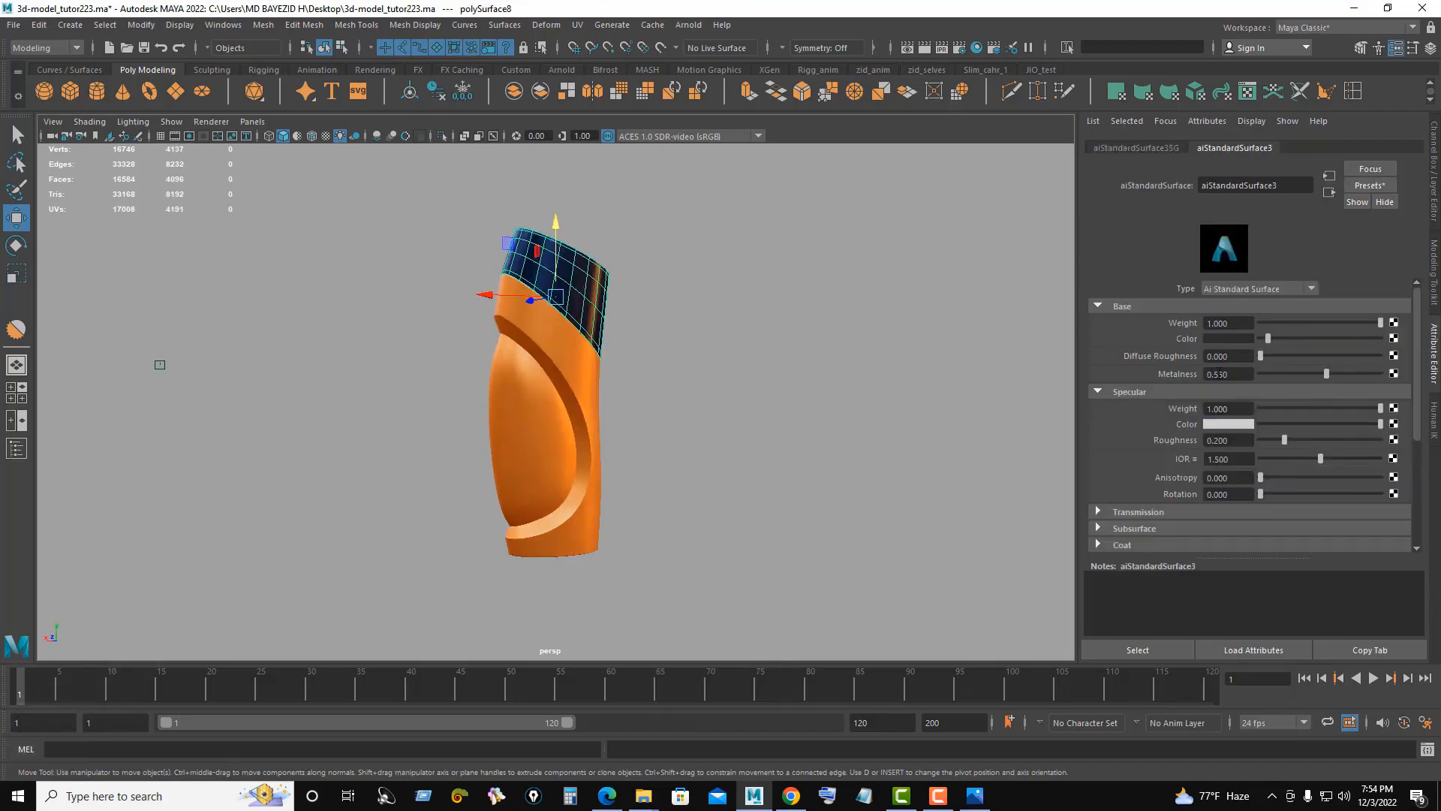
left_click(1160, 648)
scroll(647, 313, "up", 2)
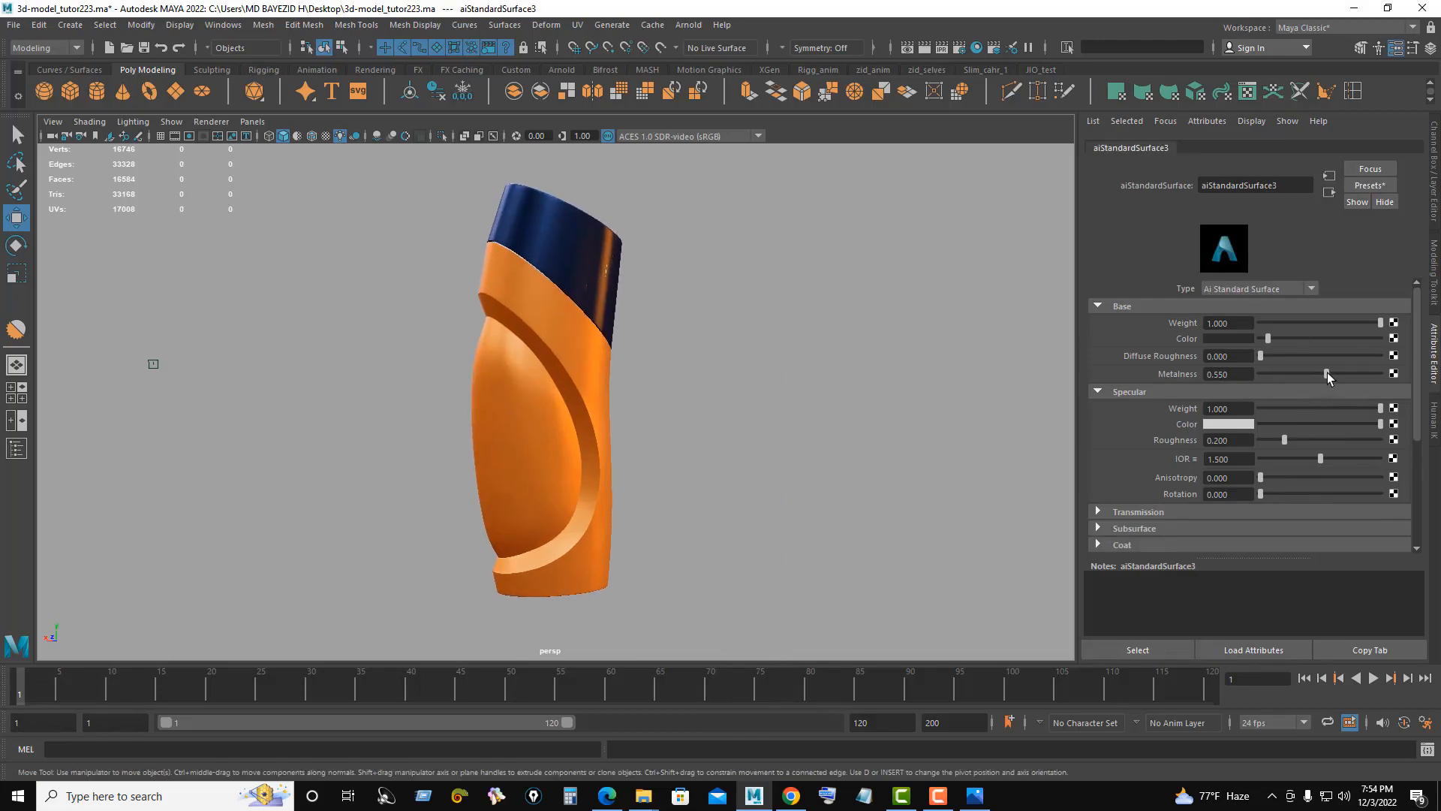
left_click_drag(1293, 371, 1311, 371)
left_click_drag(1218, 374, 1247, 380)
left_click_drag(766, 295, 695, 297, "alt")
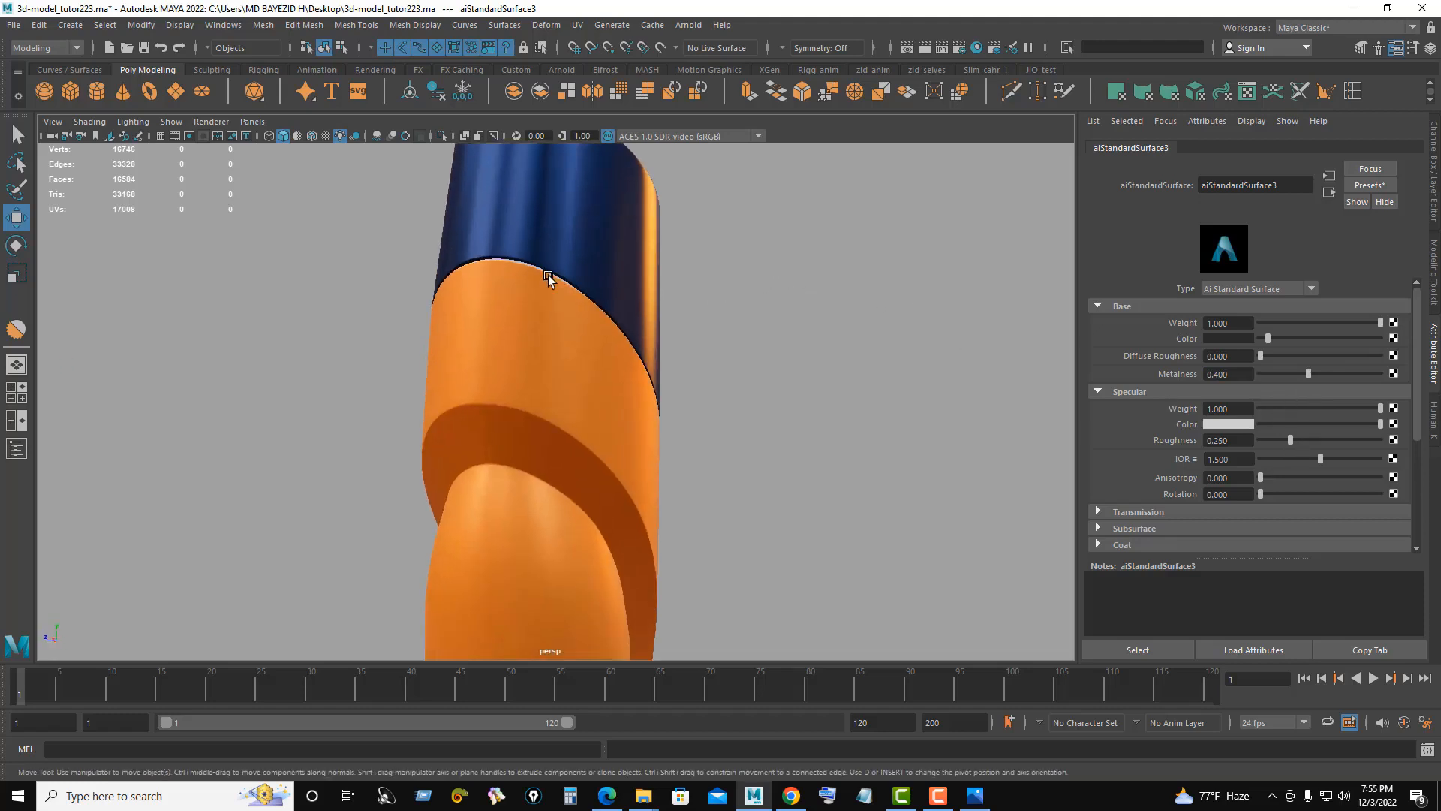
Step: Assign the upper piece's dark material, aiStandardSurface3, to the thin seam strip through the Hypershade, then minimize the Hypershade and deselect
left_click(509, 356)
left_click(551, 343)
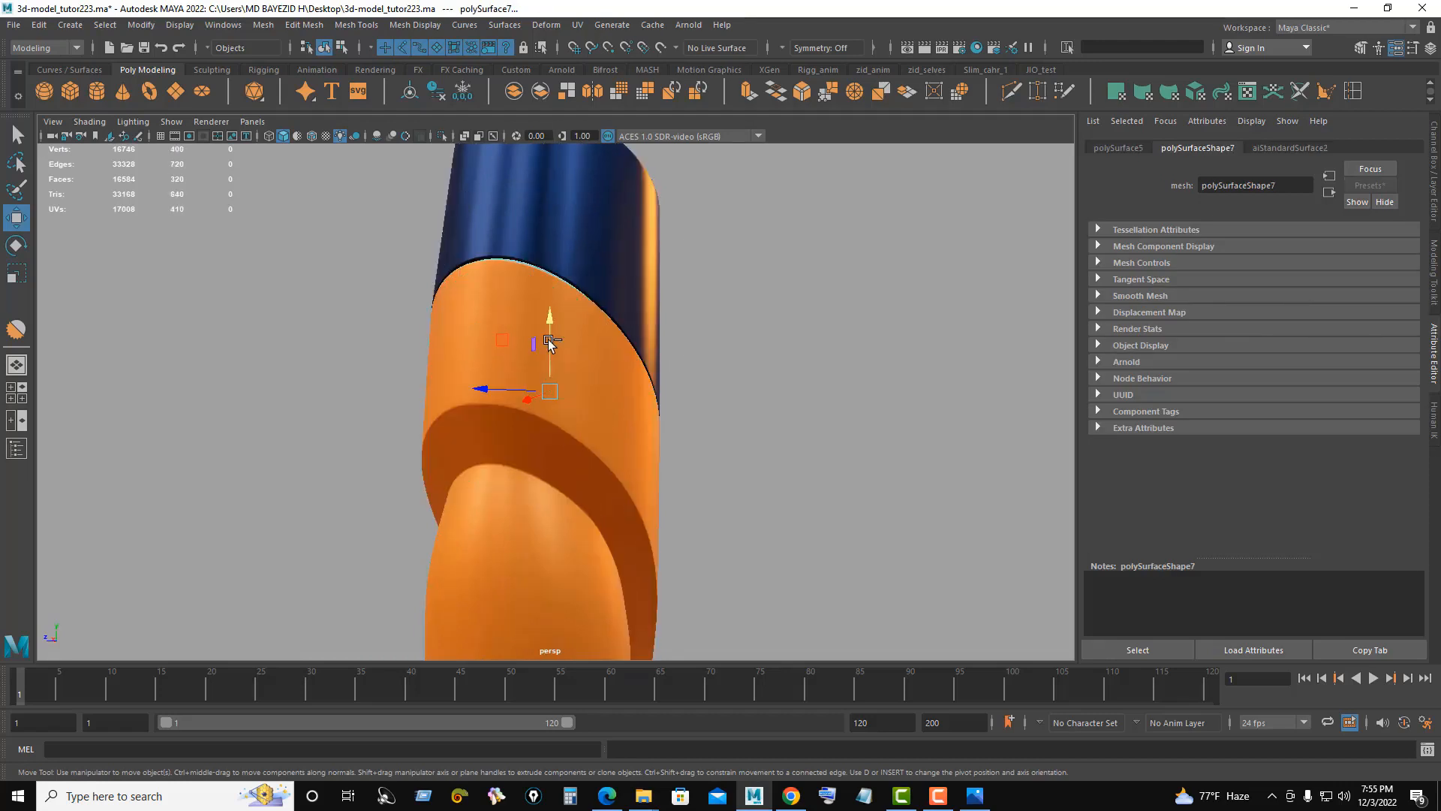
left_click(977, 48)
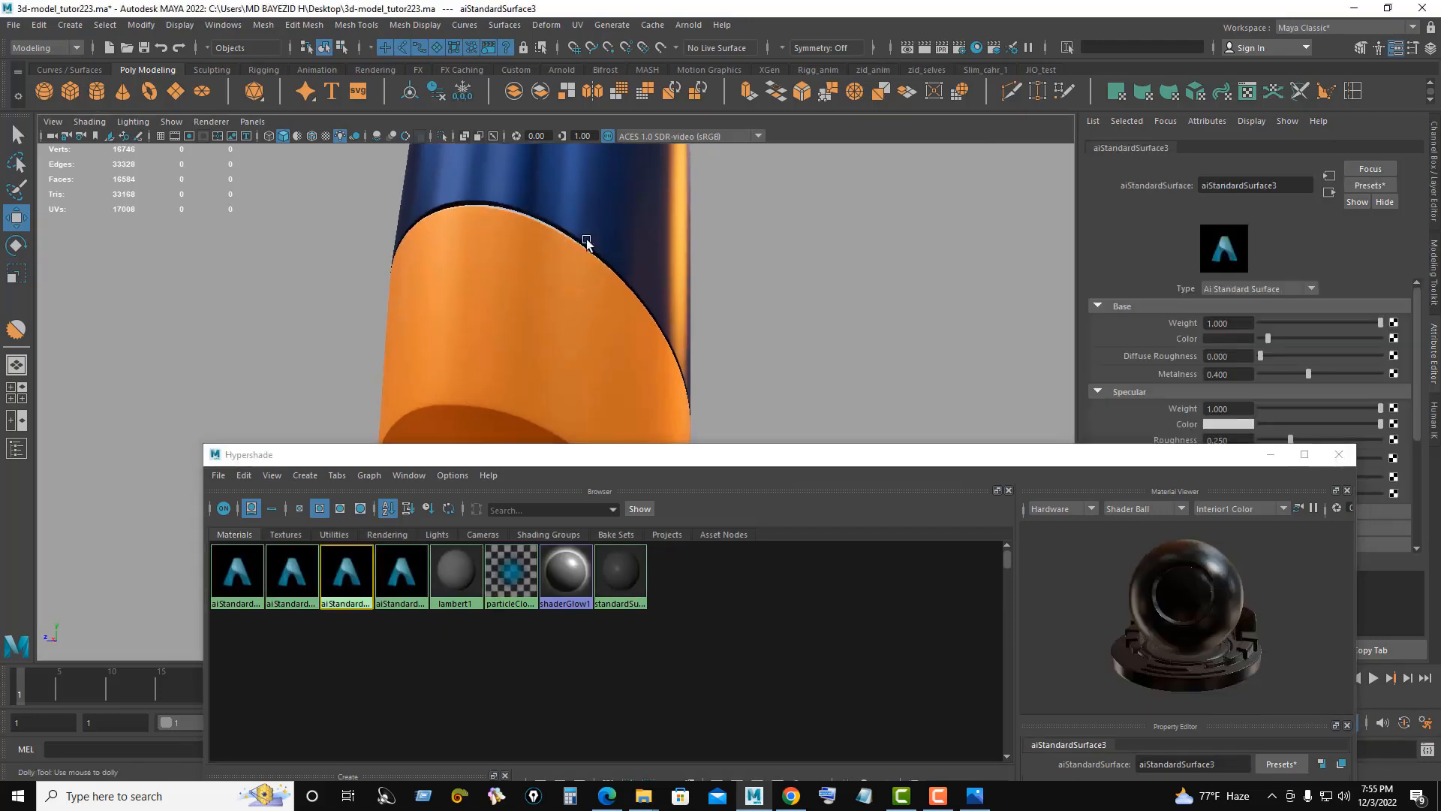
scroll(585, 241, "up", 3)
left_click_drag(586, 241, 552, 308, "alt")
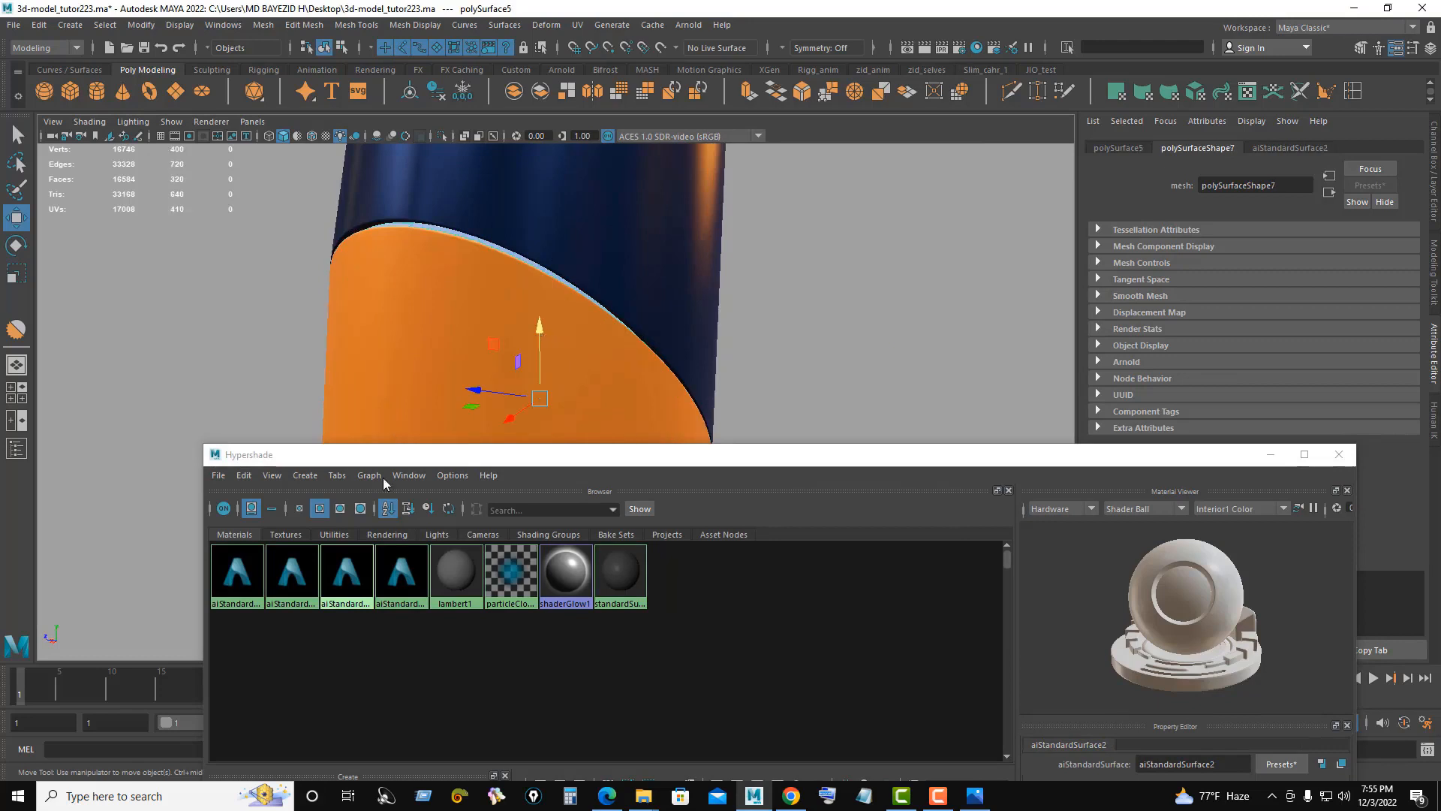
right_click_drag(350, 578, 355, 541)
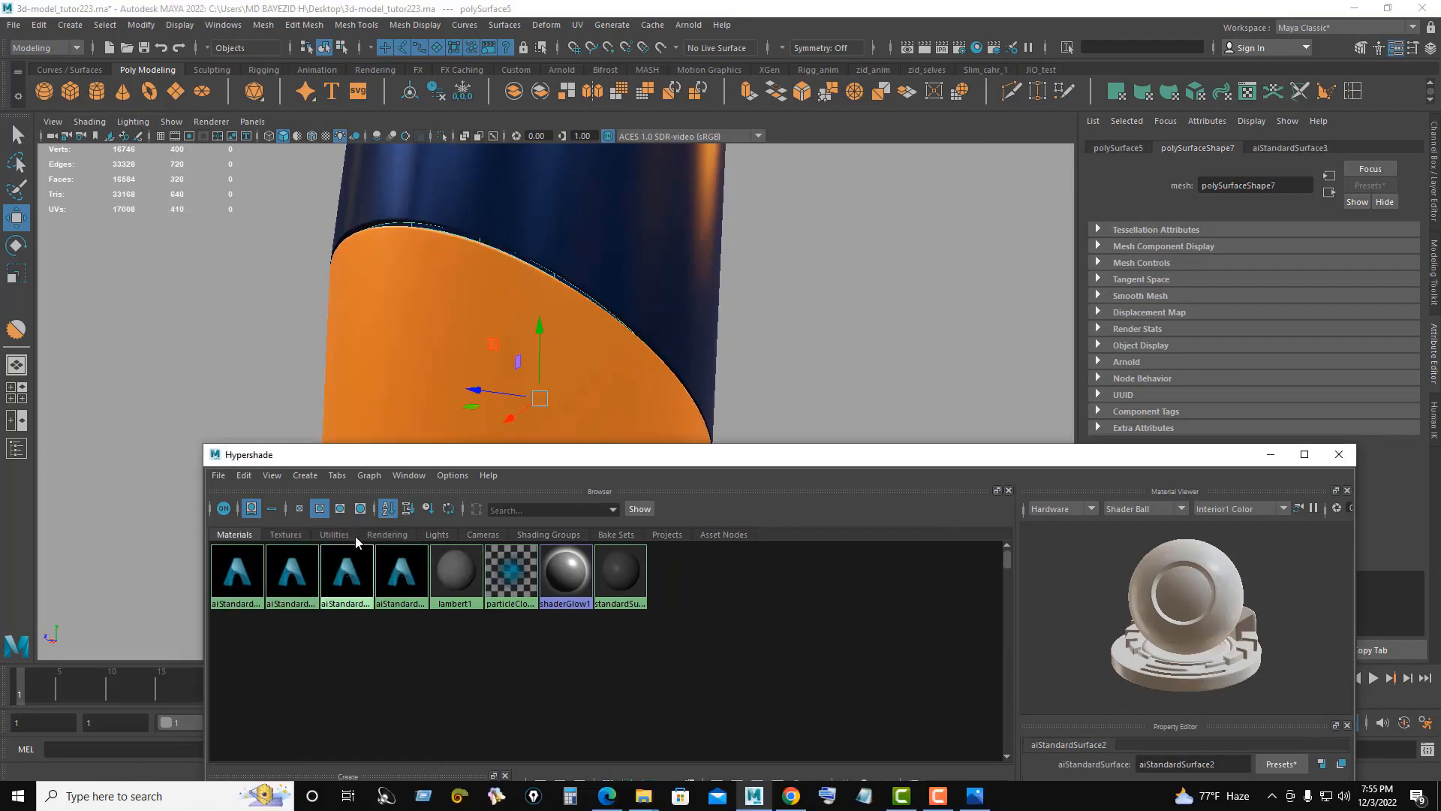
left_click(795, 312)
right_click_drag(796, 312, 544, 330, "alt")
left_click(1274, 456)
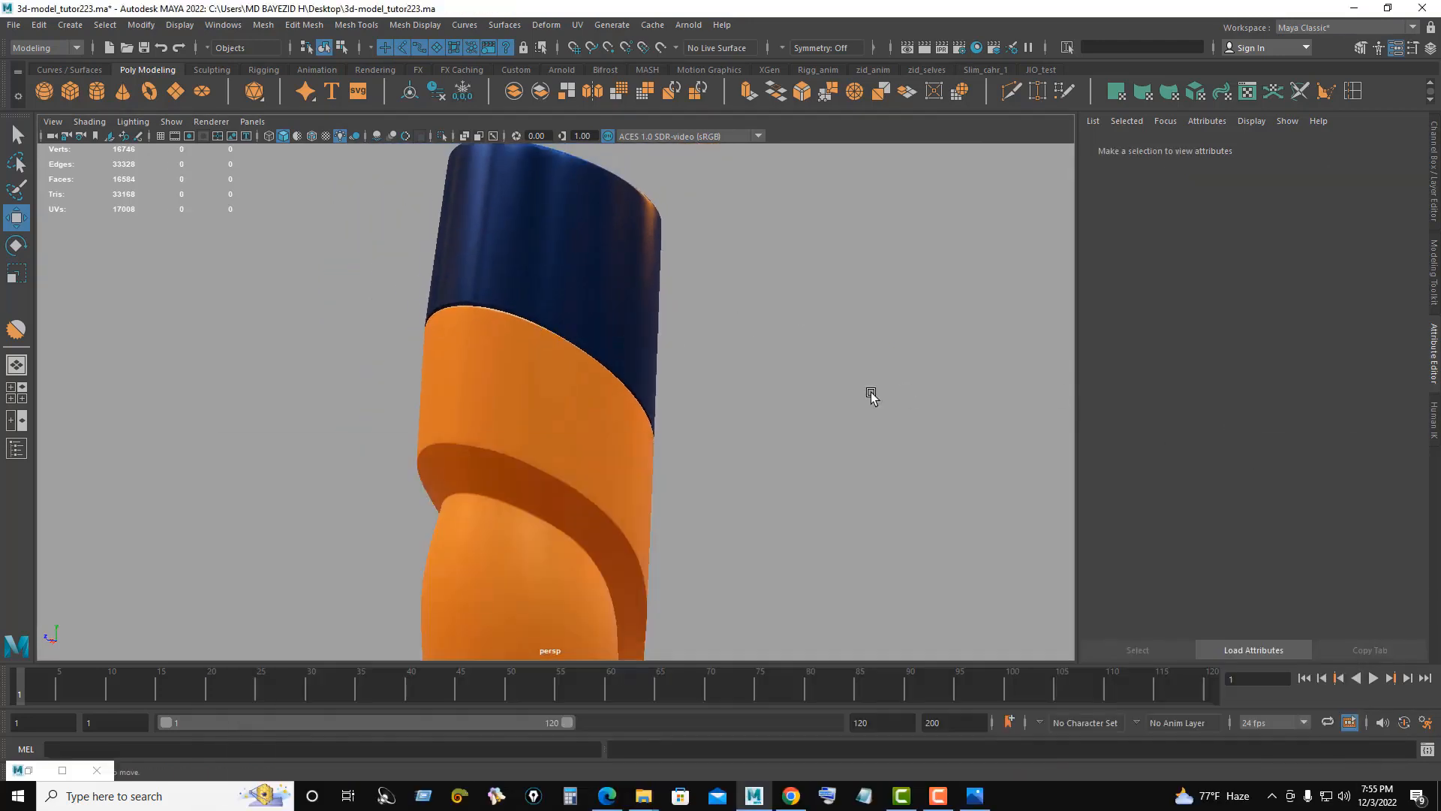
Step: Select all the handle's parts and display them in smooth mesh preview
left_click_drag(871, 397, 726, 407, "alt")
left_click_drag(691, 274, 470, 609)
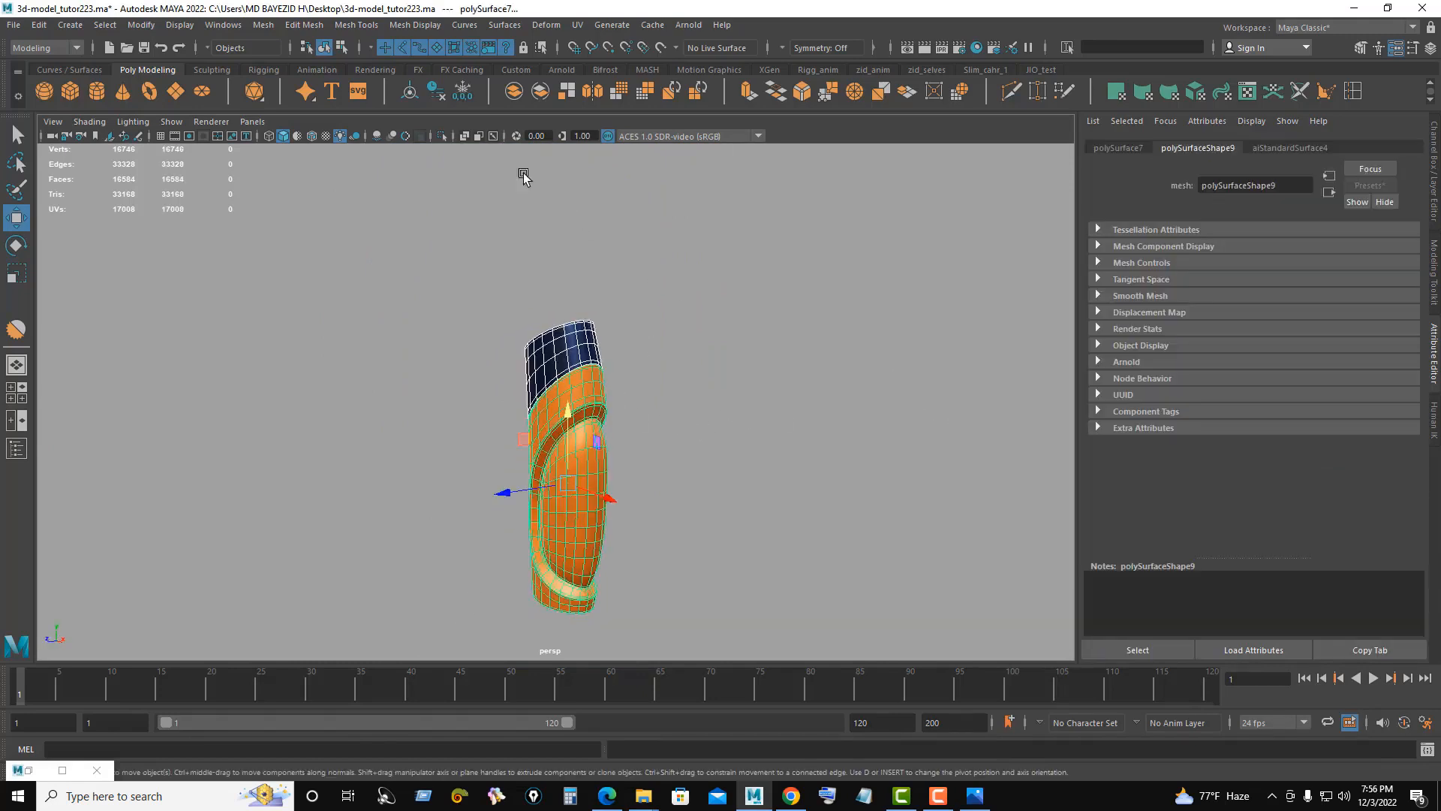
key("3")
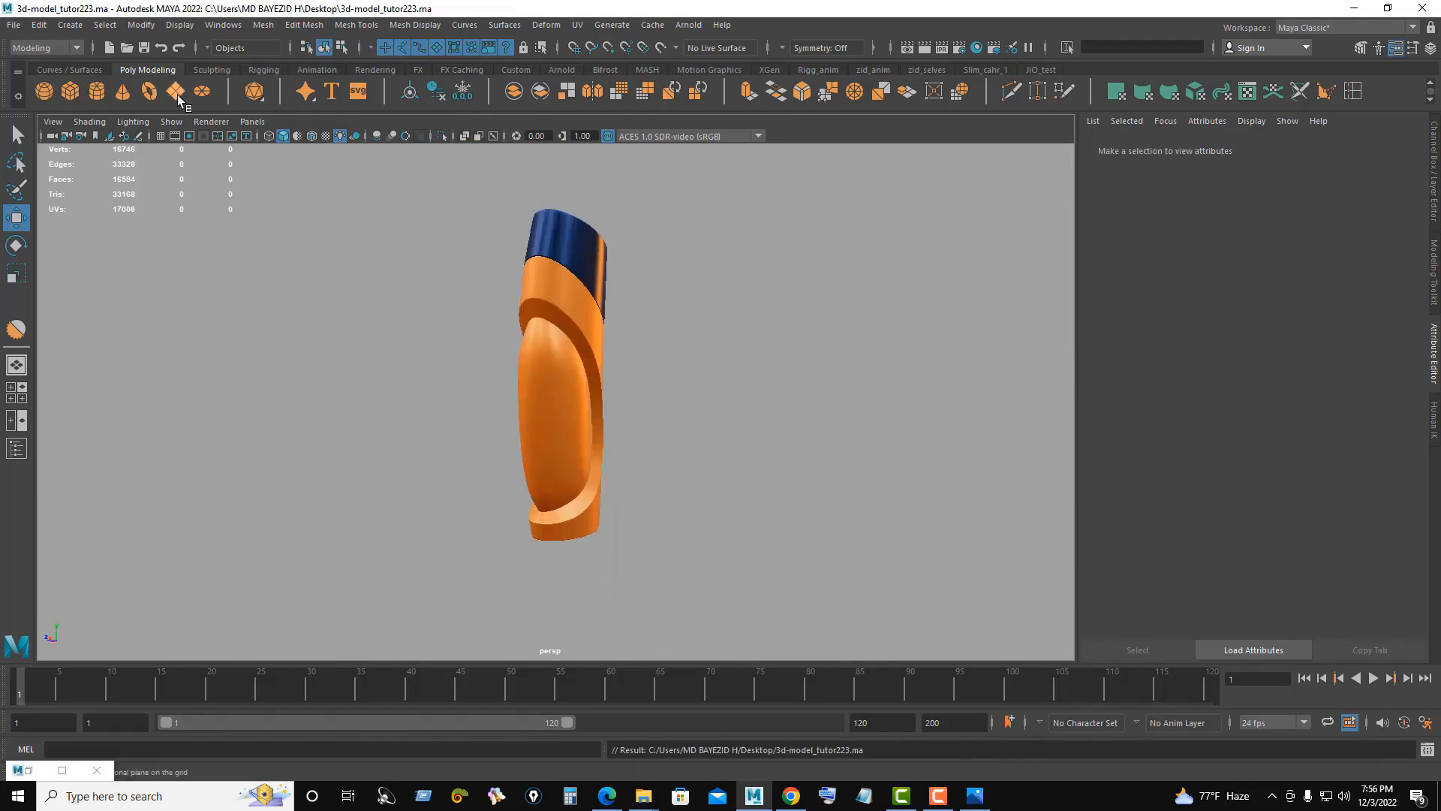
Step: Create a polygon plane under the handle and scale it uniformly to about 45.779
left_click(176, 93)
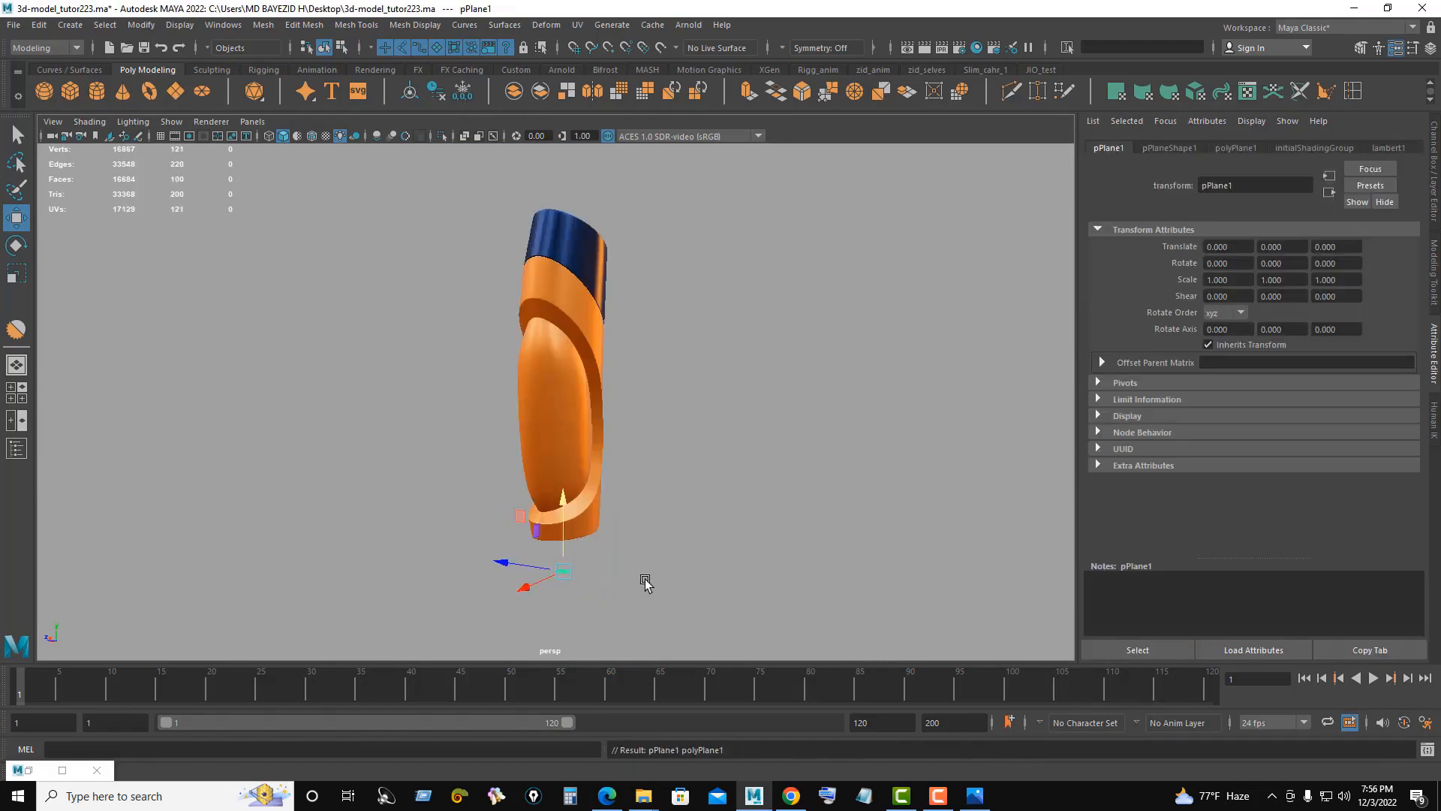
key("r")
left_click_drag(573, 579, 969, 634)
left_click(1434, 181)
left_click_drag(811, 502, 889, 536, "alt")
Step: Raise the plane to the handle's base in the side view, at Translate Y about 3.313, and enlarge it uniformly to about 90.814
key("space")
left_click_drag(720, 626, 719, 312)
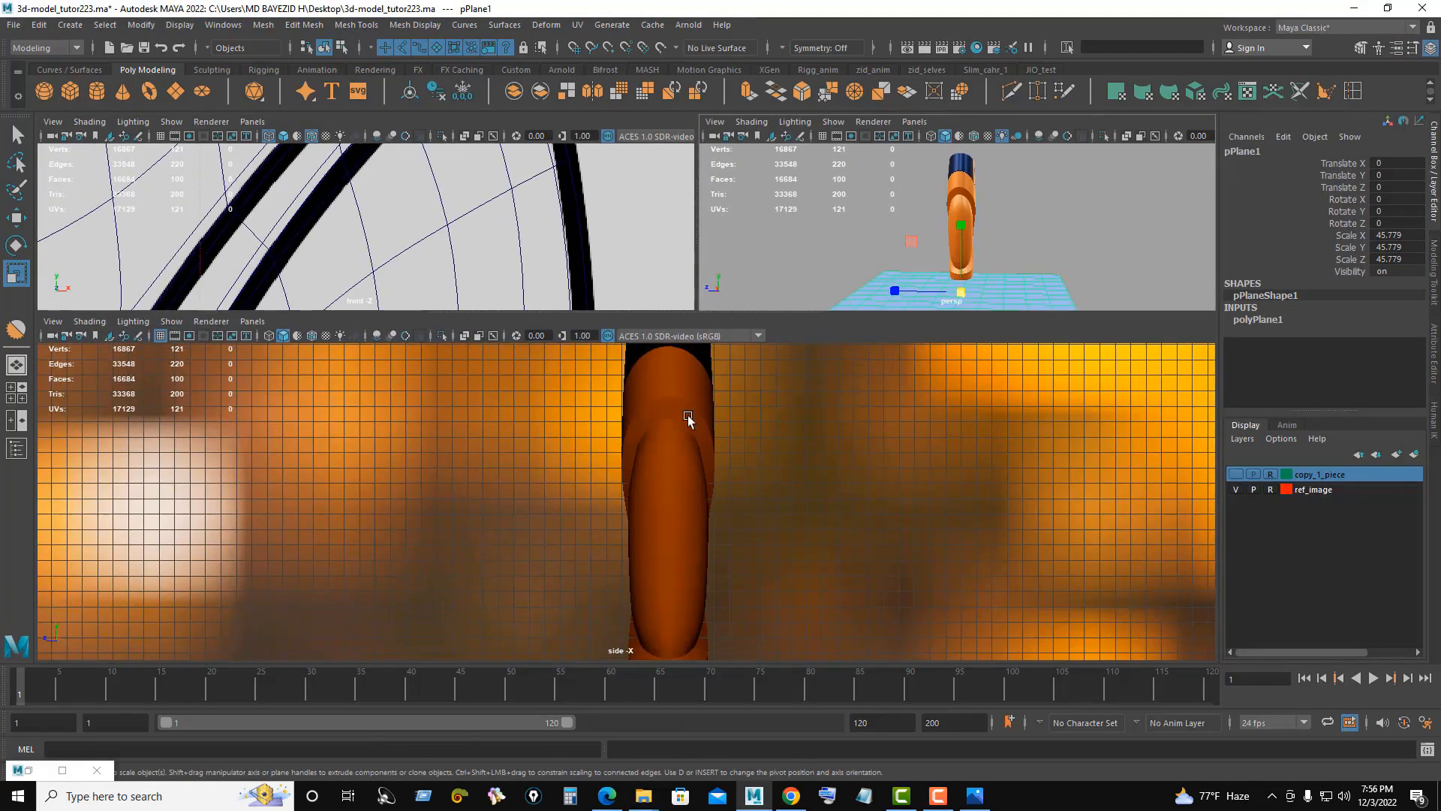
scroll(663, 528, "down", 2)
middle_click_drag(663, 528, 653, 363, "alt")
scroll(689, 496, "up", 1)
key("w")
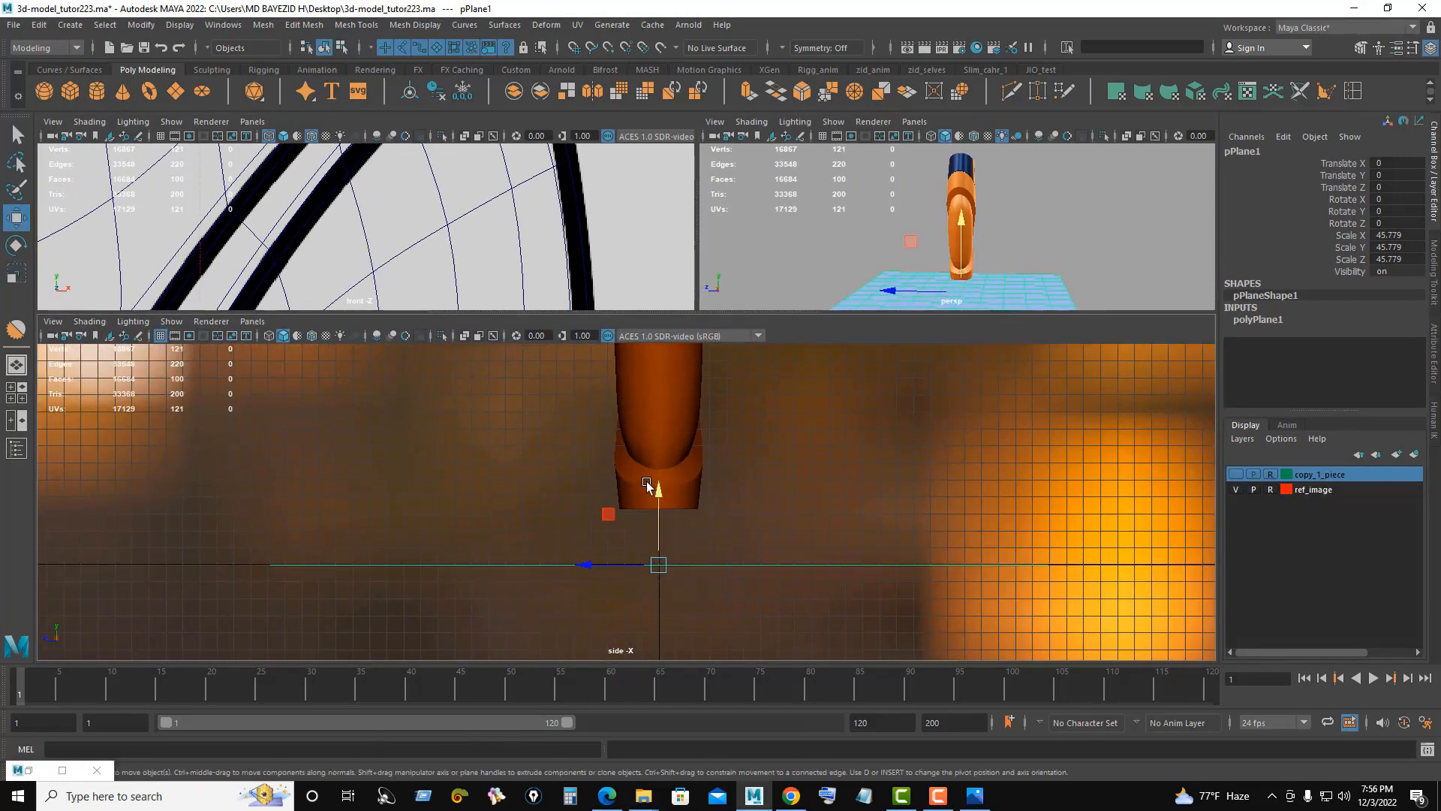
left_click_drag(659, 502, 660, 448)
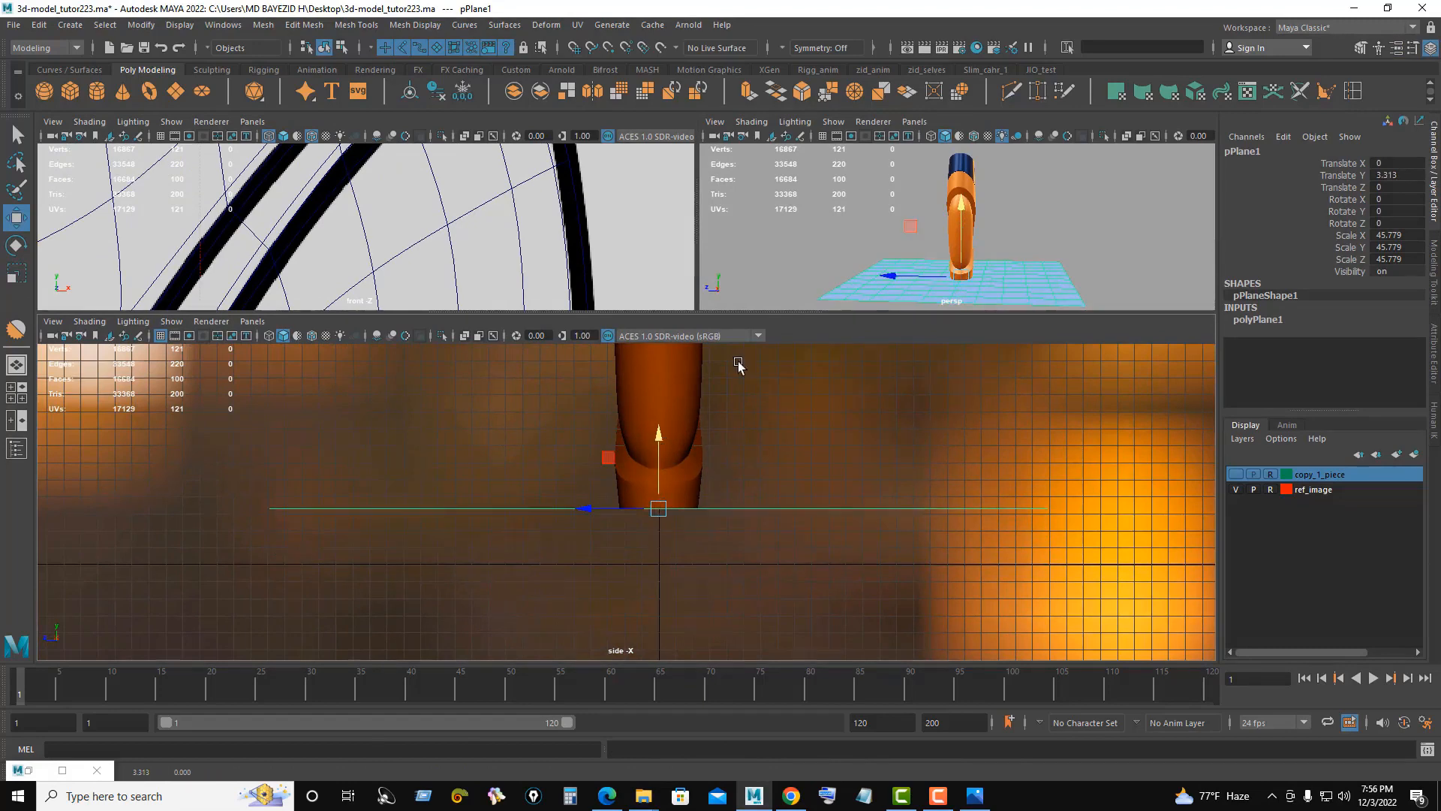
key("space")
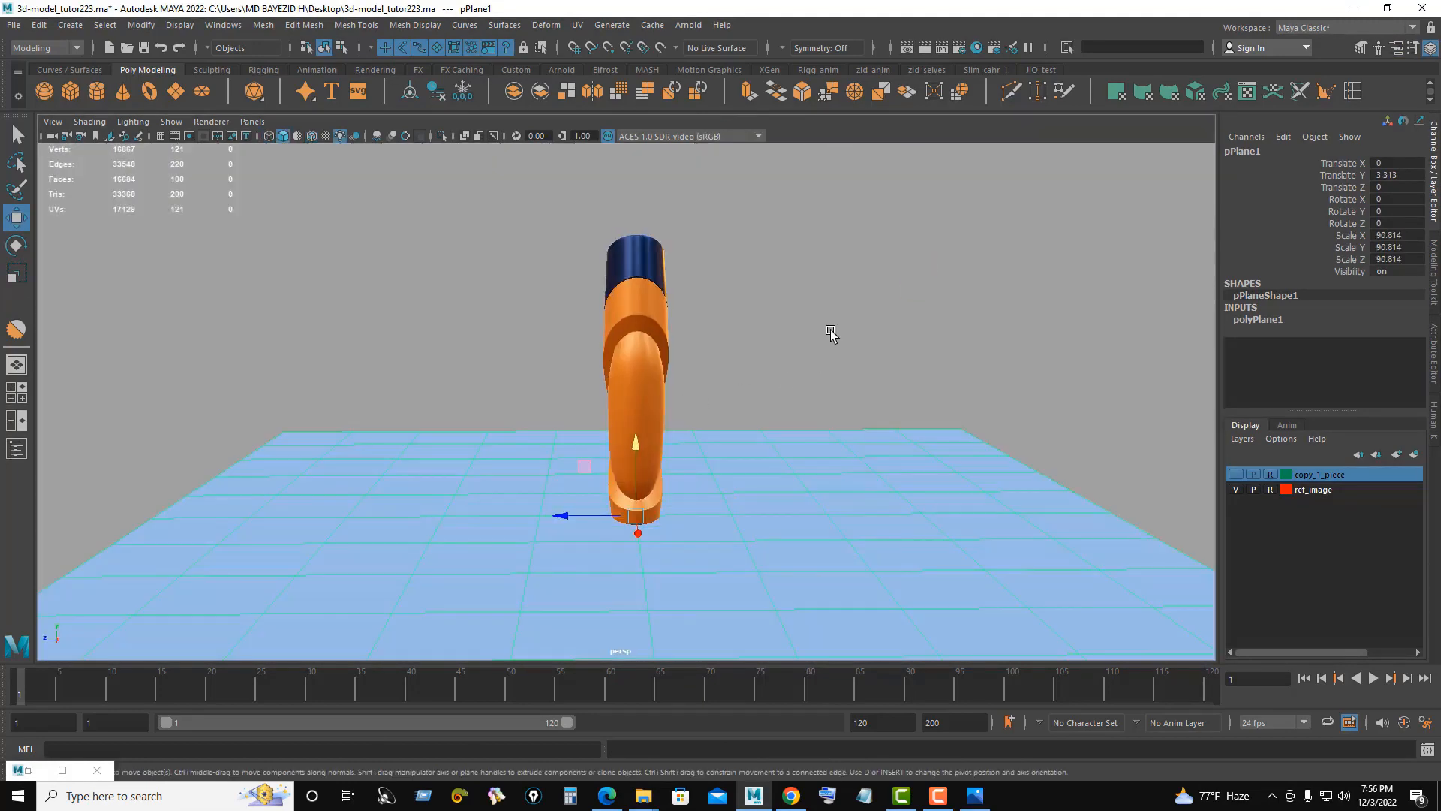
Step: Assign a new Lambert material with black color and partial transparency to the plane, and put the plane on a new reference display layer
right_click_drag(831, 331, 929, 687)
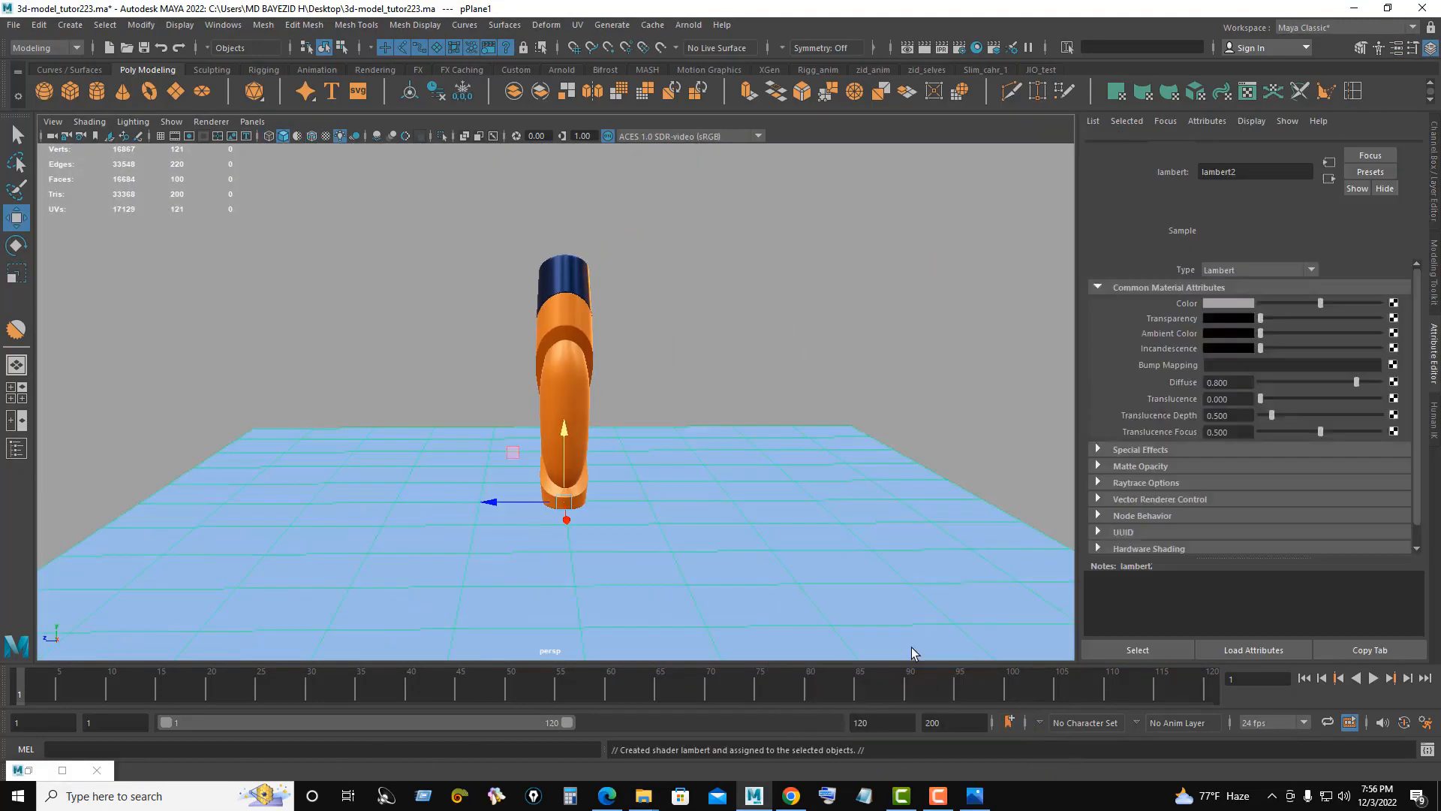
right_click_drag(767, 316, 759, 682)
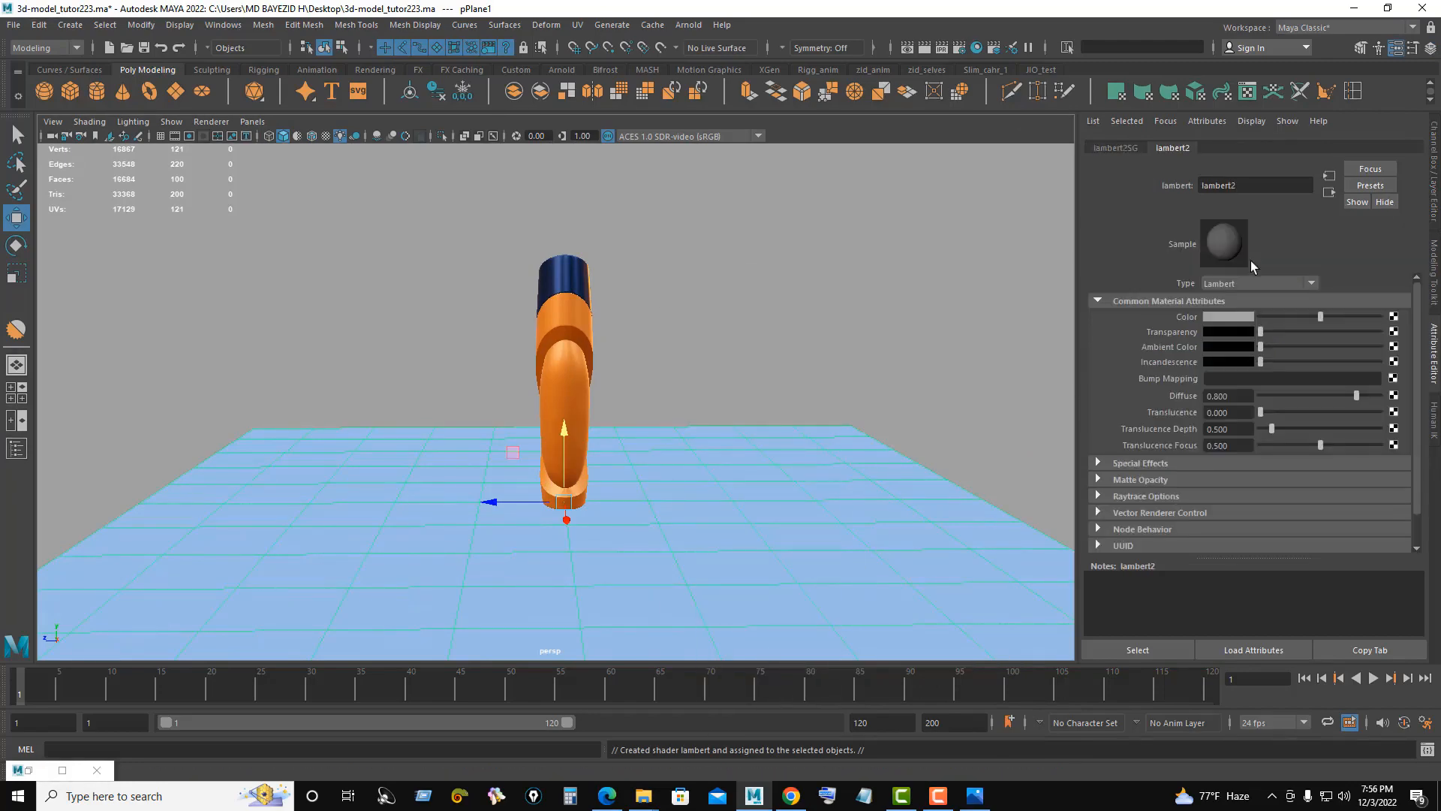
mouse_move(1319, 316)
left_mouse_down()
mouse_move(1248, 325)
mouse_move(1302, 337)
mouse_move(1290, 339)
left_mouse_up()
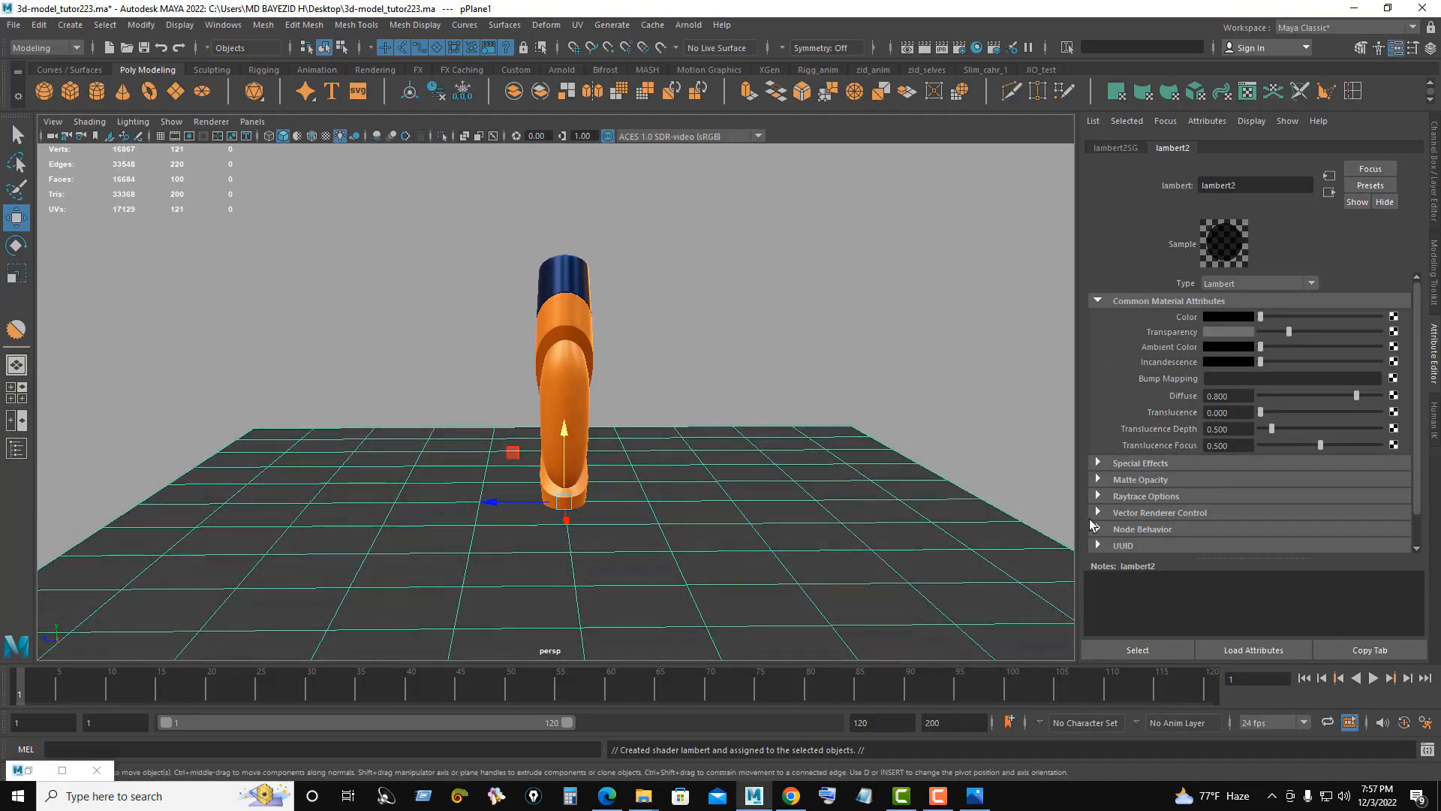
left_click(1138, 650)
left_click(1434, 169)
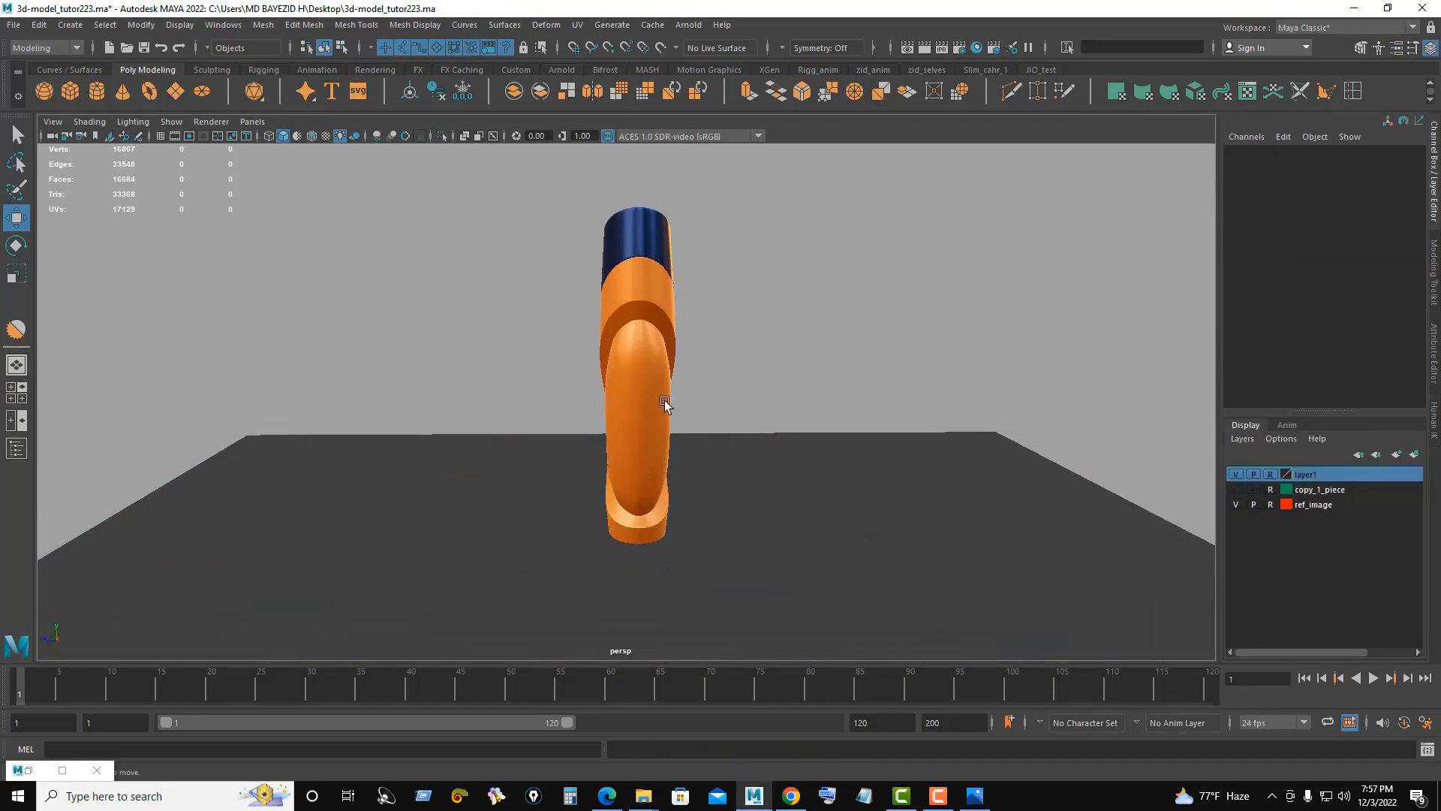
Step: Move the handle along the plane to Translate Z about -16.919 and rotate it to Rotate Y about 20.424
left_click(659, 396)
left_click_drag(576, 377, 854, 391)
key("d")
key("e")
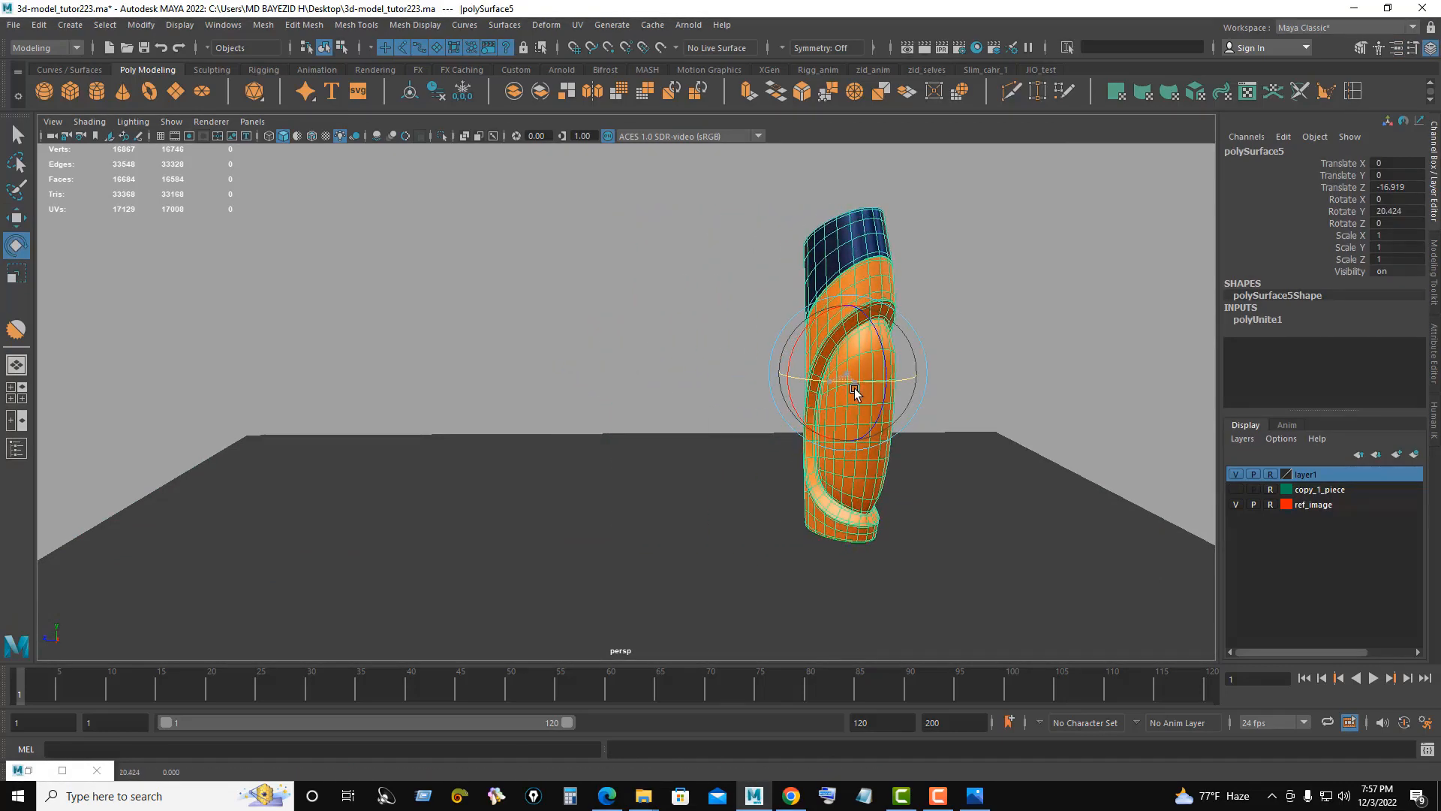
key("w")
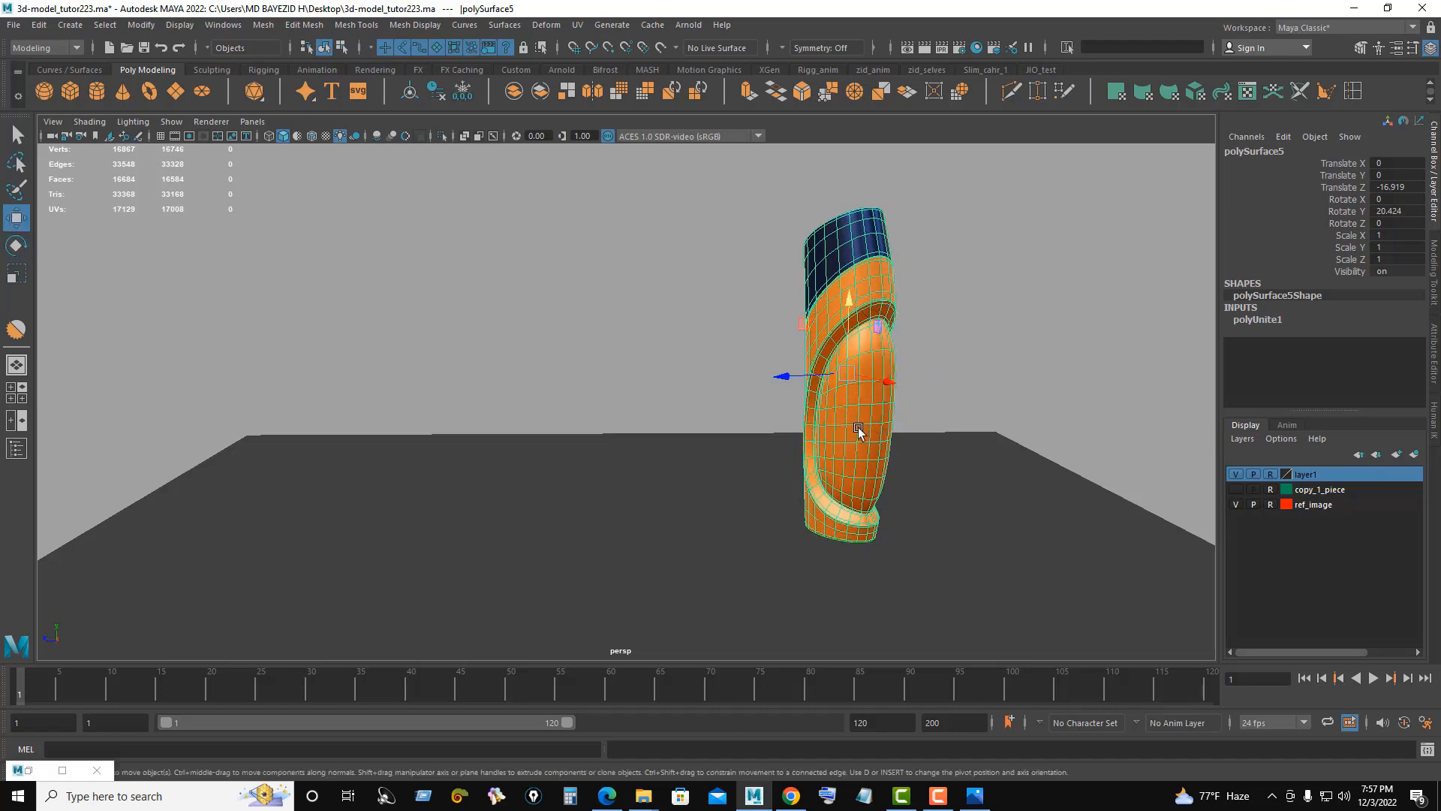
Step: Duplicate the handle, scale the copy to 1.12, and place it at about X 7.171, Y 1.594, Z 2.337
key("ctrl+d")
left_click_drag(788, 382, 552, 398)
left_click_drag(610, 392, 635, 403)
key("w")
left_click_drag(603, 318, 610, 293)
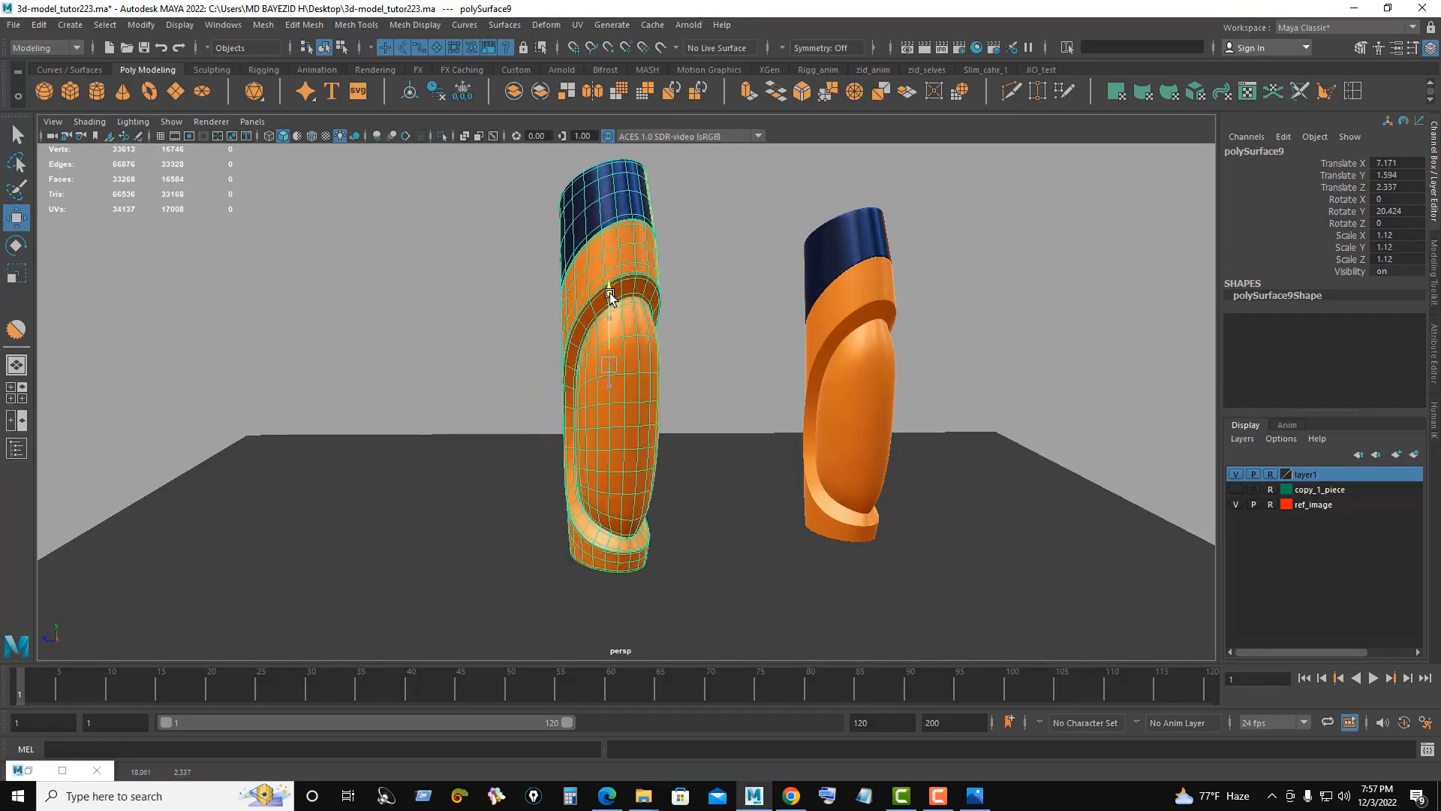
Step: Rotate the duplicated handle to Rotate Y about -75.179 and deselect it
key("e")
left_click_drag(652, 365, 553, 364)
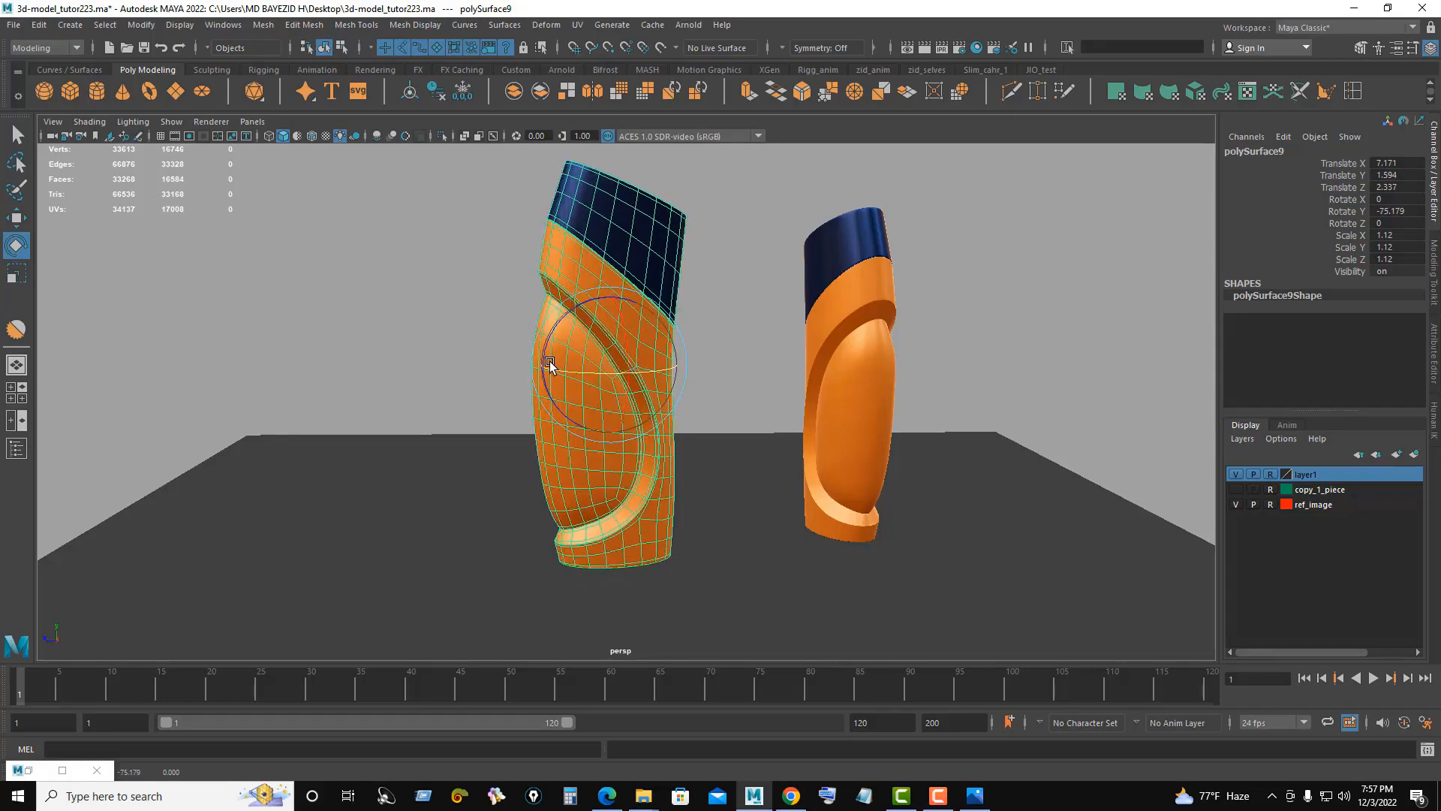
key("w")
left_click(739, 313)
left_click_drag(782, 395, 683, 396, "alt")
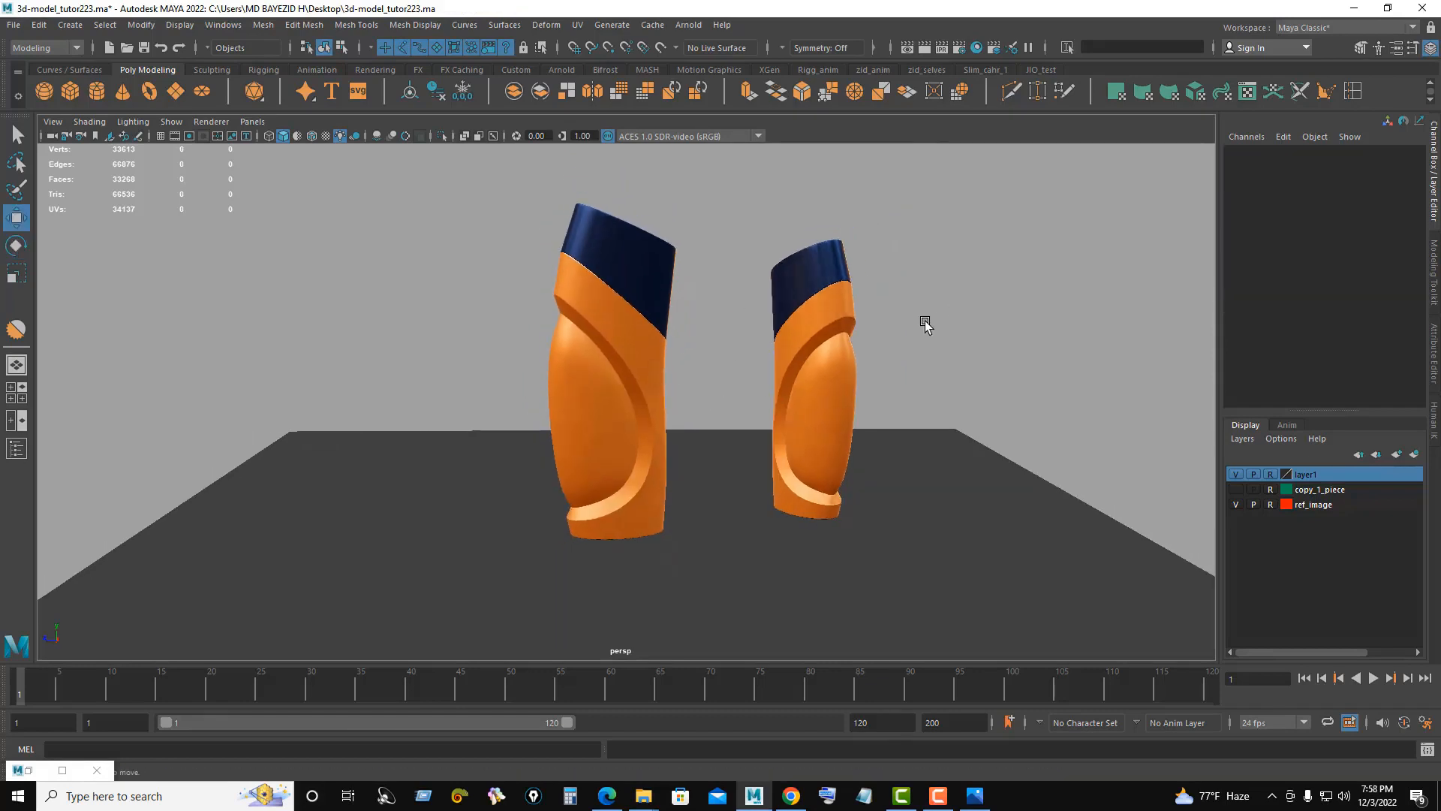